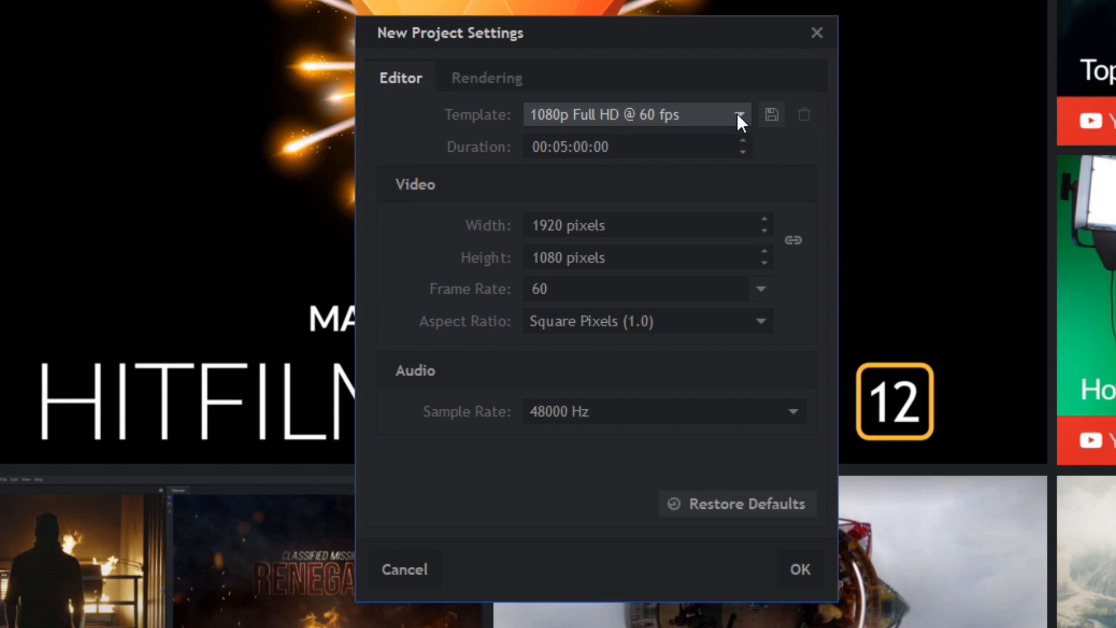
Check the template list and rendering settings, keep the 1080p Full HD @ 60 fps template, and create the project
{"action": "left_click", "coordinate": [737, 113]}
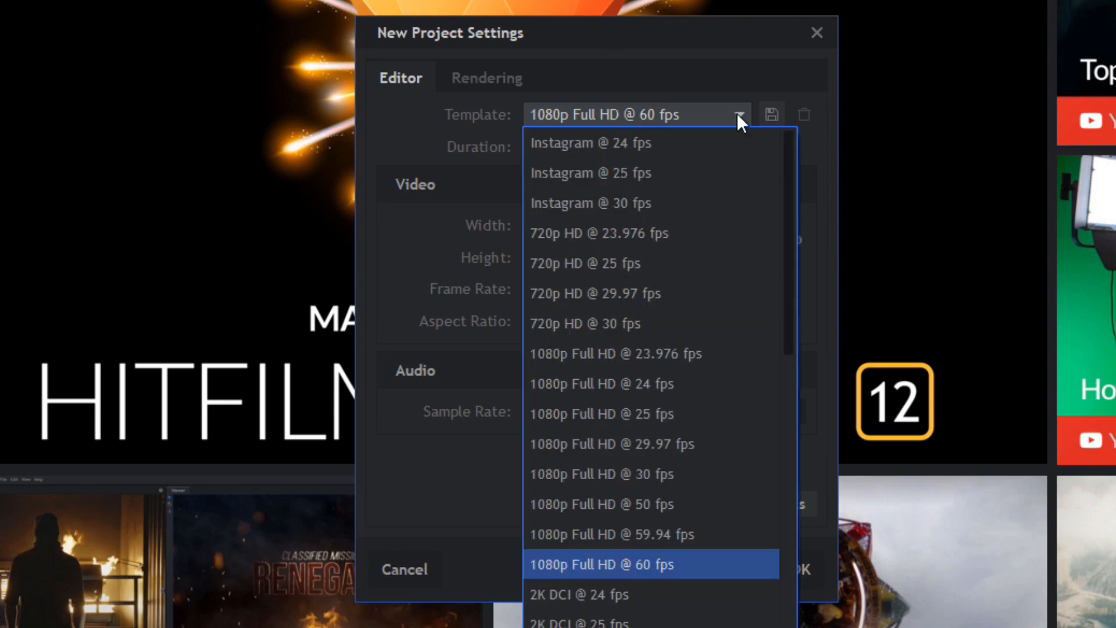
{"action": "left_click", "coordinate": [730, 114]}
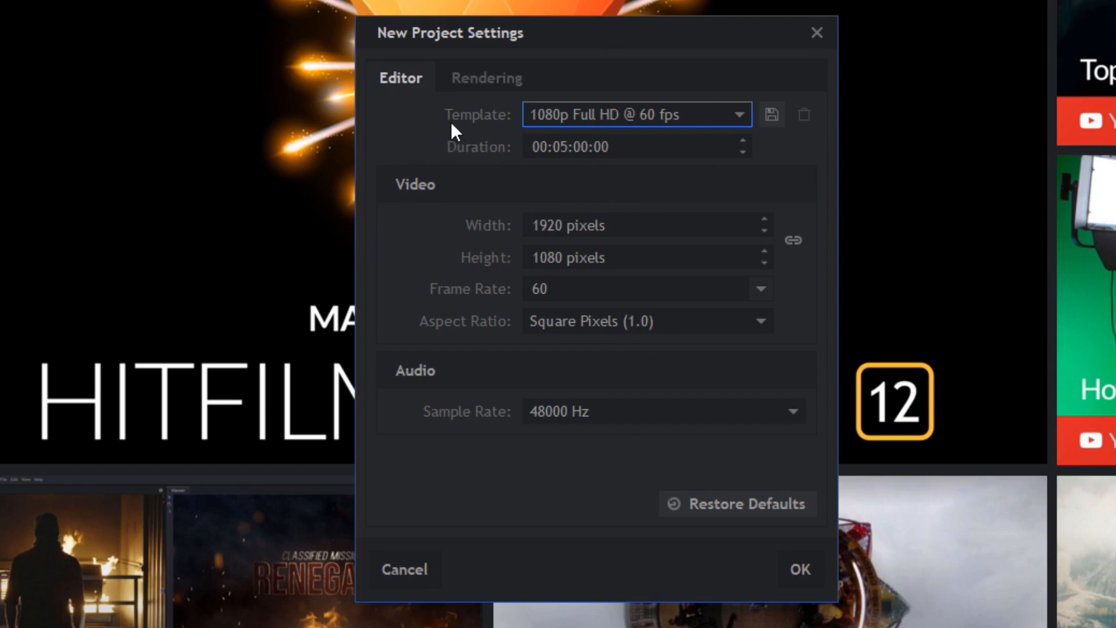
{"action": "left_click", "coordinate": [467, 82]}
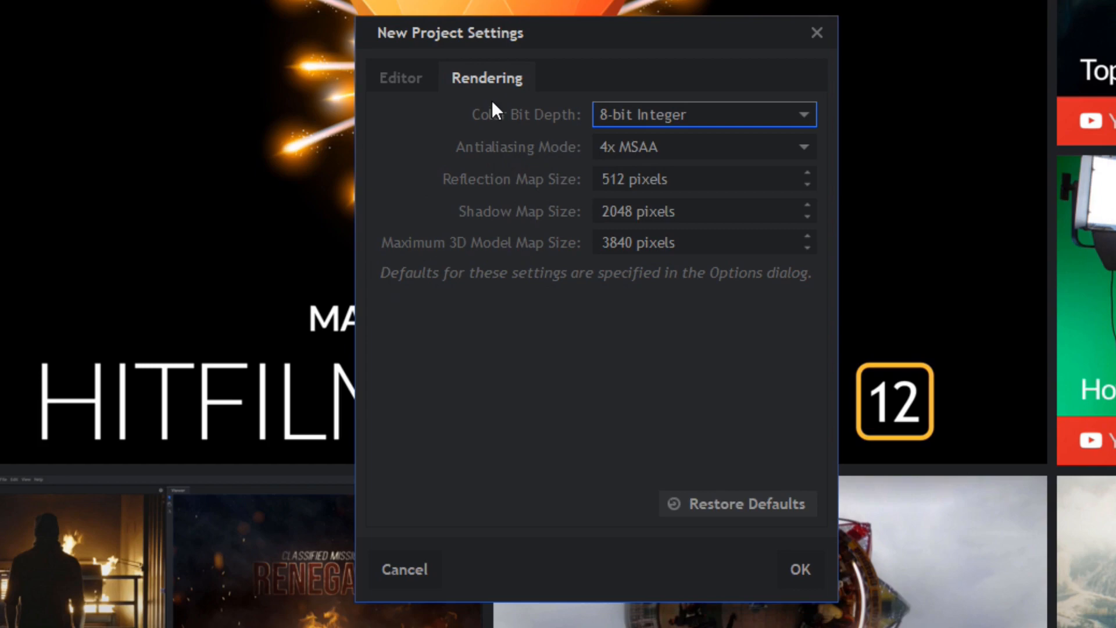
{"action": "left_click", "coordinate": [406, 78]}
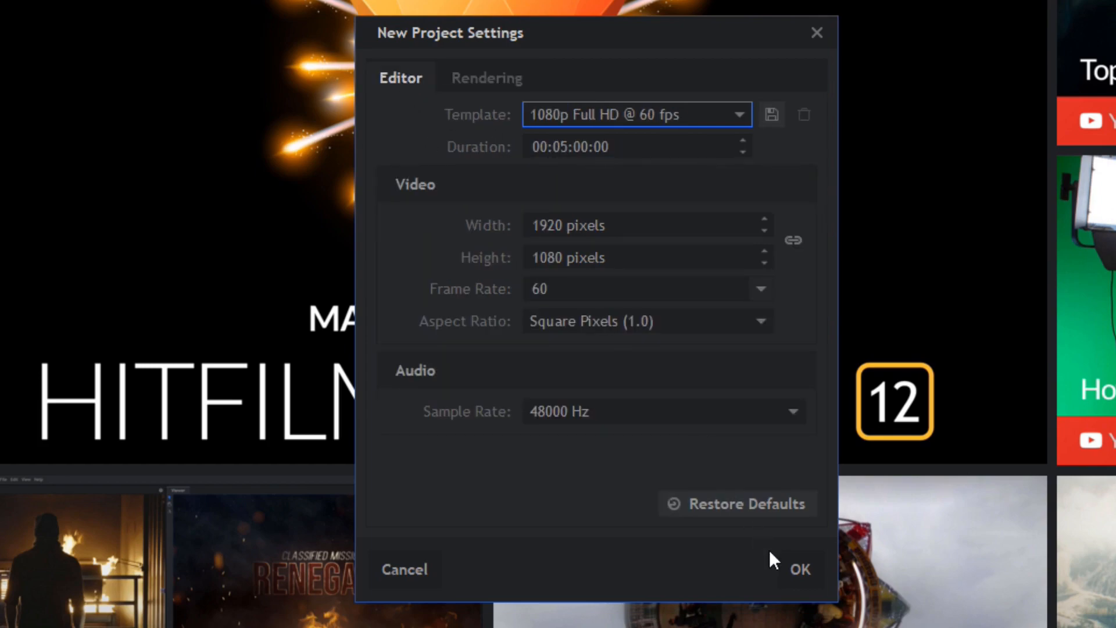
{"action": "left_click", "coordinate": [786, 563]}
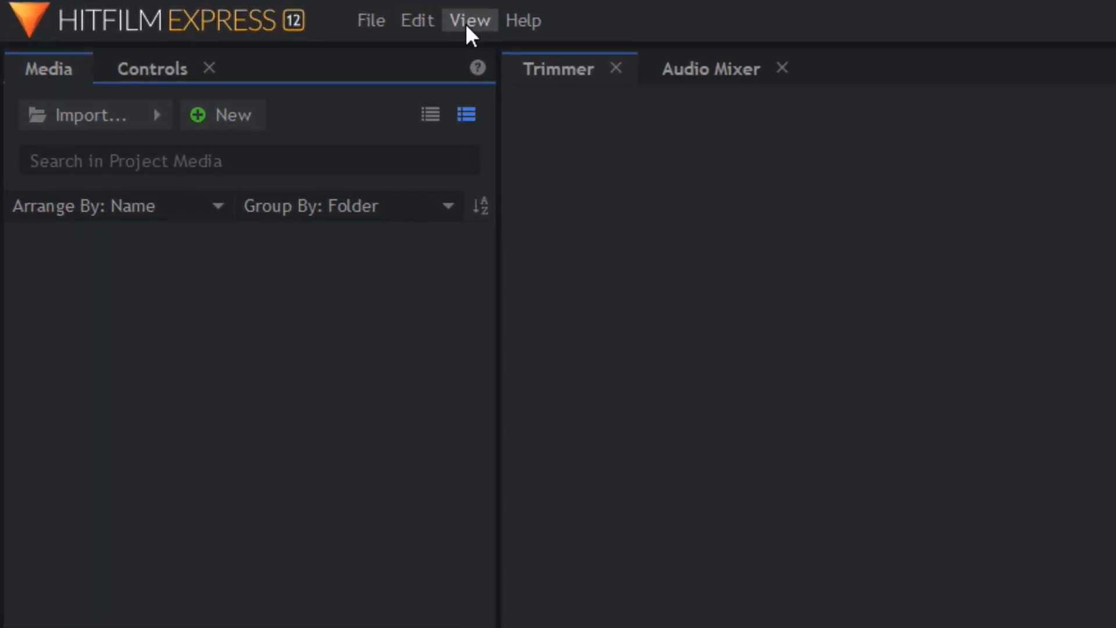
Examine the view options, the list of available panels and the Layer panel, returning to the Viewer
{"action": "left_click", "coordinate": [470, 23]}
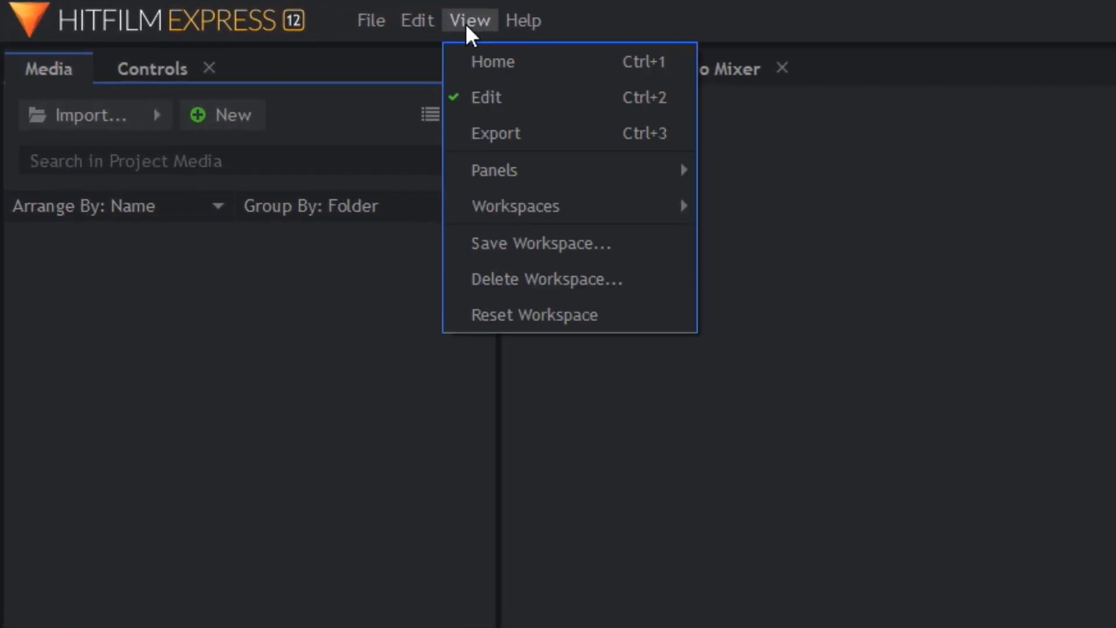
{"action": "mouse_move", "coordinate": [532, 218]}
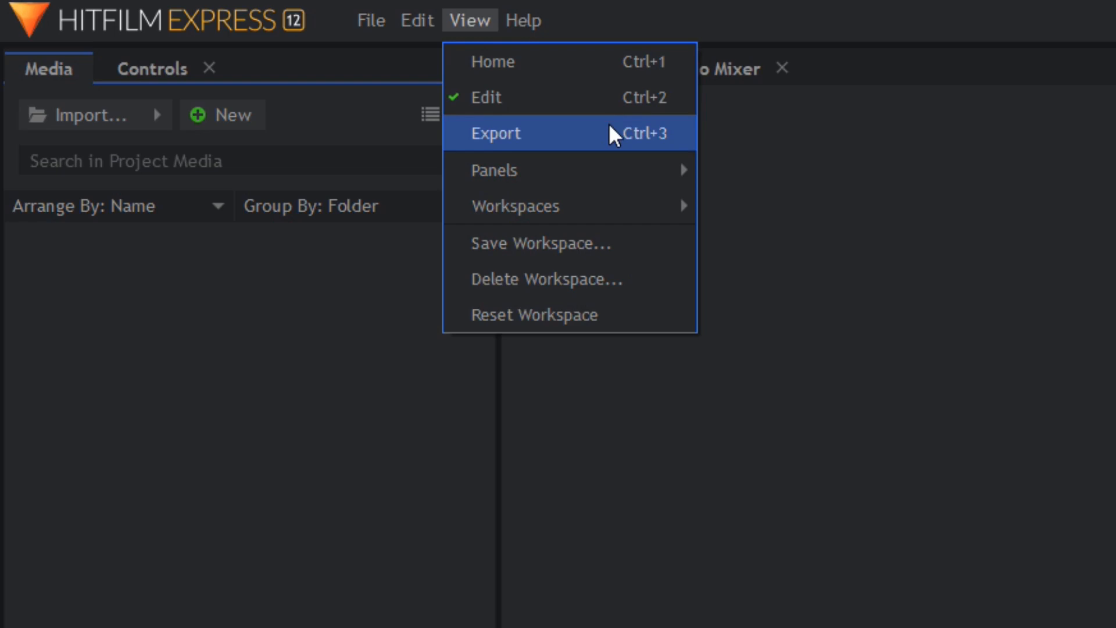
{"action": "mouse_move", "coordinate": [659, 183]}
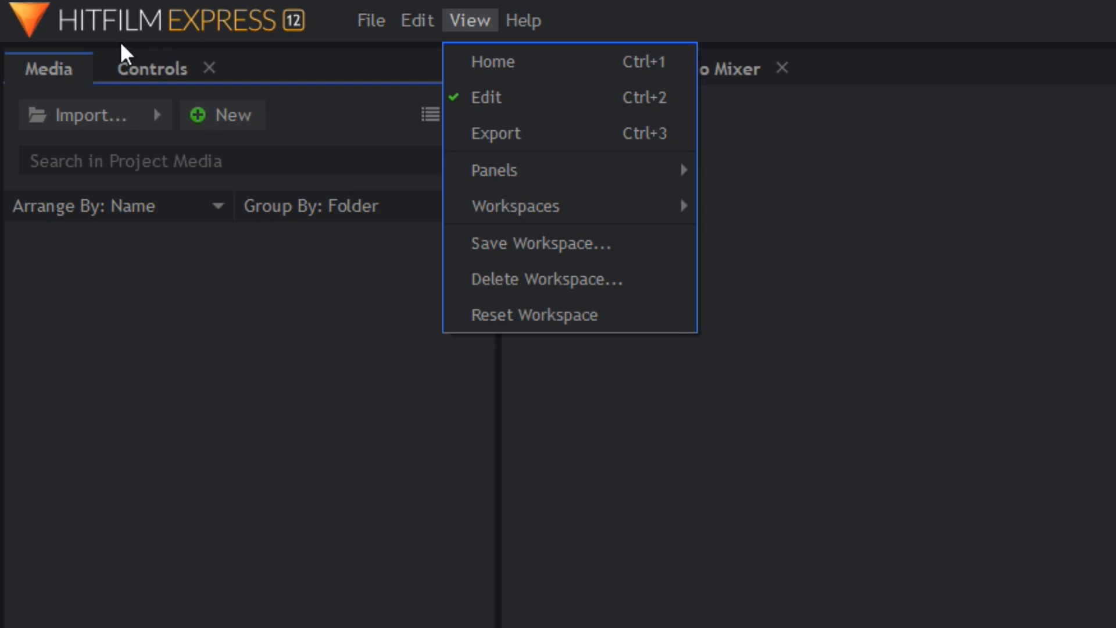
{"action": "mouse_move", "coordinate": [591, 182]}
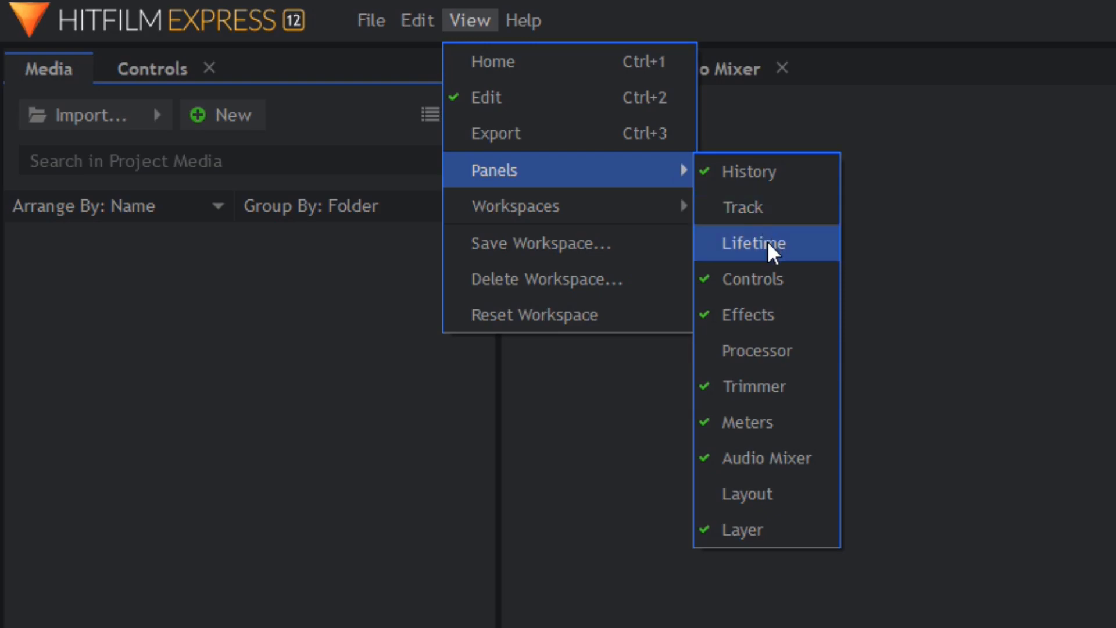
{"action": "left_click", "coordinate": [1073, 178]}
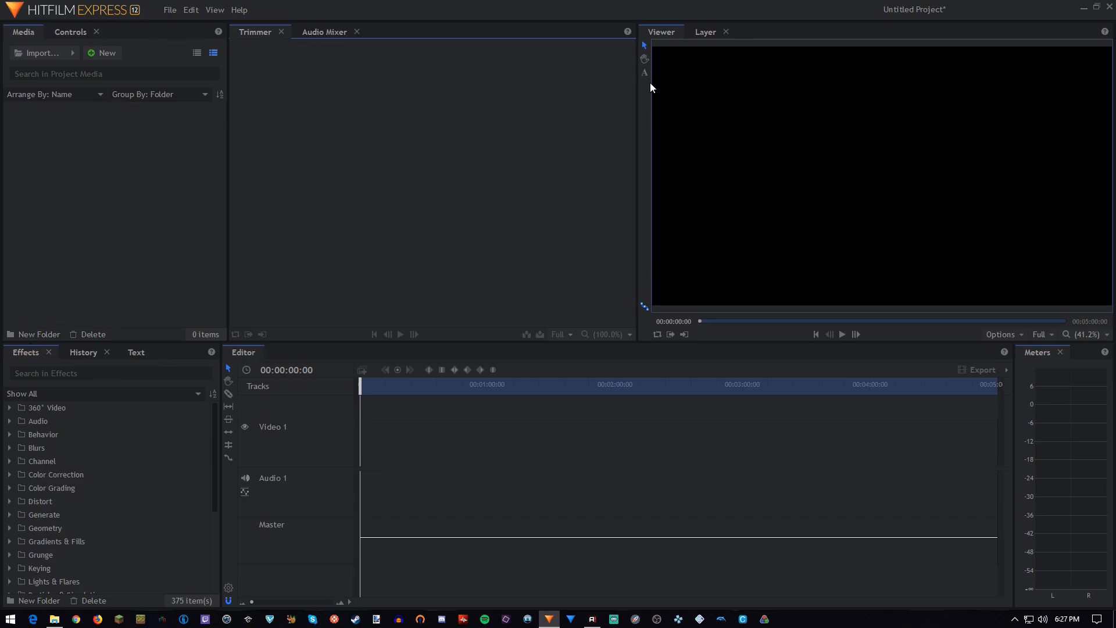
{"action": "left_click", "coordinate": [703, 33]}
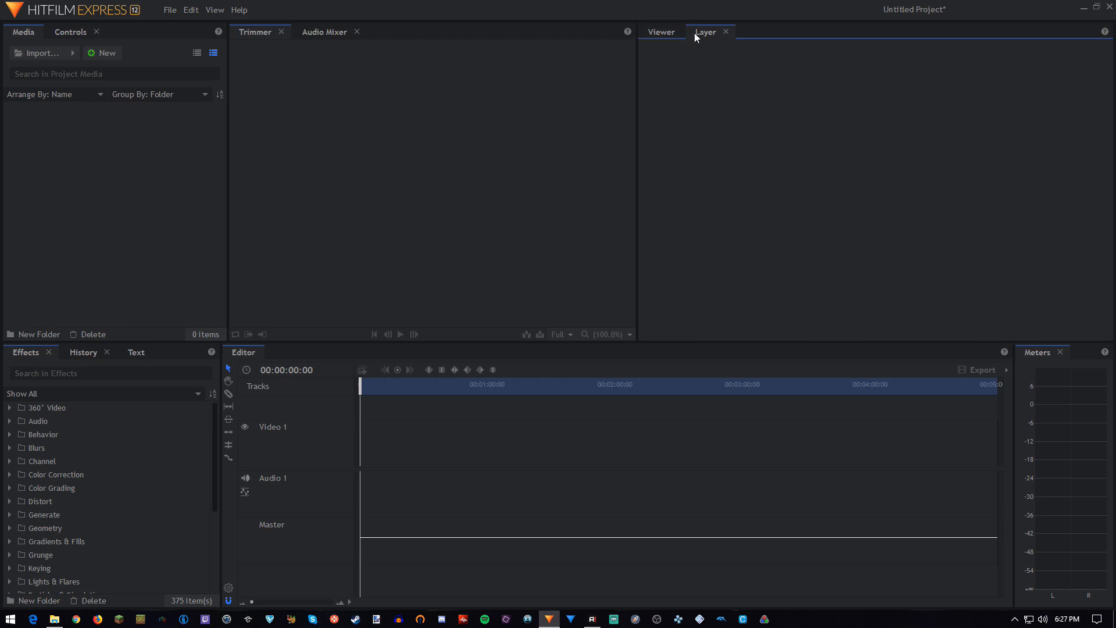
{"action": "left_click", "coordinate": [664, 32]}
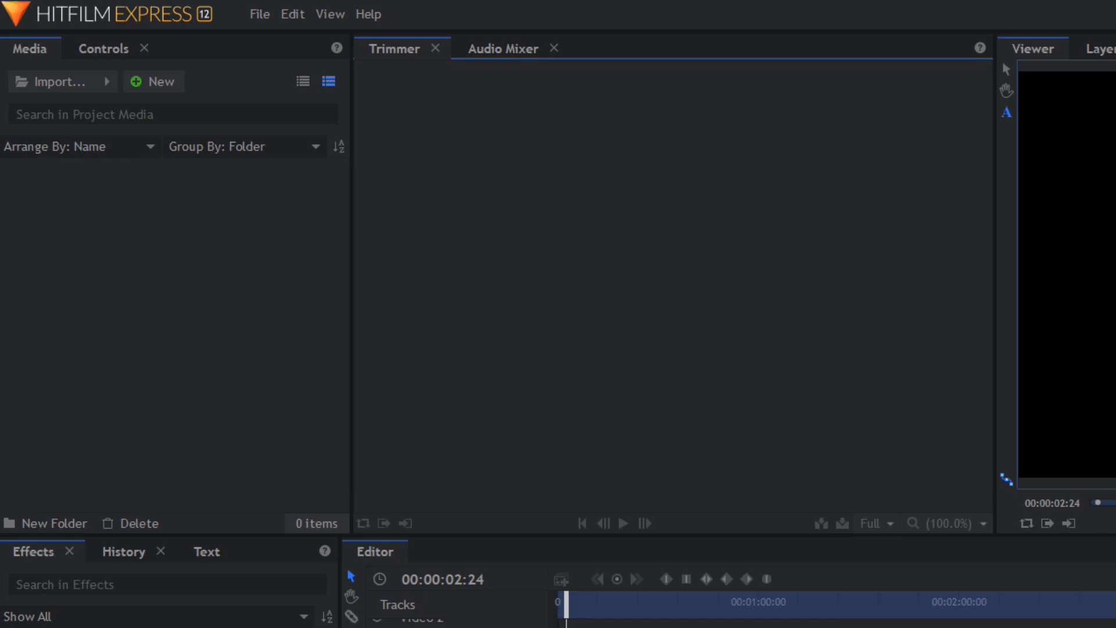
{"action": "mouse_move", "coordinate": [55, 618]}
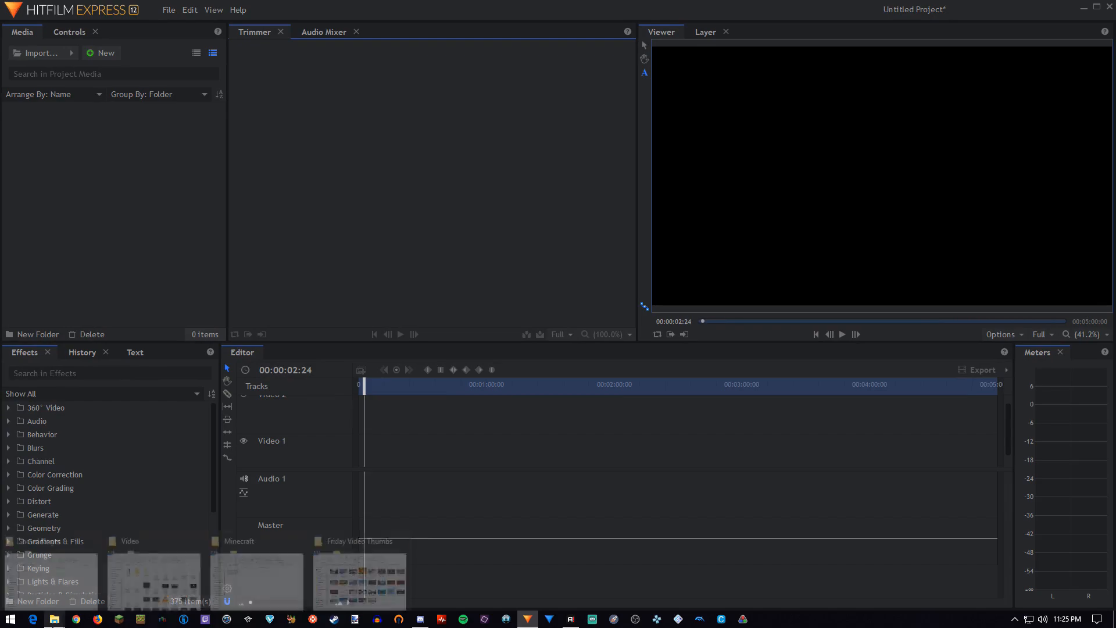
{"action": "mouse_move", "coordinate": [187, 568]}
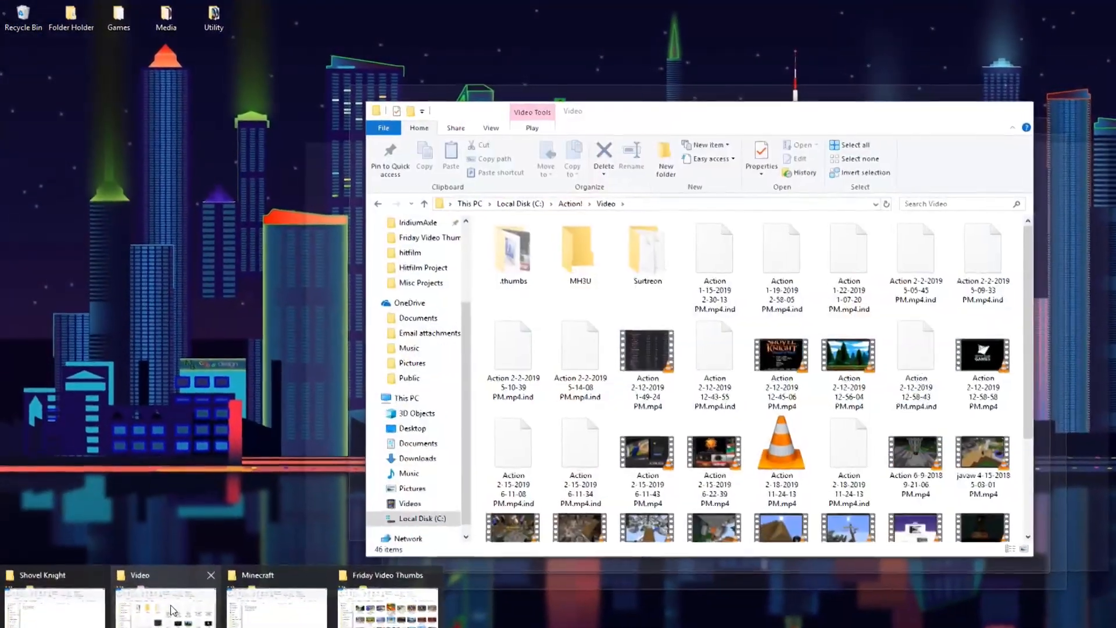
{"action": "left_click", "coordinate": [192, 581]}
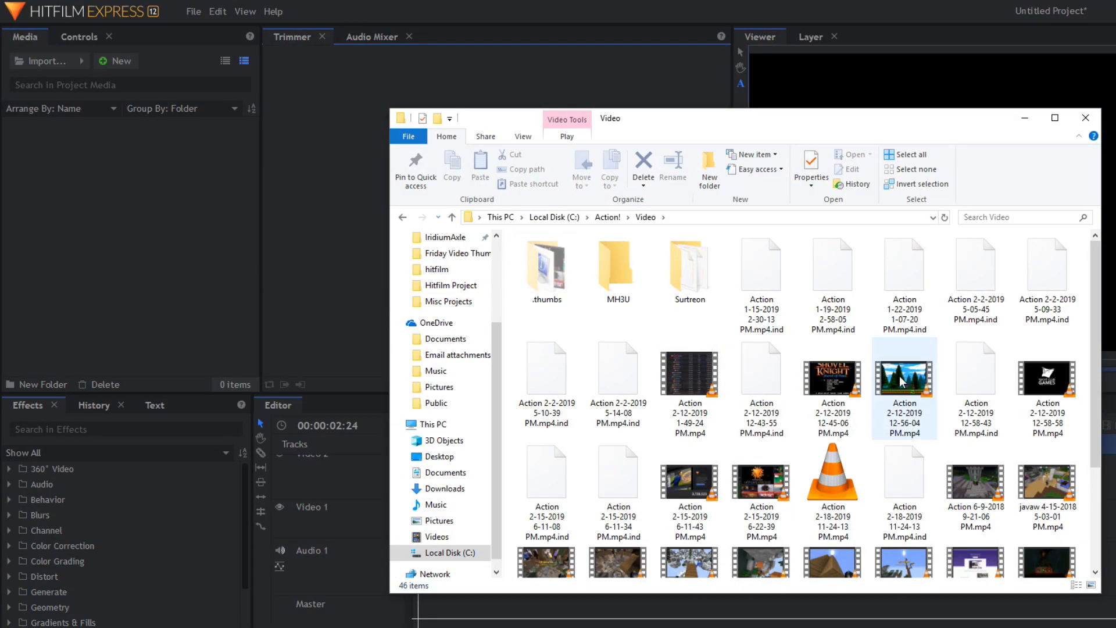
{"action": "left_click_drag", "start_coordinate": [846, 337], "coordinate": [122, 311]}
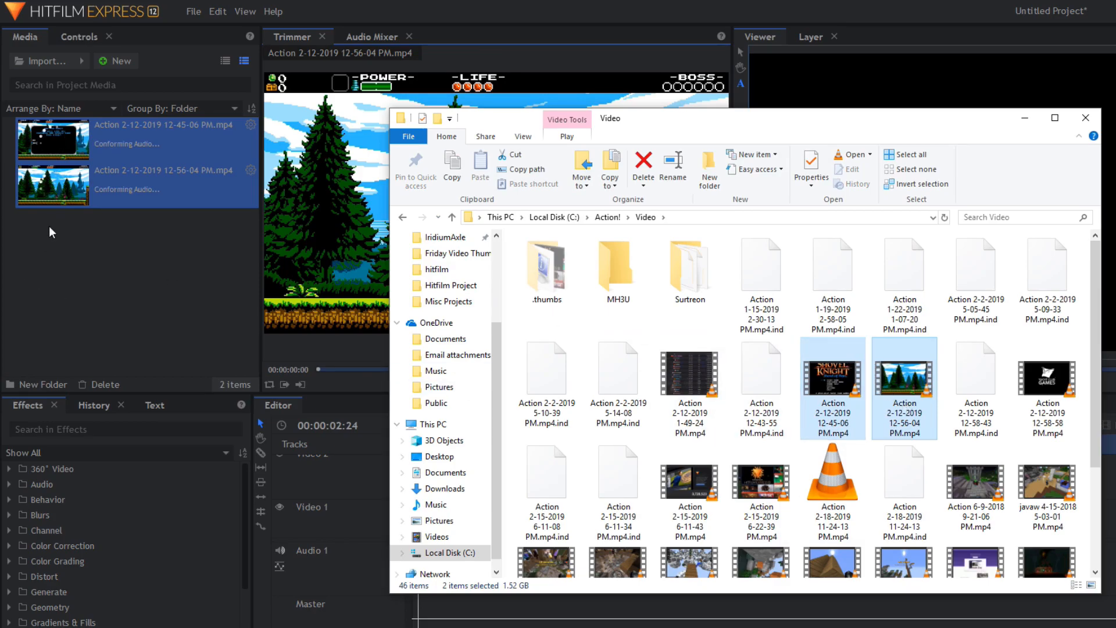
{"action": "left_click", "coordinate": [778, 481]}
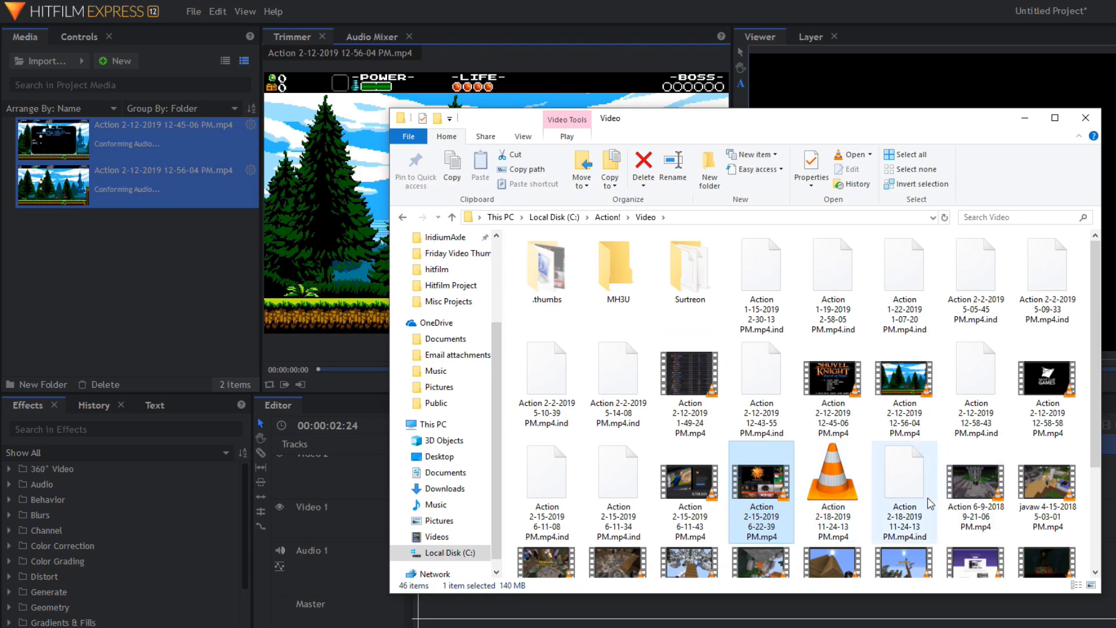
{"action": "left_click", "coordinate": [1055, 483]}
{"action": "left_click_drag", "start_coordinate": [1077, 484], "coordinate": [148, 323]}
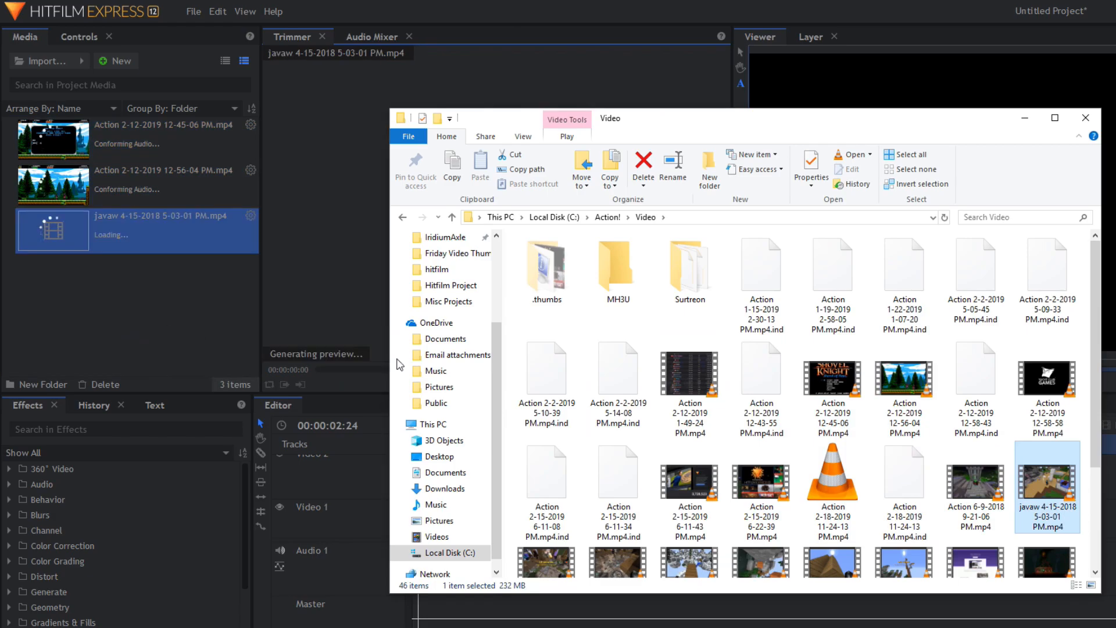
{"action": "left_click", "coordinate": [74, 294]}
{"action": "left_click", "coordinate": [8, 114]}
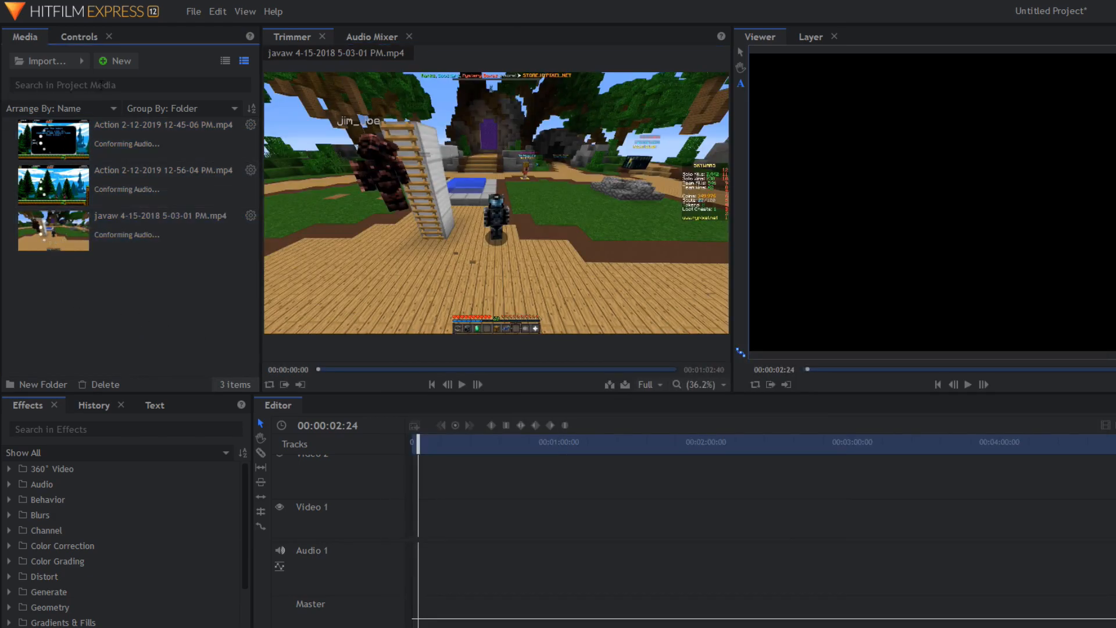
{"action": "left_click", "coordinate": [41, 63]}
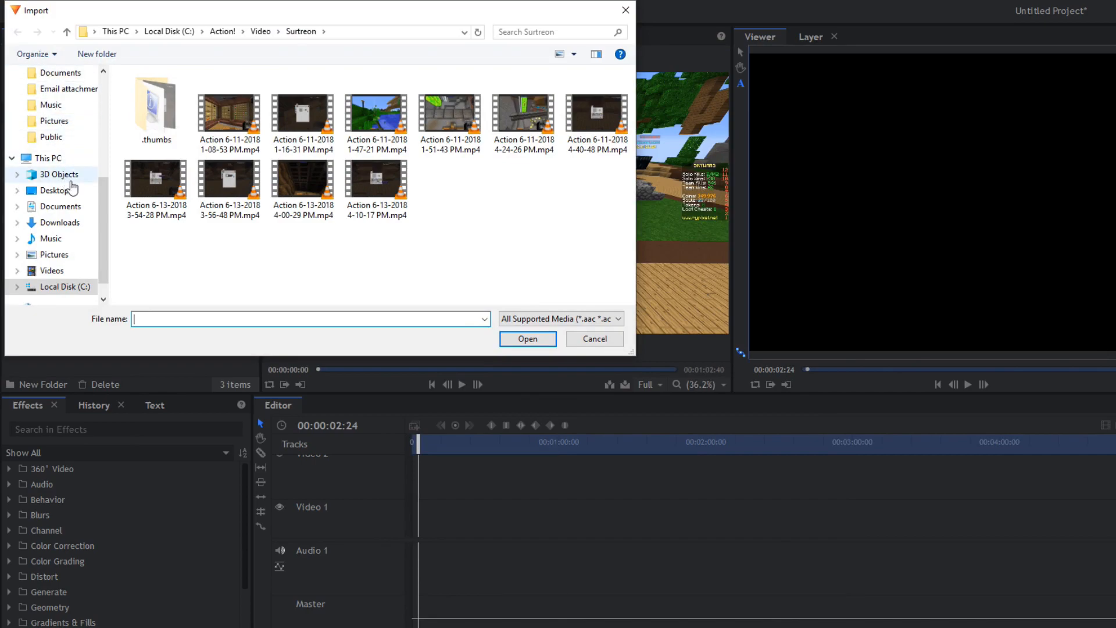
{"action": "left_click", "coordinate": [268, 34]}
{"action": "scroll", "coordinate": [503, 236], "scroll_direction": "down", "scroll_amount": 3}
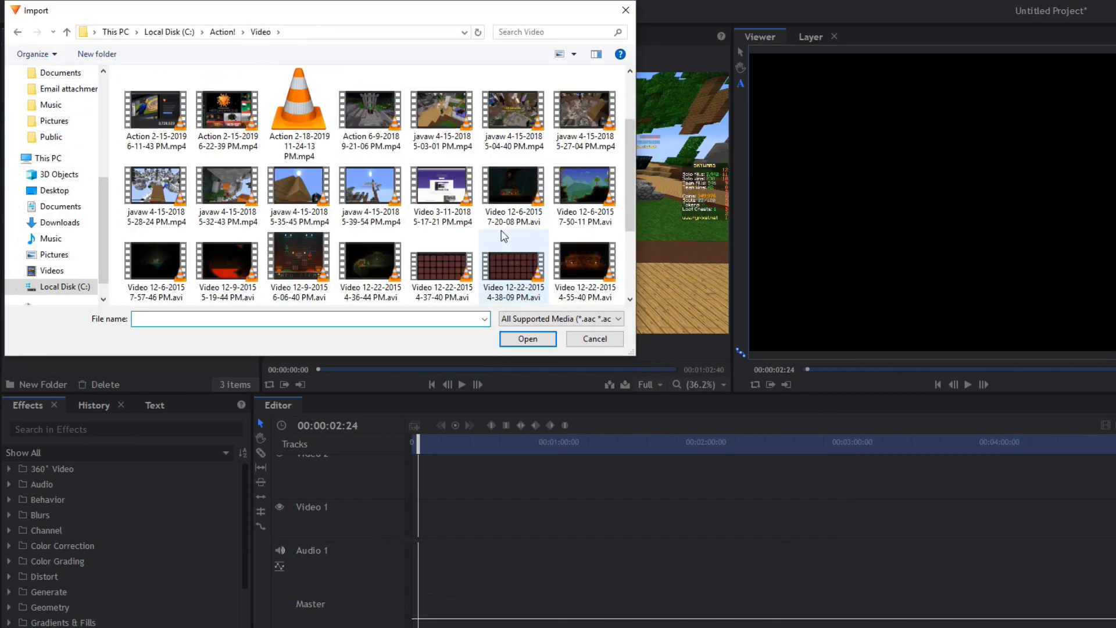
{"action": "scroll", "coordinate": [503, 236], "scroll_direction": "up", "scroll_amount": 3}
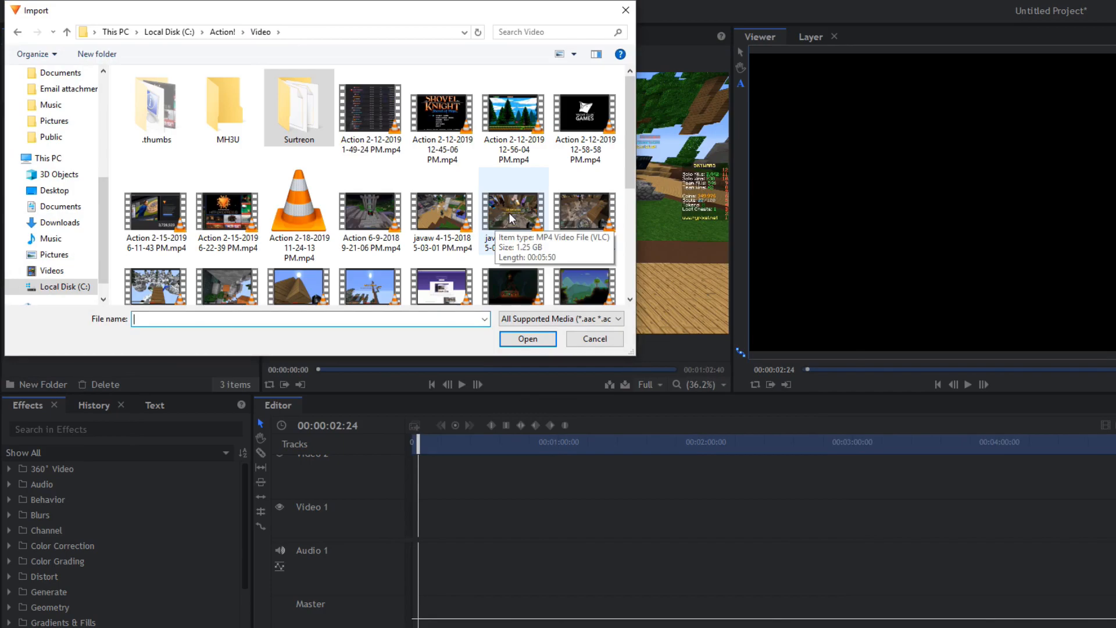
{"action": "double_click", "coordinate": [574, 207]}
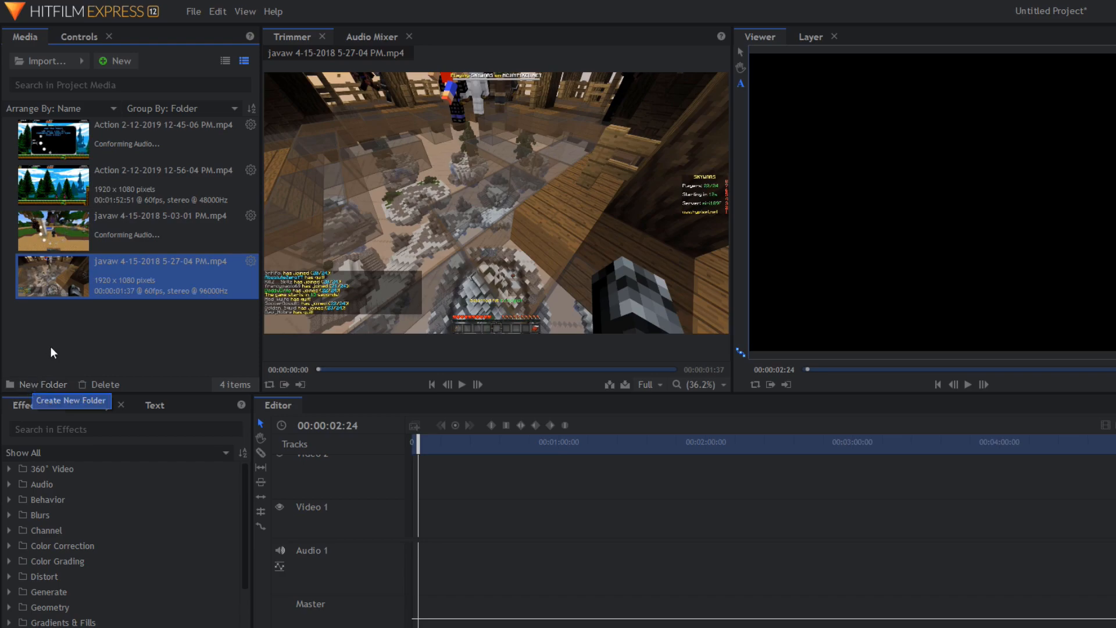
Create a folder named Shovel Knight in the project media
{"action": "right_click", "coordinate": [74, 326]}
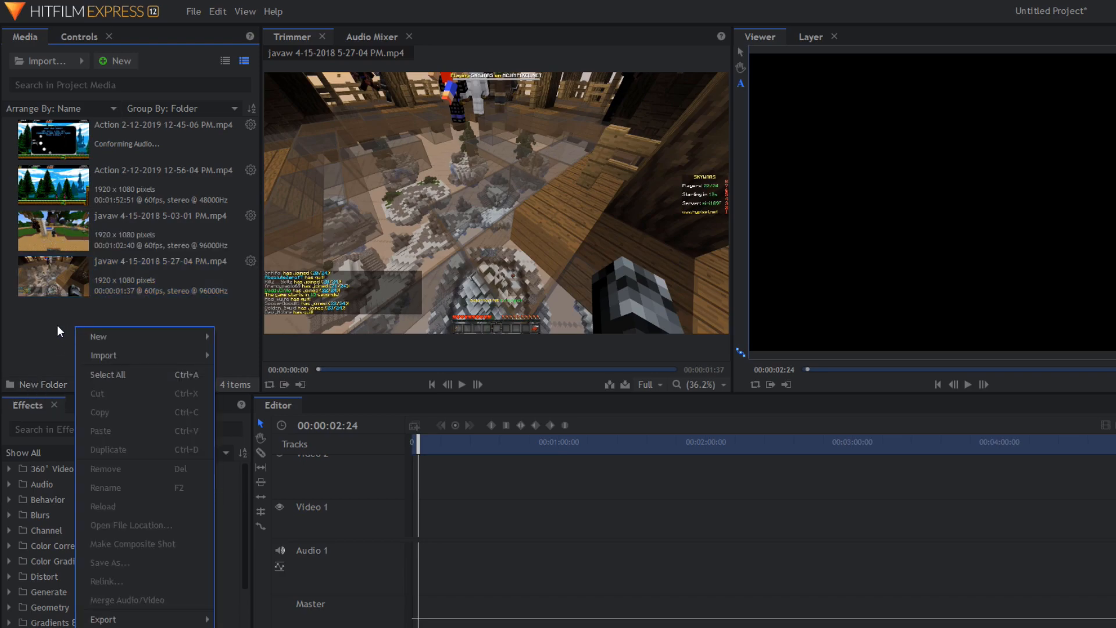
{"action": "mouse_move", "coordinate": [129, 331]}
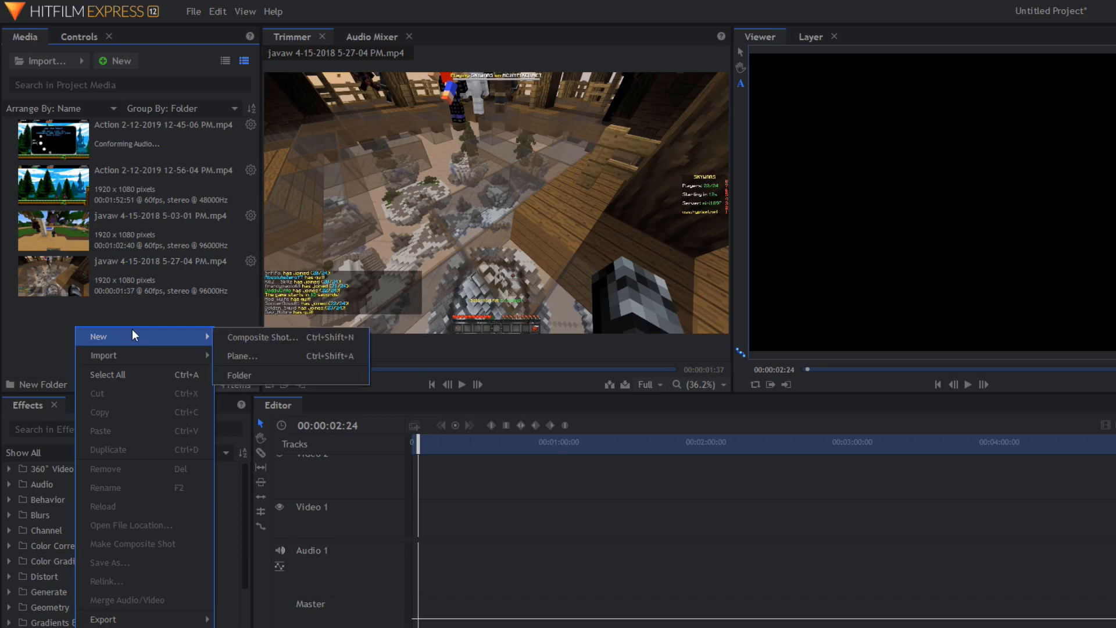
{"action": "left_click", "coordinate": [262, 375]}
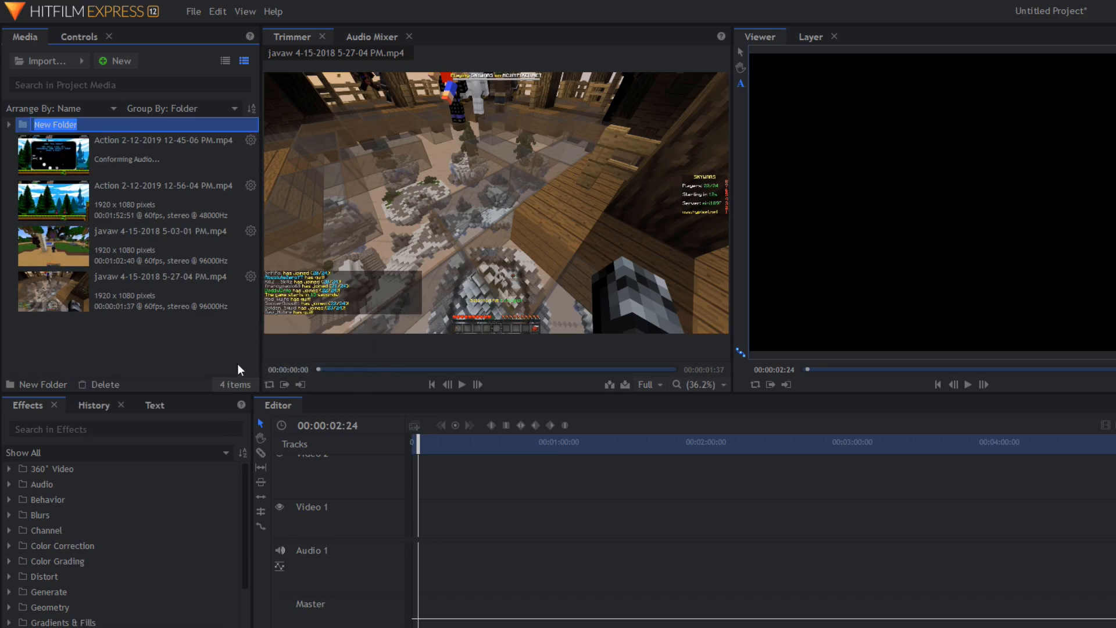
{"action": "type", "text": "Shovel Knight"}
{"action": "key", "text": "Return"}
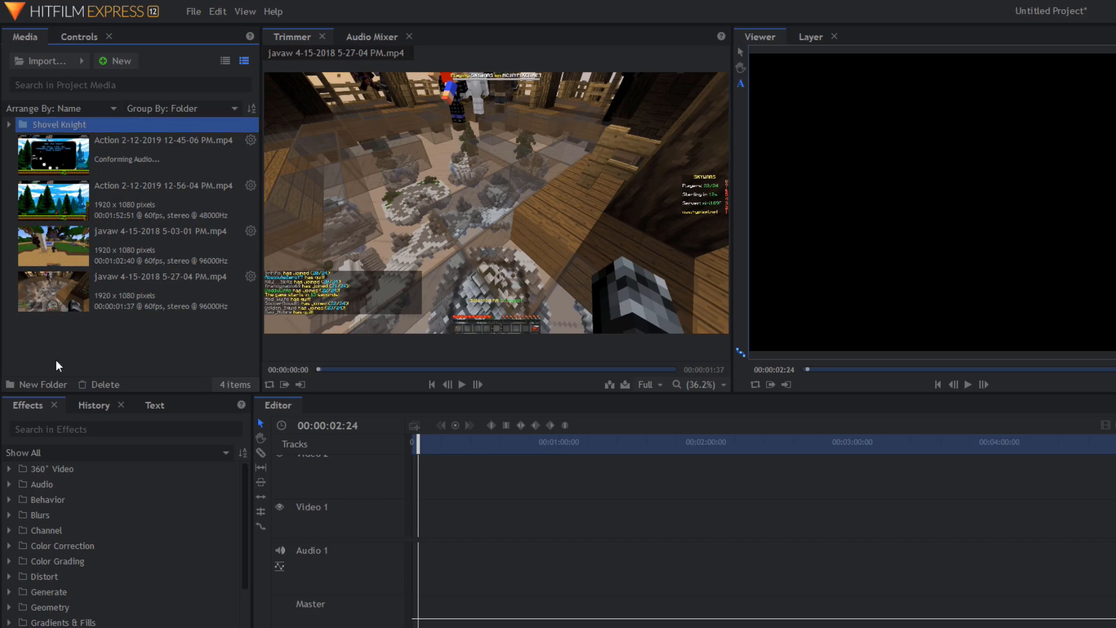
{"action": "left_click", "coordinate": [40, 387]}
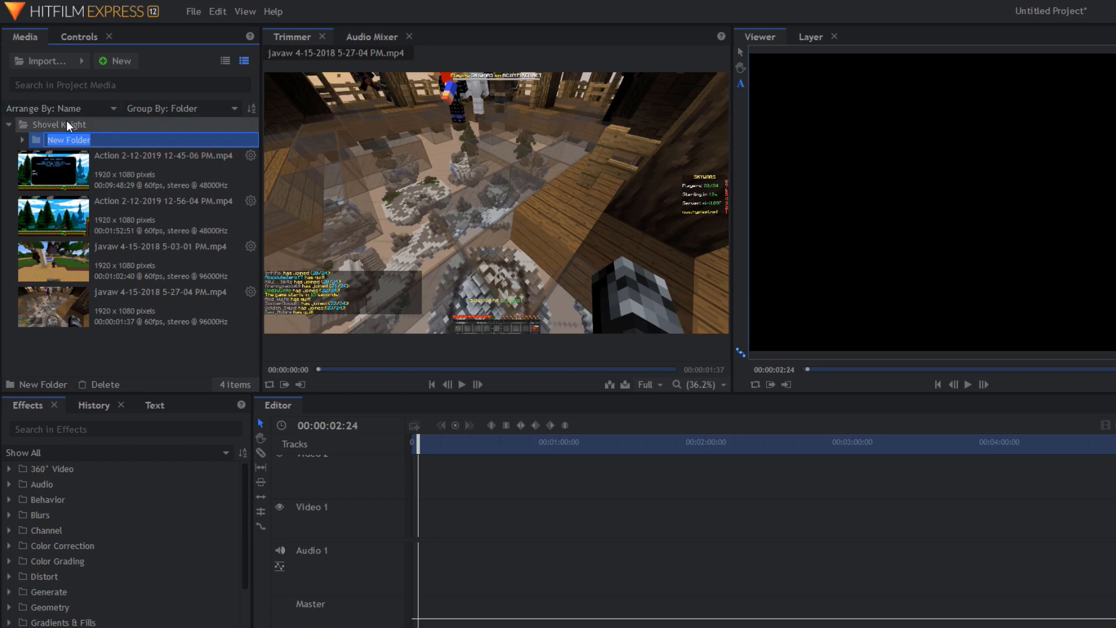
{"action": "right_click", "coordinate": [62, 137]}
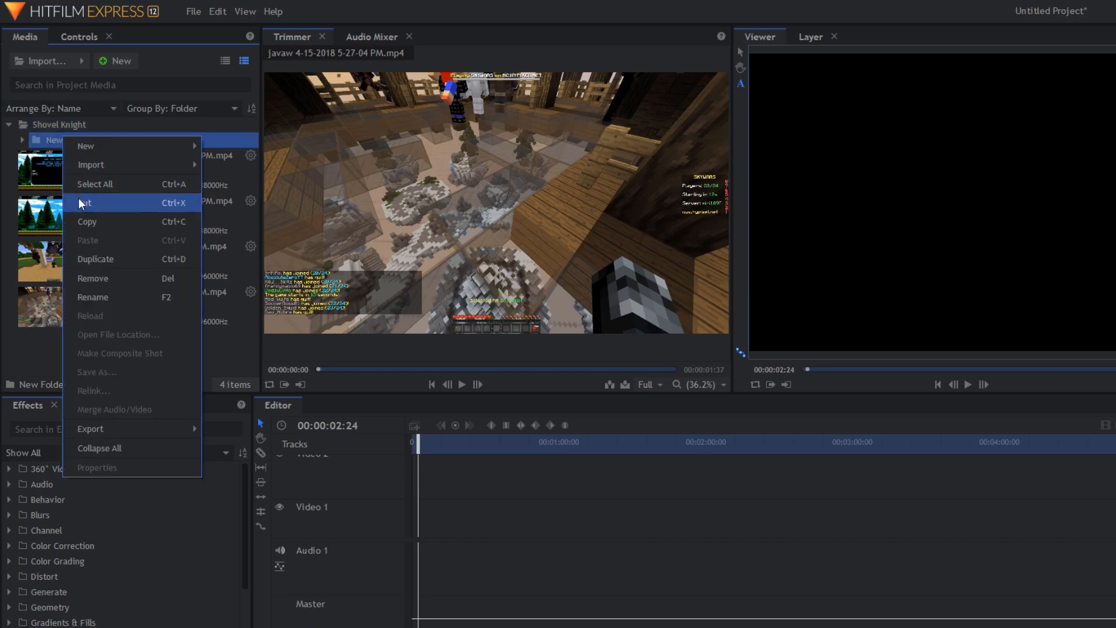
{"action": "left_click", "coordinate": [102, 279]}
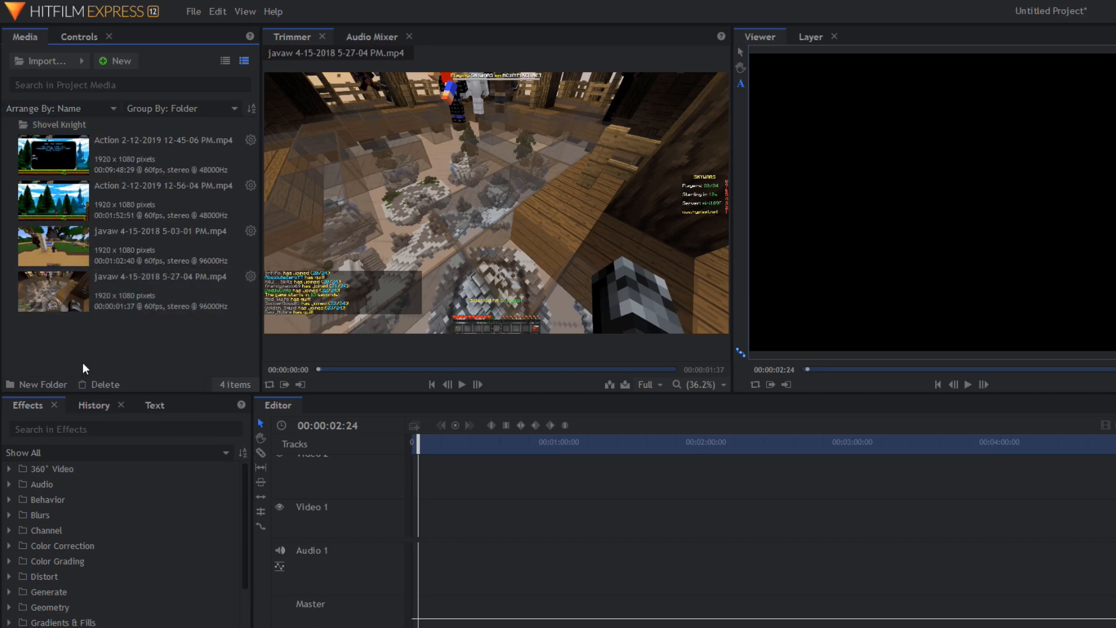
Create a folder named Minecraft at the top level of the project media
{"action": "left_click", "coordinate": [46, 382]}
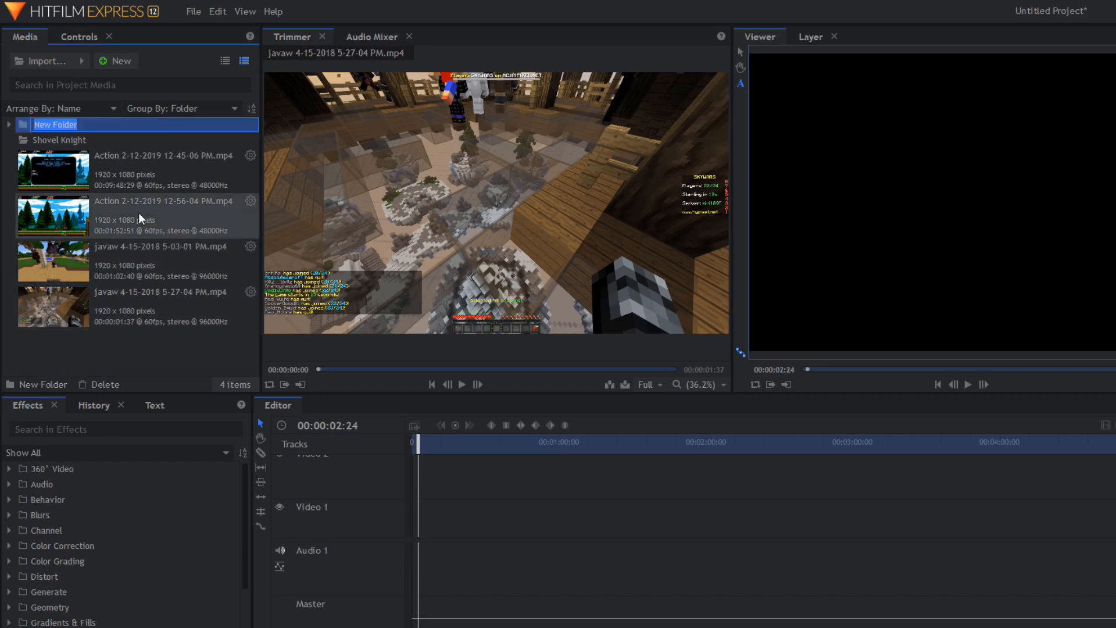
{"action": "type", "text": "M"}
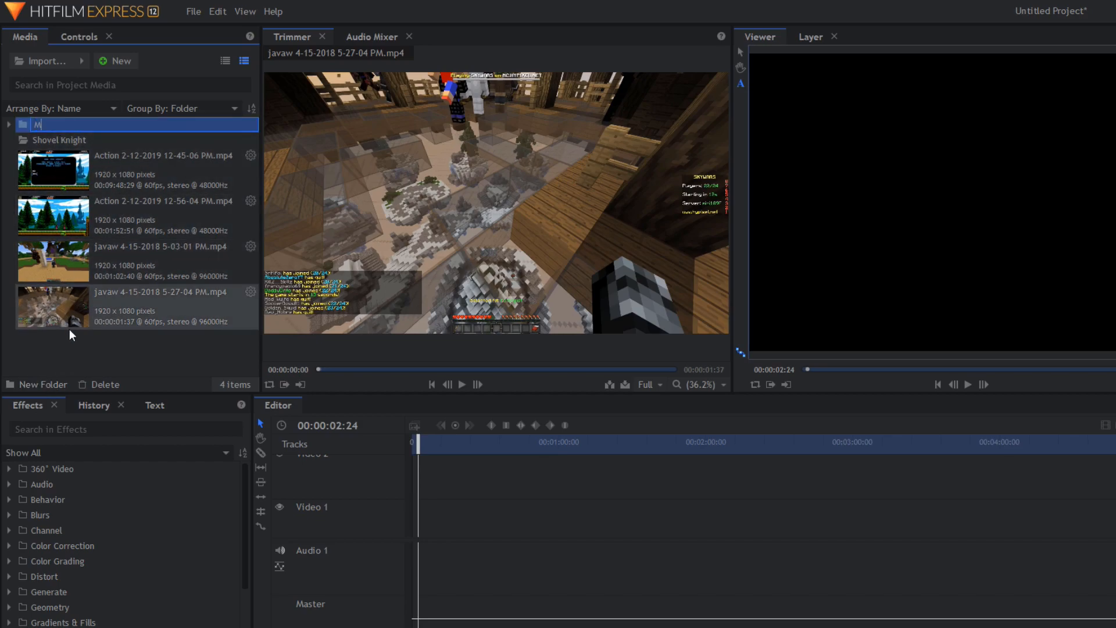
{"action": "type", "text": "inecraft"}
{"action": "key", "text": "Return"}
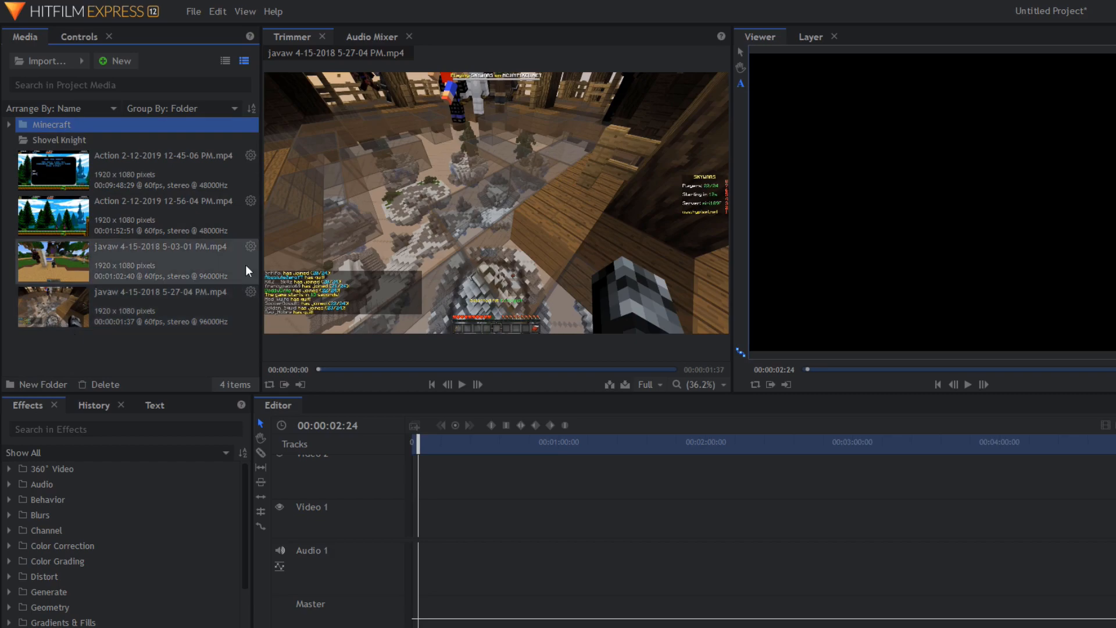
Move the two Action clips into the Shovel Knight folder and the two javaw clips into the Minecraft folder, collapsing both folders
{"action": "left_click_drag", "start_coordinate": [5, 178], "coordinate": [64, 141]}
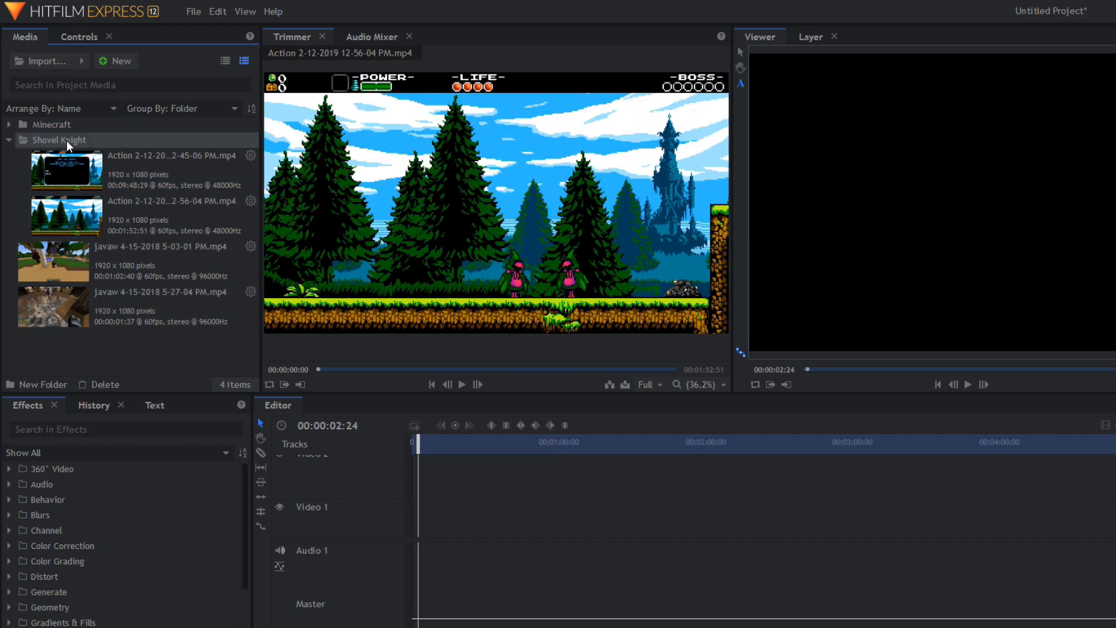
{"action": "left_click", "coordinate": [9, 141]}
{"action": "left_click_drag", "start_coordinate": [52, 267], "coordinate": [46, 124]}
{"action": "left_click", "coordinate": [8, 123]}
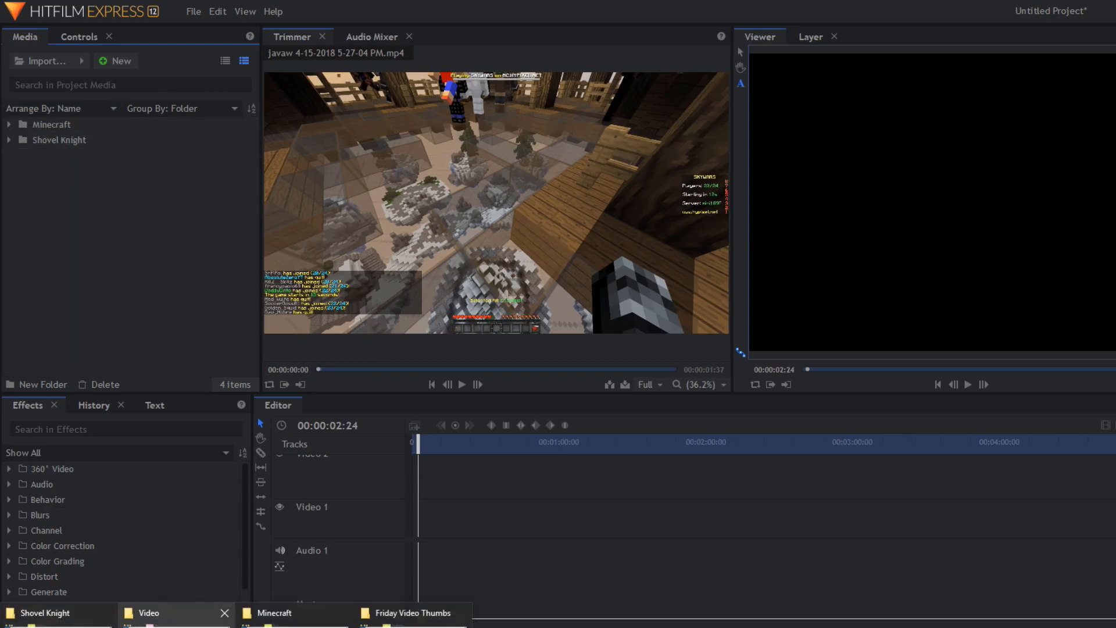
Import the two Shovel Knight MP3 tracks from the Music > Shovel Knight folder into the project media
{"action": "left_click", "coordinate": [275, 613]}
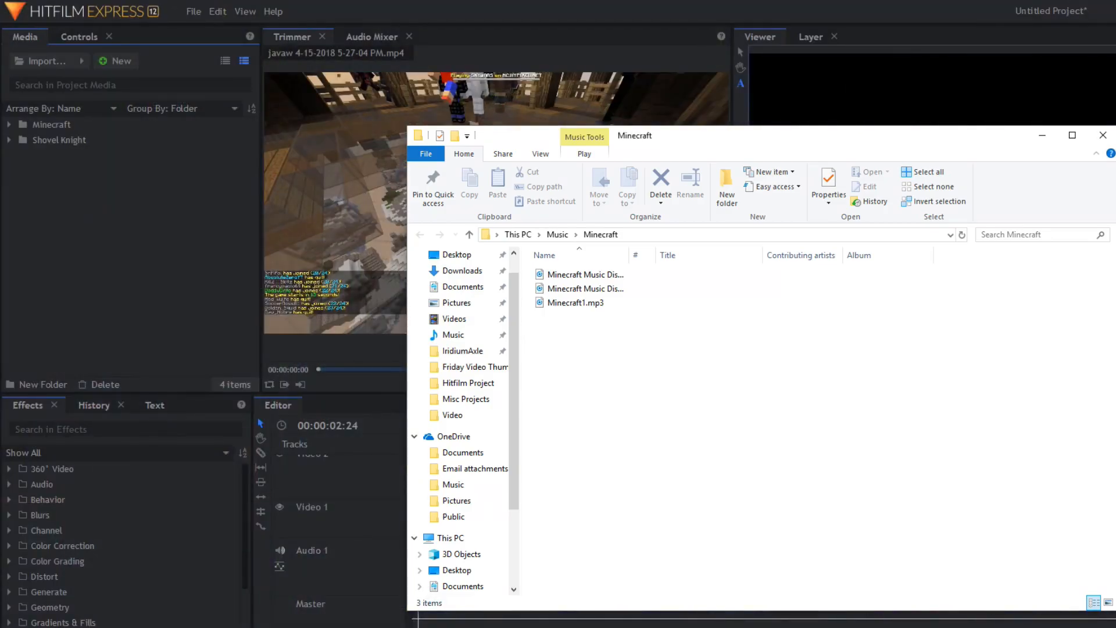
{"action": "left_click", "coordinate": [53, 615]}
{"action": "left_click_drag", "start_coordinate": [563, 298], "coordinate": [277, 349]}
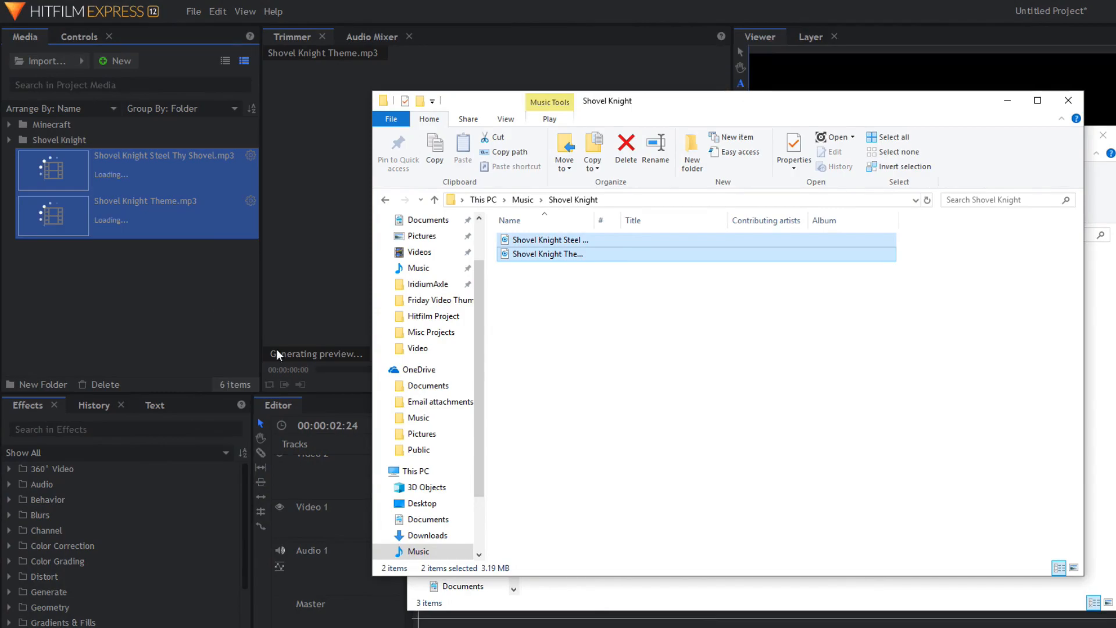
Import the three Minecraft MP3 tracks from the Music > Minecraft folder into the project media
{"action": "left_click", "coordinate": [842, 618]}
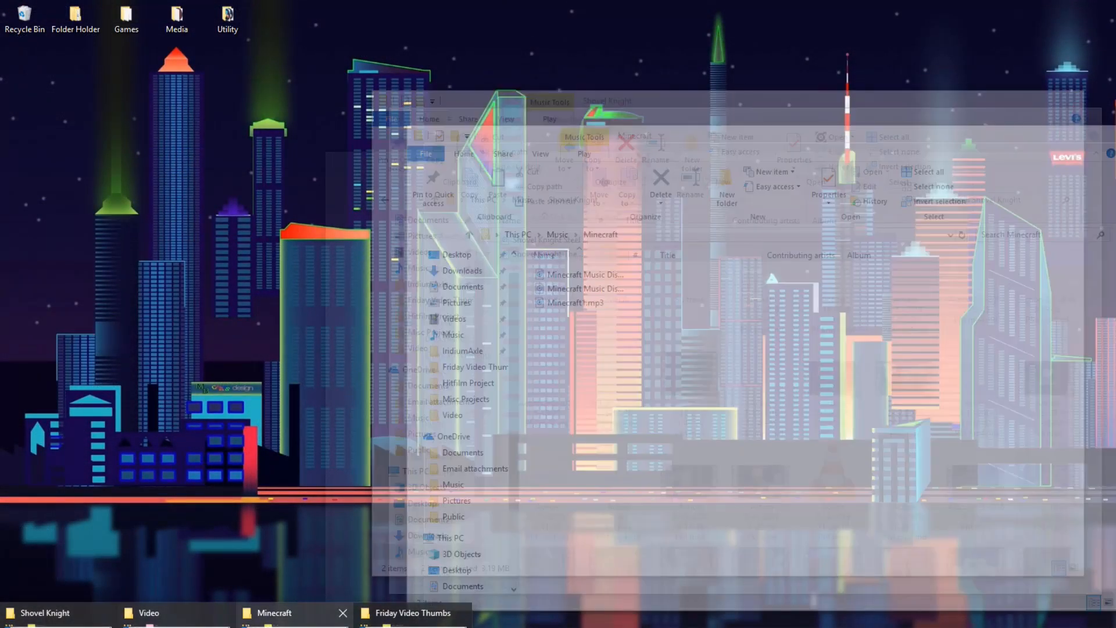
{"action": "left_click", "coordinate": [294, 617]}
{"action": "left_click_drag", "start_coordinate": [588, 380], "coordinate": [165, 337]}
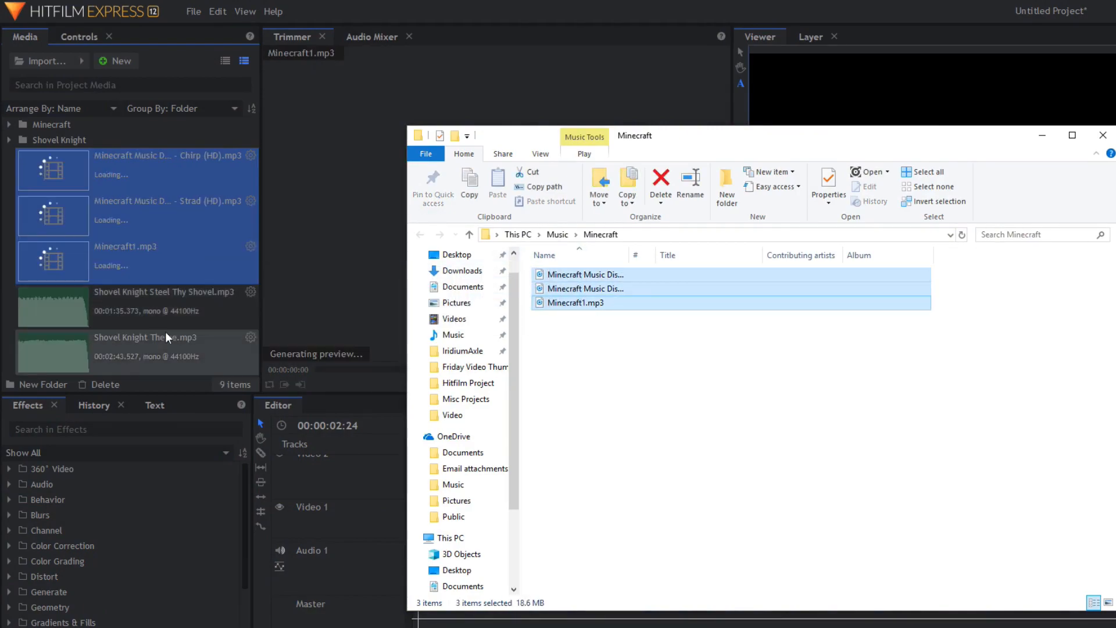
Create a media folder named Music, move all five MP3 tracks into it and collapse it
{"action": "left_click", "coordinate": [8, 170]}
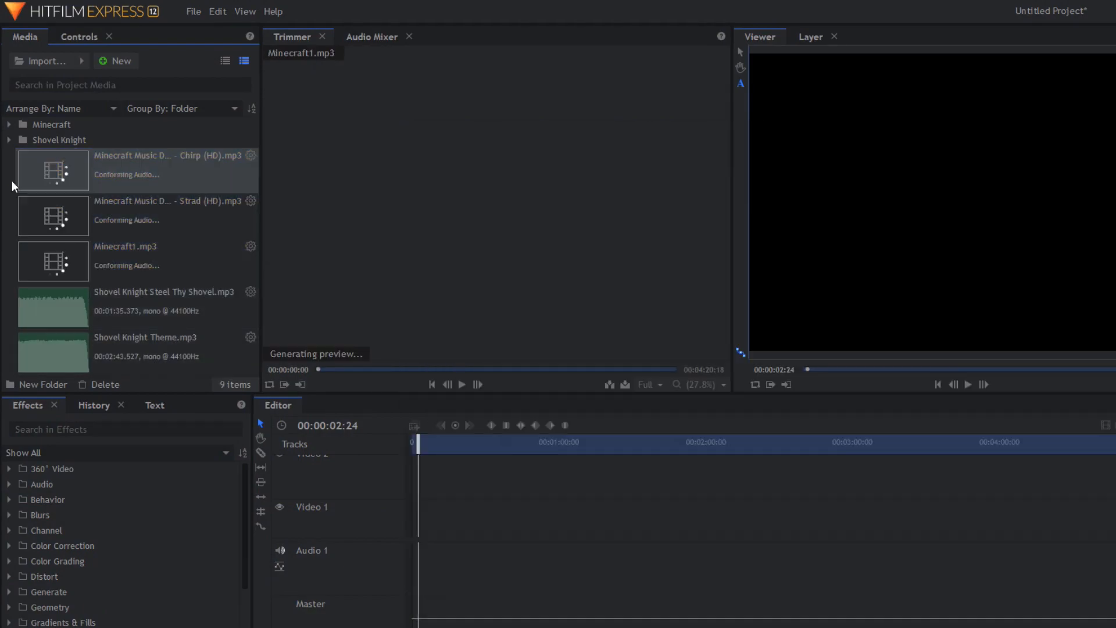
{"action": "left_click", "coordinate": [31, 384]}
{"action": "type", "text": "M"}
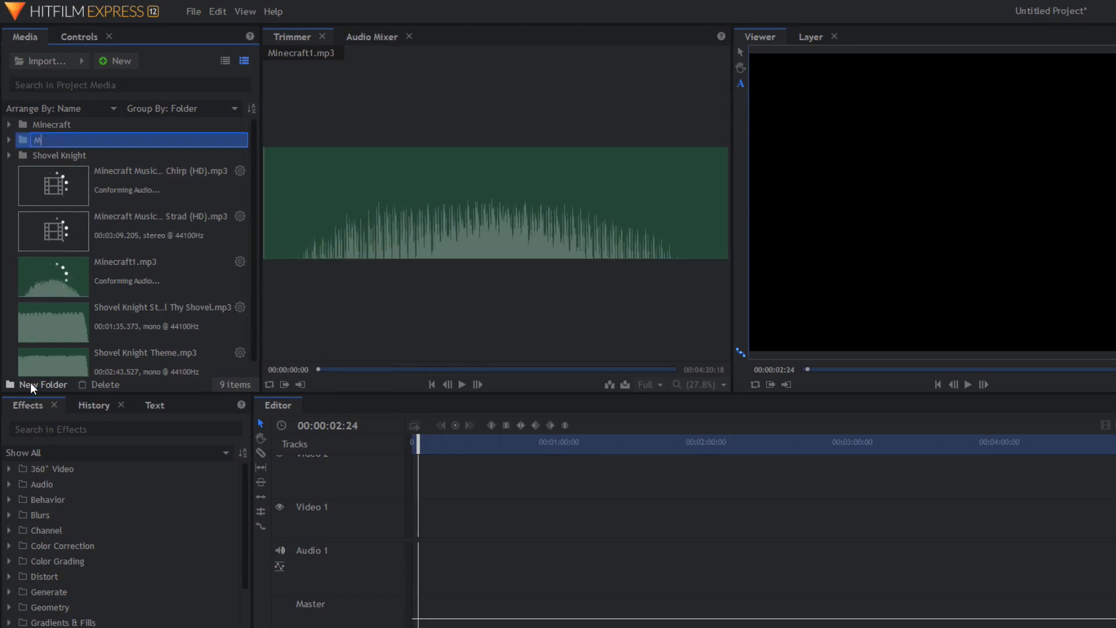
{"action": "left_click_drag", "start_coordinate": [6, 185], "coordinate": [155, 359]}
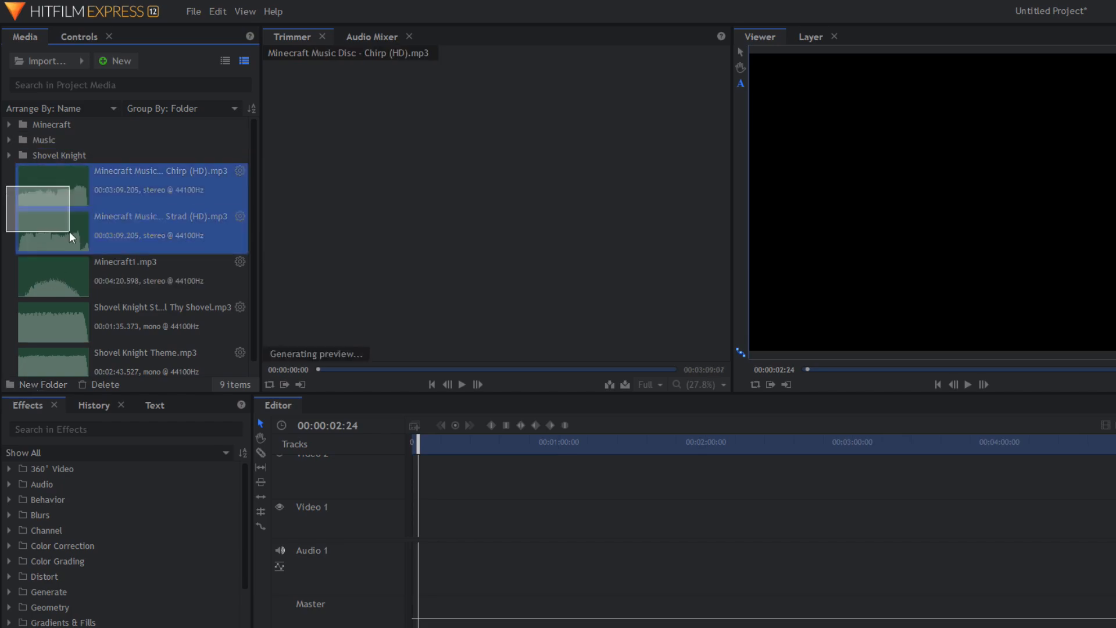
{"action": "left_click_drag", "start_coordinate": [95, 154], "coordinate": [55, 144]}
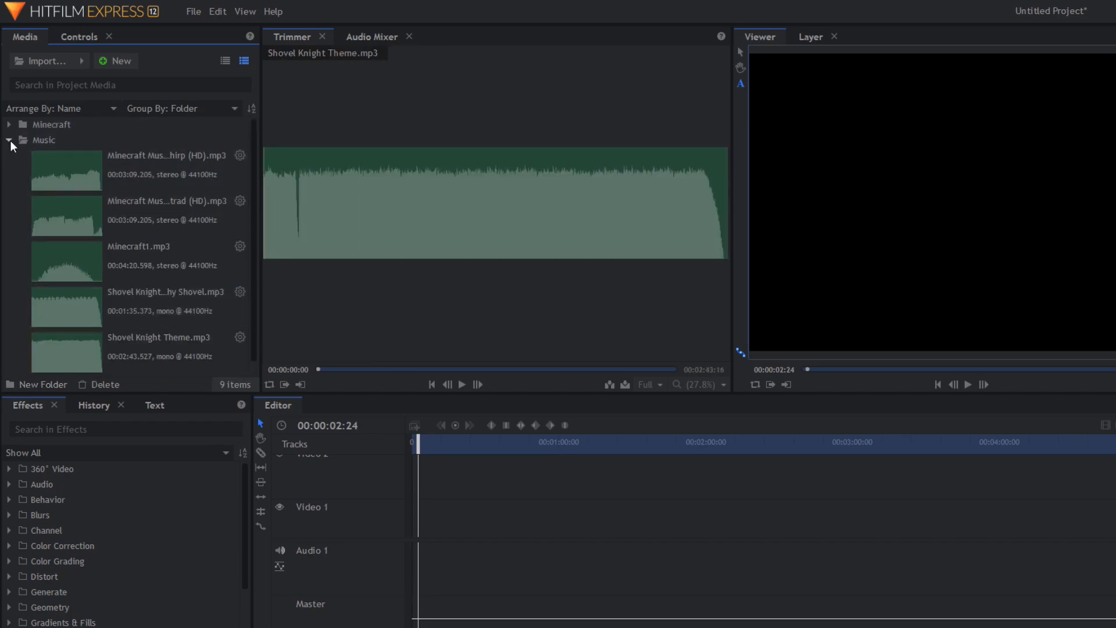
{"action": "left_click", "coordinate": [9, 141]}
Import Trexf14.png.jpg, update.png, why I love playing shovel knight.png, Write-On.png and yeet.png from the Friday Video Thumbs folder
{"action": "mouse_move", "coordinate": [237, 627]}
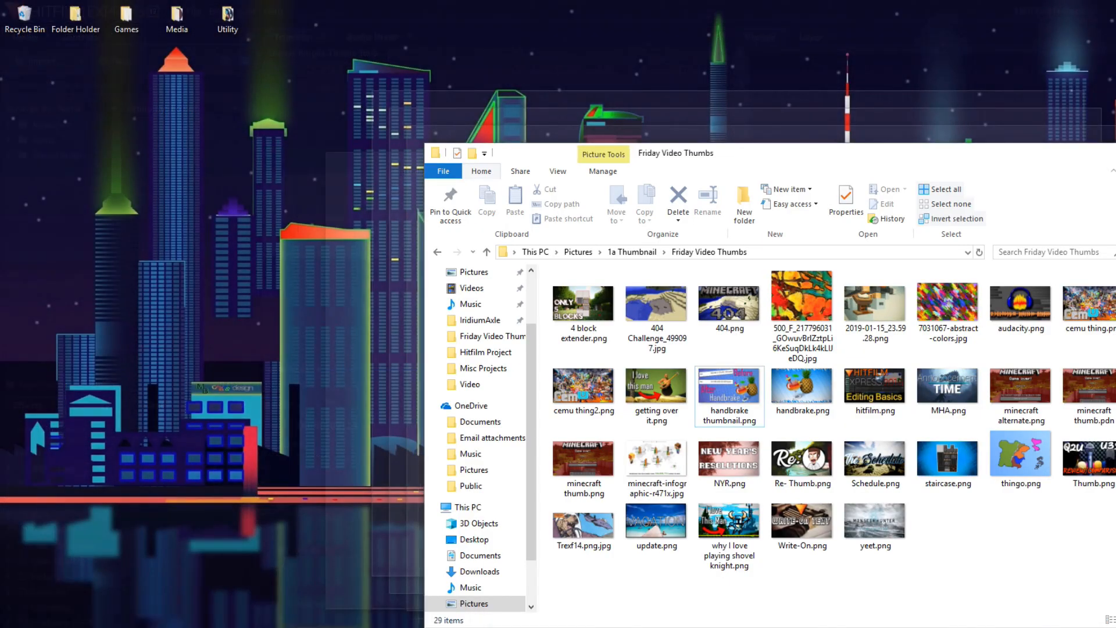
{"action": "left_click", "coordinate": [412, 615]}
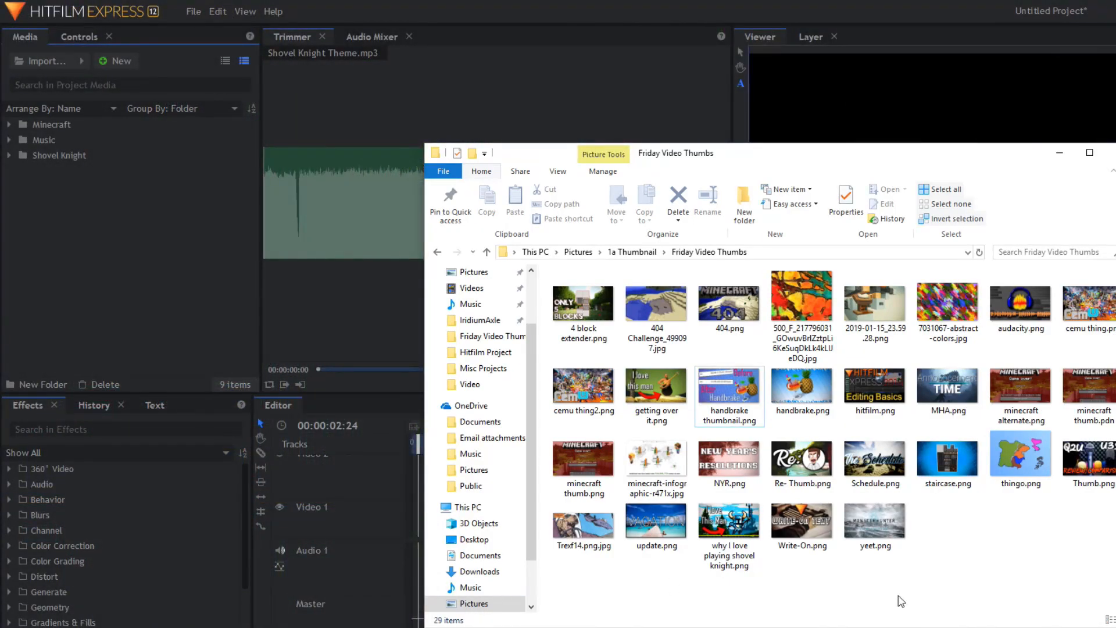
{"action": "left_click_drag", "start_coordinate": [896, 601], "coordinate": [563, 536]}
{"action": "left_click_drag", "start_coordinate": [728, 540], "coordinate": [125, 265]}
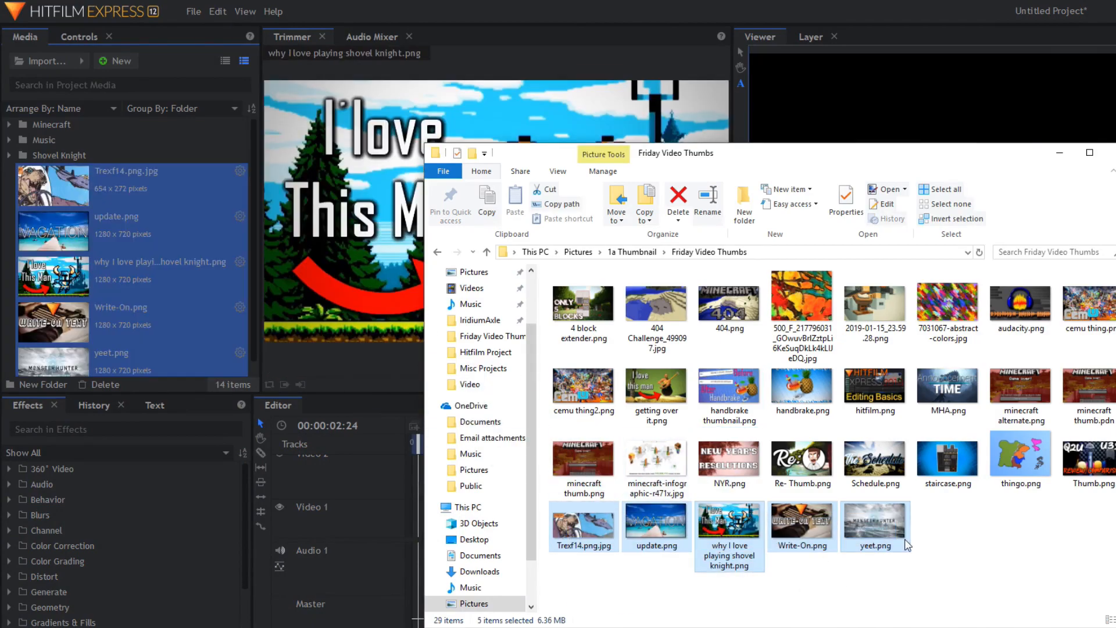
{"action": "left_click", "coordinate": [1056, 155]}
Create a media folder named Images, move the five imported pictures into it and collapse it
{"action": "left_click", "coordinate": [9, 185]}
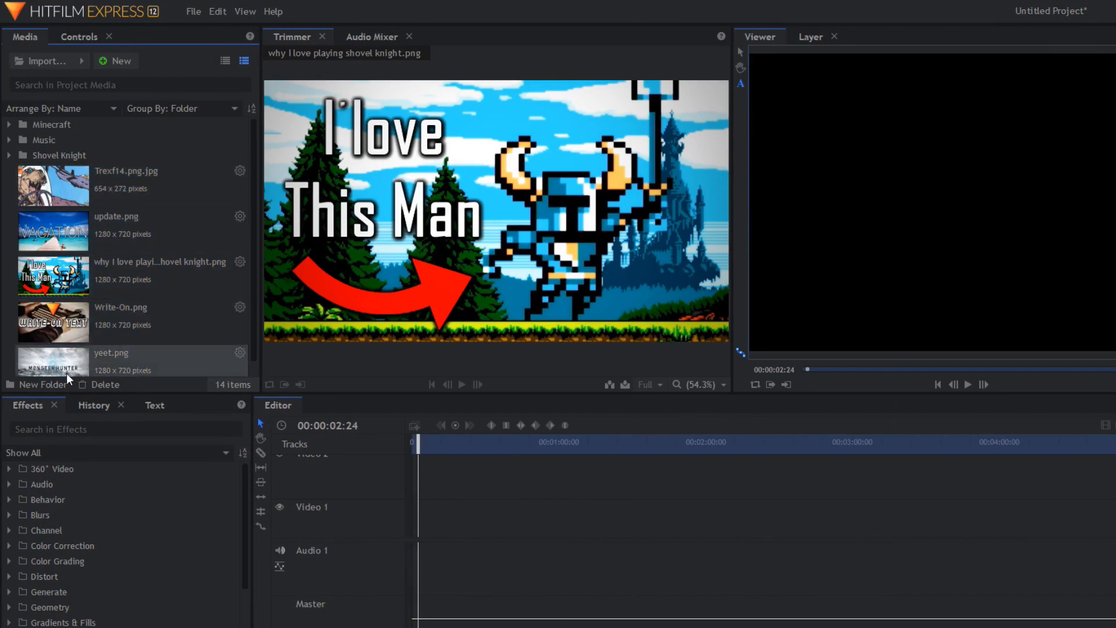
{"action": "left_click", "coordinate": [36, 382]}
{"action": "type", "text": "Images"}
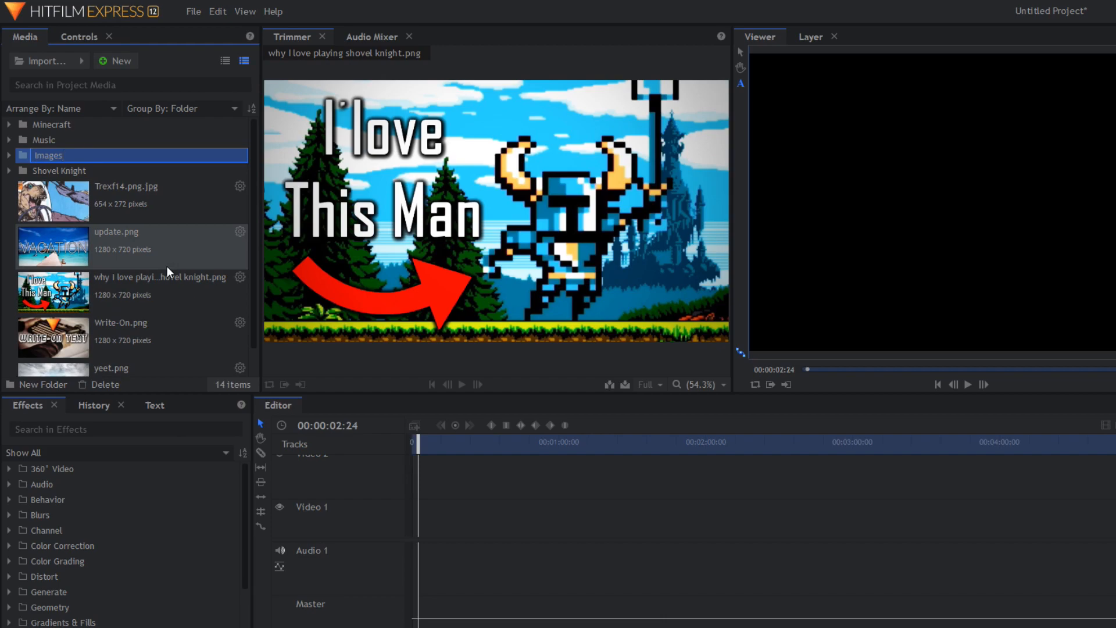
{"action": "key", "text": "Return"}
{"action": "left_click_drag", "start_coordinate": [8, 214], "coordinate": [57, 125]}
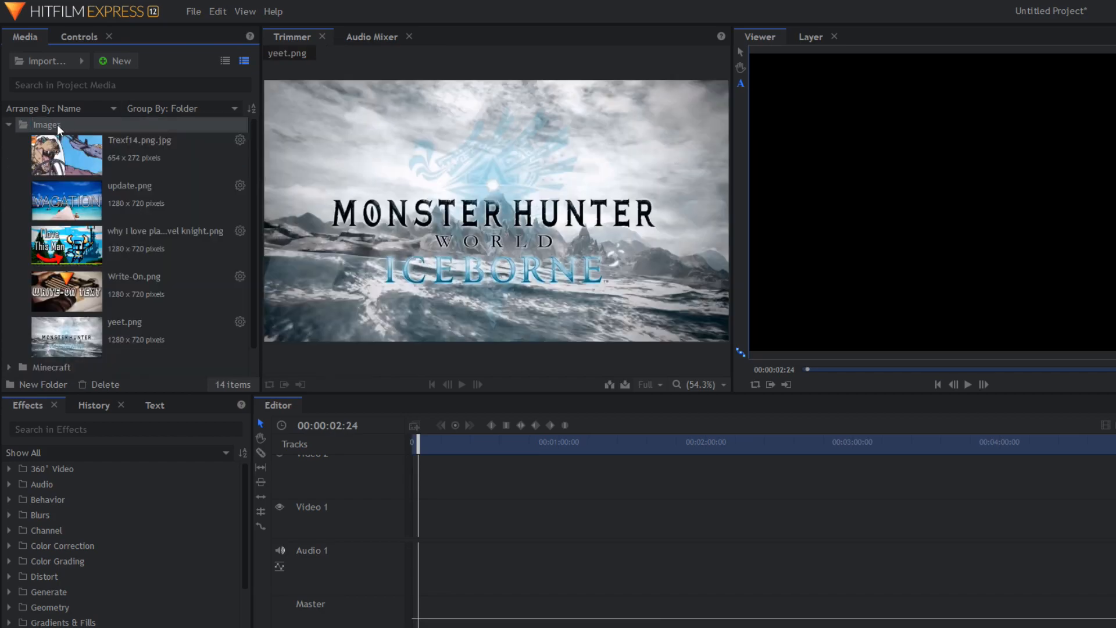
{"action": "left_click", "coordinate": [9, 124]}
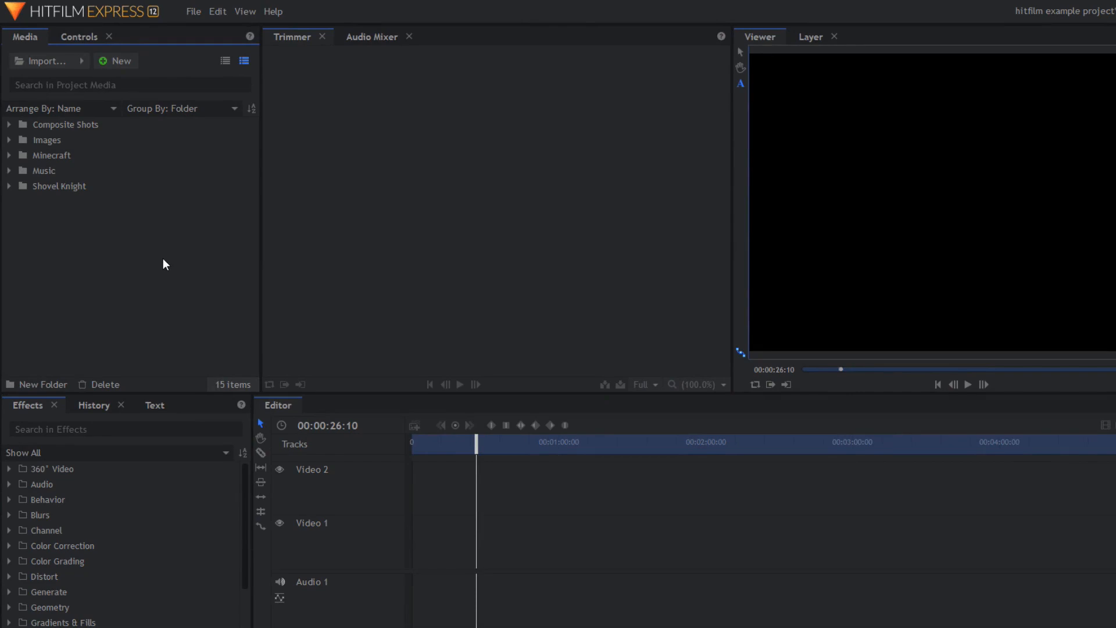
Review the project media's arrange and group options, and switch its sort order to descending and back to ascending
{"action": "left_click", "coordinate": [90, 108]}
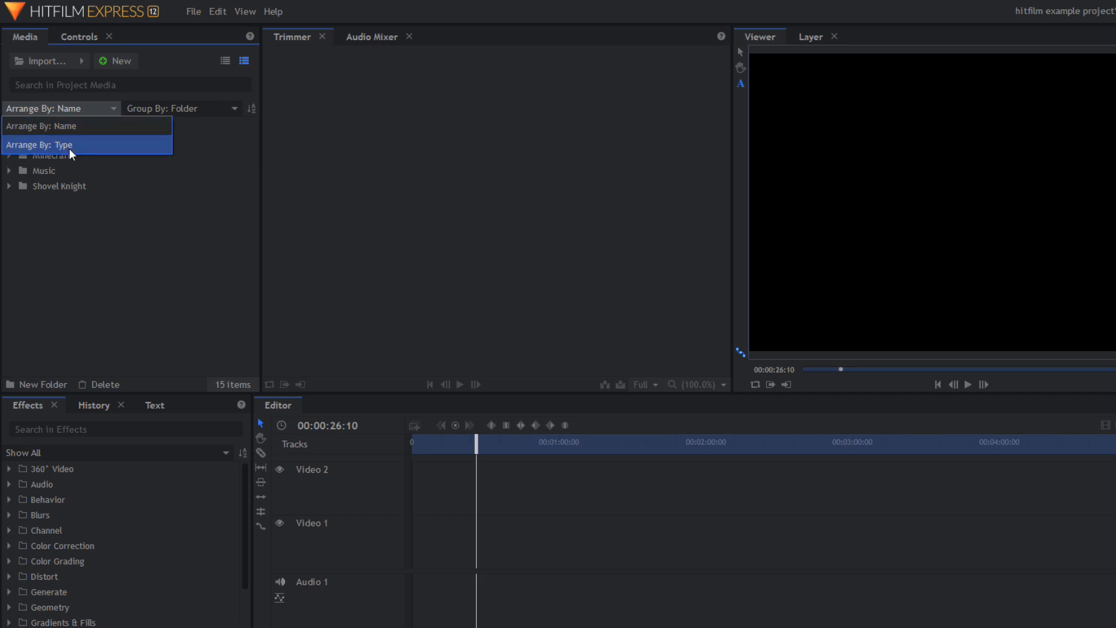
{"action": "left_click", "coordinate": [79, 109]}
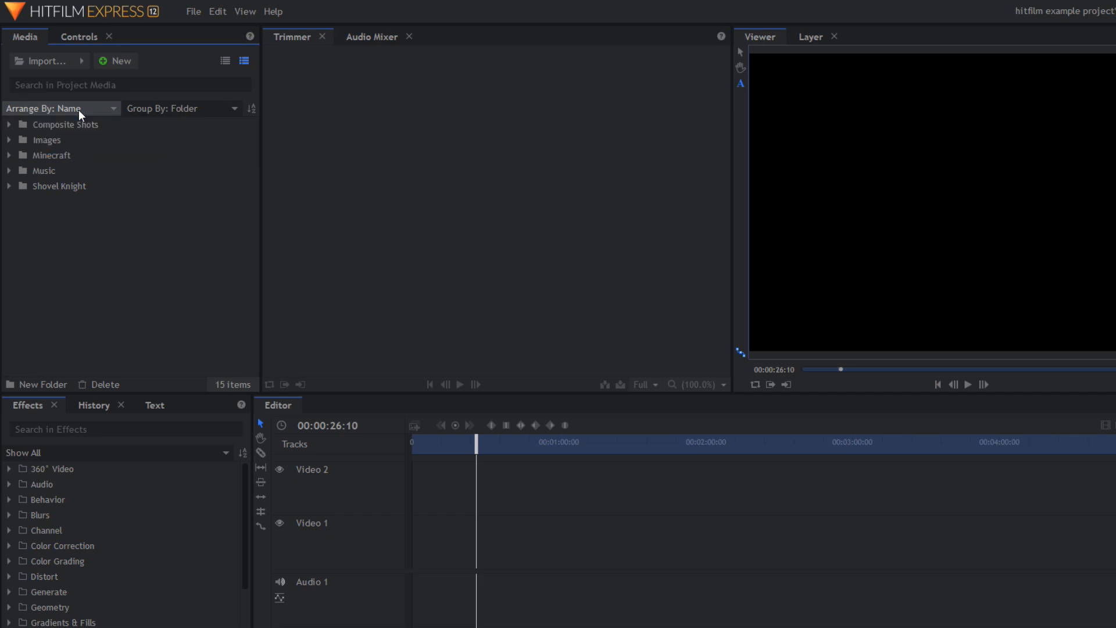
{"action": "left_click", "coordinate": [214, 111]}
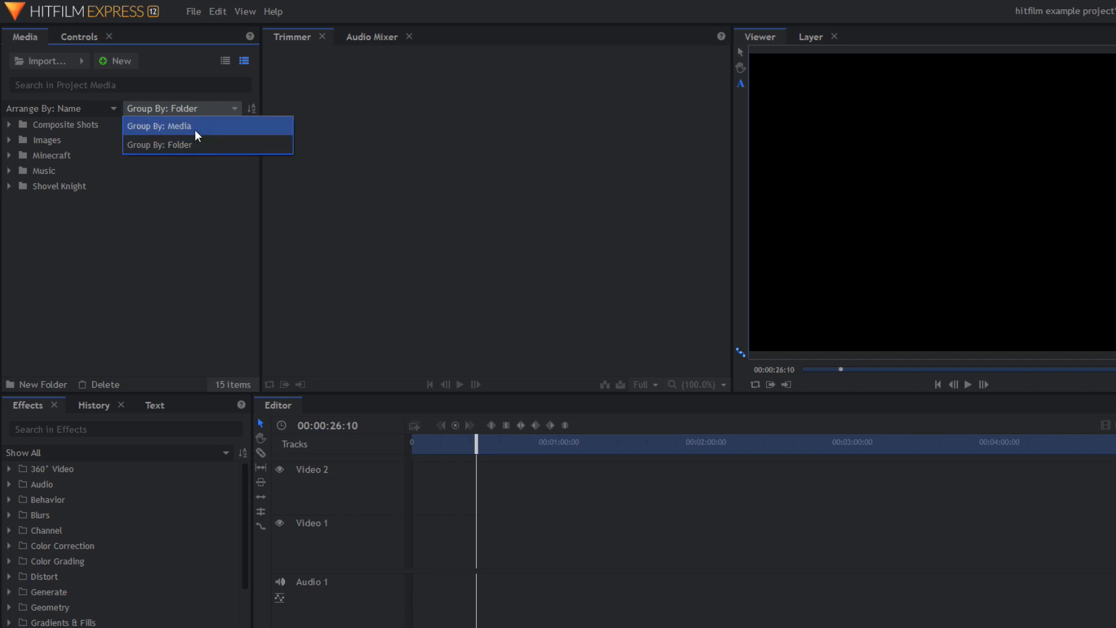
{"action": "left_click", "coordinate": [164, 107]}
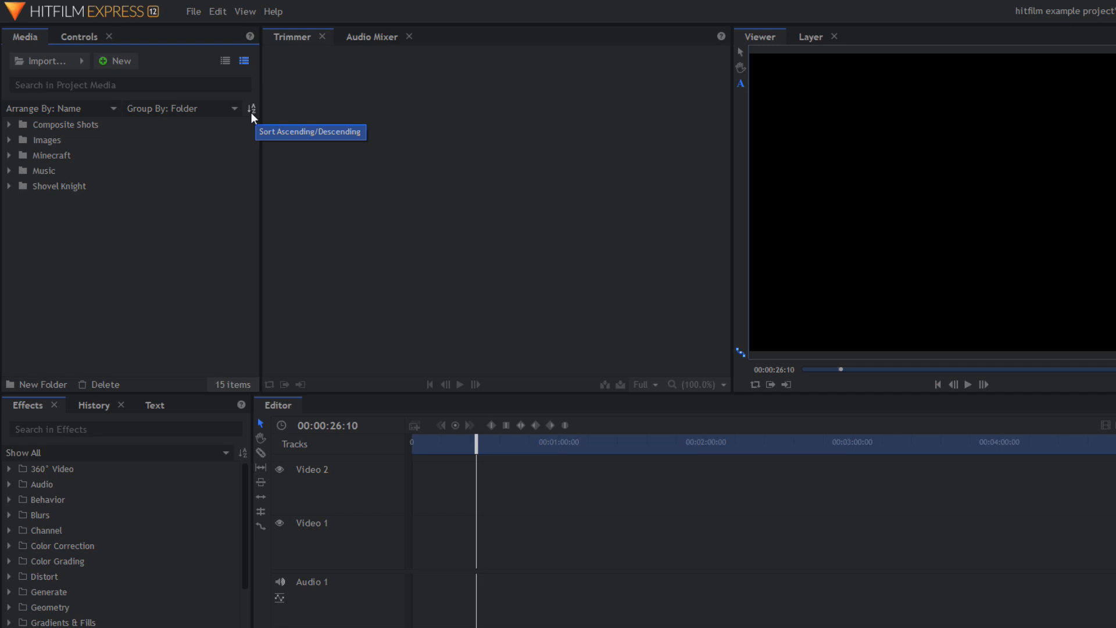
{"action": "left_click", "coordinate": [251, 111]}
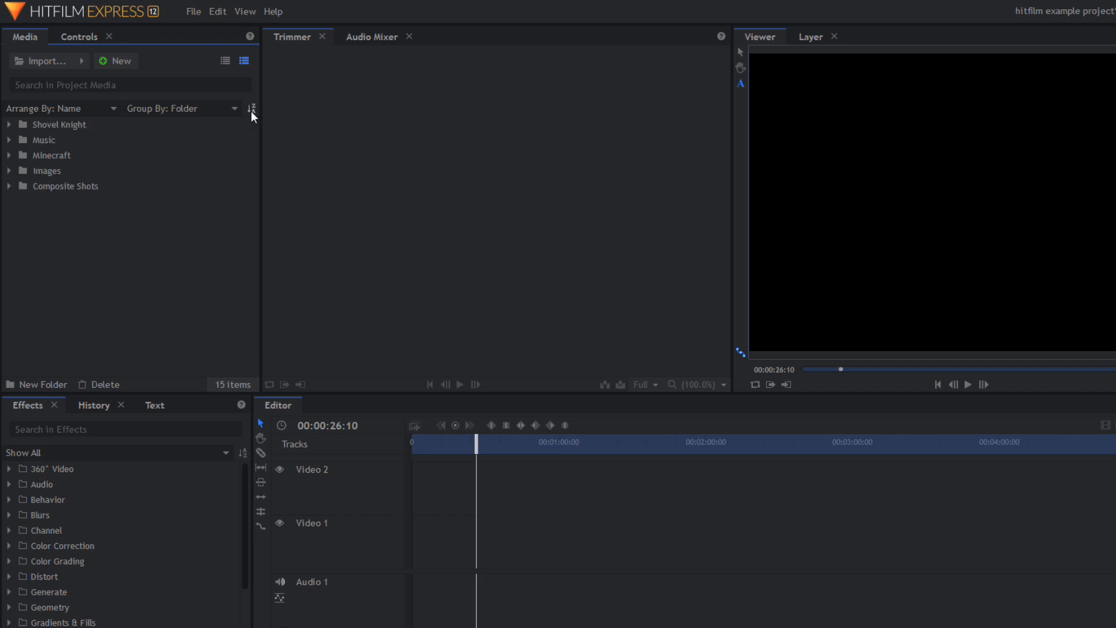
{"action": "left_click", "coordinate": [251, 110]}
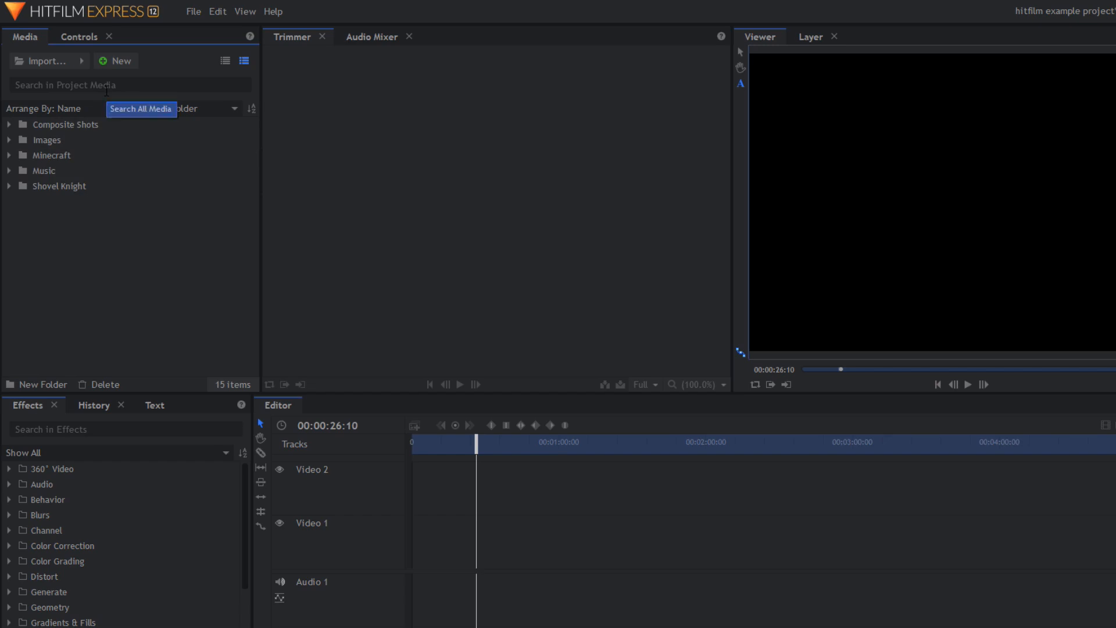
Compare list mode and preview mode on the contents of the Images folder, ending in preview mode with the folder collapsed
{"action": "left_click", "coordinate": [225, 62]}
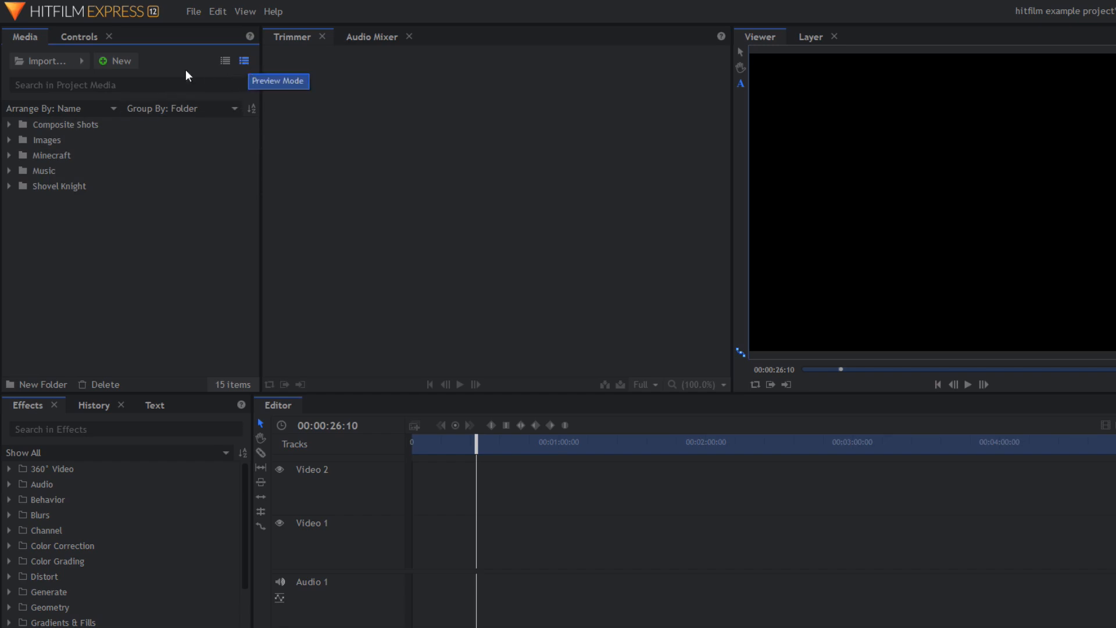
{"action": "left_click", "coordinate": [8, 142]}
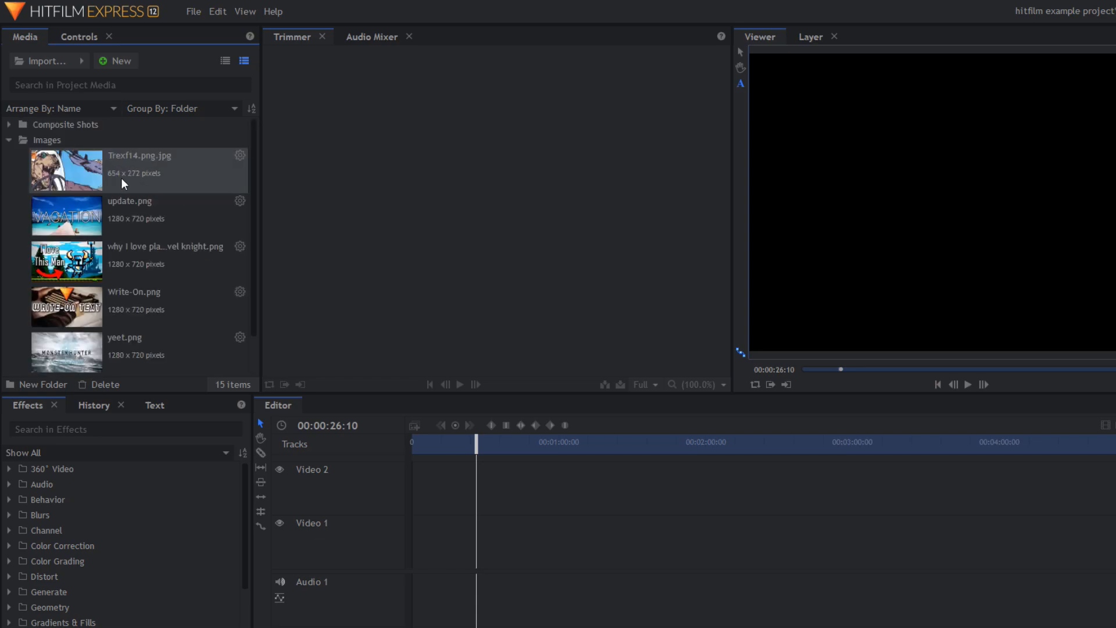
{"action": "left_click", "coordinate": [221, 61]}
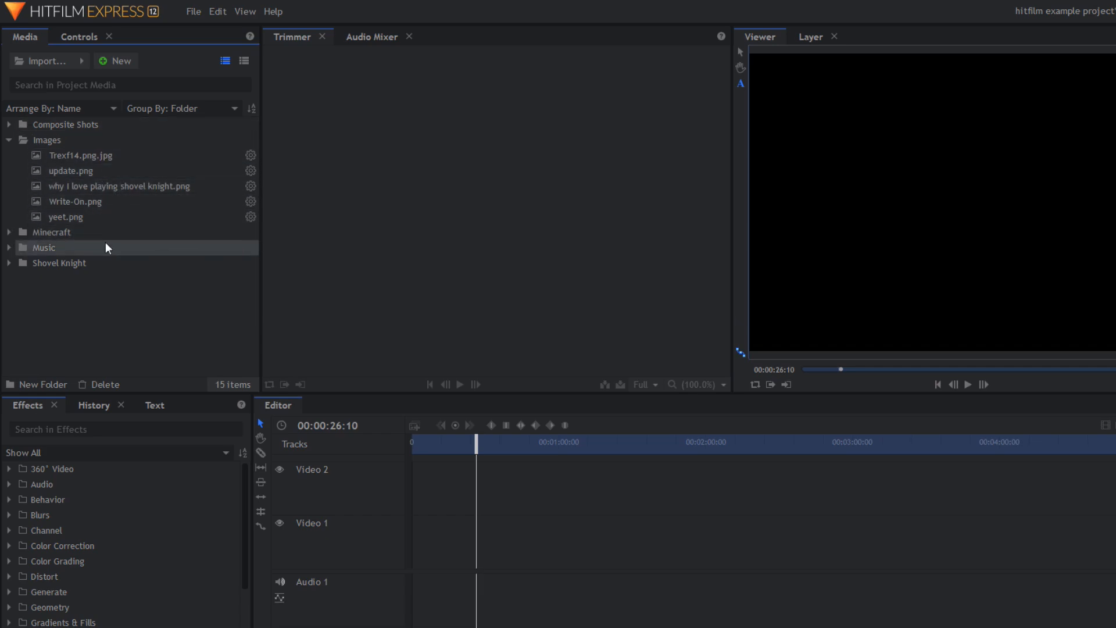
{"action": "left_click", "coordinate": [244, 62]}
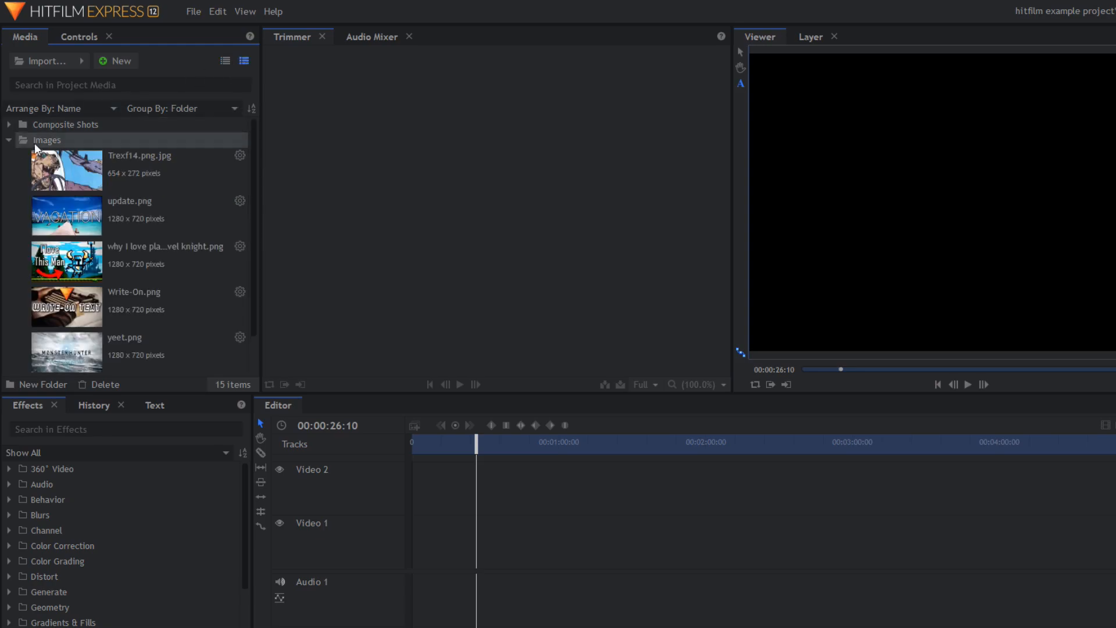
{"action": "left_click", "coordinate": [9, 140]}
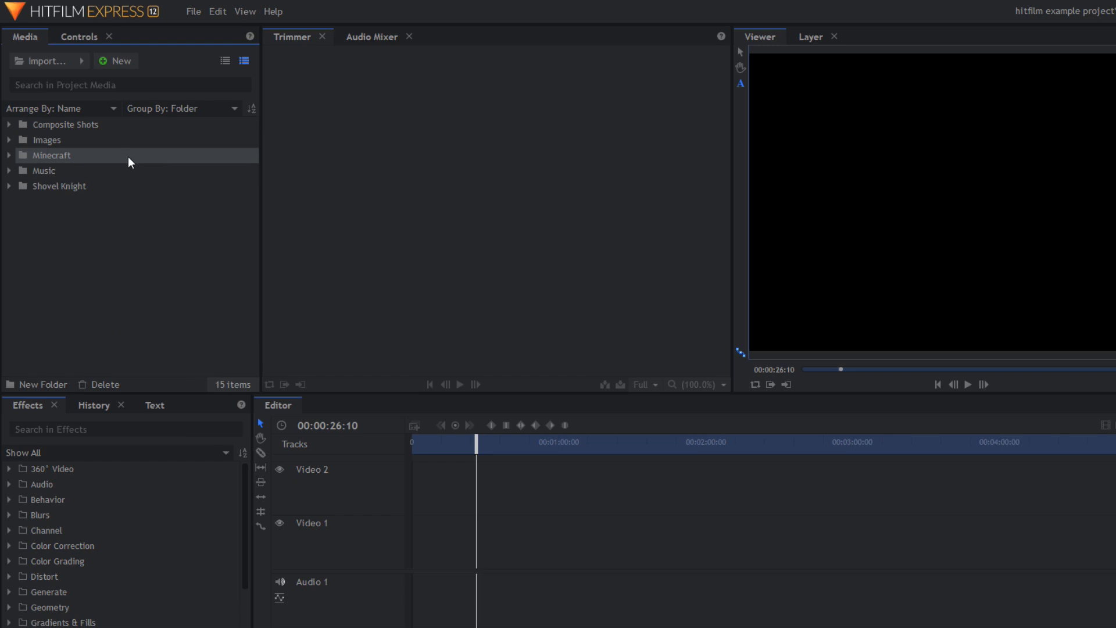
Expand the Minecraft folder and create a composite shot at 1920 x 1080, 60 fps, with a 30-second duration
{"action": "left_click", "coordinate": [12, 155]}
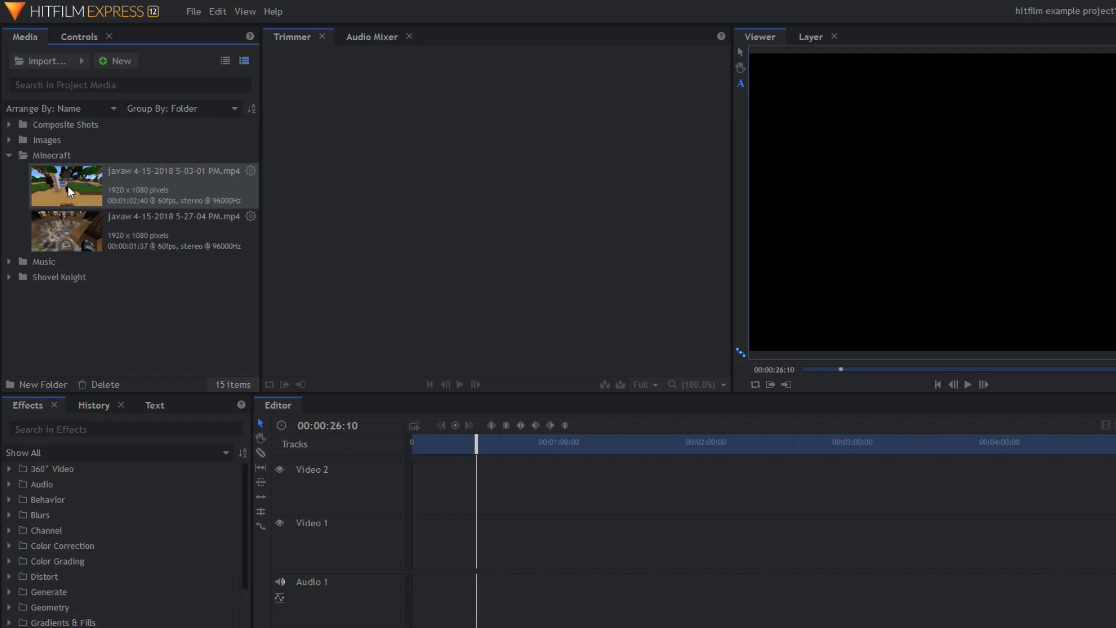
{"action": "left_click", "coordinate": [111, 62]}
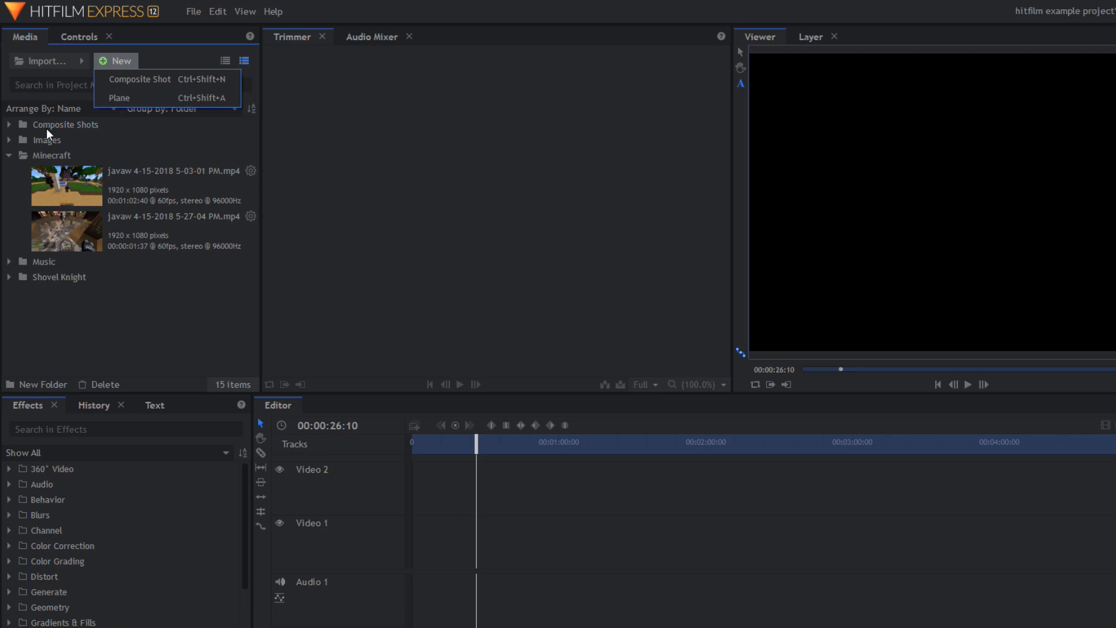
{"action": "left_click", "coordinate": [141, 76]}
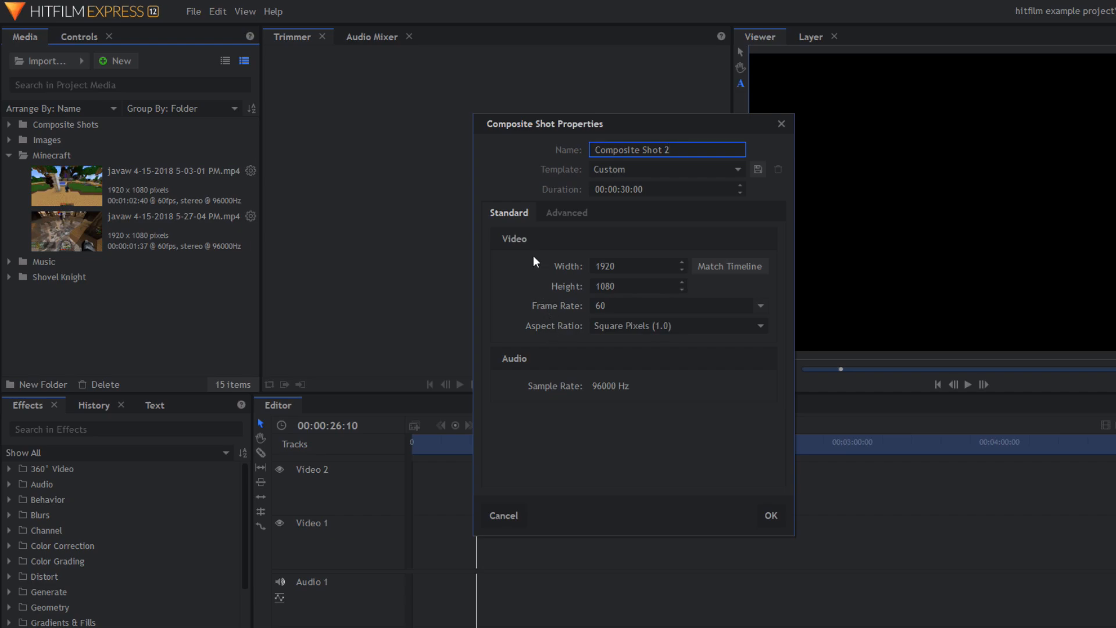
{"action": "left_click", "coordinate": [771, 515]}
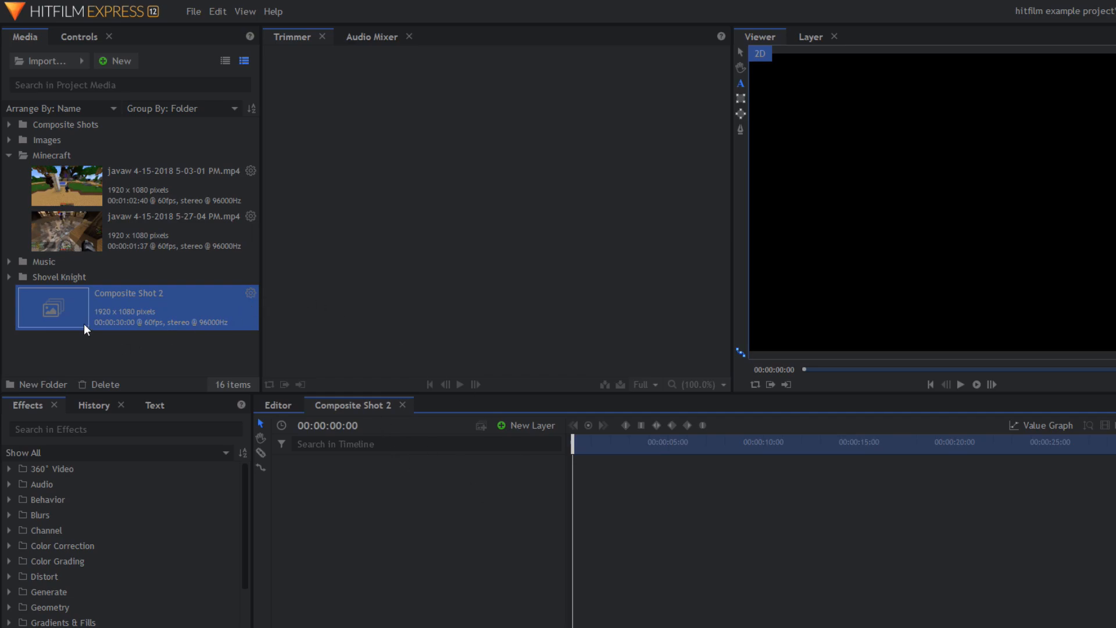
Place Composite Shot 2 at the start of the Editor timeline's Video 1 track and remove it again
{"action": "left_click", "coordinate": [289, 403]}
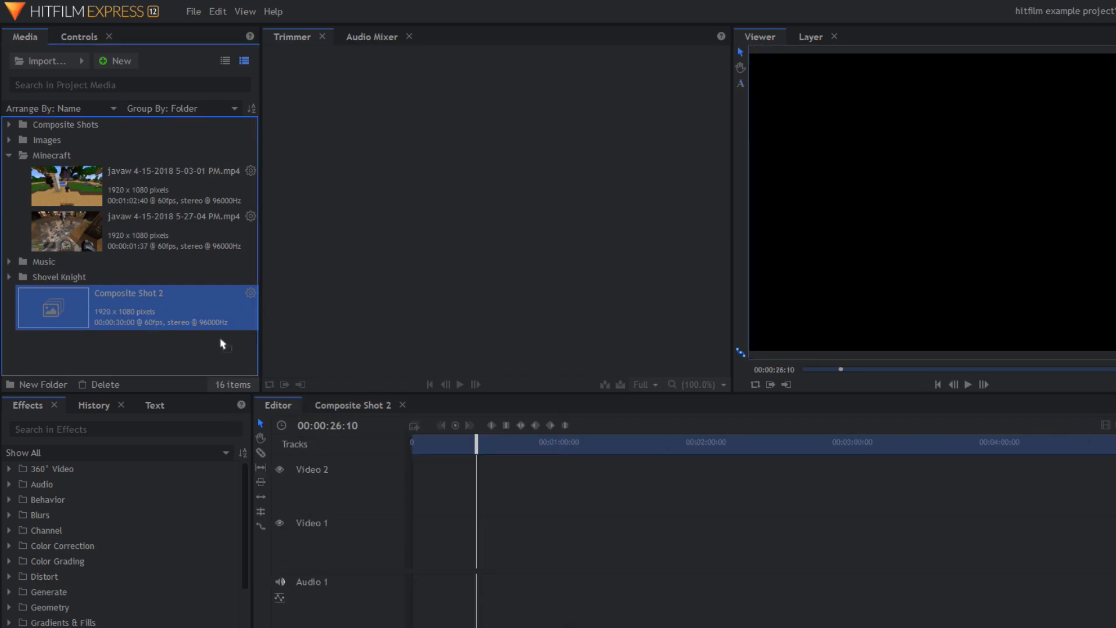
{"action": "left_click_drag", "start_coordinate": [219, 326], "coordinate": [428, 535]}
{"action": "right_click", "coordinate": [428, 536]}
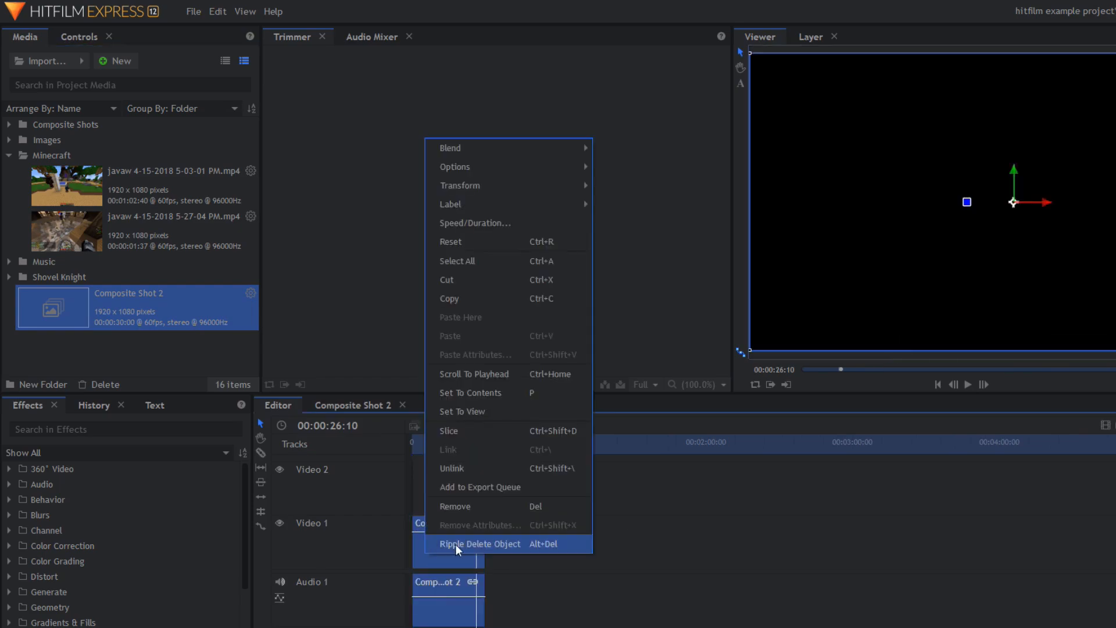
{"action": "left_click", "coordinate": [467, 510]}
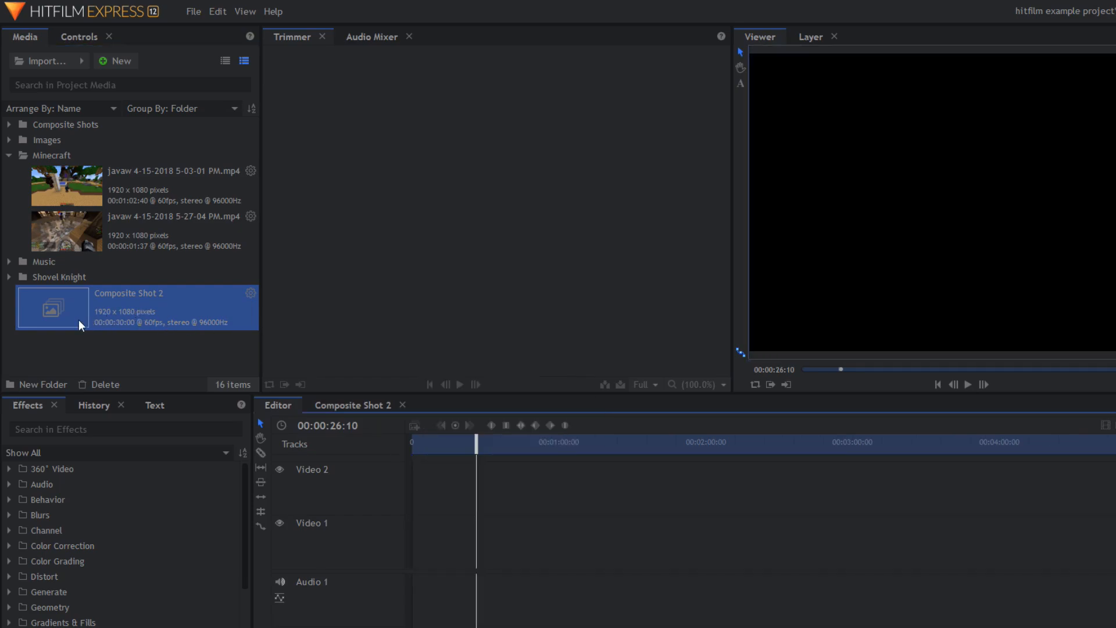
Move Composite Shot 2 into the Composite Shots folder and collapse the Composite Shots and Minecraft folders
{"action": "left_click_drag", "start_coordinate": [79, 320], "coordinate": [52, 127]}
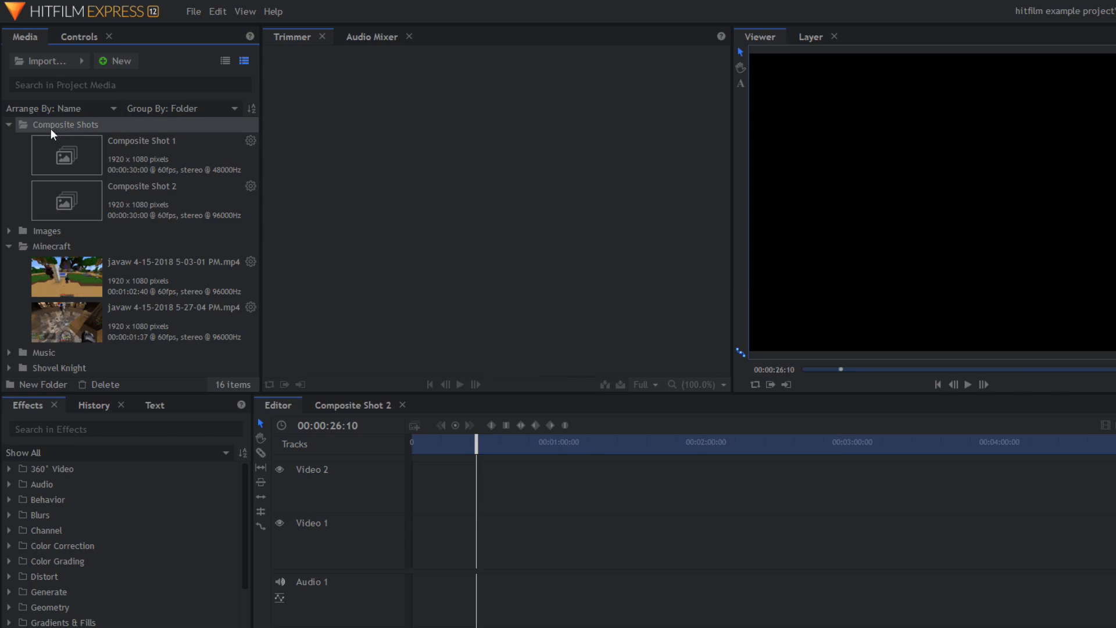
{"action": "left_click", "coordinate": [9, 124]}
{"action": "left_click", "coordinate": [9, 155]}
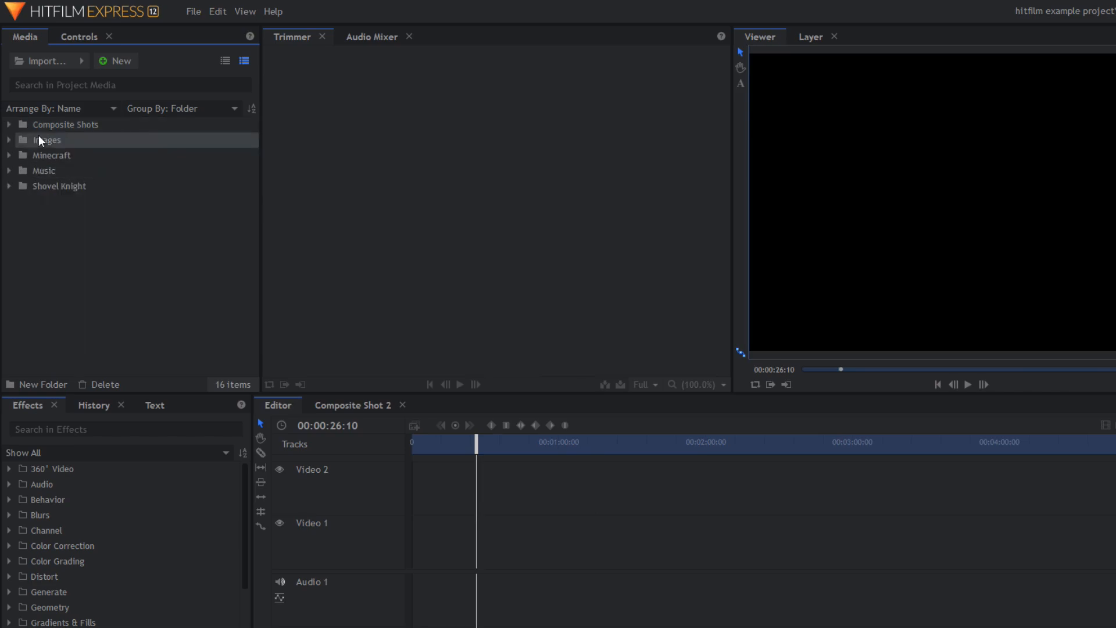
Look through the available import types and browse the installed templates list without importing anything
{"action": "left_click", "coordinate": [82, 61]}
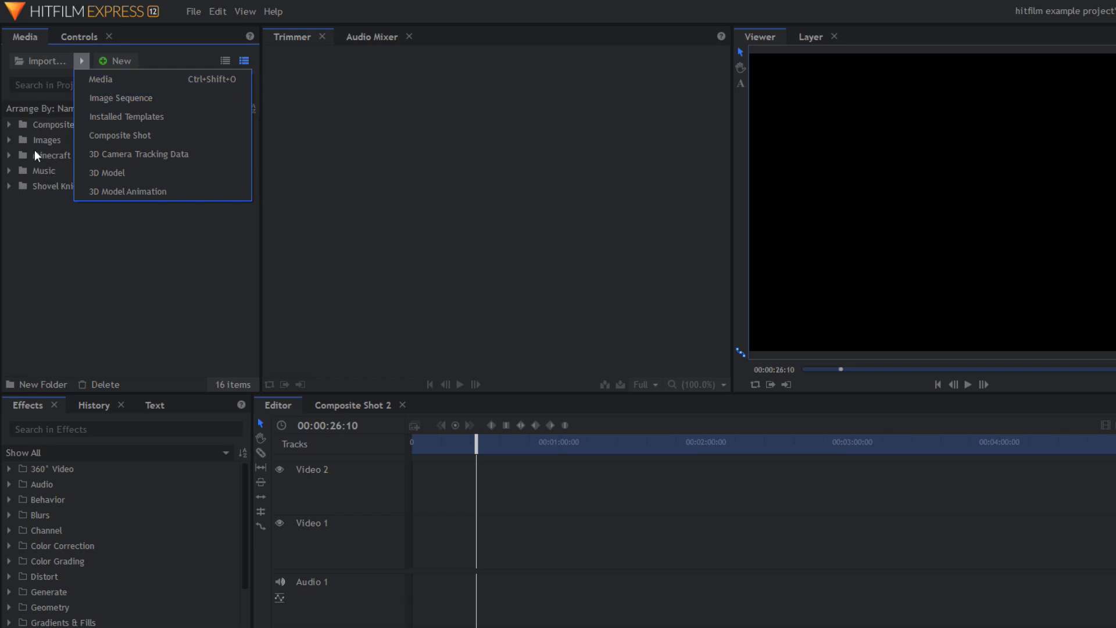
{"action": "left_click", "coordinate": [166, 121]}
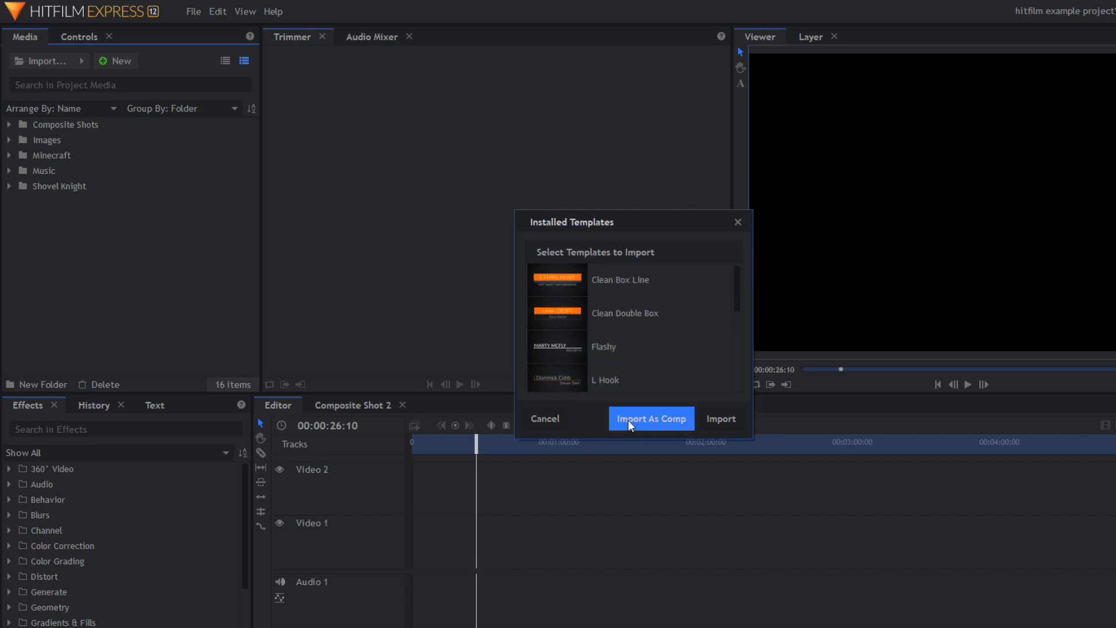
{"action": "scroll", "coordinate": [608, 381], "scroll_direction": "down", "scroll_amount": 1}
{"action": "scroll", "coordinate": [605, 385], "scroll_direction": "down", "scroll_amount": 1}
{"action": "scroll", "coordinate": [605, 386], "scroll_direction": "up", "scroll_amount": 2}
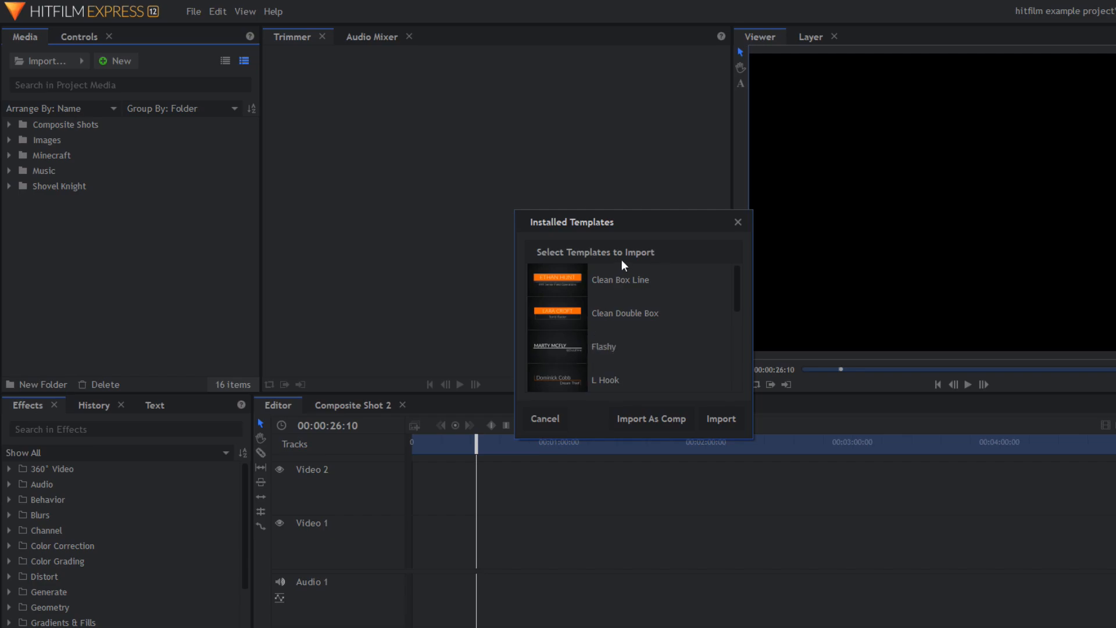
{"action": "scroll", "coordinate": [647, 357], "scroll_direction": "down", "scroll_amount": 3}
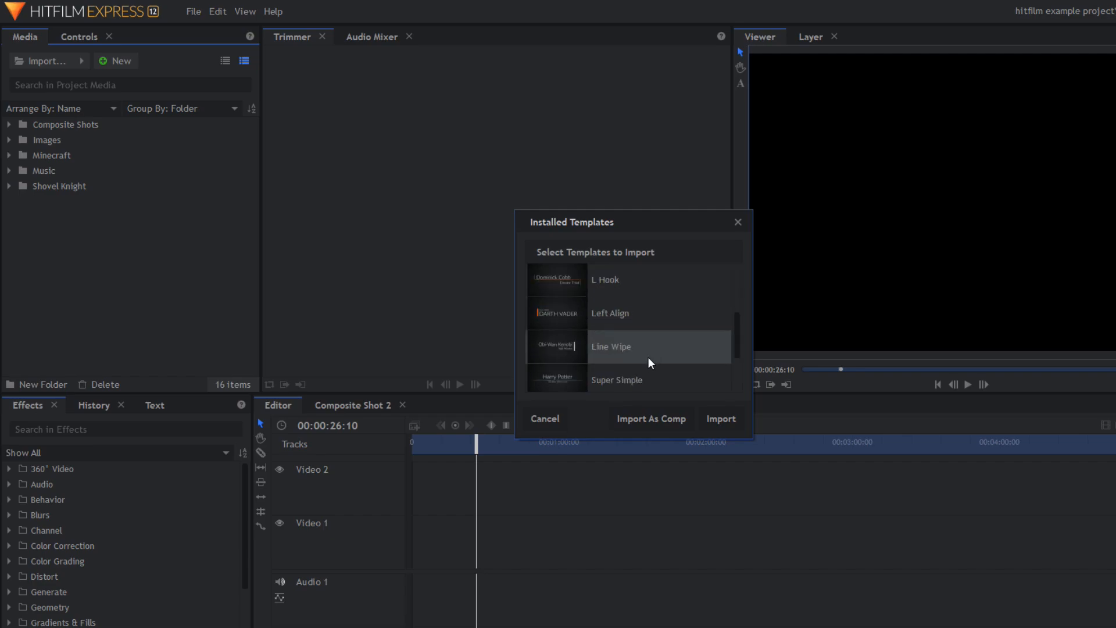
{"action": "scroll", "coordinate": [647, 357], "scroll_direction": "up", "scroll_amount": 3}
{"action": "scroll", "coordinate": [649, 361], "scroll_direction": "up", "scroll_amount": 2}
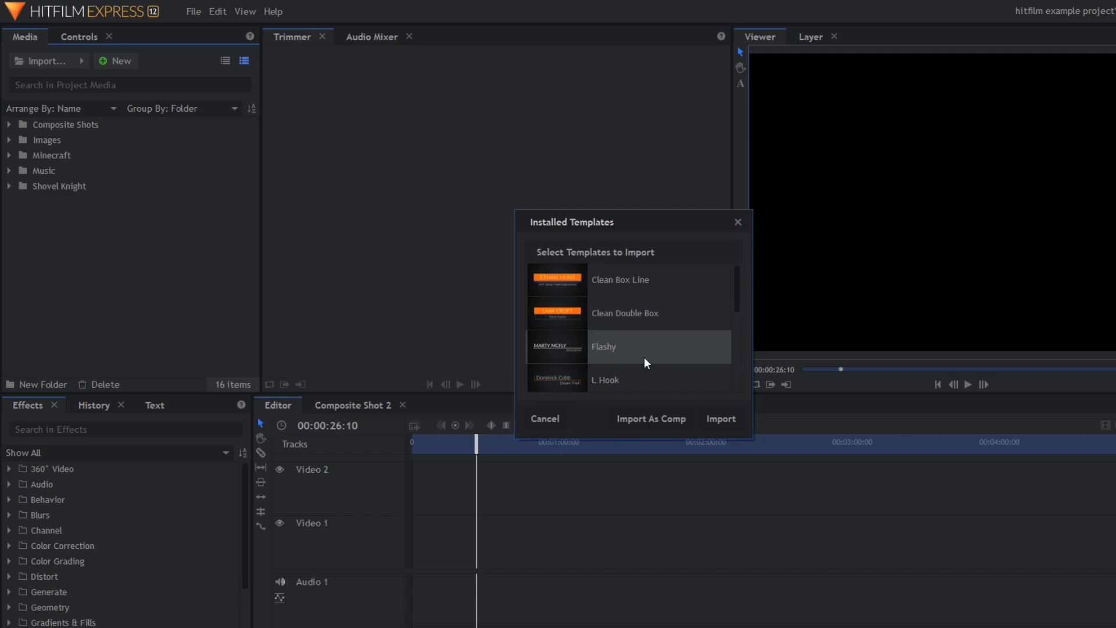
{"action": "left_click", "coordinate": [735, 222]}
{"action": "left_click", "coordinate": [82, 60]}
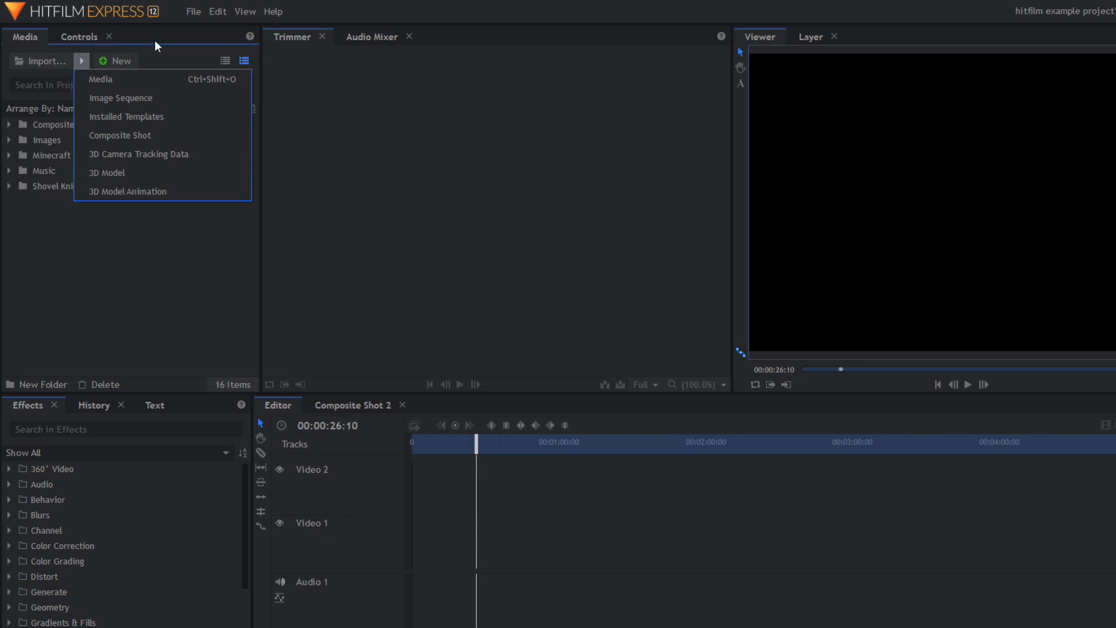
{"action": "left_click", "coordinate": [184, 54]}
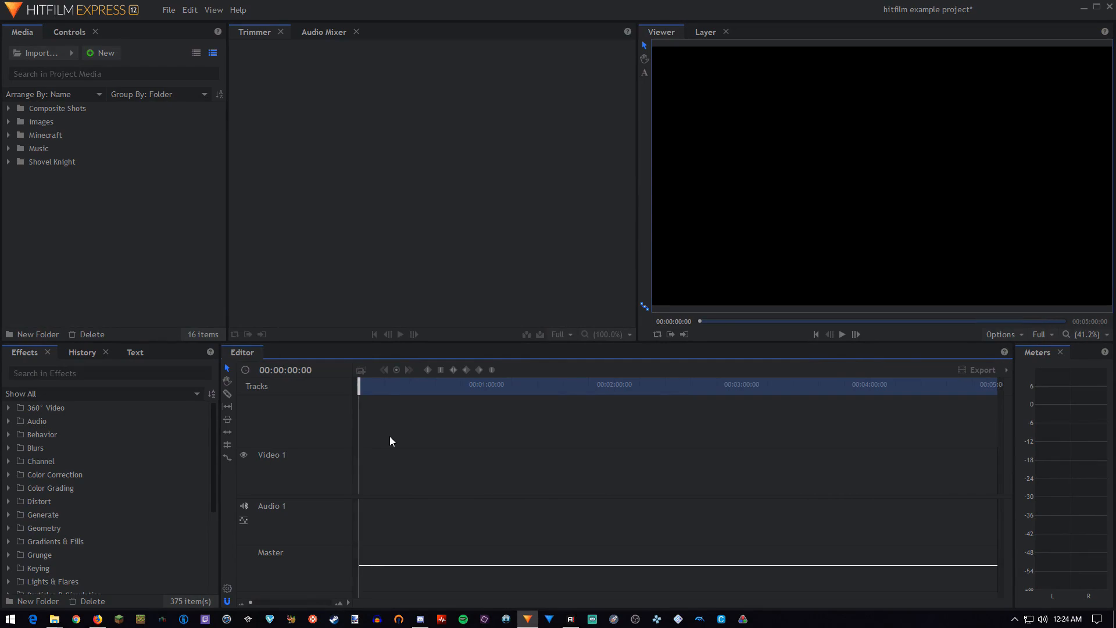
{"action": "left_click_drag", "start_coordinate": [379, 386], "coordinate": [355, 400]}
{"action": "mouse_move", "coordinate": [356, 386]}
{"action": "left_mouse_down"}
{"action": "mouse_move", "coordinate": [588, 386]}
{"action": "mouse_move", "coordinate": [359, 386]}
{"action": "left_mouse_up"}
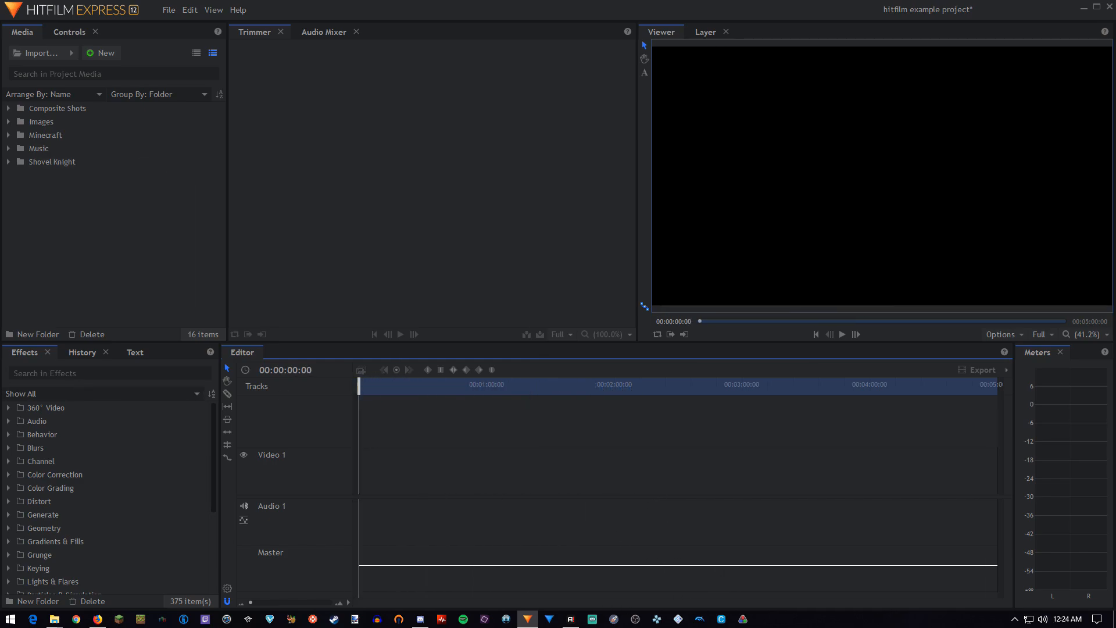
{"action": "left_click", "coordinate": [8, 135]}
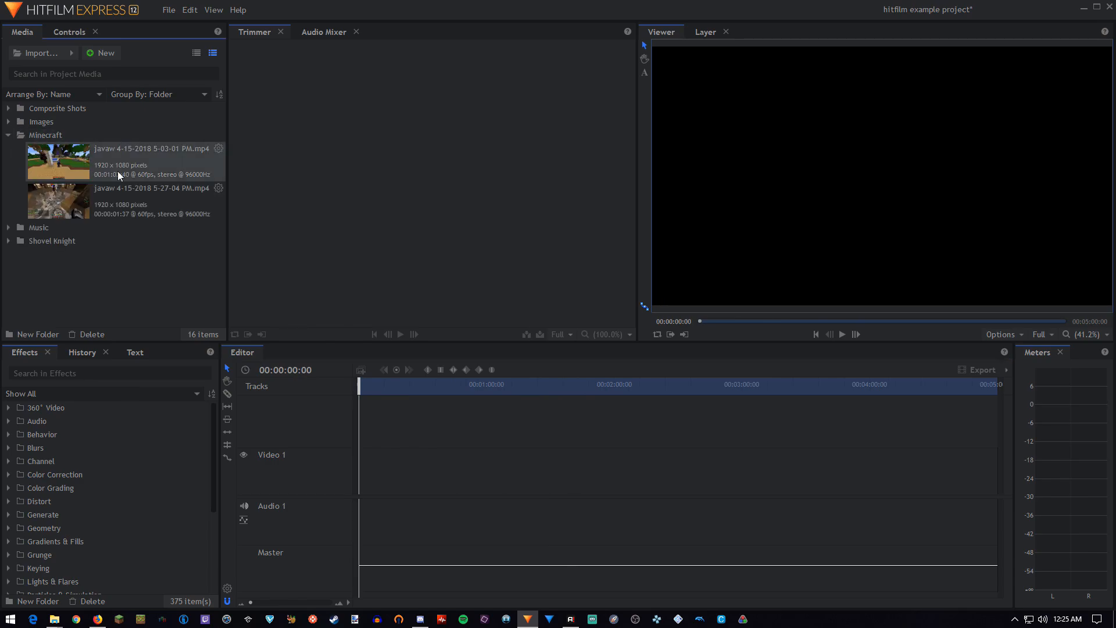
{"action": "left_click_drag", "start_coordinate": [100, 168], "coordinate": [373, 477]}
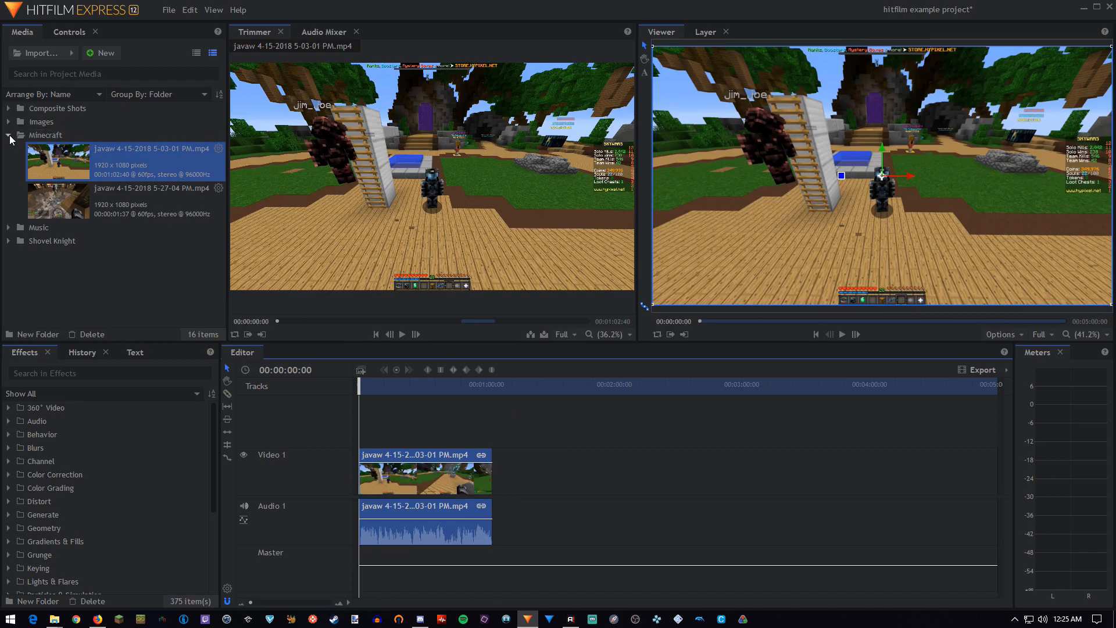
{"action": "left_click", "coordinate": [8, 135]}
{"action": "left_click", "coordinate": [8, 162]}
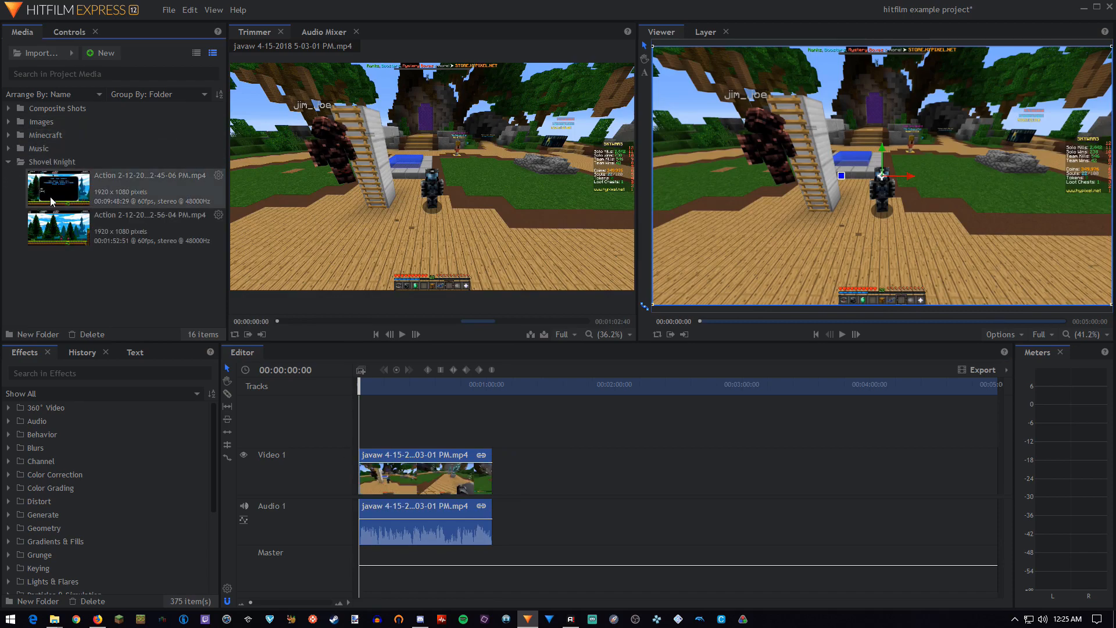
{"action": "left_click_drag", "start_coordinate": [128, 230], "coordinate": [498, 477]}
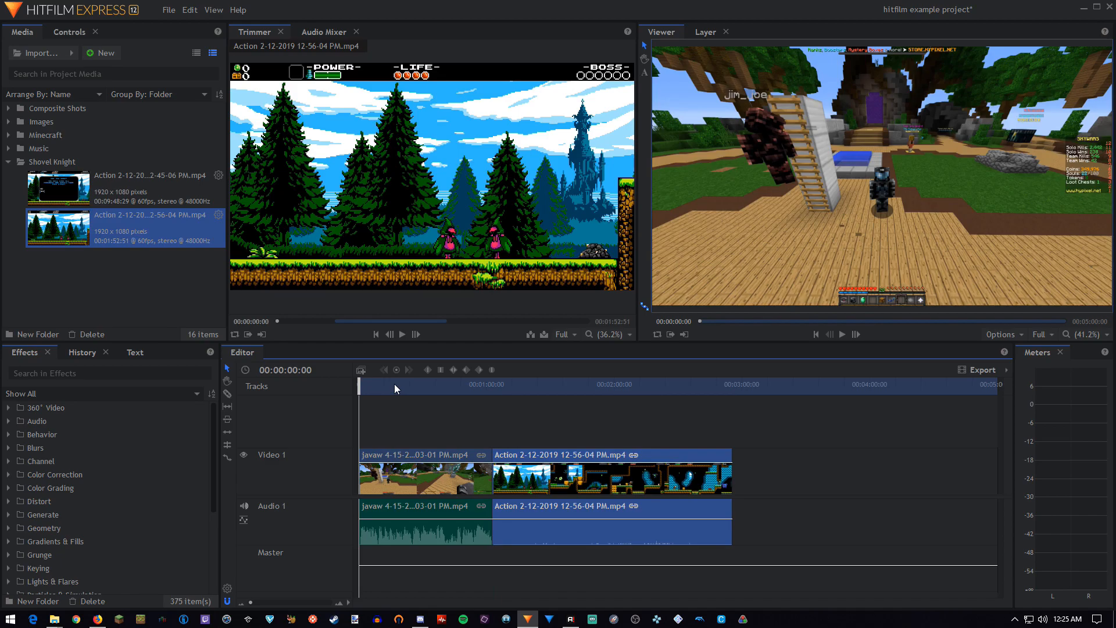
{"action": "left_click_drag", "start_coordinate": [382, 398], "coordinate": [359, 410]}
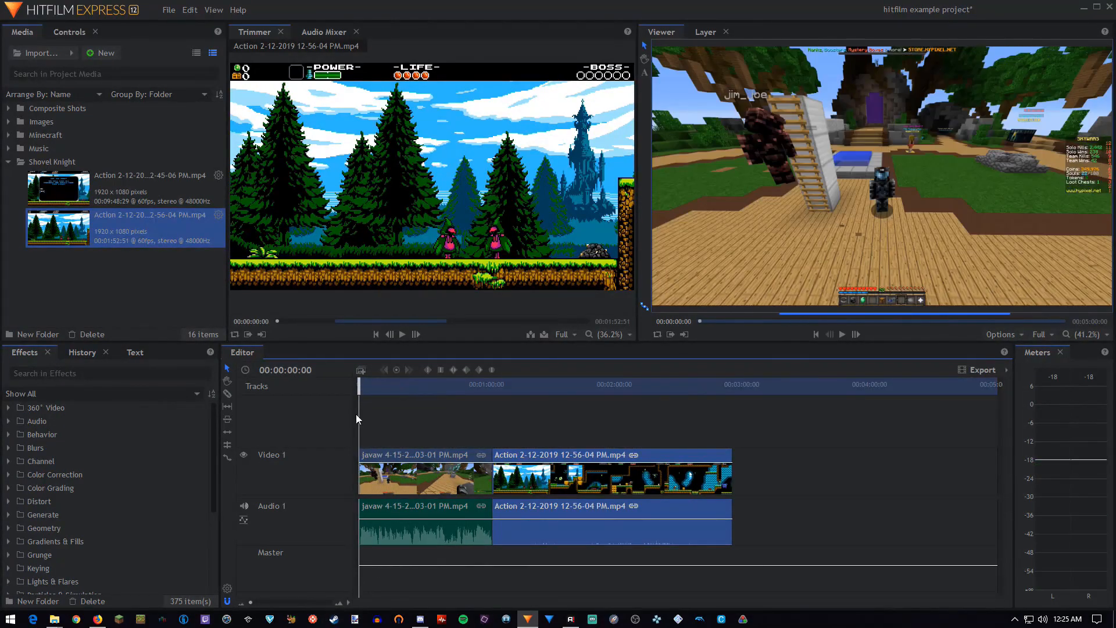
{"action": "right_click", "coordinate": [547, 487]}
{"action": "left_click", "coordinate": [572, 443]}
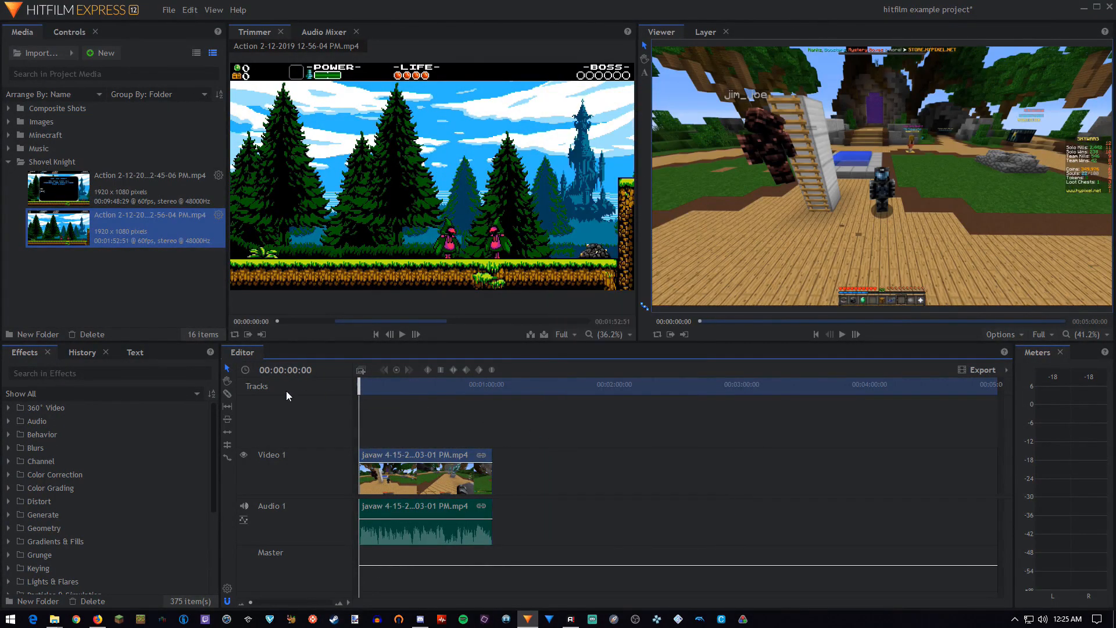
{"action": "left_click_drag", "start_coordinate": [95, 235], "coordinate": [401, 471]}
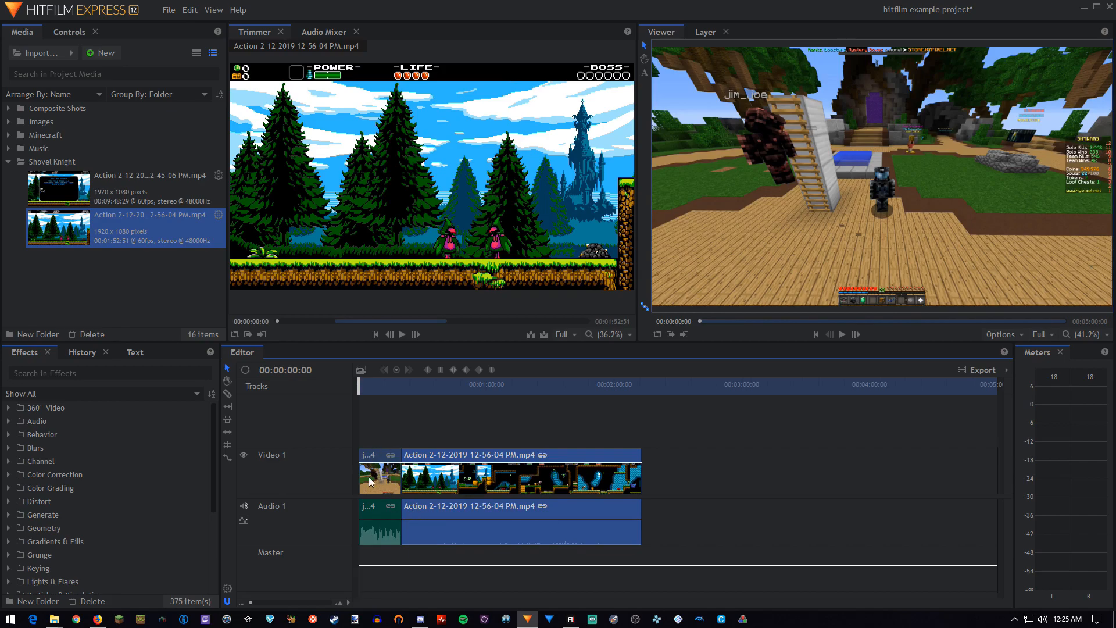
{"action": "right_click", "coordinate": [449, 483]}
{"action": "left_click", "coordinate": [478, 440]}
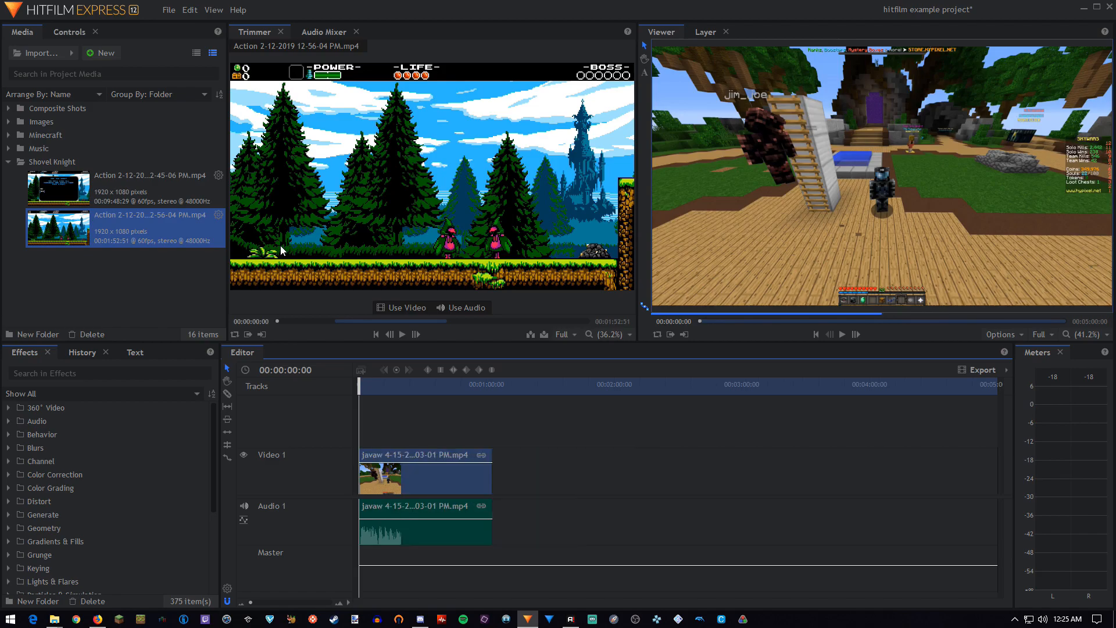
{"action": "left_click_drag", "start_coordinate": [136, 222], "coordinate": [530, 488]}
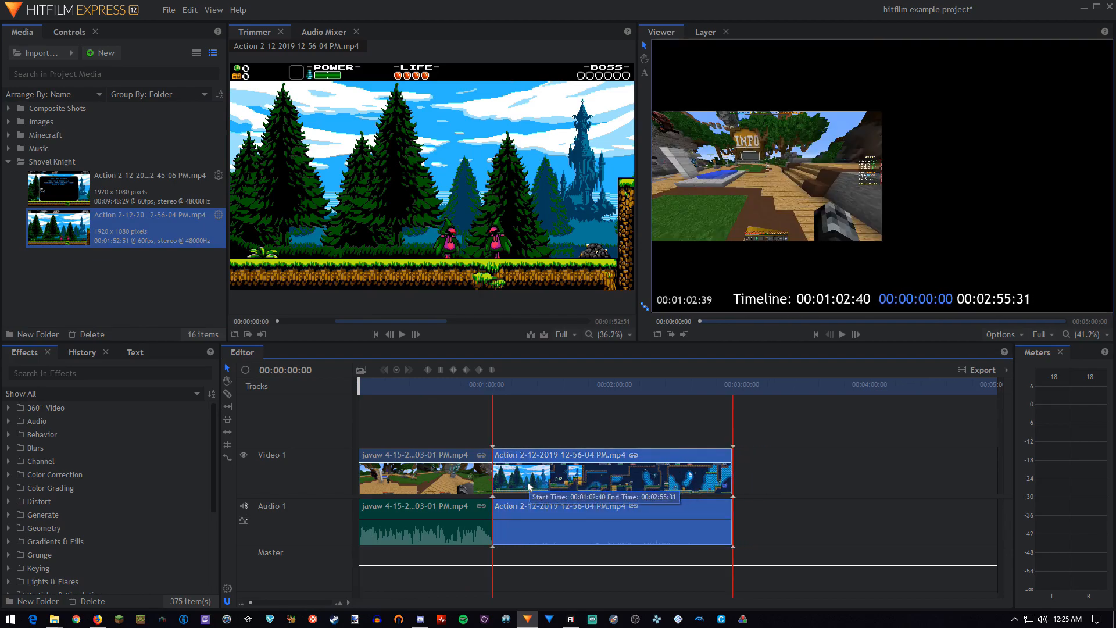
{"action": "left_click_drag", "start_coordinate": [530, 487], "coordinate": [528, 486]}
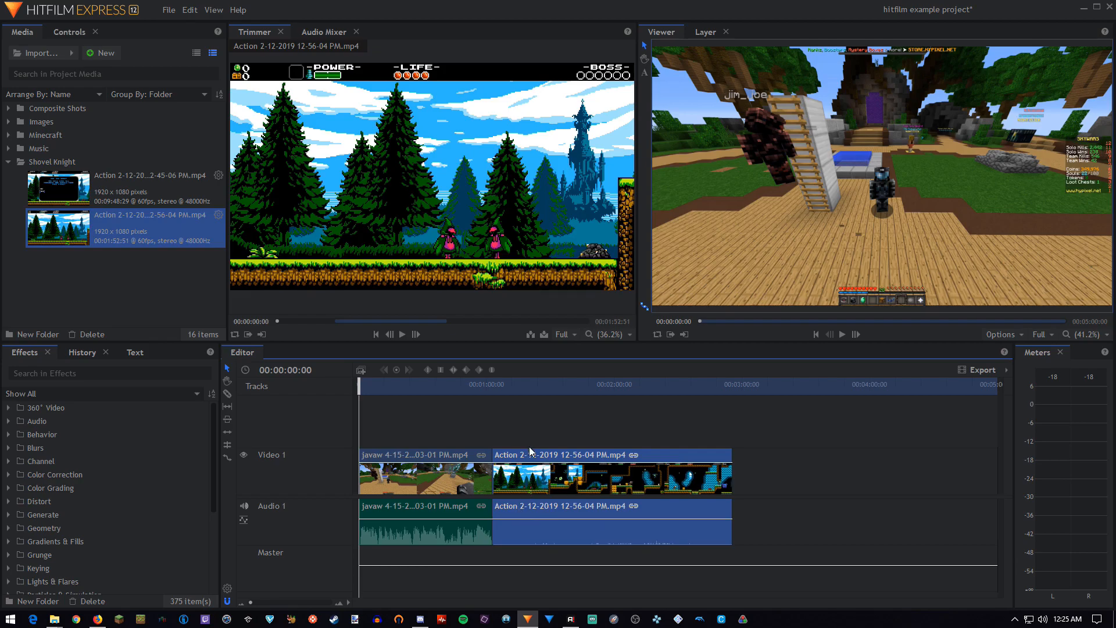
{"action": "left_click_drag", "start_coordinate": [479, 386], "coordinate": [487, 385]}
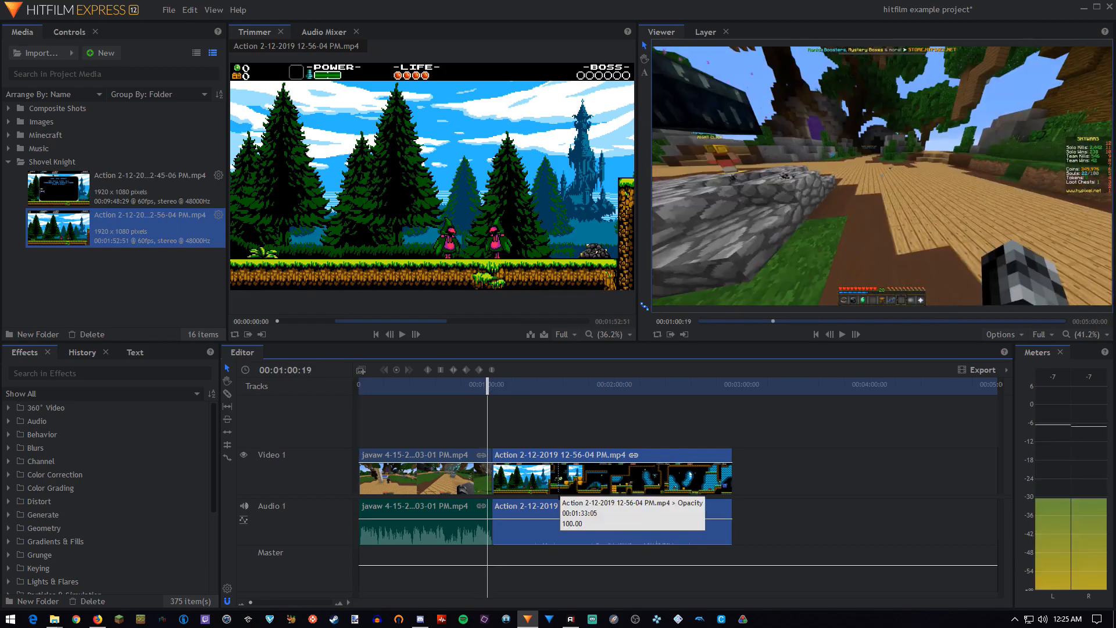
{"action": "scroll", "coordinate": [558, 497], "scroll_direction": "up", "scroll_amount": 5}
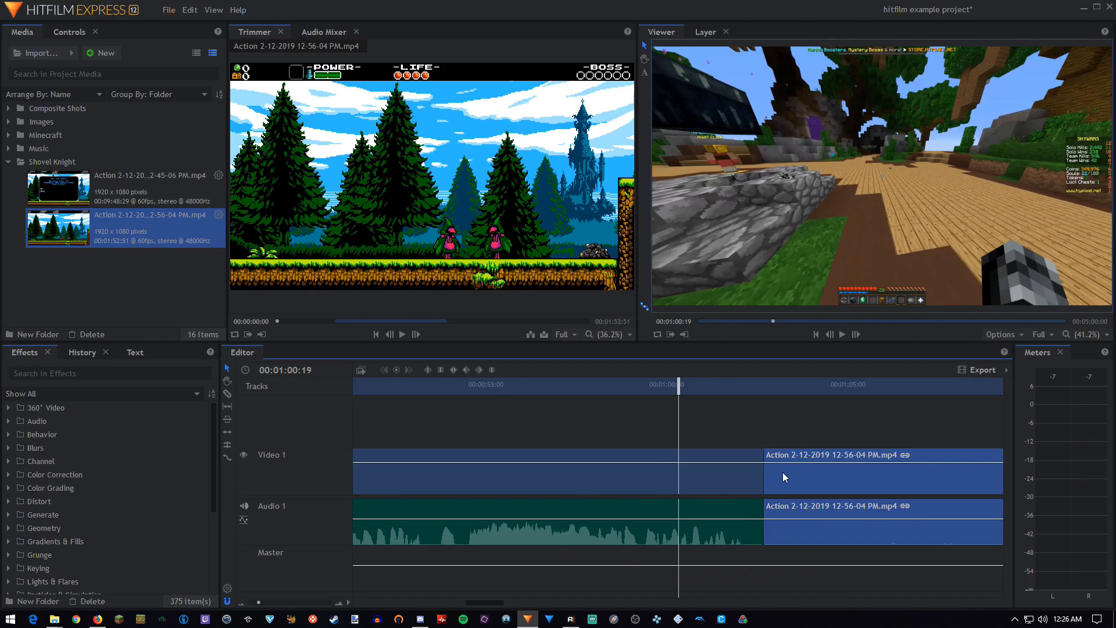
{"action": "mouse_move", "coordinate": [792, 484]}
{"action": "left_mouse_down"}
{"action": "mouse_move", "coordinate": [771, 490]}
{"action": "mouse_move", "coordinate": [794, 490]}
{"action": "left_mouse_up"}
{"action": "scroll", "coordinate": [656, 507], "scroll_direction": "down", "scroll_amount": 6}
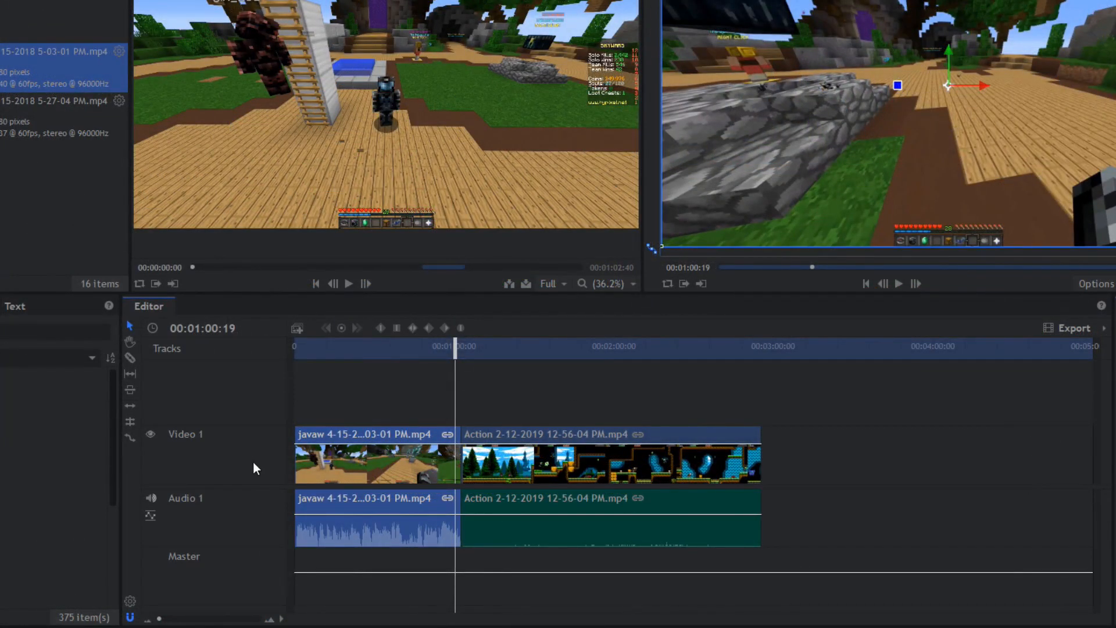
Insert four additional video tracks above Video 1 in the Editor timeline and look over the resulting track stack
{"action": "left_click", "coordinate": [213, 454]}
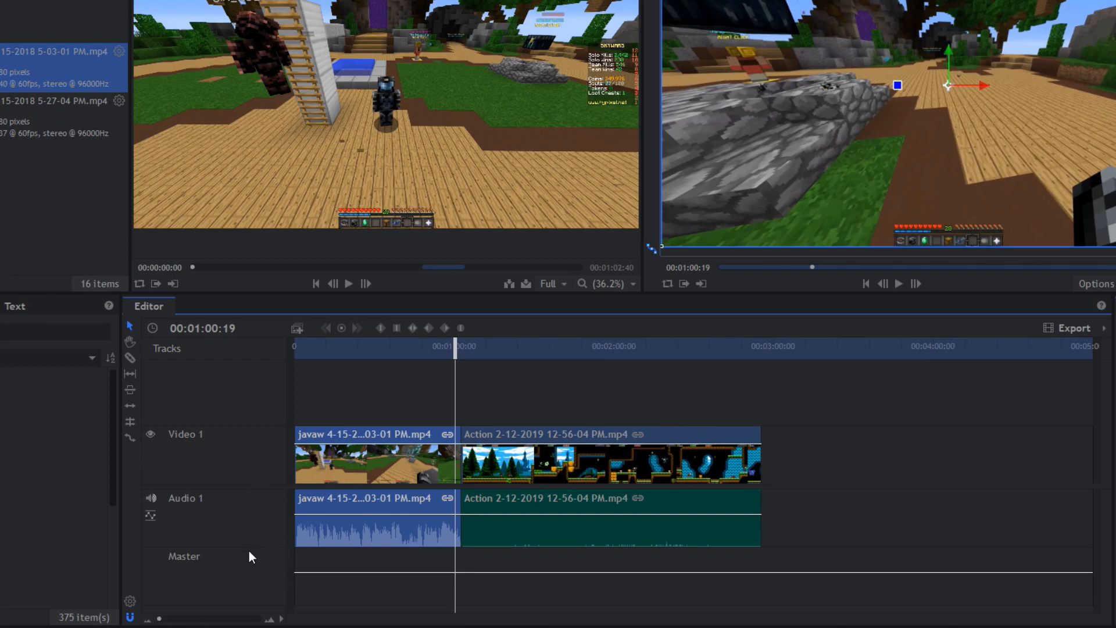
{"action": "right_click", "coordinate": [195, 416]}
{"action": "left_click", "coordinate": [225, 427]}
{"action": "right_click", "coordinate": [213, 397]}
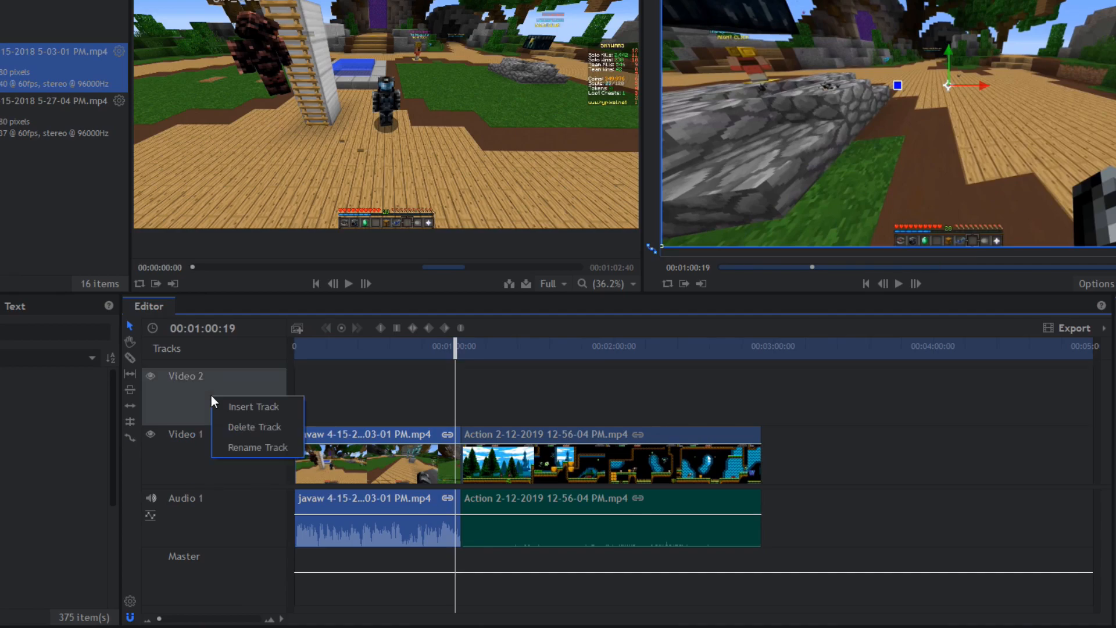
{"action": "left_click", "coordinate": [215, 401]}
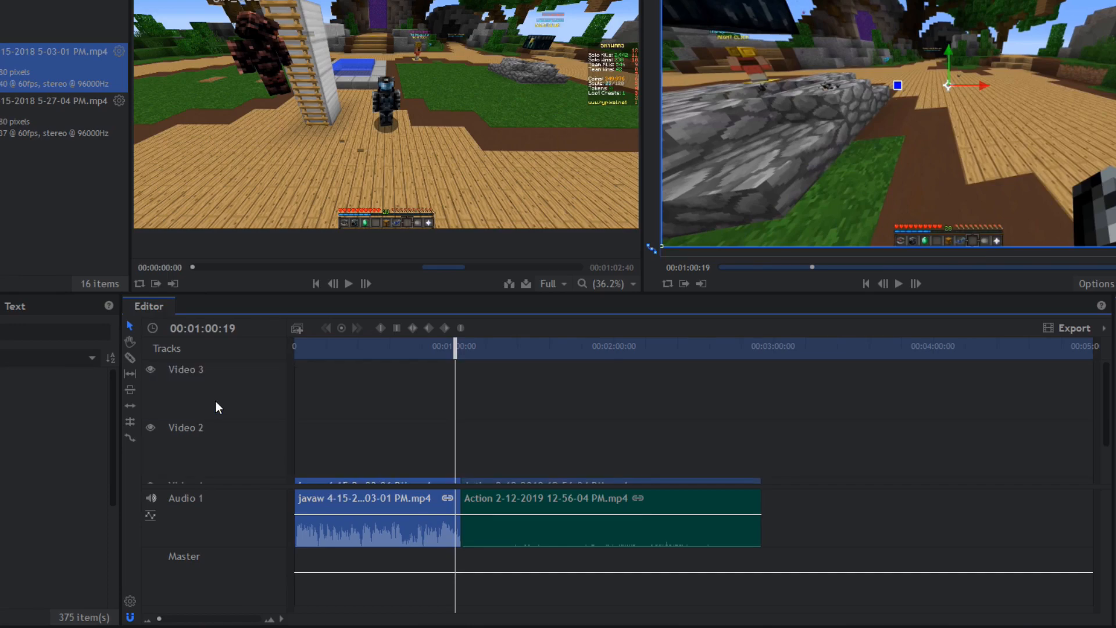
{"action": "right_click", "coordinate": [217, 403]}
{"action": "left_click", "coordinate": [237, 411]}
{"action": "right_click", "coordinate": [235, 405]}
{"action": "left_click", "coordinate": [246, 417]}
{"action": "scroll", "coordinate": [236, 411], "scroll_direction": "down", "scroll_amount": 2}
{"action": "scroll", "coordinate": [236, 411], "scroll_direction": "up", "scroll_amount": 5}
{"action": "scroll", "coordinate": [236, 411], "scroll_direction": "down", "scroll_amount": 3}
{"action": "scroll", "coordinate": [235, 410], "scroll_direction": "up", "scroll_amount": 3}
{"action": "scroll", "coordinate": [236, 411], "scroll_direction": "down", "scroll_amount": 3}
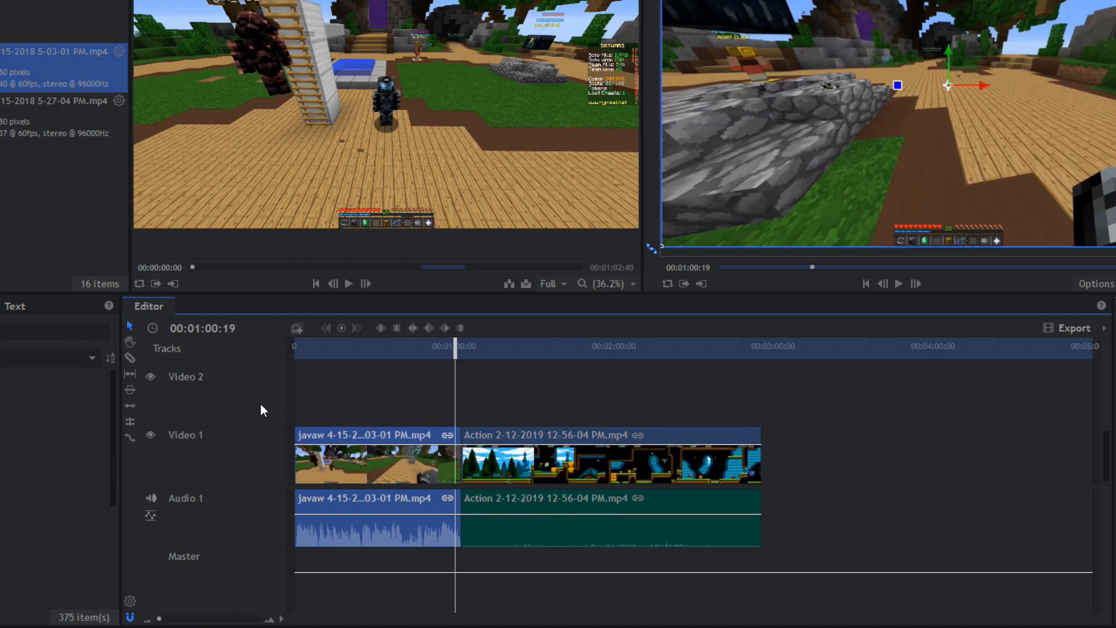
Insert four additional audio tracks below Audio 1 in the Editor timeline
{"action": "right_click", "coordinate": [218, 511]}
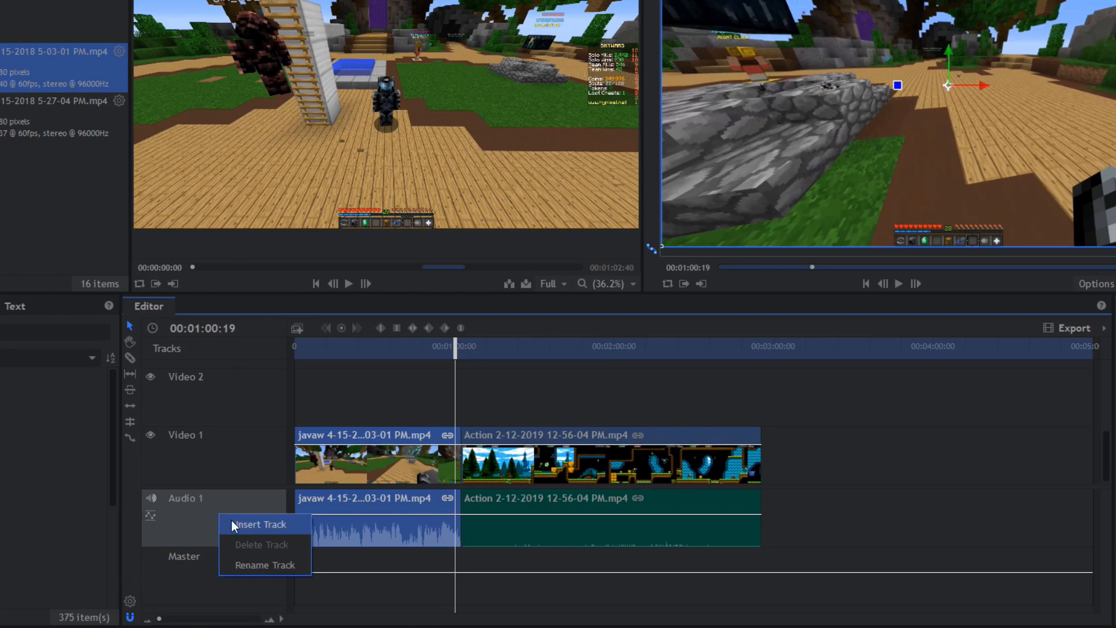
{"action": "left_click", "coordinate": [232, 520]}
{"action": "right_click", "coordinate": [232, 520]}
{"action": "left_click", "coordinate": [247, 528]}
{"action": "right_click", "coordinate": [247, 528]}
{"action": "left_click", "coordinate": [267, 532]}
{"action": "right_click", "coordinate": [259, 532]}
{"action": "left_click", "coordinate": [272, 546]}
{"action": "scroll", "coordinate": [247, 538], "scroll_direction": "down", "scroll_amount": 1}
{"action": "scroll", "coordinate": [247, 536], "scroll_direction": "up", "scroll_amount": 1}
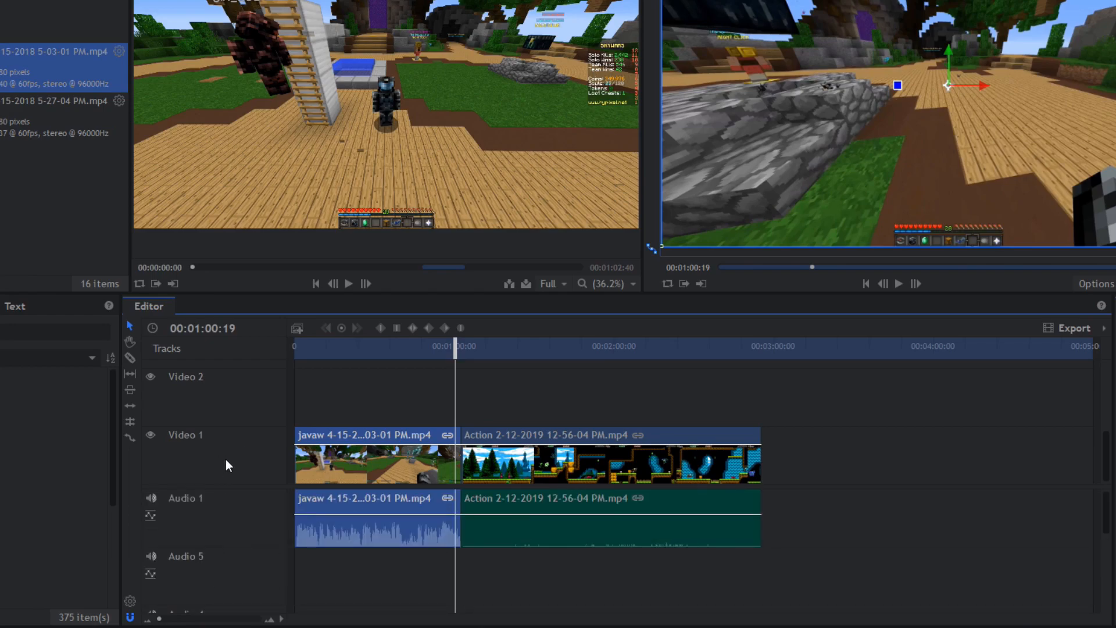
Reorder the added audio tracks below Audio 1 so they run in ascending order from Audio 2 to Audio 5
{"action": "scroll", "coordinate": [229, 538], "scroll_direction": "down", "scroll_amount": 3}
{"action": "scroll", "coordinate": [229, 540], "scroll_direction": "up", "scroll_amount": 2}
{"action": "mouse_move", "coordinate": [228, 542]}
{"action": "left_mouse_down"}
{"action": "mouse_move", "coordinate": [222, 608]}
{"action": "mouse_move", "coordinate": [220, 551]}
{"action": "left_mouse_up"}
{"action": "scroll", "coordinate": [236, 538], "scroll_direction": "up", "scroll_amount": 5}
{"action": "mouse_move", "coordinate": [203, 569]}
{"action": "left_mouse_down"}
{"action": "mouse_move", "coordinate": [214, 620]}
{"action": "mouse_move", "coordinate": [211, 567]}
{"action": "left_mouse_up"}
{"action": "scroll", "coordinate": [215, 550], "scroll_direction": "up", "scroll_amount": 1}
{"action": "scroll", "coordinate": [215, 548], "scroll_direction": "up", "scroll_amount": 1}
{"action": "mouse_move", "coordinate": [215, 547]}
{"action": "left_mouse_down"}
{"action": "mouse_move", "coordinate": [217, 611]}
{"action": "mouse_move", "coordinate": [212, 559]}
{"action": "left_mouse_up"}
{"action": "scroll", "coordinate": [212, 546], "scroll_direction": "up", "scroll_amount": 2}
Rename the Audio 1 track as Voiceover
{"action": "right_click", "coordinate": [194, 513]}
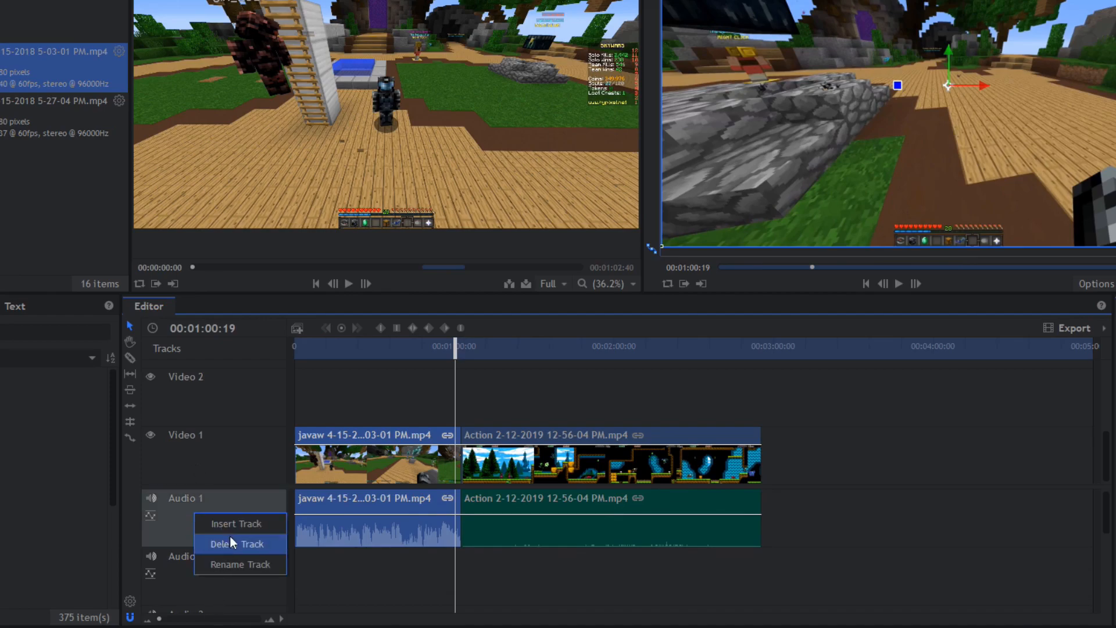
{"action": "left_click", "coordinate": [239, 567]}
{"action": "type", "text": "Voiceover"}
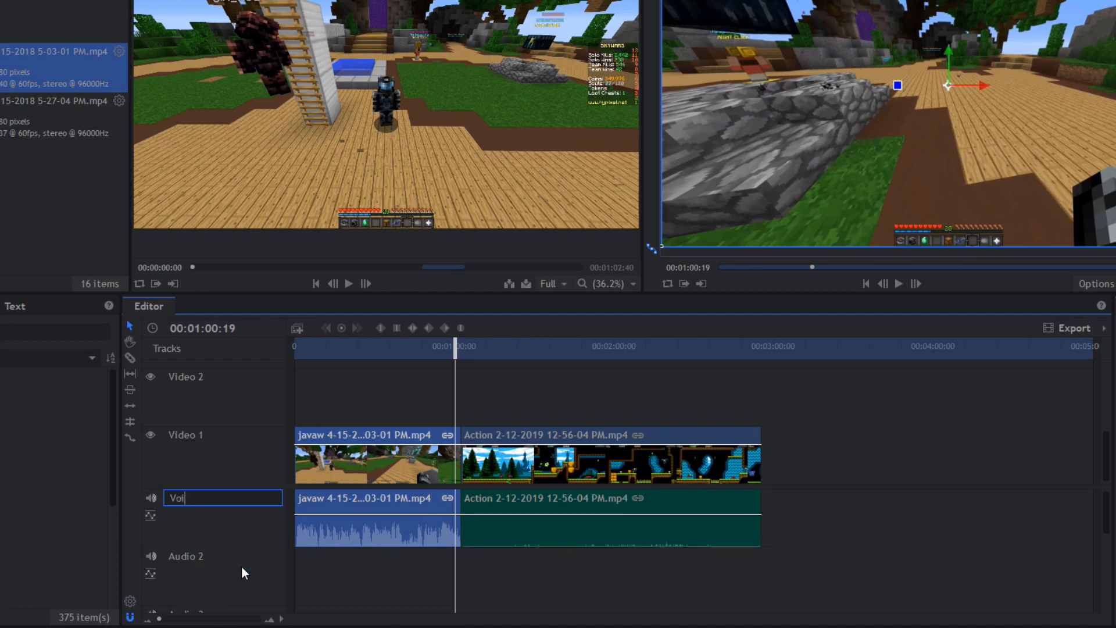
{"action": "key", "text": "Return"}
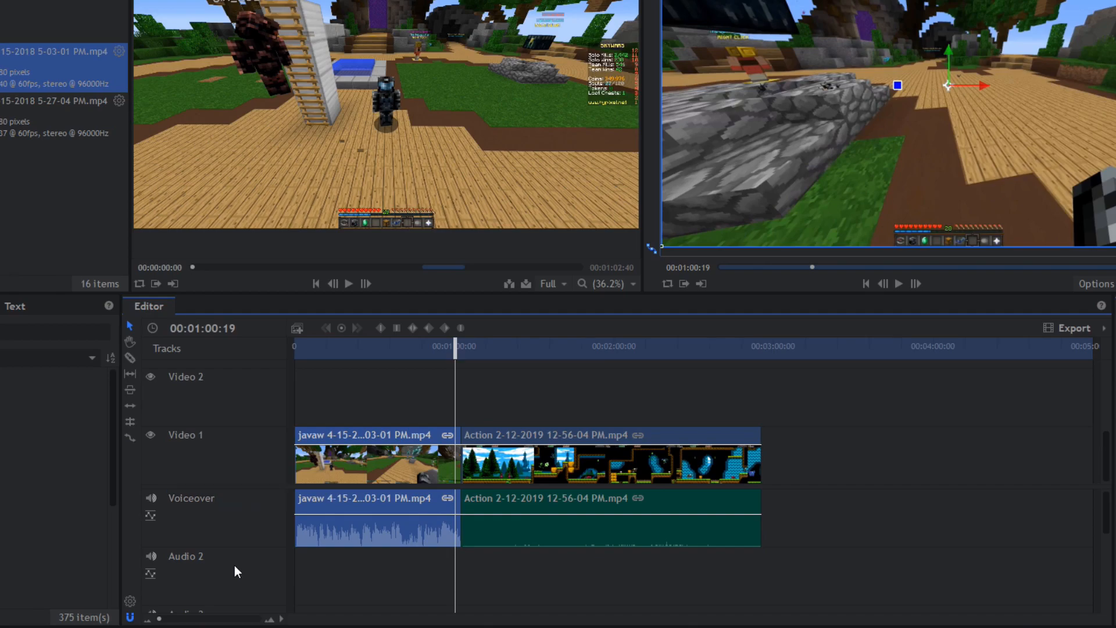
Rename the Audio 2 track as Music
{"action": "right_click", "coordinate": [235, 565]}
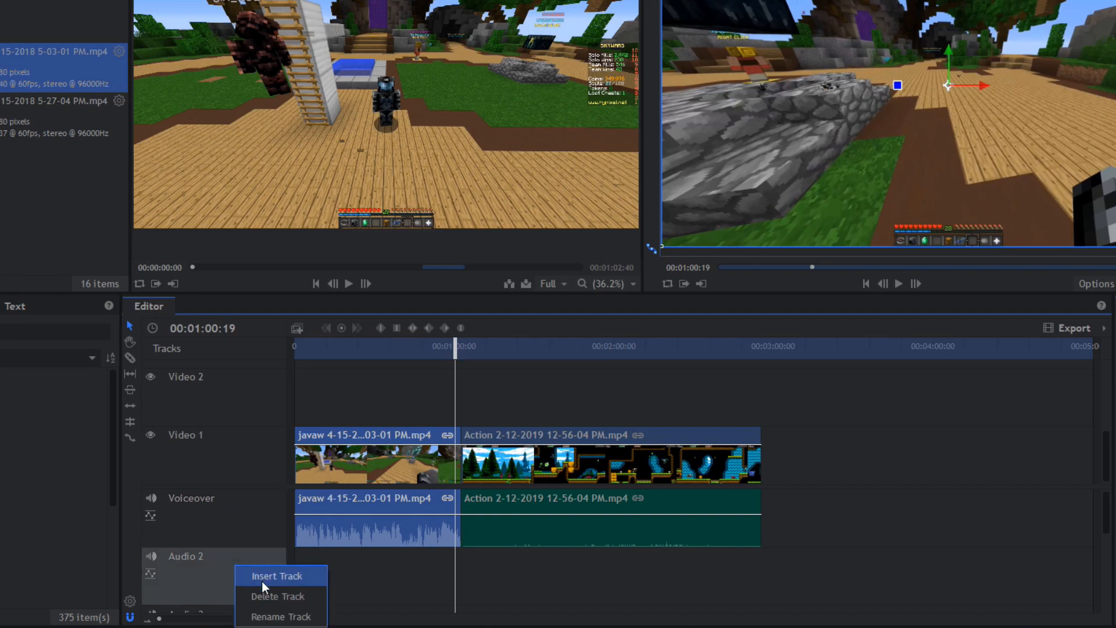
{"action": "left_click", "coordinate": [290, 615]}
{"action": "type", "text": "Music"}
{"action": "key", "text": "Return"}
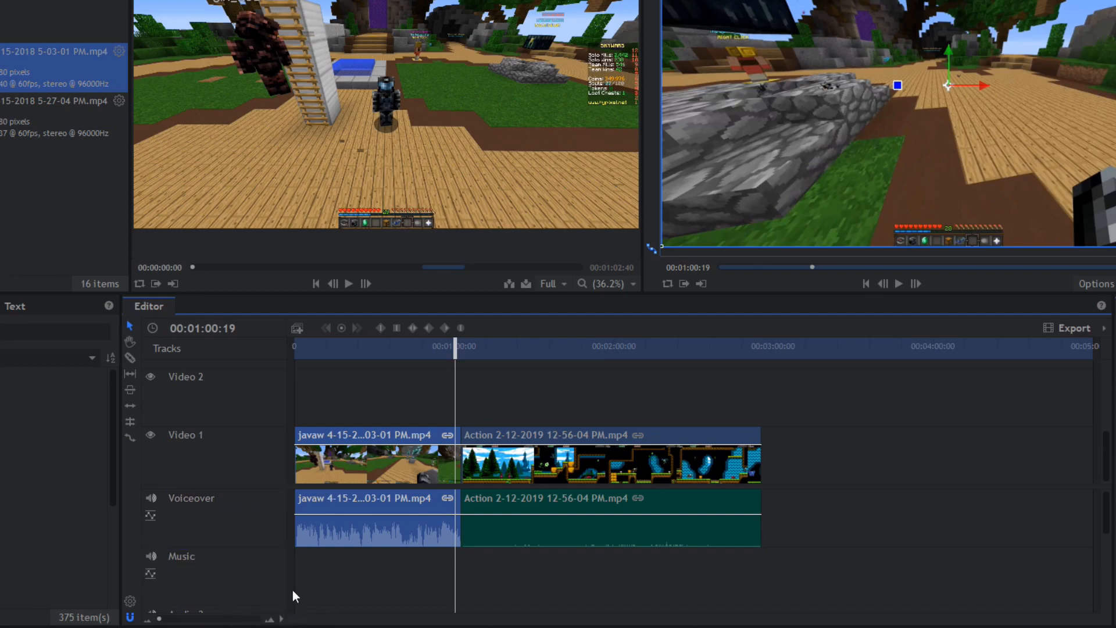
Rename the Audio 3 track as Sound Effects
{"action": "scroll", "coordinate": [224, 568], "scroll_direction": "down", "scroll_amount": 1}
{"action": "right_click", "coordinate": [200, 608]}
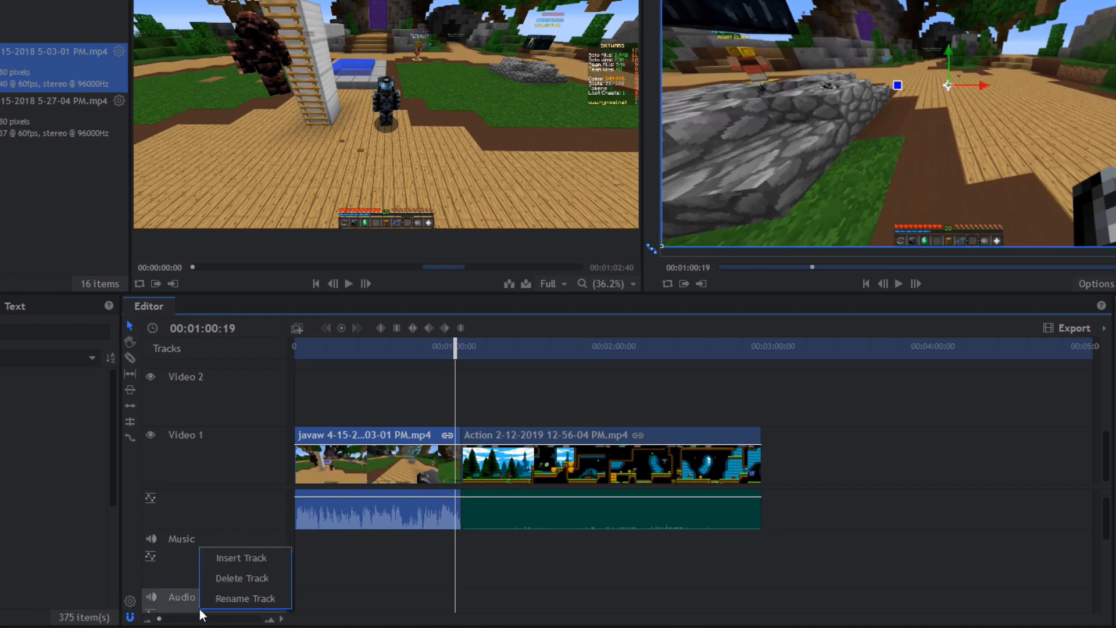
{"action": "left_click", "coordinate": [250, 598]}
{"action": "type", "text": "Sound Effects"}
{"action": "key", "text": "Return"}
Examine the track list, from the Audio 4 and Audio 5 tracks back up to Video 5 and Video 1
{"action": "scroll", "coordinate": [252, 592], "scroll_direction": "down", "scroll_amount": 5}
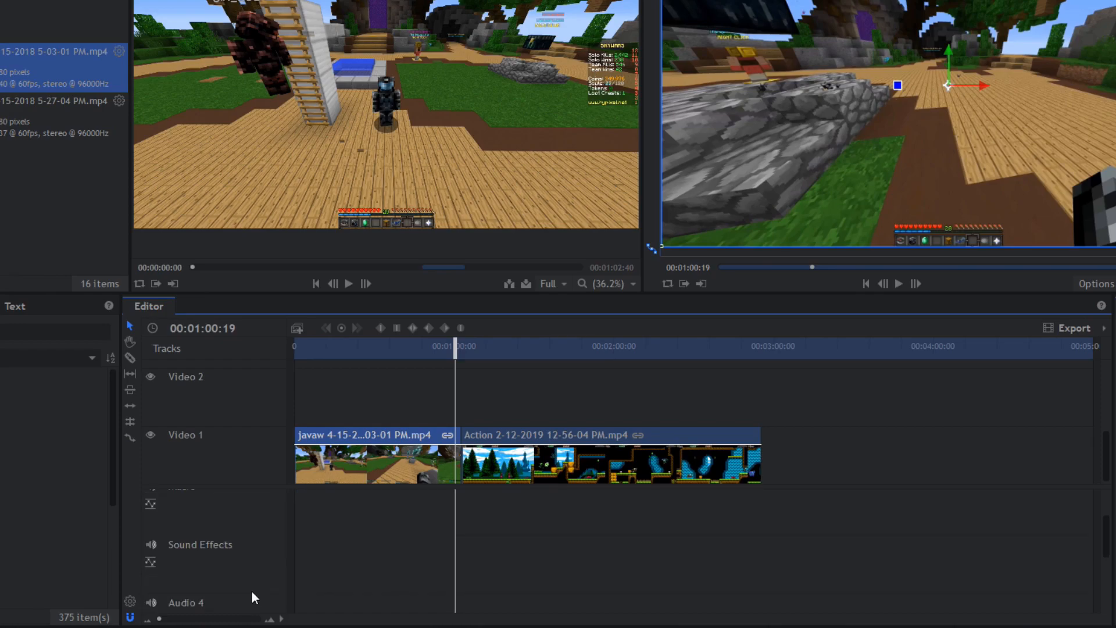
{"action": "right_click", "coordinate": [207, 532]}
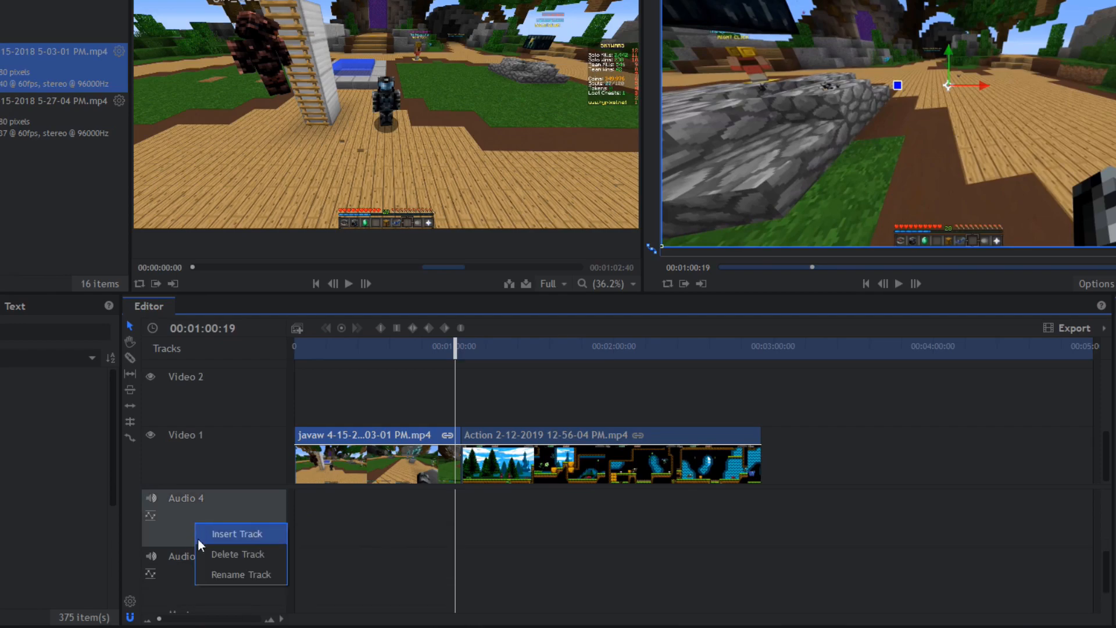
{"action": "left_click", "coordinate": [169, 522]}
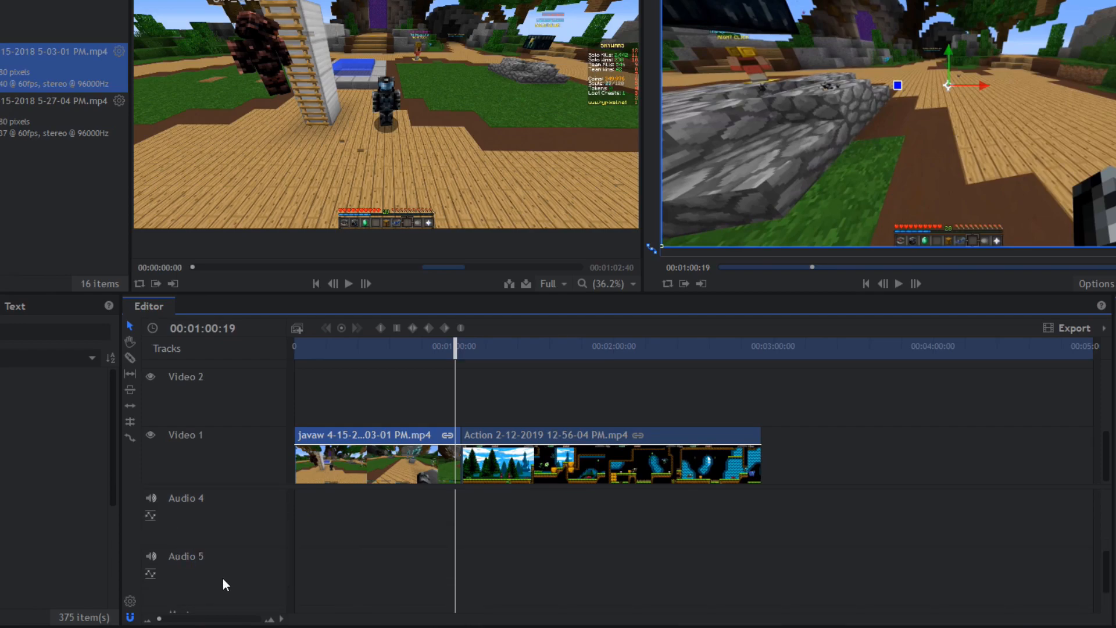
{"action": "scroll", "coordinate": [225, 584], "scroll_direction": "up", "scroll_amount": 3}
{"action": "scroll", "coordinate": [236, 462], "scroll_direction": "up", "scroll_amount": 4}
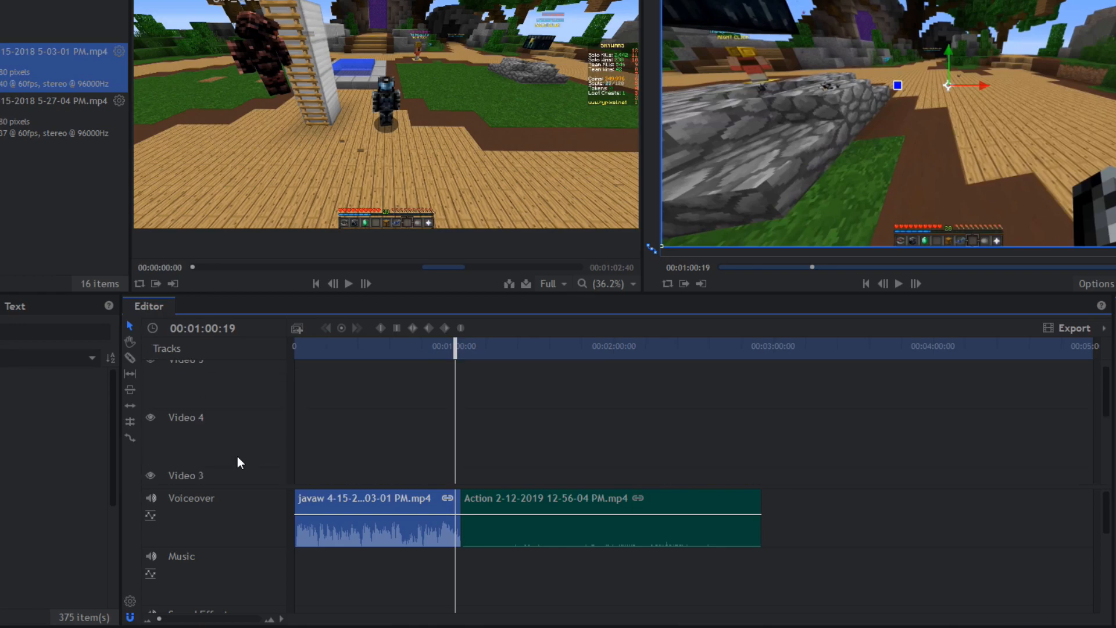
{"action": "scroll", "coordinate": [239, 436], "scroll_direction": "down", "scroll_amount": 2}
{"action": "scroll", "coordinate": [237, 431], "scroll_direction": "up", "scroll_amount": 3}
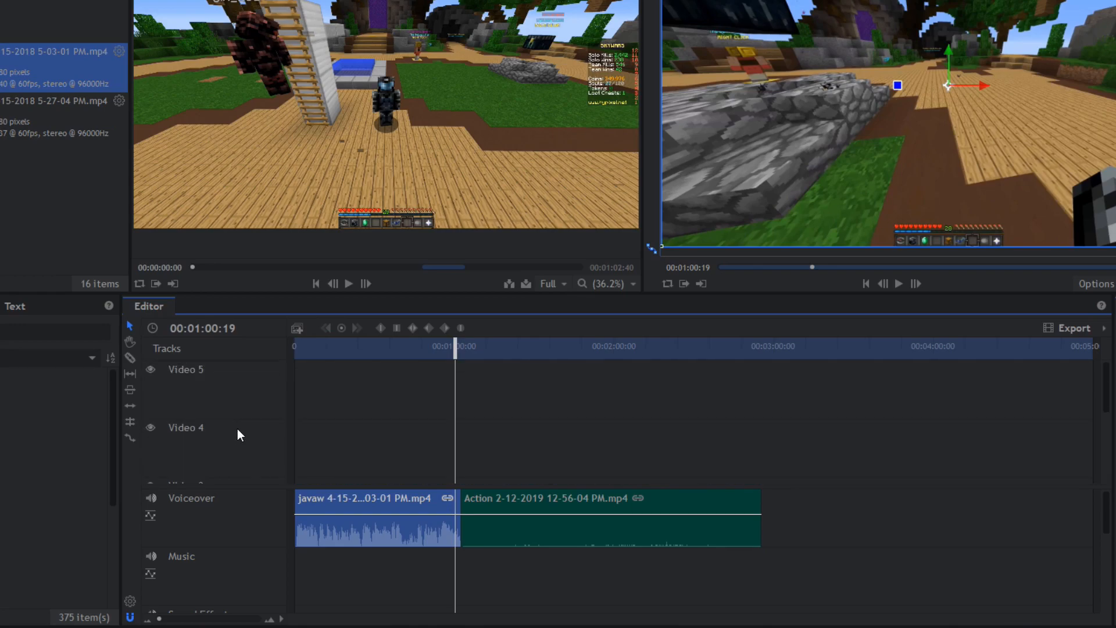
{"action": "scroll", "coordinate": [242, 425], "scroll_direction": "down", "scroll_amount": 2}
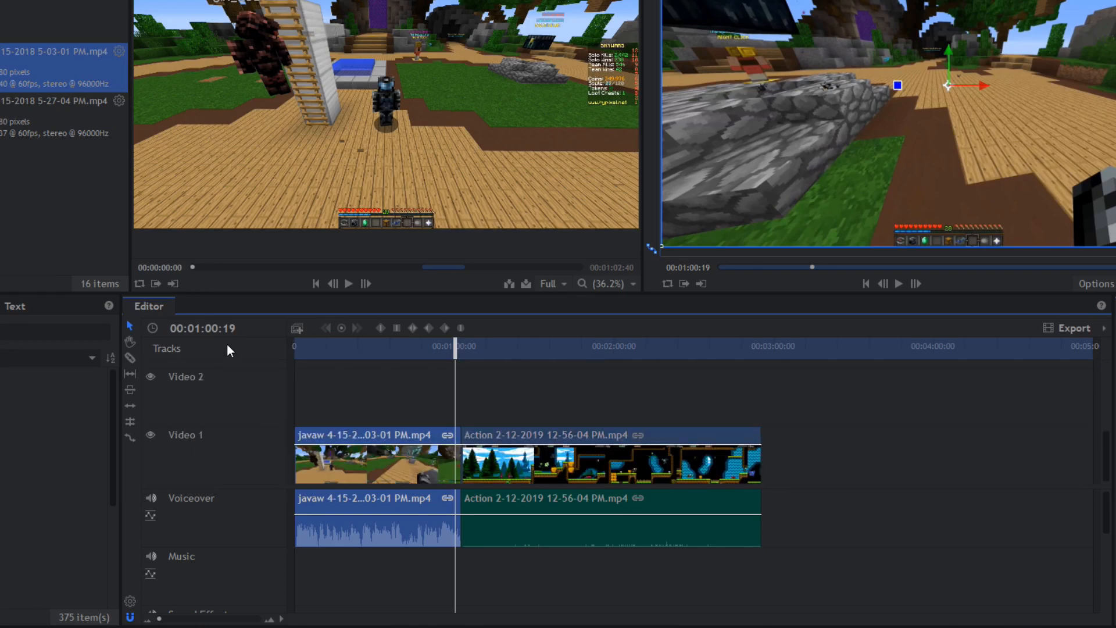
Make the Editor panel slightly taller and set the video tracks' display size to Small
{"action": "left_click_drag", "start_coordinate": [249, 284], "coordinate": [252, 0]}
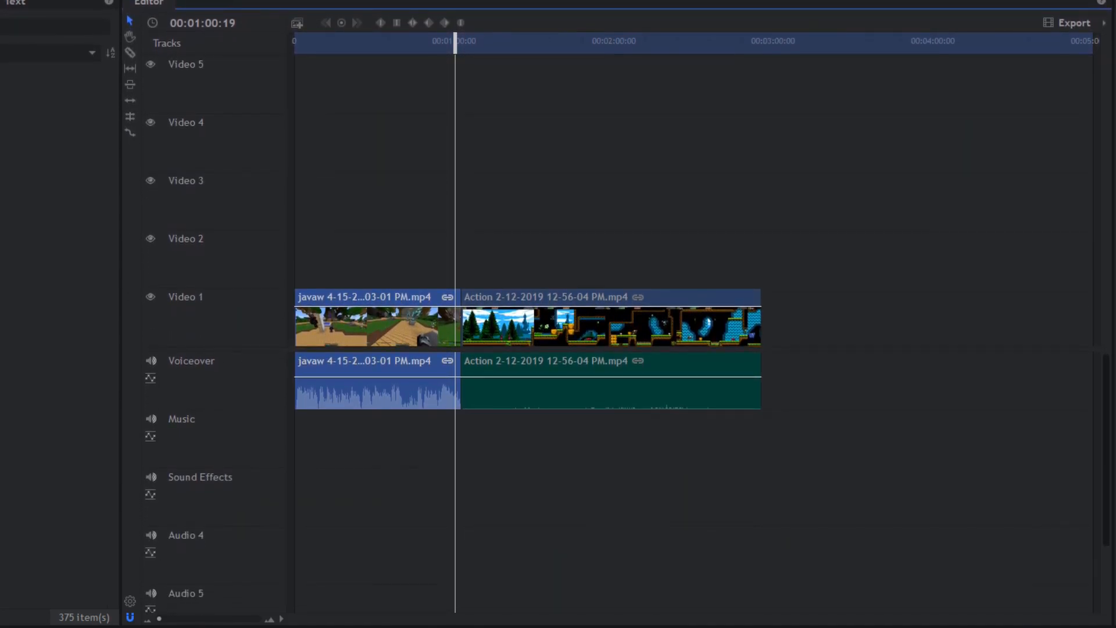
{"action": "left_click_drag", "start_coordinate": [251, 0], "coordinate": [261, 275]}
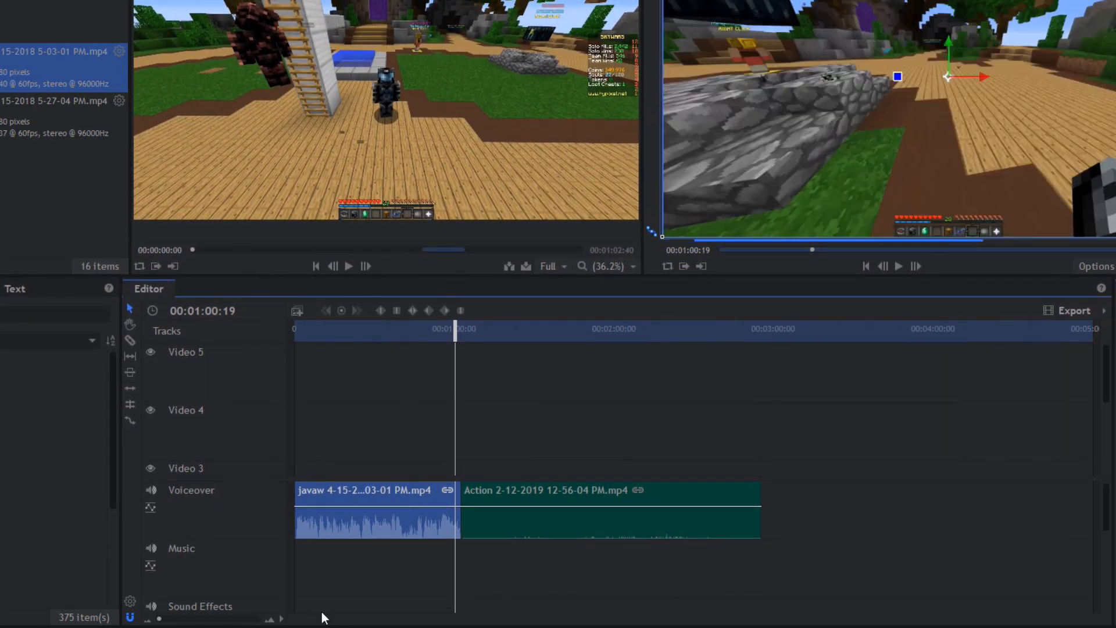
{"action": "left_click", "coordinate": [280, 620]}
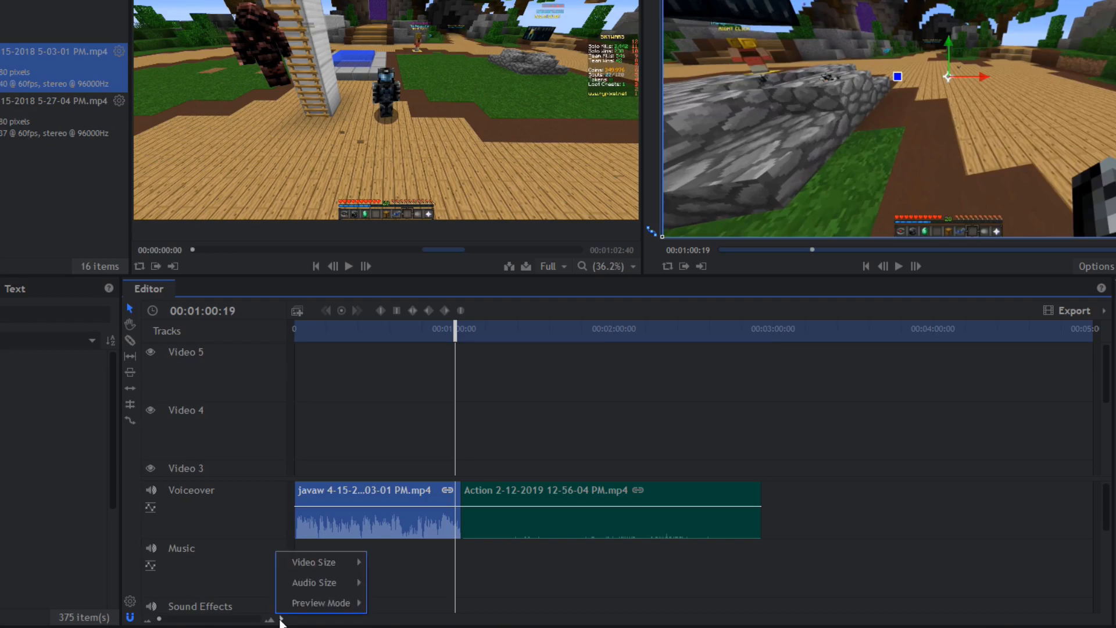
{"action": "mouse_move", "coordinate": [331, 563]}
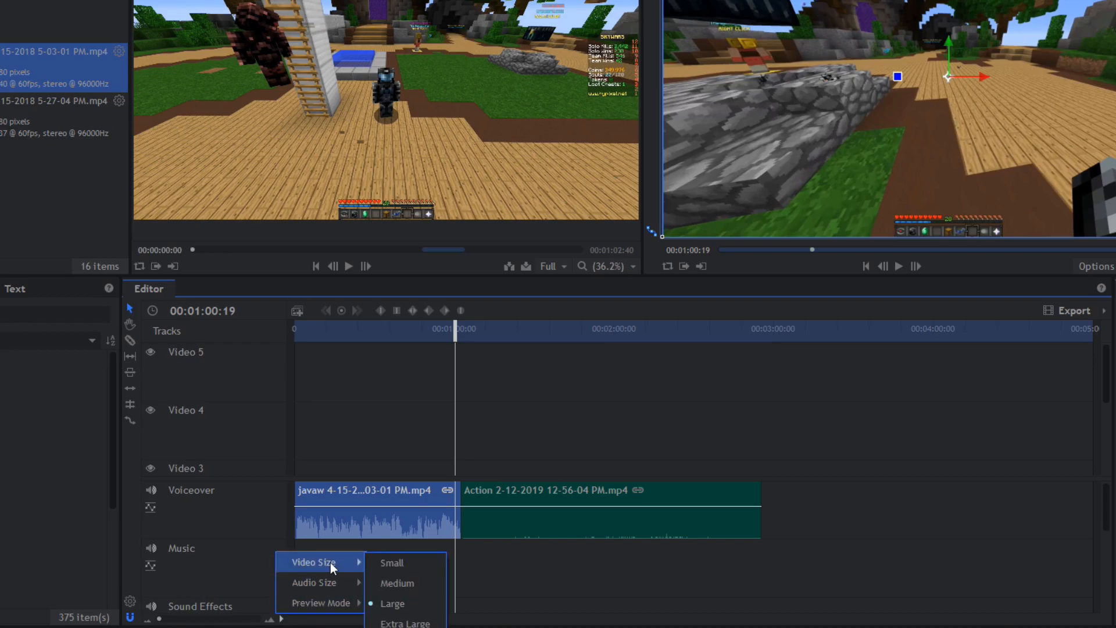
{"action": "left_click", "coordinate": [390, 564]}
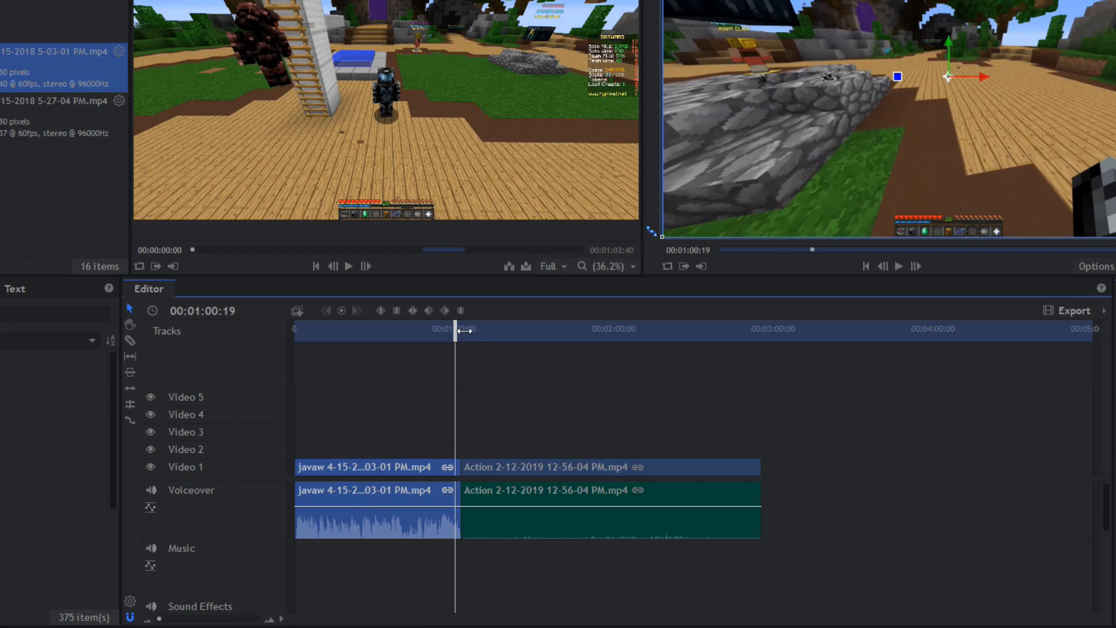
Move the playhead to 00:00:48:51 and set the audio tracks' display size to Medium
{"action": "left_click_drag", "start_coordinate": [464, 330], "coordinate": [435, 320]}
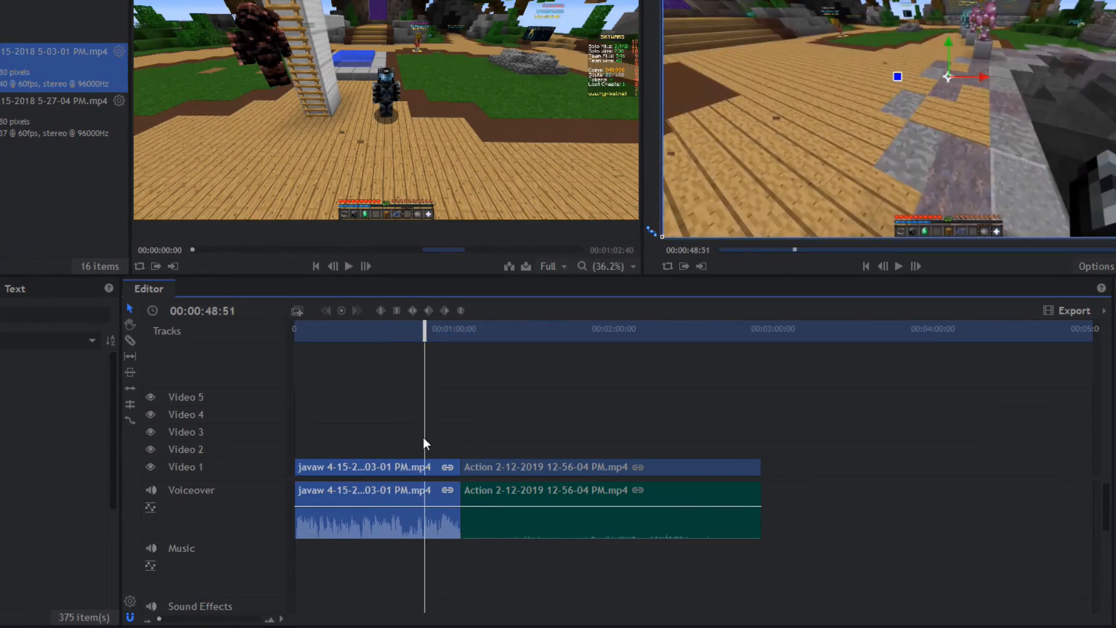
{"action": "left_click", "coordinate": [279, 619]}
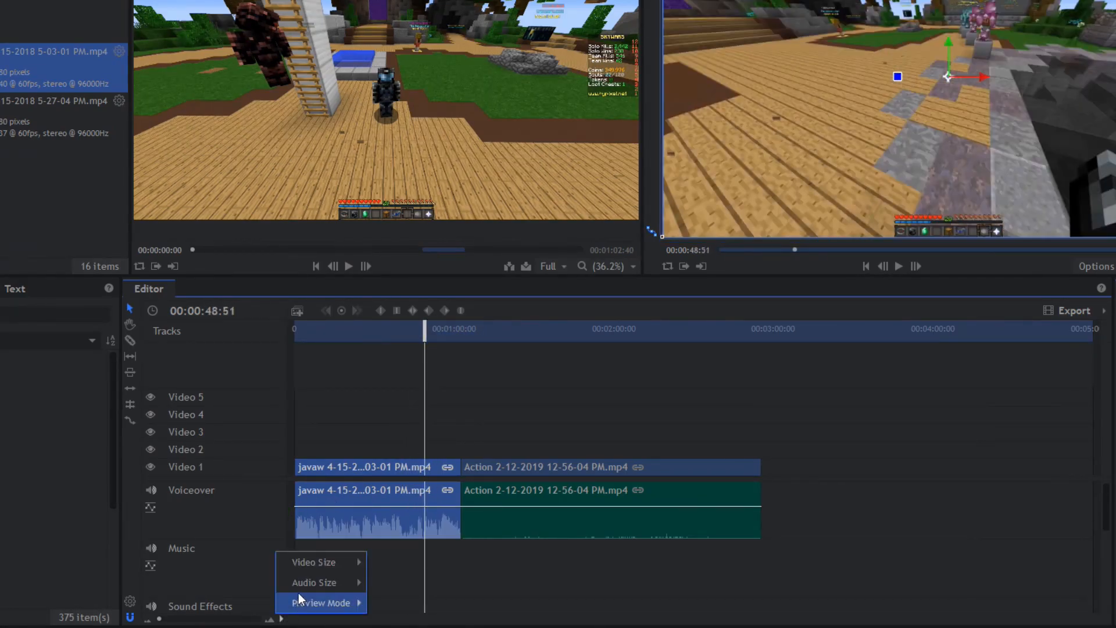
{"action": "mouse_move", "coordinate": [299, 588]}
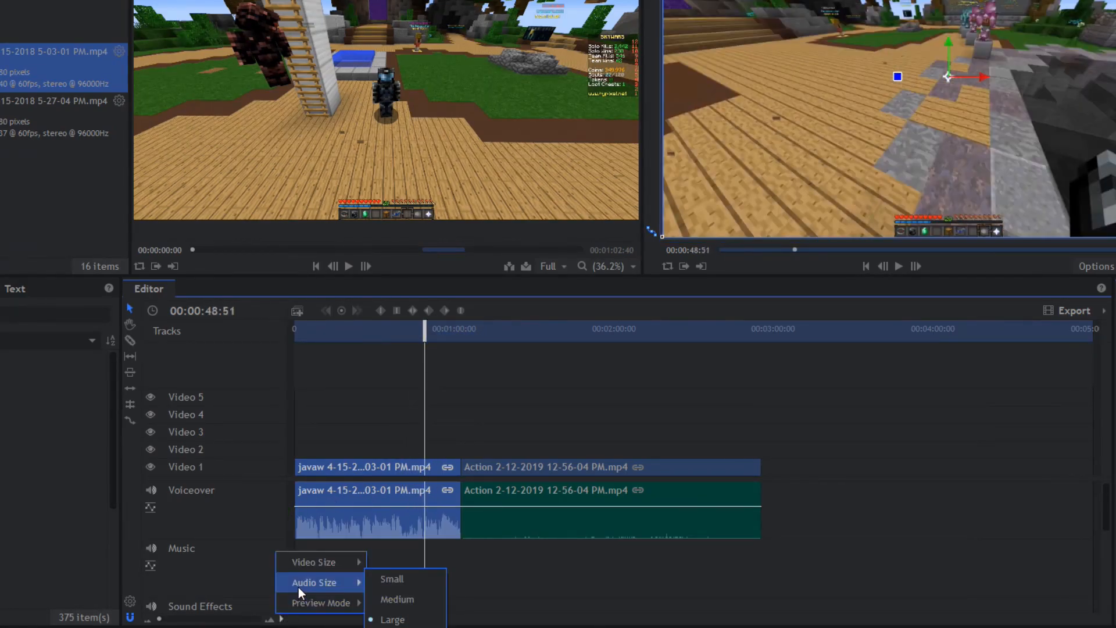
{"action": "left_click", "coordinate": [389, 600]}
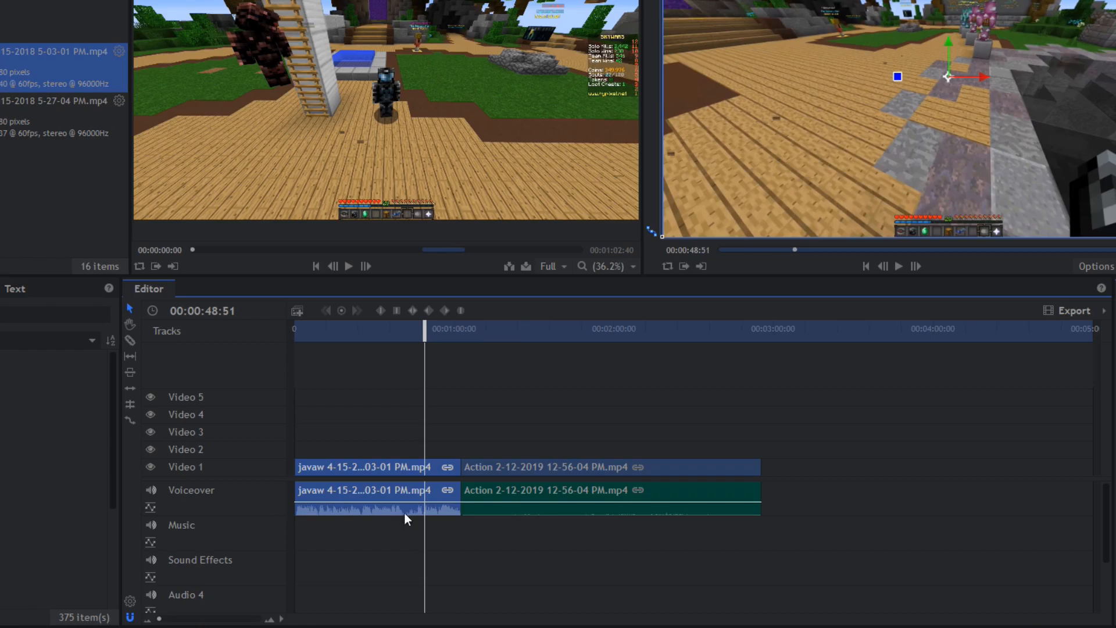
Raise the divider between the video and audio tracks to give the audio tracks more room, and check the tracks down to Master
{"action": "scroll", "coordinate": [400, 536], "scroll_direction": "up", "scroll_amount": 5}
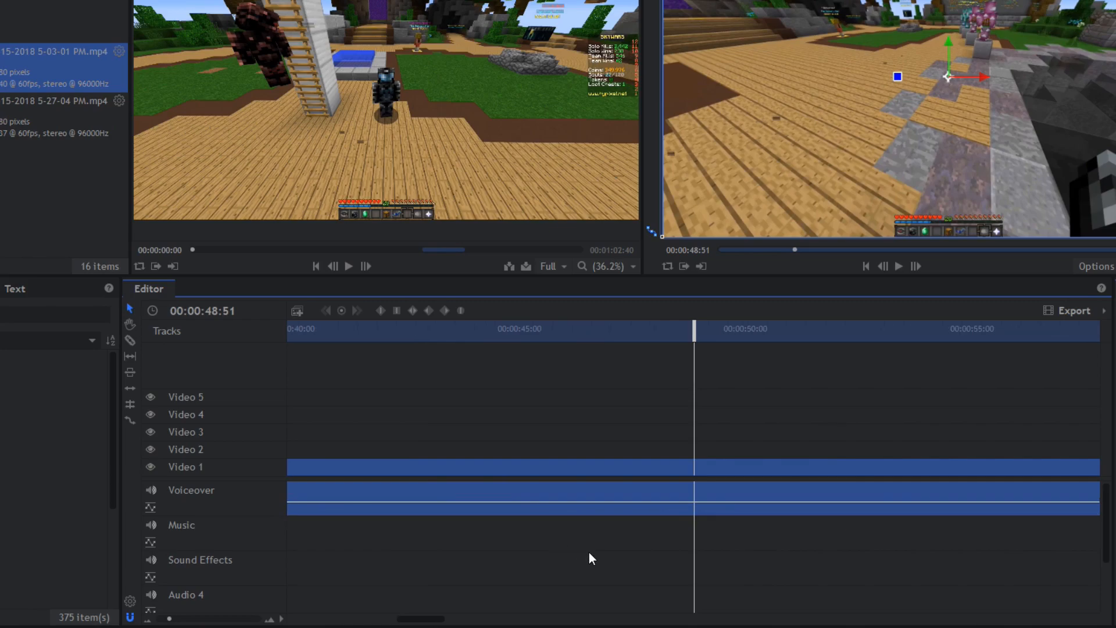
{"action": "scroll", "coordinate": [591, 552], "scroll_direction": "down", "scroll_amount": 5}
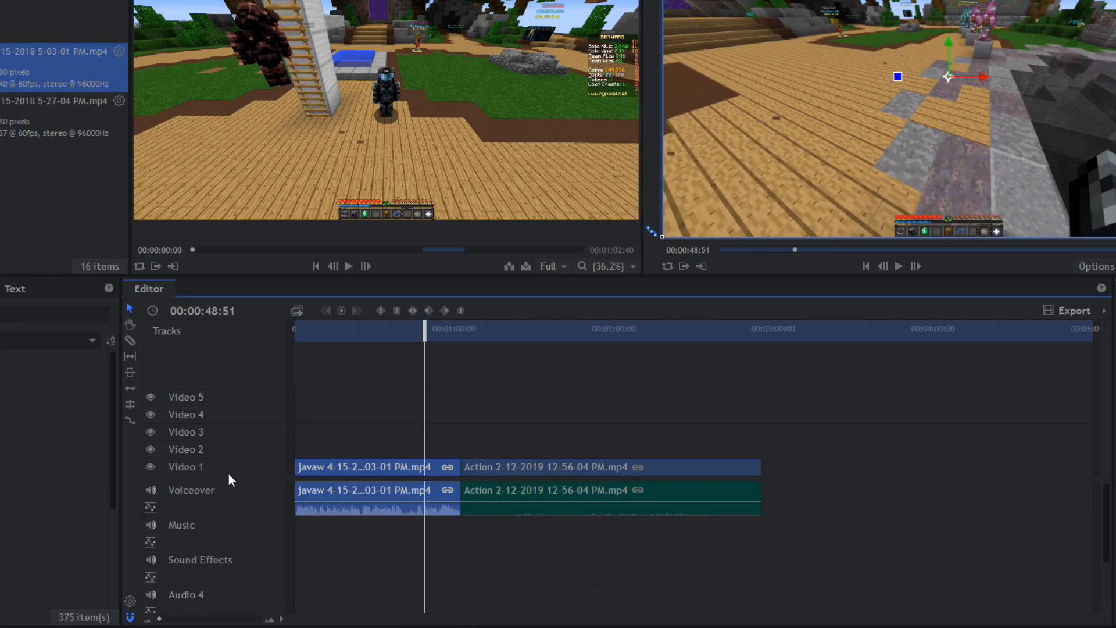
{"action": "left_click_drag", "start_coordinate": [230, 478], "coordinate": [239, 434]}
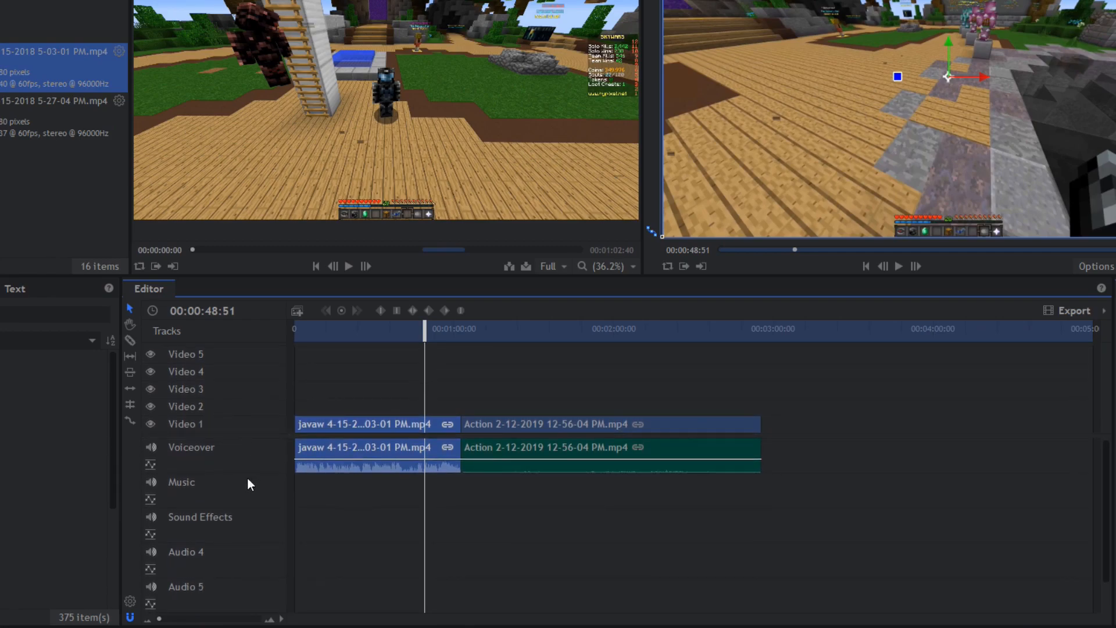
{"action": "scroll", "coordinate": [235, 573], "scroll_direction": "down", "scroll_amount": 1}
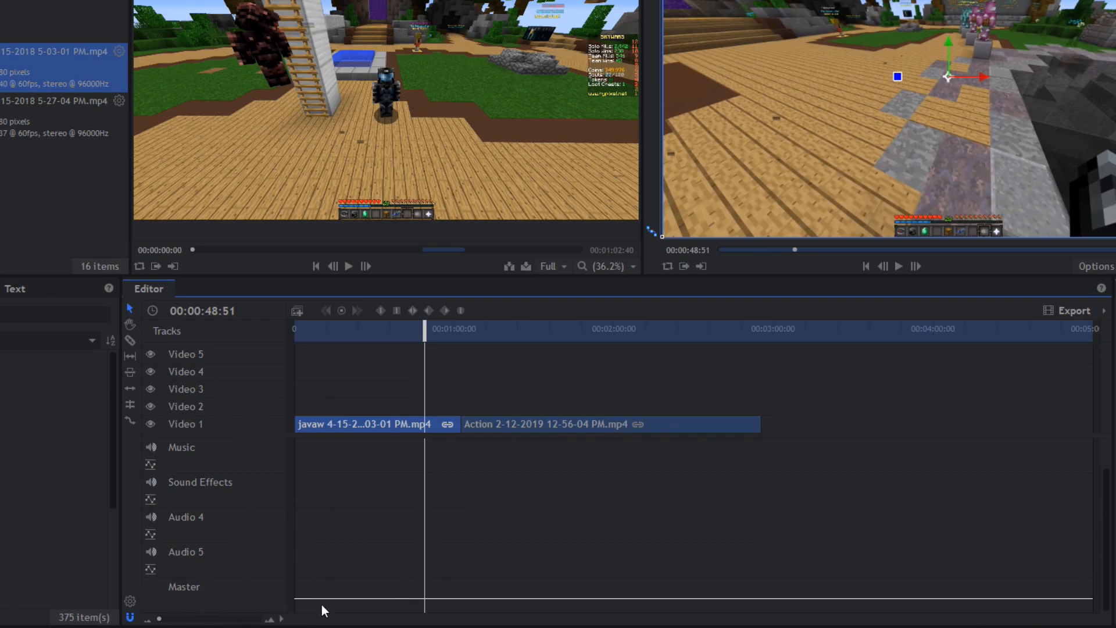
{"action": "scroll", "coordinate": [354, 561], "scroll_direction": "up", "scroll_amount": 1}
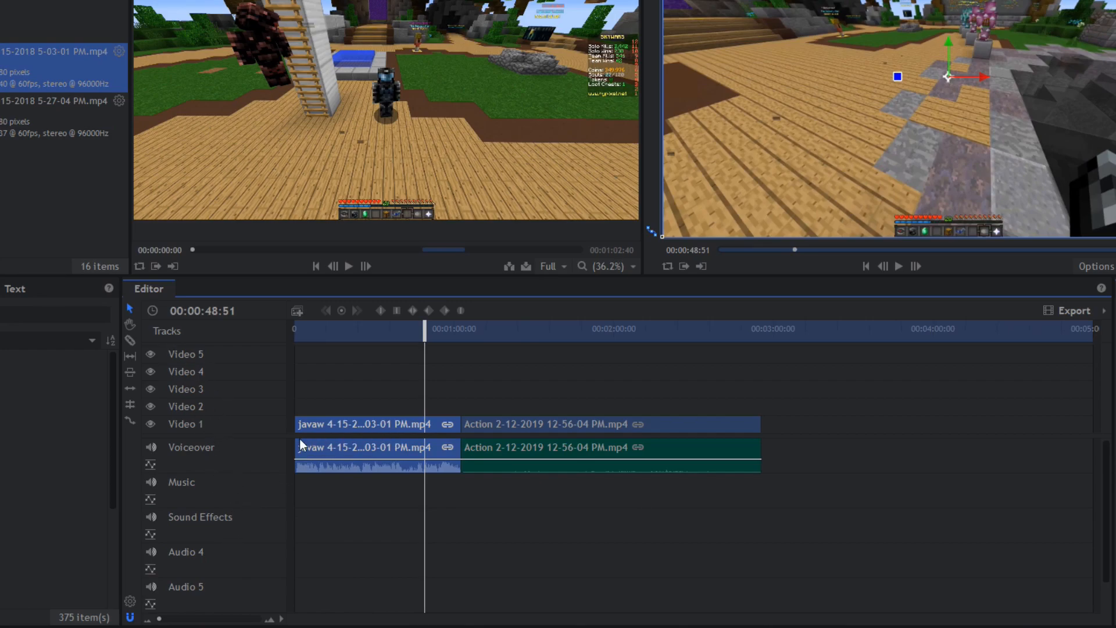
{"action": "scroll", "coordinate": [360, 494], "scroll_direction": "down", "scroll_amount": 1}
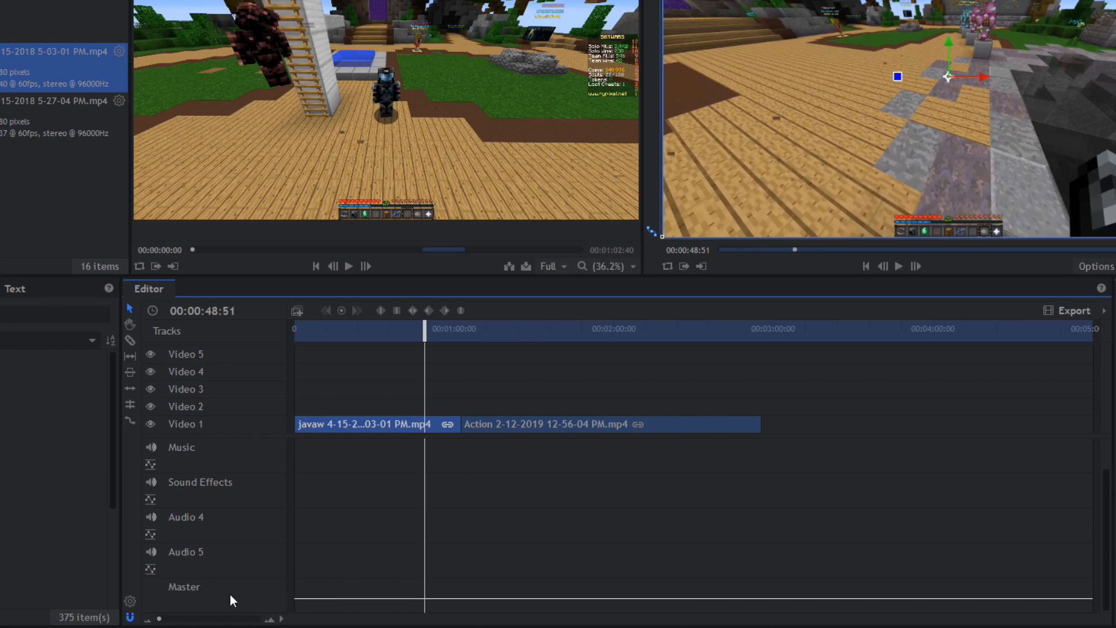
{"action": "scroll", "coordinate": [230, 598], "scroll_direction": "up", "scroll_amount": 1}
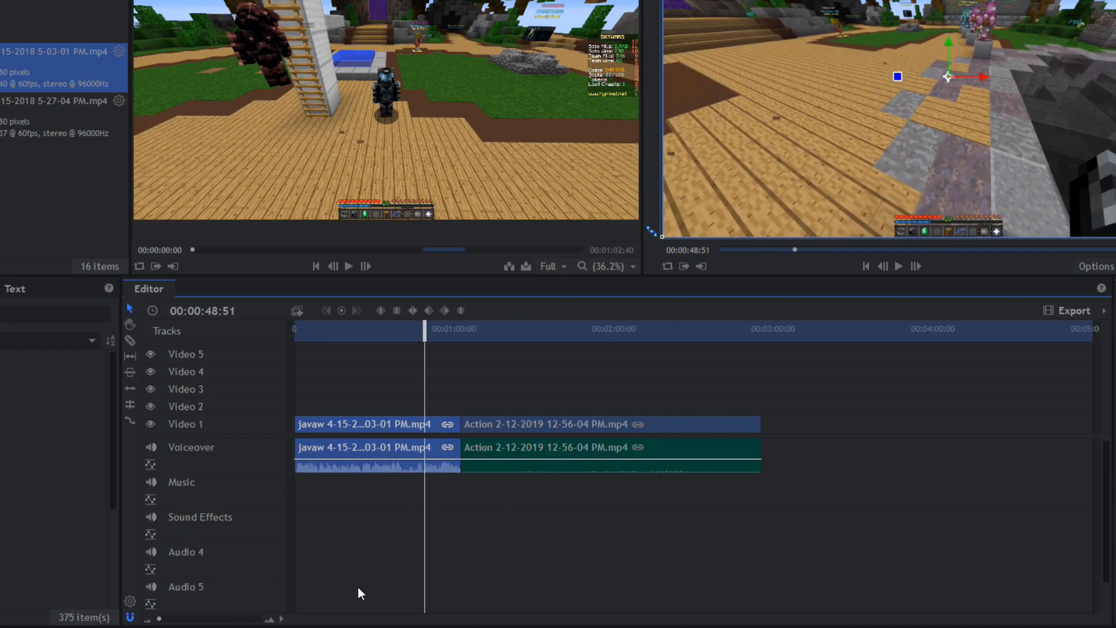
{"action": "scroll", "coordinate": [358, 586], "scroll_direction": "down", "scroll_amount": 1}
{"action": "scroll", "coordinate": [358, 585], "scroll_direction": "up", "scroll_amount": 1}
Zoom the timeline in around the playhead to inspect the clips closely, and zoom back out to the full timeline
{"action": "scroll", "coordinate": [371, 553], "scroll_direction": "up", "scroll_amount": 3}
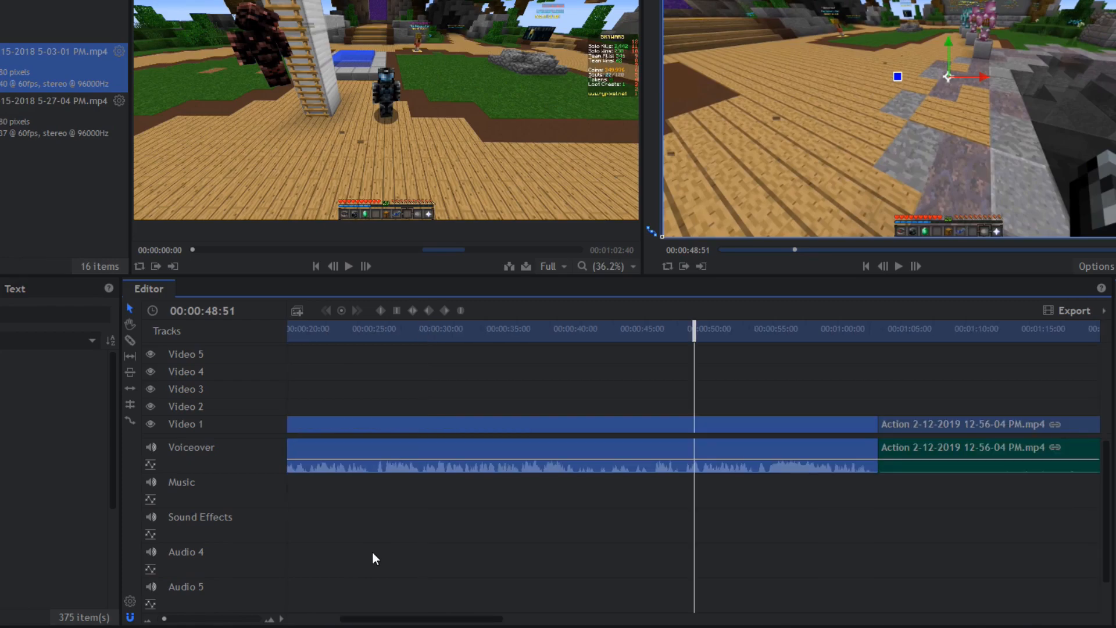
{"action": "scroll", "coordinate": [372, 551], "scroll_direction": "down", "scroll_amount": 3}
{"action": "scroll", "coordinate": [378, 535], "scroll_direction": "up", "scroll_amount": 3}
{"action": "scroll", "coordinate": [412, 541], "scroll_direction": "down", "scroll_amount": 3}
{"action": "scroll", "coordinate": [411, 540], "scroll_direction": "up", "scroll_amount": 4}
{"action": "mouse_move", "coordinate": [163, 618]}
{"action": "left_mouse_down"}
{"action": "mouse_move", "coordinate": [180, 624]}
{"action": "mouse_move", "coordinate": [155, 625]}
{"action": "mouse_move", "coordinate": [217, 622]}
{"action": "mouse_move", "coordinate": [156, 624]}
{"action": "left_mouse_up"}
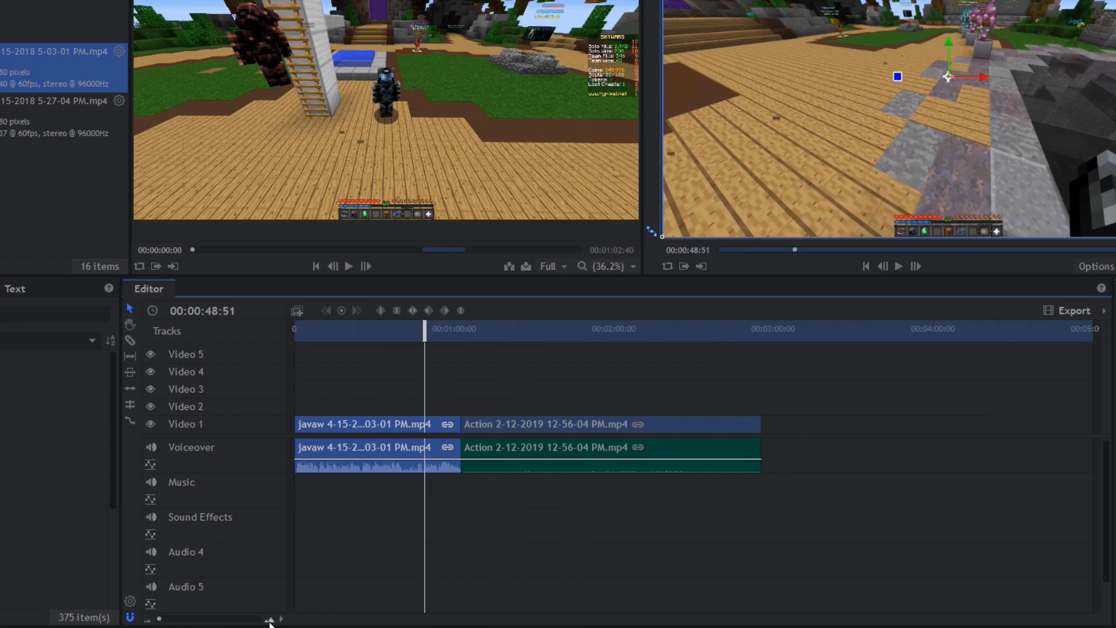
{"action": "left_click", "coordinate": [269, 620]}
{"action": "left_click", "coordinate": [269, 620]}
{"action": "left_click", "coordinate": [269, 620]}
{"action": "left_click", "coordinate": [269, 620]}
{"action": "left_click", "coordinate": [269, 619]}
{"action": "left_click", "coordinate": [269, 620]}
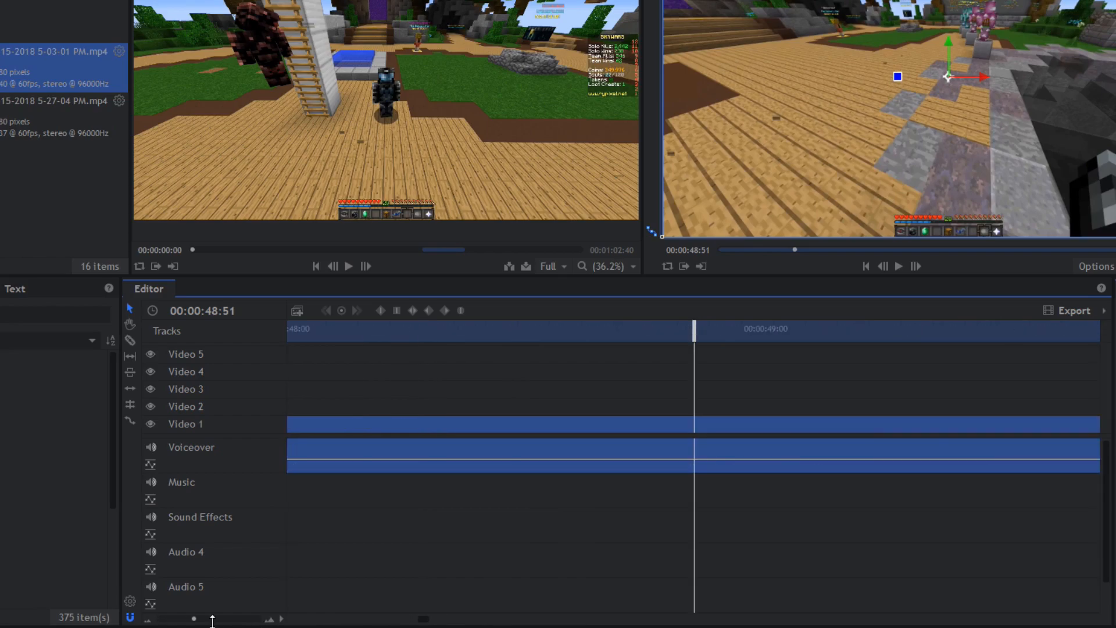
{"action": "left_click", "coordinate": [148, 620]}
{"action": "left_click", "coordinate": [147, 620]}
{"action": "left_click", "coordinate": [148, 621]}
{"action": "left_click", "coordinate": [148, 620]}
{"action": "left_click", "coordinate": [148, 621]}
{"action": "left_click", "coordinate": [148, 621]}
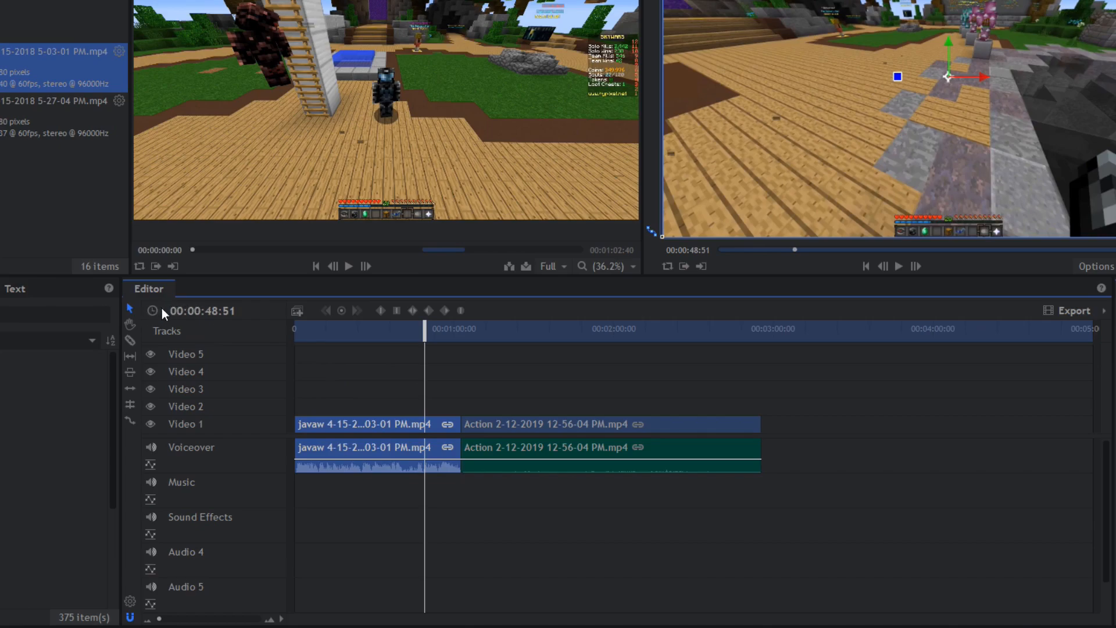
Move the playhead by entering 60 as the frames value of the current timecode
{"action": "left_click", "coordinate": [189, 309]}
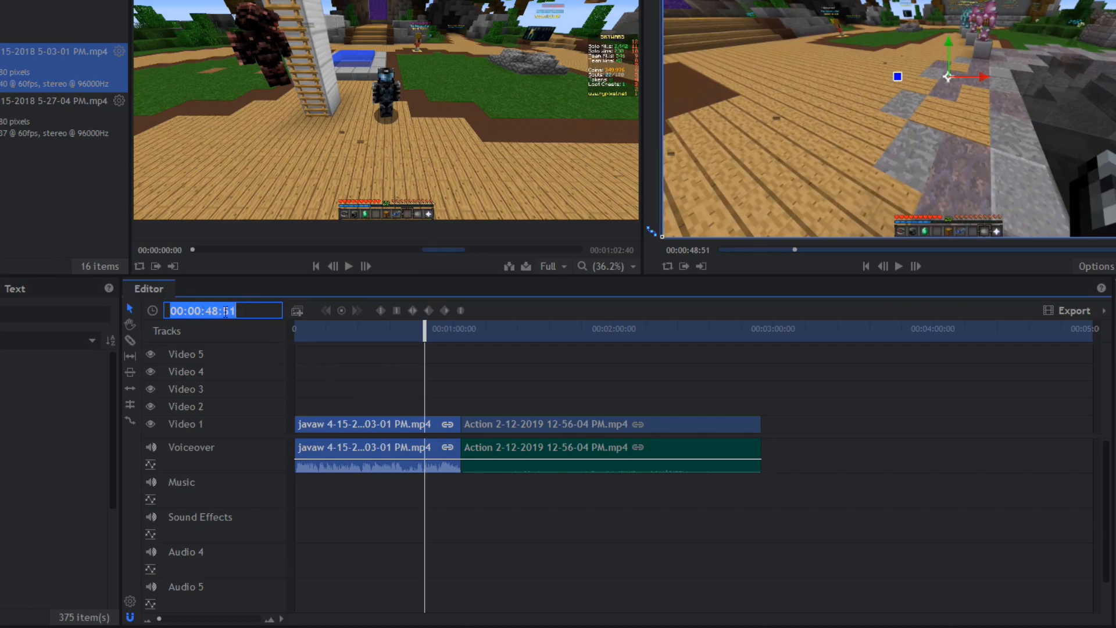
{"action": "left_click_drag", "start_coordinate": [218, 309], "coordinate": [208, 314]}
{"action": "left_click", "coordinate": [207, 311]}
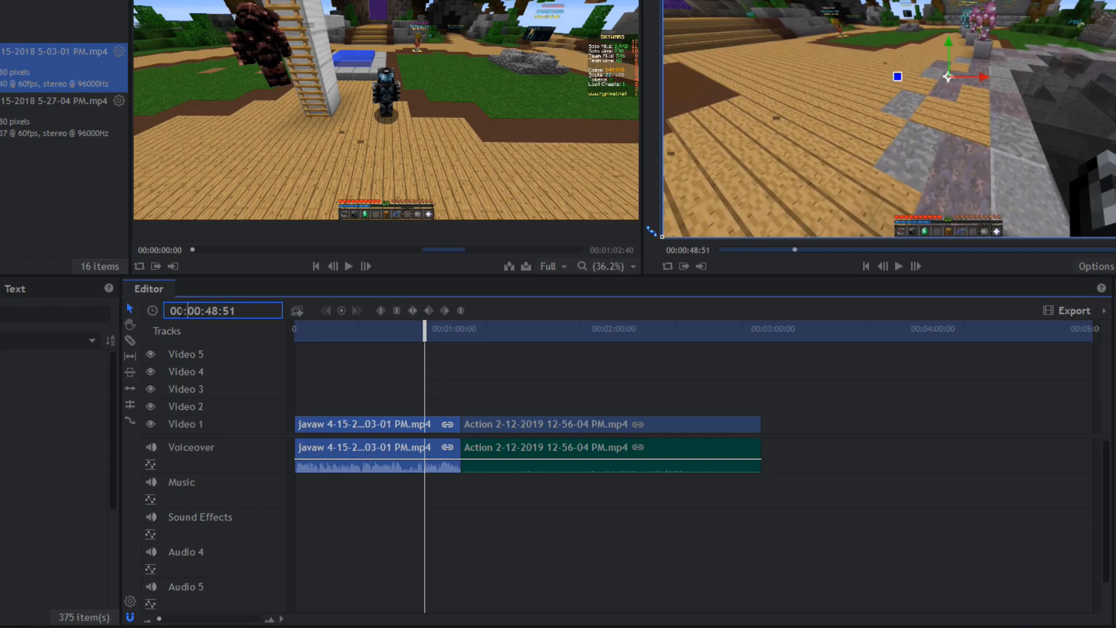
{"action": "left_click_drag", "start_coordinate": [230, 311], "coordinate": [237, 311]}
{"action": "left_click", "coordinate": [222, 311]}
{"action": "double_click", "coordinate": [224, 310]}
{"action": "type", "text": "60"}
{"action": "key", "text": "Return"}
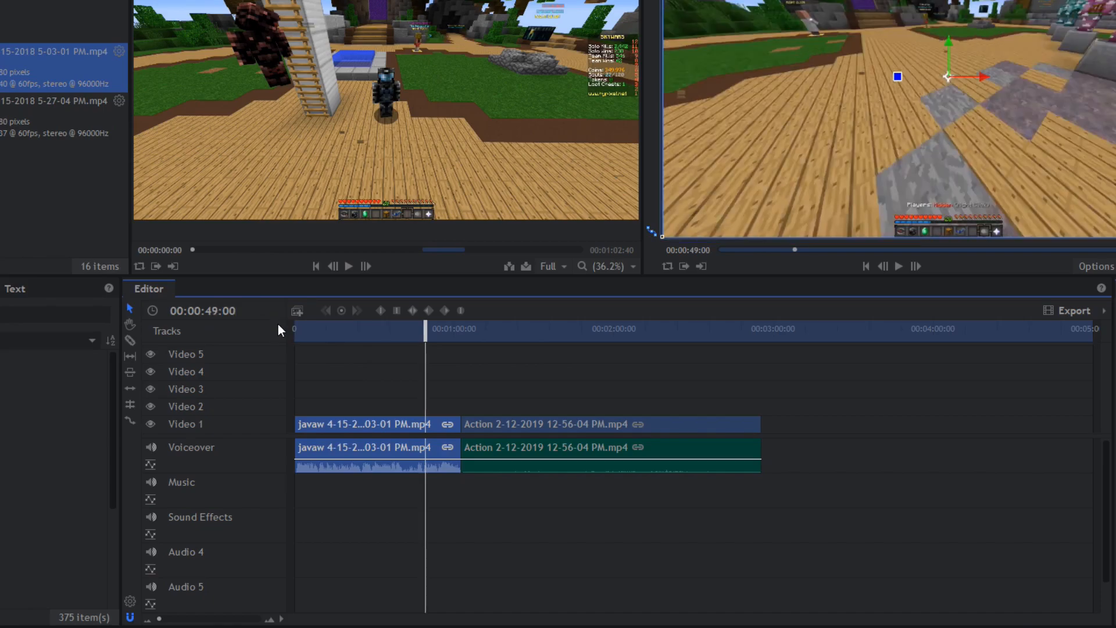
Set the playhead timecode to 00:00:59:00
{"action": "left_click", "coordinate": [215, 313]}
{"action": "left_click", "coordinate": [215, 313]}
{"action": "key", "text": "BackSpace"}
{"action": "type", "text": "5"}
{"action": "key", "text": "Return"}
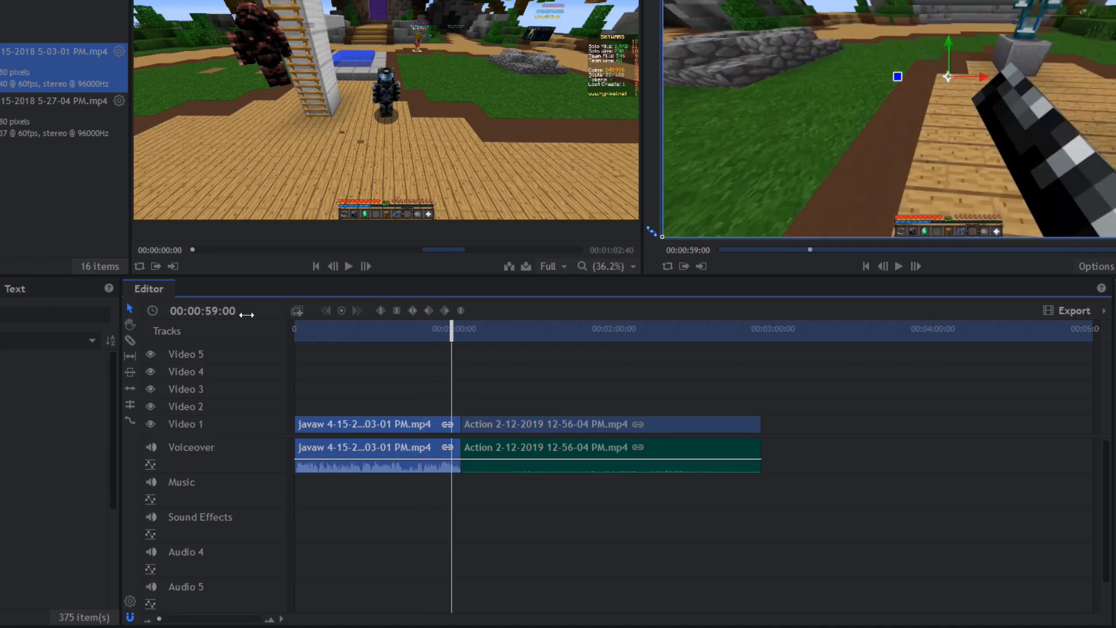
{"action": "left_click", "coordinate": [217, 315]}
{"action": "left_click", "coordinate": [217, 315]}
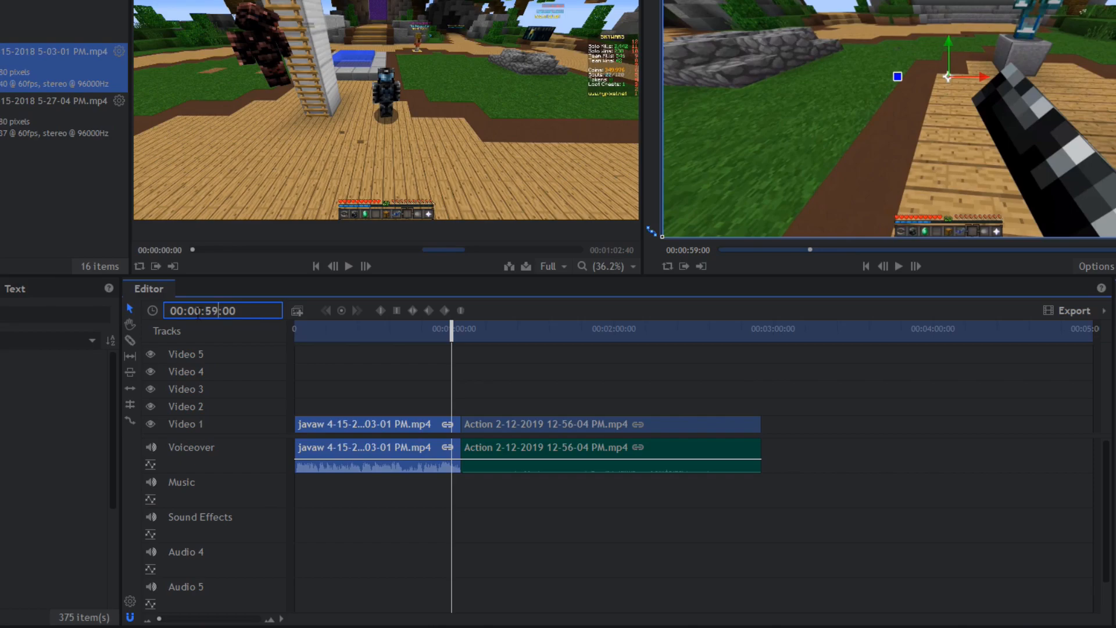
Switch from the Selection tool to the Hand tool and inspect the timeline around the join between the two clips
{"action": "left_click", "coordinate": [130, 308]}
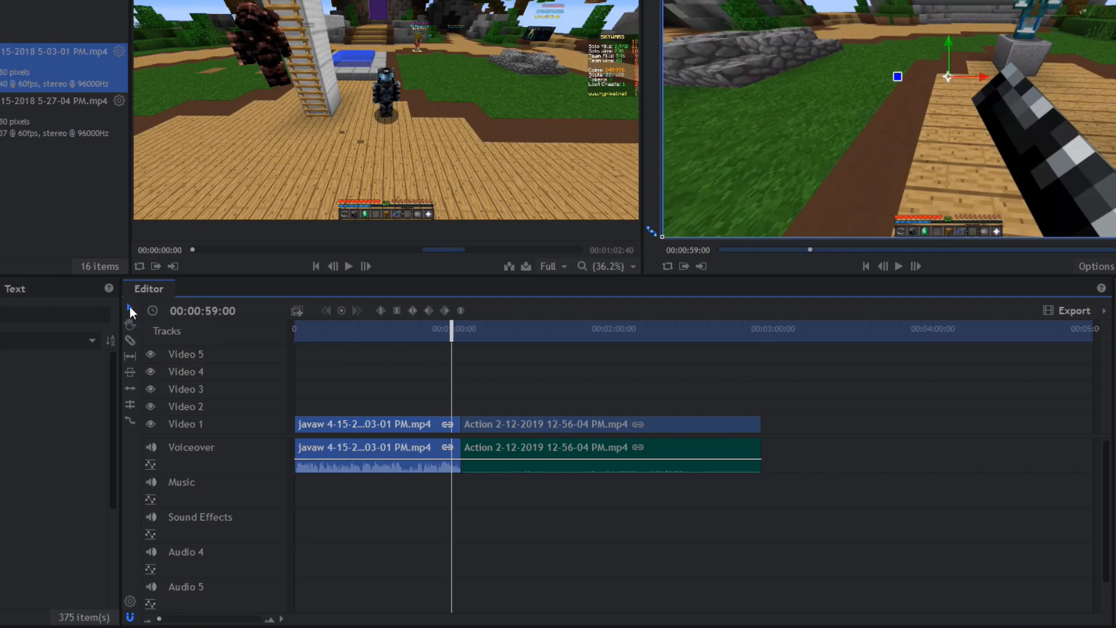
{"action": "mouse_move", "coordinate": [375, 428]}
{"action": "left_mouse_down"}
{"action": "mouse_move", "coordinate": [376, 399]}
{"action": "mouse_move", "coordinate": [410, 410]}
{"action": "mouse_move", "coordinate": [375, 407]}
{"action": "mouse_move", "coordinate": [374, 442]}
{"action": "mouse_move", "coordinate": [455, 432]}
{"action": "mouse_move", "coordinate": [370, 423]}
{"action": "left_mouse_up"}
{"action": "left_click", "coordinate": [128, 326]}
{"action": "scroll", "coordinate": [368, 542], "scroll_direction": "up", "scroll_amount": 3}
{"action": "left_click_drag", "start_coordinate": [620, 388], "coordinate": [427, 386]}
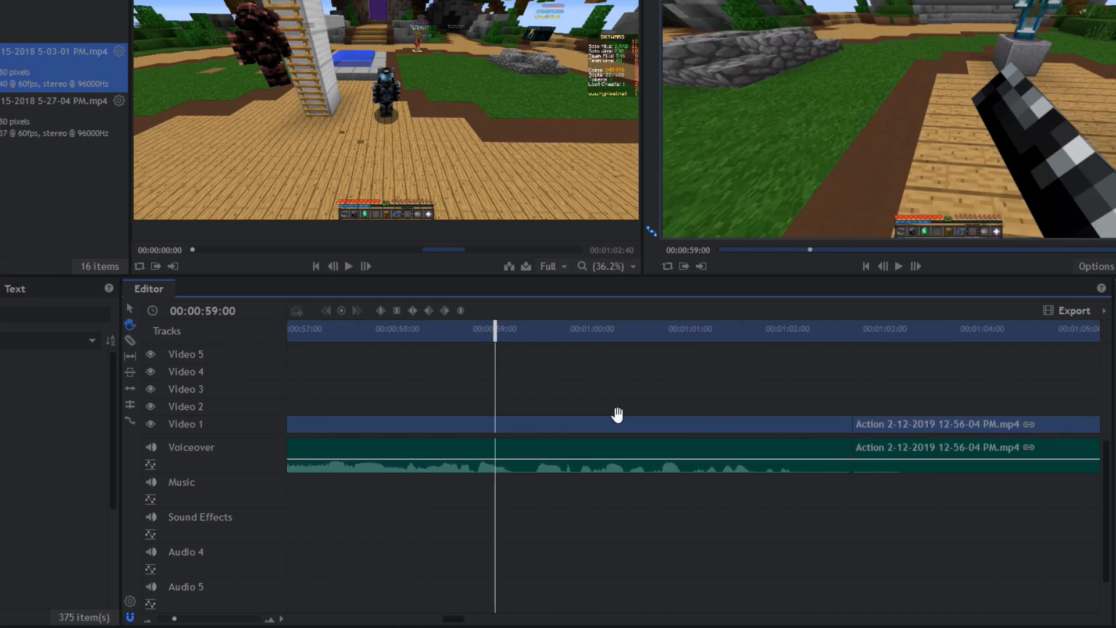
{"action": "left_click", "coordinate": [857, 429]}
{"action": "left_click_drag", "start_coordinate": [857, 429], "coordinate": [720, 426]}
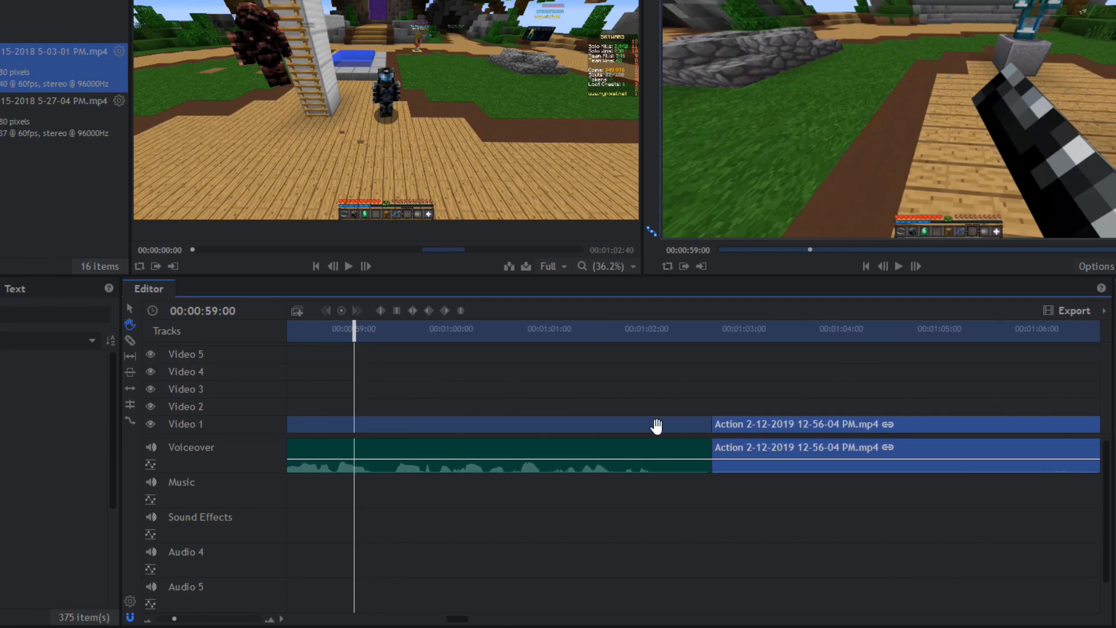
{"action": "mouse_move", "coordinate": [730, 407]}
{"action": "left_mouse_down"}
{"action": "mouse_move", "coordinate": [458, 424]}
{"action": "mouse_move", "coordinate": [383, 411]}
{"action": "mouse_move", "coordinate": [713, 409]}
{"action": "left_mouse_up"}
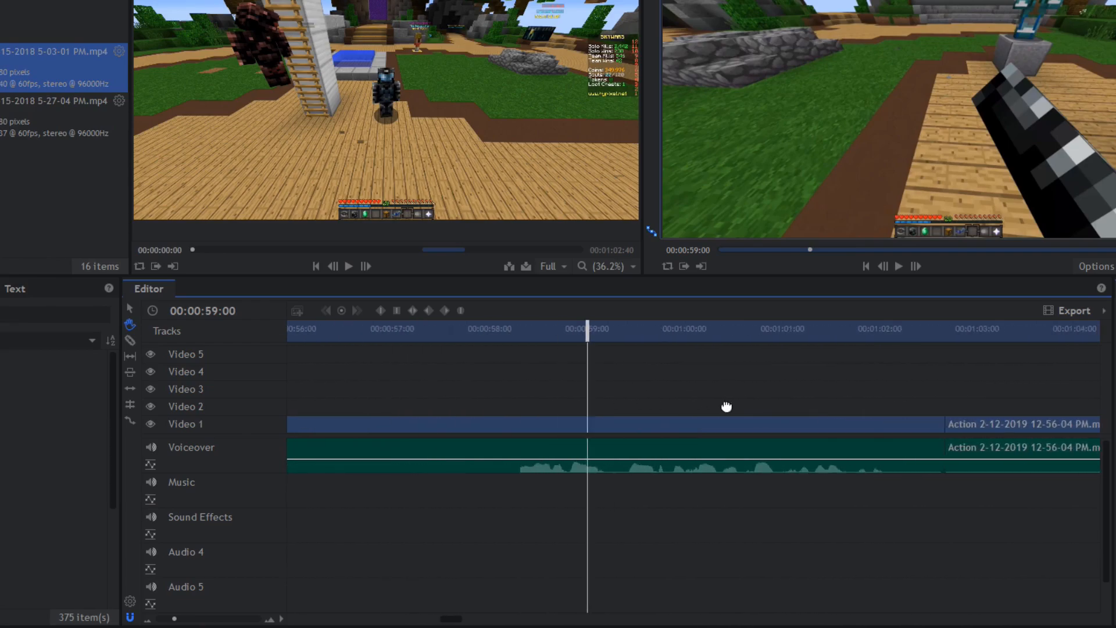
Slice the javaw clip on Video 1 at about 19 and 26 seconds with the Slice tool
{"action": "left_click", "coordinate": [130, 337]}
{"action": "scroll", "coordinate": [618, 466], "scroll_direction": "down", "scroll_amount": 2}
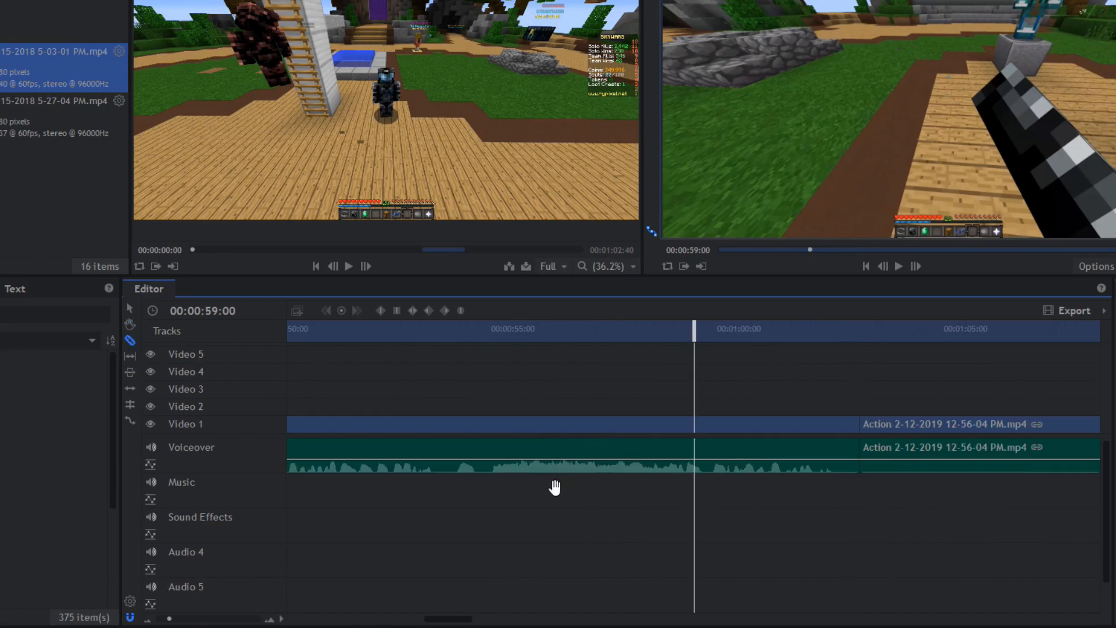
{"action": "scroll", "coordinate": [556, 487], "scroll_direction": "down", "scroll_amount": 3}
{"action": "left_click_drag", "start_coordinate": [391, 621], "coordinate": [315, 622]}
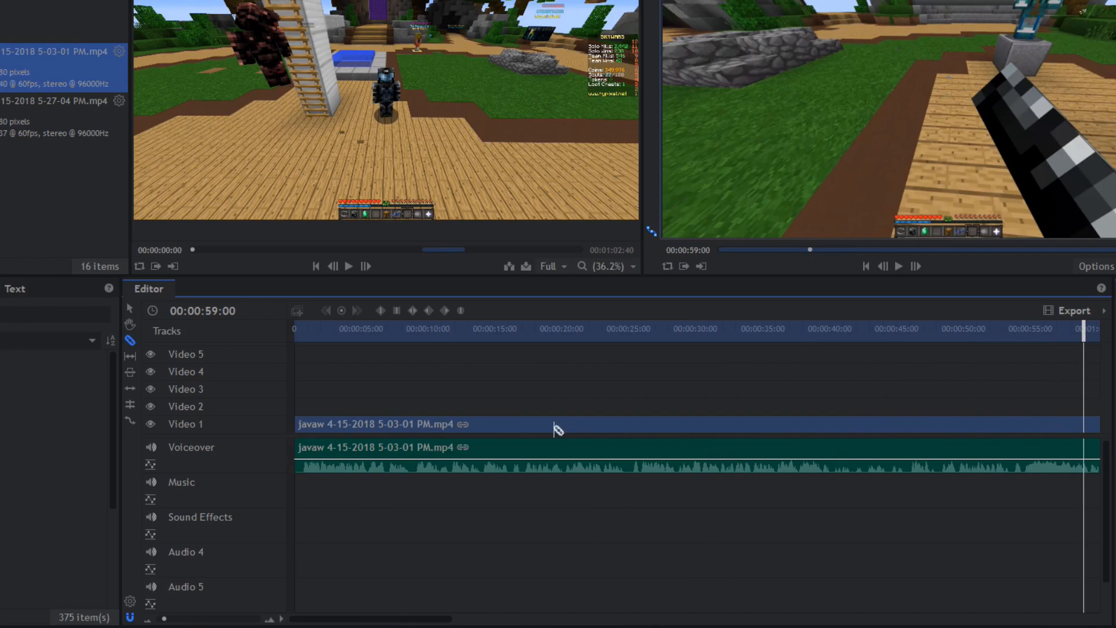
{"action": "left_click", "coordinate": [550, 423]}
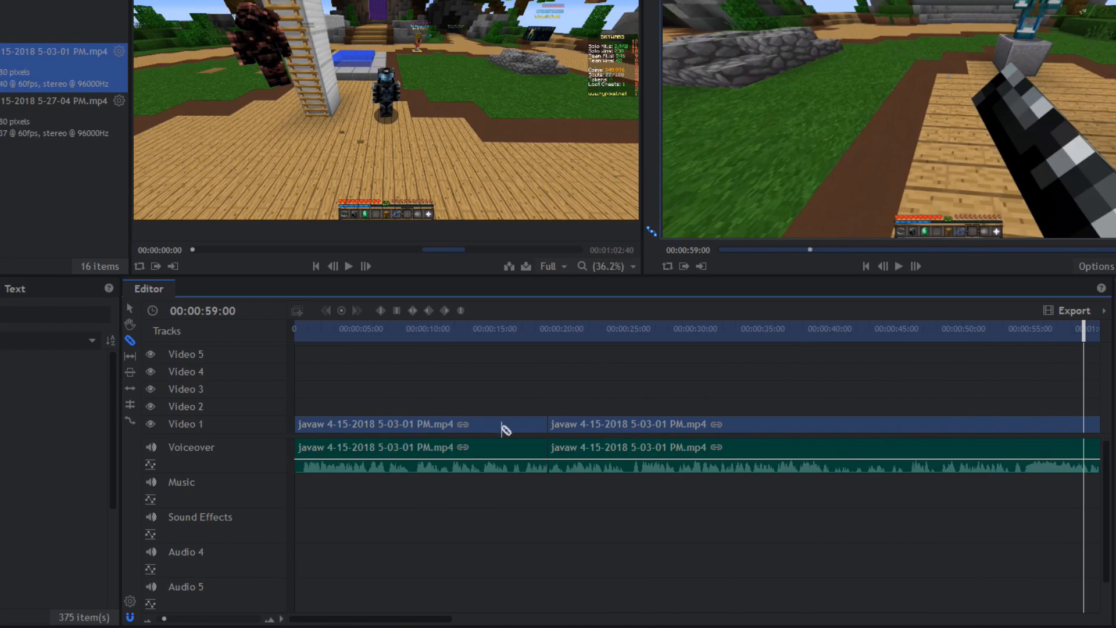
{"action": "left_click", "coordinate": [640, 423]}
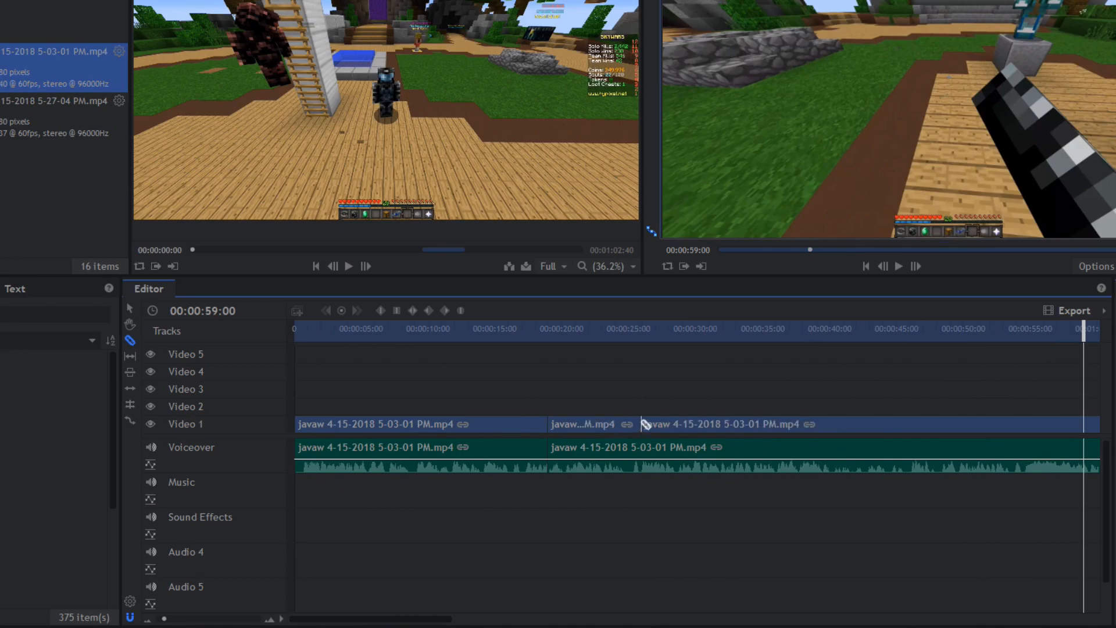
Ripple delete the short middle segment between the two cuts, and undo the deletion
{"action": "key", "text": "v"}
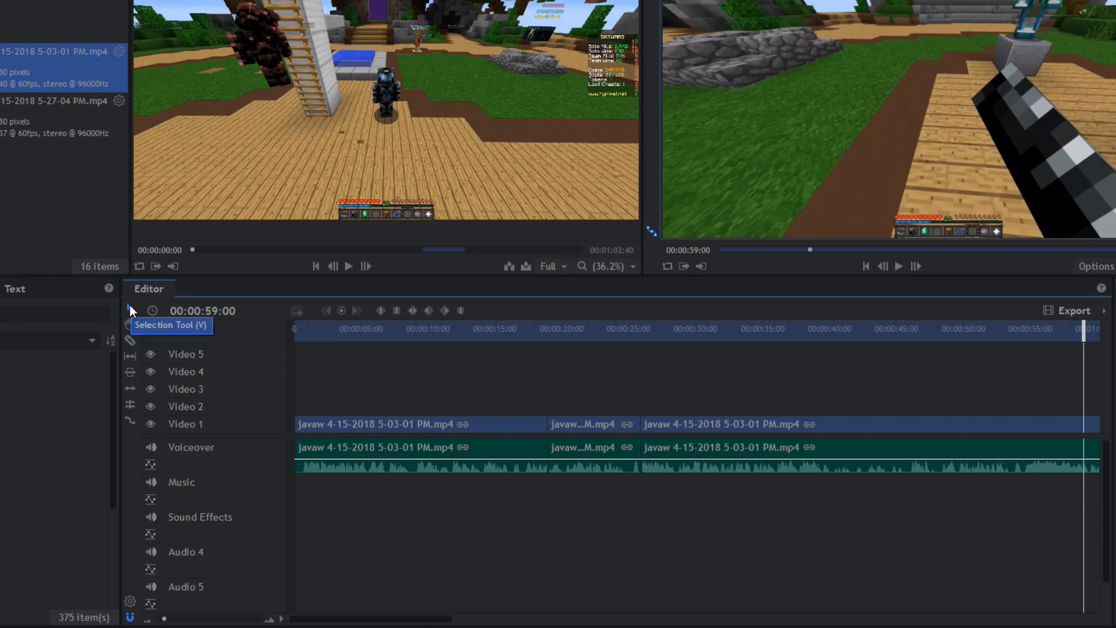
{"action": "right_click", "coordinate": [579, 429]}
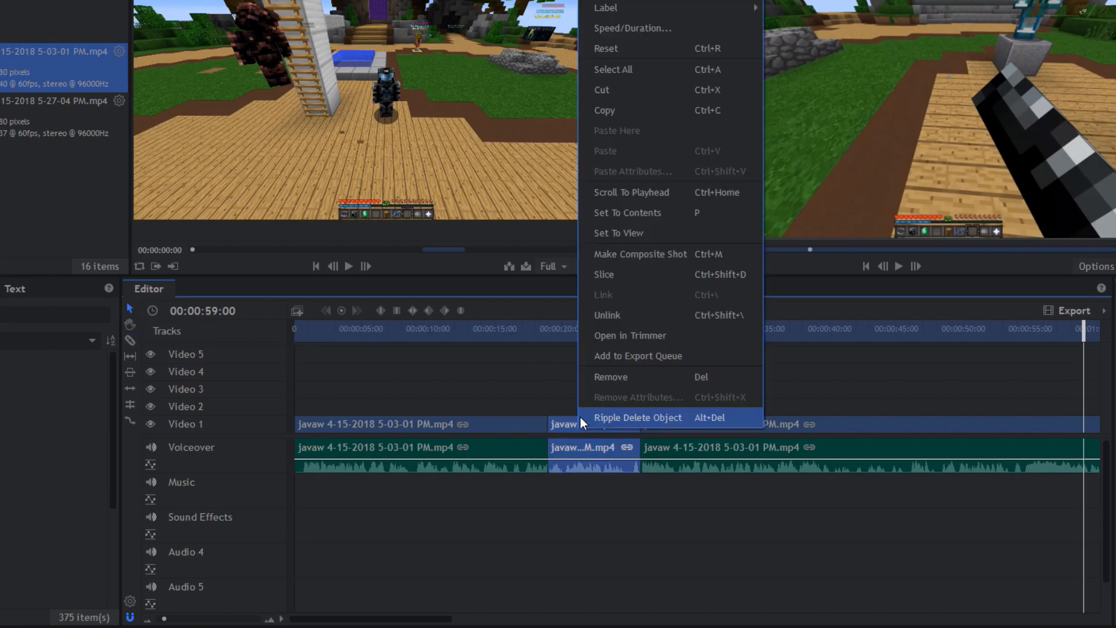
{"action": "left_click", "coordinate": [610, 416]}
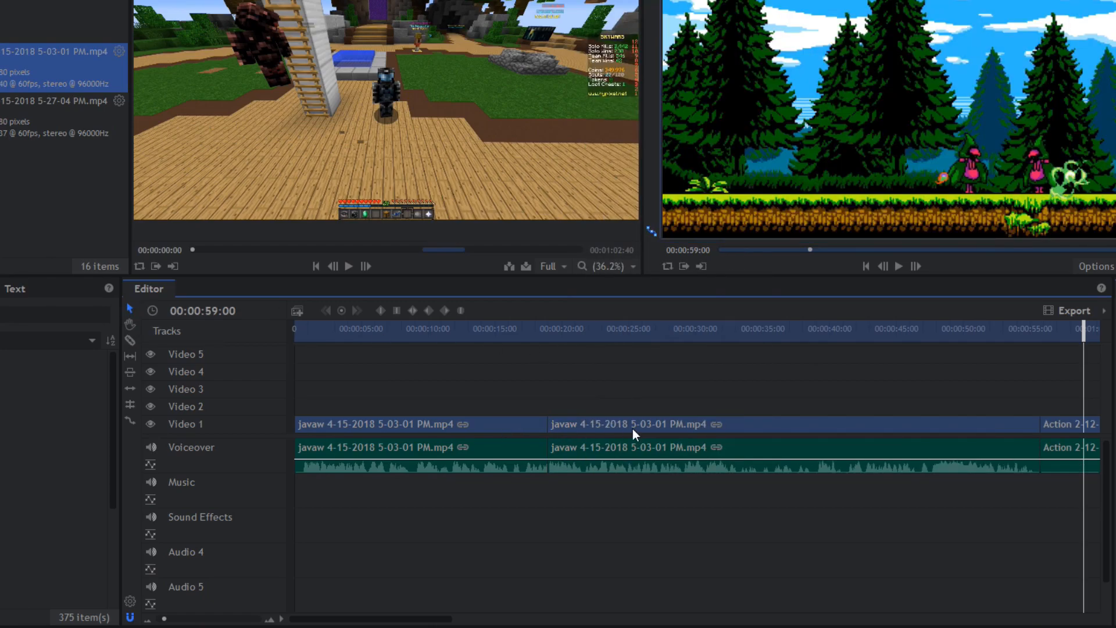
{"action": "left_click", "coordinate": [577, 425]}
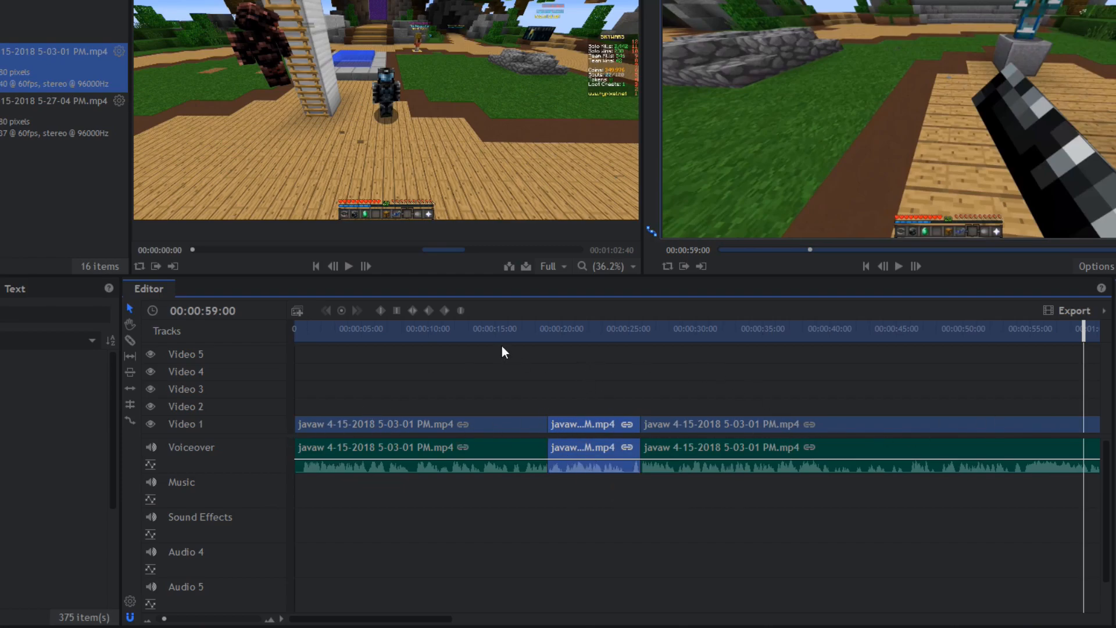
Play the timeline across the first cut, and undo both slices of the javaw clip
{"action": "left_click_drag", "start_coordinate": [533, 330], "coordinate": [542, 330]}
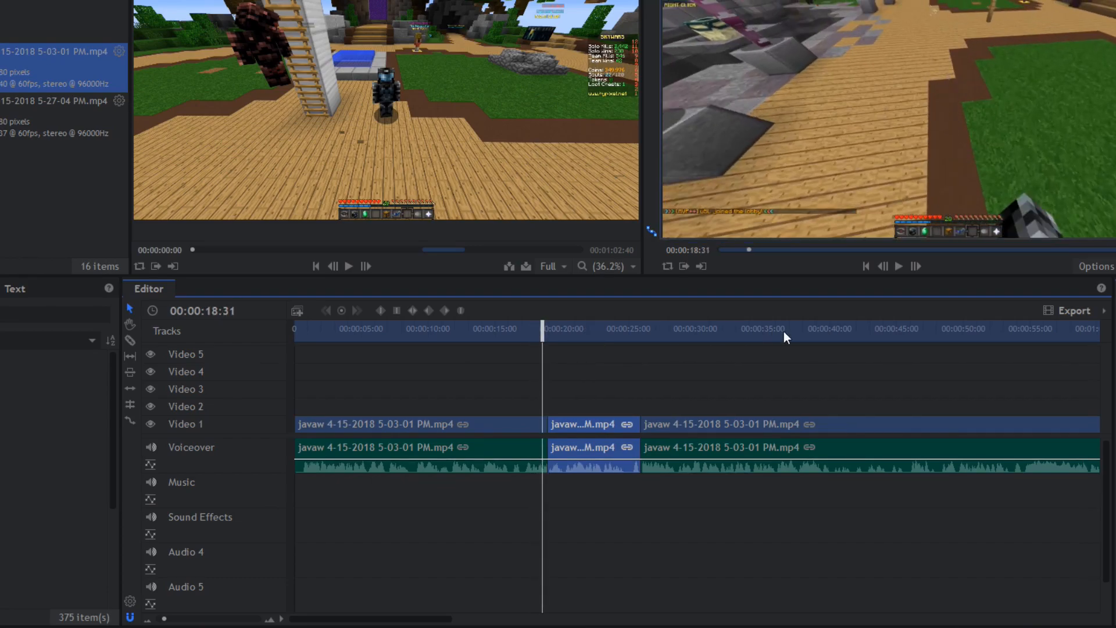
{"action": "left_click", "coordinate": [900, 267]}
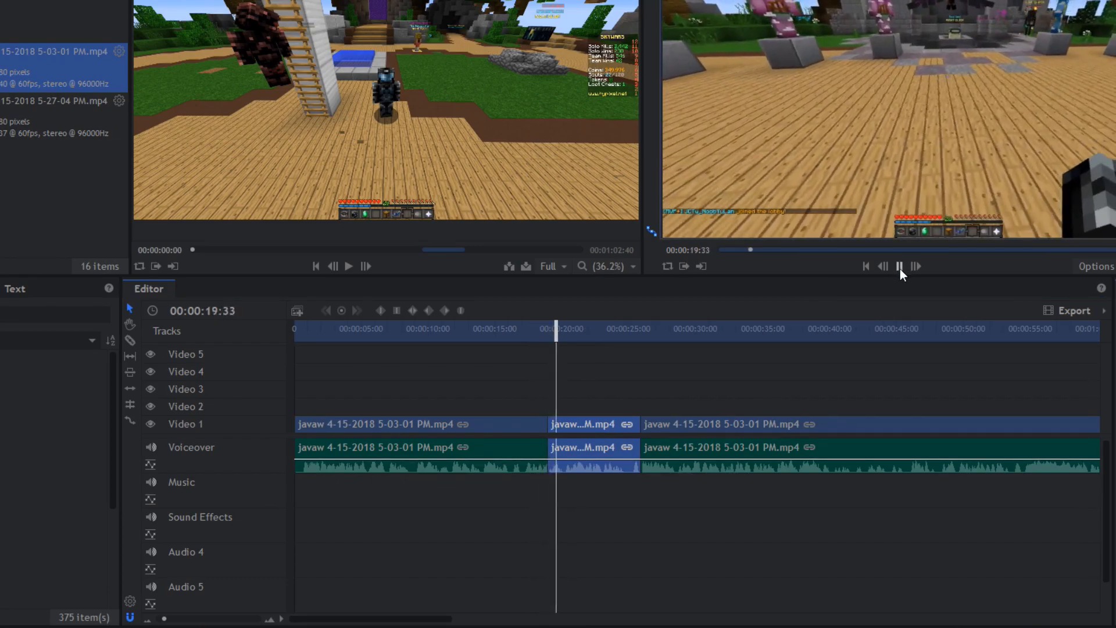
{"action": "left_click", "coordinate": [899, 266]}
{"action": "mouse_move", "coordinate": [540, 336]}
{"action": "left_mouse_down"}
{"action": "mouse_move", "coordinate": [567, 336]}
{"action": "mouse_move", "coordinate": [558, 336]}
{"action": "left_mouse_up"}
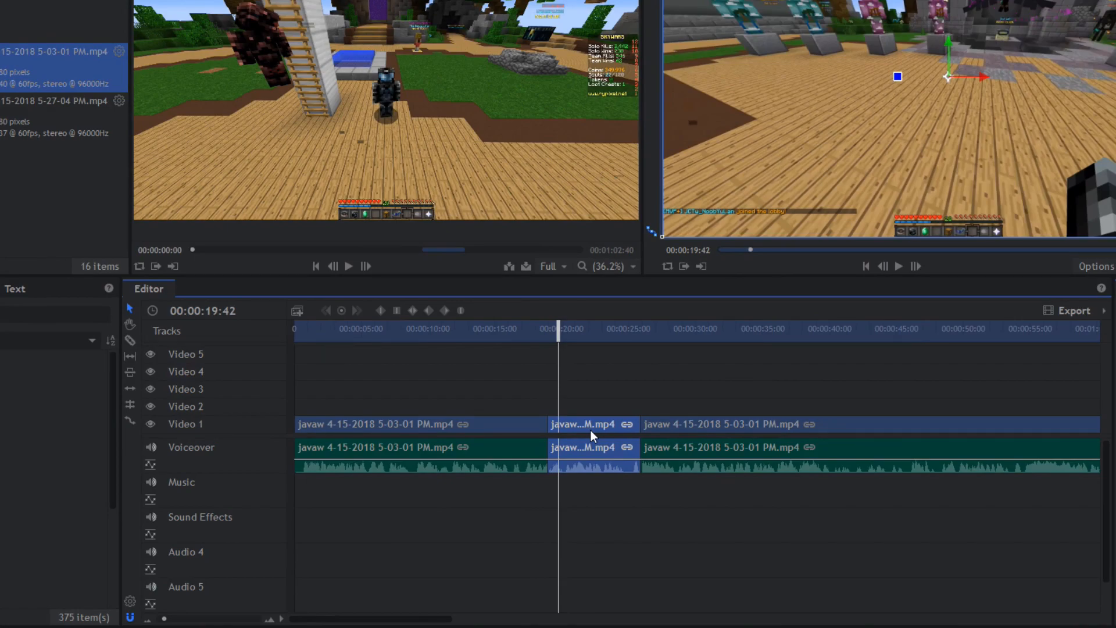
{"action": "key", "text": "ctrl+z"}
{"action": "key", "text": "ctrl+z"}
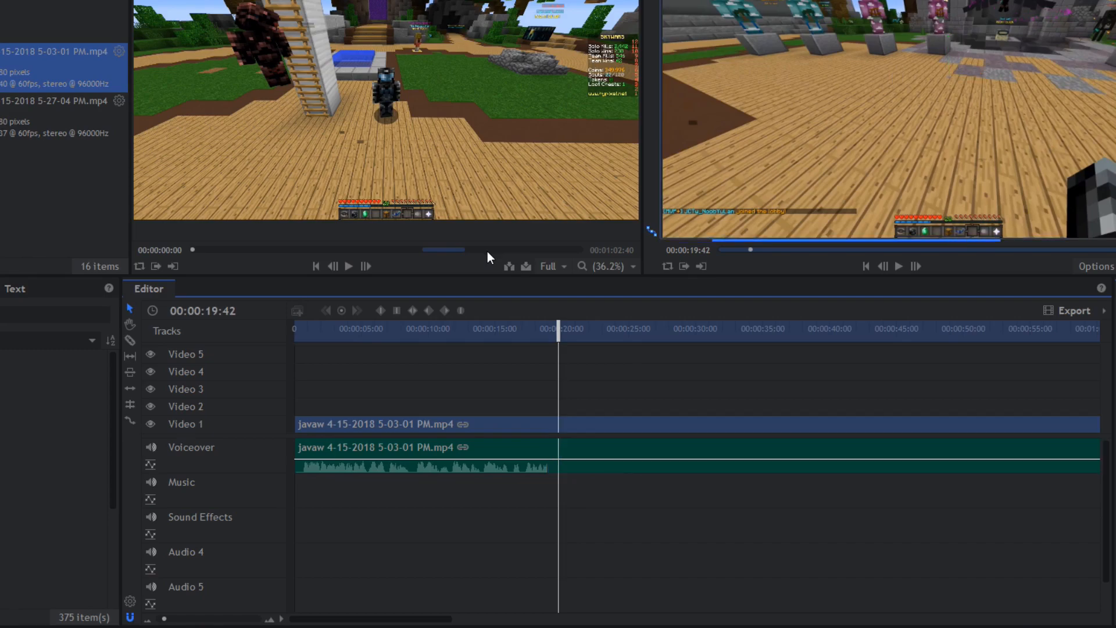
Set the playhead timecode to 00:00:20:00 and slice the javaw clip there
{"action": "left_click", "coordinate": [130, 340]}
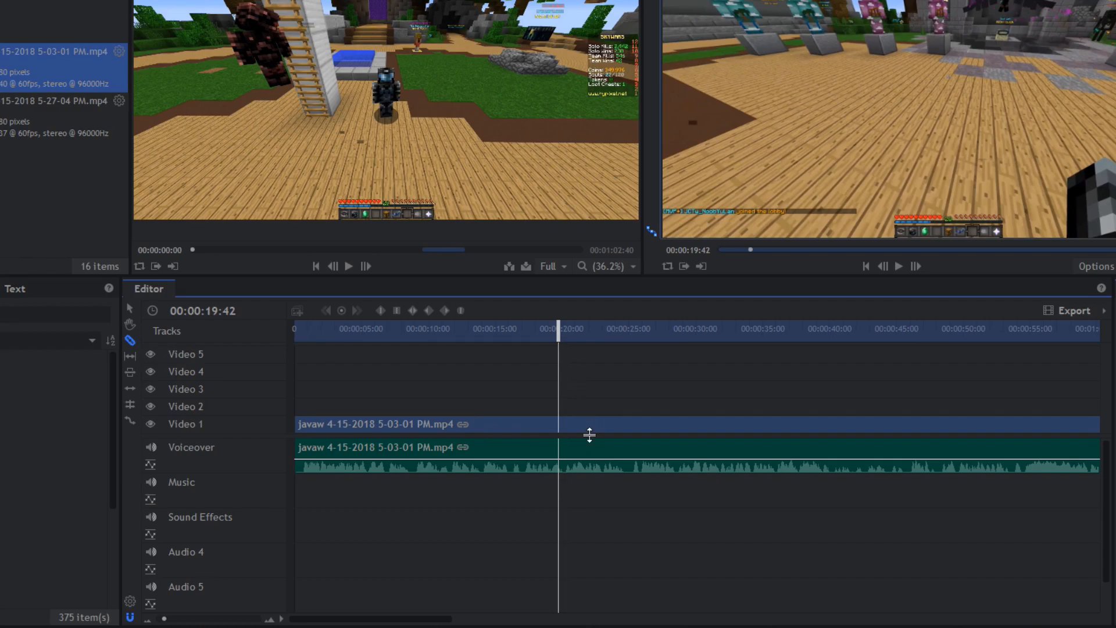
{"action": "left_click", "coordinate": [218, 312]}
{"action": "left_click", "coordinate": [217, 313]}
{"action": "key", "text": "Right"}
{"action": "key", "text": "Delete"}
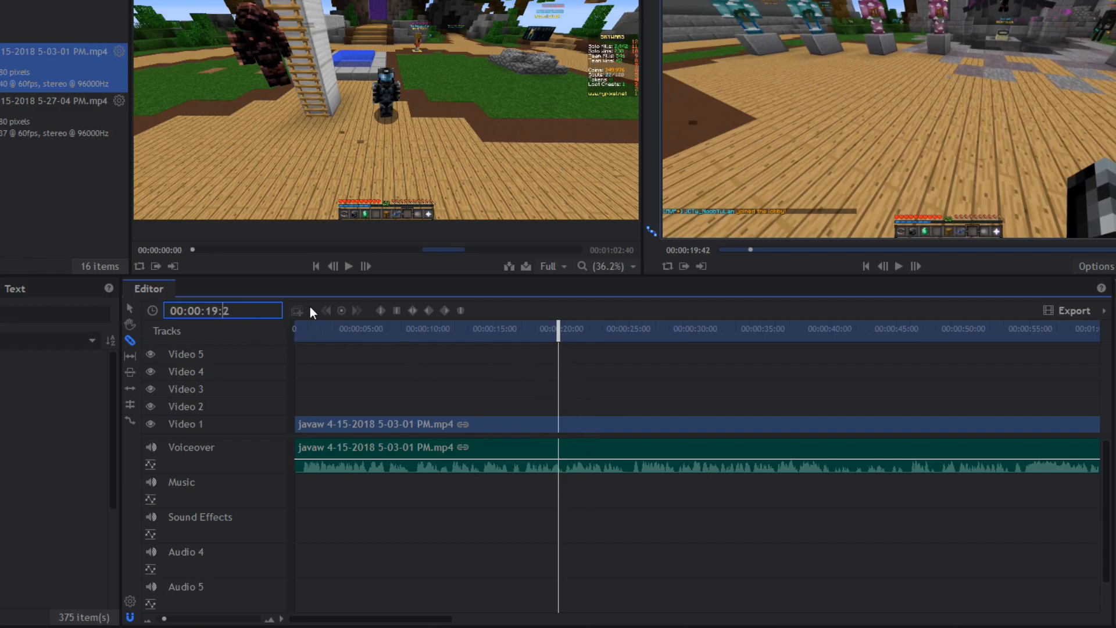
{"action": "key", "text": "Return"}
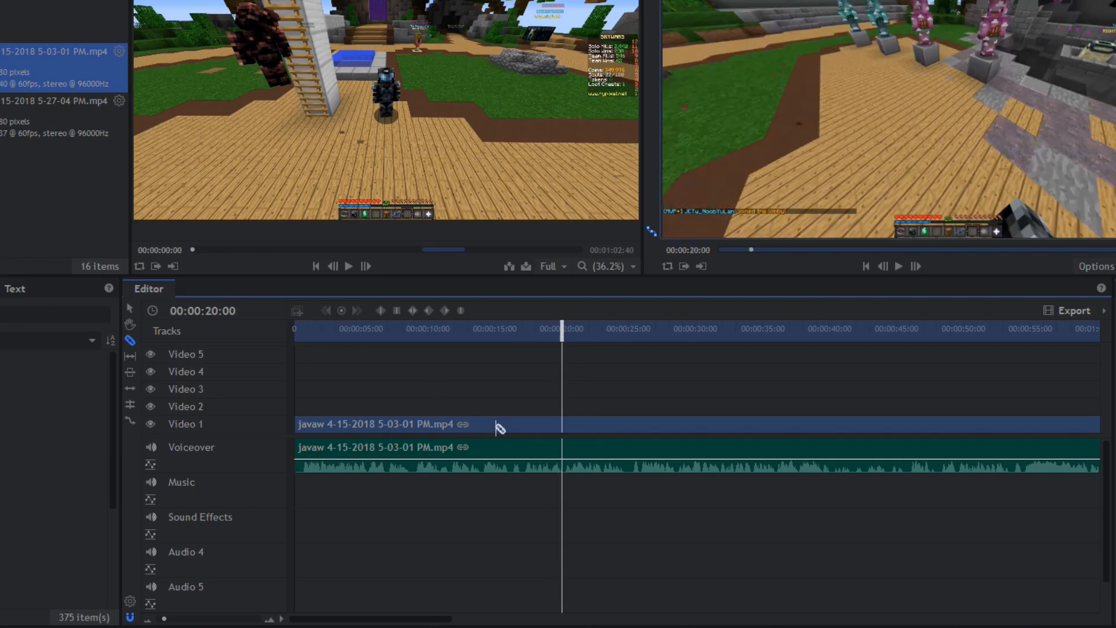
{"action": "left_click", "coordinate": [561, 424]}
Set the playhead timecode to 00:00:30:00 and make a second slice in the javaw clip there
{"action": "left_click", "coordinate": [212, 311]}
{"action": "left_click", "coordinate": [213, 311]}
{"action": "key", "text": "BackSpace"}
{"action": "type", "text": "3"}
{"action": "key", "text": "Return"}
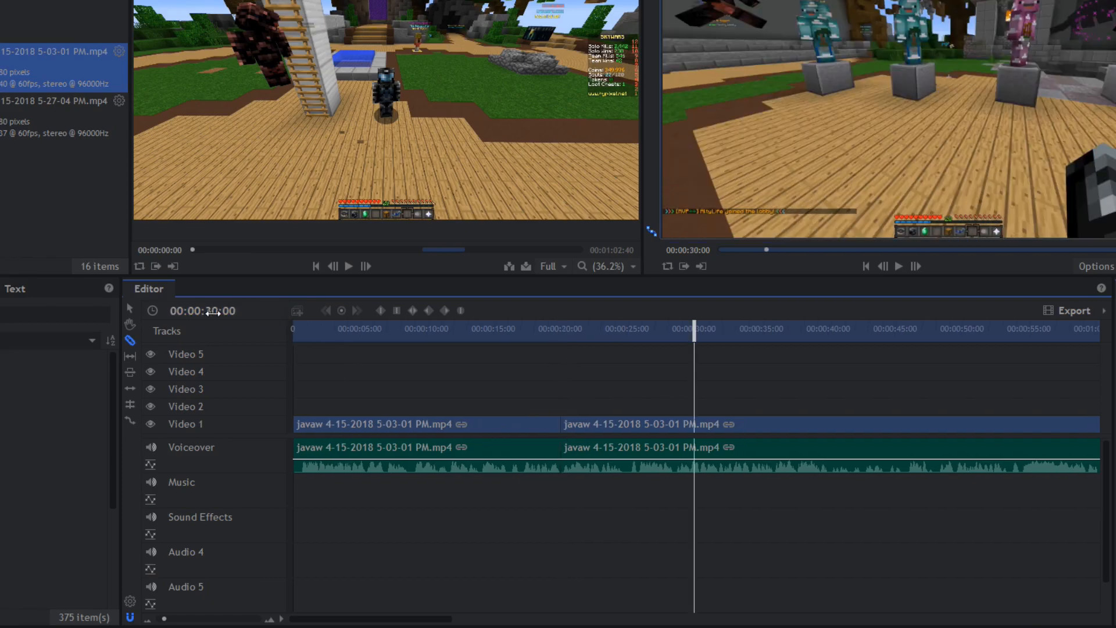
{"action": "left_click", "coordinate": [704, 427]}
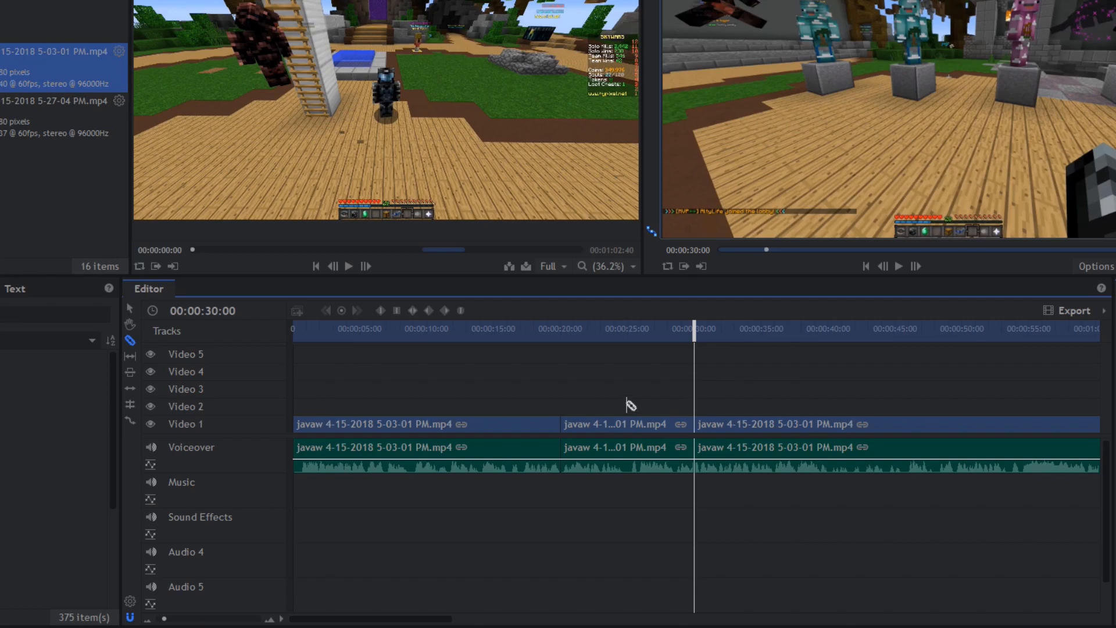
Undo the slices at 20 and 30 seconds and return to the Selection tool
{"action": "key", "text": "ctrl+z"}
{"action": "key", "text": "ctrl+z"}
{"action": "key", "text": "v"}
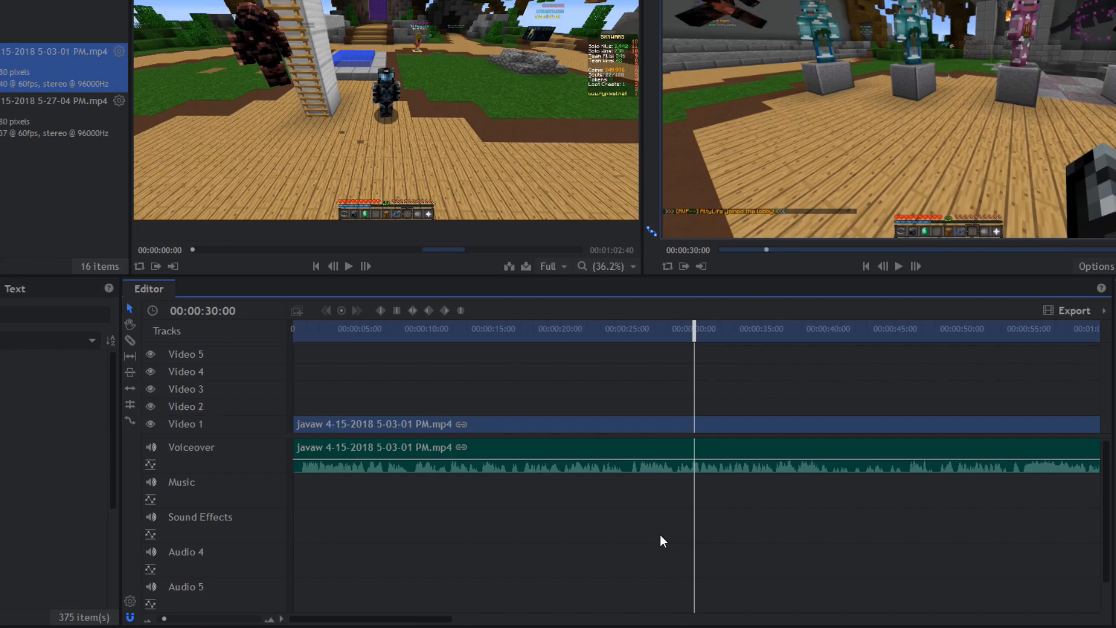
Shorten the javaw clip from its end with a ripple edit, undo it, and return to the Selection tool
{"action": "scroll", "coordinate": [534, 531], "scroll_direction": "down", "scroll_amount": 3}
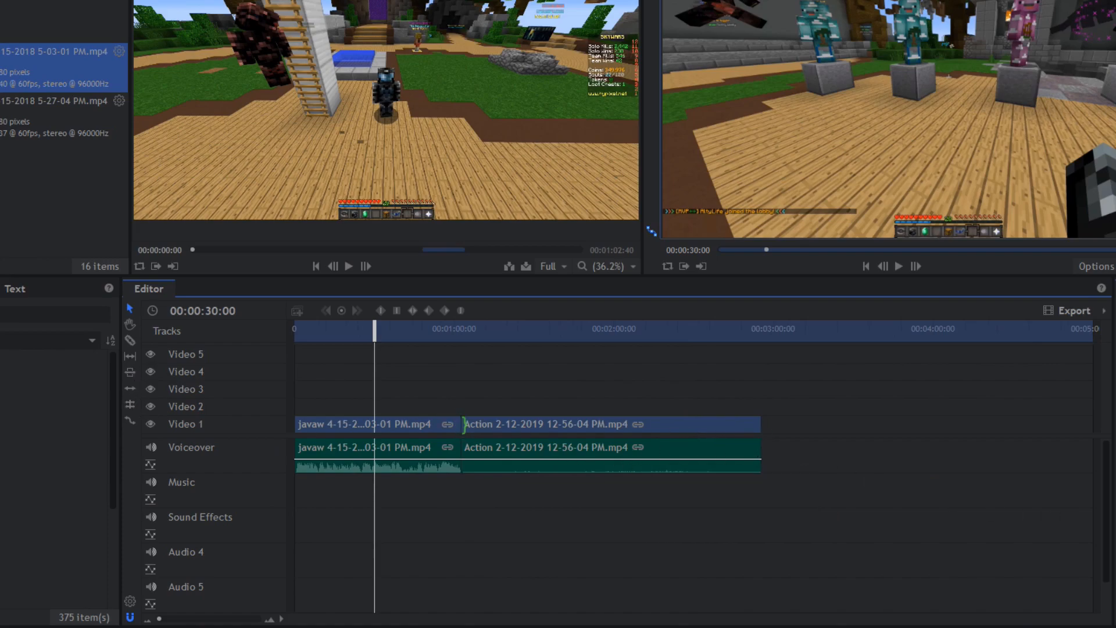
{"action": "mouse_move", "coordinate": [462, 424]}
{"action": "left_mouse_down"}
{"action": "mouse_move", "coordinate": [412, 424]}
{"action": "mouse_move", "coordinate": [462, 424]}
{"action": "left_mouse_up"}
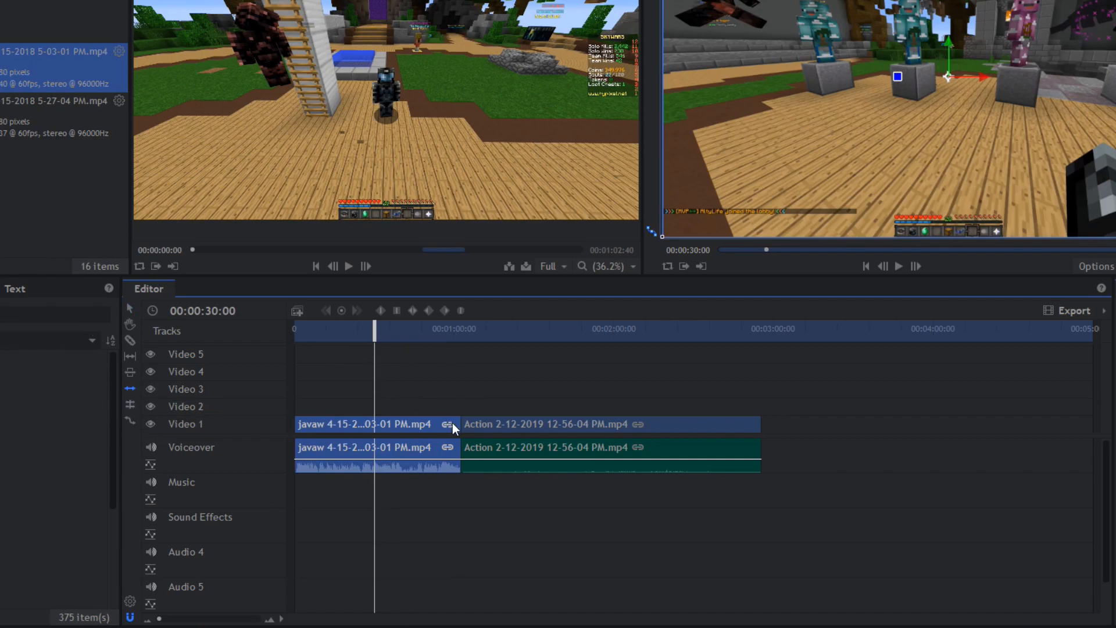
{"action": "left_click_drag", "start_coordinate": [460, 424], "coordinate": [392, 424]}
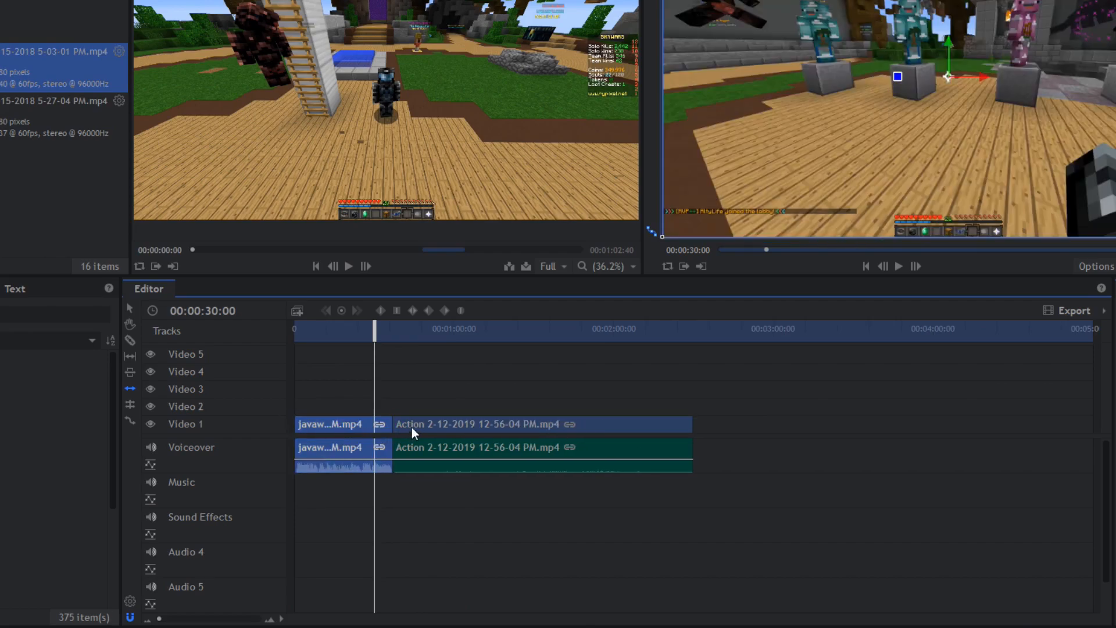
{"action": "key", "text": "v"}
{"action": "key", "text": "ctrl+z"}
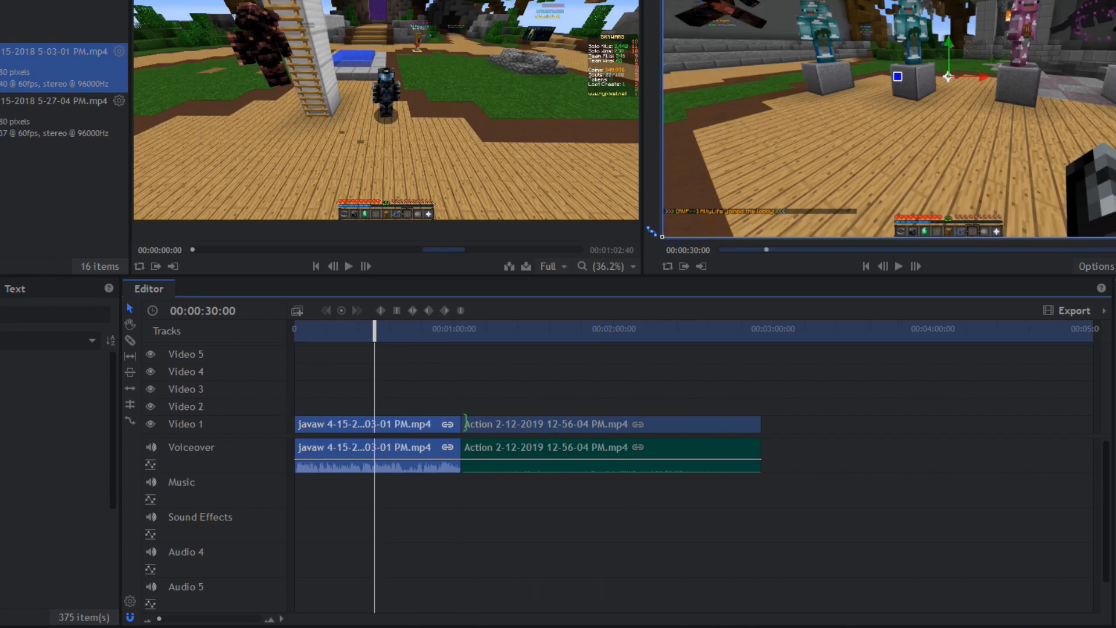
Compare trimming the javaw clip and closing the gap manually with ripple editing the same join, undoing each edit
{"action": "left_click_drag", "start_coordinate": [461, 423], "coordinate": [407, 424]}
{"action": "left_click_drag", "start_coordinate": [536, 421], "coordinate": [482, 425]}
{"action": "key", "text": "ctrl+z"}
{"action": "key", "text": "ctrl+z"}
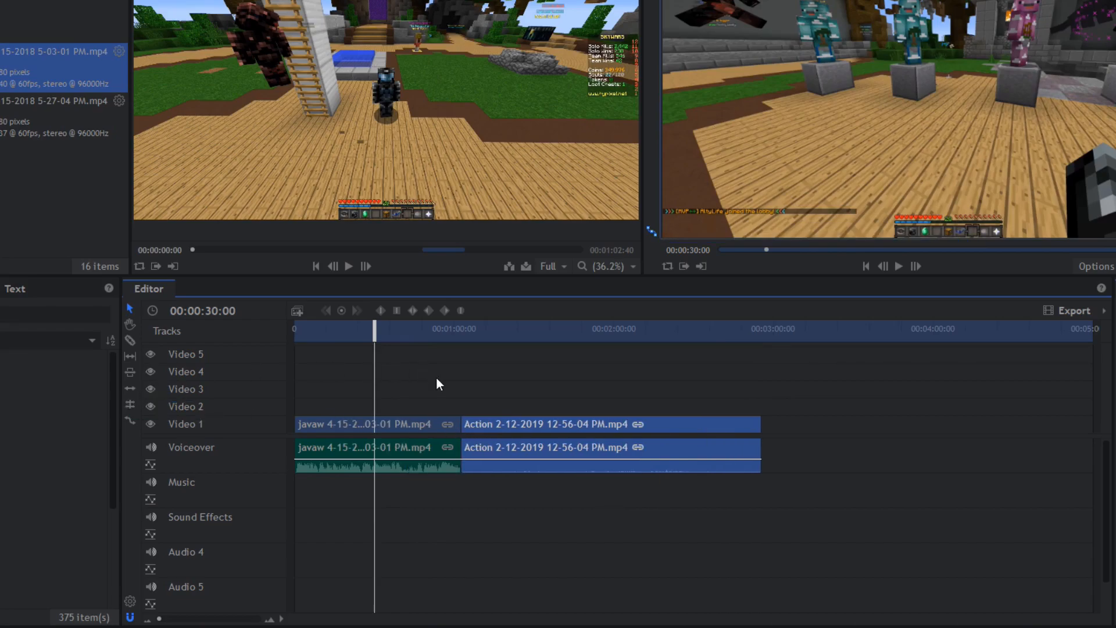
{"action": "left_click_drag", "start_coordinate": [462, 415], "coordinate": [403, 419]}
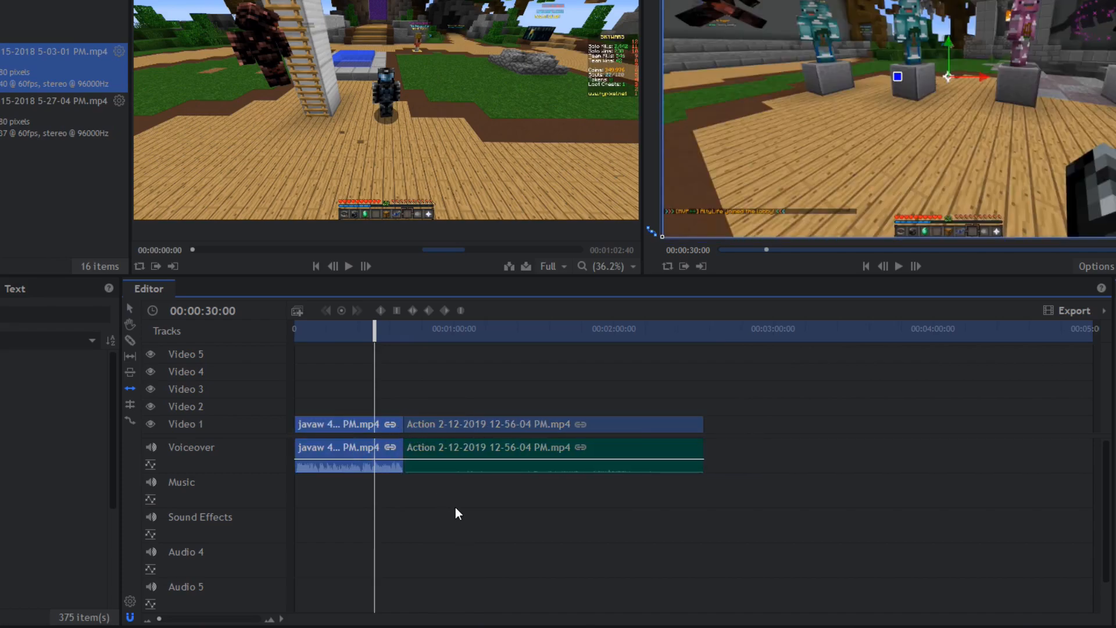
{"action": "key", "text": "ctrl+z"}
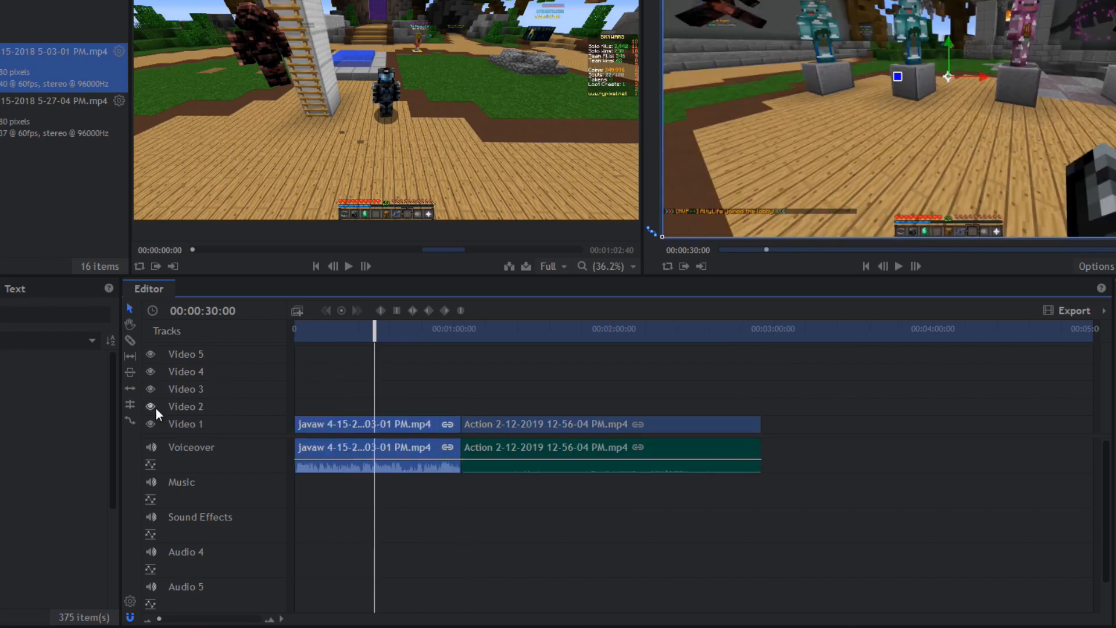
Rate-stretch the javaw clip to end at 00:00:30:00, play it from the start, and undo the speed change
{"action": "left_click", "coordinate": [127, 424]}
{"action": "left_click_drag", "start_coordinate": [461, 425], "coordinate": [361, 426]}
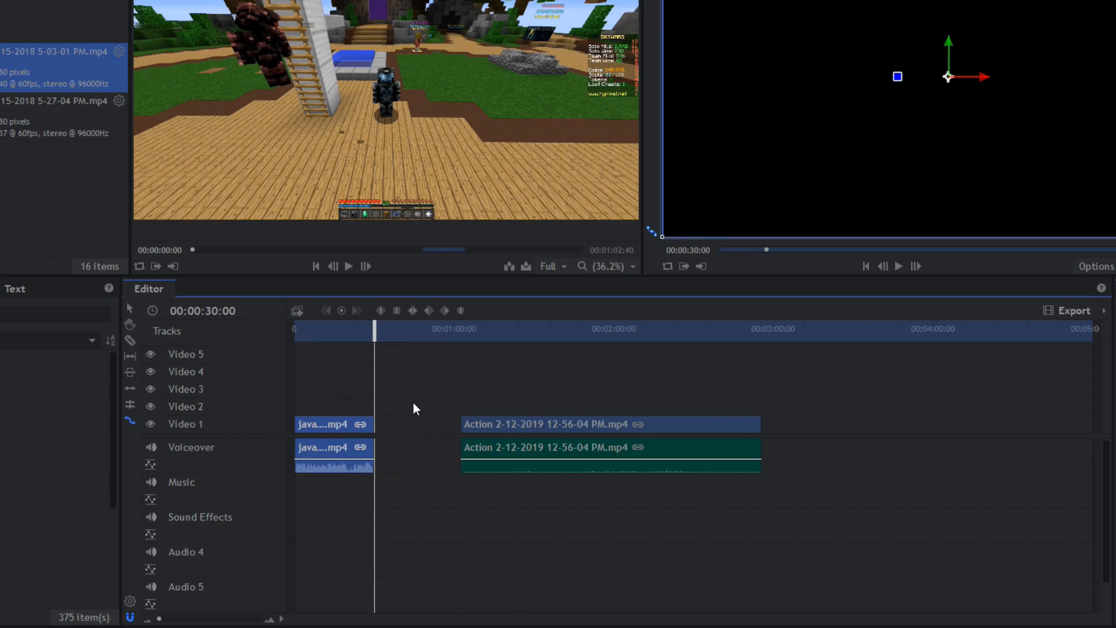
{"action": "left_click_drag", "start_coordinate": [348, 330], "coordinate": [295, 329]}
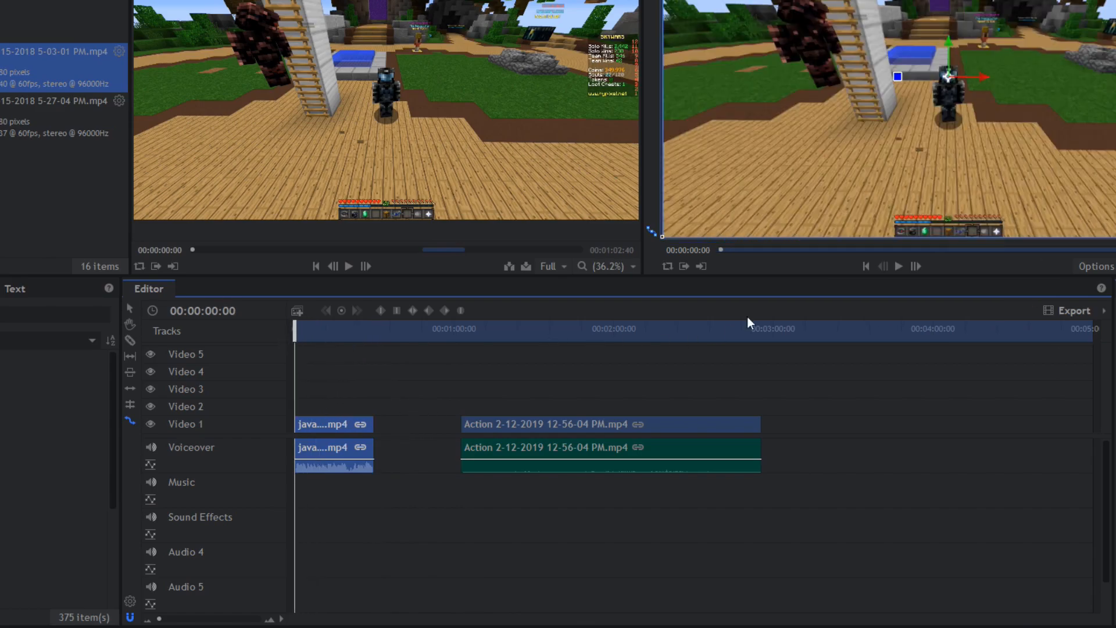
{"action": "left_click", "coordinate": [898, 265]}
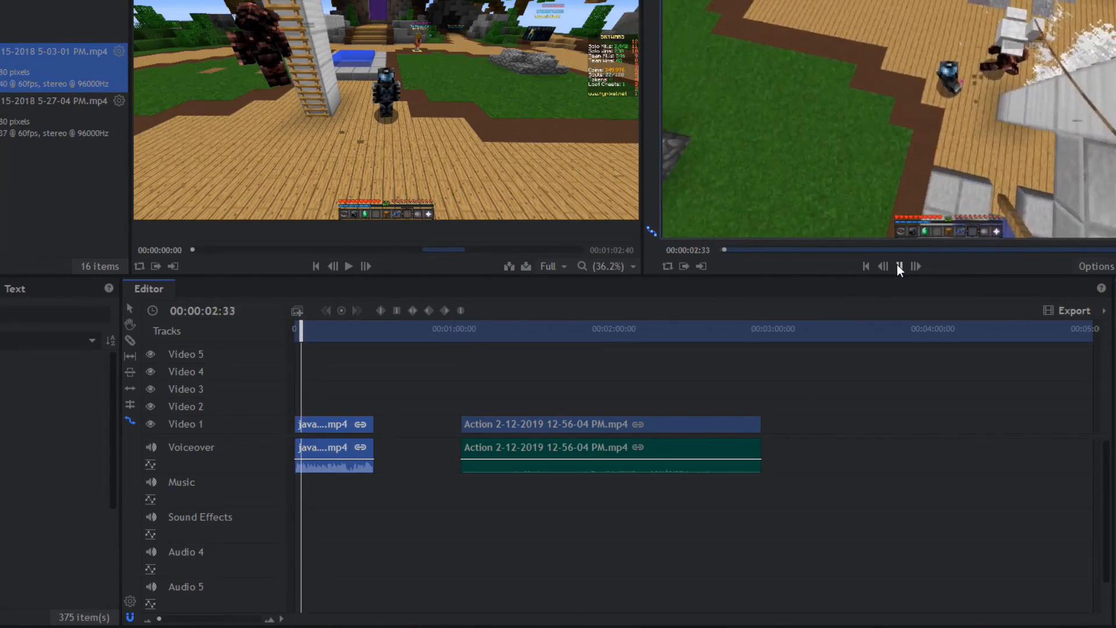
{"action": "left_click", "coordinate": [899, 266]}
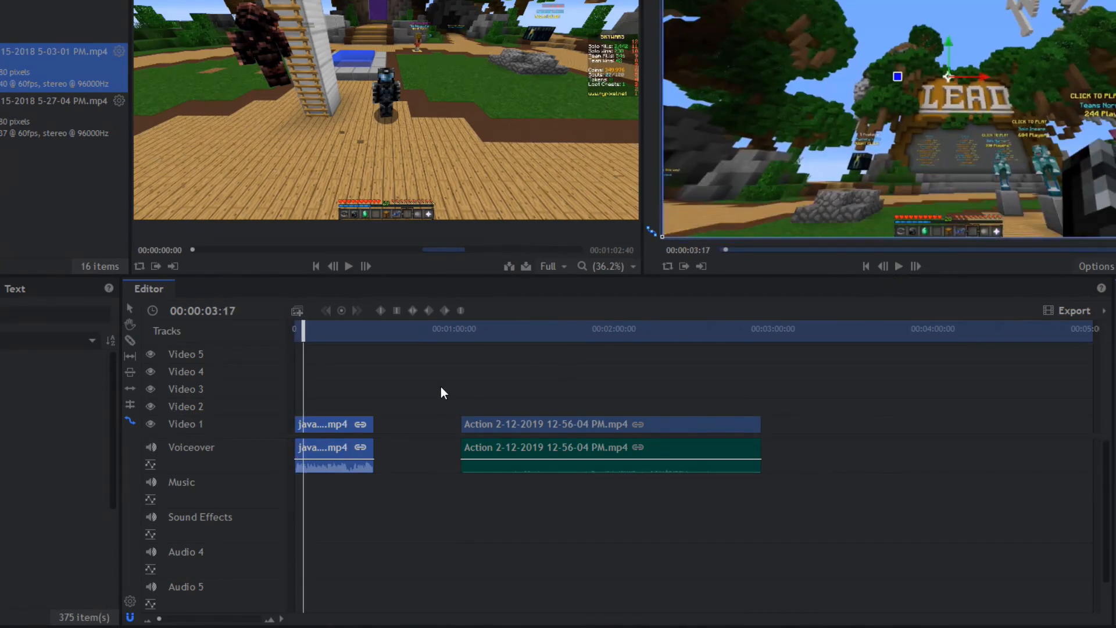
{"action": "key", "text": "ctrl+z"}
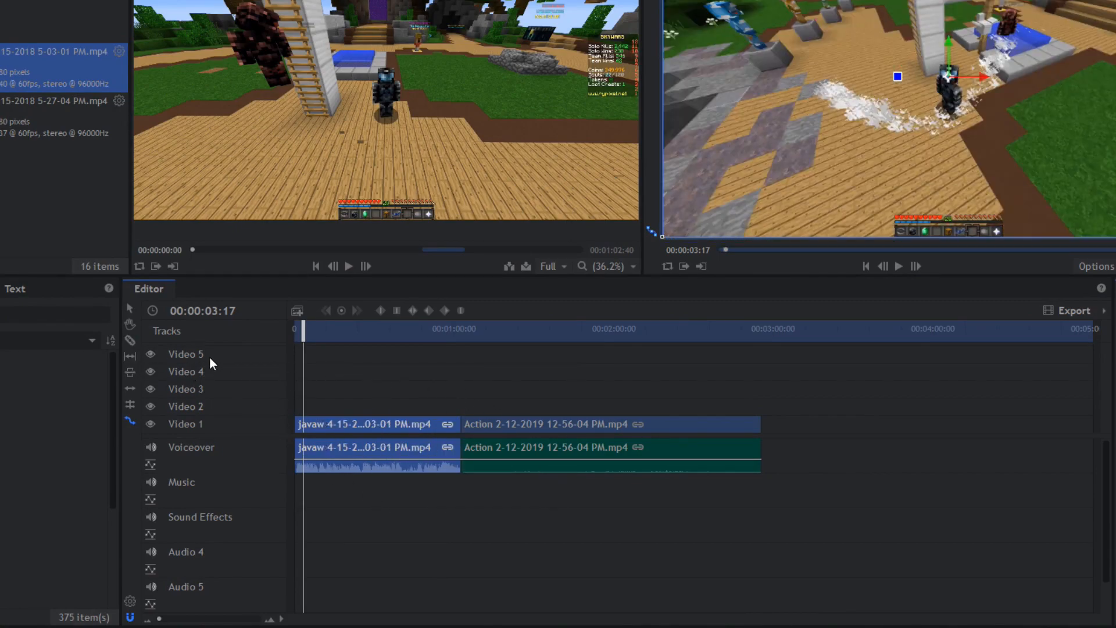
{"action": "left_click", "coordinate": [488, 389]}
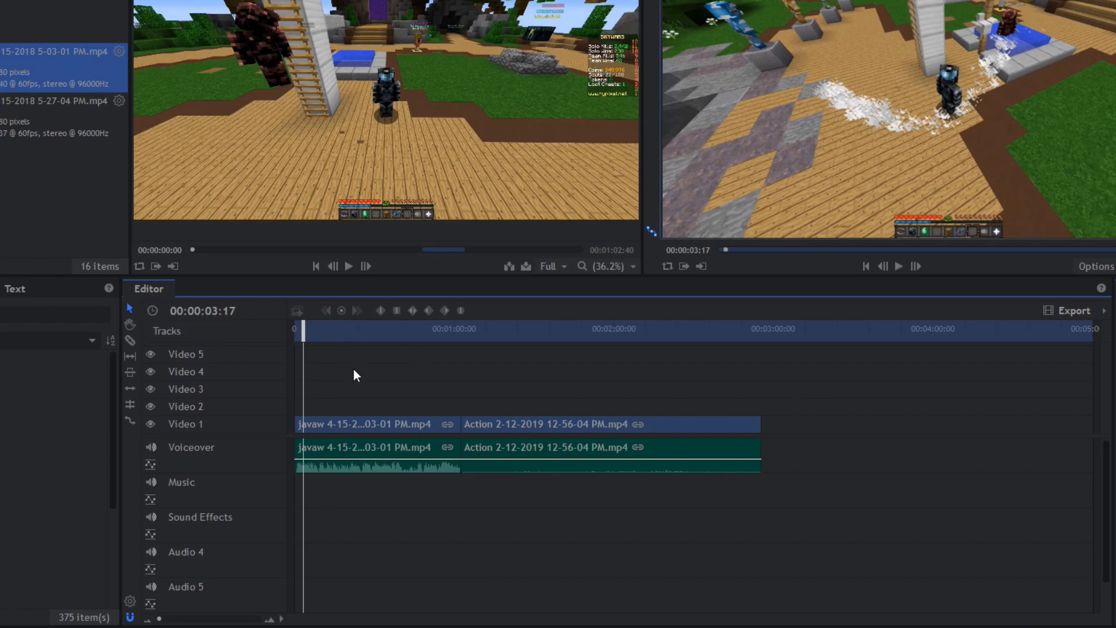
Move the playhead to 00:00:09:00 and review the Editor section of the project settings
{"action": "left_click_drag", "start_coordinate": [346, 345], "coordinate": [321, 309]}
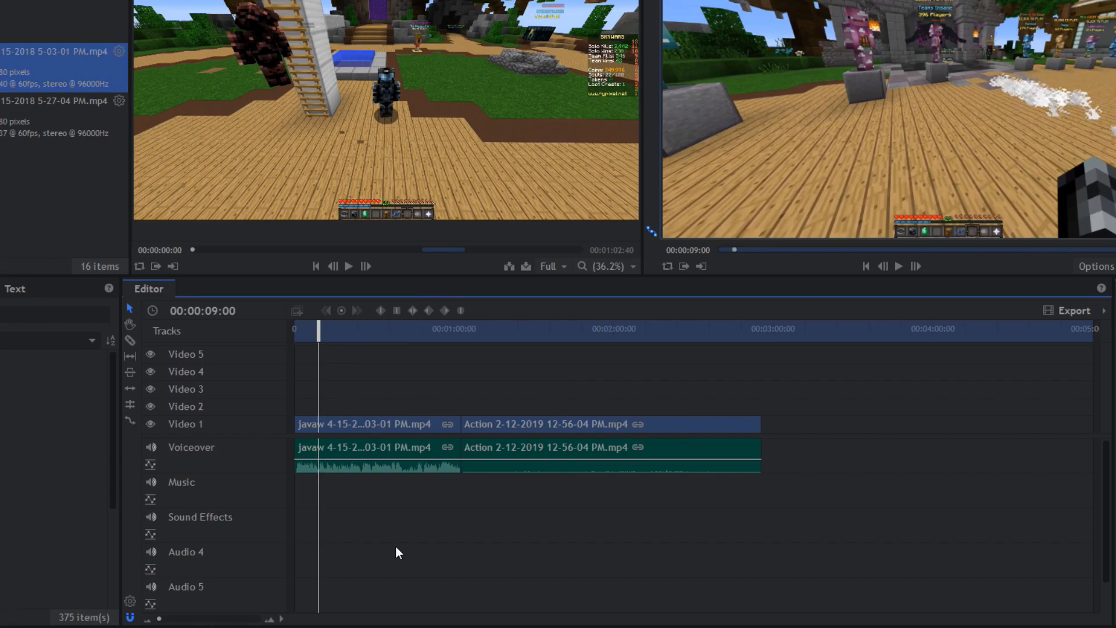
{"action": "left_click", "coordinate": [134, 602]}
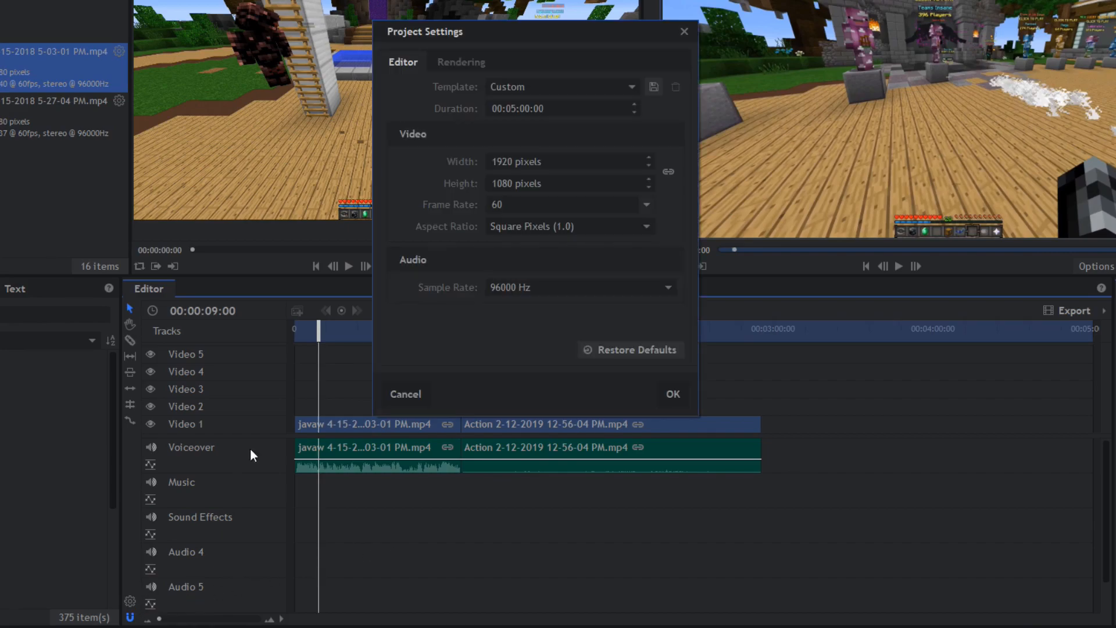
{"action": "left_click", "coordinate": [678, 398]}
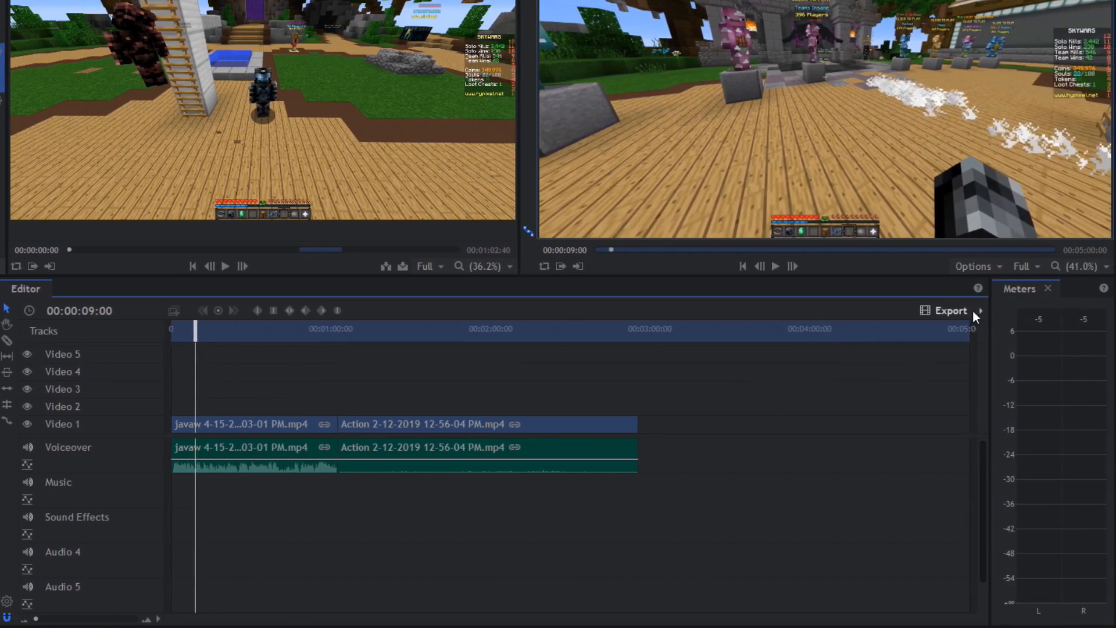
Review the Editor timeline's export choices for the In-Out Area and Contents
{"action": "left_click", "coordinate": [1104, 310]}
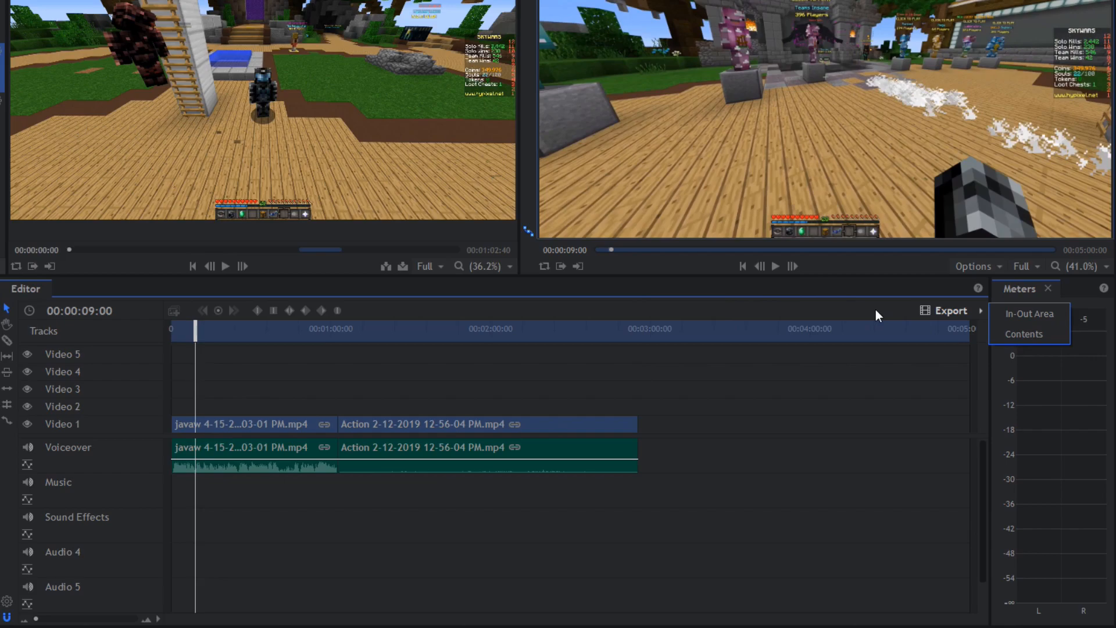
{"action": "scroll", "coordinate": [263, 367], "scroll_direction": "down", "scroll_amount": 1}
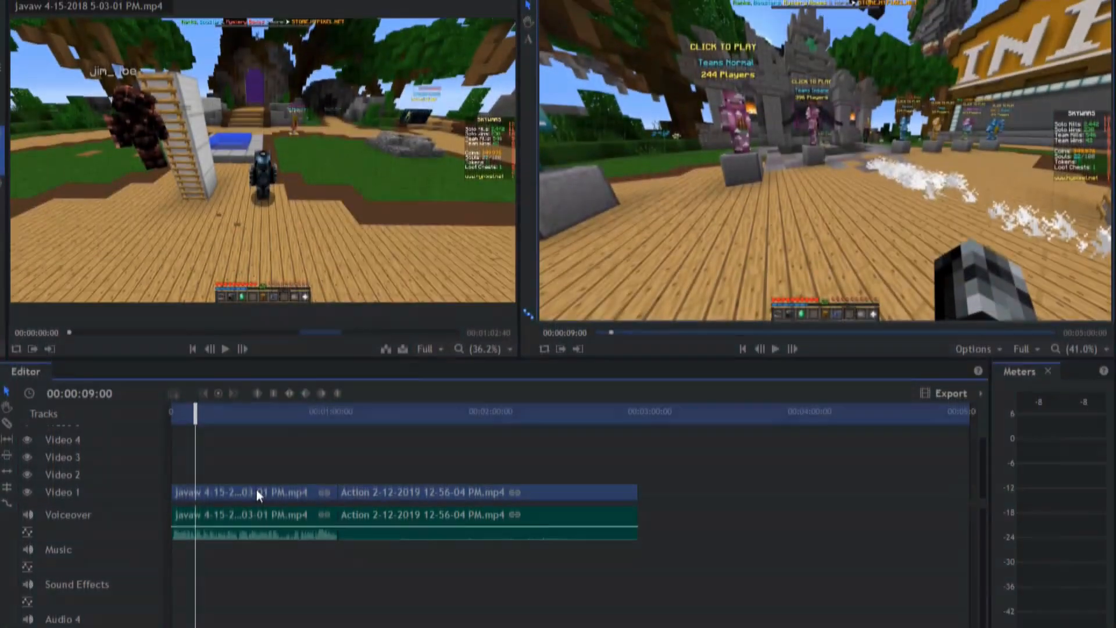
Compare removing the javaw clip from the timeline with ripple-deleting it, undoing each deletion
{"action": "right_click", "coordinate": [257, 409]}
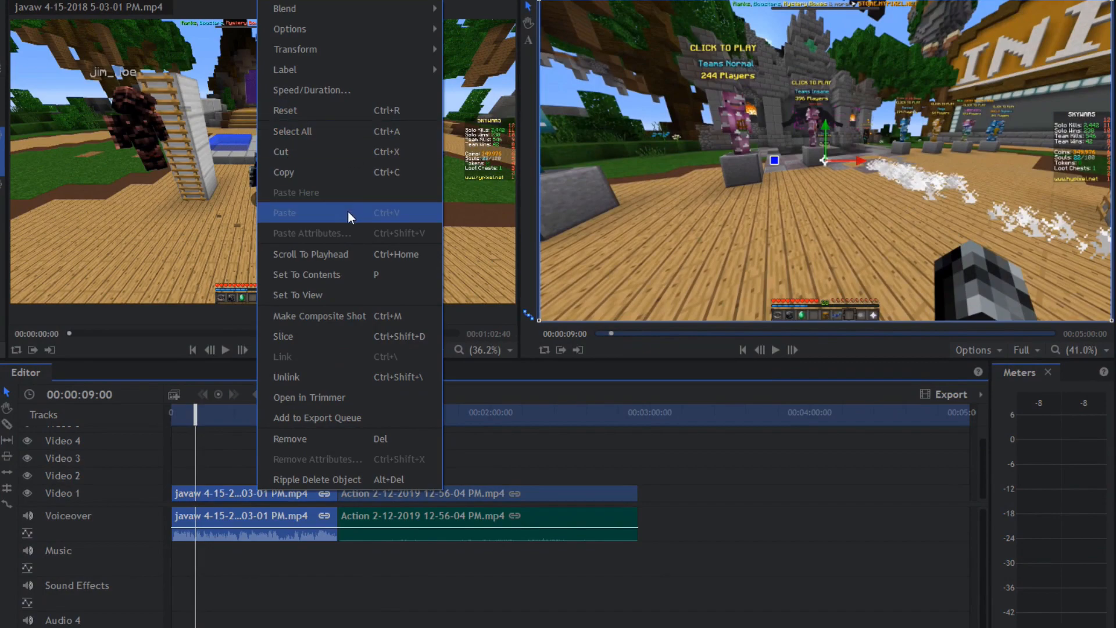
{"action": "left_click", "coordinate": [326, 447]}
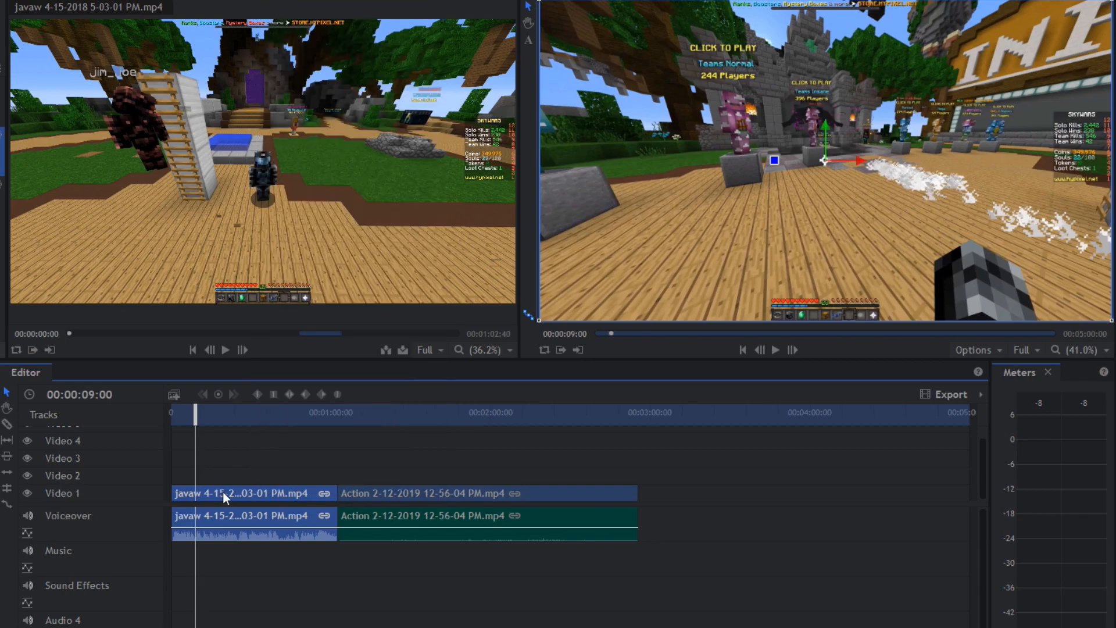
{"action": "key", "text": "ctrl+z"}
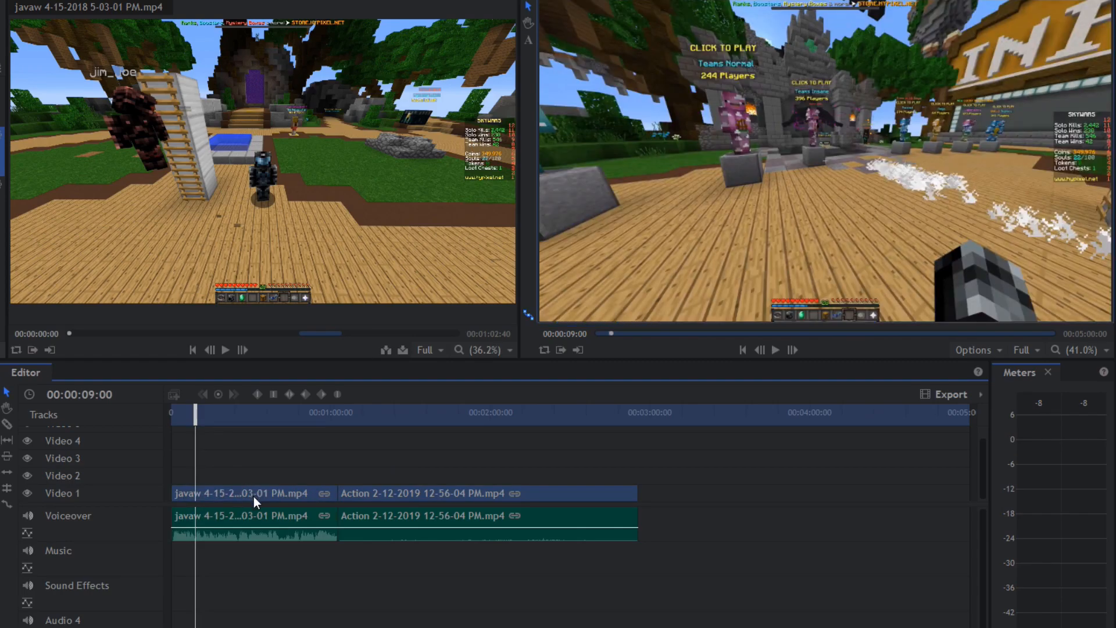
{"action": "right_click", "coordinate": [245, 498]}
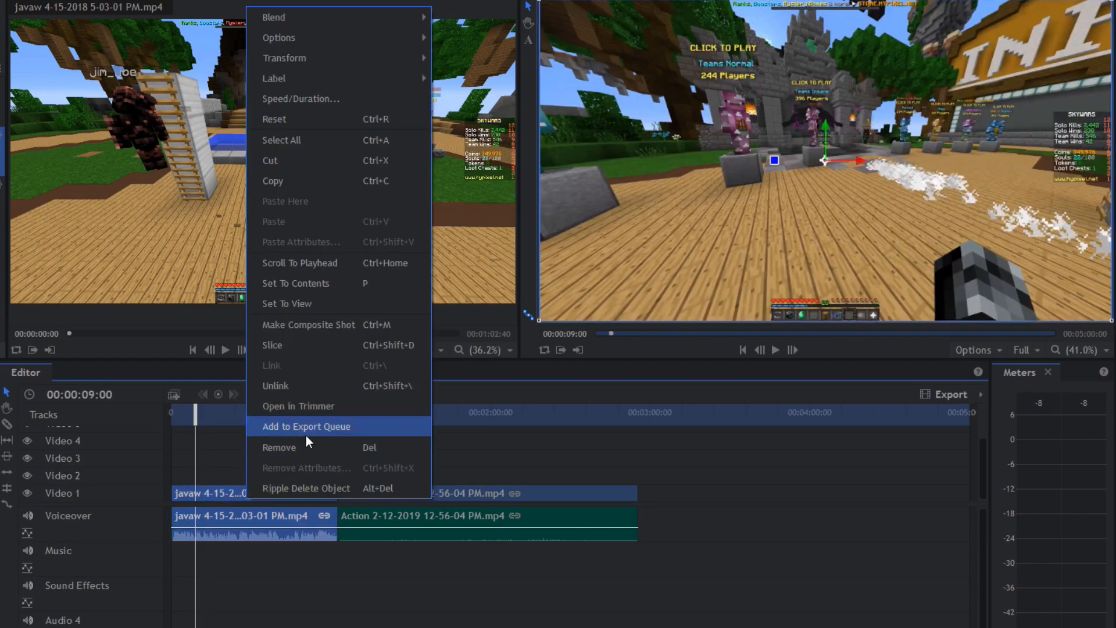
{"action": "left_click", "coordinate": [335, 488]}
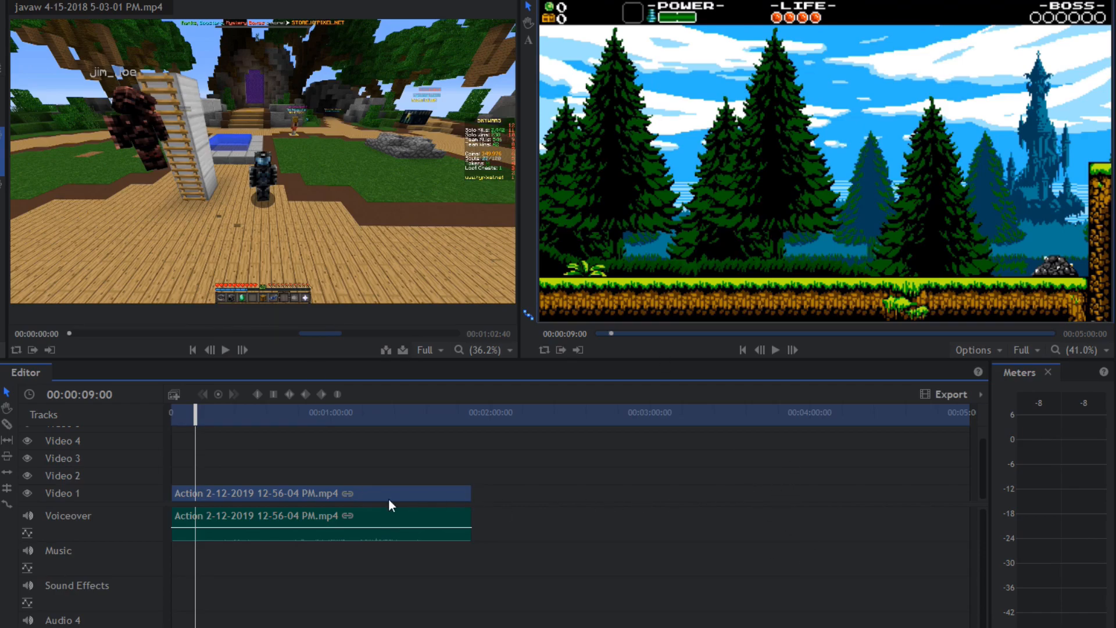
{"action": "key", "text": "ctrl+z"}
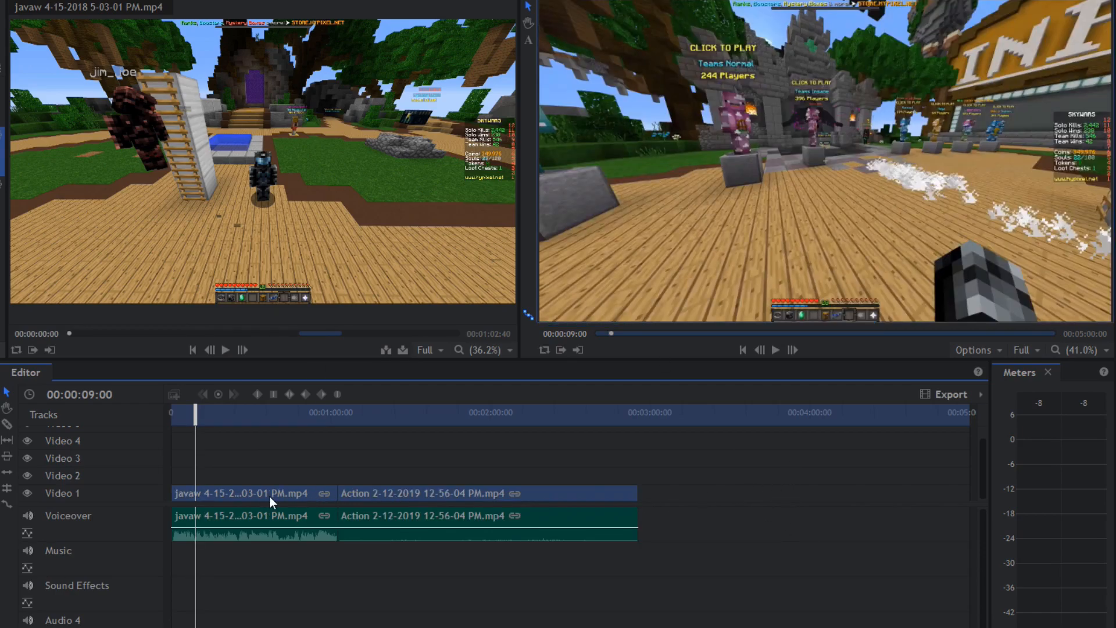
Unlink the javaw clip's video and audio, select each part separately, and undo the unlinking
{"action": "right_click", "coordinate": [270, 495]}
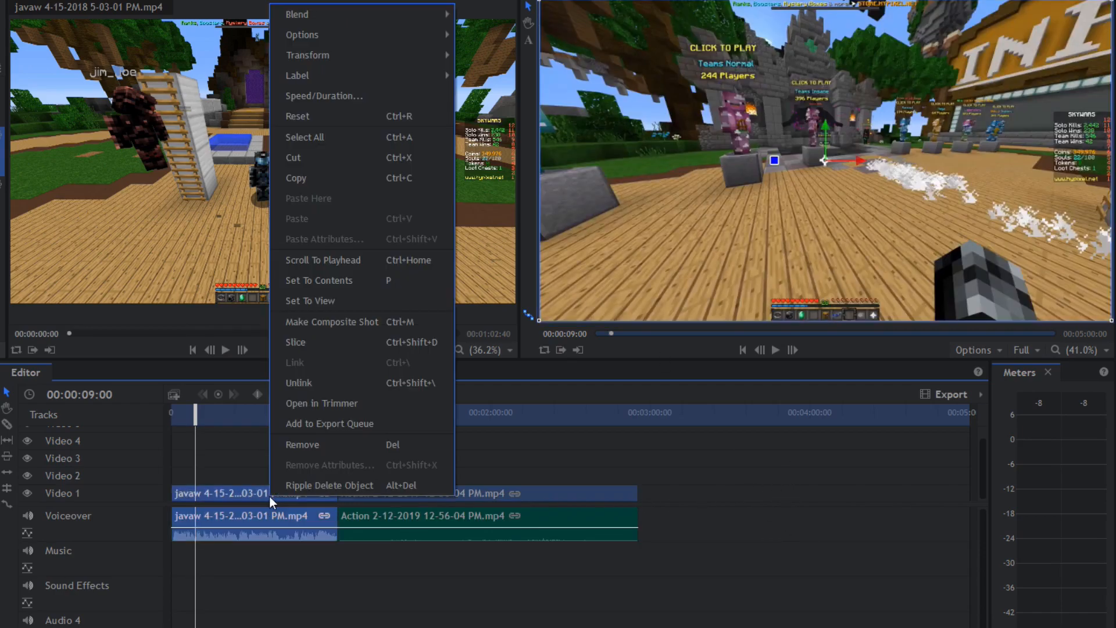
{"action": "left_click", "coordinate": [357, 385]}
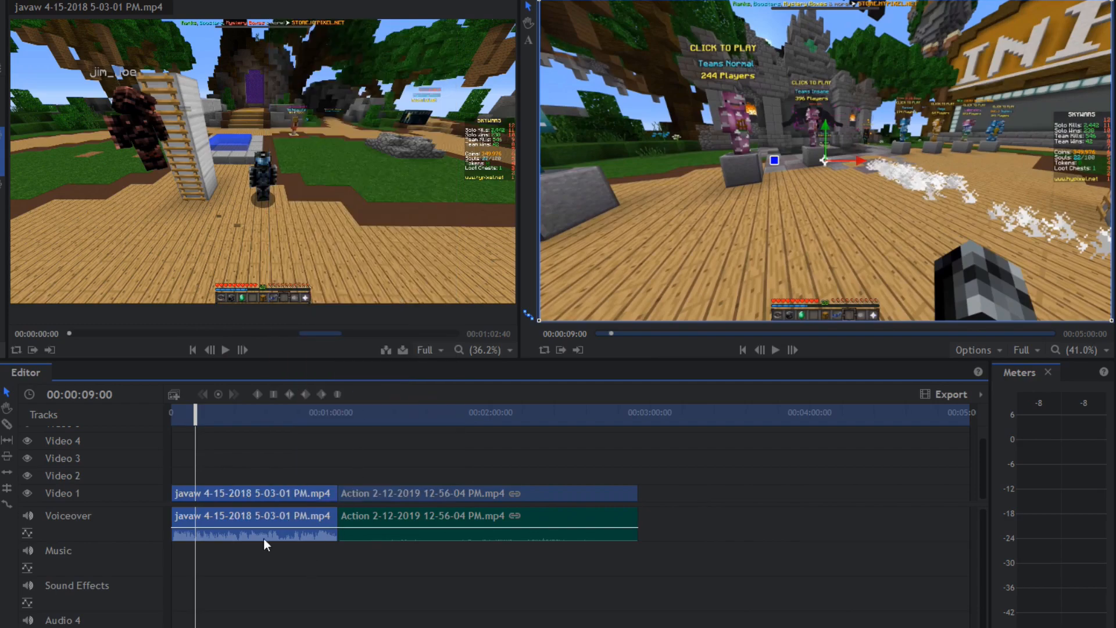
{"action": "left_click", "coordinate": [239, 494]}
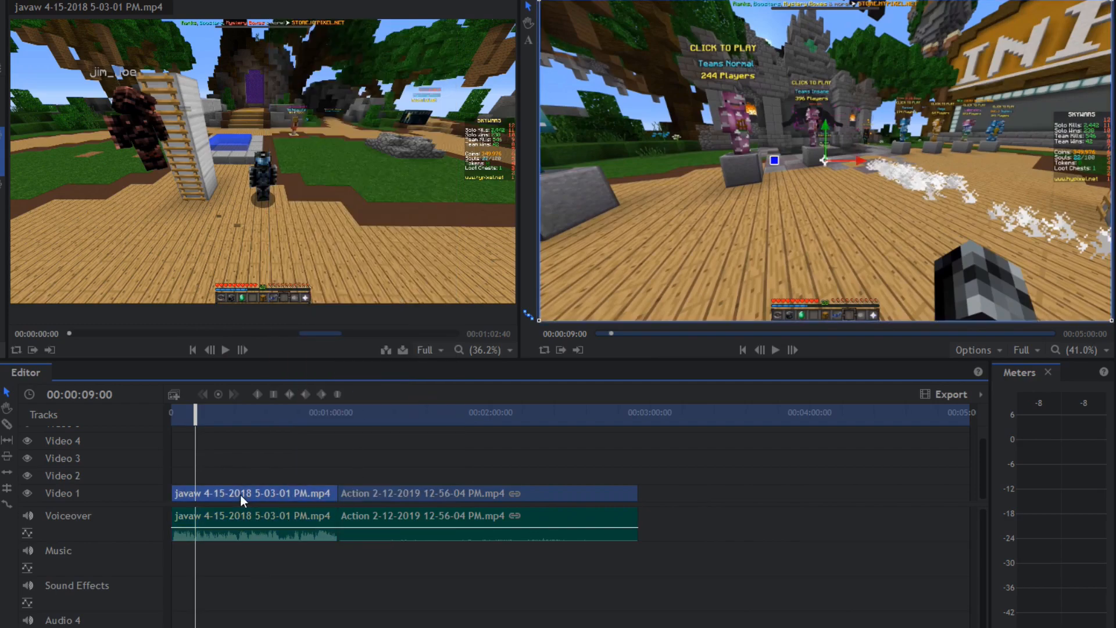
{"action": "left_click", "coordinate": [243, 515]}
{"action": "mouse_move", "coordinate": [243, 515]}
{"action": "left_mouse_down"}
{"action": "mouse_move", "coordinate": [241, 585]}
{"action": "mouse_move", "coordinate": [403, 601]}
{"action": "mouse_move", "coordinate": [290, 586]}
{"action": "mouse_move", "coordinate": [249, 534]}
{"action": "mouse_move", "coordinate": [232, 532]}
{"action": "left_mouse_up"}
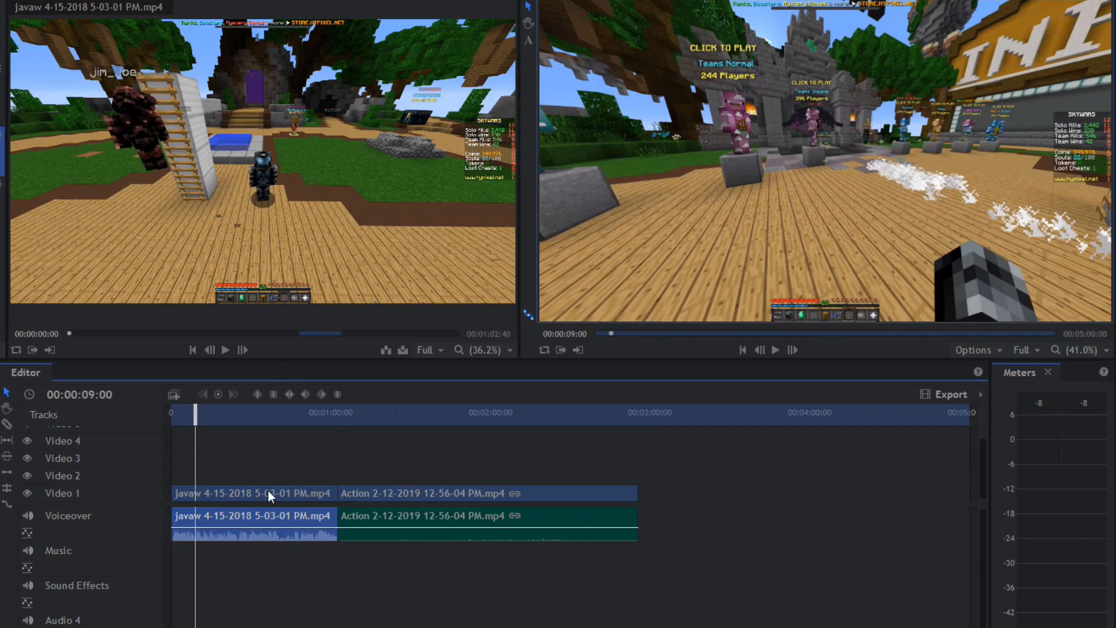
{"action": "key", "text": "ctrl+z"}
{"action": "key", "text": "ctrl+z"}
{"action": "key", "text": "ctrl+z"}
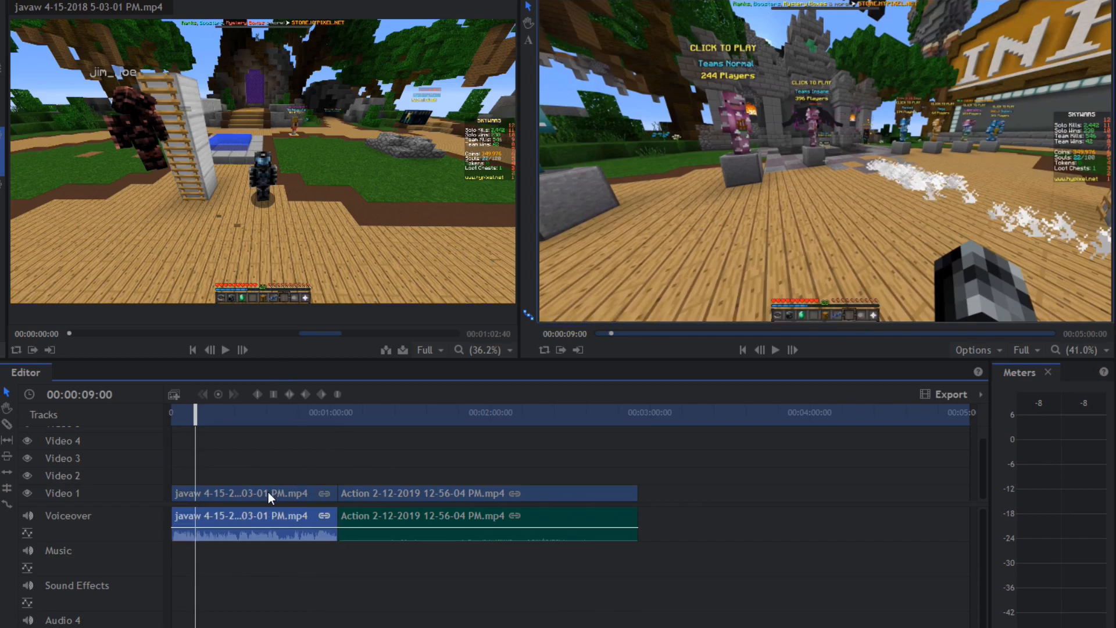
Try adjusting the javaw clip's speed with and without the speed-duration link, and close the Speed/Duration settings without applying them
{"action": "right_click", "coordinate": [269, 492]}
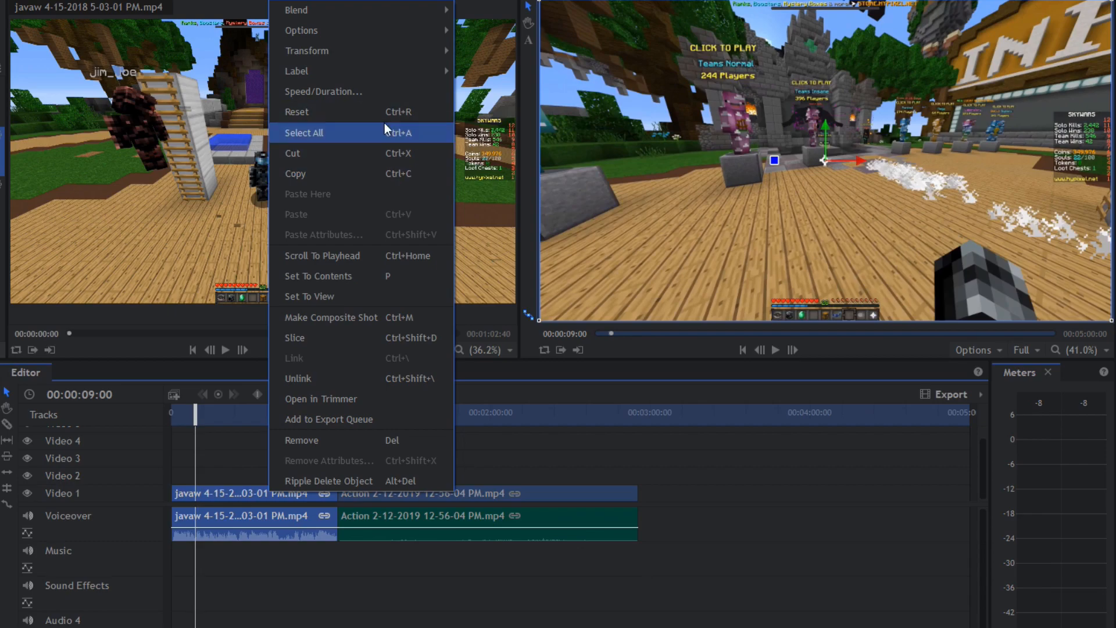
{"action": "left_click", "coordinate": [364, 90]}
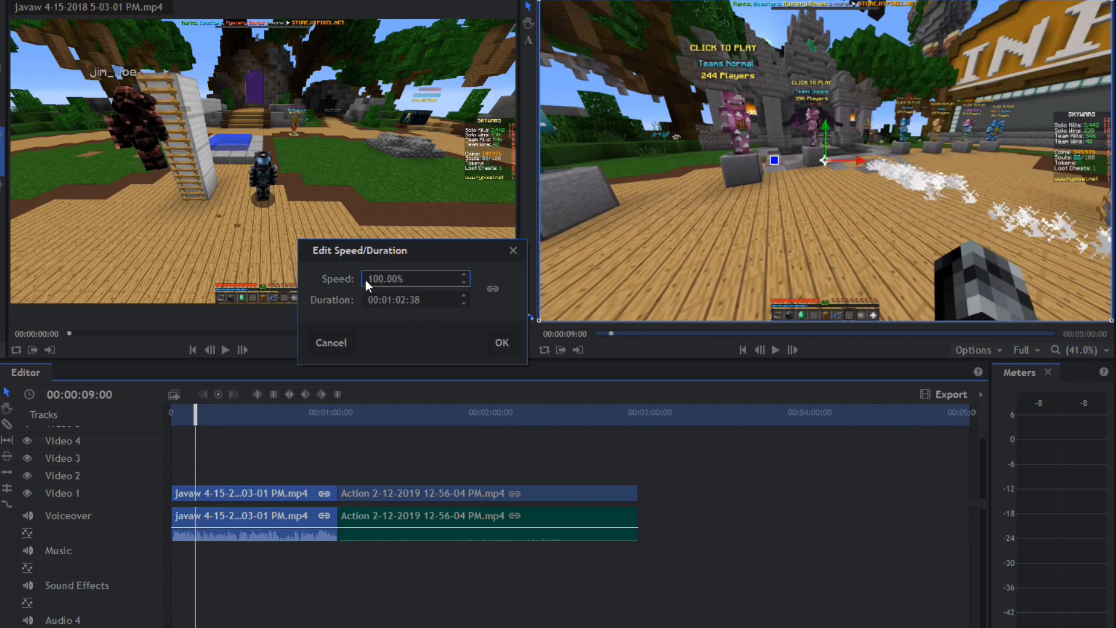
{"action": "left_click", "coordinate": [462, 275]}
{"action": "left_click", "coordinate": [463, 274]}
{"action": "left_click", "coordinate": [463, 275]}
{"action": "left_click", "coordinate": [463, 275]}
{"action": "left_click", "coordinate": [463, 275]}
{"action": "left_click", "coordinate": [463, 275]}
{"action": "left_click", "coordinate": [463, 276]}
{"action": "left_click", "coordinate": [463, 275]}
{"action": "left_click", "coordinate": [462, 276]}
{"action": "left_click", "coordinate": [463, 276]}
{"action": "left_click", "coordinate": [494, 290]}
{"action": "left_click", "coordinate": [463, 275]}
{"action": "left_click", "coordinate": [513, 249]}
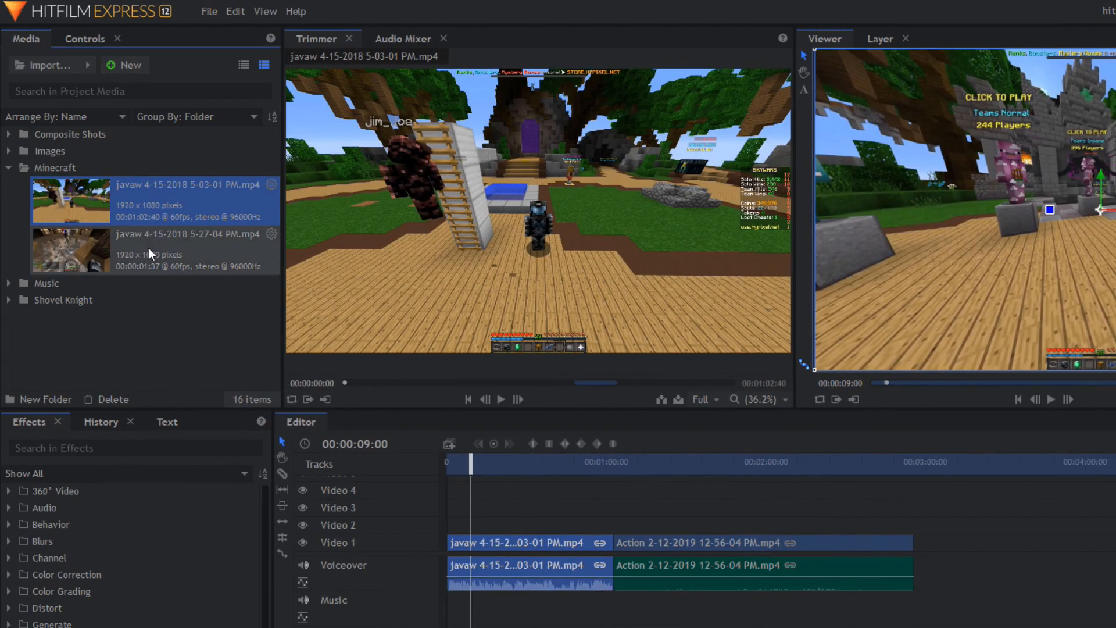
{"action": "left_click", "coordinate": [128, 247]}
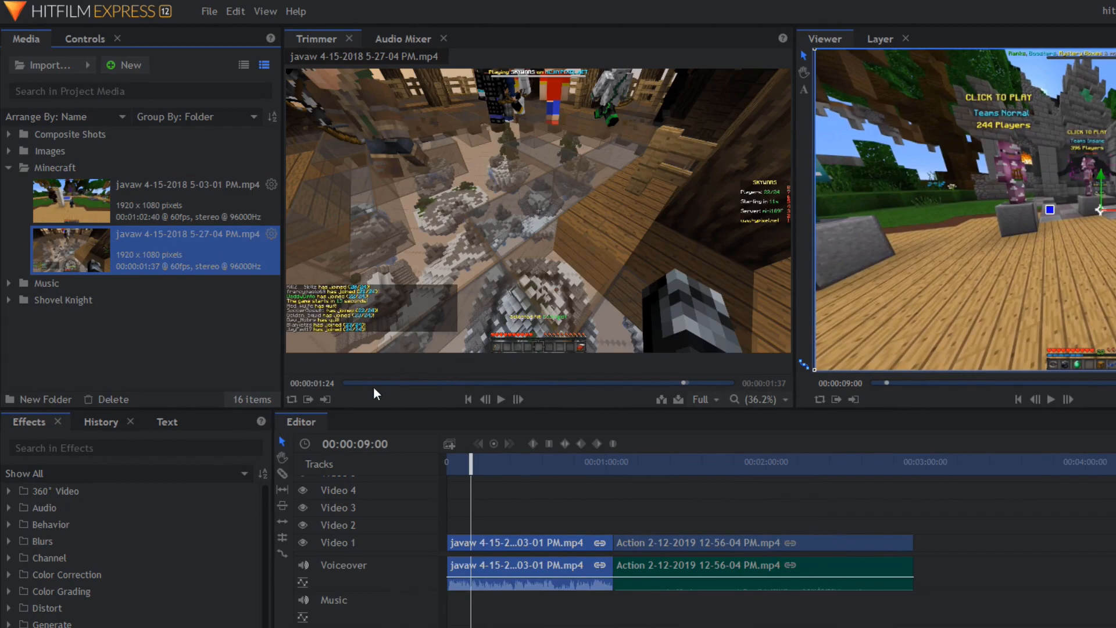
{"action": "left_click", "coordinate": [346, 382]}
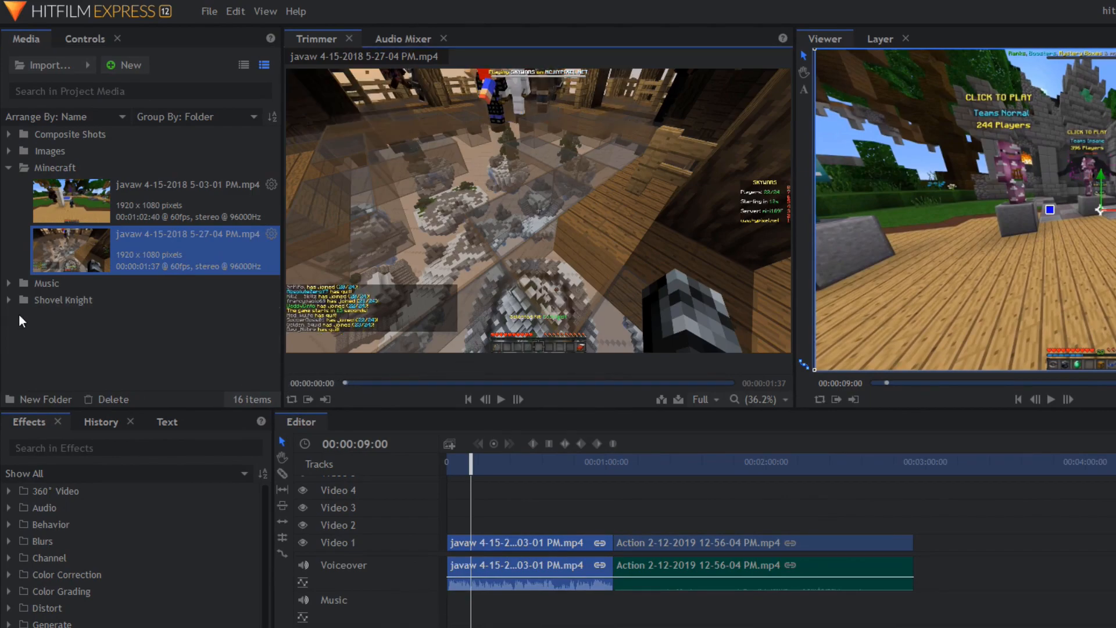
{"action": "mouse_move", "coordinate": [341, 364]}
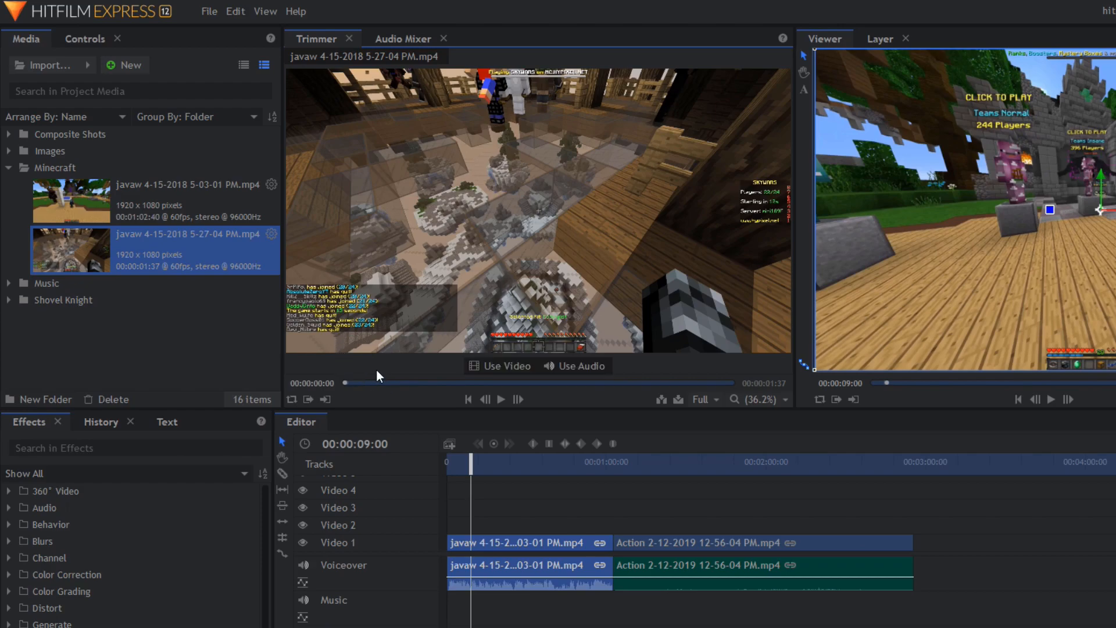
{"action": "left_click", "coordinate": [384, 382]}
{"action": "mouse_move", "coordinate": [384, 382]}
{"action": "left_mouse_down"}
{"action": "mouse_move", "coordinate": [441, 382]}
{"action": "mouse_move", "coordinate": [394, 382]}
{"action": "left_mouse_up"}
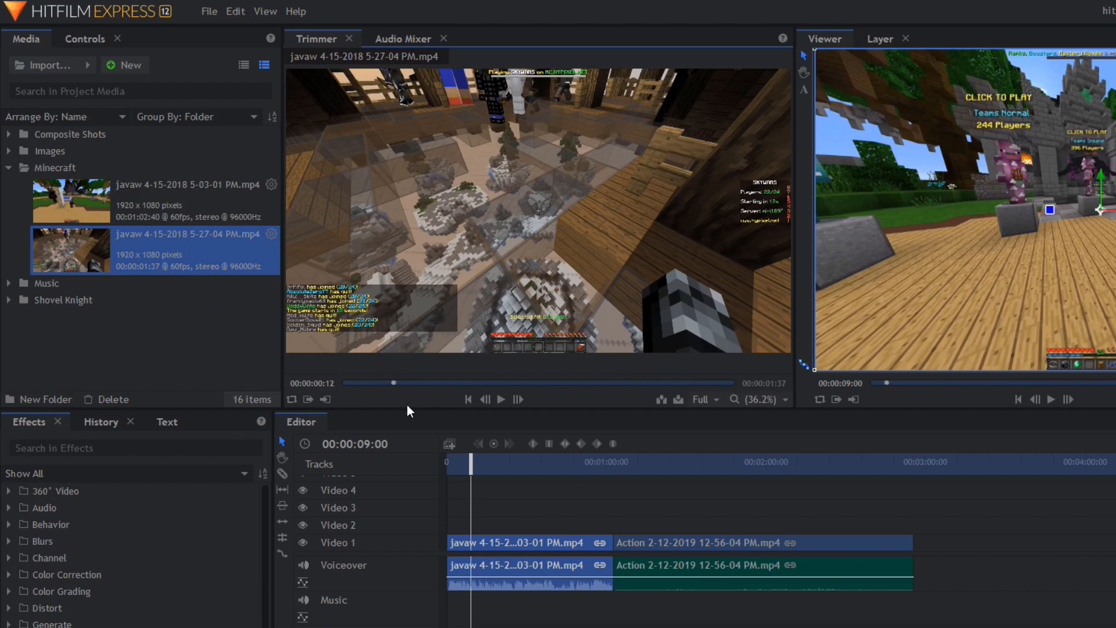
{"action": "mouse_move", "coordinate": [393, 382]}
{"action": "left_mouse_down"}
{"action": "mouse_move", "coordinate": [456, 383]}
{"action": "mouse_move", "coordinate": [391, 383]}
{"action": "left_mouse_up"}
{"action": "mouse_move", "coordinate": [667, 363]}
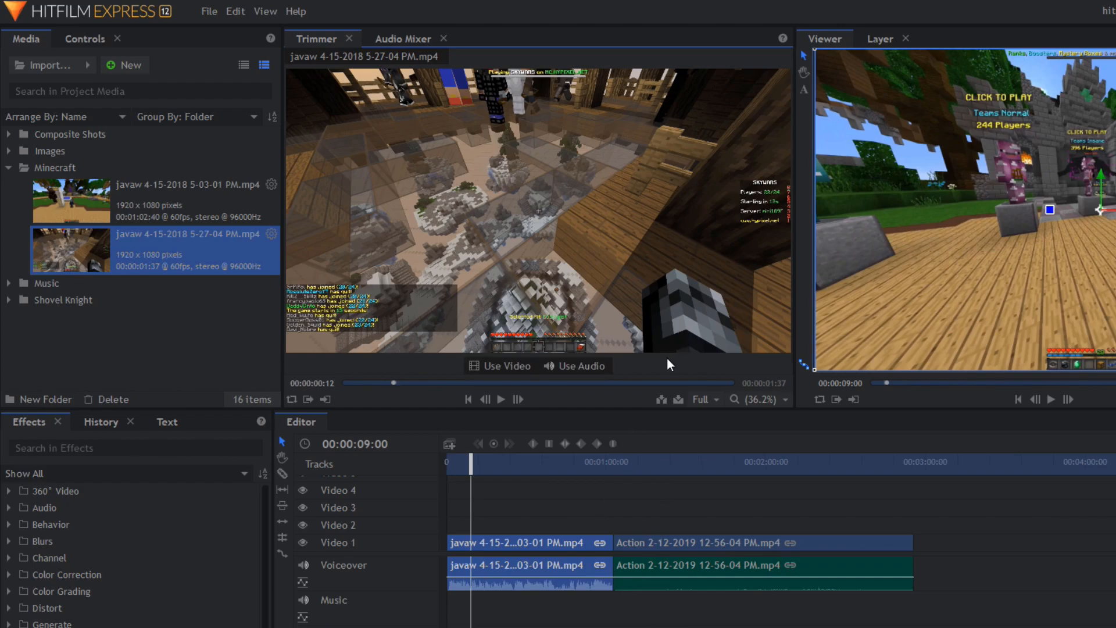
{"action": "mouse_move", "coordinate": [401, 333]}
{"action": "left_mouse_down"}
{"action": "mouse_move", "coordinate": [523, 349]}
{"action": "mouse_move", "coordinate": [756, 465]}
{"action": "mouse_move", "coordinate": [982, 605]}
{"action": "mouse_move", "coordinate": [916, 546]}
{"action": "mouse_move", "coordinate": [965, 540]}
{"action": "mouse_move", "coordinate": [902, 489]}
{"action": "mouse_move", "coordinate": [381, 471]}
{"action": "mouse_move", "coordinate": [210, 344]}
{"action": "mouse_move", "coordinate": [254, 372]}
{"action": "left_mouse_up"}
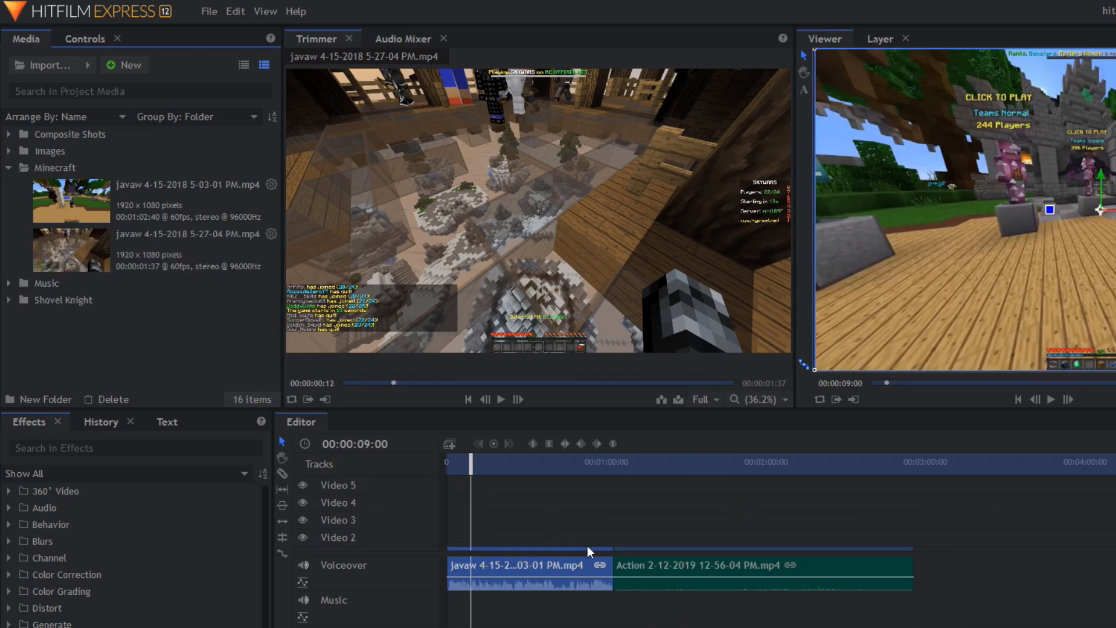
{"action": "scroll", "coordinate": [586, 524], "scroll_direction": "down", "scroll_amount": 1}
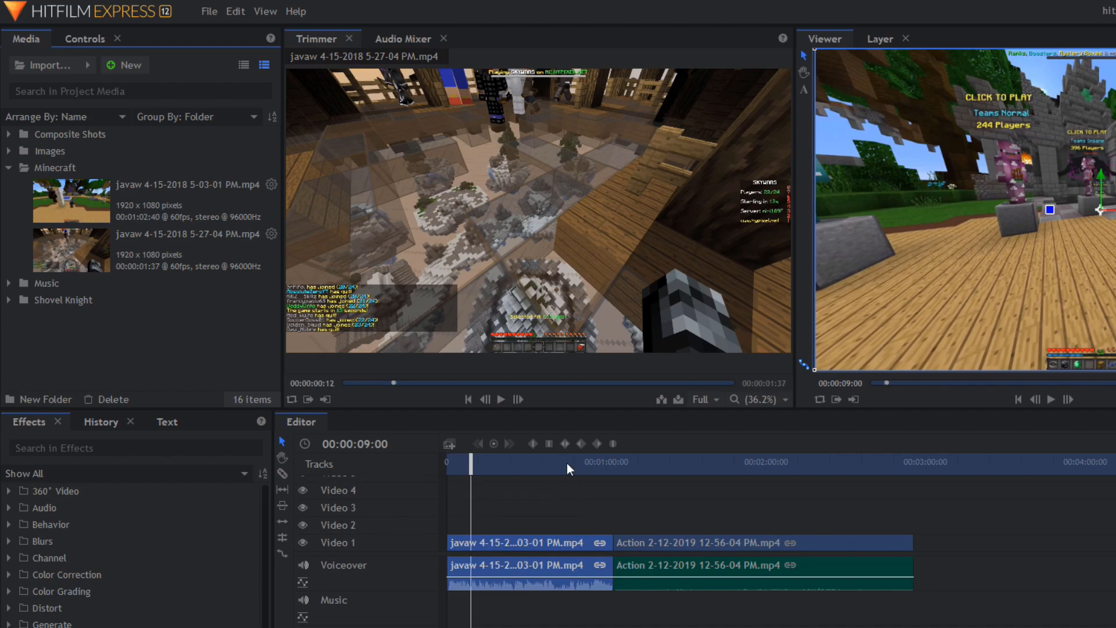
{"action": "left_click_drag", "start_coordinate": [559, 553], "coordinate": [558, 565]}
{"action": "mouse_move", "coordinate": [325, 319]}
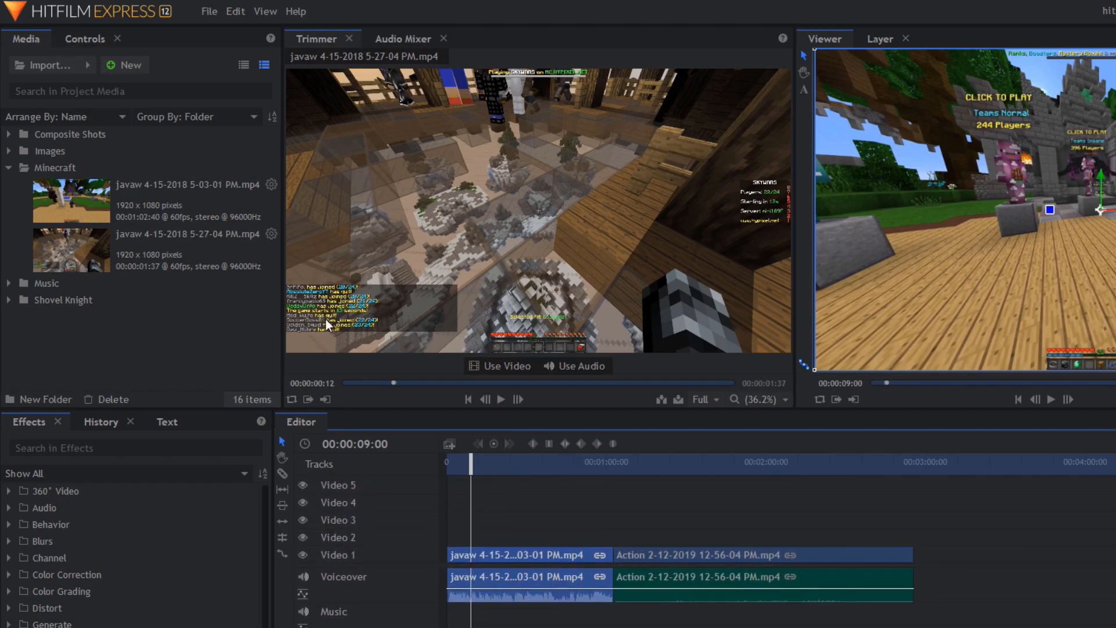
Set the Trimmer clip's in point at 00:00:00:10 and its out point at 00:00:00:22
{"action": "left_click", "coordinate": [386, 382]}
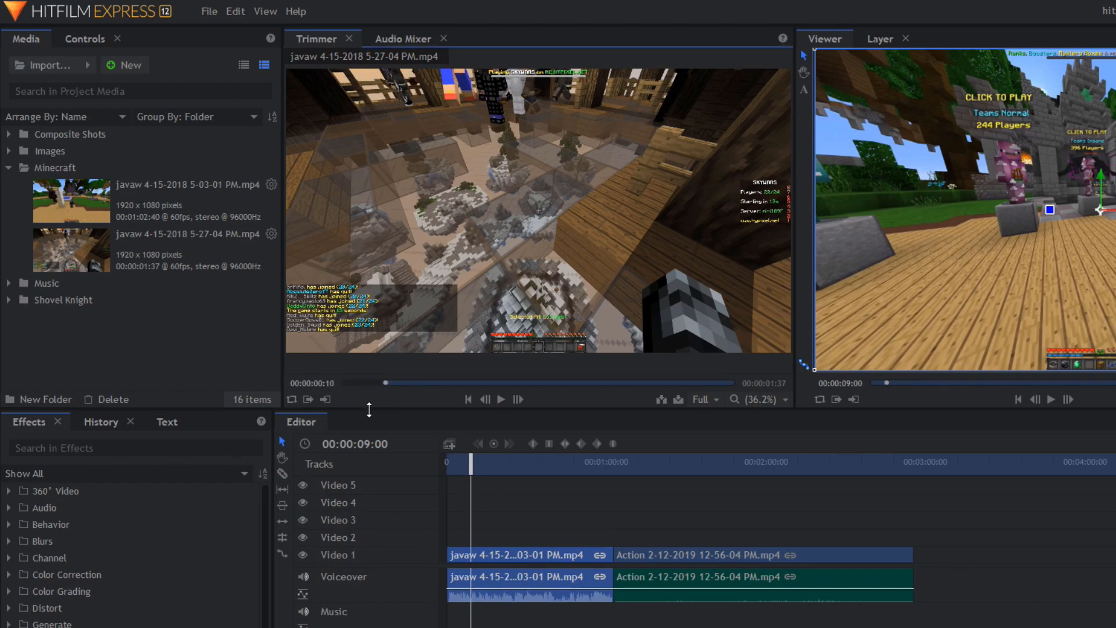
{"action": "left_click", "coordinate": [308, 399]}
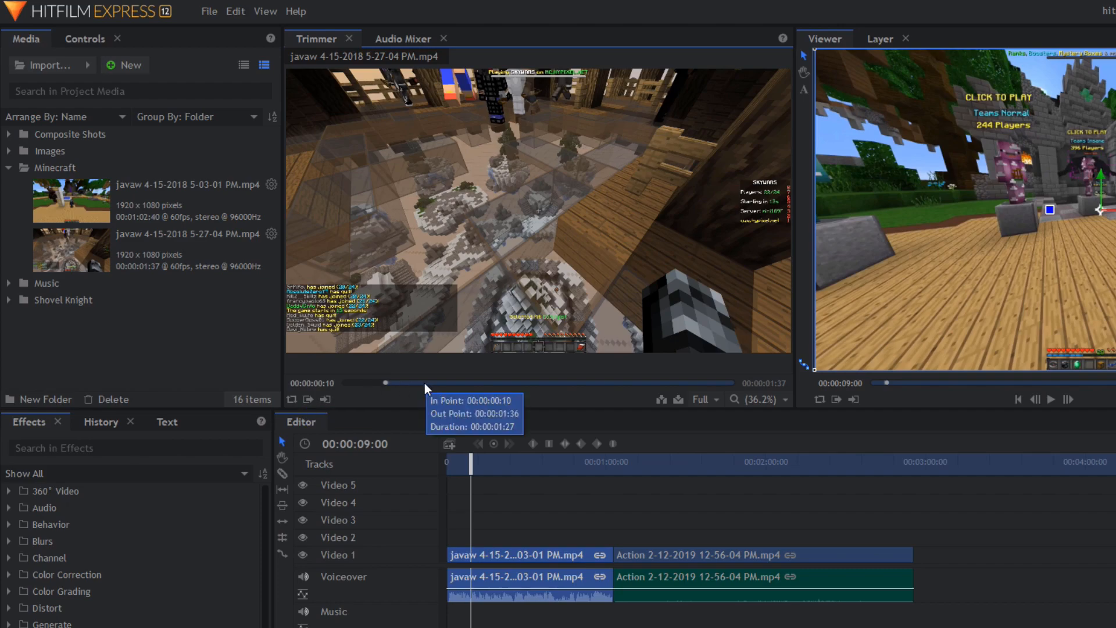
{"action": "left_click", "coordinate": [434, 382]}
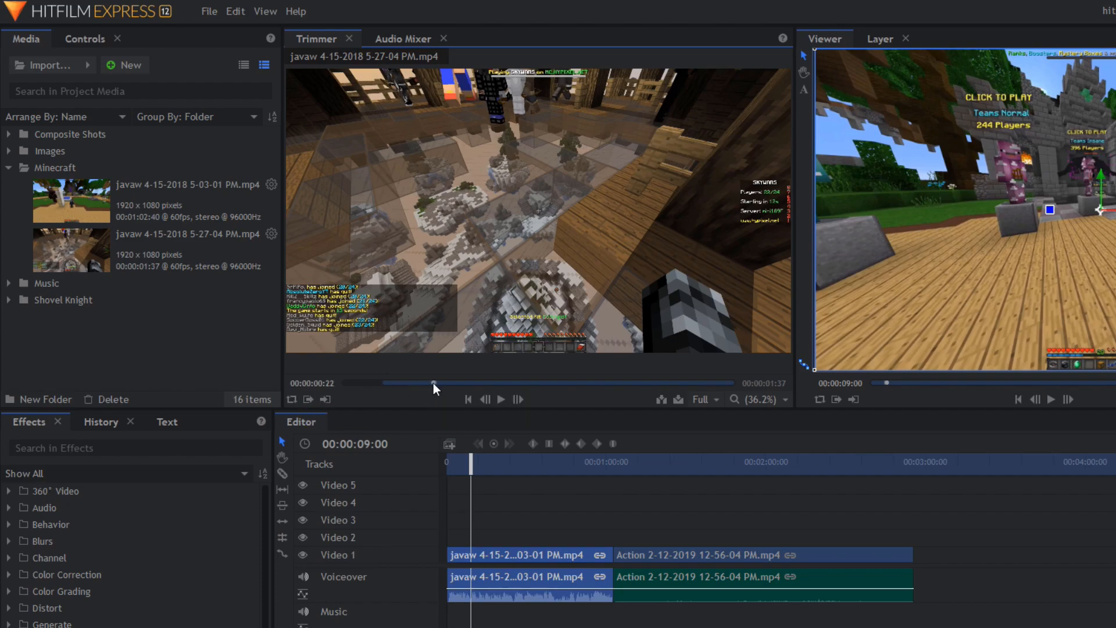
{"action": "left_click", "coordinate": [329, 403]}
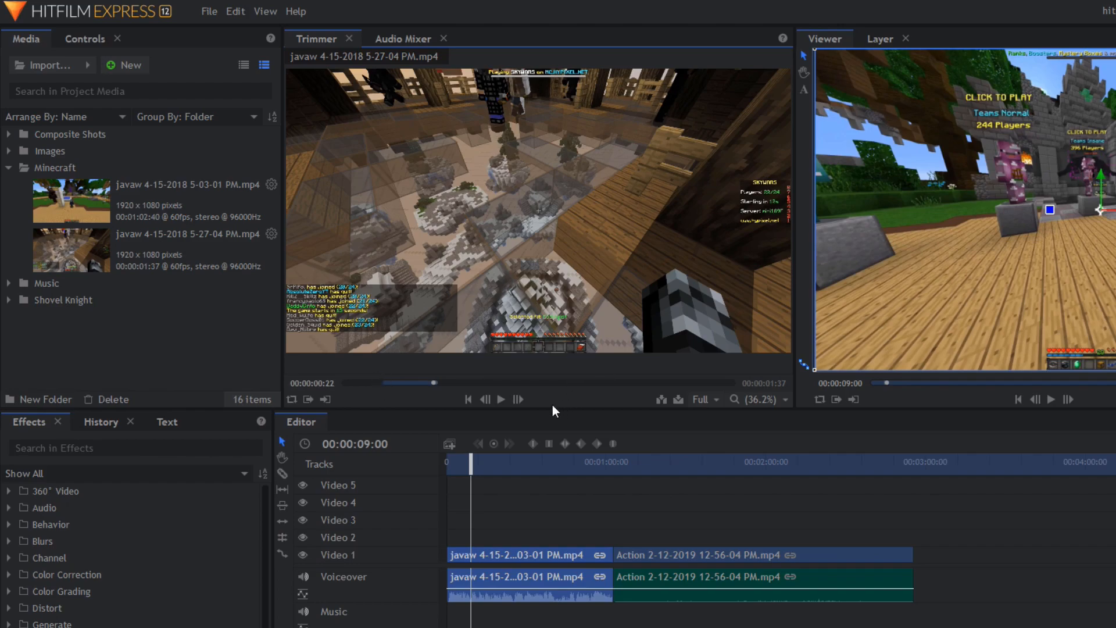
Add the trimmed section directly after the Action clip on Video 1 and Voiceover, and move the playhead to 00:02:55:36
{"action": "mouse_move", "coordinate": [421, 319]}
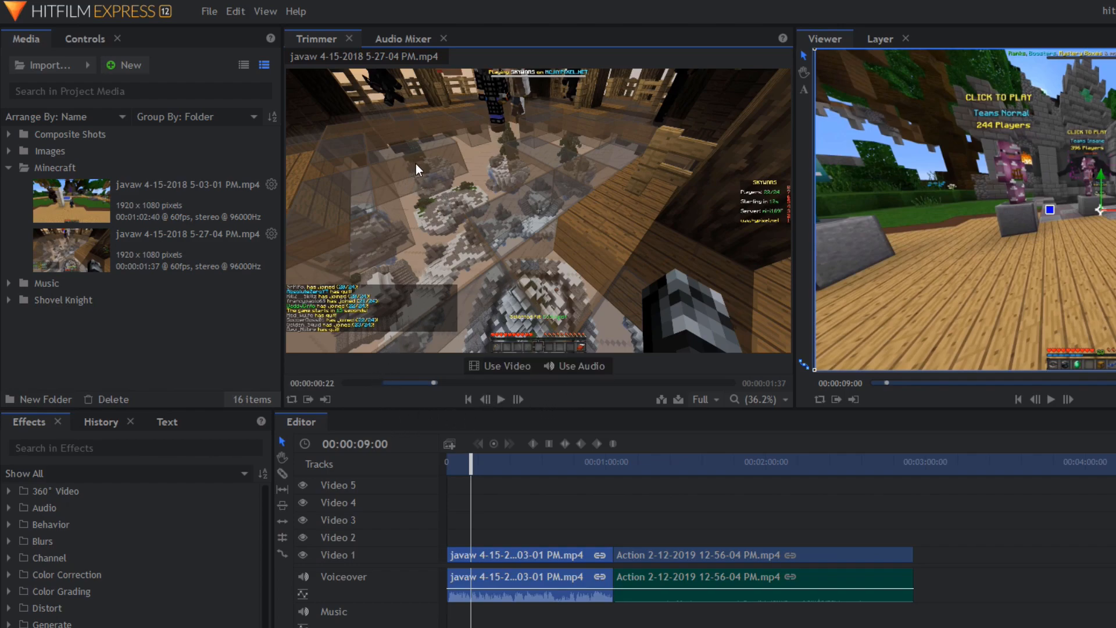
{"action": "left_click_drag", "start_coordinate": [914, 556], "coordinate": [916, 550]}
{"action": "left_click", "coordinate": [908, 476]}
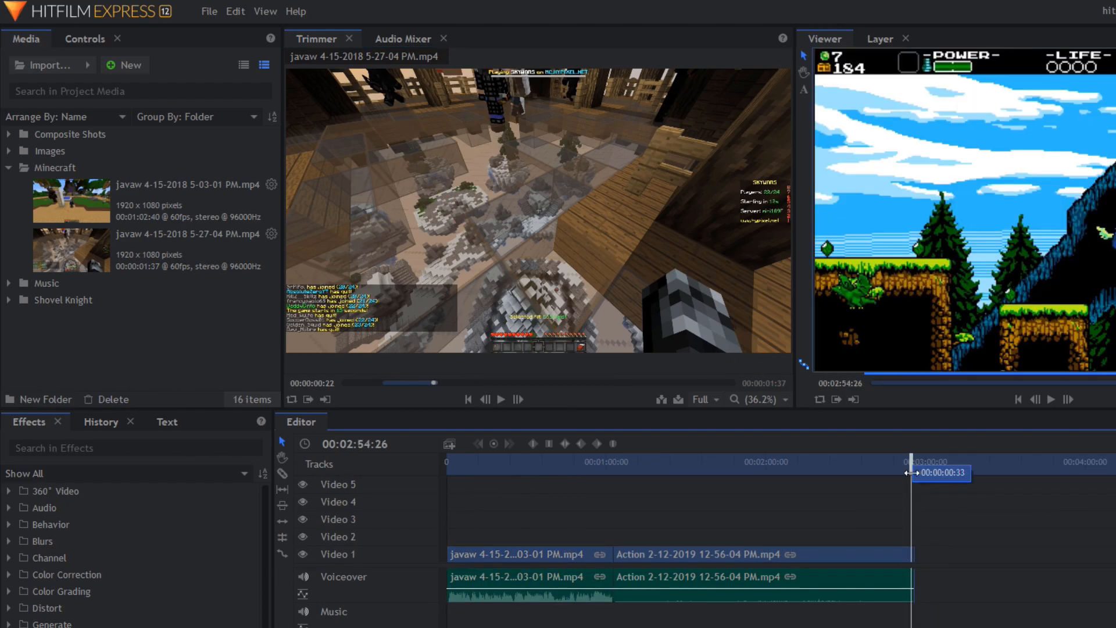
{"action": "scroll", "coordinate": [947, 521], "scroll_direction": "up", "scroll_amount": 10}
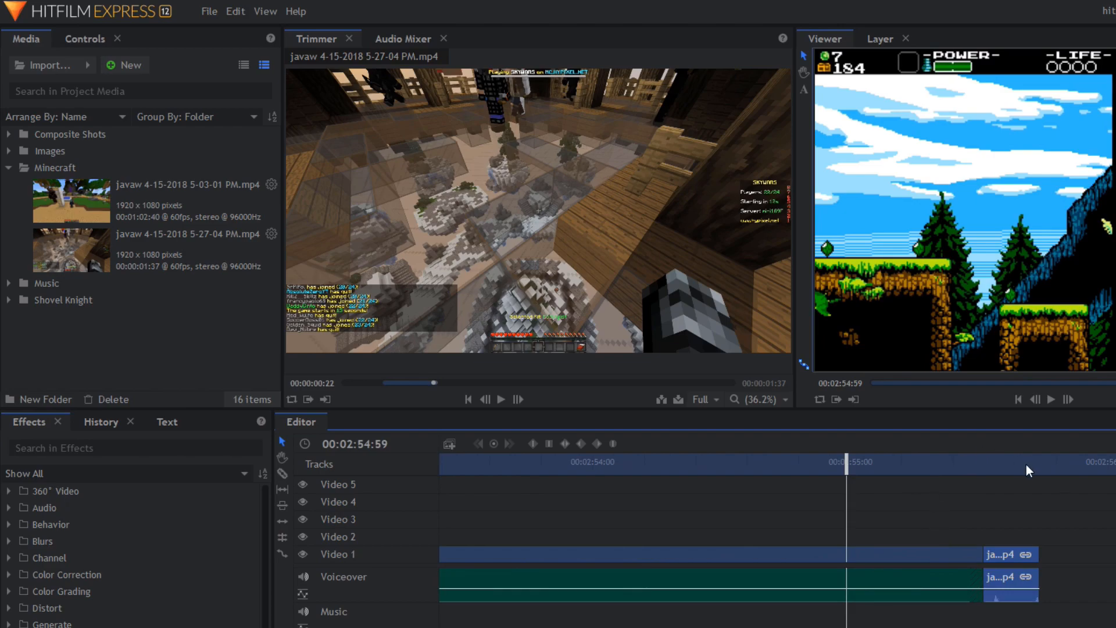
{"action": "left_click", "coordinate": [1006, 463]}
Trim a second section from 00:00:00:56 to 00:00:01:08 and place it directly after the first trimmed section on the timeline
{"action": "left_click", "coordinate": [567, 382]}
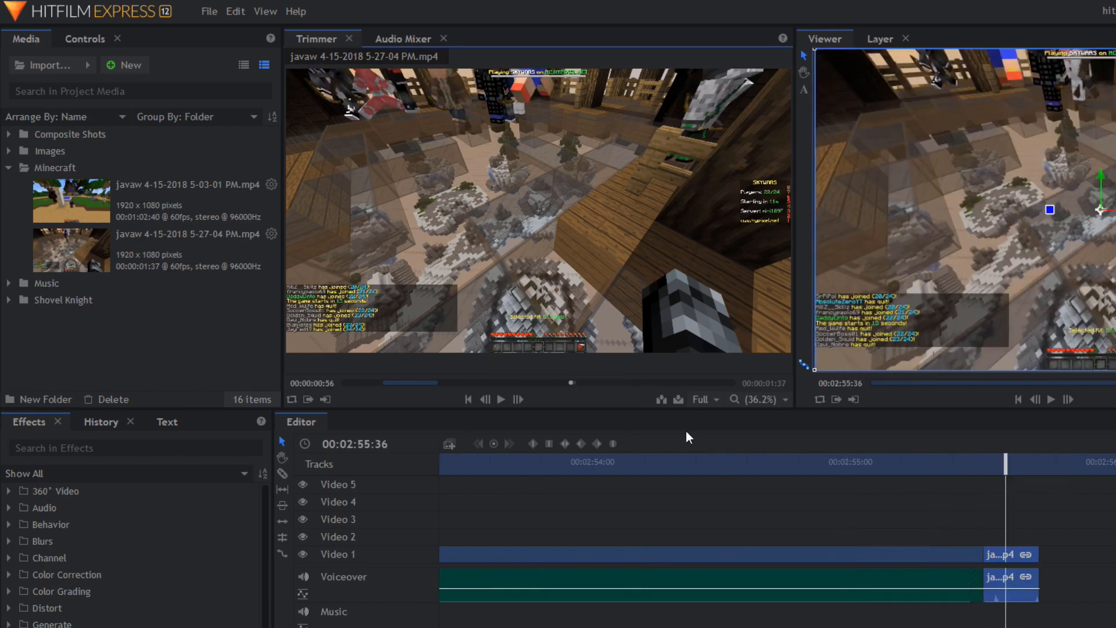
{"action": "left_click", "coordinate": [620, 382]}
{"action": "left_click_drag", "start_coordinate": [573, 328], "coordinate": [1053, 573]}
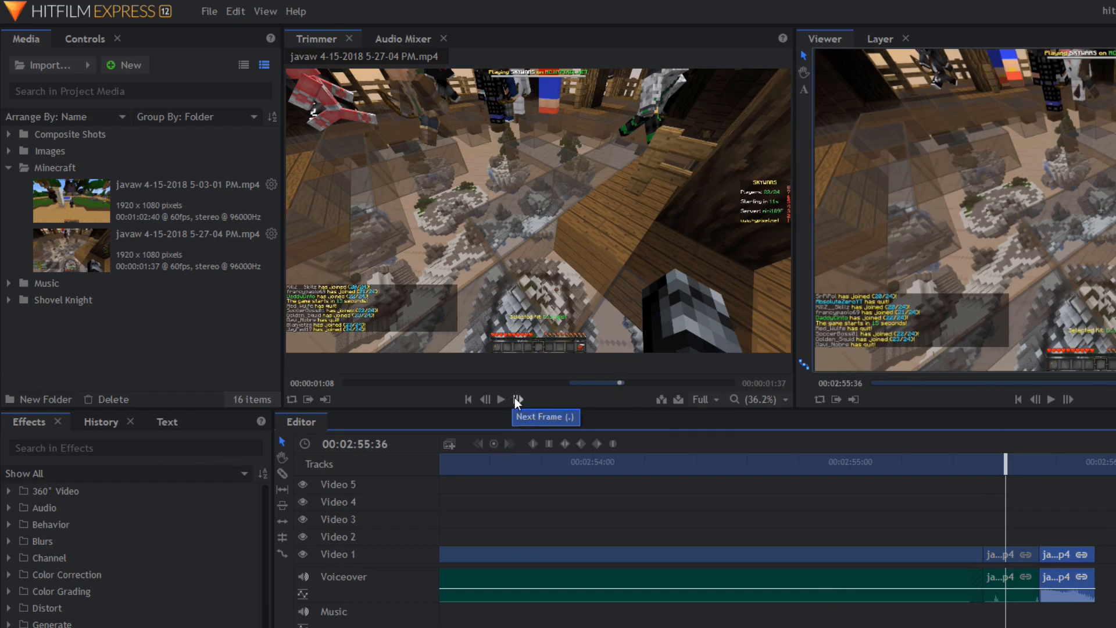
Return the Trimmer to the clip's start and review its playback and paused resolution and quality options
{"action": "left_click", "coordinate": [469, 399]}
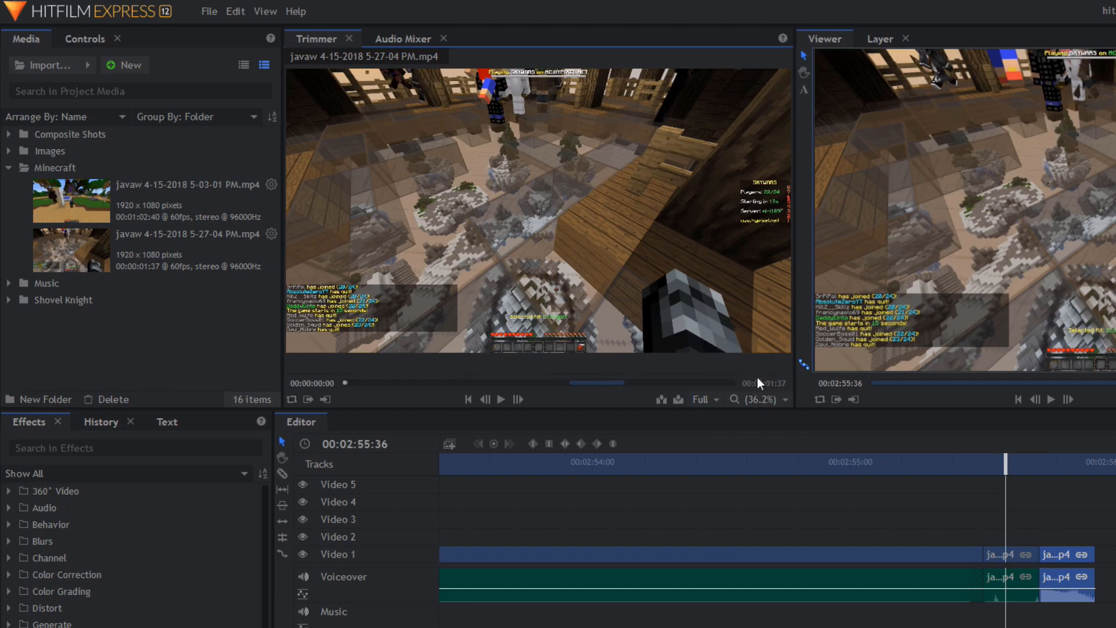
{"action": "left_click", "coordinate": [710, 398]}
{"action": "left_click", "coordinate": [710, 398]}
{"action": "left_click", "coordinate": [715, 400]}
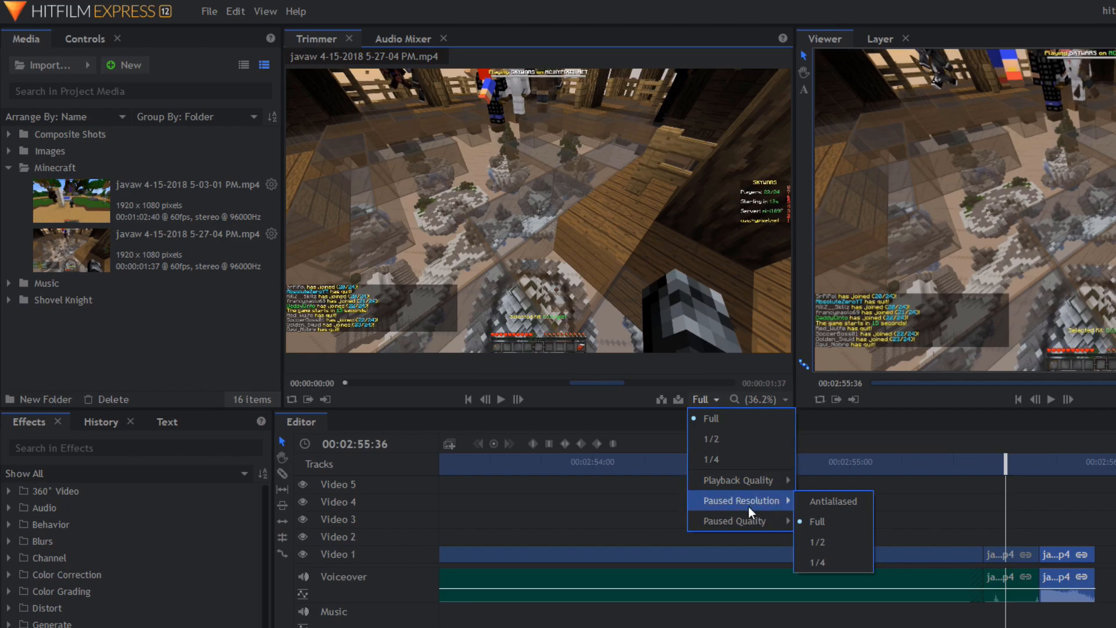
Review the Trimmer's preview resolution, playback and paused quality choices, and its zoom levels
{"action": "mouse_move", "coordinate": [749, 524]}
{"action": "mouse_move", "coordinate": [742, 476]}
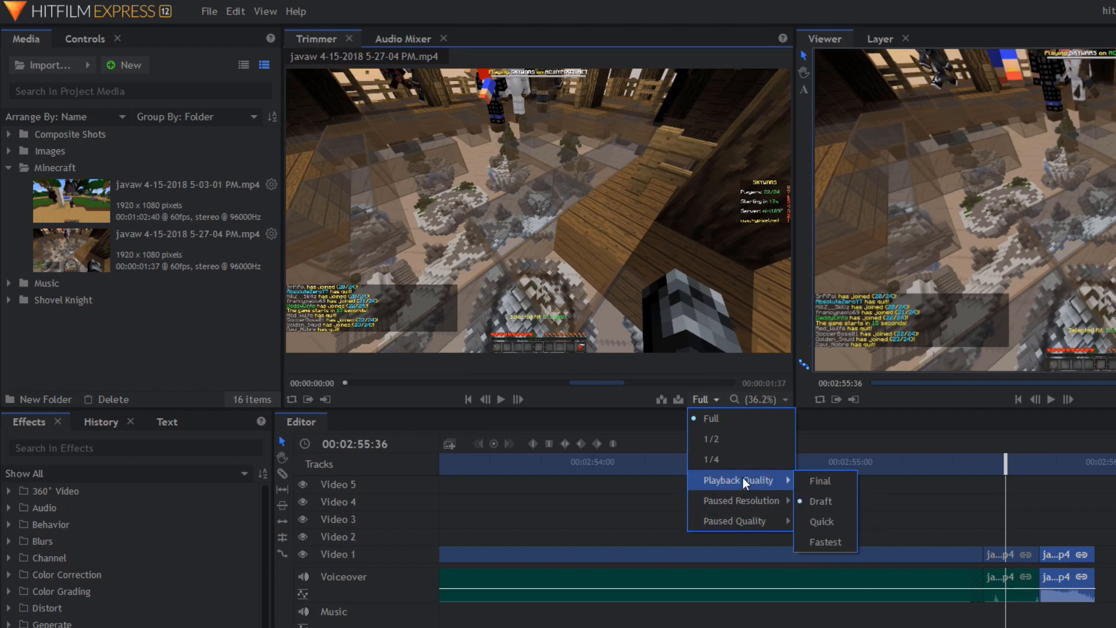
{"action": "left_click", "coordinate": [762, 401]}
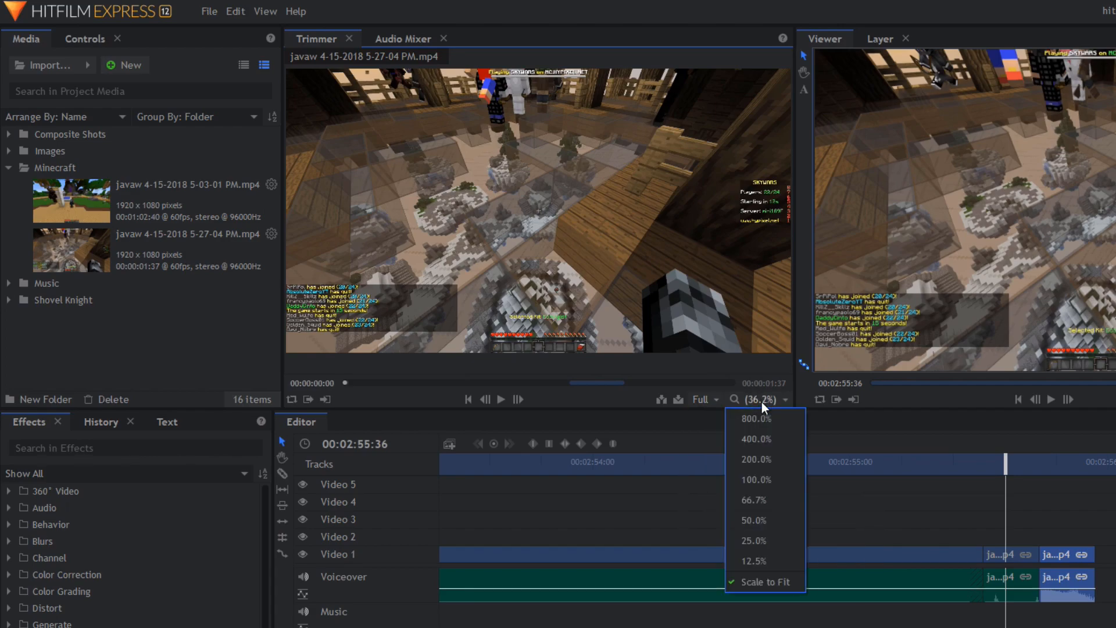
{"action": "left_click", "coordinate": [721, 399]}
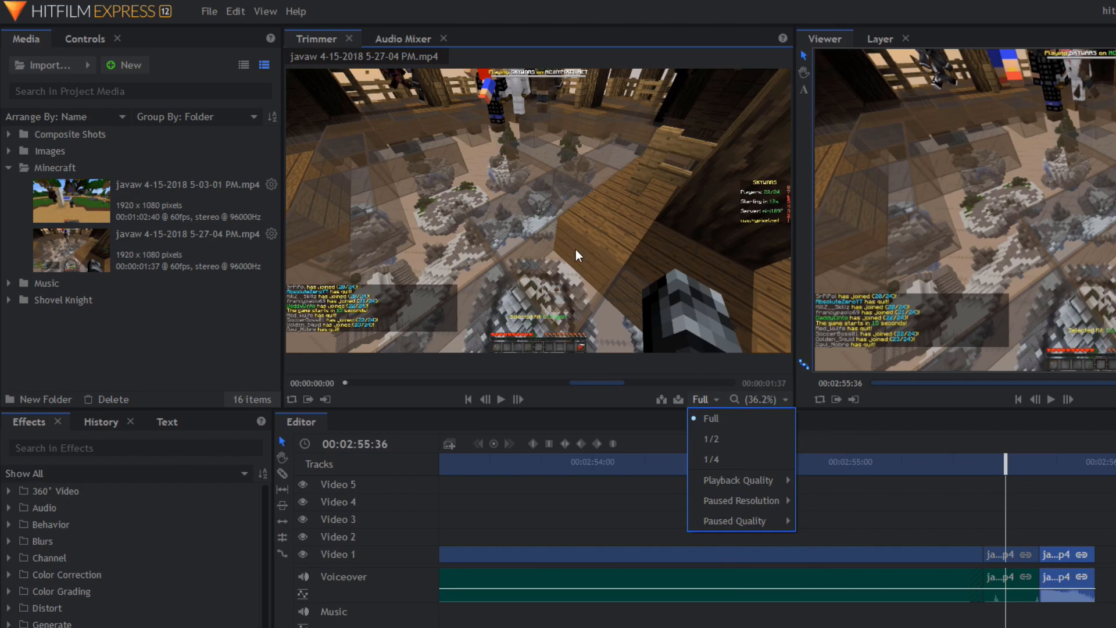
{"action": "left_click", "coordinate": [765, 400]}
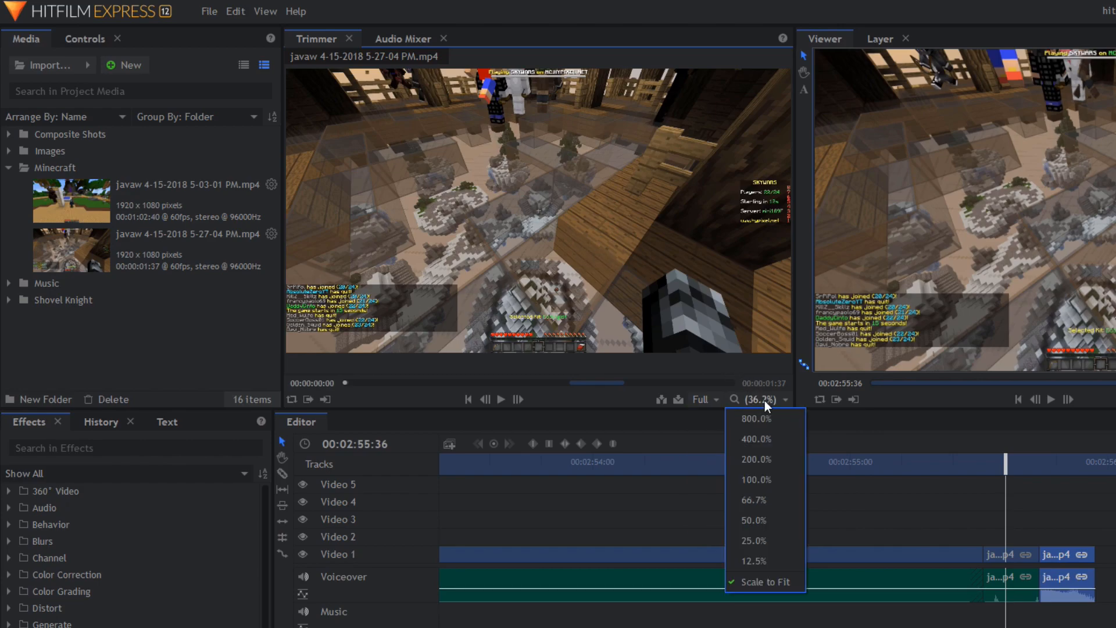
{"action": "left_click", "coordinate": [765, 400]}
Zoom the Trimmer preview in and out repeatedly and return it to Scale to Fit
{"action": "scroll", "coordinate": [653, 250], "scroll_direction": "up", "scroll_amount": 1}
{"action": "scroll", "coordinate": [642, 243], "scroll_direction": "down", "scroll_amount": 4}
{"action": "scroll", "coordinate": [532, 242], "scroll_direction": "up", "scroll_amount": 3}
{"action": "scroll", "coordinate": [533, 241], "scroll_direction": "down", "scroll_amount": 3}
{"action": "scroll", "coordinate": [382, 215], "scroll_direction": "up", "scroll_amount": 3}
{"action": "scroll", "coordinate": [381, 217], "scroll_direction": "down", "scroll_amount": 3}
{"action": "scroll", "coordinate": [383, 218], "scroll_direction": "up", "scroll_amount": 3}
{"action": "scroll", "coordinate": [402, 222], "scroll_direction": "down", "scroll_amount": 3}
{"action": "scroll", "coordinate": [384, 238], "scroll_direction": "up", "scroll_amount": 3}
{"action": "scroll", "coordinate": [384, 238], "scroll_direction": "down", "scroll_amount": 2}
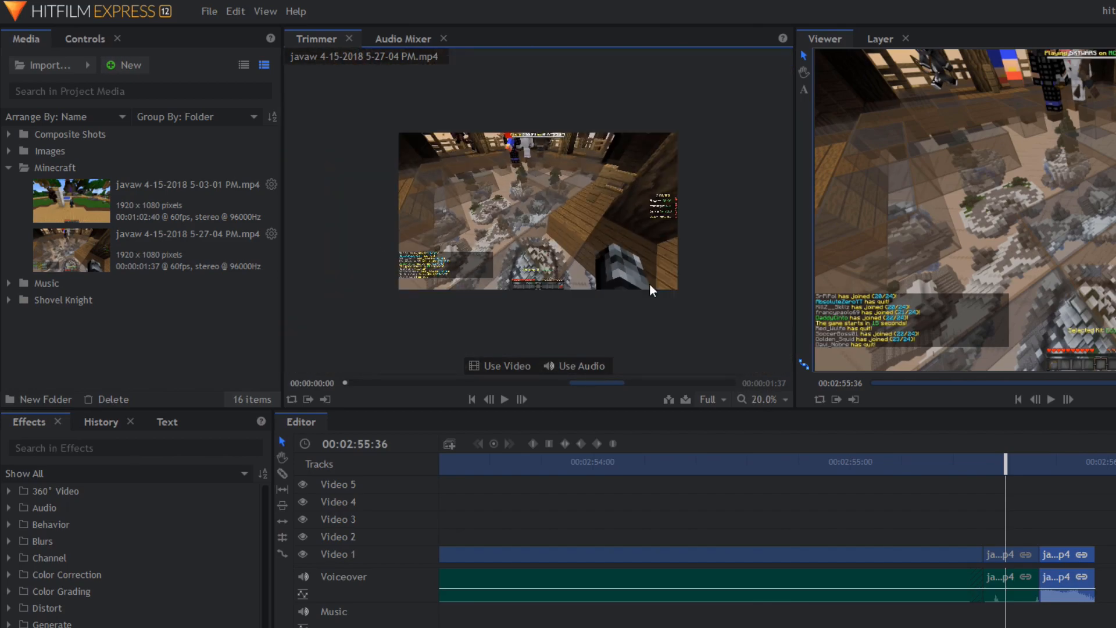
{"action": "scroll", "coordinate": [652, 266], "scroll_direction": "up", "scroll_amount": 1}
{"action": "scroll", "coordinate": [614, 267], "scroll_direction": "up", "scroll_amount": 3}
{"action": "scroll", "coordinate": [614, 267], "scroll_direction": "down", "scroll_amount": 3}
{"action": "scroll", "coordinate": [614, 267], "scroll_direction": "up", "scroll_amount": 3}
{"action": "scroll", "coordinate": [614, 267], "scroll_direction": "down", "scroll_amount": 3}
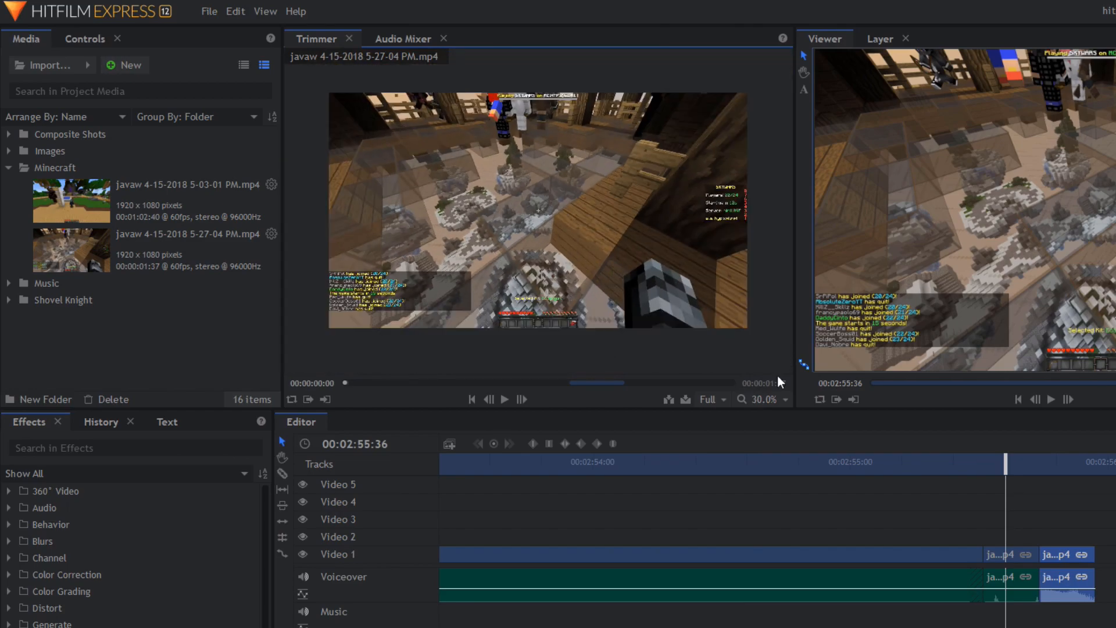
{"action": "left_click", "coordinate": [774, 399]}
{"action": "left_click", "coordinate": [756, 579]}
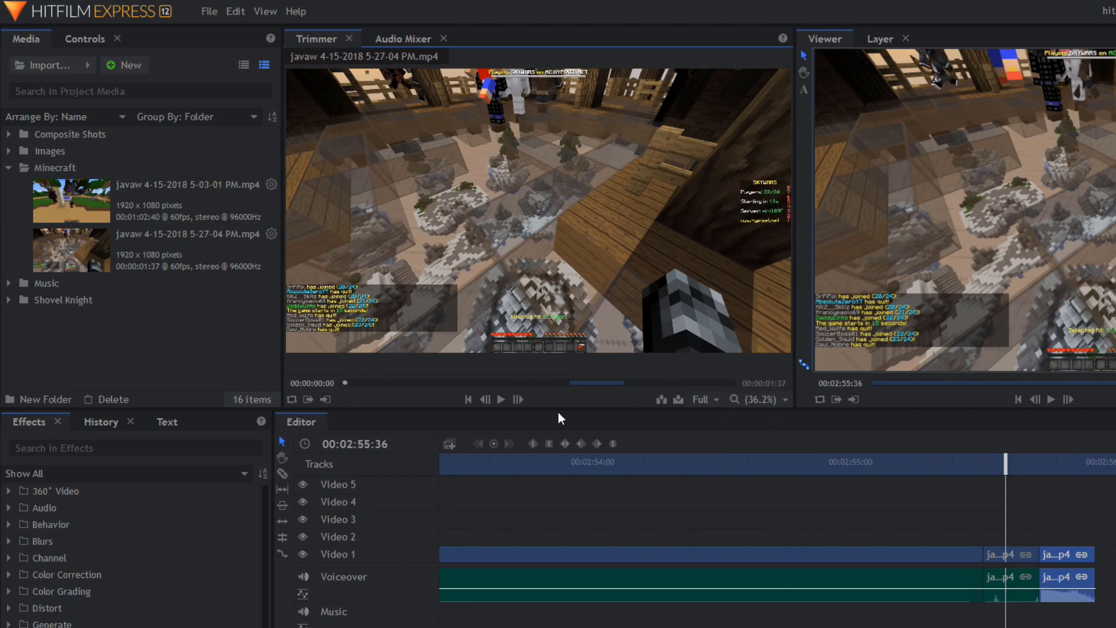
{"action": "mouse_move", "coordinate": [517, 307]}
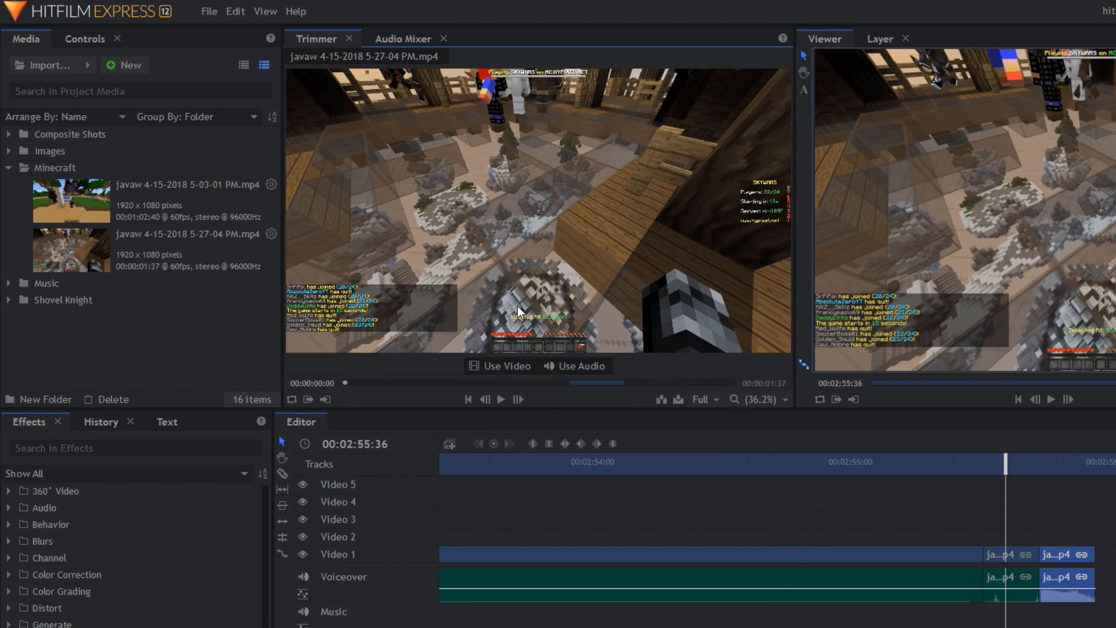
Move the timeline playhead to 00:02:12:37 and set the Trimmer clip's in point to 00:00:00:43
{"action": "left_click_drag", "start_coordinate": [949, 458], "coordinate": [678, 483]}
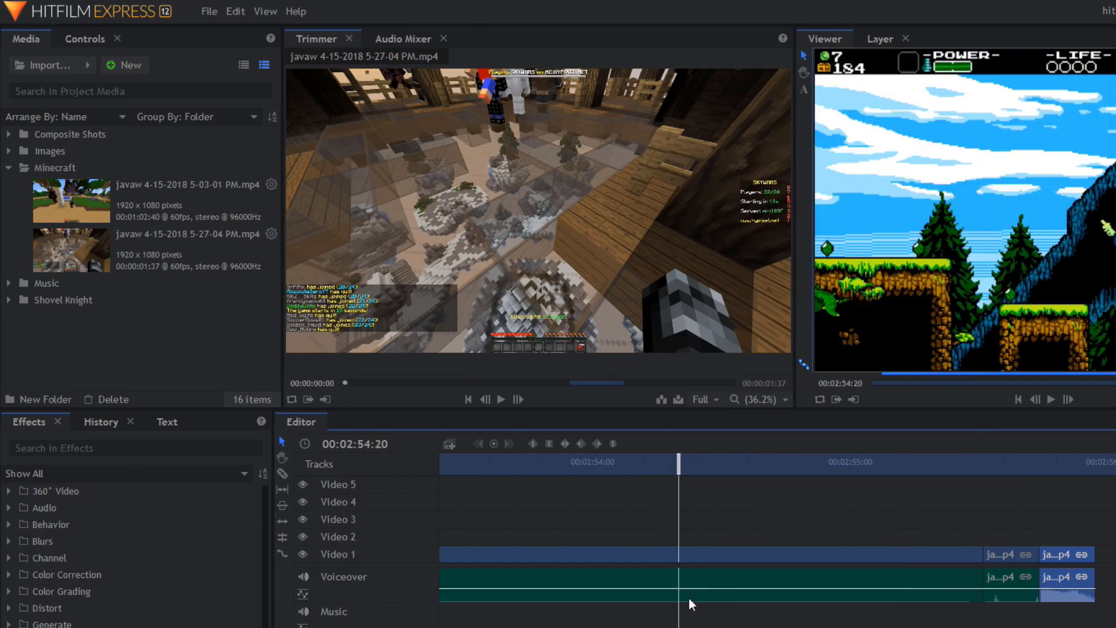
{"action": "scroll", "coordinate": [687, 599], "scroll_direction": "down", "scroll_amount": 1}
{"action": "scroll", "coordinate": [706, 593], "scroll_direction": "down", "scroll_amount": 3}
{"action": "left_click_drag", "start_coordinate": [698, 466], "coordinate": [549, 465]}
{"action": "left_click", "coordinate": [518, 384]}
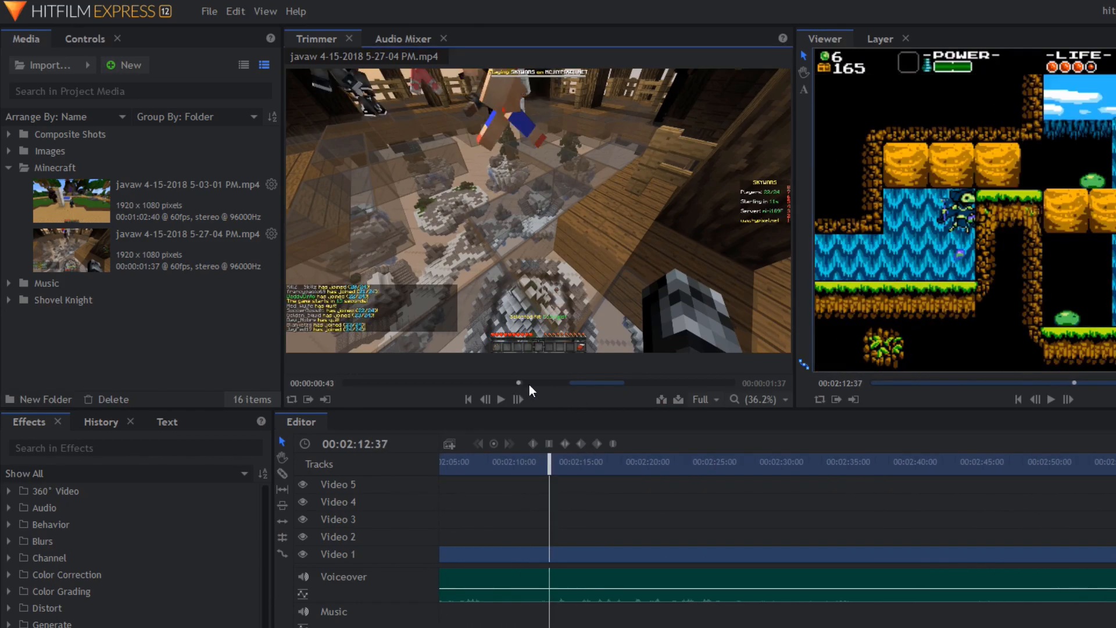
{"action": "key", "text": "i"}
Insert the trimmed section into the Action clip at the playhead, check the split on the timeline, and undo the insertion
{"action": "left_click", "coordinate": [665, 399]}
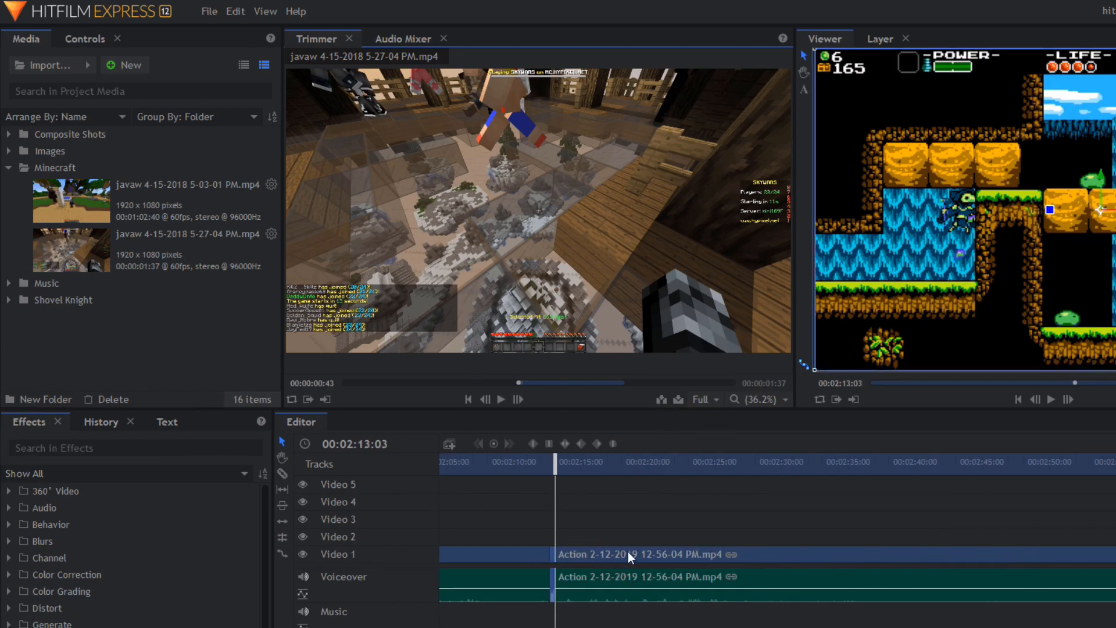
{"action": "mouse_move", "coordinate": [458, 337]}
{"action": "key", "text": "equal"}
{"action": "key", "text": "minus"}
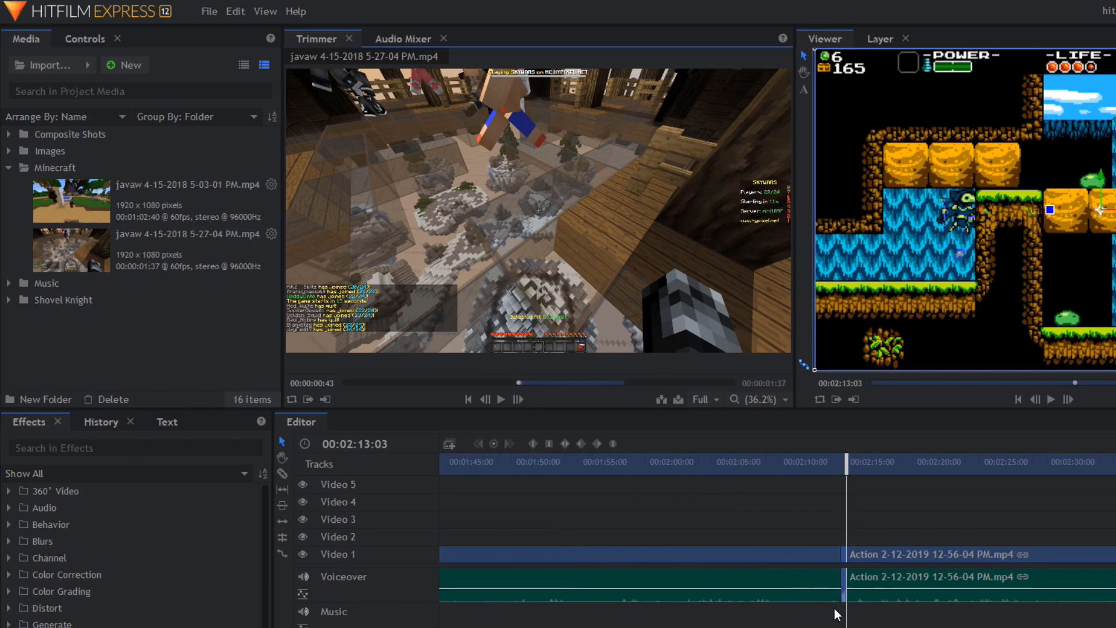
{"action": "key", "text": "ctrl+z"}
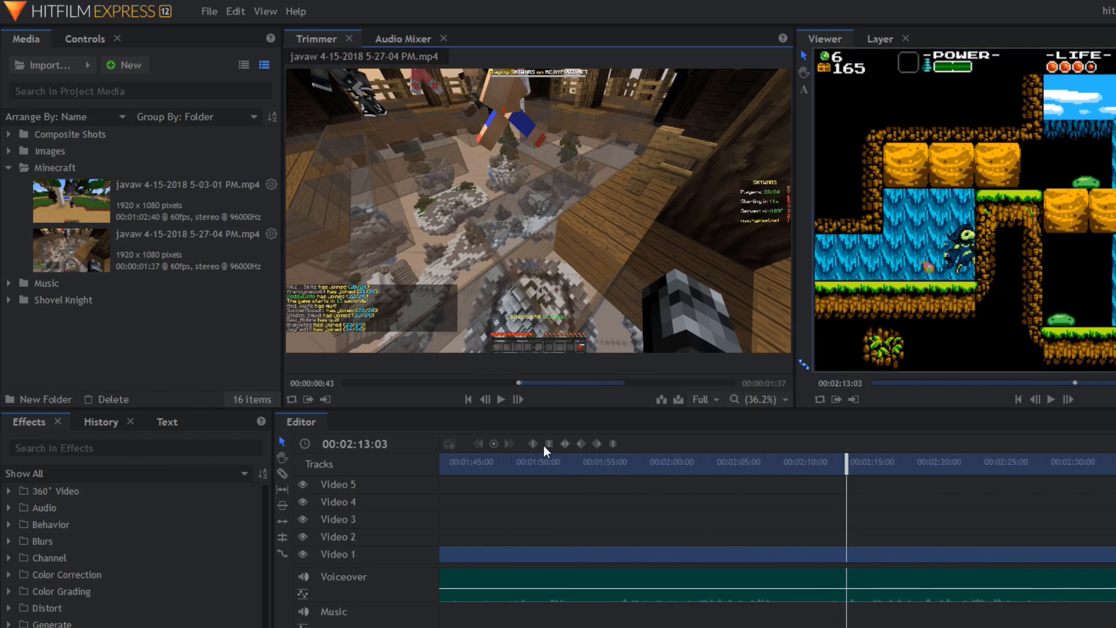
Overlay the trimmed section on the Action clip at the playhead twice, undoing each overlay
{"action": "left_click", "coordinate": [679, 400]}
{"action": "key", "text": "minus"}
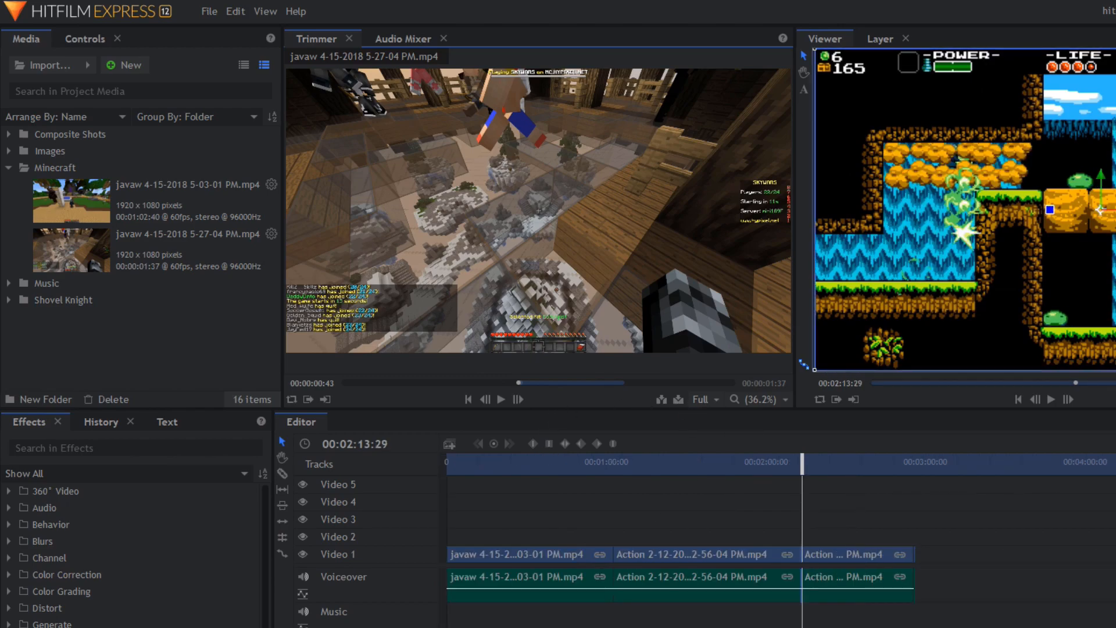
{"action": "key", "text": "ctrl+z"}
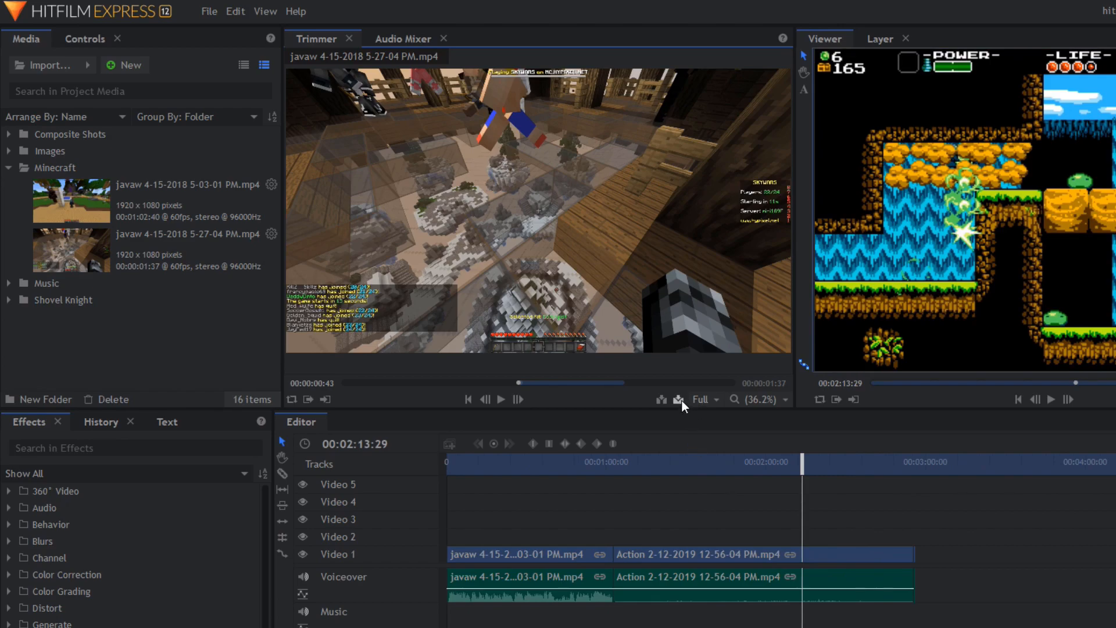
{"action": "left_click", "coordinate": [678, 399]}
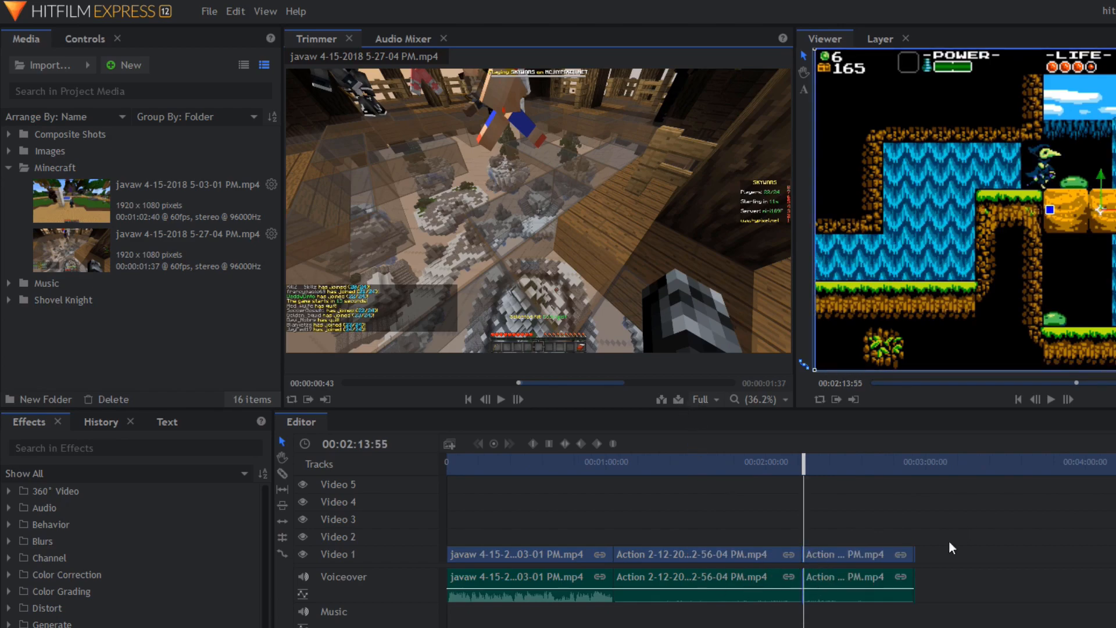
{"action": "key", "text": "ctrl+z"}
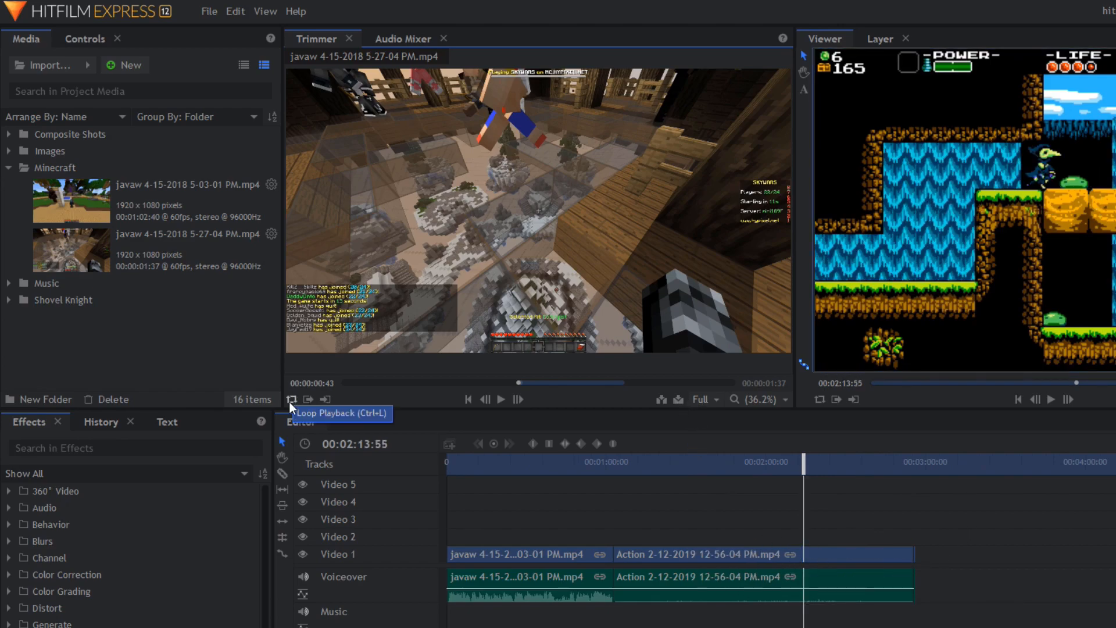
Move the Trimmer playhead to 00:00:00:36 and try out using only the clip's video or only its audio
{"action": "mouse_move", "coordinate": [510, 362]}
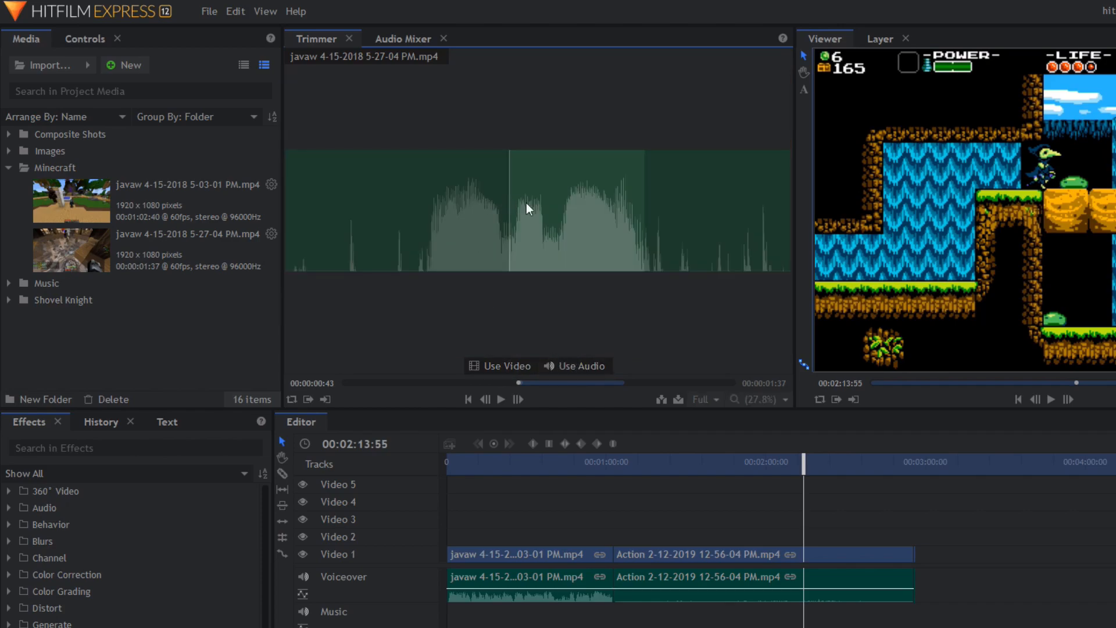
{"action": "left_click_drag", "start_coordinate": [516, 382], "coordinate": [477, 375]}
{"action": "left_click", "coordinate": [504, 365]}
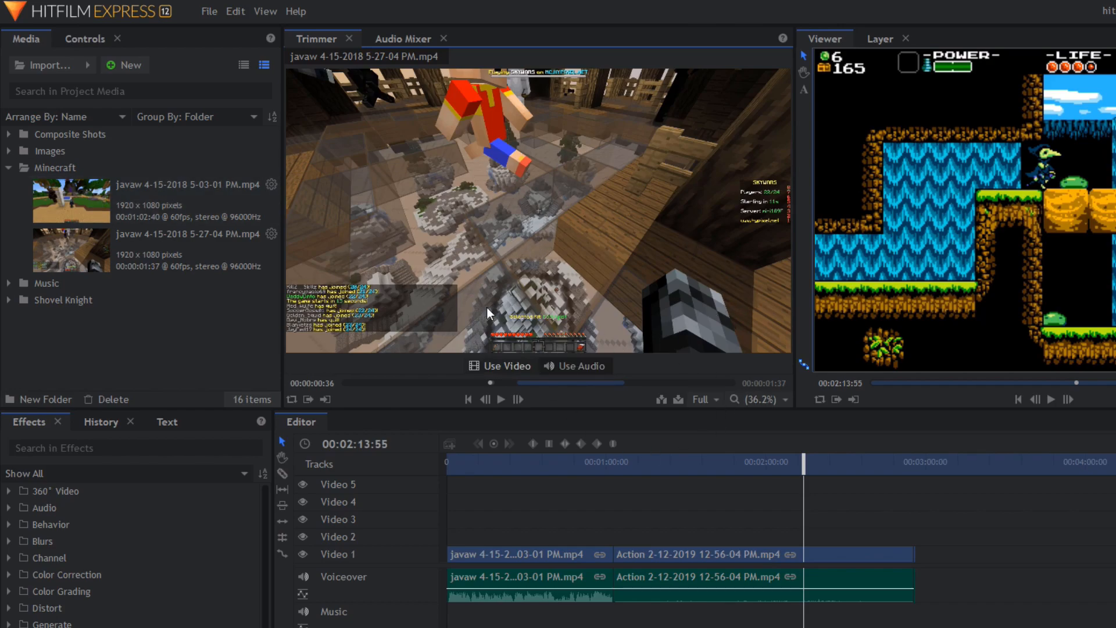
{"action": "left_click", "coordinate": [587, 363]}
{"action": "left_click", "coordinate": [494, 362]}
{"action": "left_click_drag", "start_coordinate": [476, 191], "coordinate": [941, 550]}
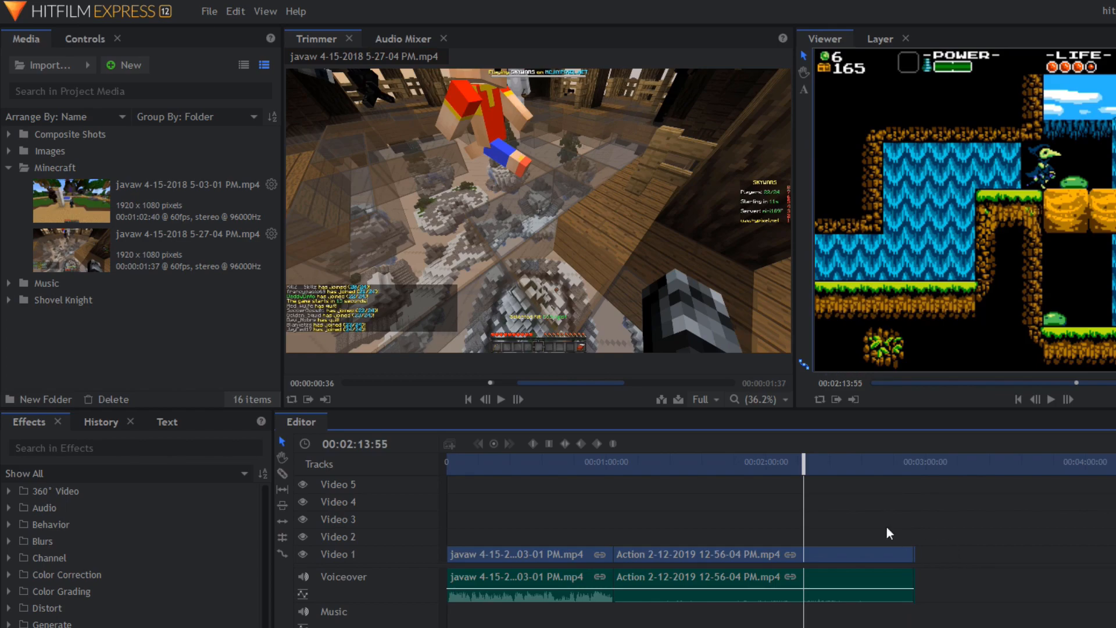
{"action": "mouse_move", "coordinate": [299, 364]}
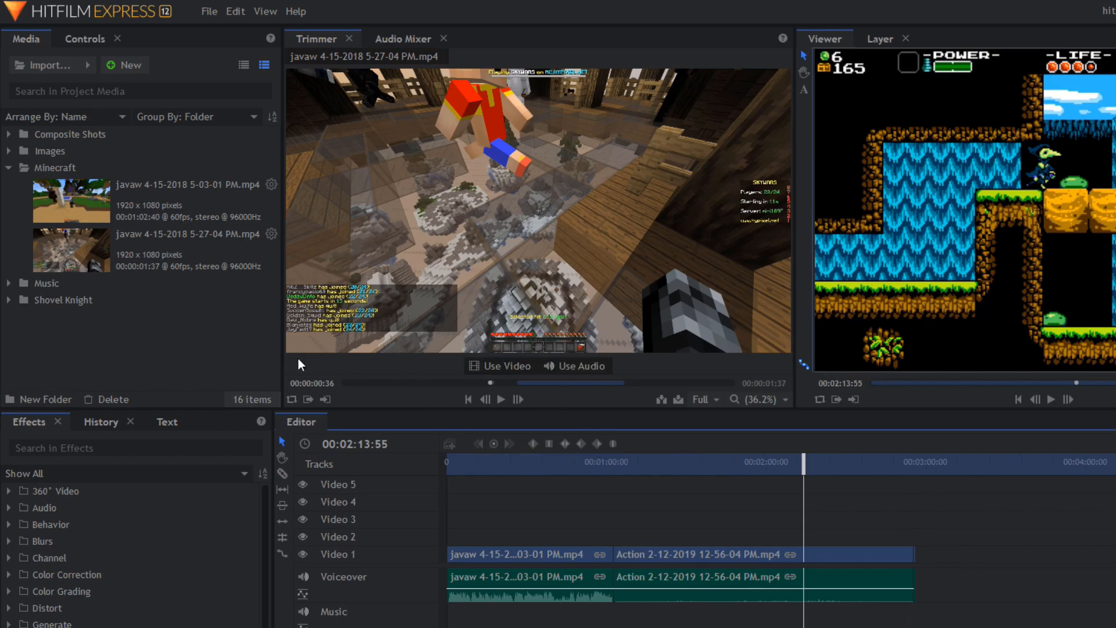
{"action": "left_click", "coordinate": [163, 207]}
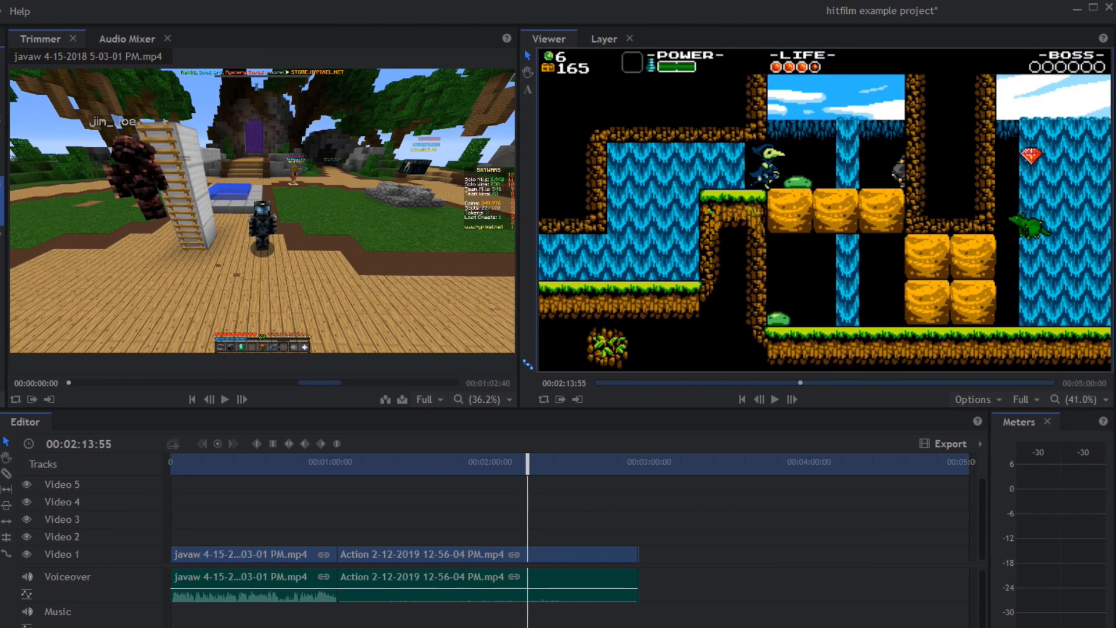
{"action": "left_click", "coordinate": [487, 554]}
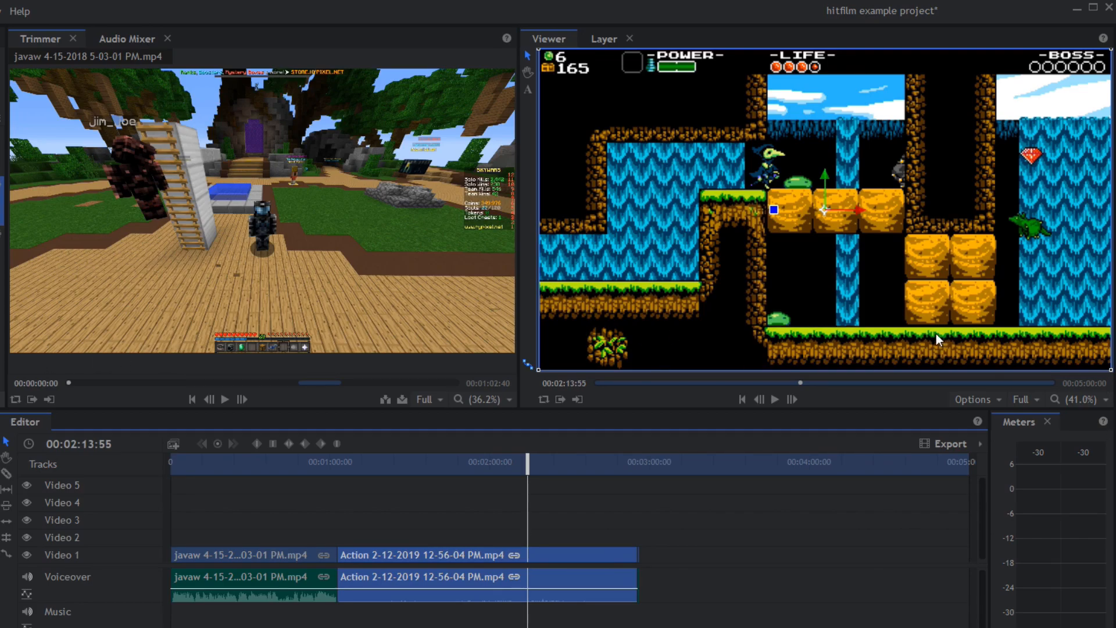
Zoom the Viewer in and out over the selected Action clip and restore it to Scale to Fit
{"action": "scroll", "coordinate": [936, 334], "scroll_direction": "up", "scroll_amount": 2}
{"action": "scroll", "coordinate": [709, 285], "scroll_direction": "up", "scroll_amount": 3}
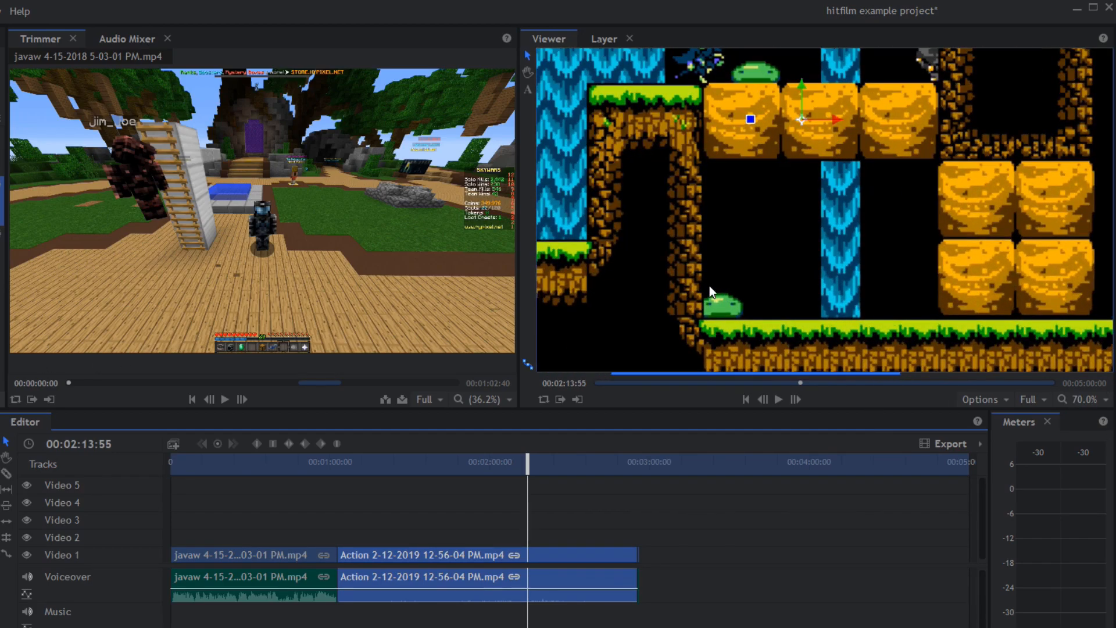
{"action": "scroll", "coordinate": [660, 213], "scroll_direction": "down", "scroll_amount": 5}
{"action": "scroll", "coordinate": [618, 184], "scroll_direction": "up", "scroll_amount": 3}
{"action": "scroll", "coordinate": [741, 155], "scroll_direction": "up", "scroll_amount": 2}
{"action": "scroll", "coordinate": [742, 155], "scroll_direction": "down", "scroll_amount": 5}
{"action": "scroll", "coordinate": [803, 231], "scroll_direction": "up", "scroll_amount": 2}
{"action": "scroll", "coordinate": [803, 227], "scroll_direction": "down", "scroll_amount": 5}
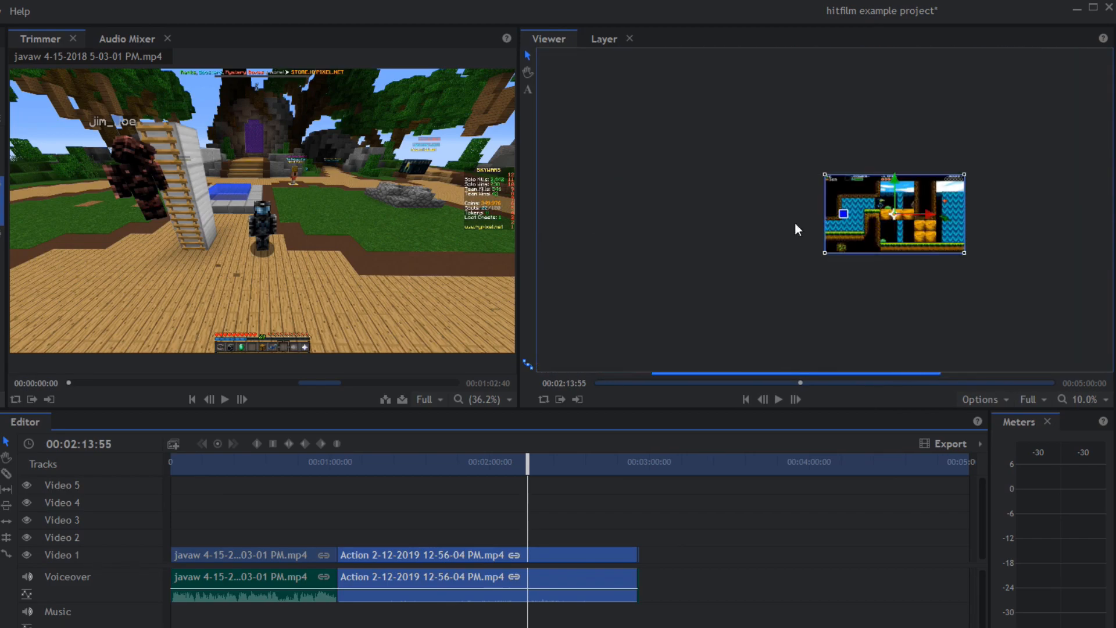
{"action": "scroll", "coordinate": [784, 215], "scroll_direction": "up", "scroll_amount": 4}
{"action": "left_click", "coordinate": [1085, 404]}
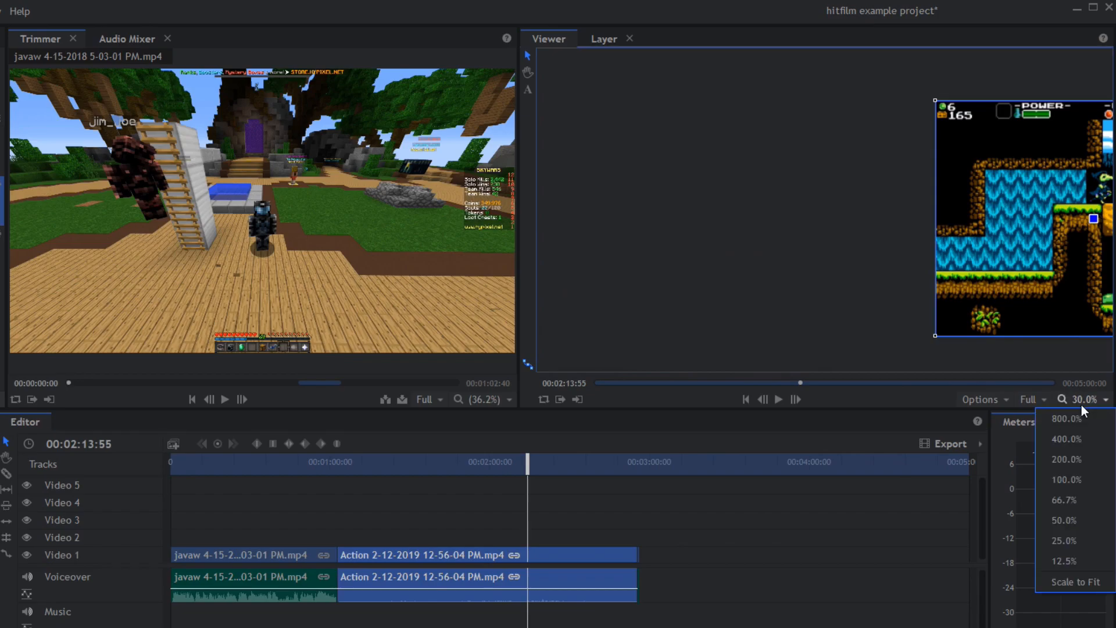
{"action": "left_click", "coordinate": [1072, 581]}
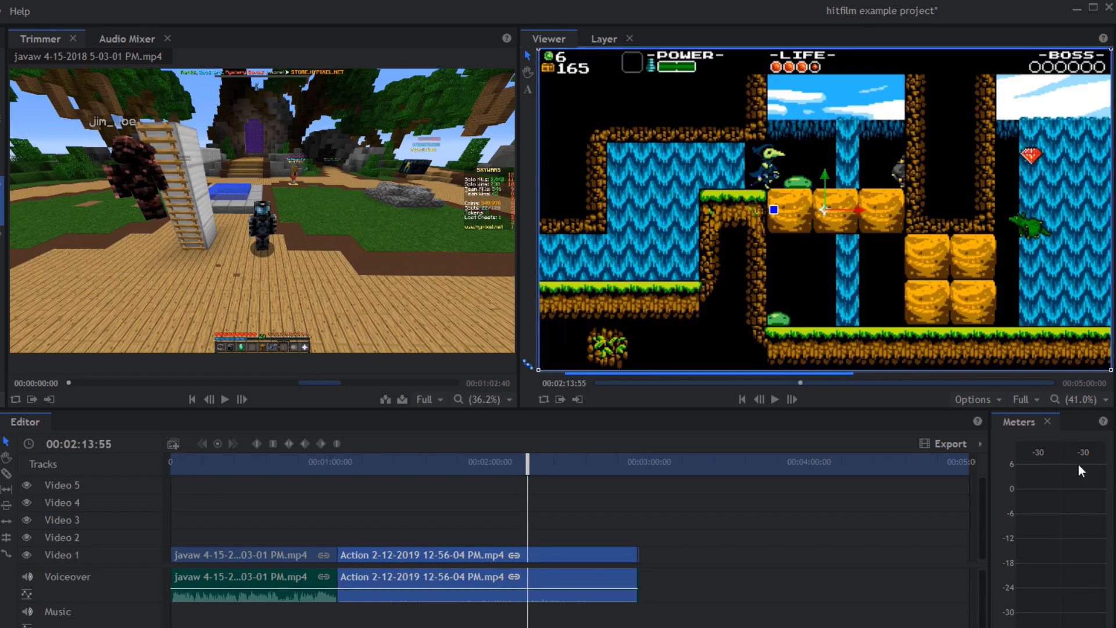
Preview the Viewer at 12.5% and 200% zoom, and set it back to Scale to Fit
{"action": "left_click", "coordinate": [1081, 400]}
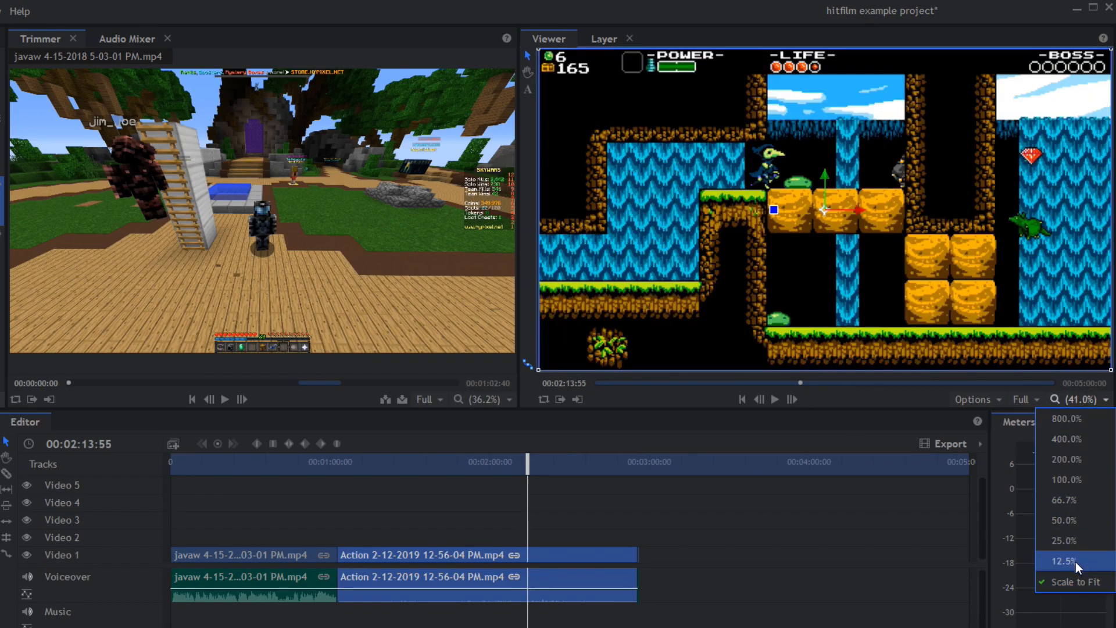
{"action": "left_click", "coordinate": [1079, 561]}
{"action": "left_click", "coordinate": [1070, 400]}
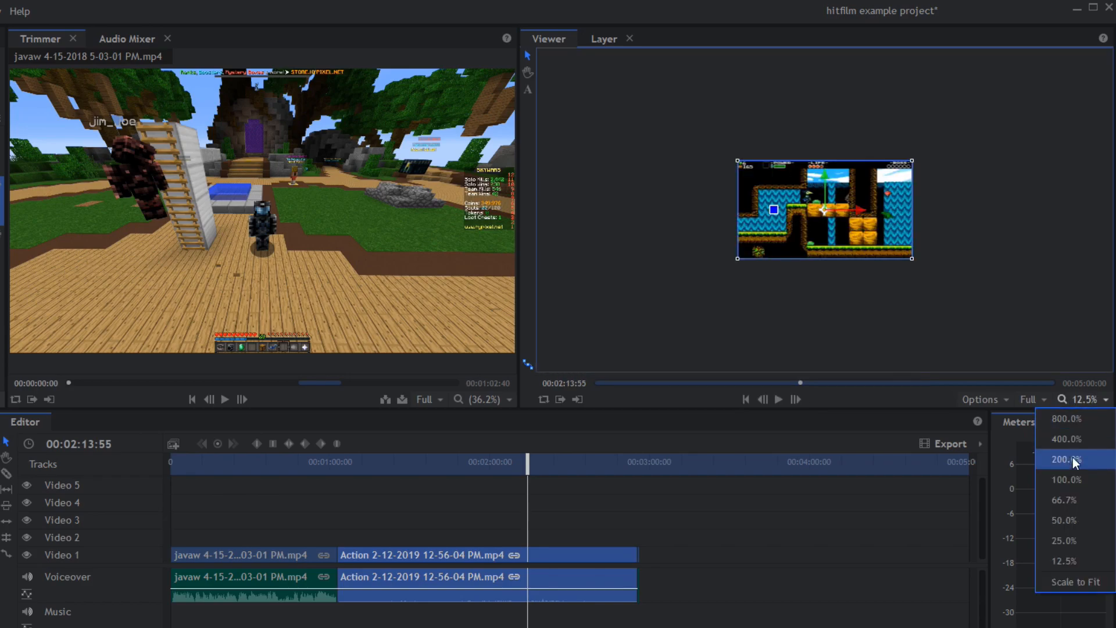
{"action": "left_click", "coordinate": [1073, 458]}
{"action": "left_click", "coordinate": [1083, 399]}
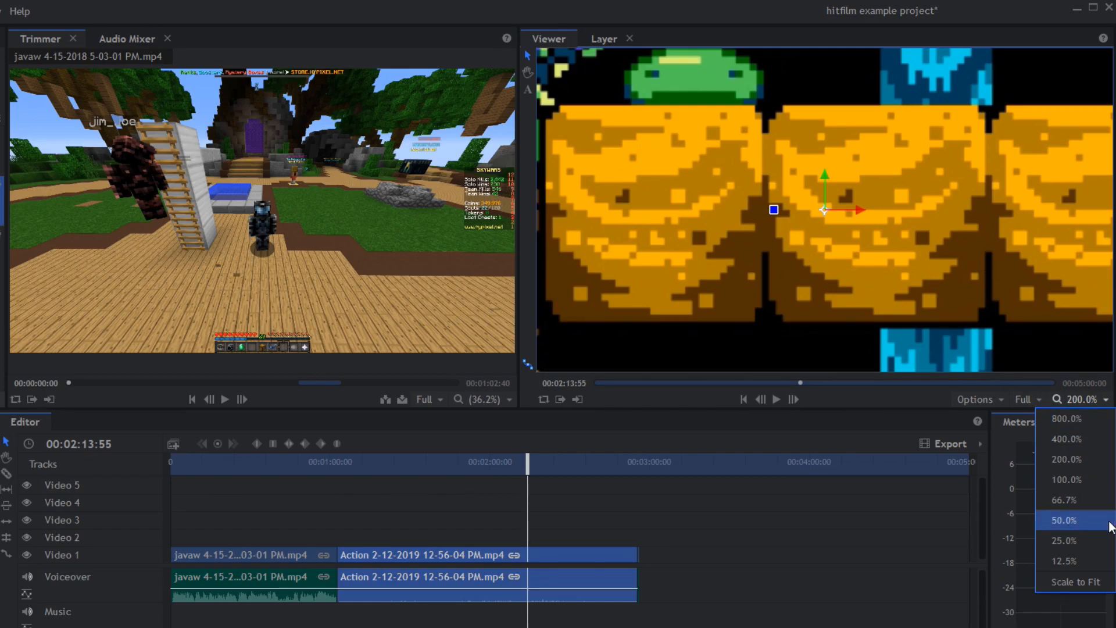
{"action": "left_click", "coordinate": [1076, 581]}
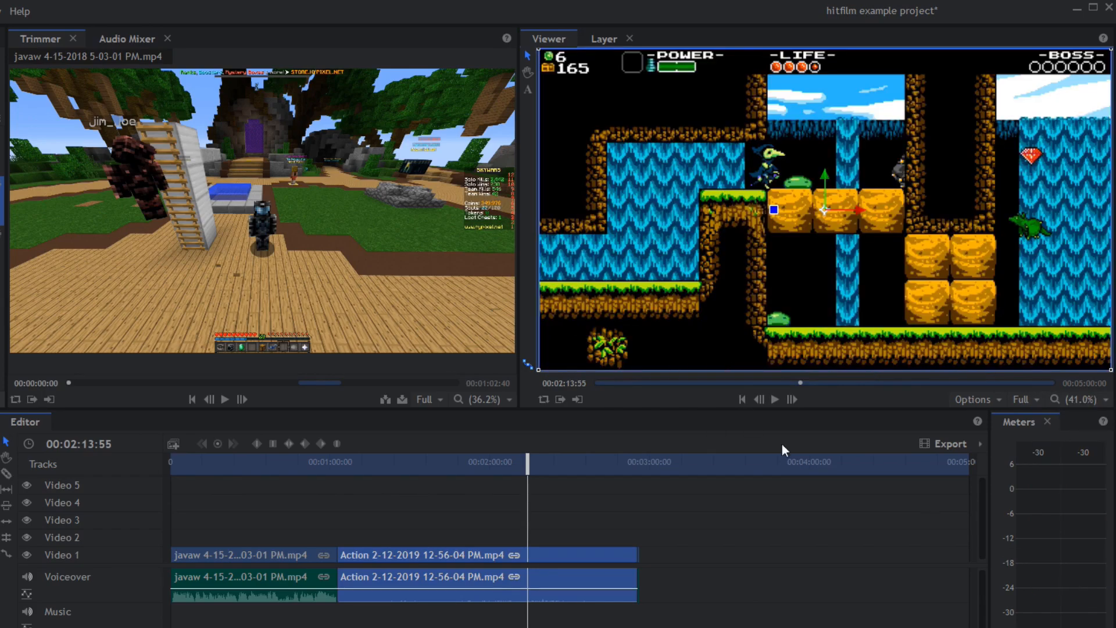
Review the Viewer's preview resolution, playback quality, paused resolution and paused quality options
{"action": "left_click", "coordinate": [1034, 398]}
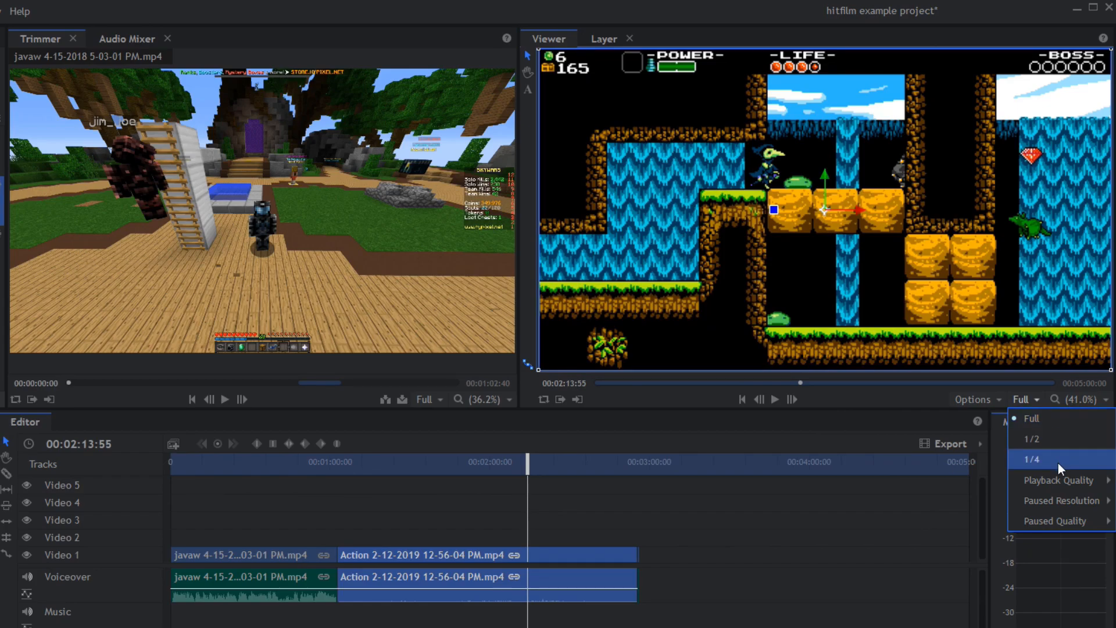
{"action": "mouse_move", "coordinate": [1063, 481]}
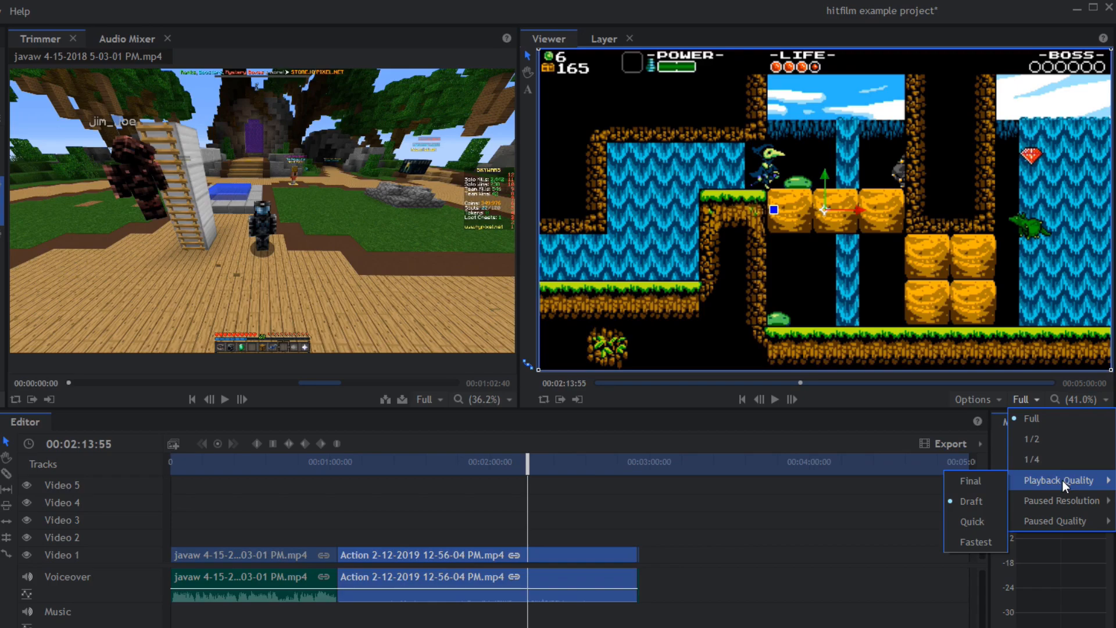
{"action": "mouse_move", "coordinate": [1059, 501]}
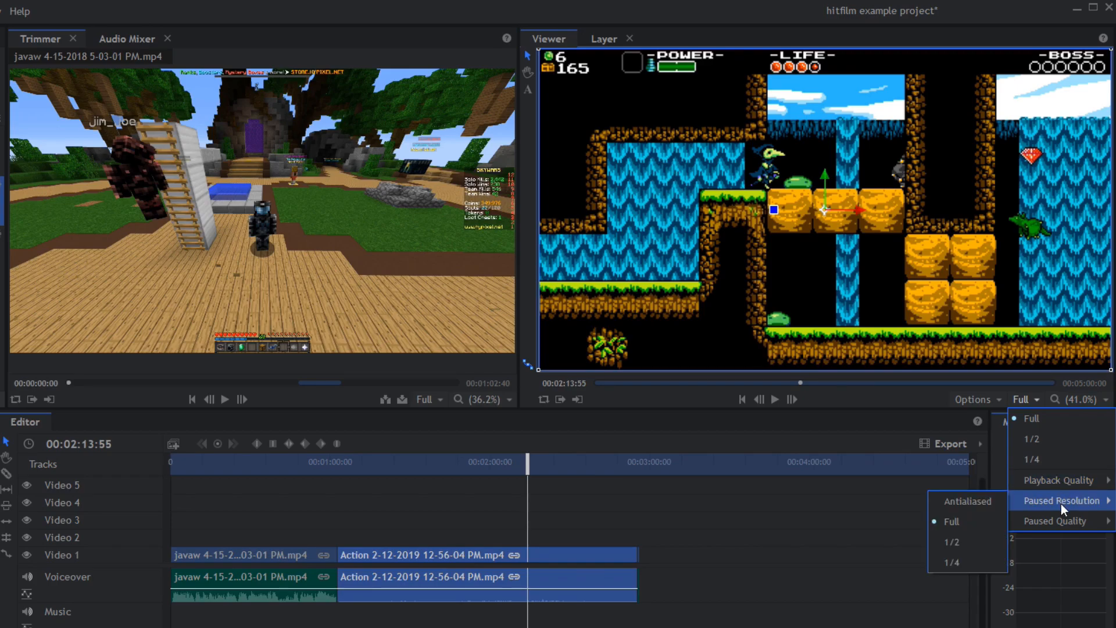
{"action": "mouse_move", "coordinate": [1068, 524]}
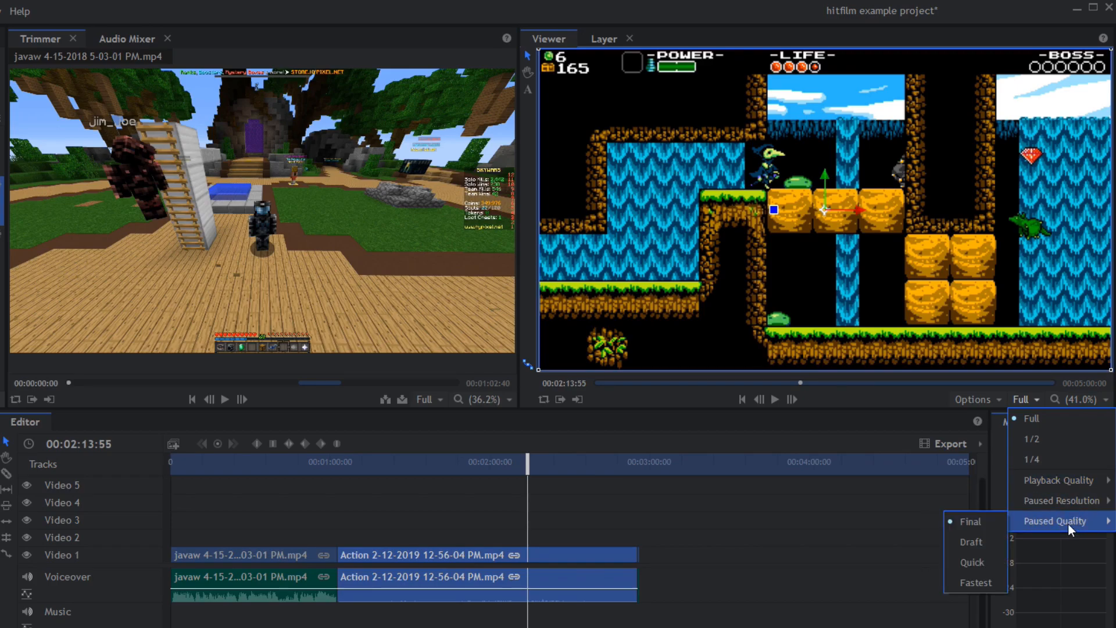
Turn on the checkerboard background in the Viewer
{"action": "left_click", "coordinate": [965, 399]}
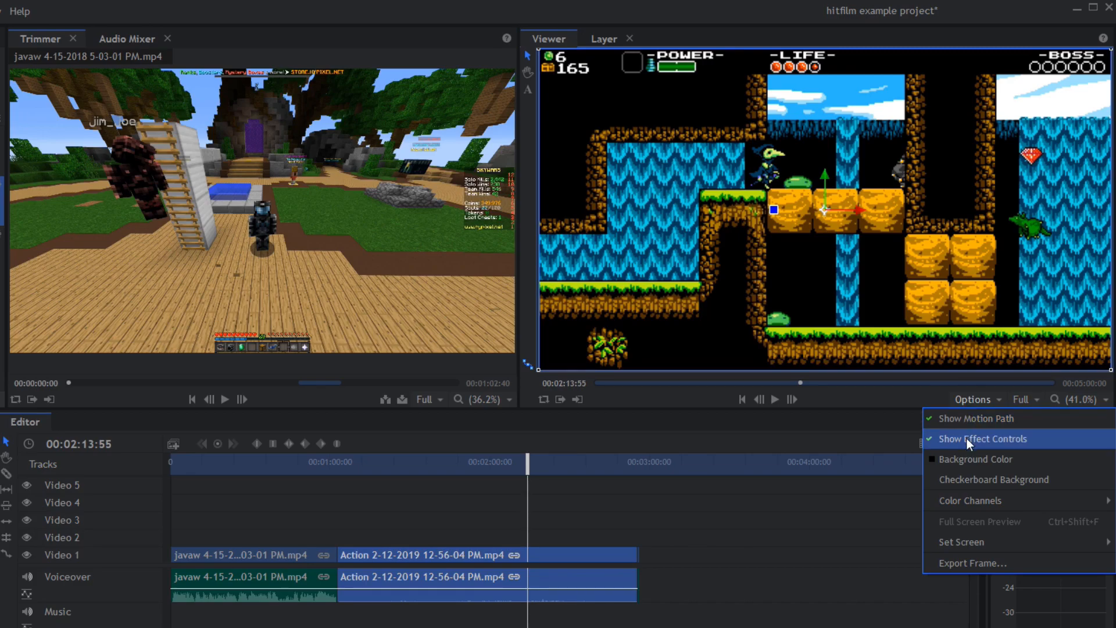
{"action": "left_click", "coordinate": [967, 478]}
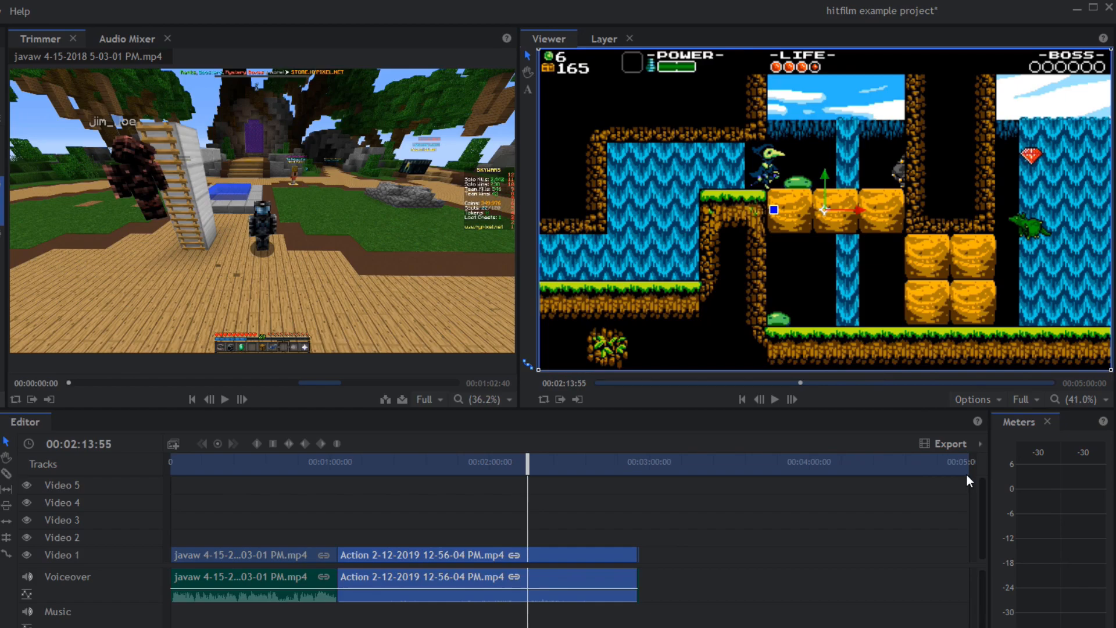
Preview only the Red color channel in the Viewer and restore the channels to RGB
{"action": "left_click", "coordinate": [996, 399]}
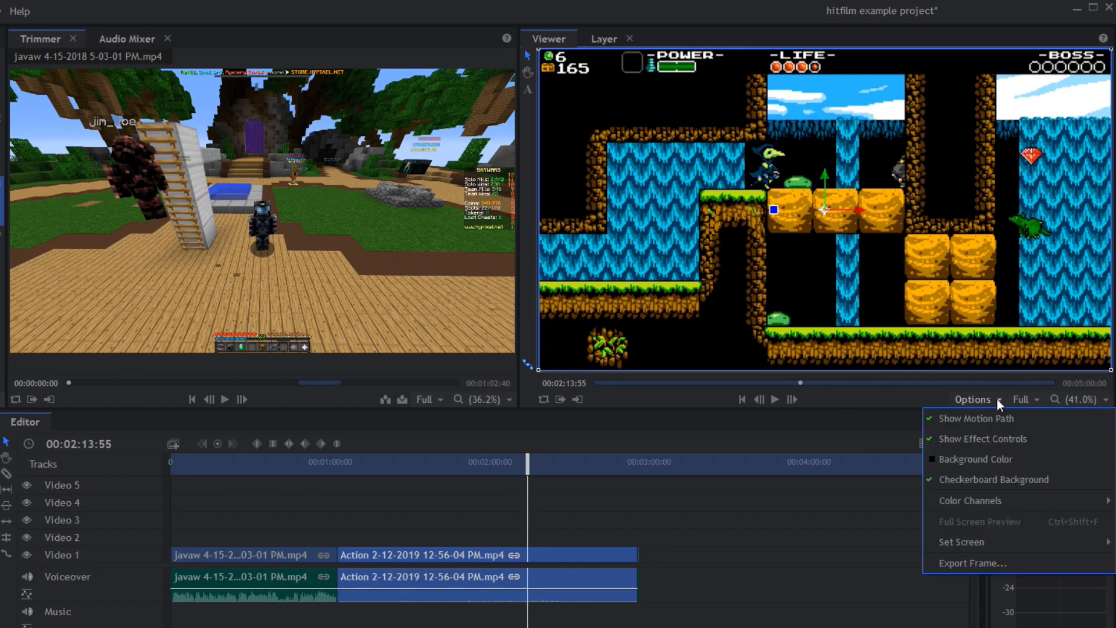
{"action": "mouse_move", "coordinate": [981, 510]}
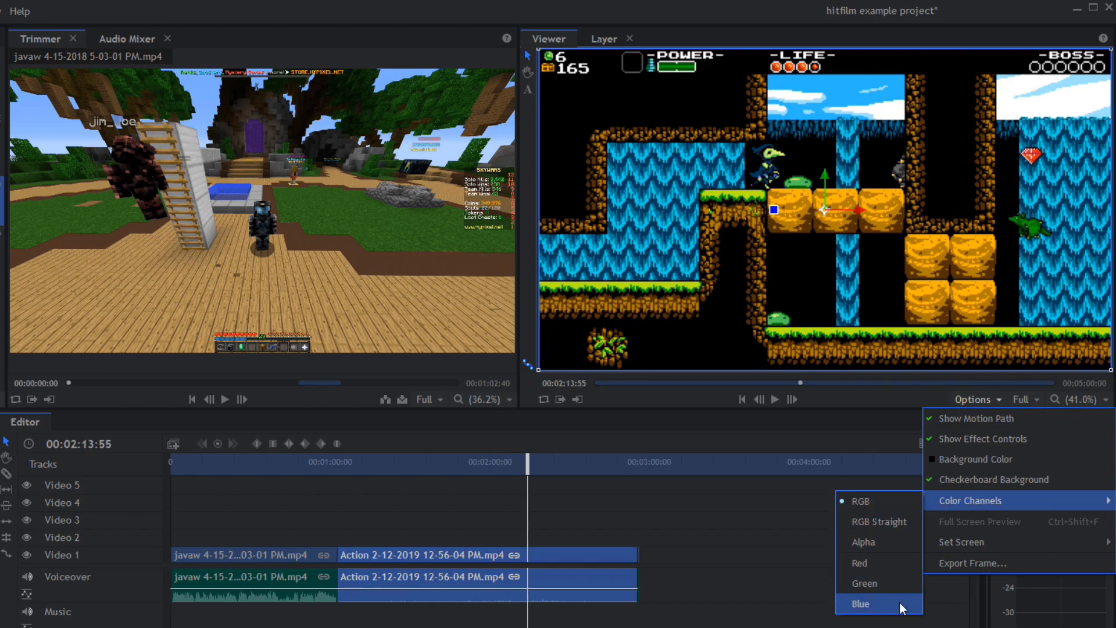
{"action": "left_click", "coordinate": [881, 568]}
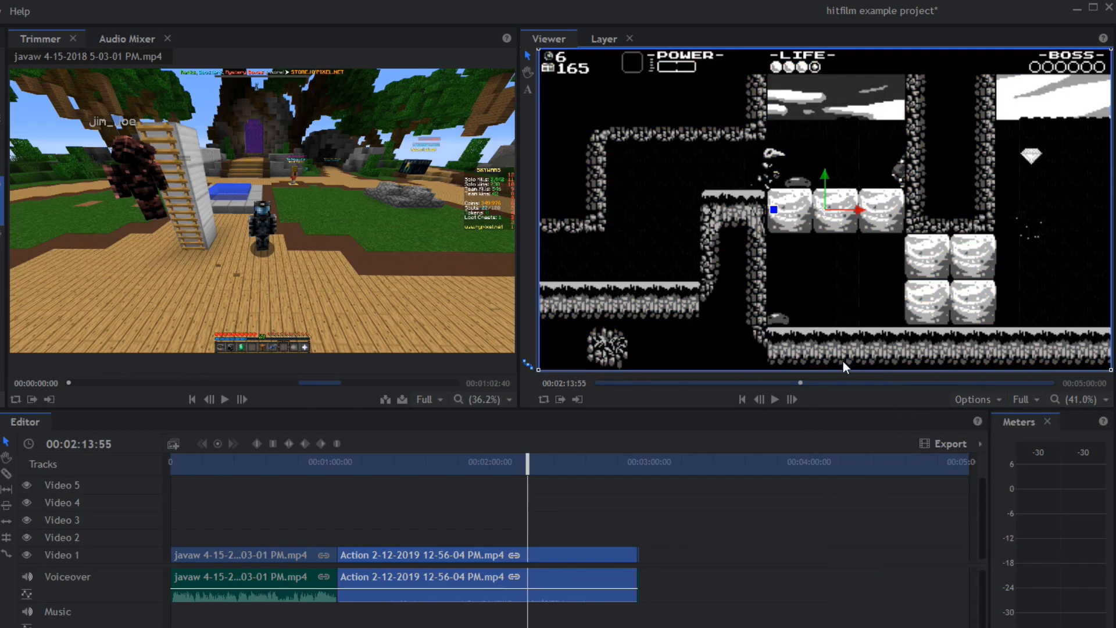
{"action": "left_click", "coordinate": [985, 402]}
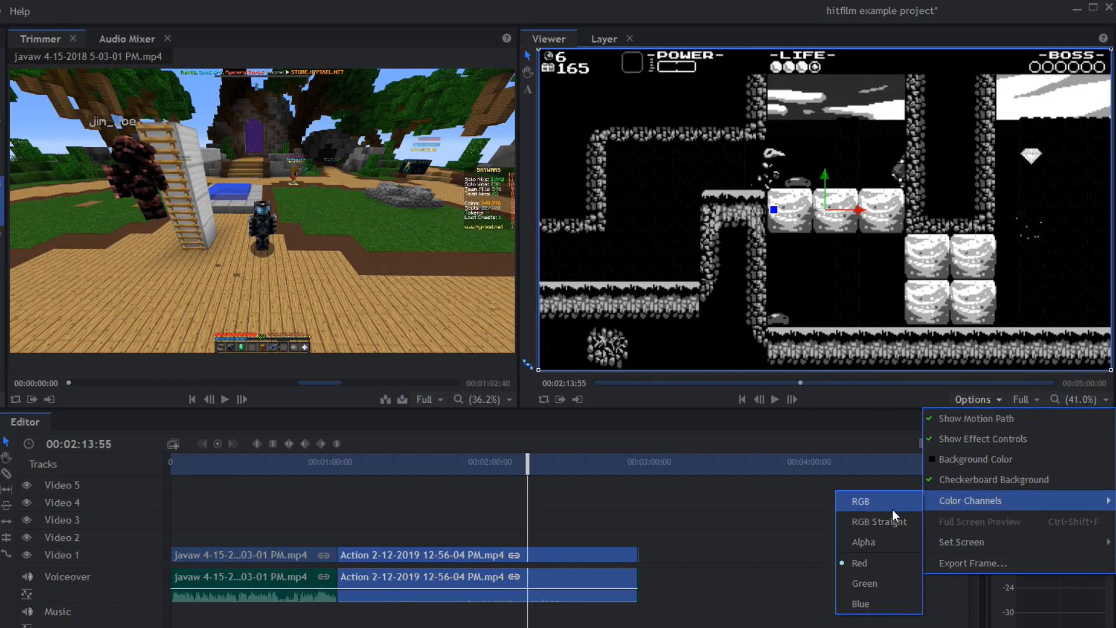
{"action": "left_click", "coordinate": [891, 507]}
Review the Viewer's full screen preview and screen assignment options
{"action": "left_click", "coordinate": [978, 403]}
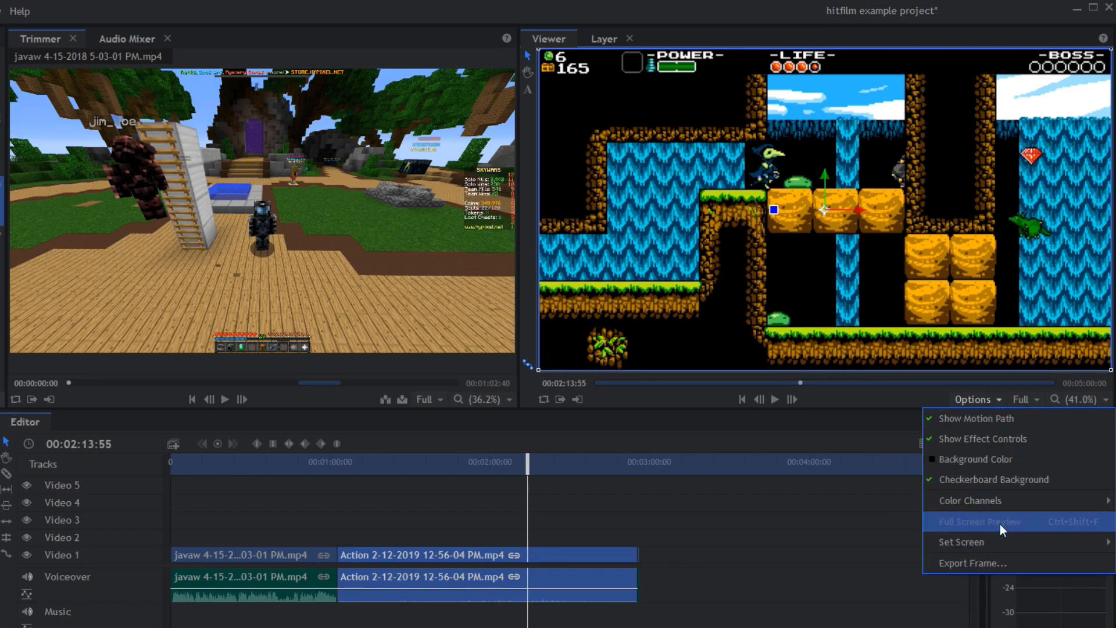
{"action": "mouse_move", "coordinate": [997, 542]}
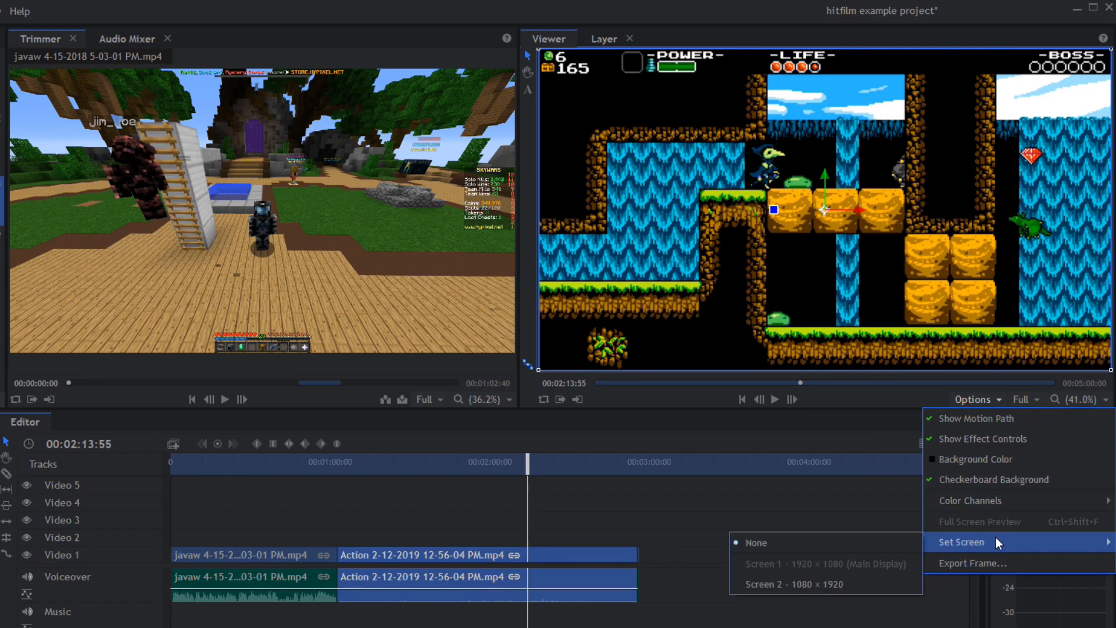
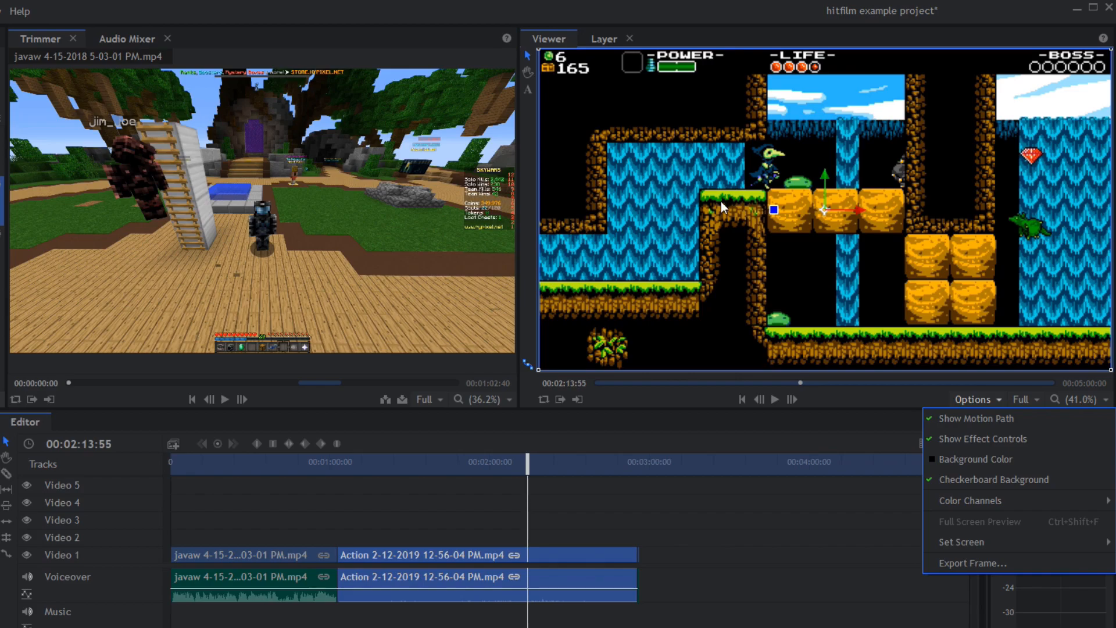
{"action": "left_click", "coordinate": [872, 402]}
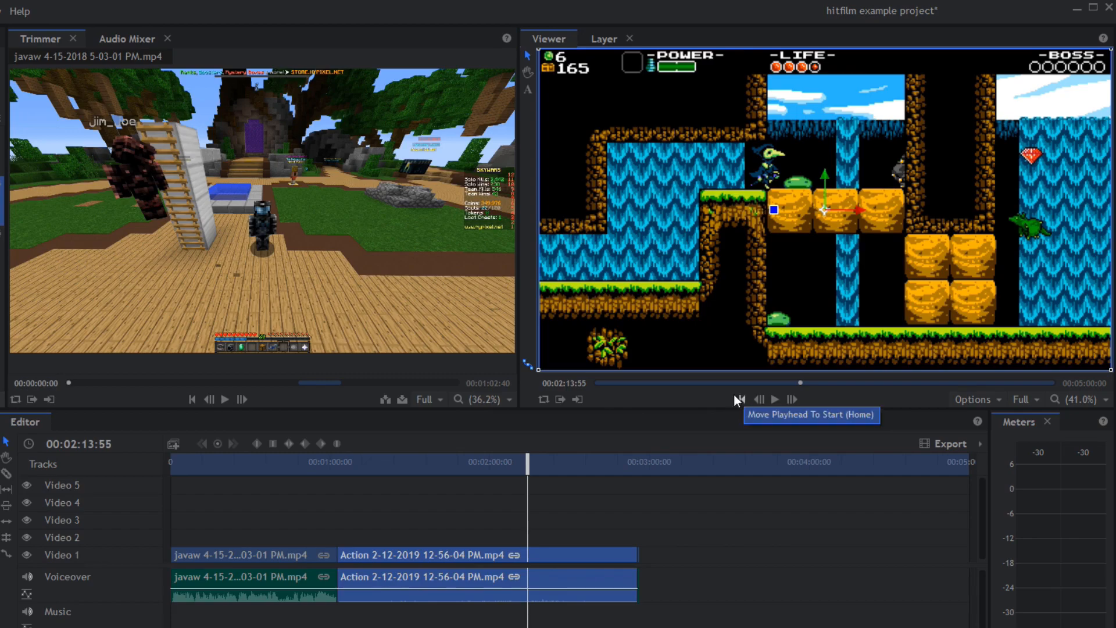
Review the timeline's export choices for the In-Out Area and Contents
{"action": "key", "text": "Home"}
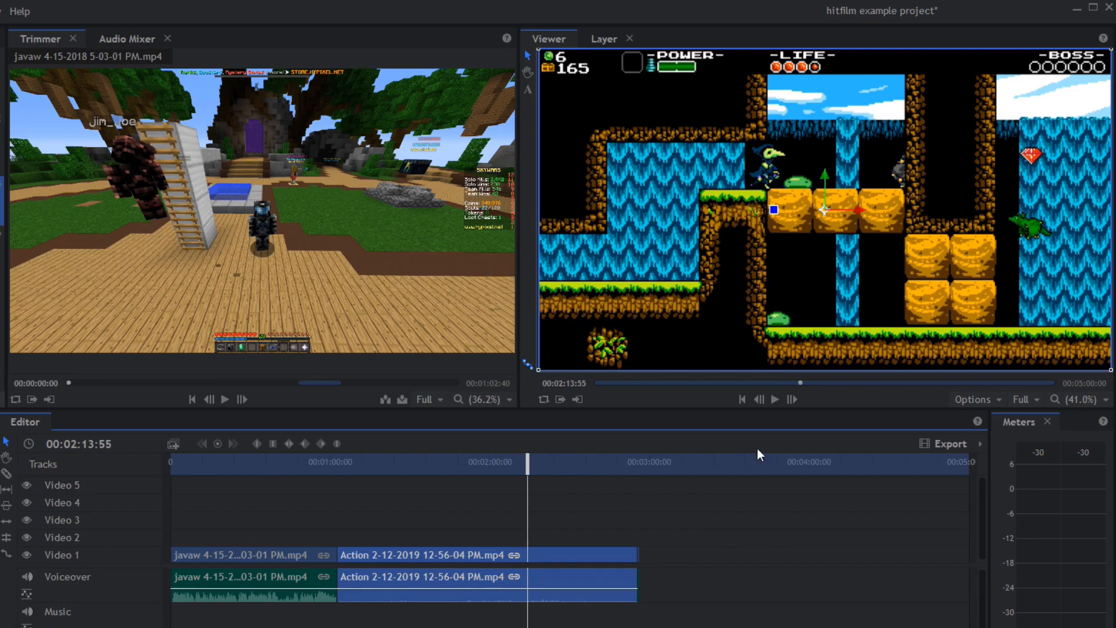
{"action": "left_click", "coordinate": [981, 444]}
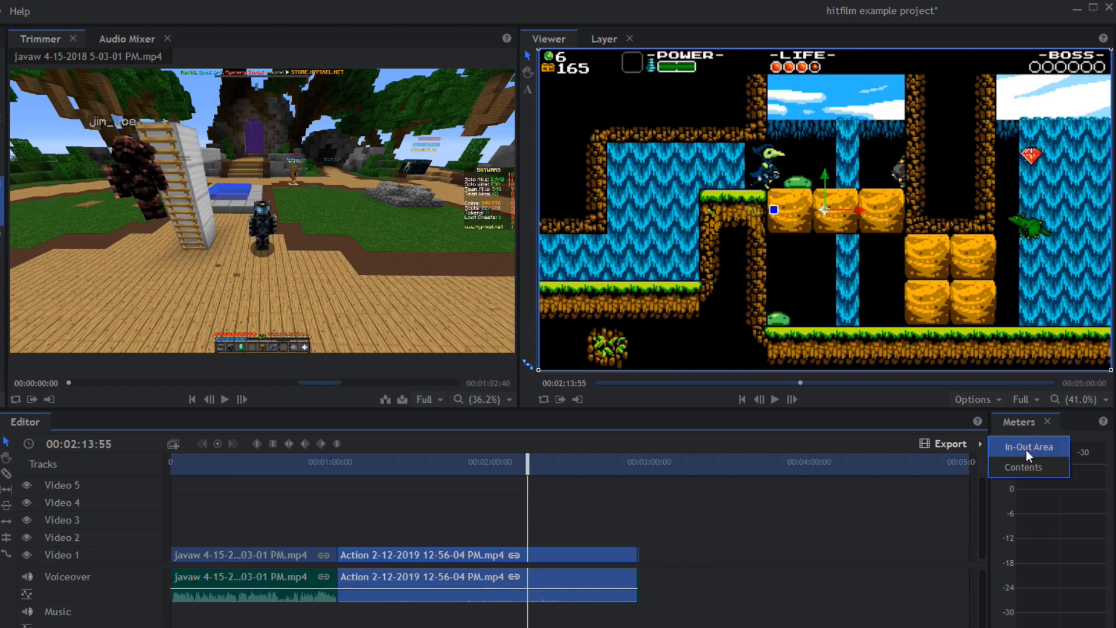
{"action": "left_click", "coordinate": [616, 405]}
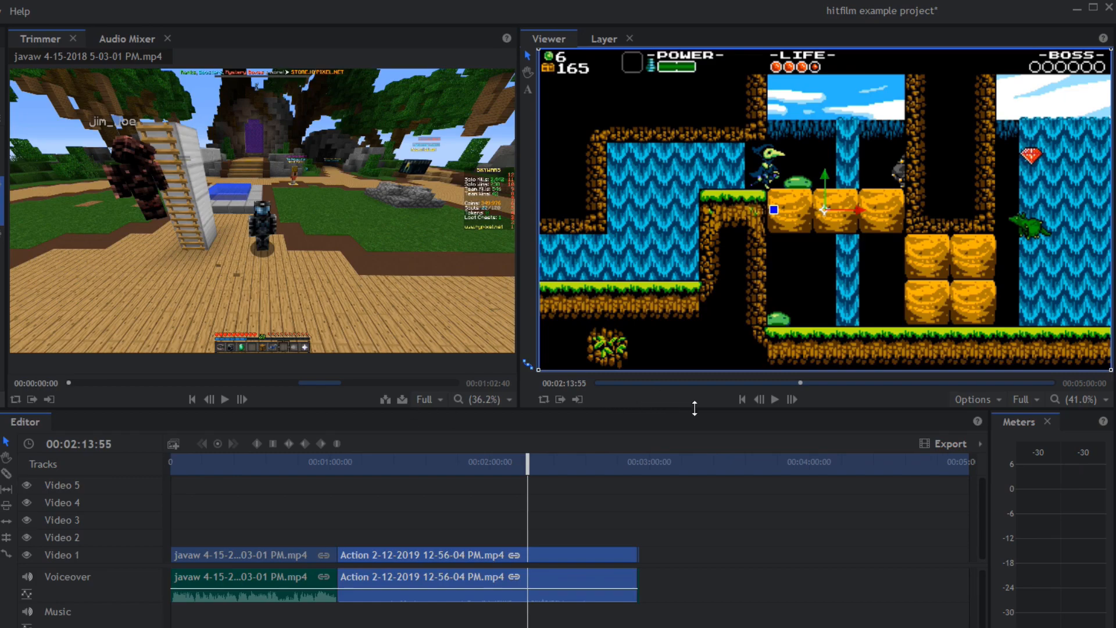
Set the timeline's out point at the playhead and undo it to restore the full in-out range
{"action": "key", "text": "o"}
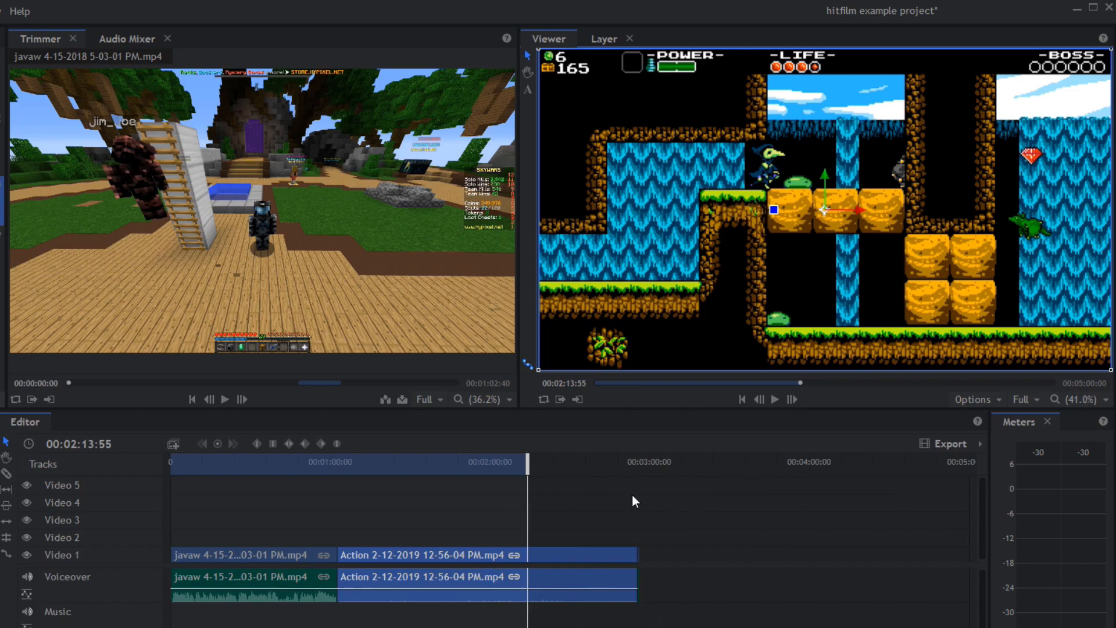
{"action": "key", "text": "ctrl+z"}
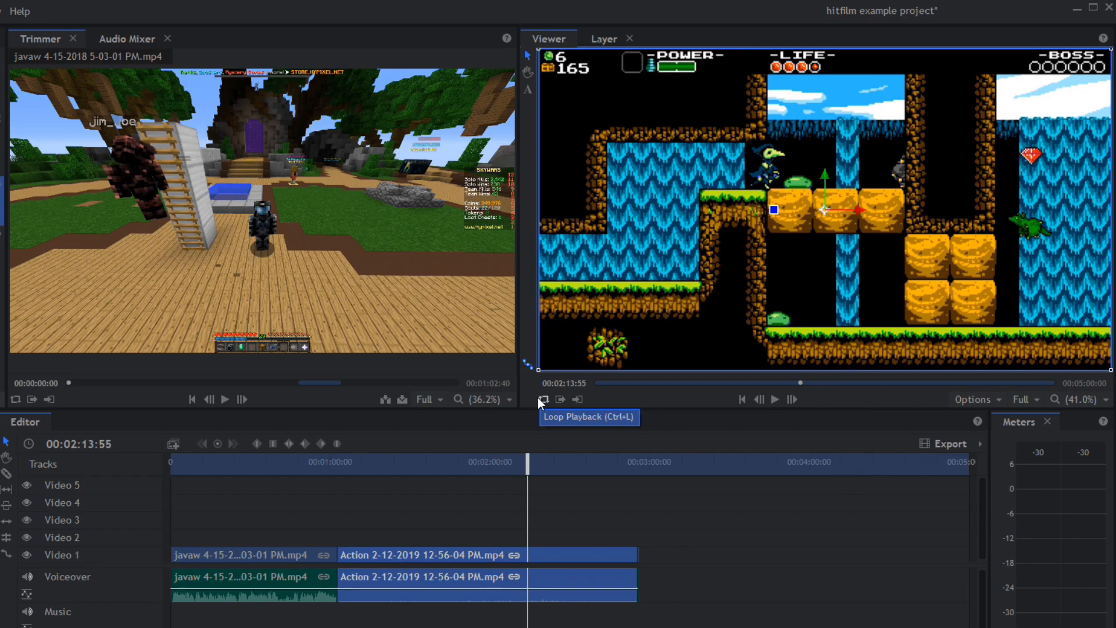
Offset the Action clip down and to the right within the Viewer frame at 30% zoom, and turn off the checkerboard background
{"action": "mouse_move", "coordinate": [452, 203]}
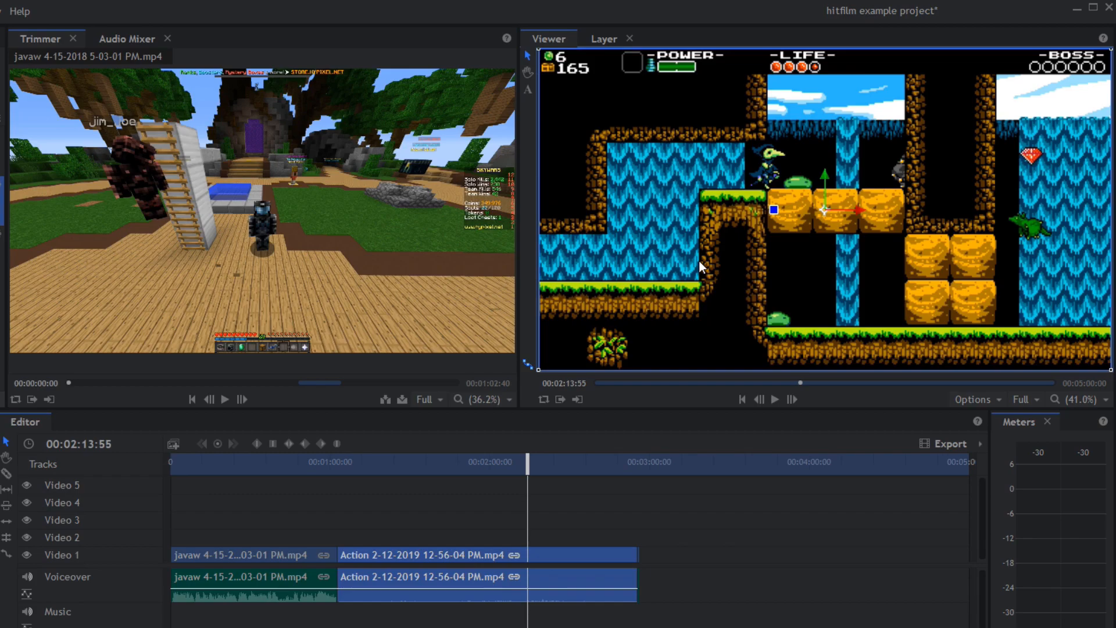
{"action": "scroll", "coordinate": [698, 261], "scroll_direction": "down", "scroll_amount": 2}
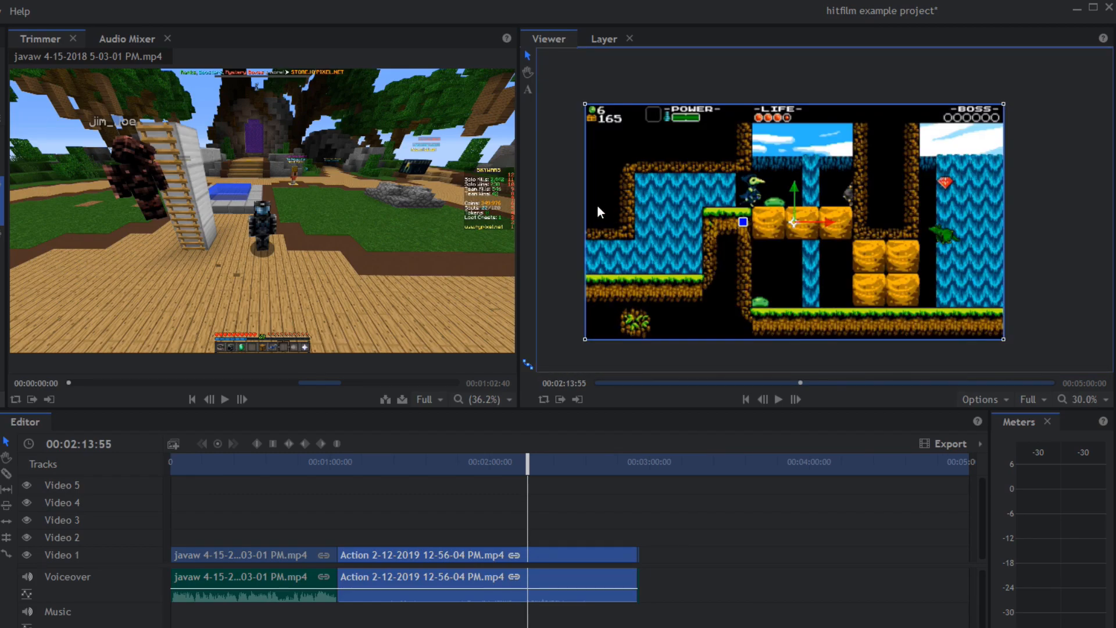
{"action": "left_click", "coordinate": [568, 208]}
{"action": "left_click", "coordinate": [665, 196]}
{"action": "left_click_drag", "start_coordinate": [619, 222], "coordinate": [679, 251]}
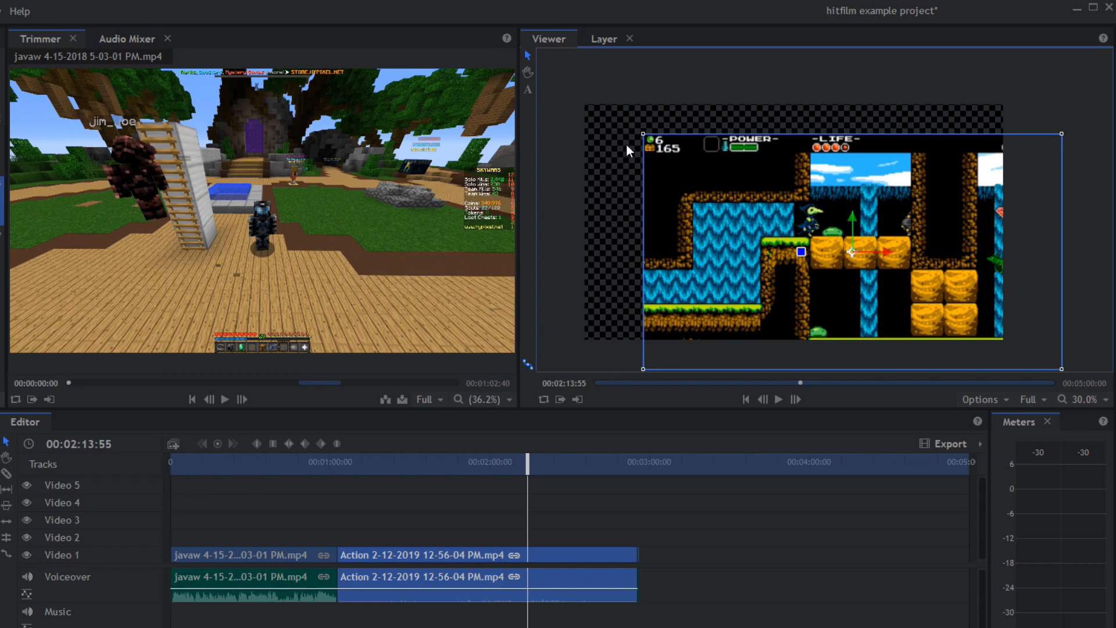
{"action": "left_click", "coordinate": [980, 399]}
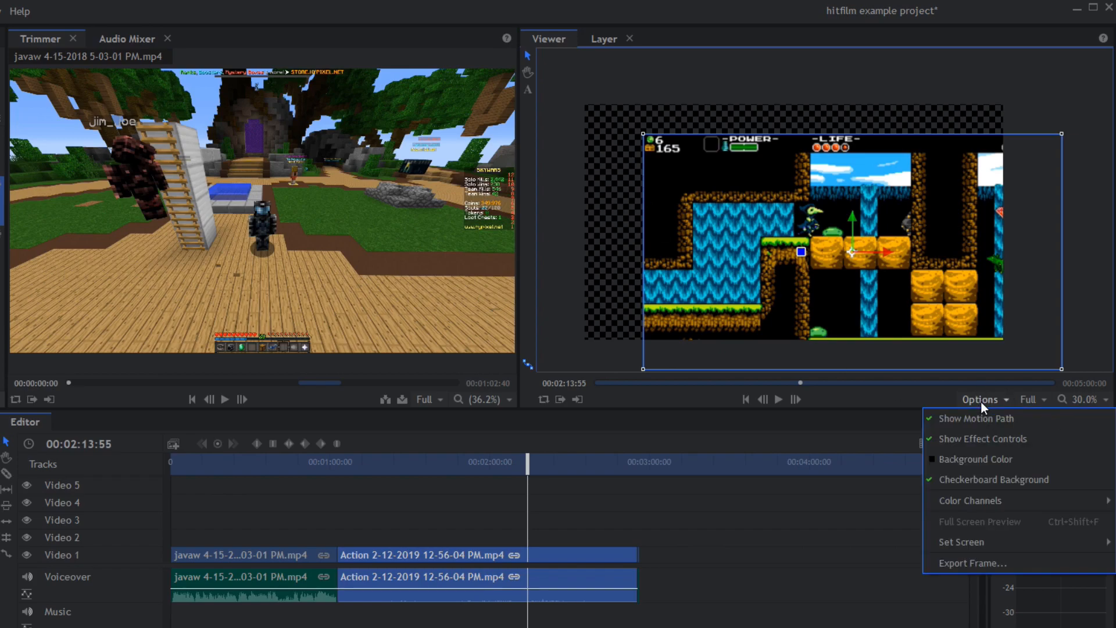
{"action": "left_click", "coordinate": [980, 478]}
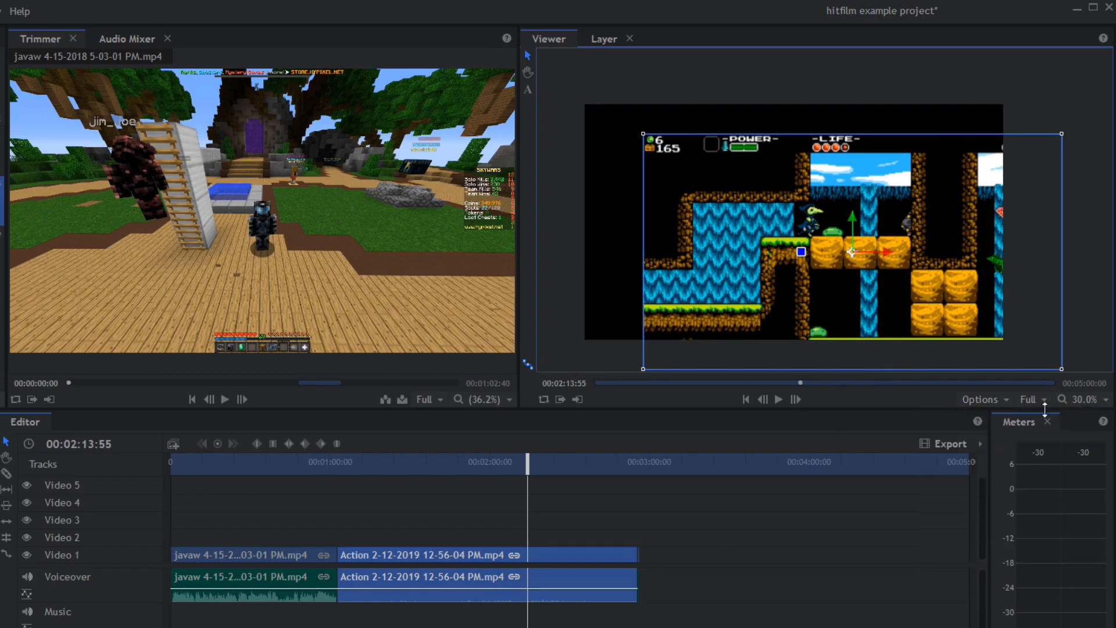
Switch the viewer background to a checkerboard and undo the displacement of the Shovel Knight clip
{"action": "left_click", "coordinate": [994, 398]}
{"action": "left_click", "coordinate": [995, 478]}
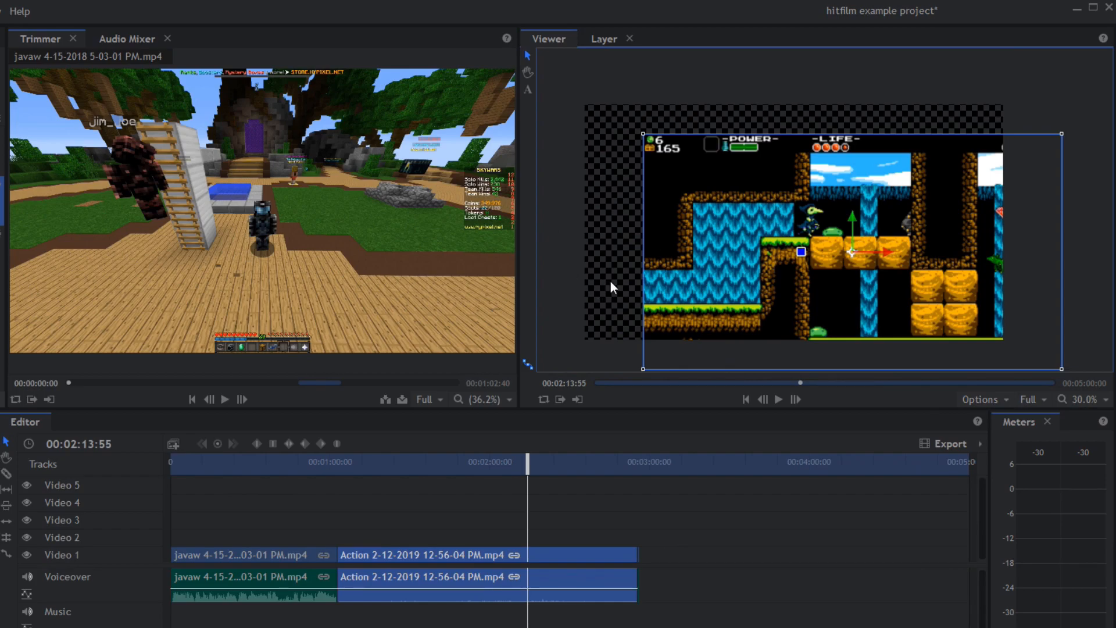
{"action": "key", "text": "ctrl+z"}
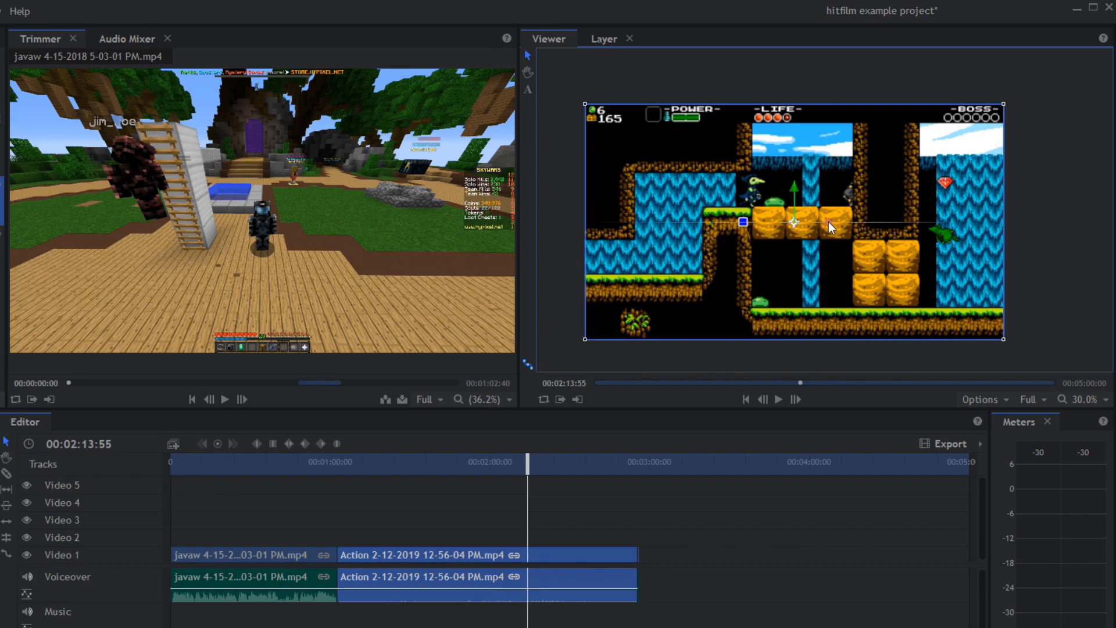
Try moving the gameplay clip along its horizontal and vertical axes, undo the moves, and try resizing it from its lower-left corner
{"action": "mouse_move", "coordinate": [828, 222]}
{"action": "left_mouse_down"}
{"action": "mouse_move", "coordinate": [867, 218]}
{"action": "mouse_move", "coordinate": [714, 226]}
{"action": "mouse_move", "coordinate": [826, 230]}
{"action": "left_mouse_up"}
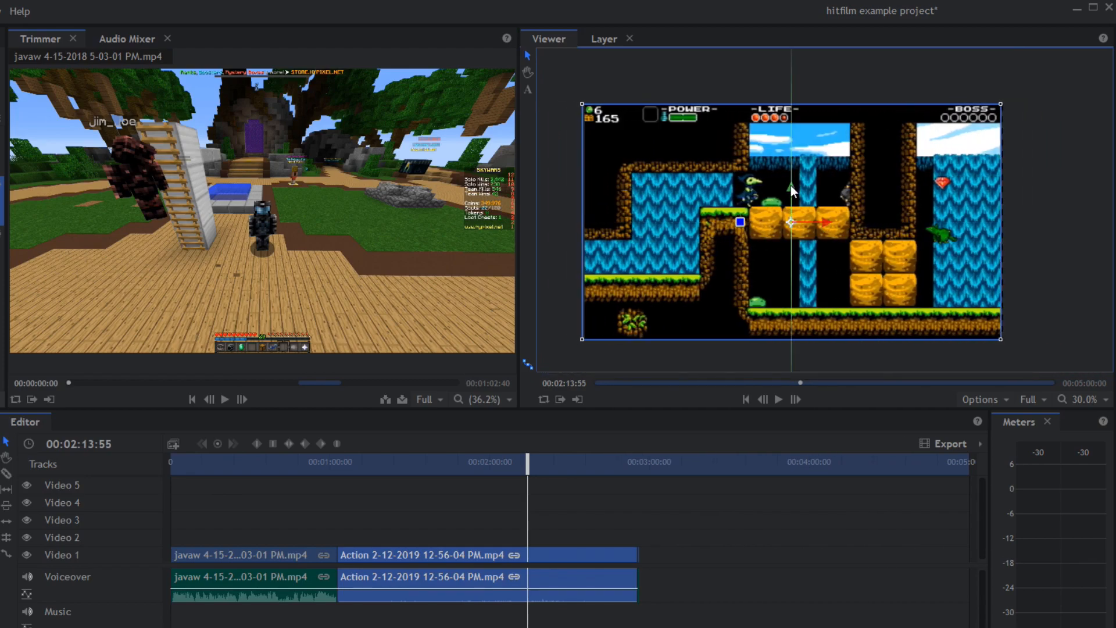
{"action": "left_click_drag", "start_coordinate": [792, 191], "coordinate": [825, 225]}
{"action": "key", "text": "ctrl+z"}
{"action": "key", "text": "ctrl+z"}
{"action": "mouse_move", "coordinate": [583, 341]}
{"action": "left_mouse_down"}
{"action": "mouse_move", "coordinate": [656, 345]}
{"action": "mouse_move", "coordinate": [665, 363]}
{"action": "mouse_move", "coordinate": [702, 357]}
{"action": "mouse_move", "coordinate": [571, 323]}
{"action": "mouse_move", "coordinate": [540, 284]}
{"action": "mouse_move", "coordinate": [518, 287]}
{"action": "mouse_move", "coordinate": [602, 306]}
{"action": "mouse_move", "coordinate": [582, 339]}
{"action": "left_mouse_up"}
{"action": "left_click_drag", "start_coordinate": [581, 338], "coordinate": [581, 255]}
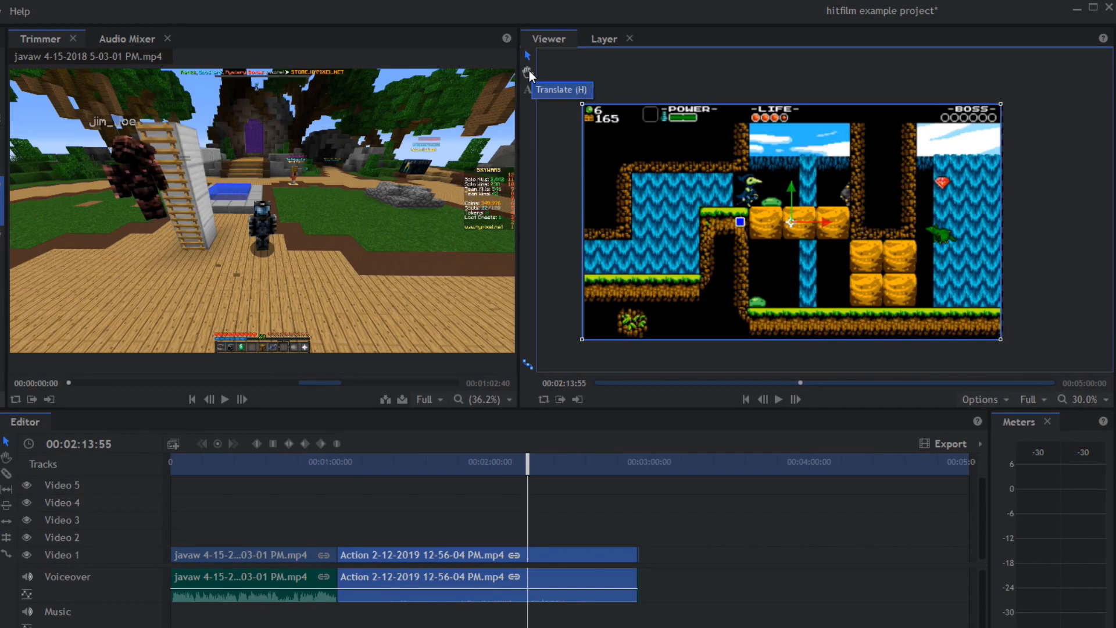
Pan and zoom around the frame in the viewer with the Translate tool, and scale the view back to fit
{"action": "left_click", "coordinate": [527, 71]}
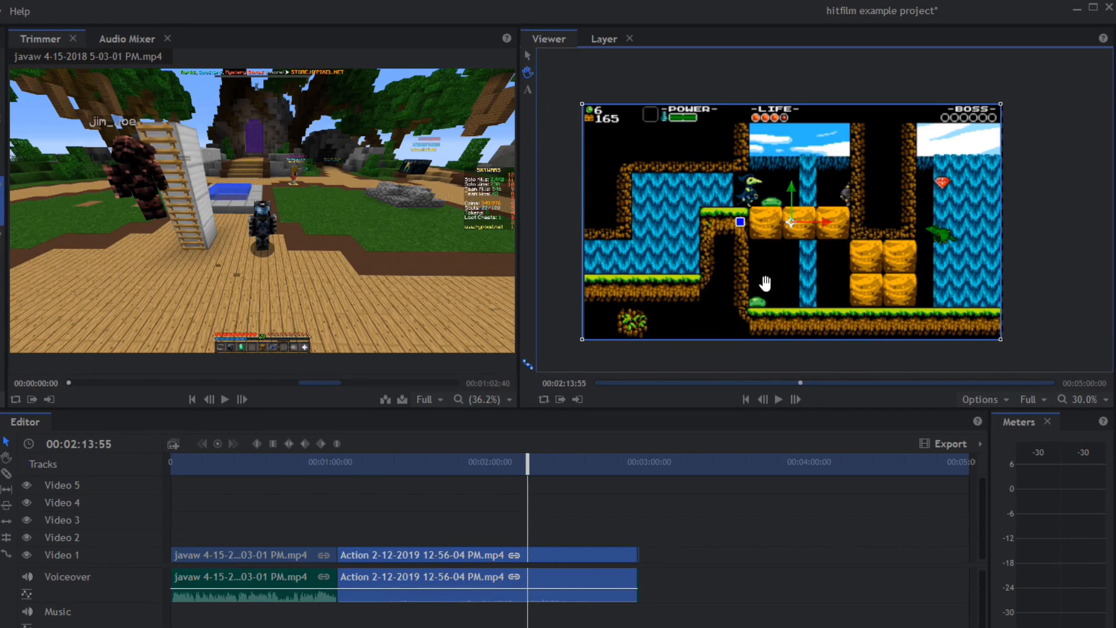
{"action": "left_click_drag", "start_coordinate": [590, 221], "coordinate": [610, 206]}
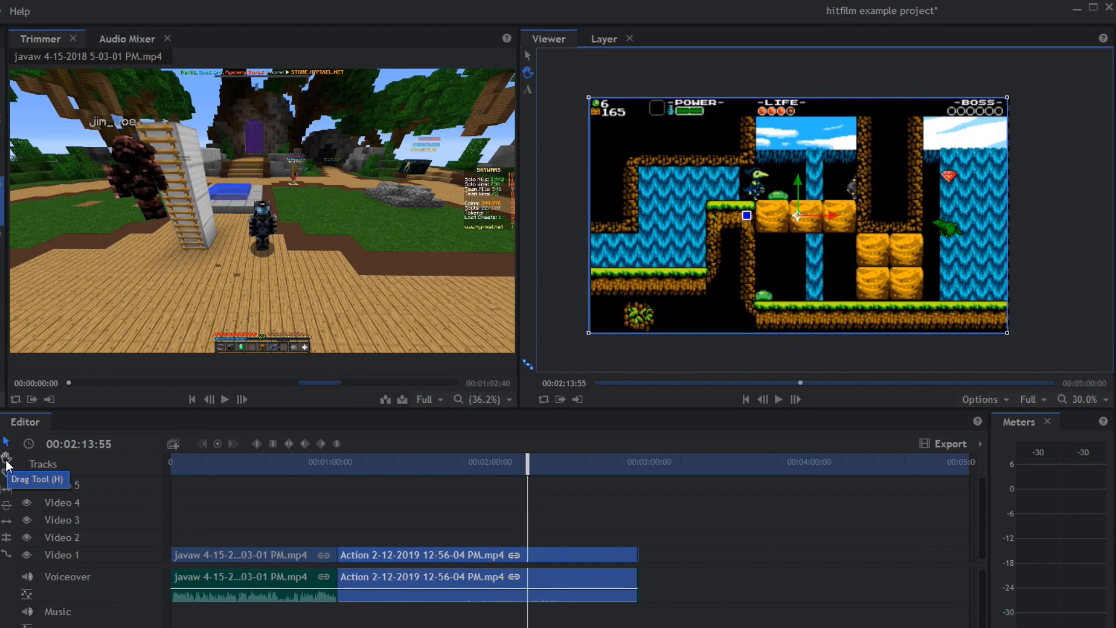
{"action": "left_click_drag", "start_coordinate": [731, 279], "coordinate": [738, 241]}
{"action": "left_click_drag", "start_coordinate": [679, 200], "coordinate": [747, 249]}
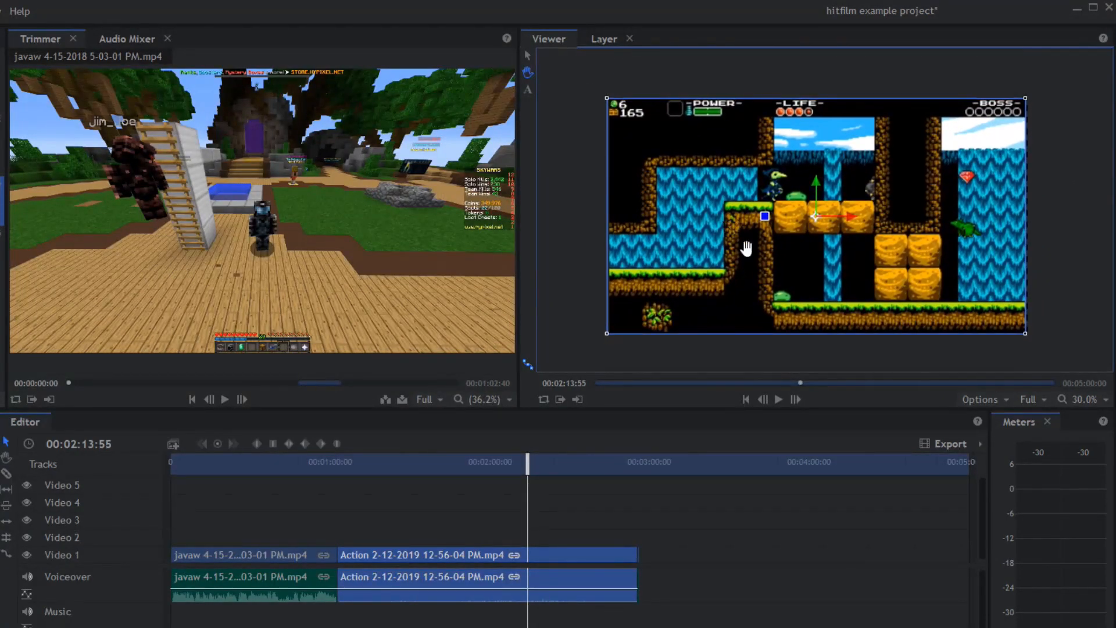
{"action": "scroll", "coordinate": [746, 249], "scroll_direction": "up", "scroll_amount": 8}
{"action": "left_click_drag", "start_coordinate": [765, 318], "coordinate": [811, 222]}
{"action": "mouse_move", "coordinate": [775, 264]}
{"action": "left_mouse_down"}
{"action": "mouse_move", "coordinate": [785, 194]}
{"action": "mouse_move", "coordinate": [783, 255]}
{"action": "left_mouse_up"}
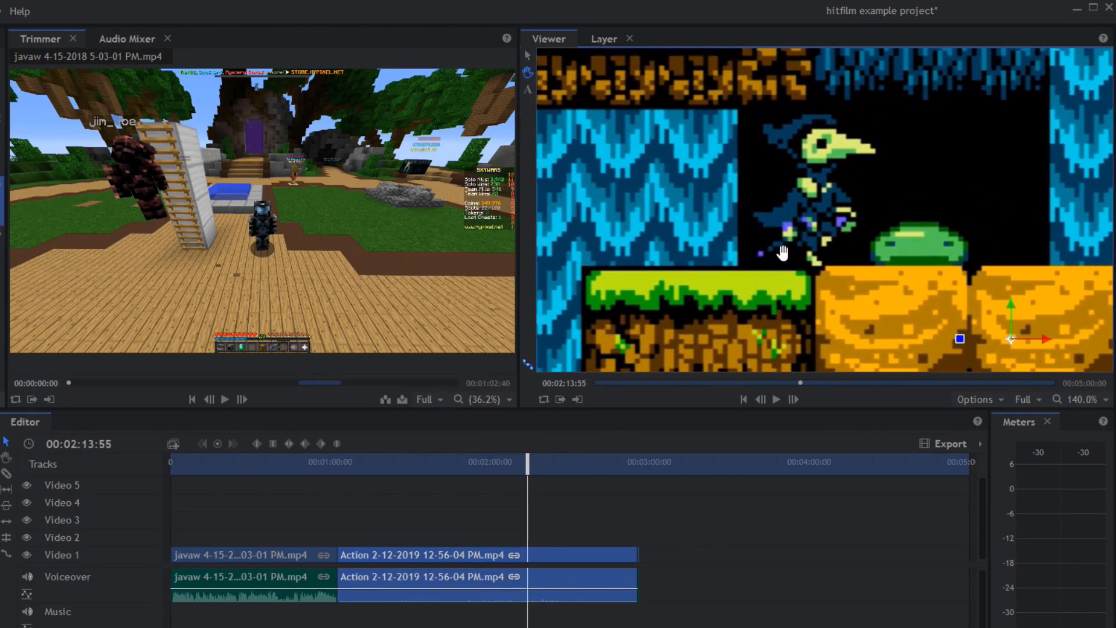
{"action": "scroll", "coordinate": [776, 251], "scroll_direction": "left", "scroll_amount": 1}
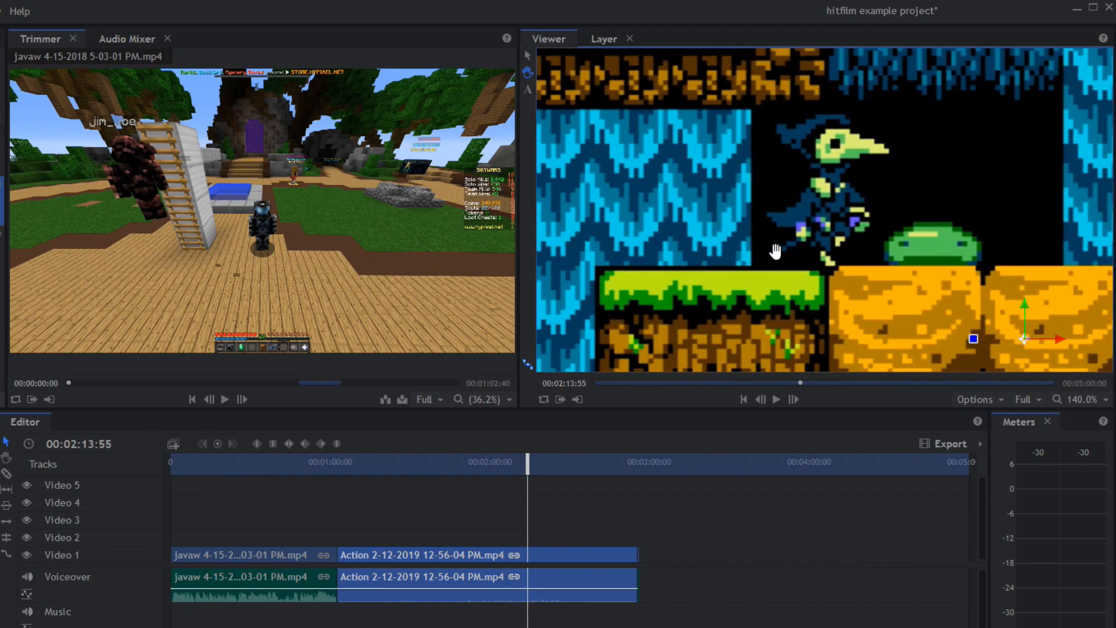
{"action": "left_click", "coordinate": [1073, 400]}
{"action": "left_click", "coordinate": [1058, 580]}
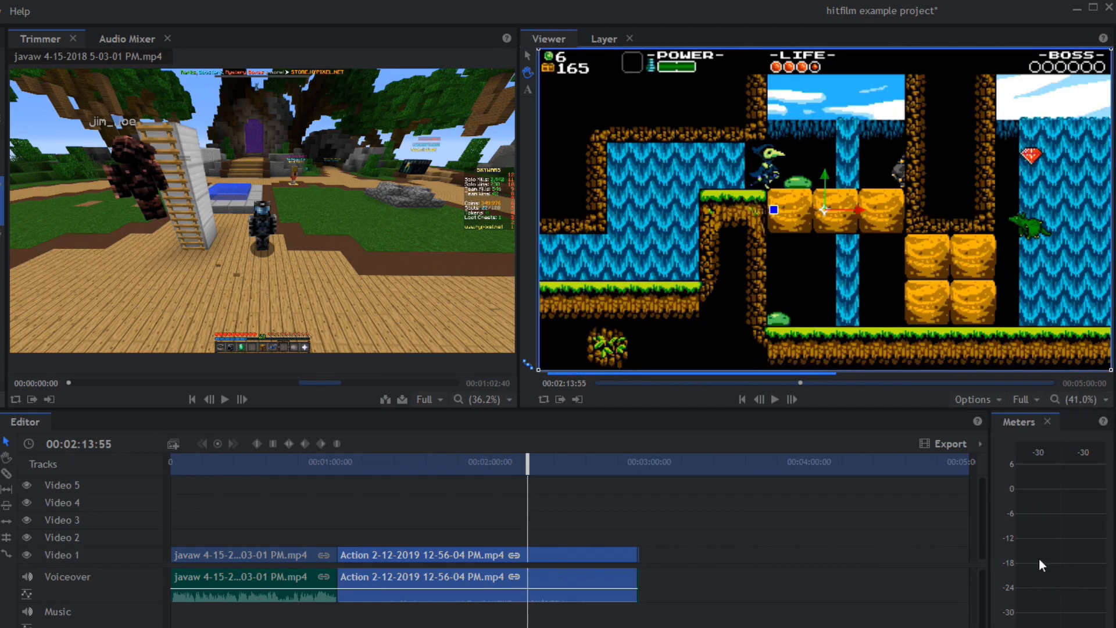
Add the text "wdadawda" over the gameplay footage with the Text tool
{"action": "left_click", "coordinate": [529, 89]}
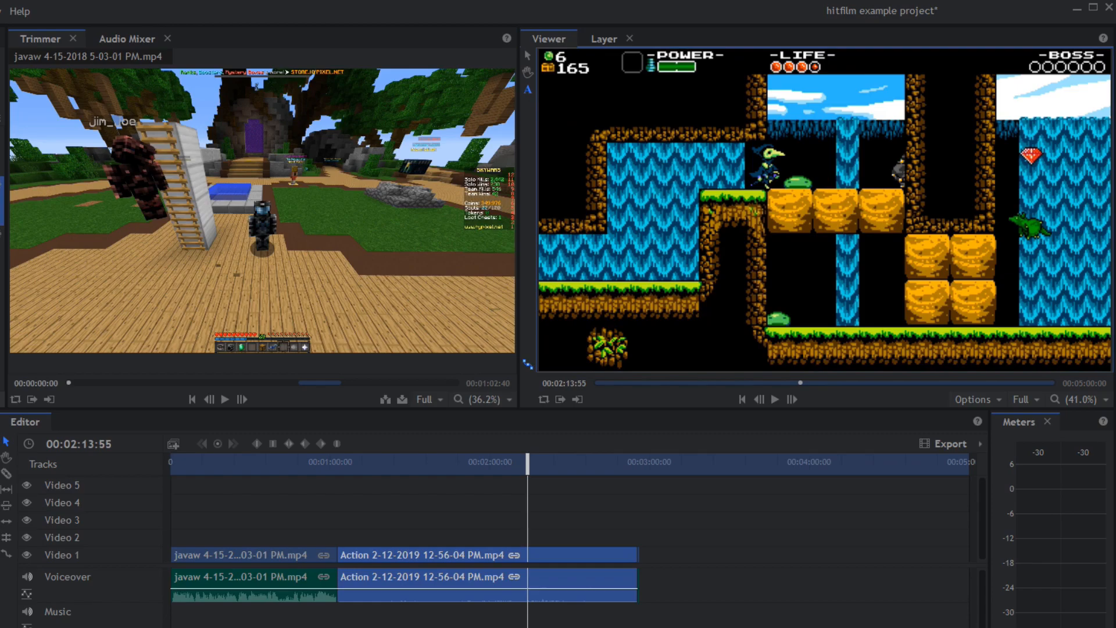
{"action": "left_click", "coordinate": [684, 204]}
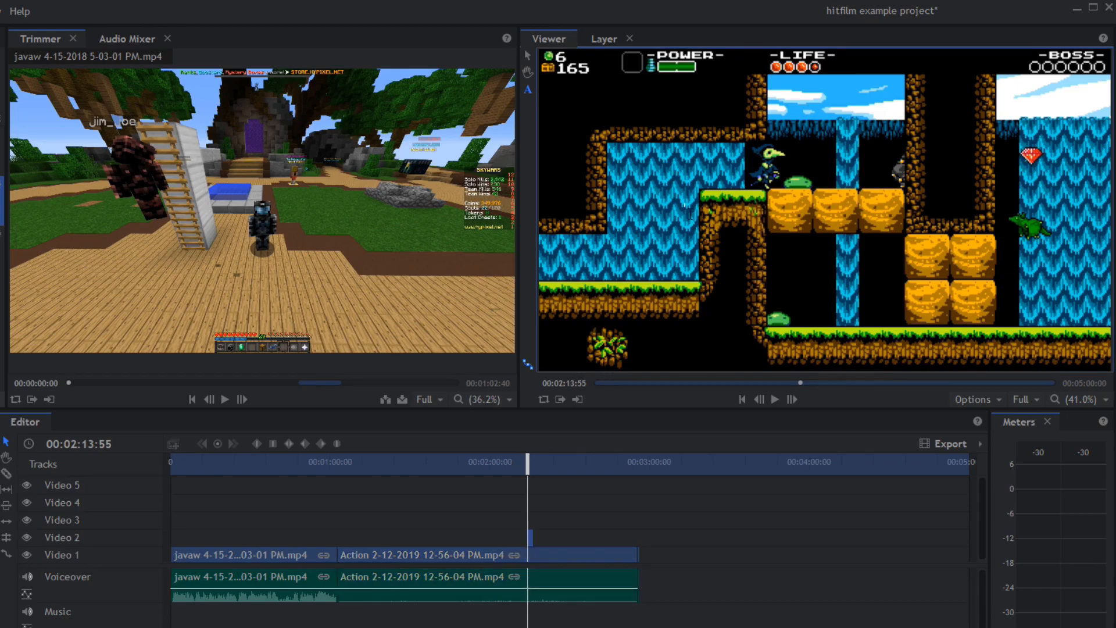
{"action": "scroll", "coordinate": [686, 207], "scroll_direction": "up", "scroll_amount": 5}
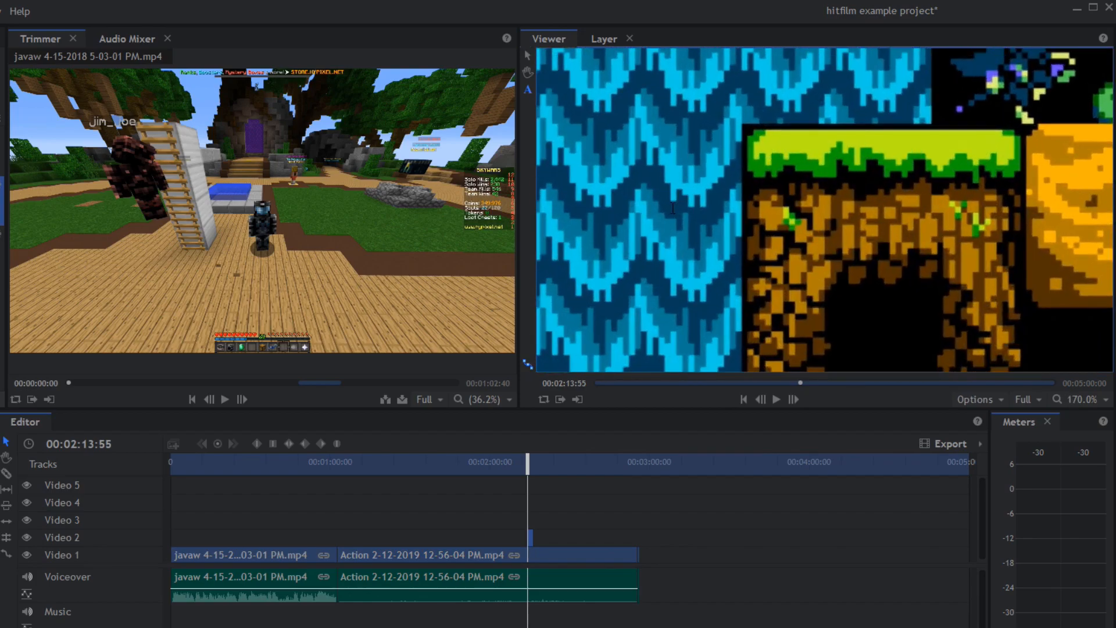
{"action": "scroll", "coordinate": [673, 208], "scroll_direction": "down", "scroll_amount": 6}
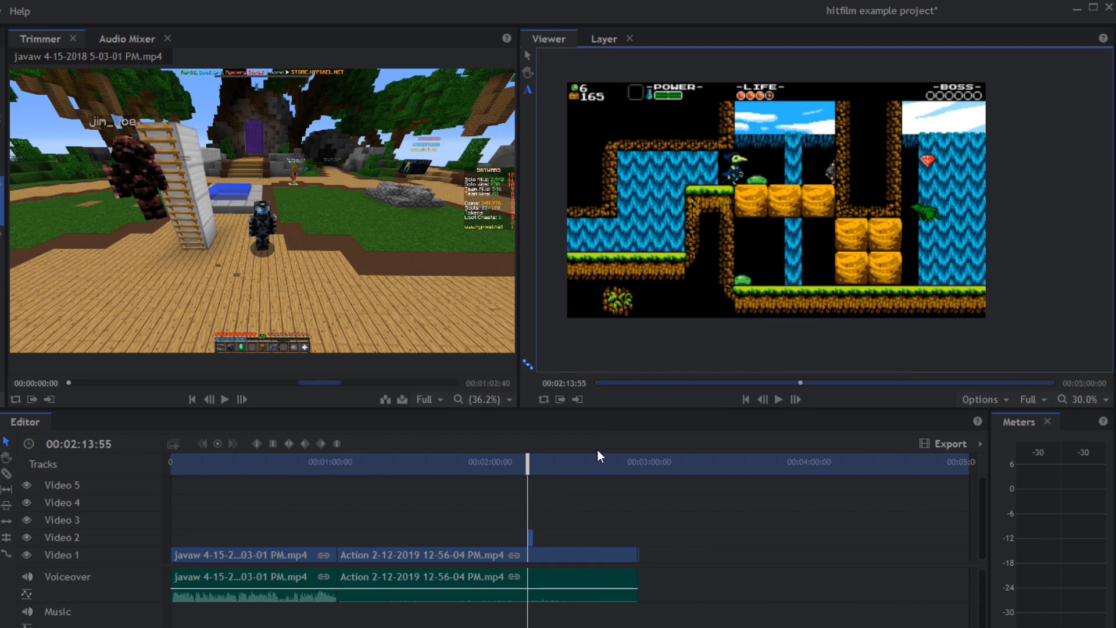
{"action": "type", "text": "wdadawda"}
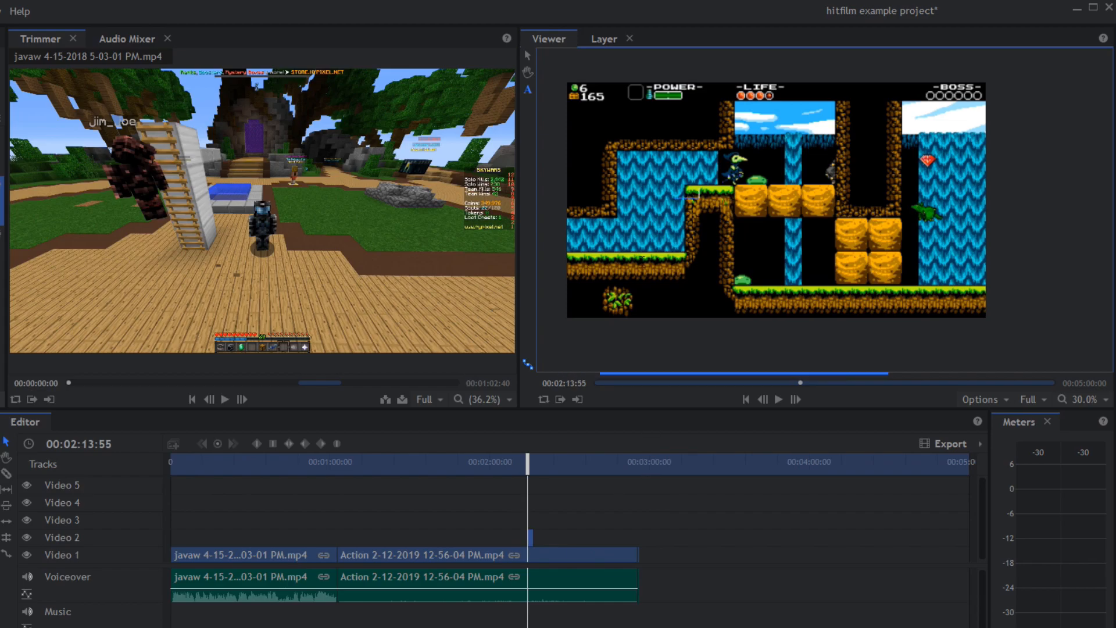
{"action": "scroll", "coordinate": [703, 192], "scroll_direction": "up", "scroll_amount": 4}
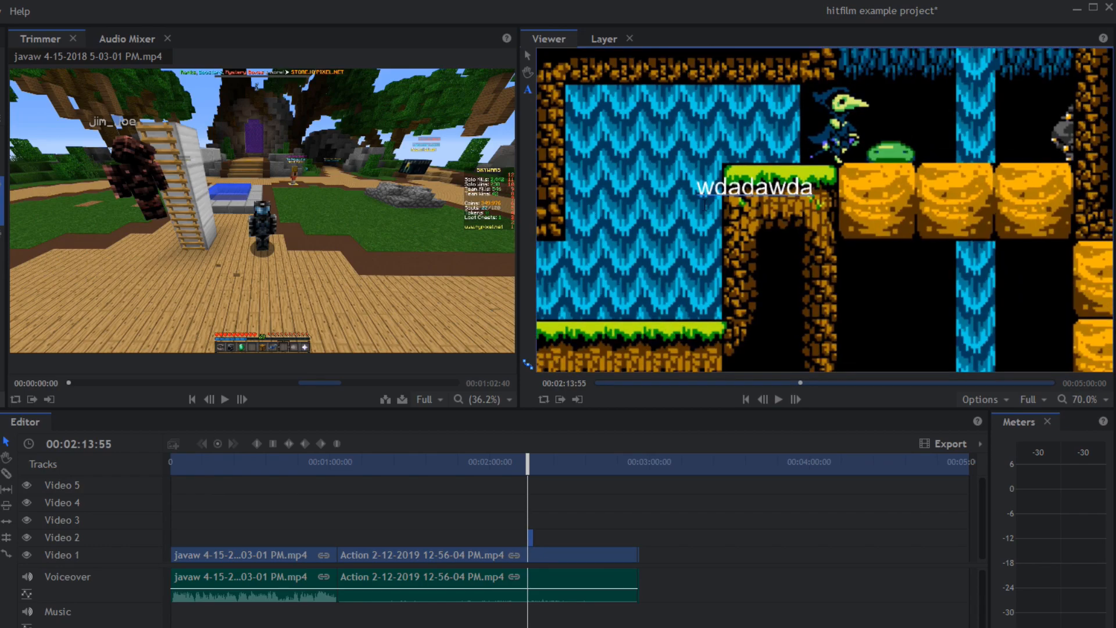
{"action": "scroll", "coordinate": [705, 204], "scroll_direction": "down", "scroll_amount": 3}
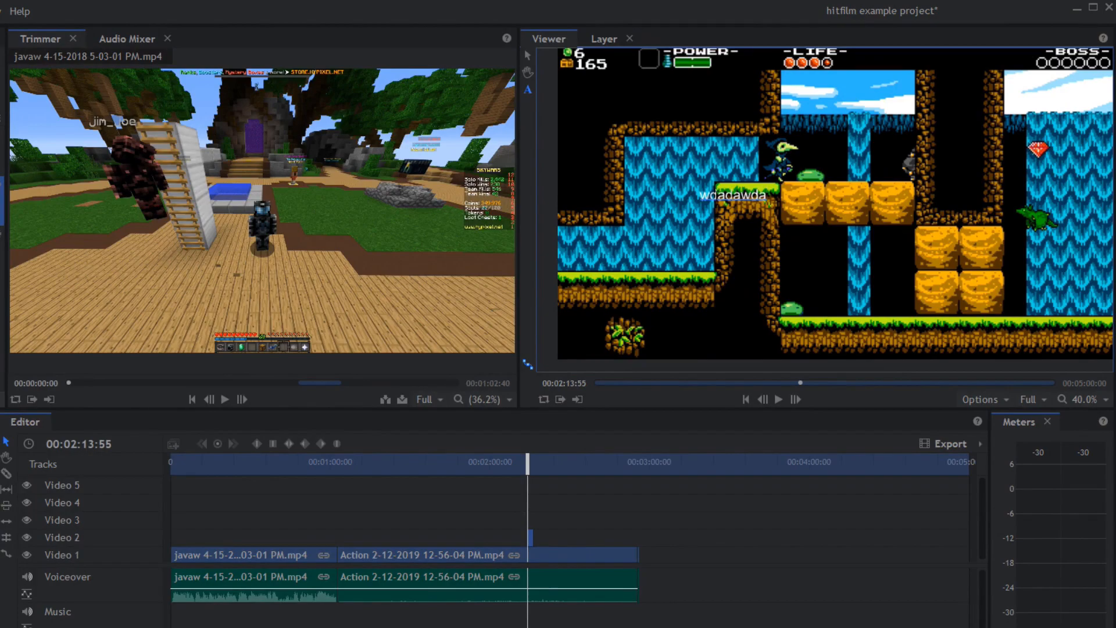
Set the whole "wdadawda" text to the Agency FB font at size 339
{"action": "key", "text": "ctrl+a"}
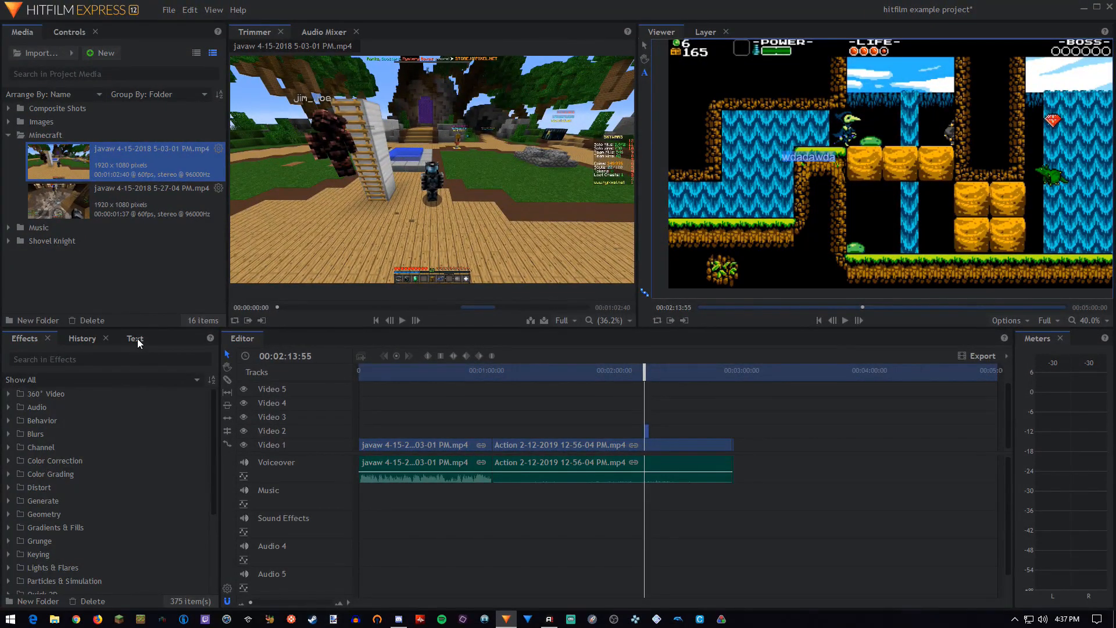
{"action": "left_click", "coordinate": [137, 340]}
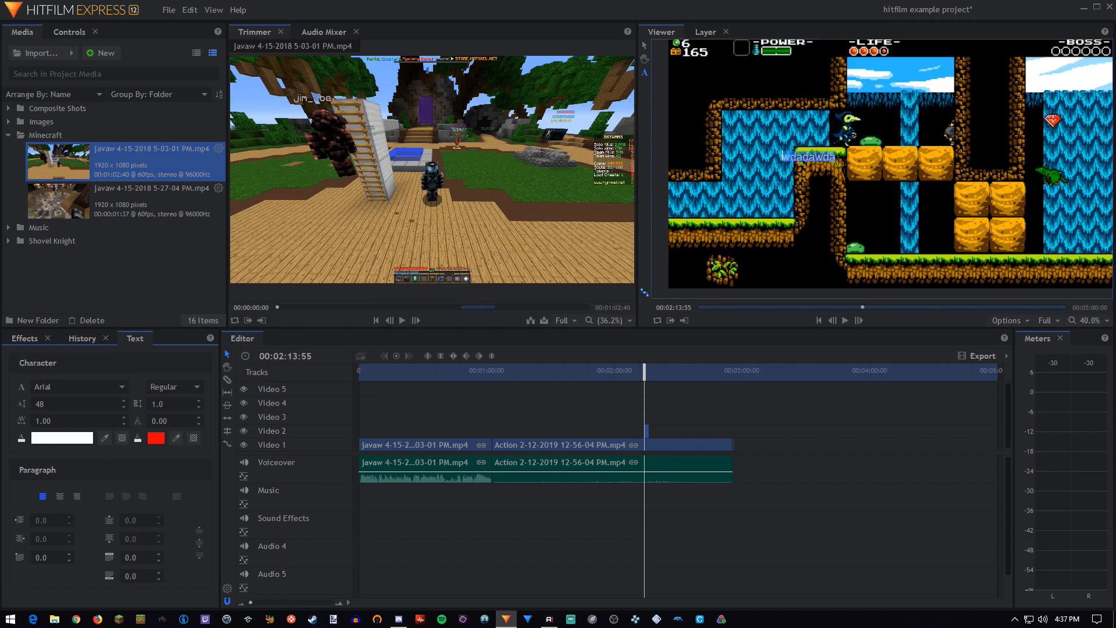
{"action": "left_click", "coordinate": [69, 386]}
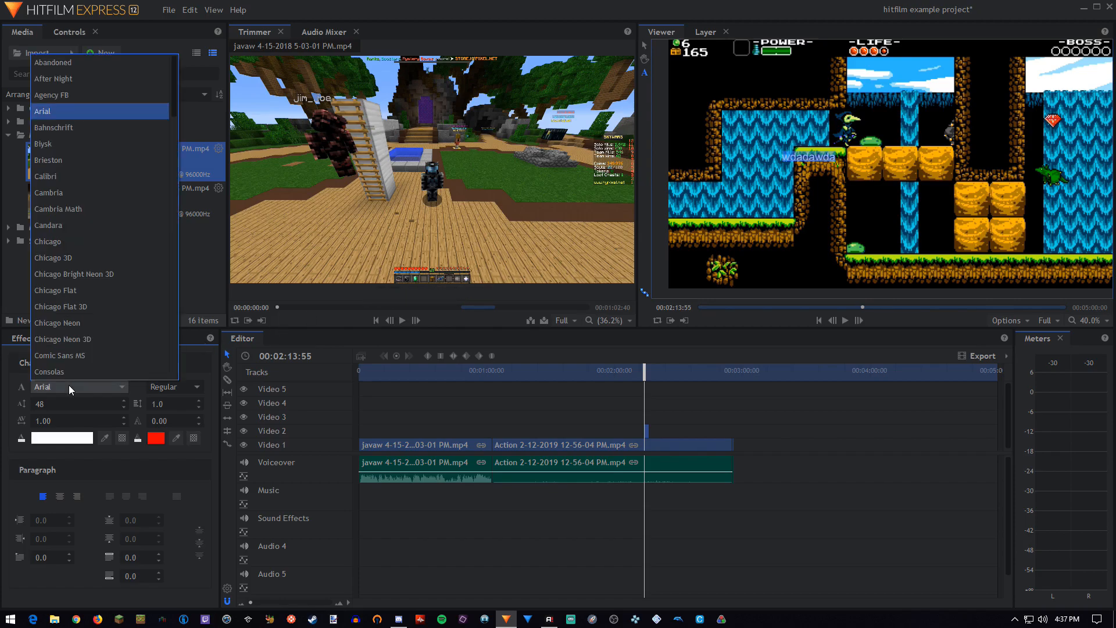
{"action": "left_click", "coordinate": [57, 97]}
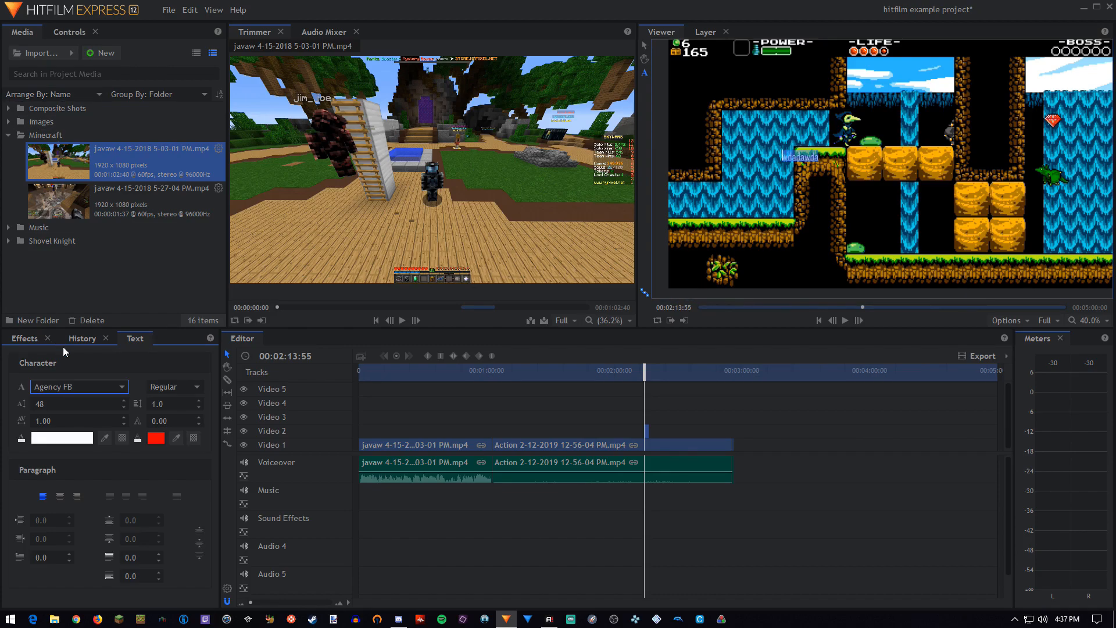
{"action": "left_click_drag", "start_coordinate": [40, 404], "coordinate": [209, 403]}
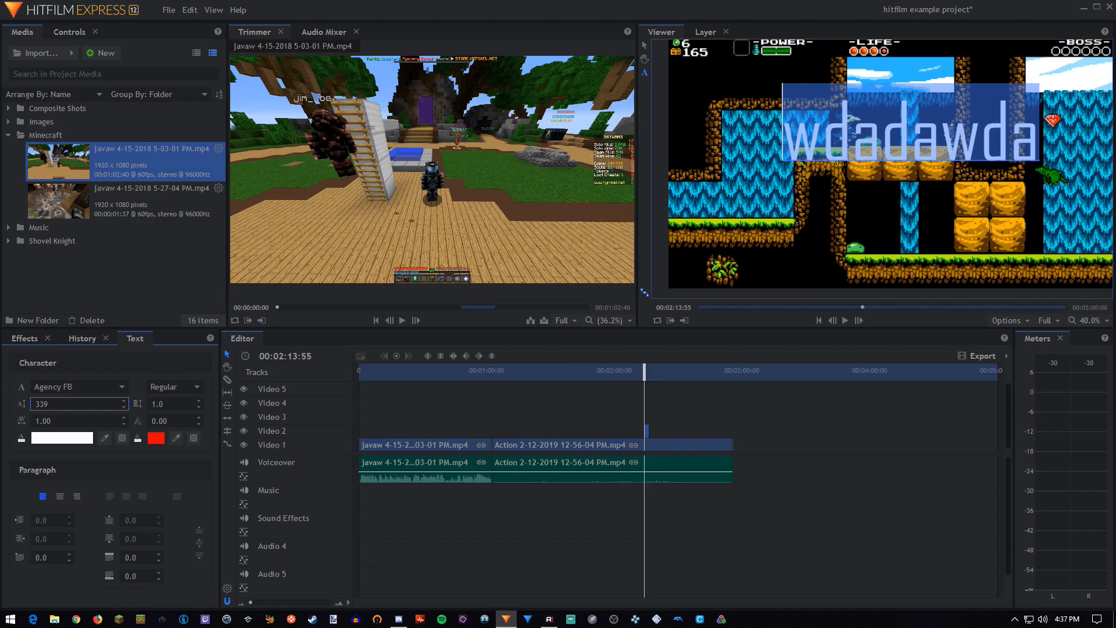
Set the text's letter spacing to 1.09, try a 6.54 outline width, and reset the outline width to 0
{"action": "left_click_drag", "start_coordinate": [42, 421], "coordinate": [46, 421]}
{"action": "left_click_drag", "start_coordinate": [161, 421], "coordinate": [200, 421]}
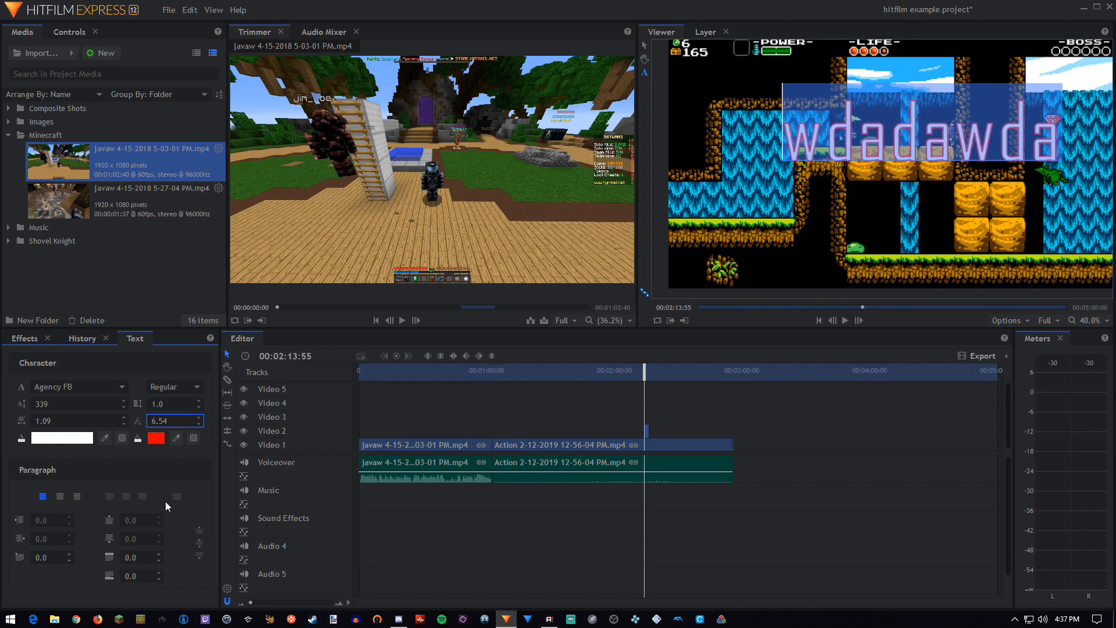
{"action": "left_click_drag", "start_coordinate": [165, 421], "coordinate": [148, 422]}
{"action": "left_click", "coordinate": [158, 424]}
{"action": "type", "text": "0"}
{"action": "key", "text": "Return"}
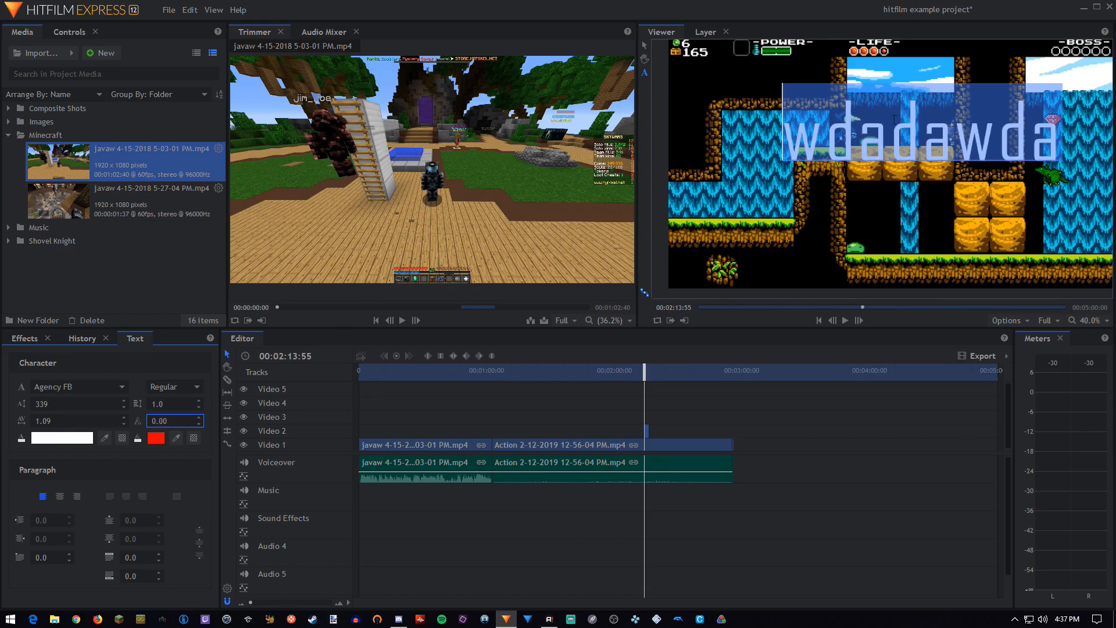
Break the text into two lines after "wdada" and set the line spacing to 0.6
{"action": "left_click", "coordinate": [945, 129]}
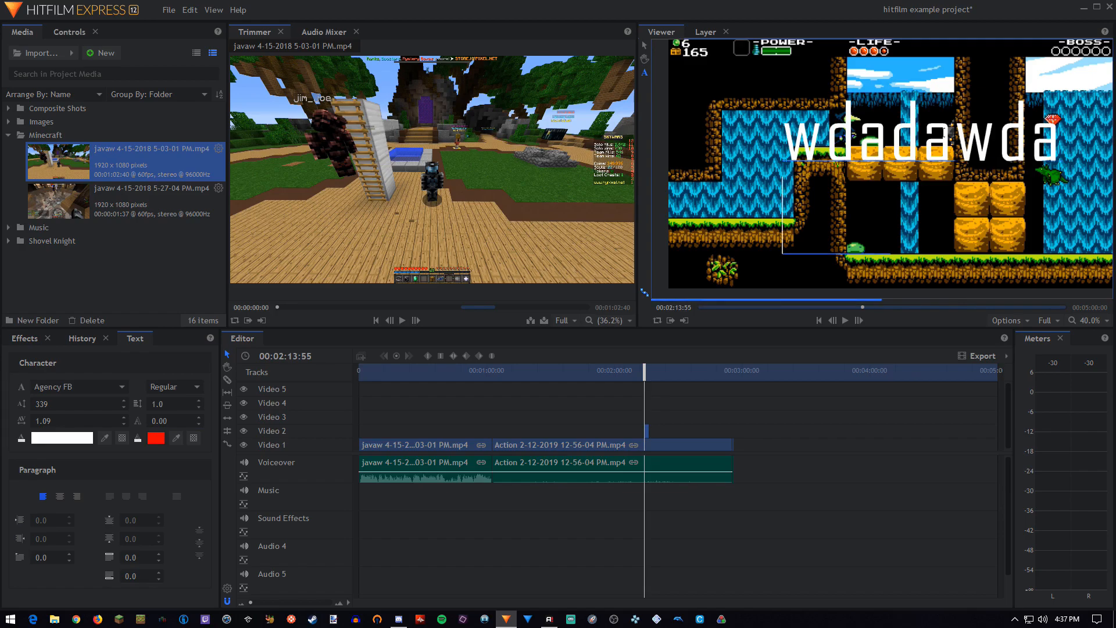
{"action": "key", "text": "Return"}
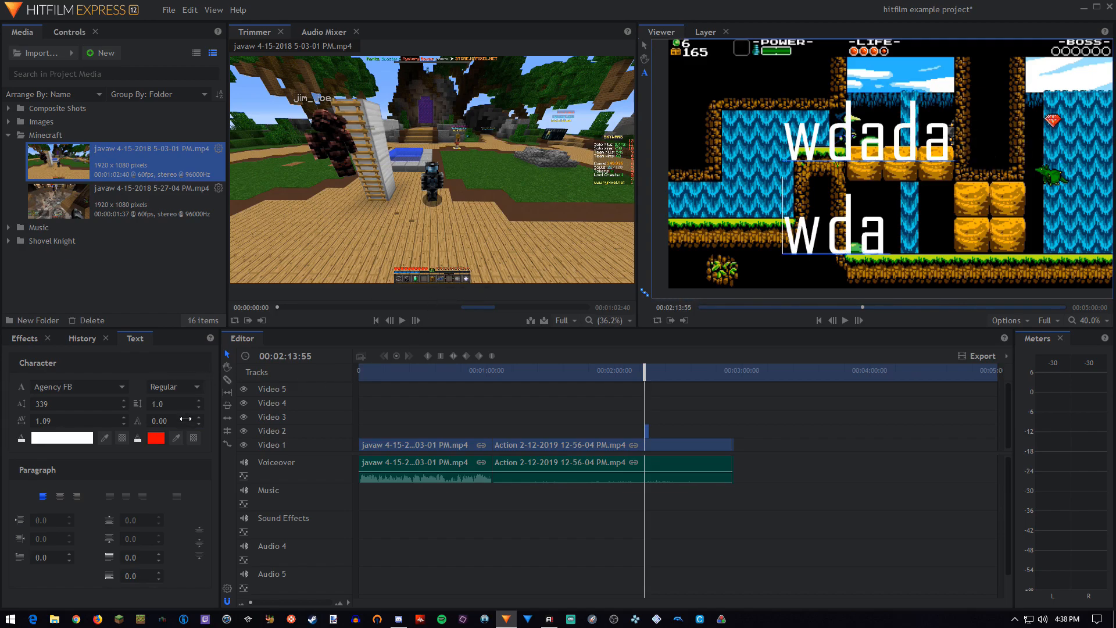
{"action": "key", "text": "ctrl+a"}
{"action": "left_click_drag", "start_coordinate": [166, 401], "coordinate": [170, 401]}
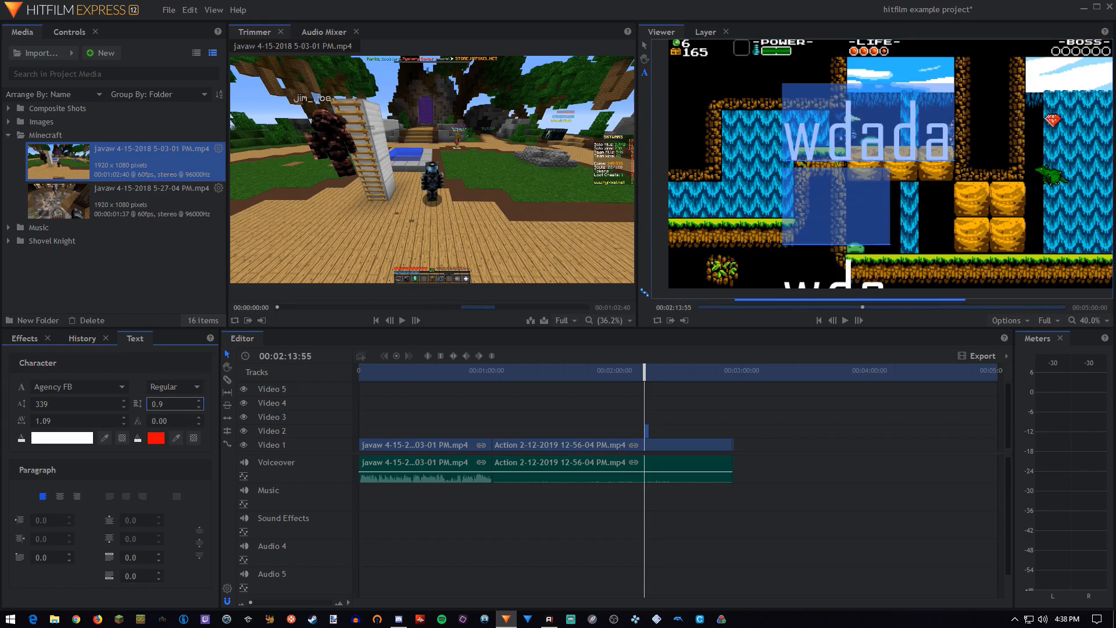
{"action": "left_click", "coordinate": [165, 388]}
{"action": "left_click", "coordinate": [165, 398]}
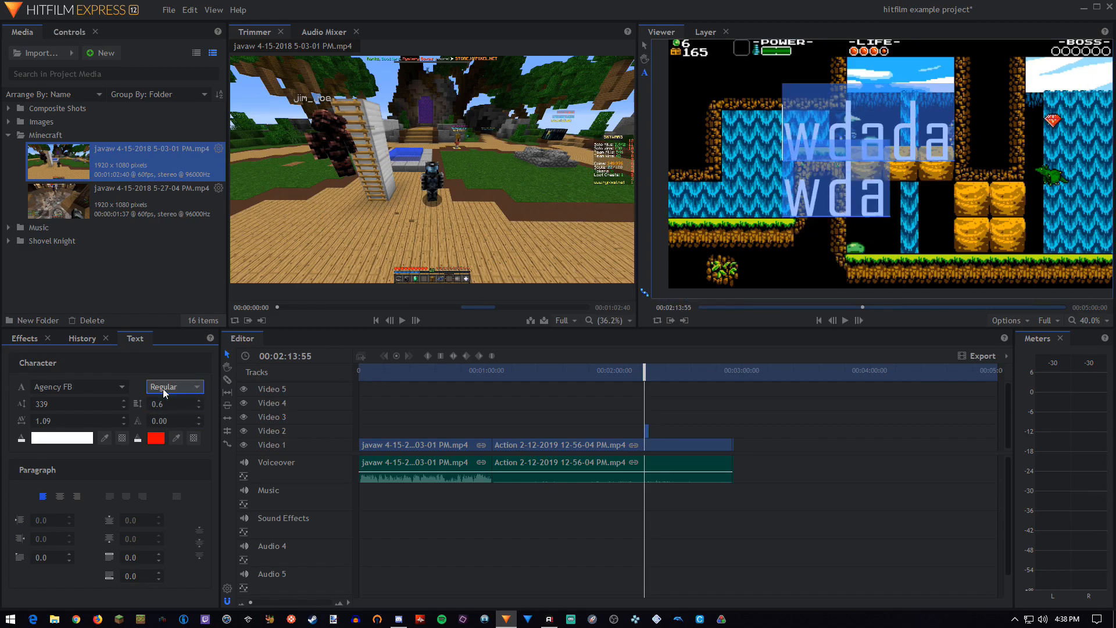
{"action": "left_click", "coordinate": [163, 389]}
{"action": "left_click", "coordinate": [163, 389]}
Return to the Selection tool and delete the text clip from the Video 2 track
{"action": "left_click_drag", "start_coordinate": [668, 411], "coordinate": [639, 433]}
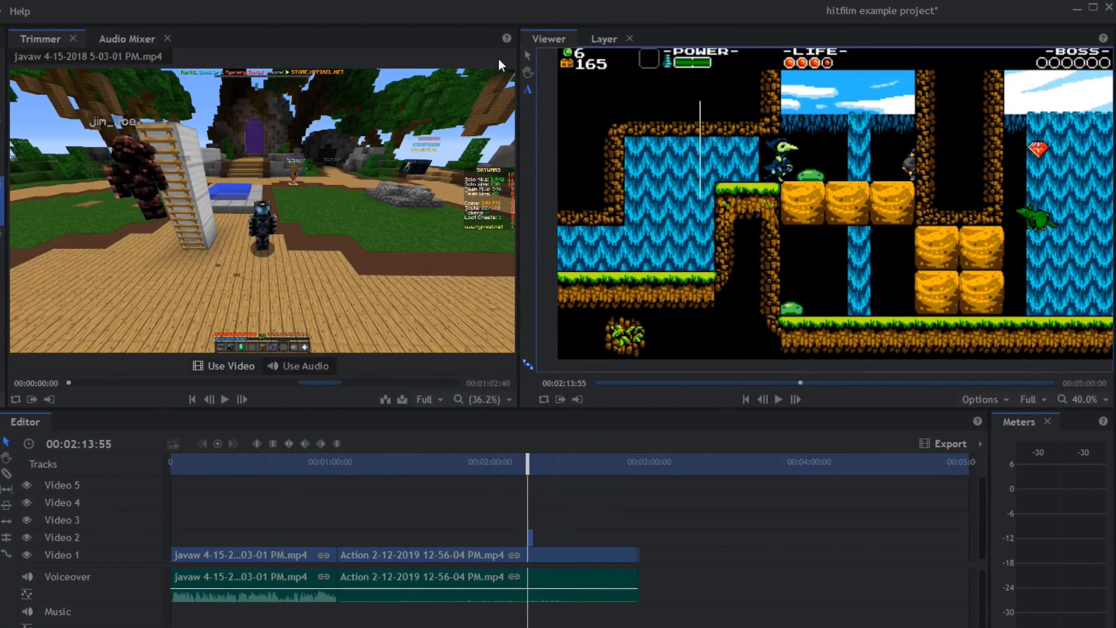
{"action": "left_click", "coordinate": [527, 55]}
{"action": "left_click", "coordinate": [545, 528]}
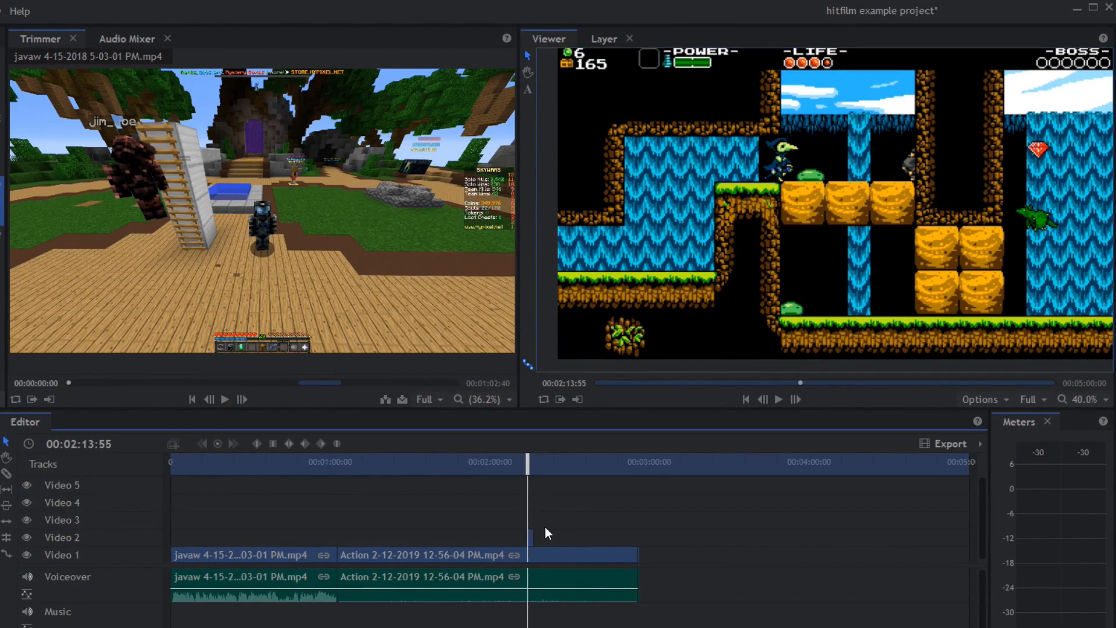
{"action": "left_click", "coordinate": [529, 535]}
{"action": "key", "text": "Delete"}
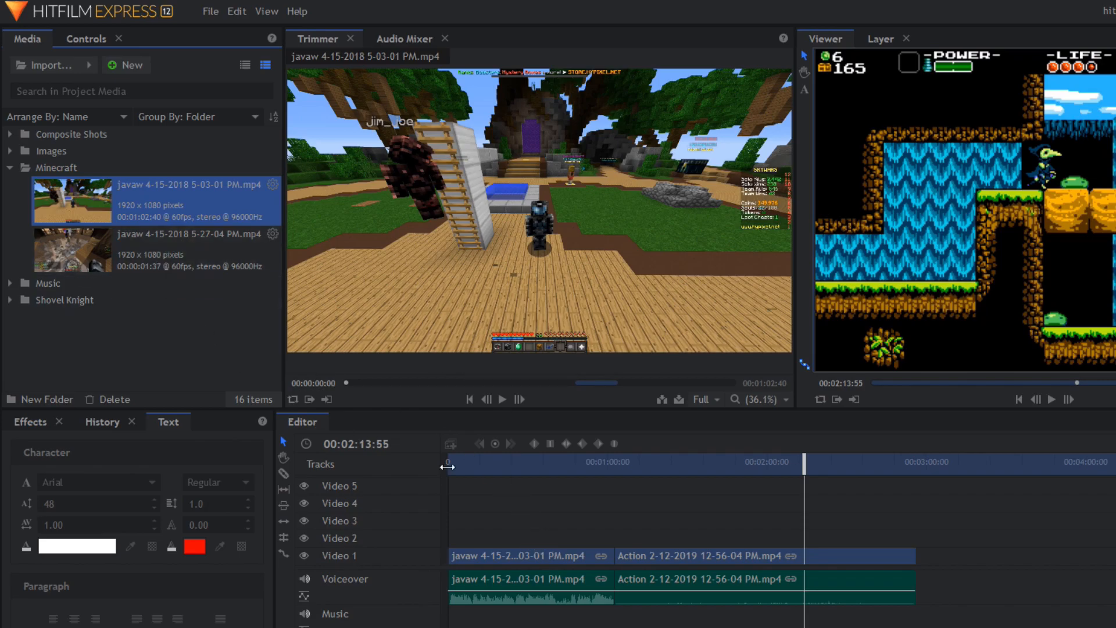
Select the first clip on Video 1 and show its Transform properties in the clip controls
{"action": "left_click", "coordinate": [536, 555]}
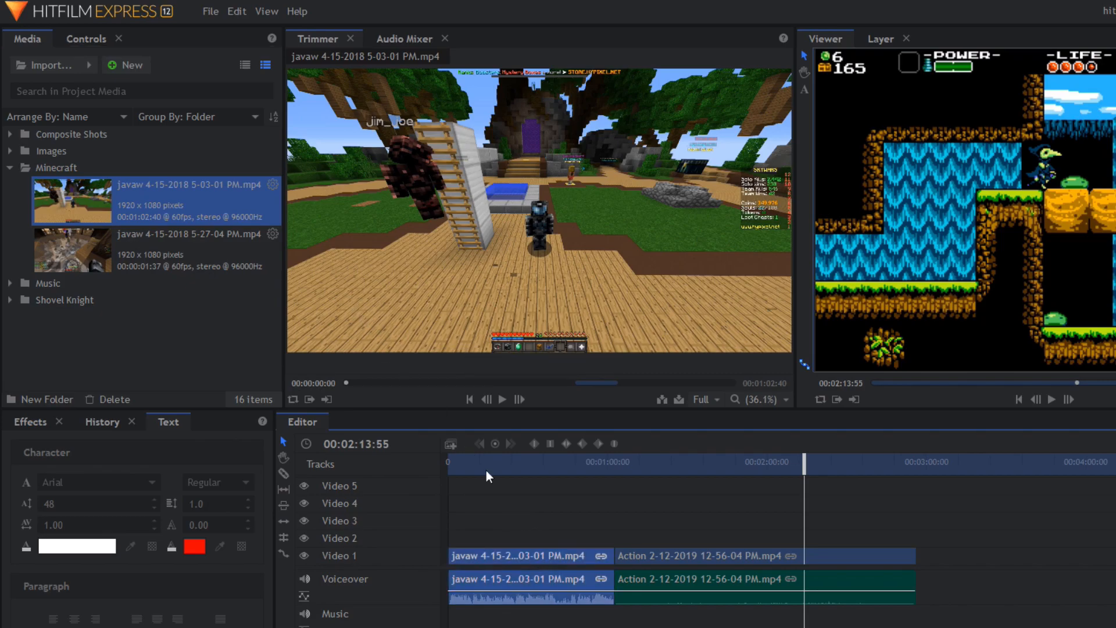
{"action": "left_click", "coordinate": [81, 35]}
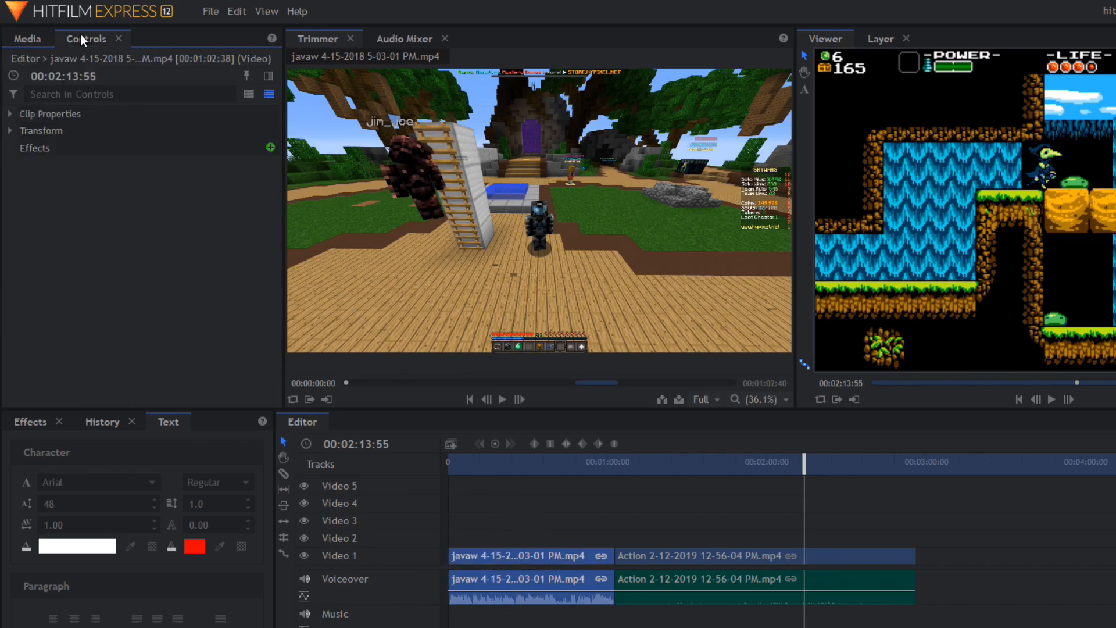
{"action": "left_click", "coordinate": [10, 130]}
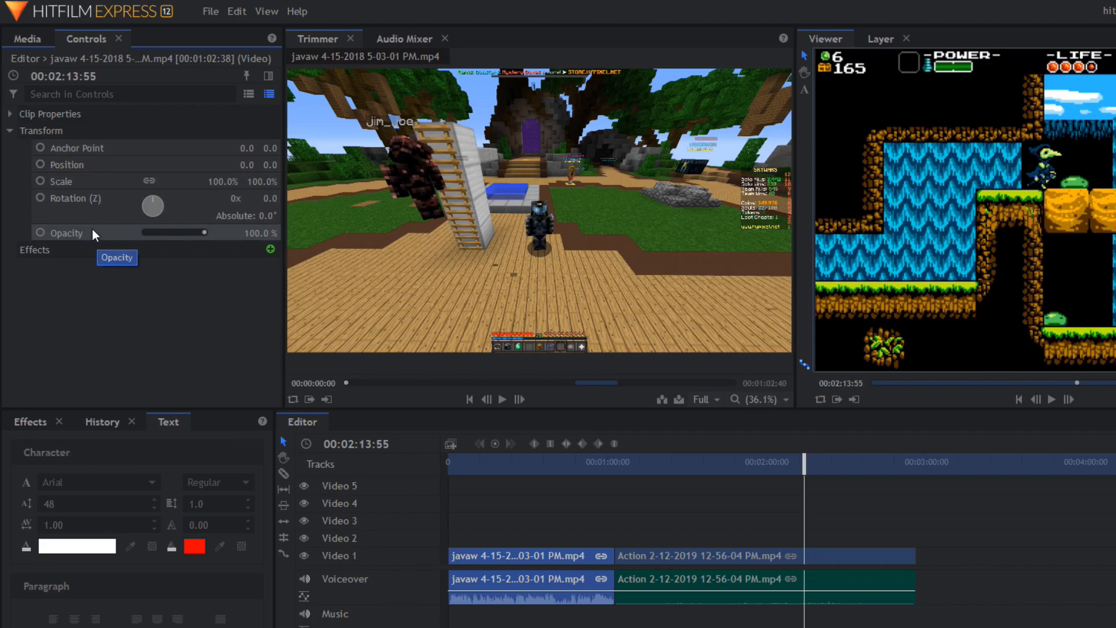
{"action": "mouse_move", "coordinate": [400, 348]}
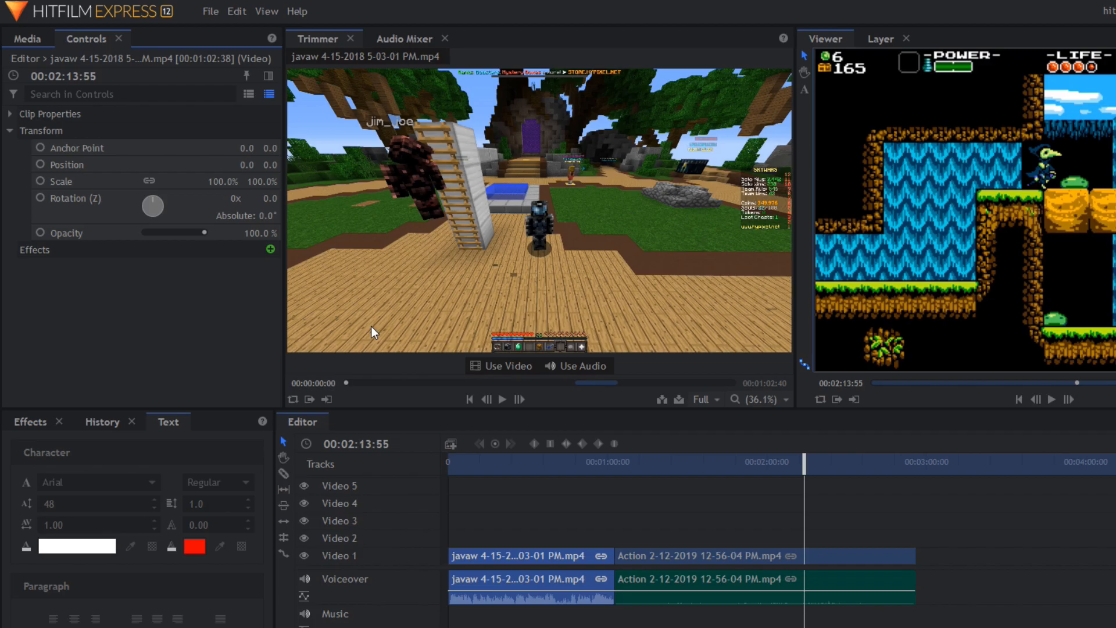
Examine the control properties of the first clip's audio part, then of its video part, and collapse both property groups
{"action": "left_click", "coordinate": [500, 578]}
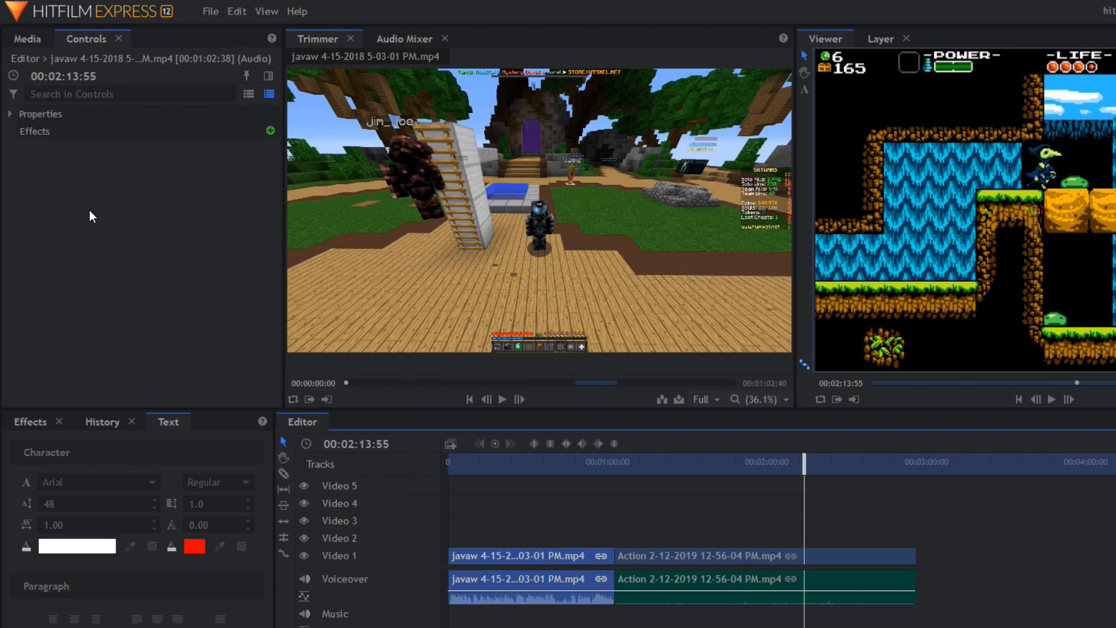
{"action": "left_click", "coordinate": [12, 119]}
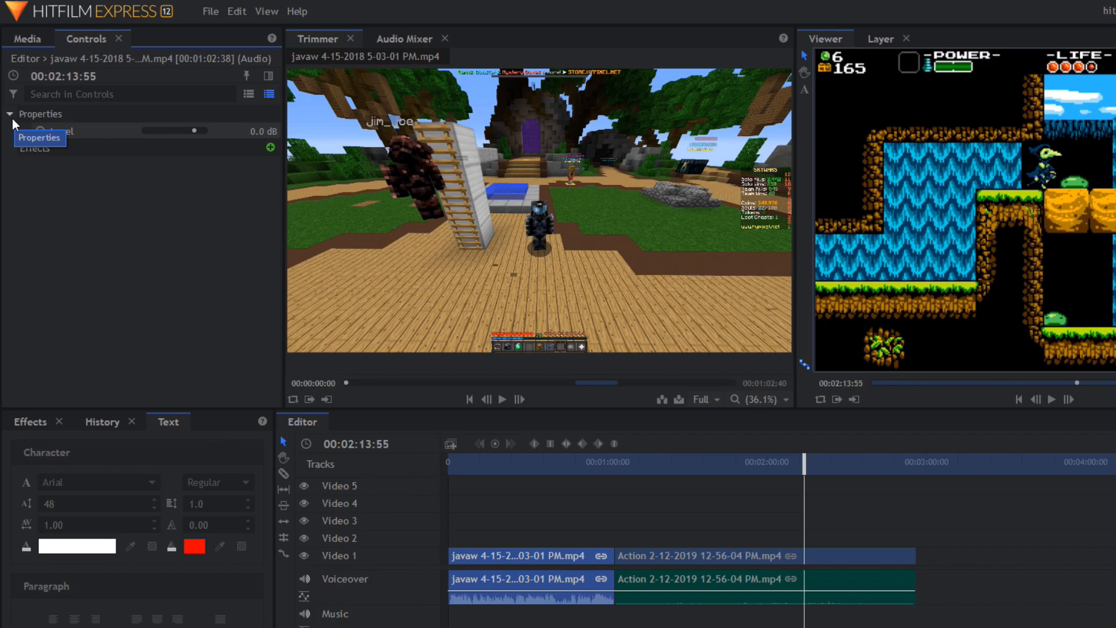
{"action": "left_click", "coordinate": [12, 119]}
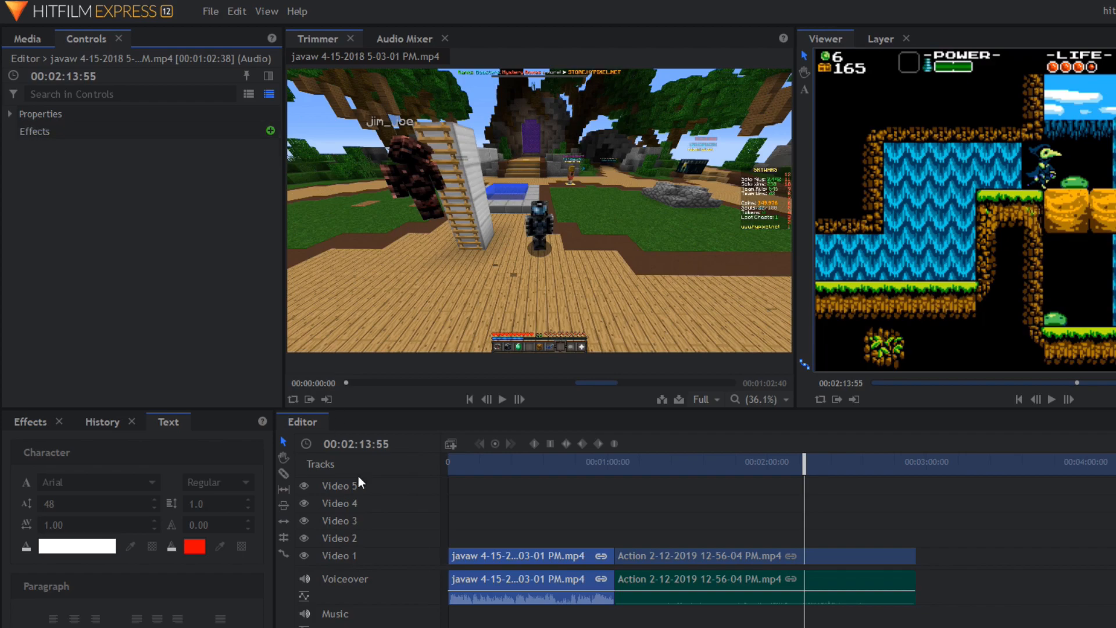
{"action": "left_click", "coordinate": [514, 556]}
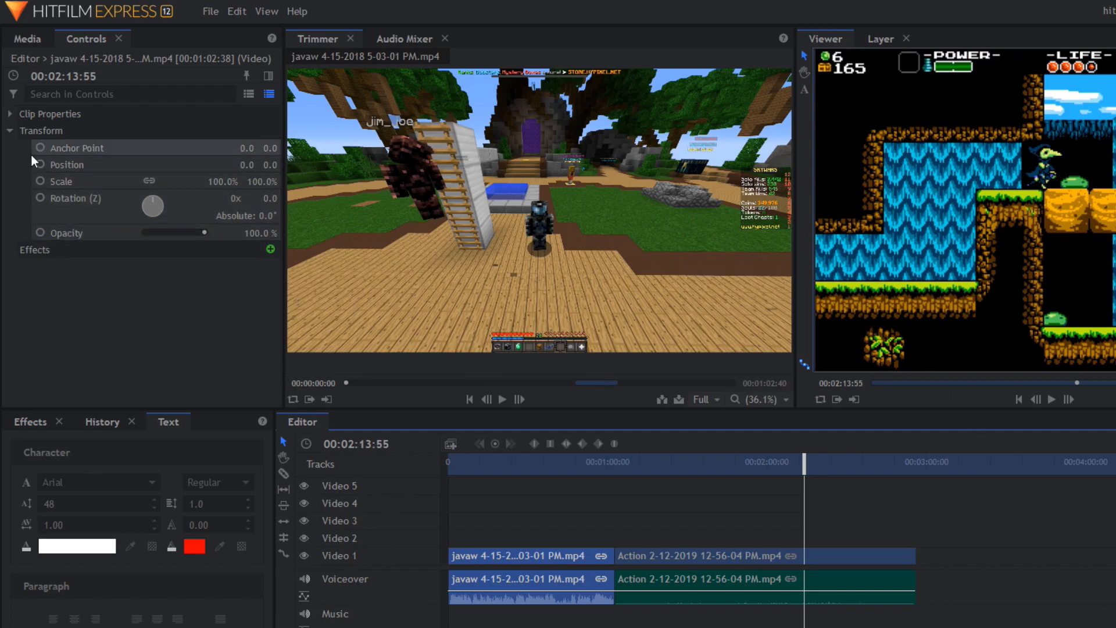
{"action": "left_click", "coordinate": [13, 137]}
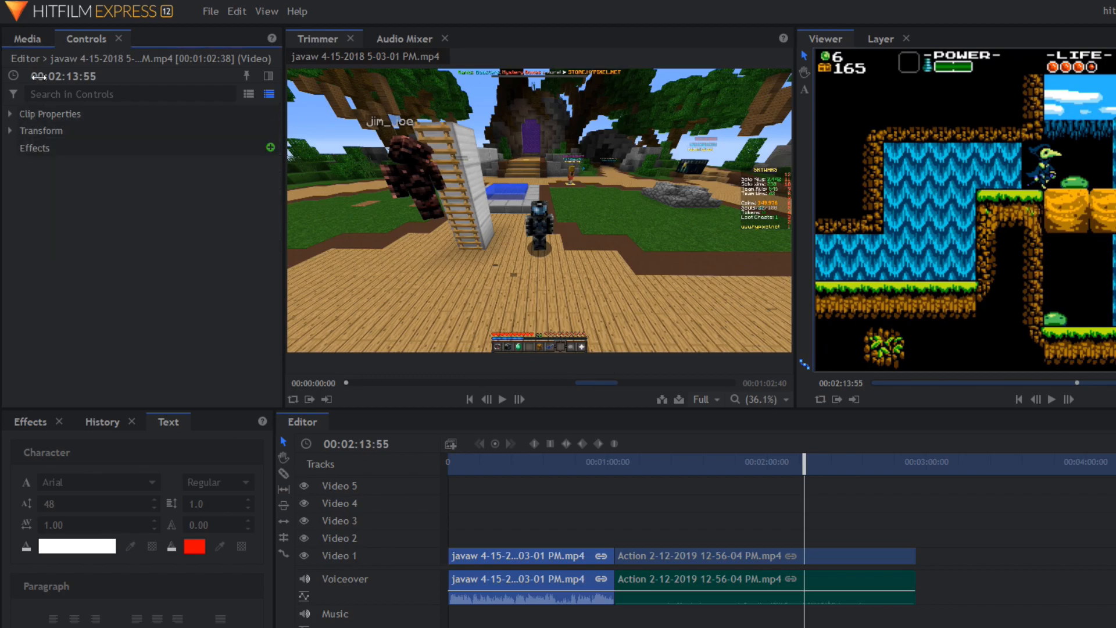
Add Trexf14.png.jpg from the Images folder to the start of the Video 3 track and show its Transform properties with the playhead at 00:00:00:00
{"action": "left_click", "coordinate": [27, 38]}
{"action": "left_click", "coordinate": [10, 151]}
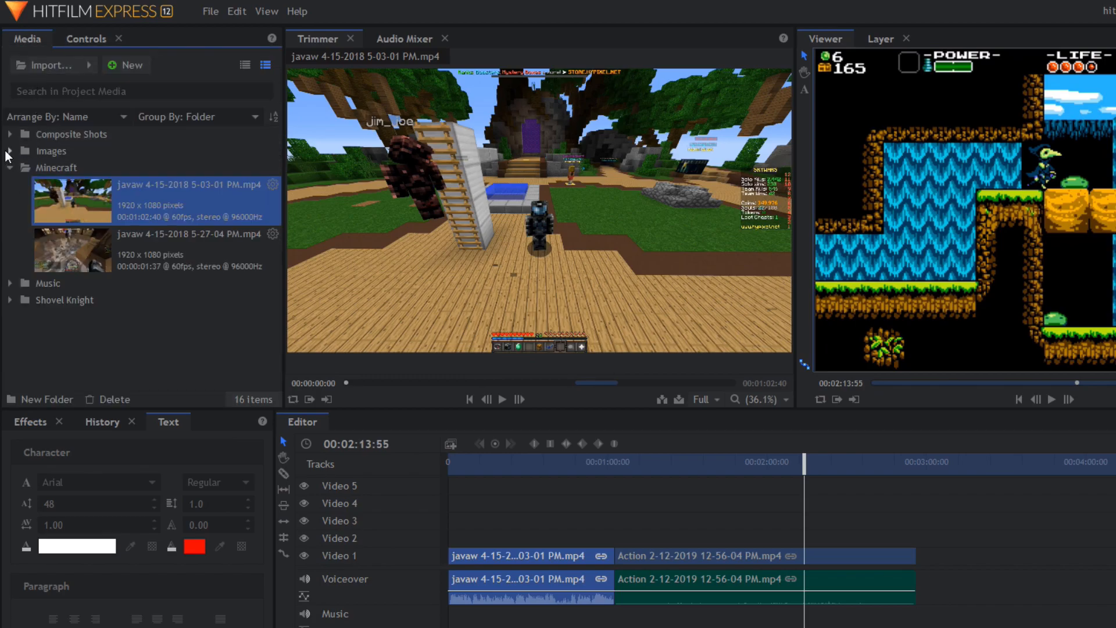
{"action": "left_click", "coordinate": [153, 171]}
{"action": "left_click_drag", "start_coordinate": [76, 171], "coordinate": [452, 501]}
{"action": "left_click_drag", "start_coordinate": [458, 463], "coordinate": [448, 462]}
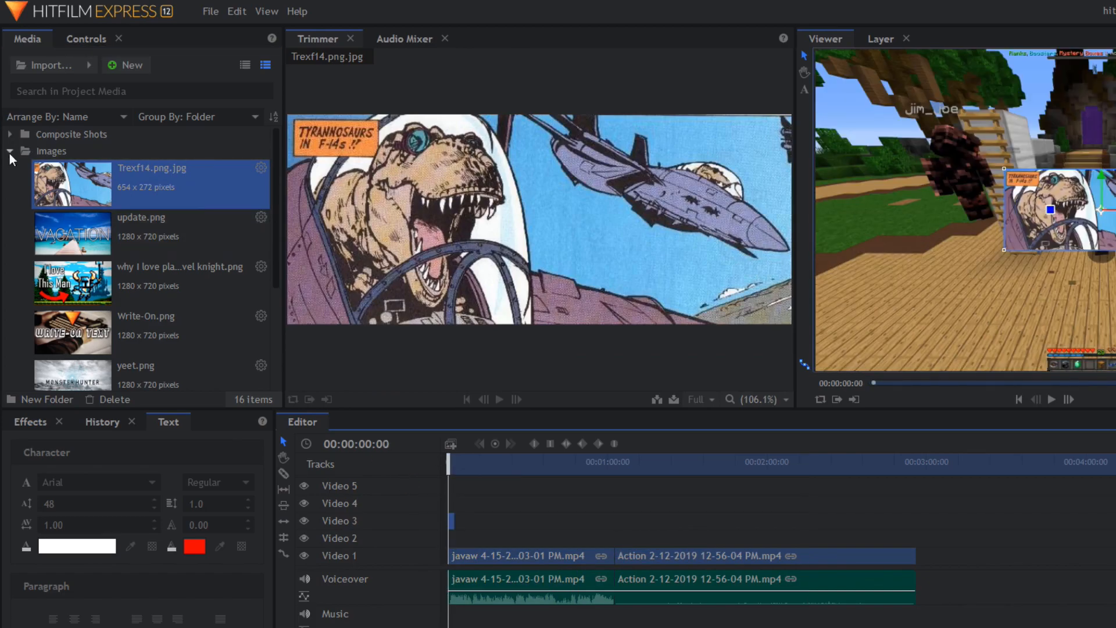
{"action": "left_click", "coordinate": [91, 41]}
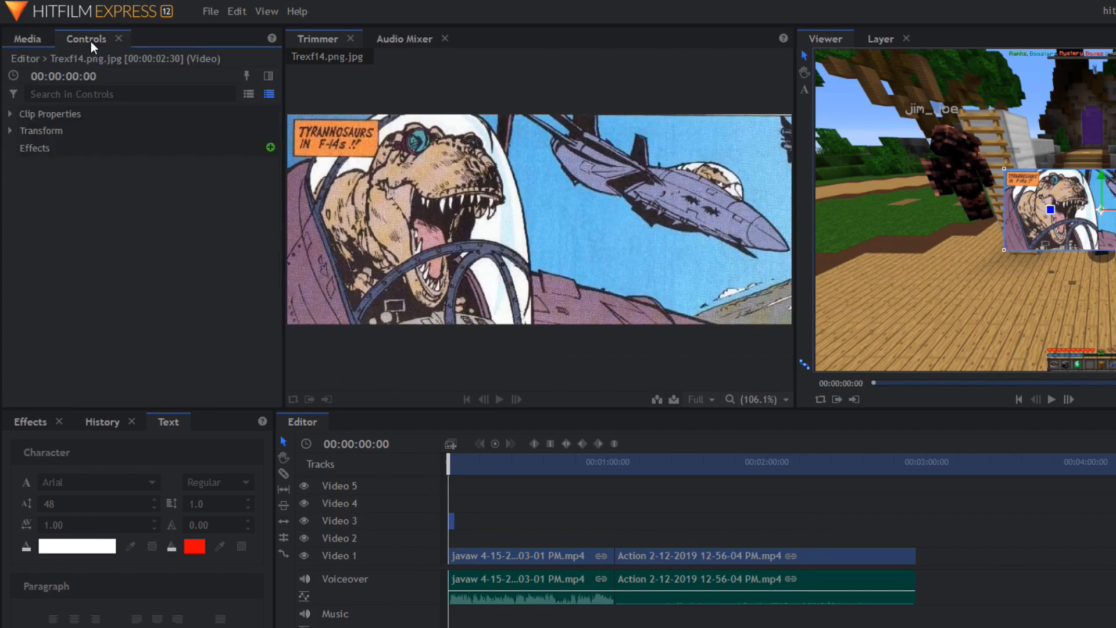
{"action": "left_click", "coordinate": [9, 131]}
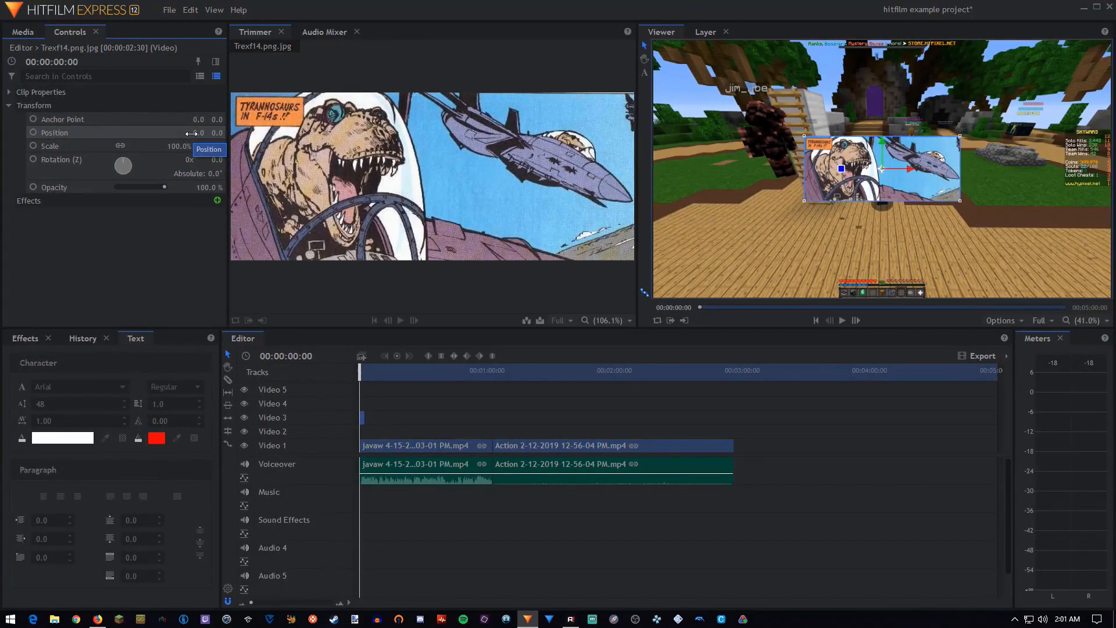
Try shifting the image with its Position values, including a Y of 29.0 and an X of -128.0, and undo each shift
{"action": "mouse_move", "coordinate": [191, 133]}
{"action": "left_mouse_down"}
{"action": "mouse_move", "coordinate": [125, 133]}
{"action": "mouse_move", "coordinate": [174, 133]}
{"action": "left_mouse_up"}
{"action": "key", "text": "Return"}
{"action": "left_click_drag", "start_coordinate": [217, 132], "coordinate": [149, 133]}
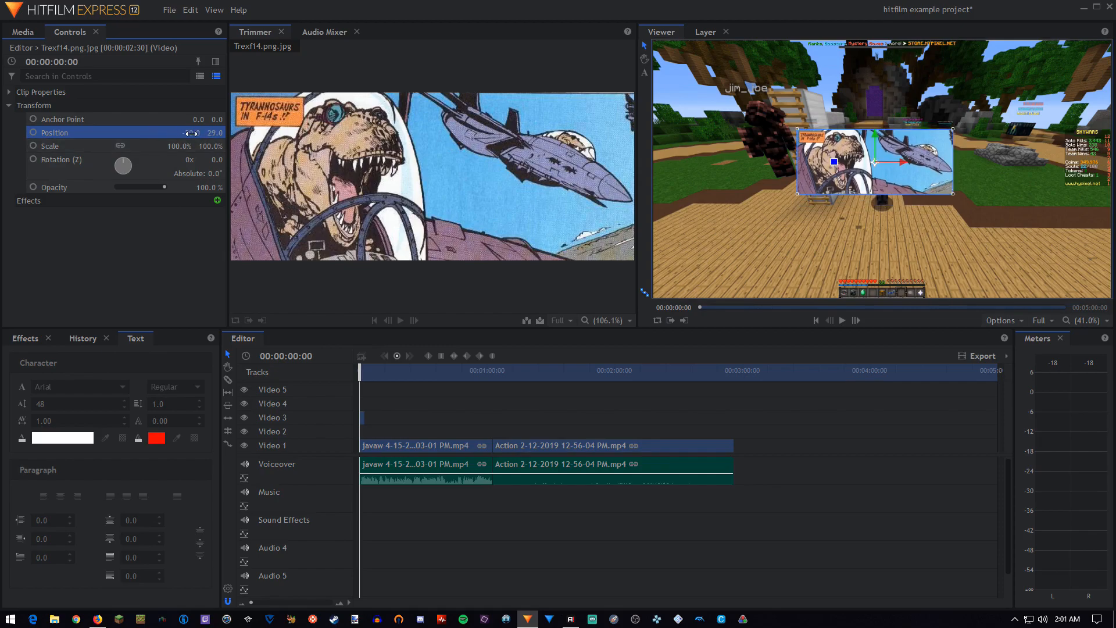
{"action": "key", "text": "ctrl+z"}
{"action": "key", "text": "ctrl+z"}
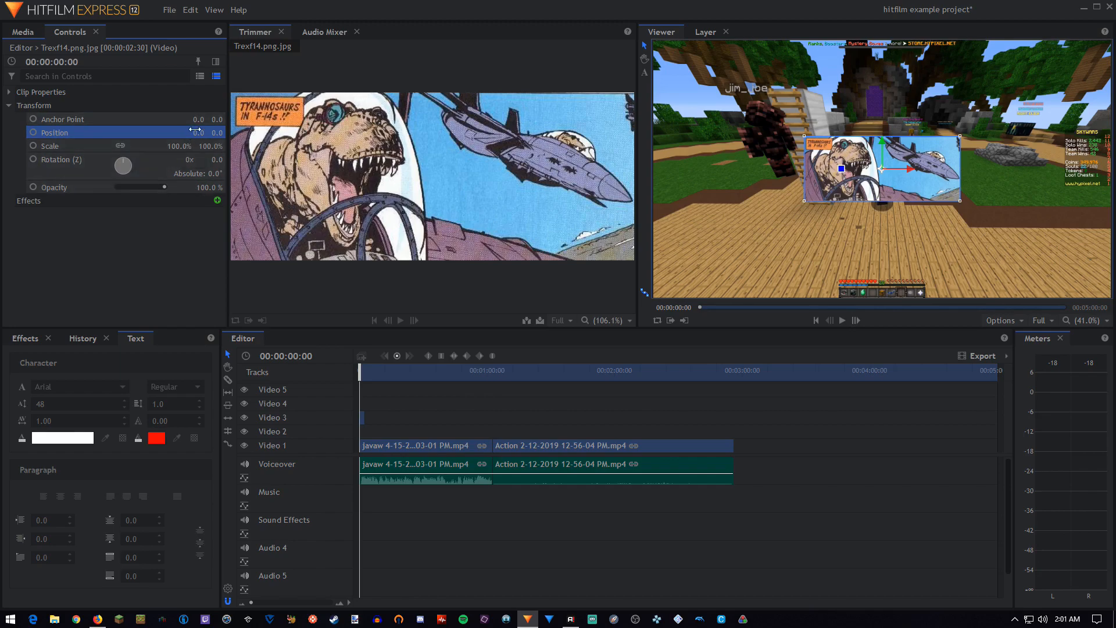
{"action": "left_click_drag", "start_coordinate": [199, 132], "coordinate": [337, 132]}
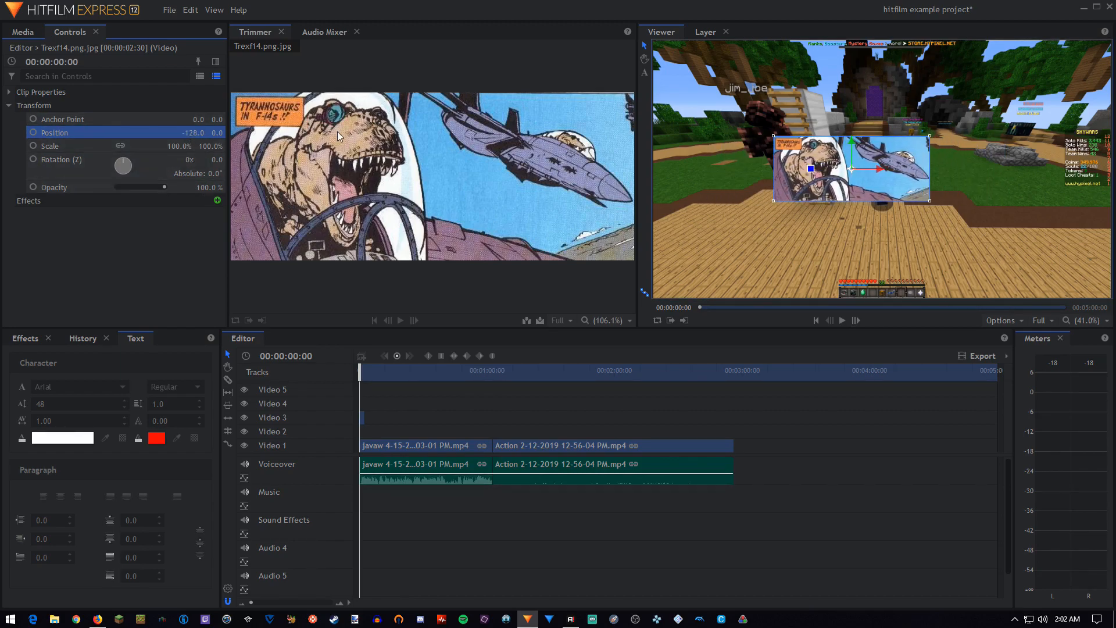
{"action": "key", "text": "ctrl+z"}
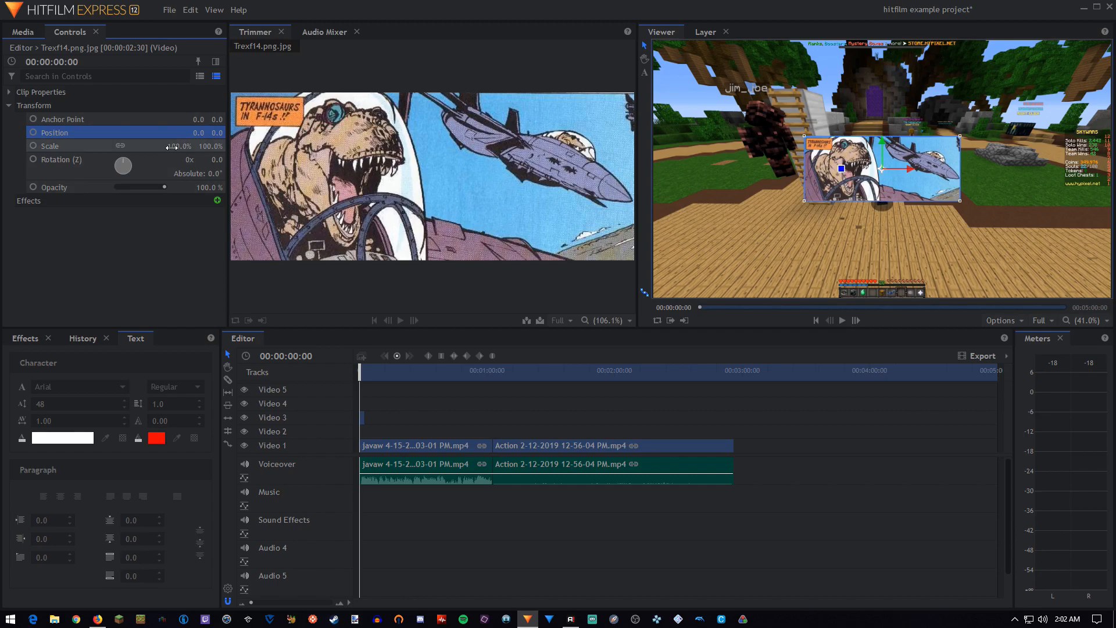
Try scaling the image uniformly to 38%, then stretch it with the scale unlinked and a 163% width, undoing each change
{"action": "mouse_move", "coordinate": [171, 147]}
{"action": "left_mouse_down"}
{"action": "mouse_move", "coordinate": [365, 147]}
{"action": "mouse_move", "coordinate": [157, 147]}
{"action": "left_mouse_up"}
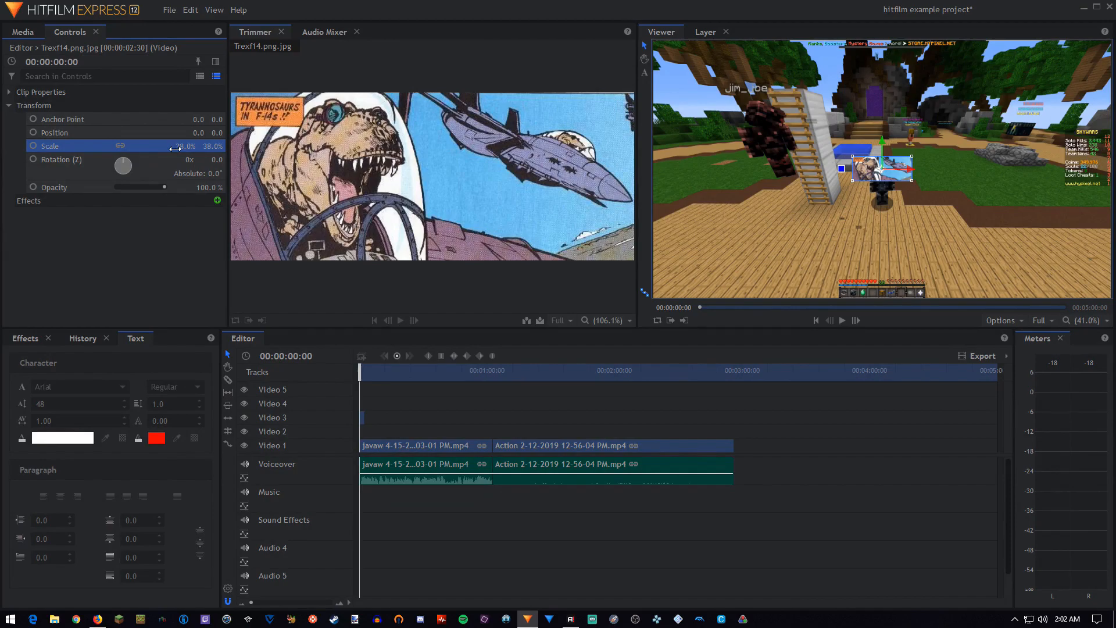
{"action": "key", "text": "ctrl+z"}
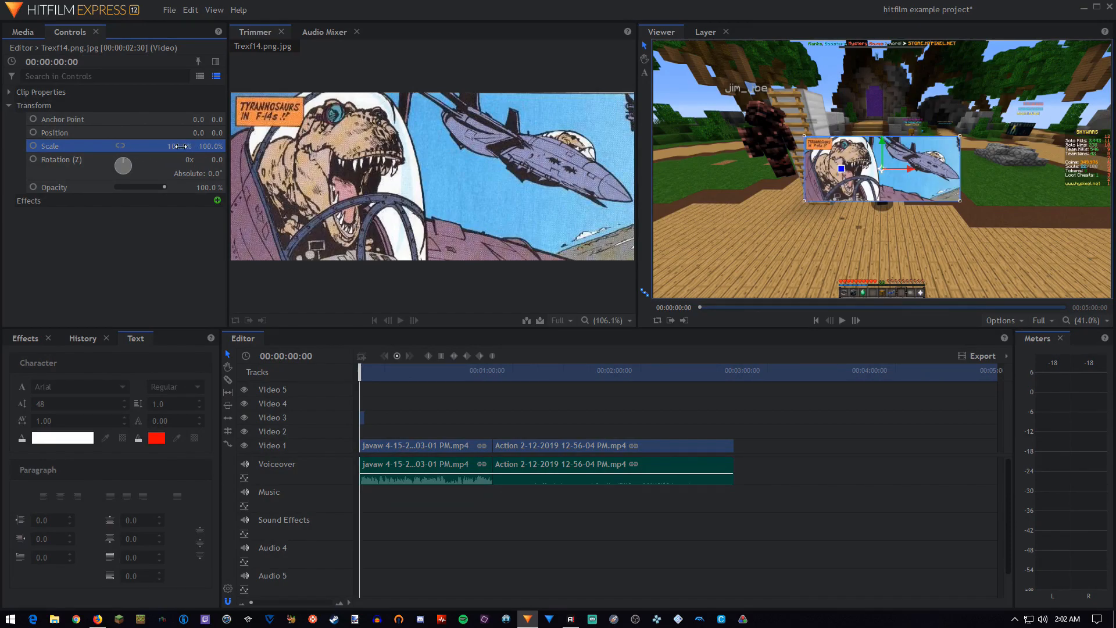
{"action": "left_click_drag", "start_coordinate": [181, 146], "coordinate": [206, 144]}
{"action": "key", "text": "ctrl+z"}
{"action": "left_click", "coordinate": [115, 146]}
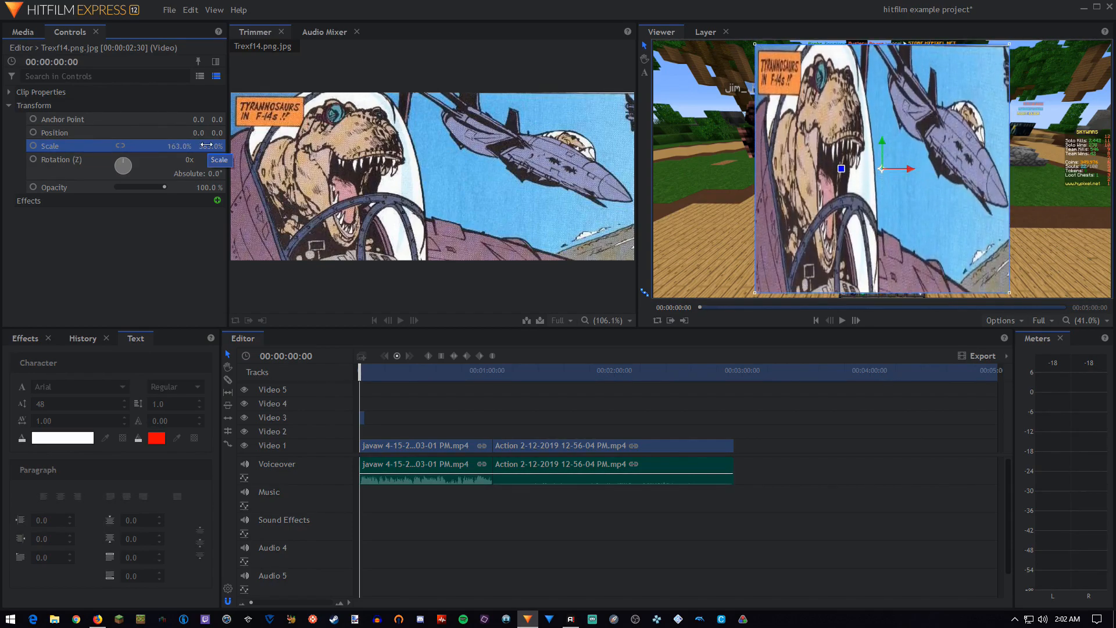
{"action": "key", "text": "ctrl+z"}
{"action": "key", "text": "ctrl+z"}
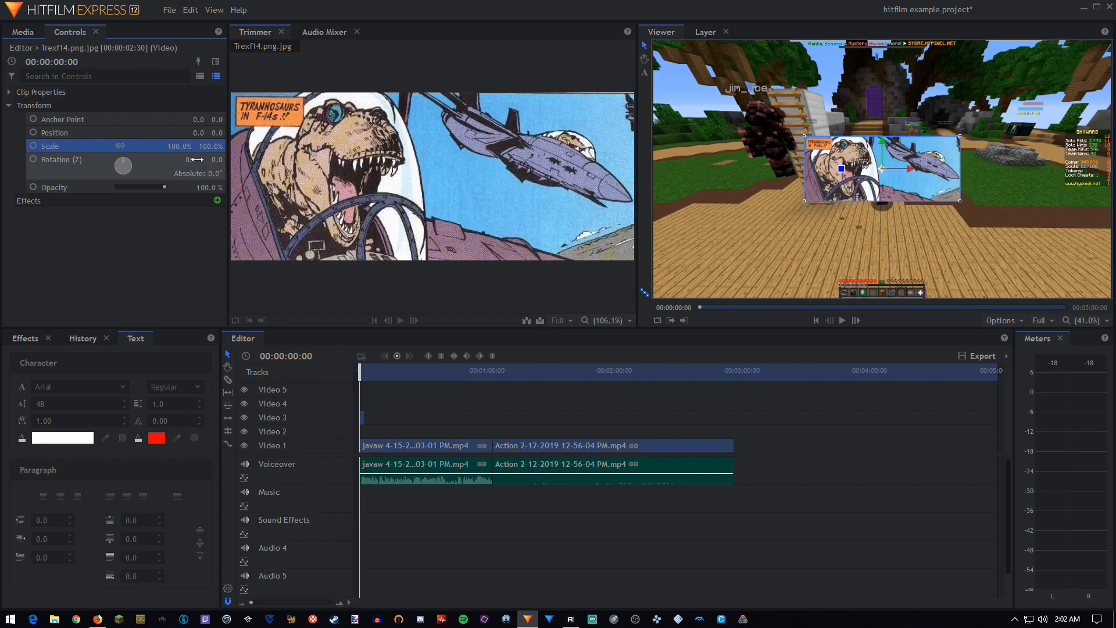
Try rotating the image one full turn, reset it, rotate it a full turn again, and play the timeline briefly
{"action": "left_click_drag", "start_coordinate": [127, 165], "coordinate": [124, 138]}
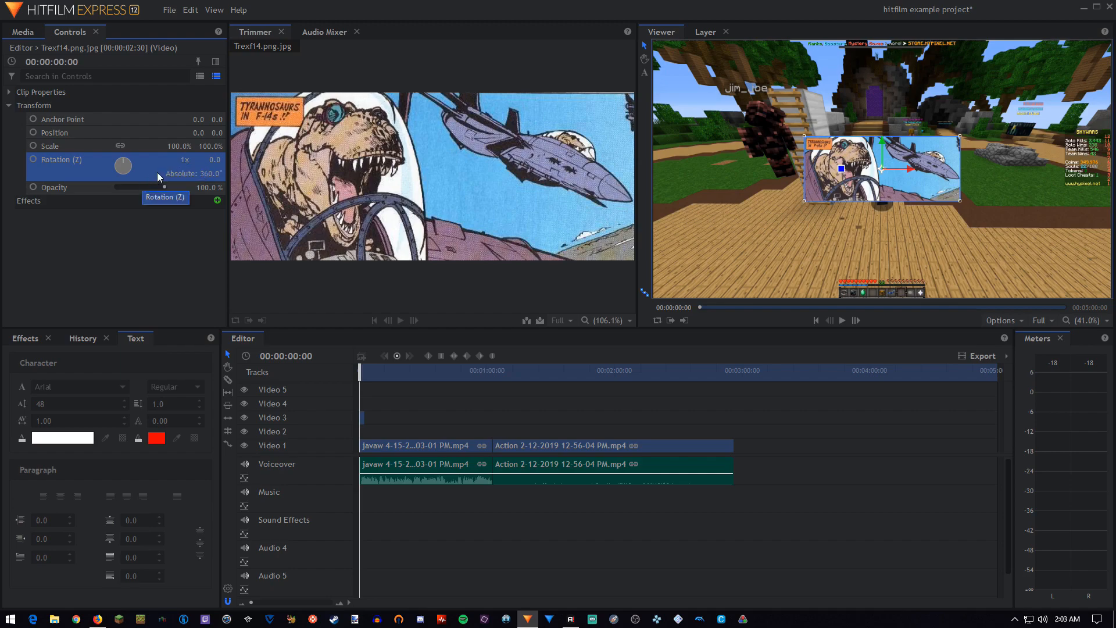
{"action": "left_click_drag", "start_coordinate": [194, 159], "coordinate": [190, 158]}
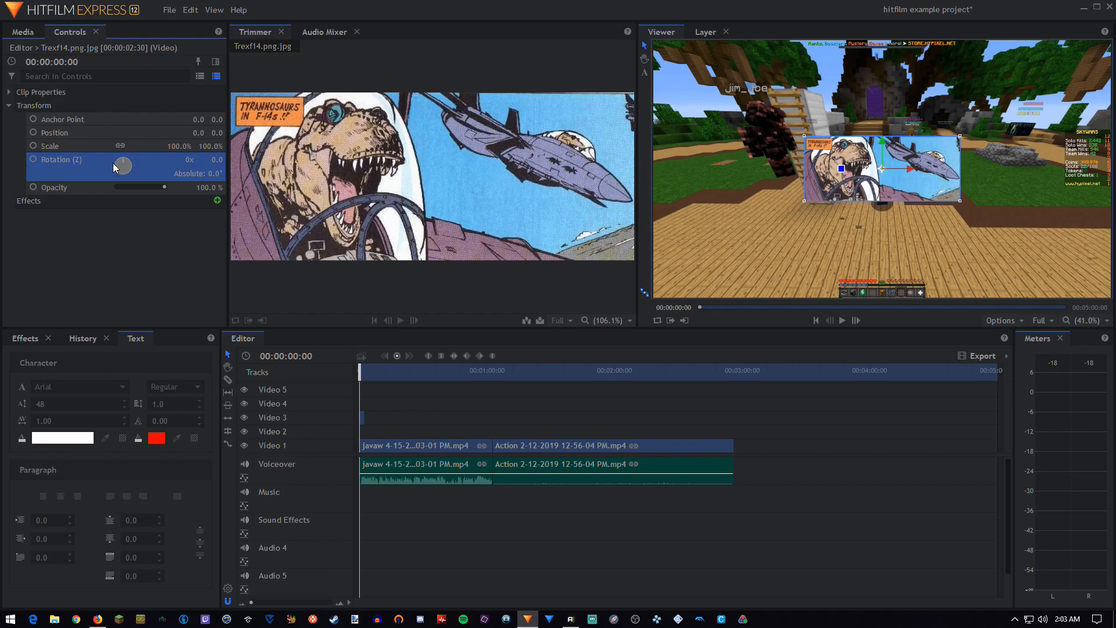
{"action": "mouse_move", "coordinate": [123, 167]}
{"action": "left_mouse_down"}
{"action": "mouse_move", "coordinate": [143, 194]}
{"action": "mouse_move", "coordinate": [104, 150]}
{"action": "mouse_move", "coordinate": [123, 148]}
{"action": "left_mouse_up"}
{"action": "key", "text": "space"}
{"action": "key", "text": "space"}
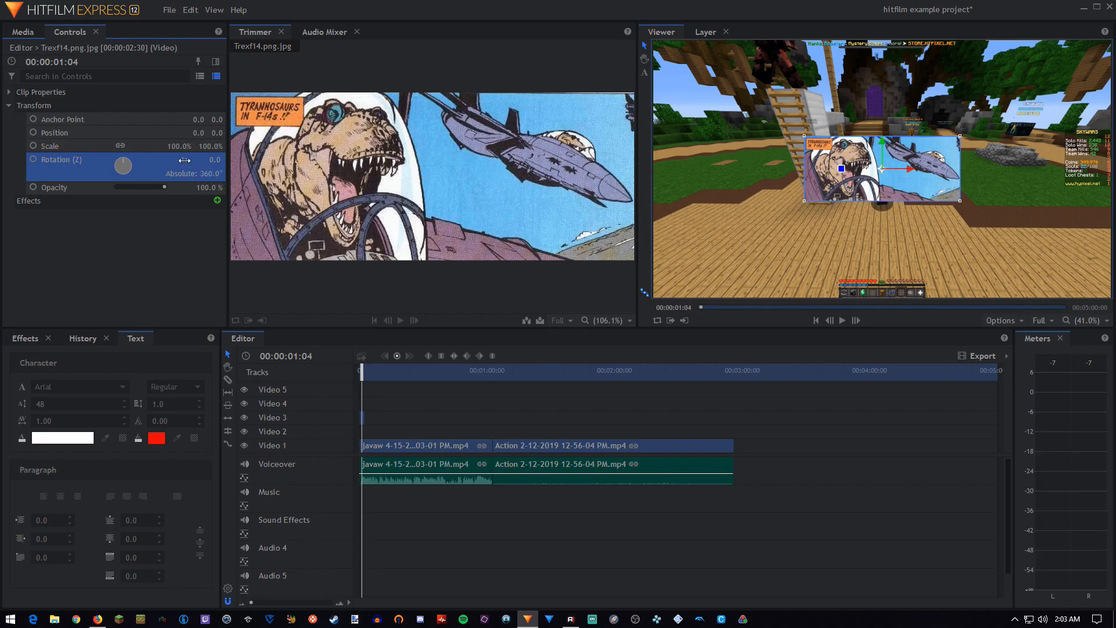
Try 5 revolutions and then a 105° angle for the image's Z rotation, and undo the rotation changes back to 0
{"action": "left_click", "coordinate": [182, 159]}
{"action": "type", "text": "5"}
{"action": "key", "text": "Return"}
{"action": "key", "text": "ctrl+z"}
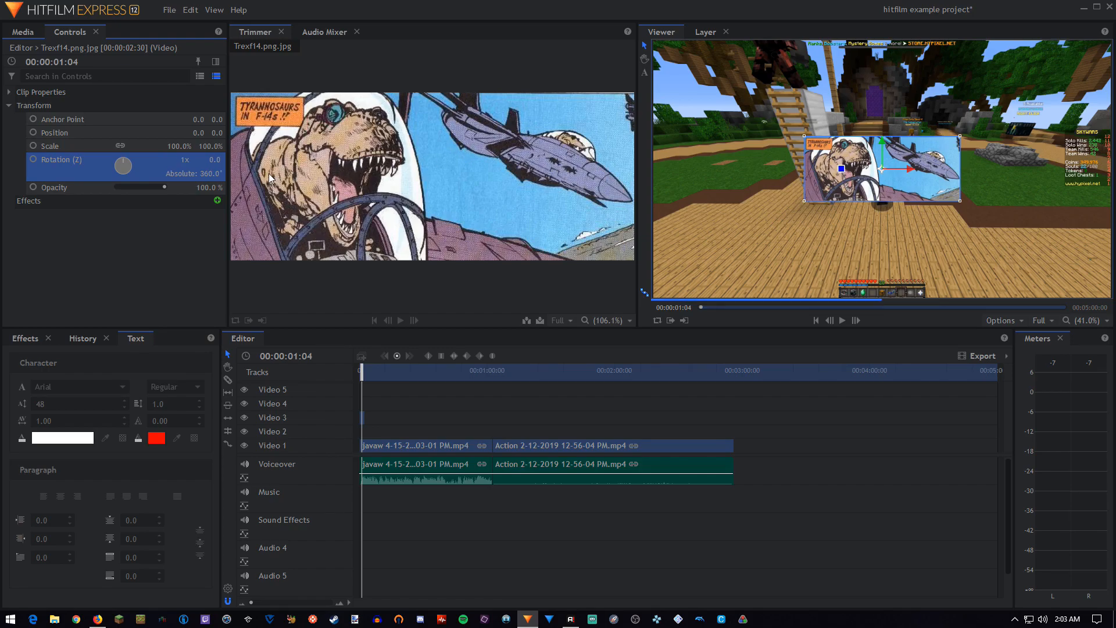
{"action": "left_click_drag", "start_coordinate": [213, 160], "coordinate": [71, 160]}
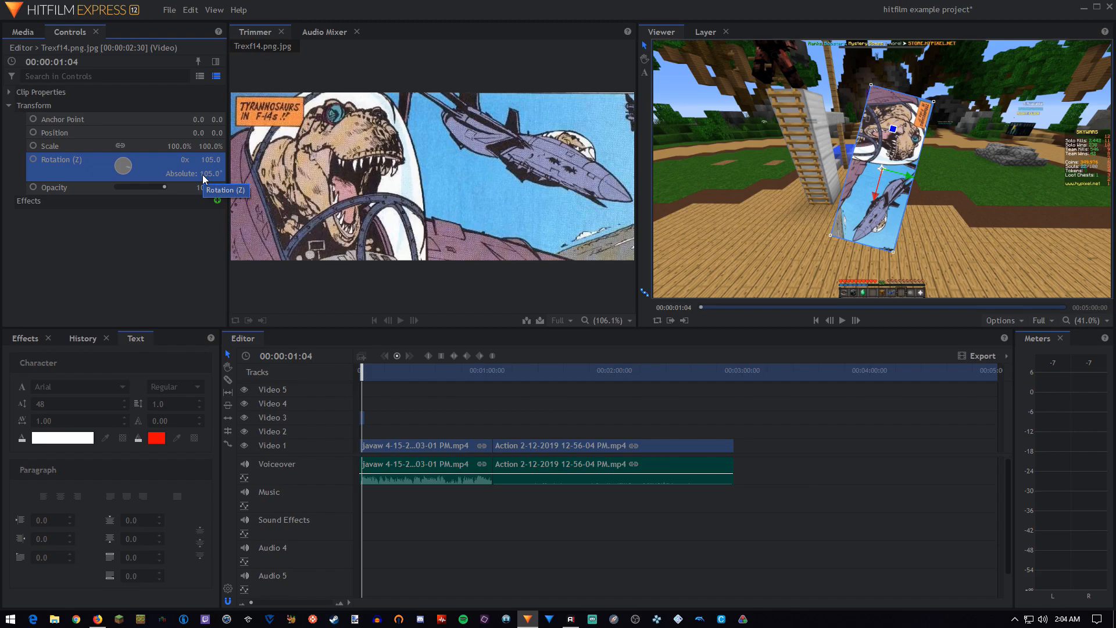
{"action": "left_click_drag", "start_coordinate": [182, 159], "coordinate": [184, 159]}
{"action": "key", "text": "ctrl+z"}
{"action": "key", "text": "ctrl+z"}
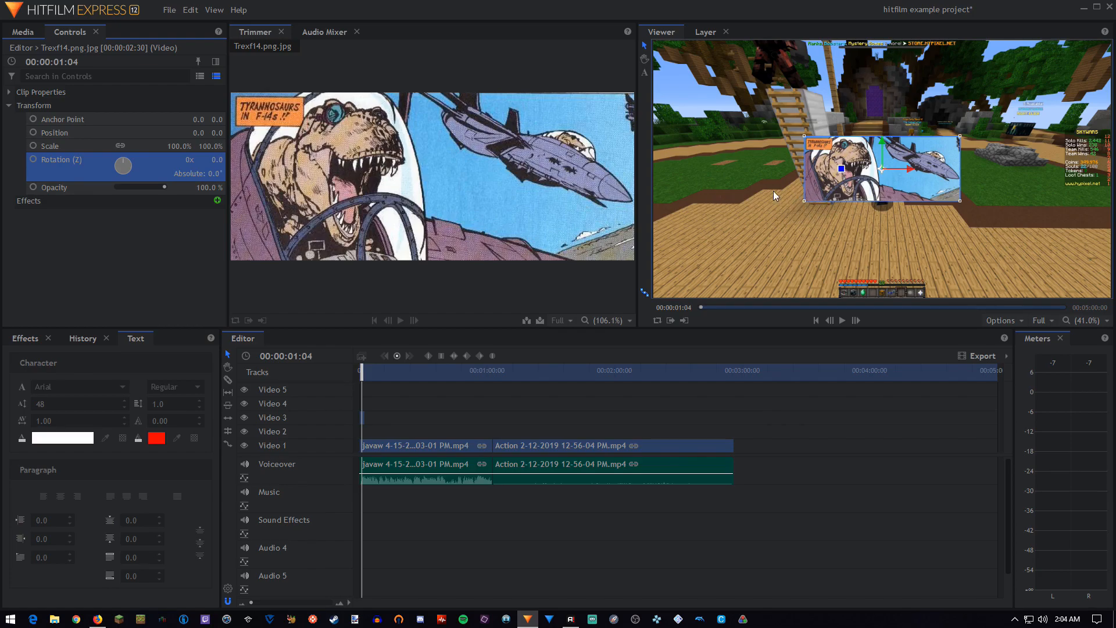
Scale the image uniformly to 241%, try a 43% opacity, and restore the opacity to 100%
{"action": "left_click", "coordinate": [91, 190]}
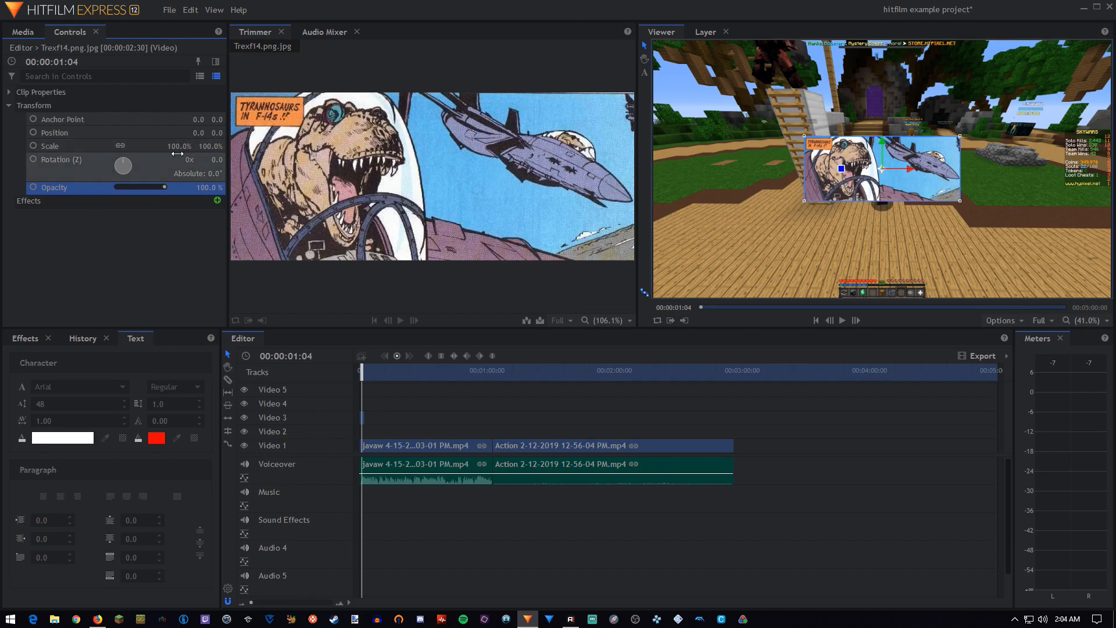
{"action": "left_click_drag", "start_coordinate": [177, 146], "coordinate": [210, 146]}
{"action": "left_click_drag", "start_coordinate": [179, 146], "coordinate": [204, 146]}
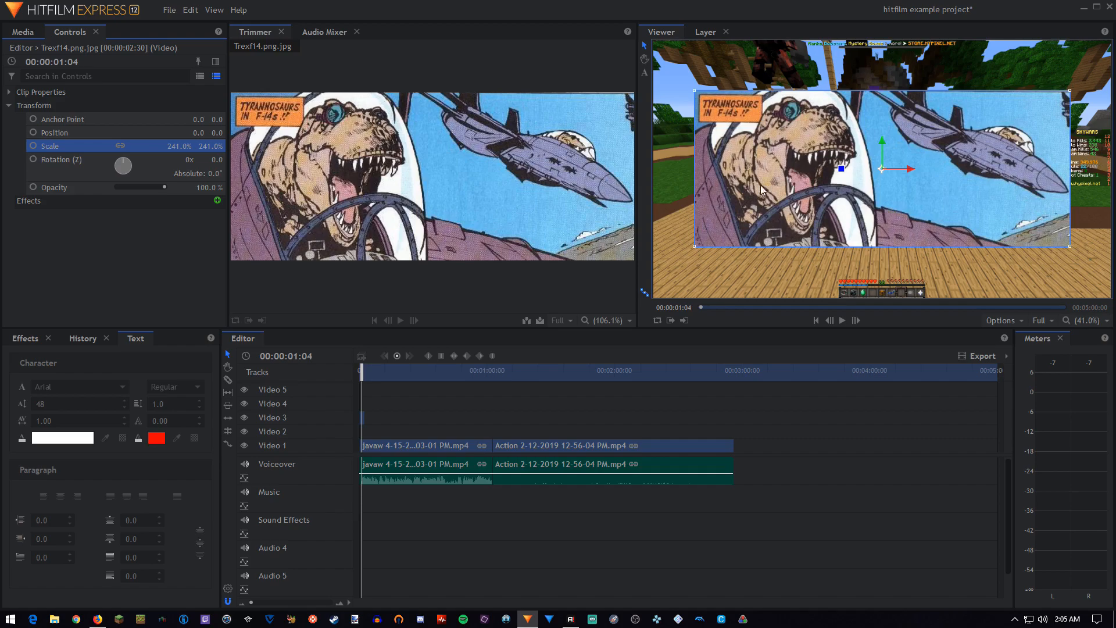
{"action": "left_click_drag", "start_coordinate": [161, 187], "coordinate": [138, 187]}
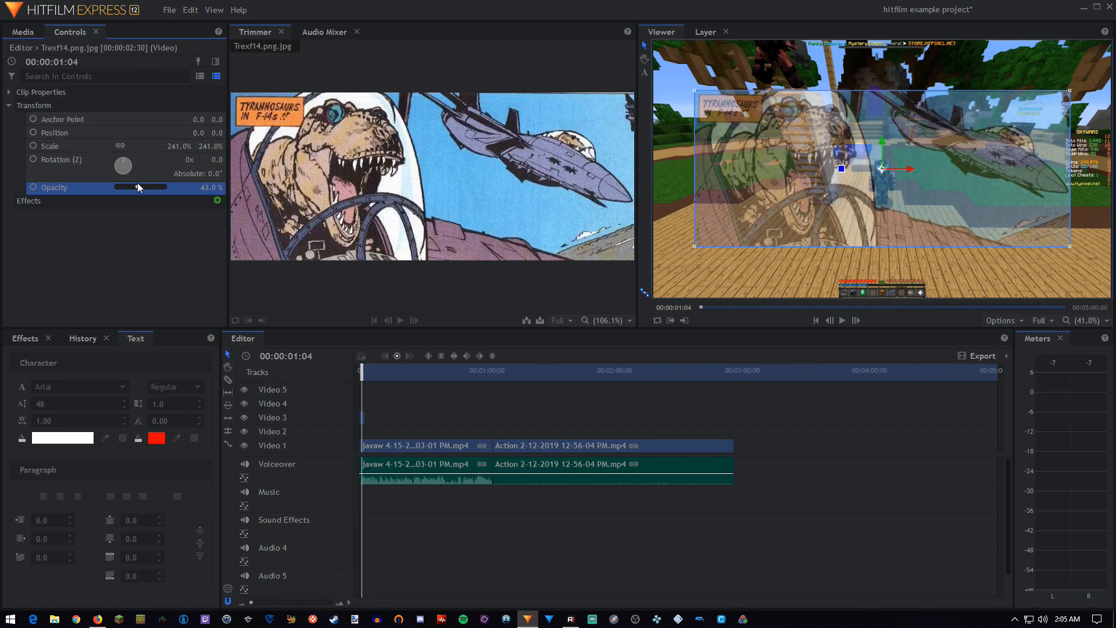
{"action": "left_click_drag", "start_coordinate": [137, 186], "coordinate": [167, 210]}
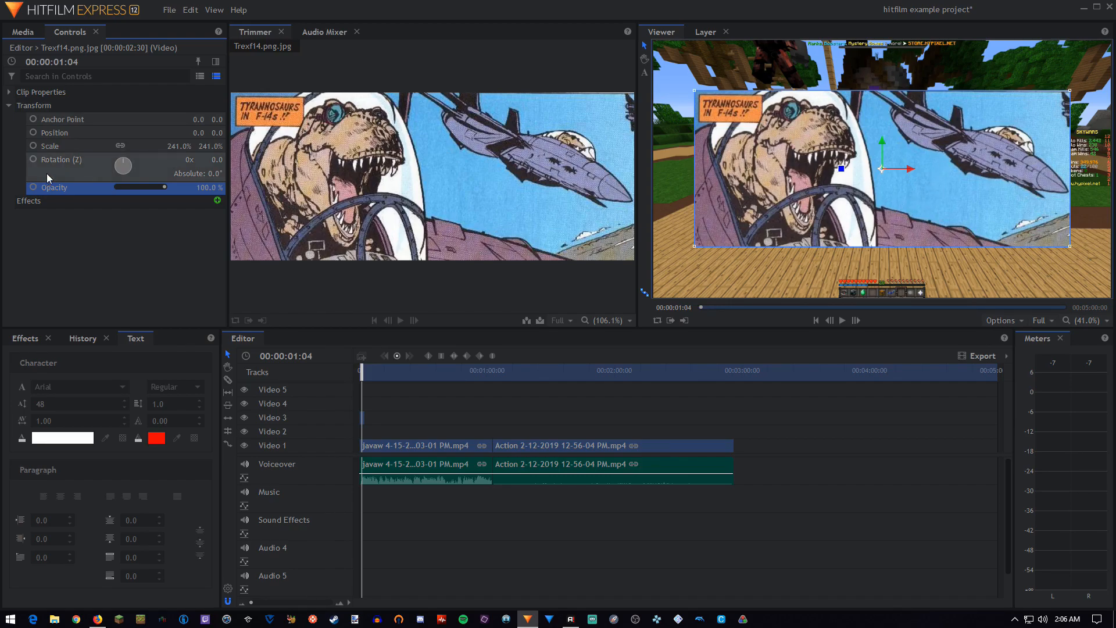
Try an anchor point X of -327 on the image, rotate it 71° about that point, and undo the rotation
{"action": "left_click_drag", "start_coordinate": [212, 159], "coordinate": [119, 117]}
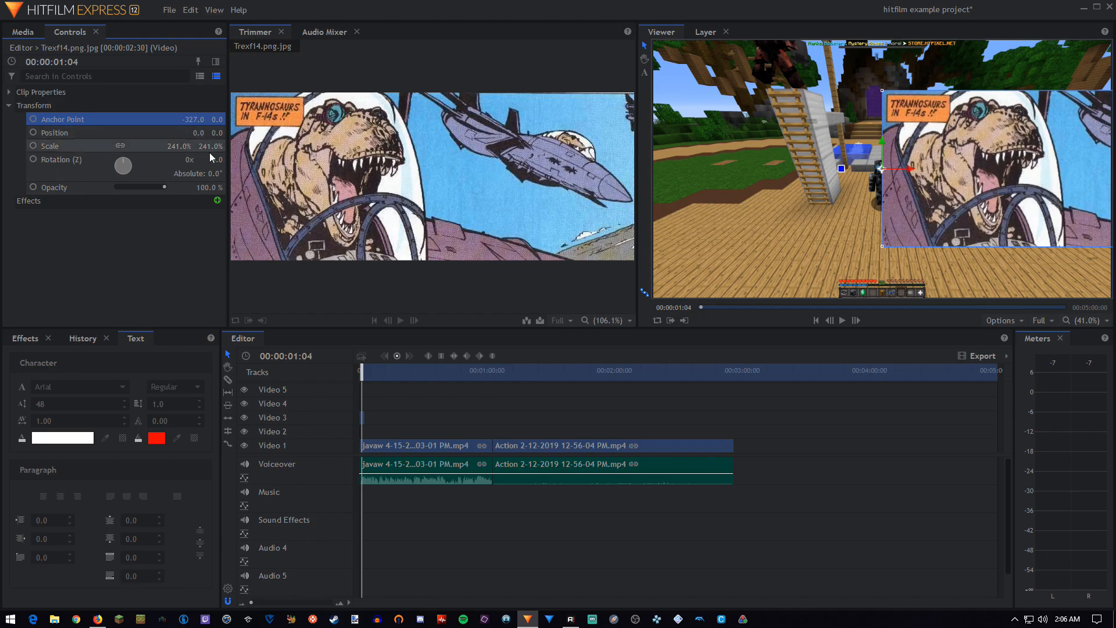
{"action": "left_click_drag", "start_coordinate": [128, 167], "coordinate": [226, 132]}
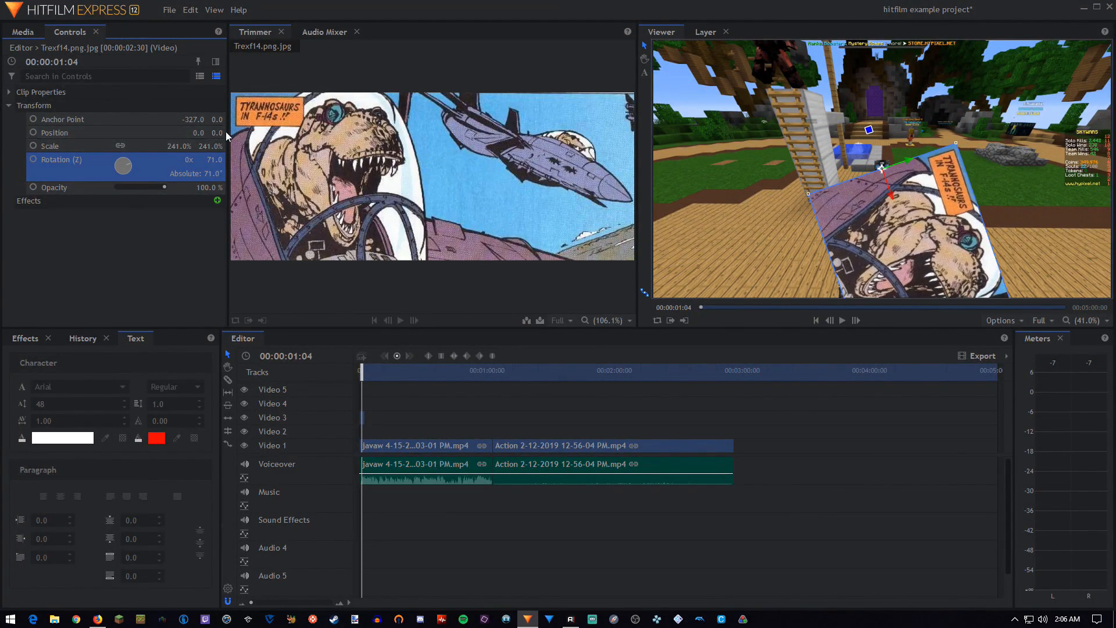
{"action": "key", "text": "ctrl+z"}
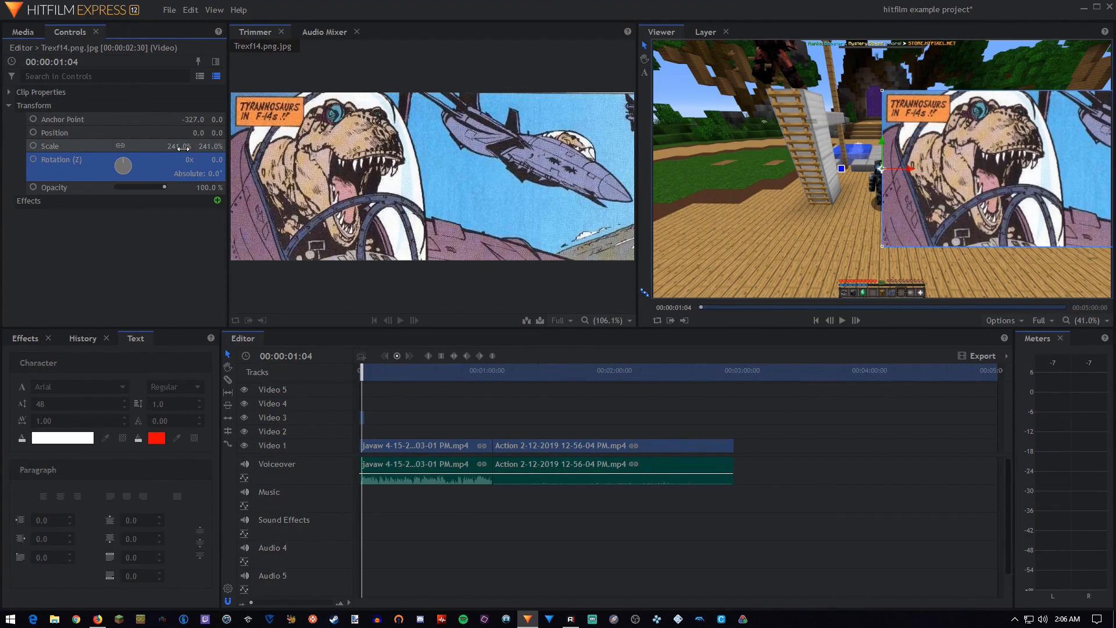
Unlink the image's scale values, set the vertical scale to 193%, and return the anchor point to 0
{"action": "left_click", "coordinate": [121, 146]}
{"action": "left_click_drag", "start_coordinate": [211, 146], "coordinate": [174, 146]}
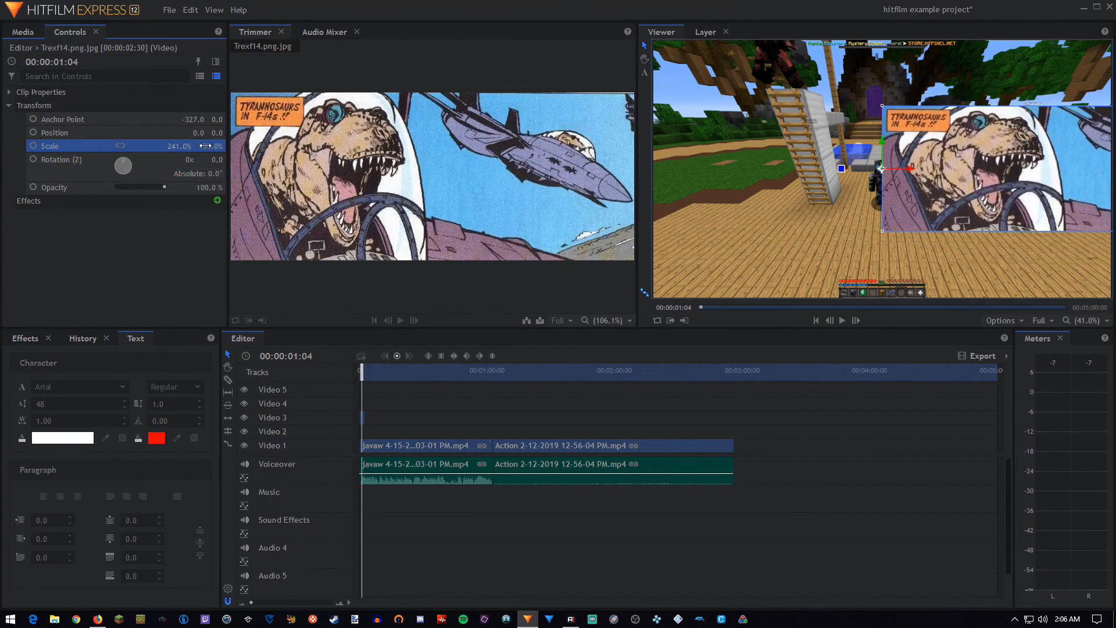
{"action": "mouse_move", "coordinate": [184, 146]}
{"action": "left_mouse_down"}
{"action": "mouse_move", "coordinate": [53, 145]}
{"action": "mouse_move", "coordinate": [185, 143]}
{"action": "left_mouse_up"}
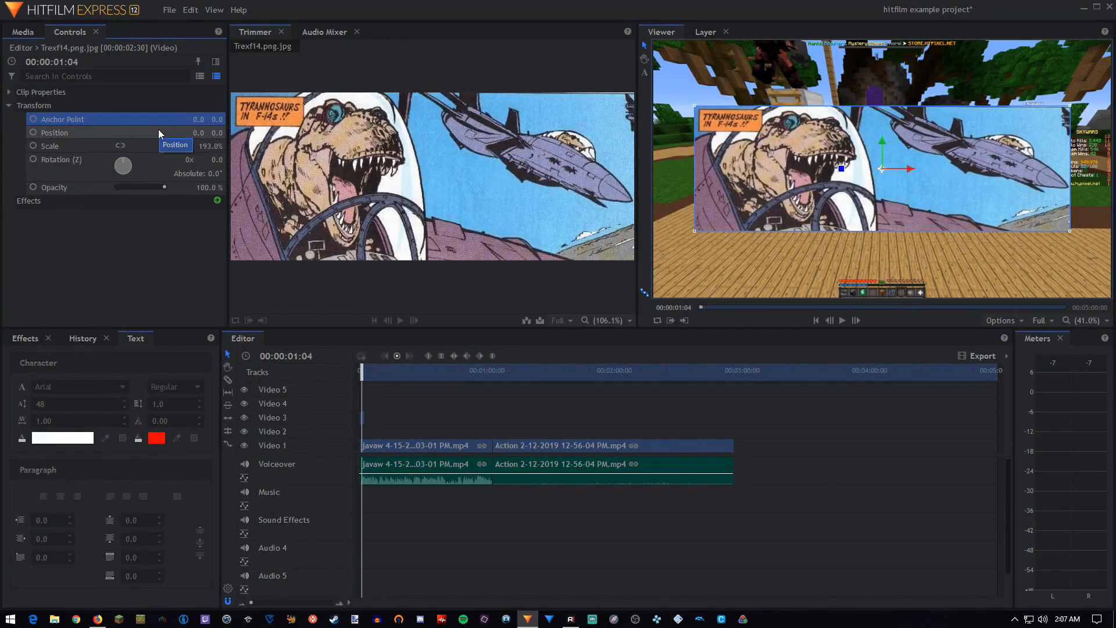
Return the playhead to the start of the timeline and select the Trexf14.png.jpg clip on the Video 3 track
{"action": "left_click", "coordinate": [365, 377]}
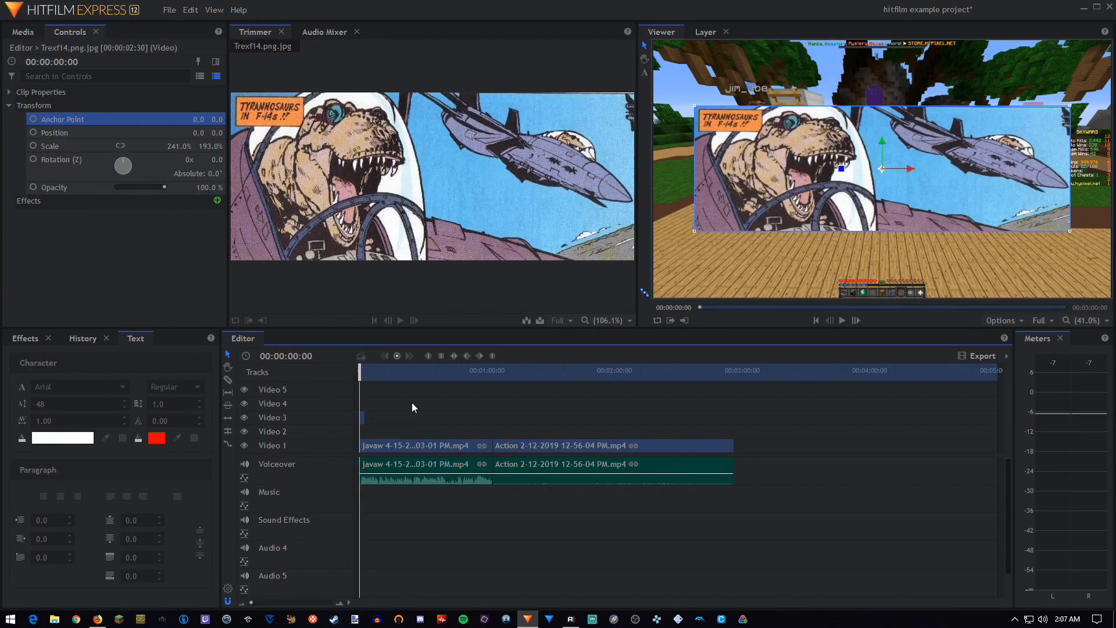
{"action": "scroll", "coordinate": [412, 402], "scroll_direction": "up", "scroll_amount": 5}
{"action": "scroll", "coordinate": [414, 402], "scroll_direction": "up", "scroll_amount": 2}
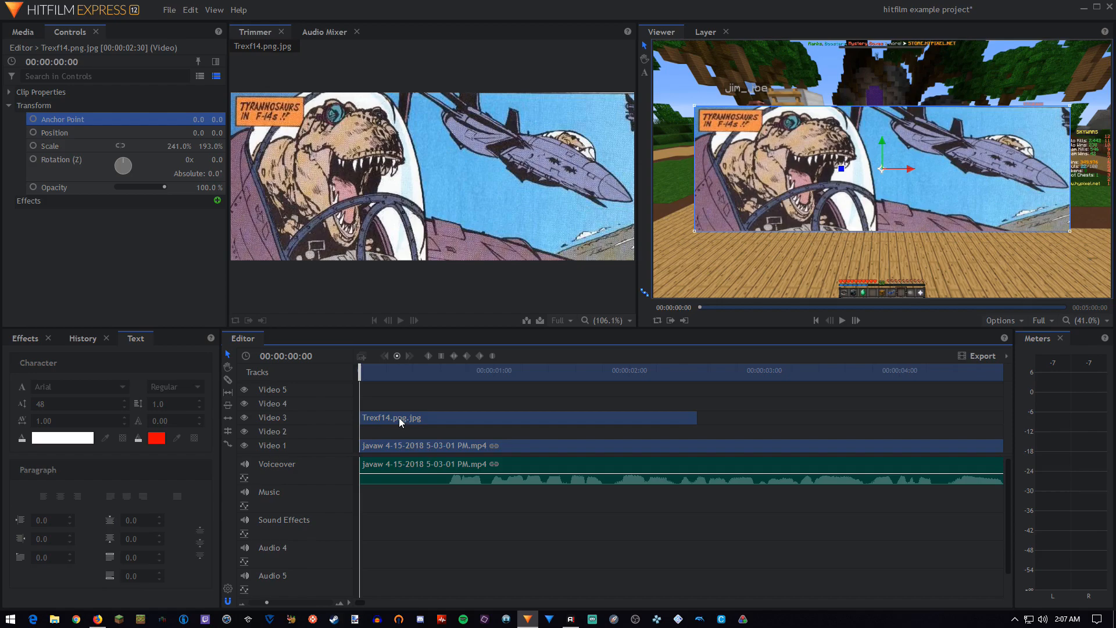
{"action": "left_click", "coordinate": [399, 417]}
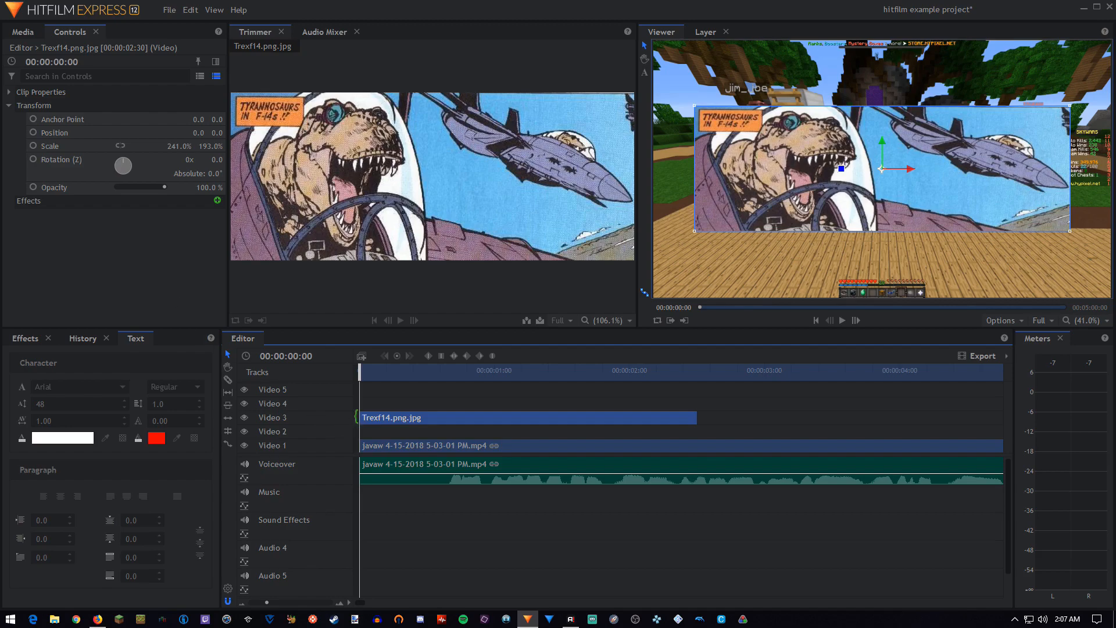
Move the playhead to 00:00:00:10 and enable keyframing for the image's Scale property at that frame
{"action": "key", "text": "space"}
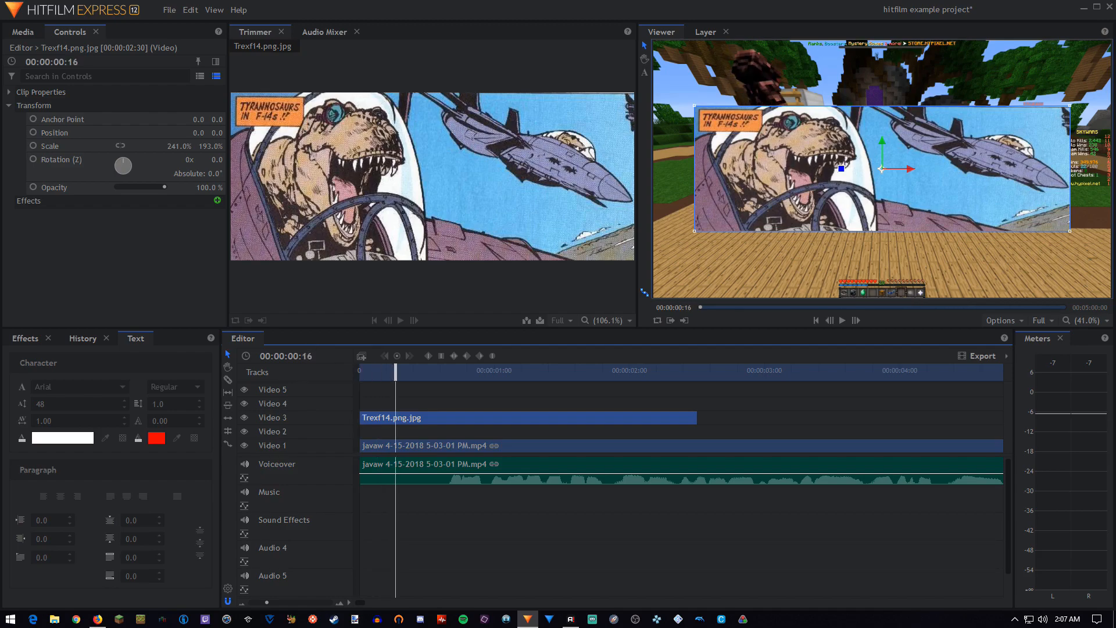
{"action": "left_click", "coordinate": [310, 356]}
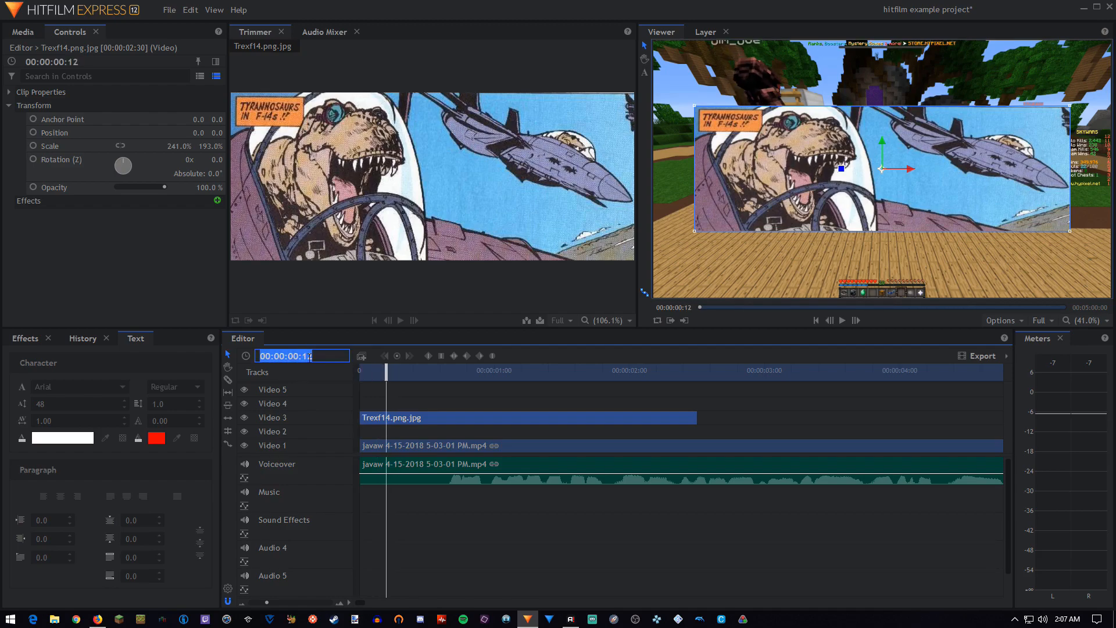
{"action": "left_click", "coordinate": [310, 356]}
{"action": "key", "text": "BackSpace"}
{"action": "type", "text": "0"}
{"action": "key", "text": "Return"}
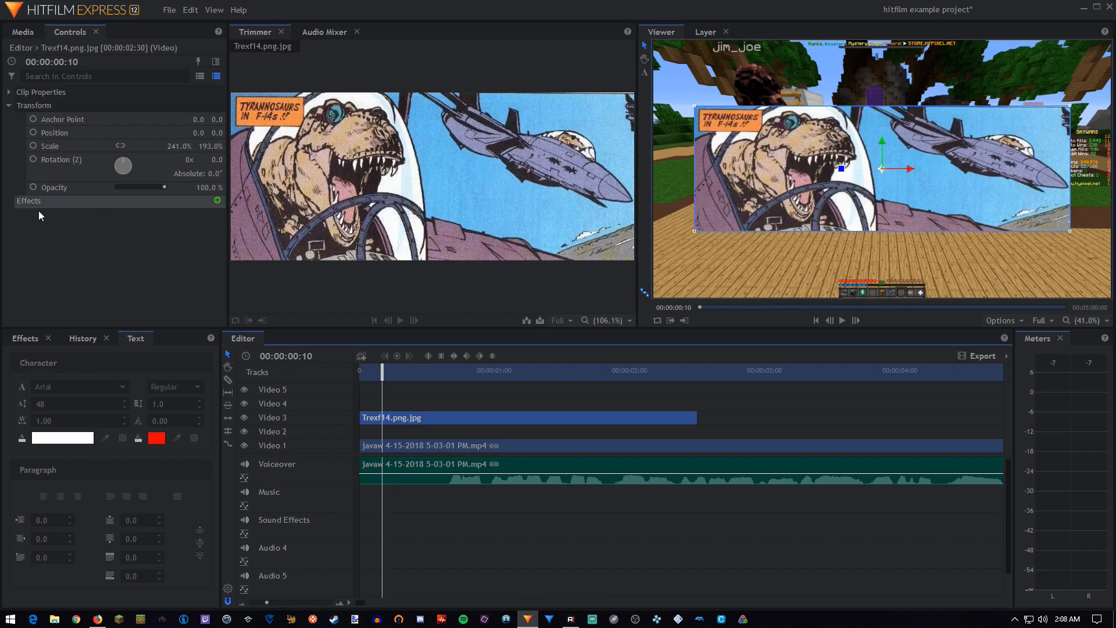
{"action": "left_click", "coordinate": [33, 146]}
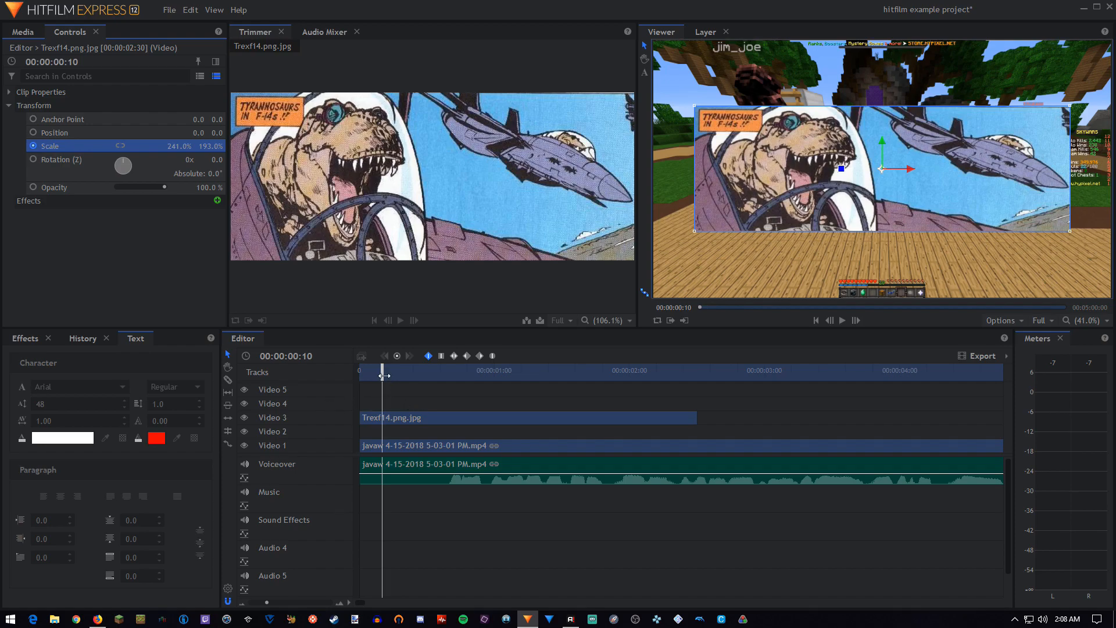
At 00:00:00:20, set the image's vertical scale to 241% to add a second Scale keyframe
{"action": "double_click", "coordinate": [306, 356]}
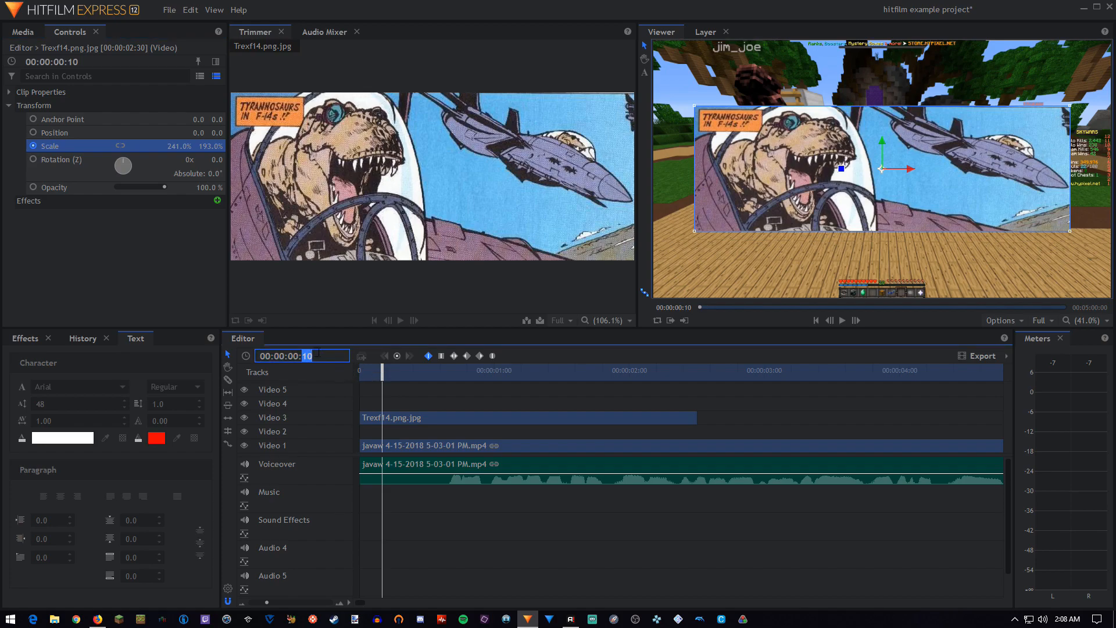
{"action": "type", "text": "1"}
{"action": "key", "text": "Return"}
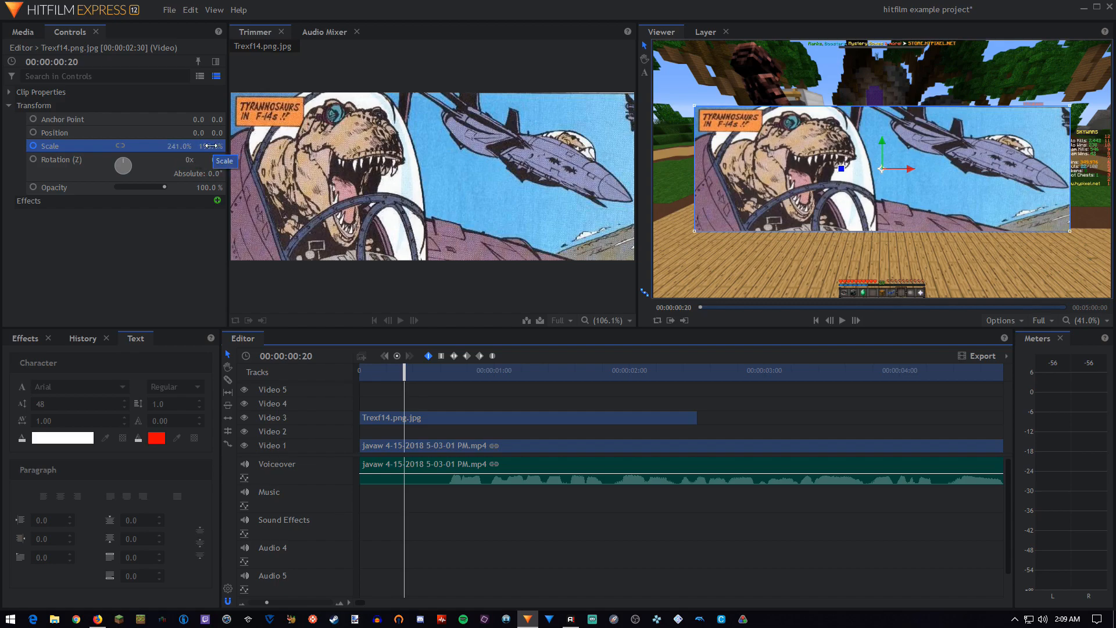
{"action": "left_click", "coordinate": [207, 148]}
{"action": "type", "text": "241"}
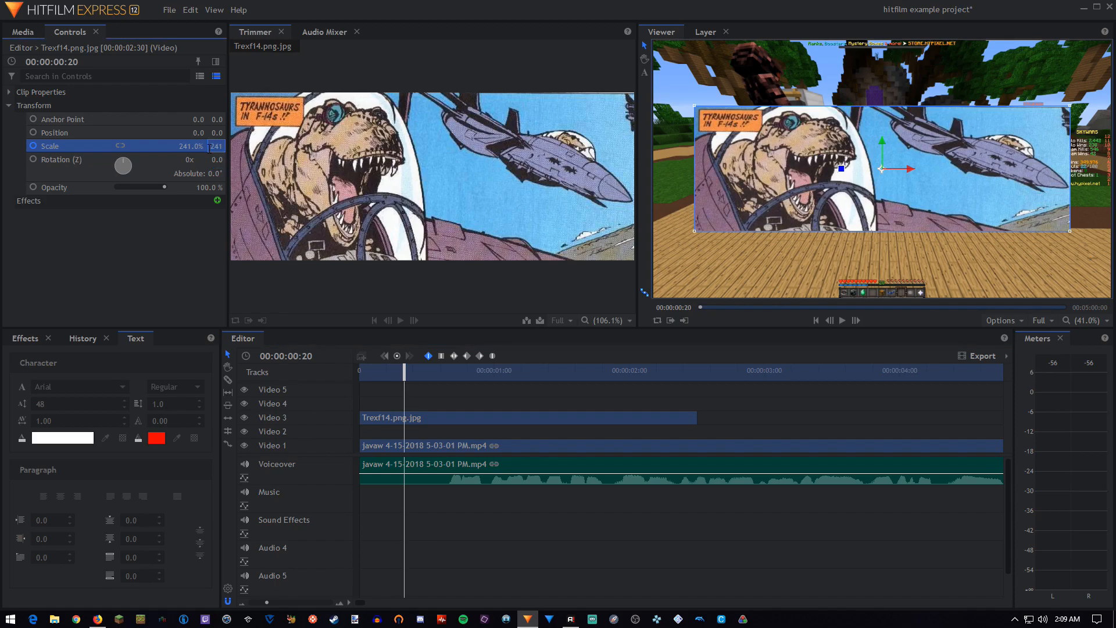
{"action": "key", "text": "Return"}
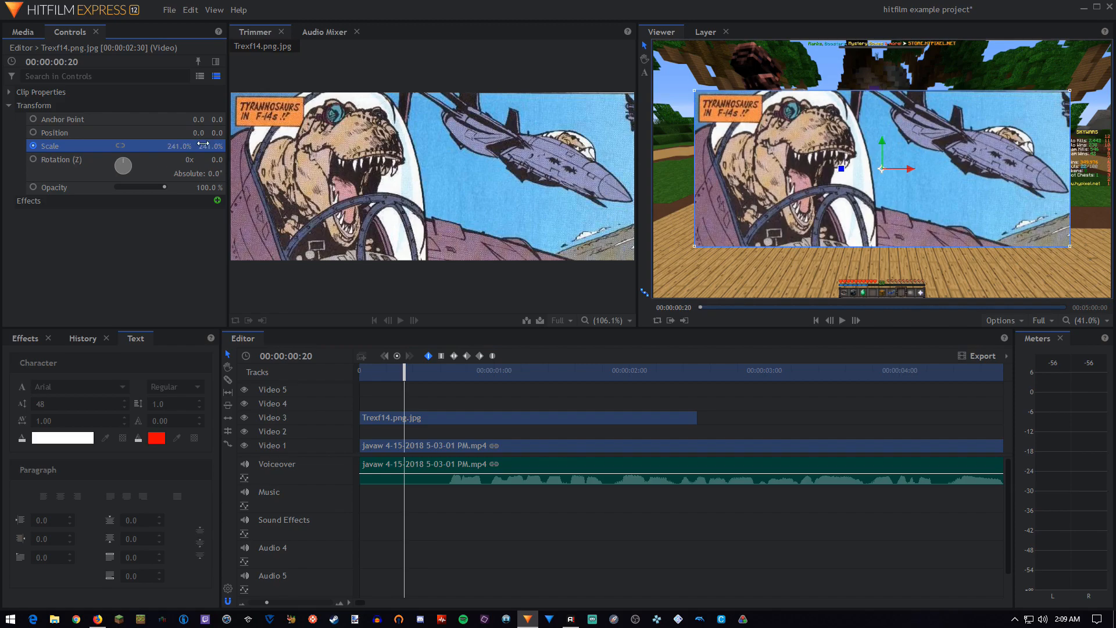
Play the scale animation from 00:00:00:02 and return the playhead to 00:00:00:20
{"action": "left_click_drag", "start_coordinate": [405, 379], "coordinate": [364, 379]}
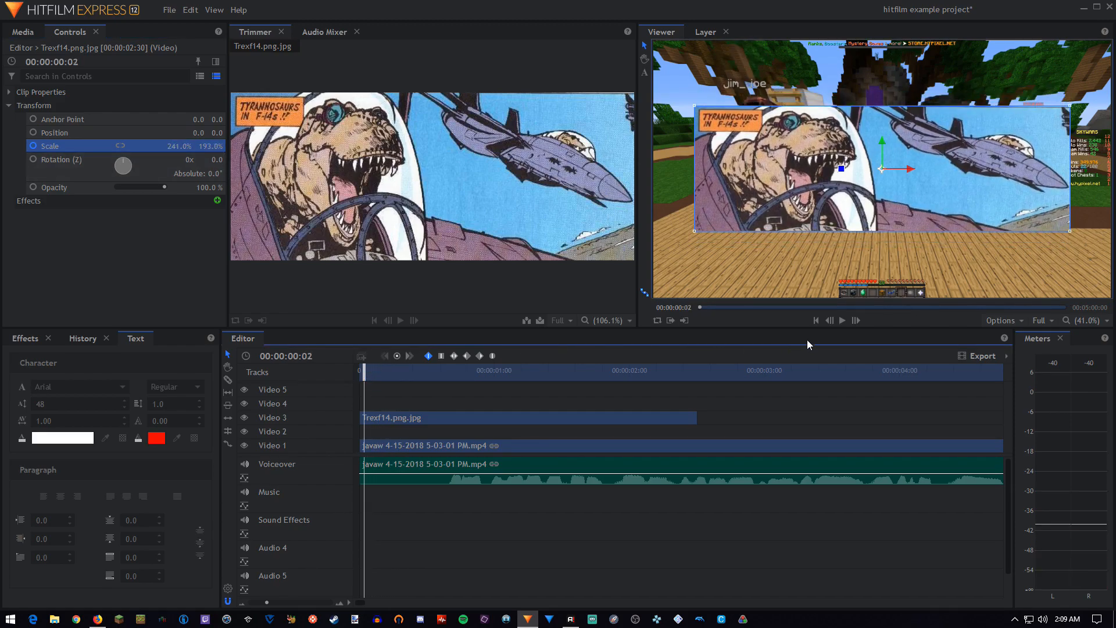
{"action": "left_click", "coordinate": [838, 324]}
{"action": "left_click", "coordinate": [837, 322]}
{"action": "left_click_drag", "start_coordinate": [483, 375], "coordinate": [402, 376]}
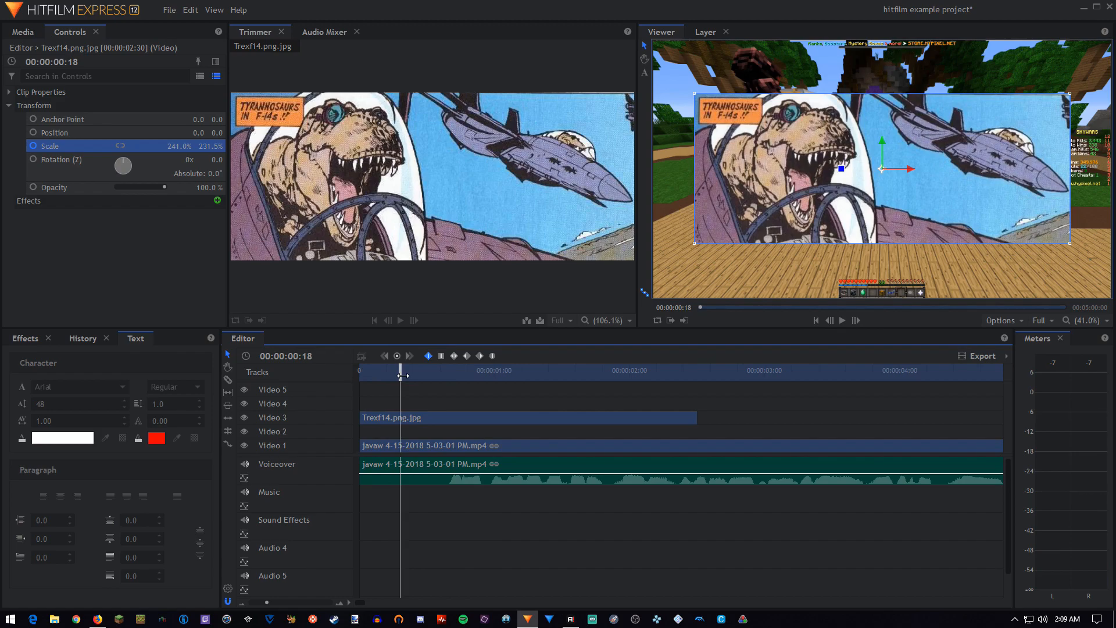
{"action": "left_click_drag", "start_coordinate": [403, 376], "coordinate": [404, 376]}
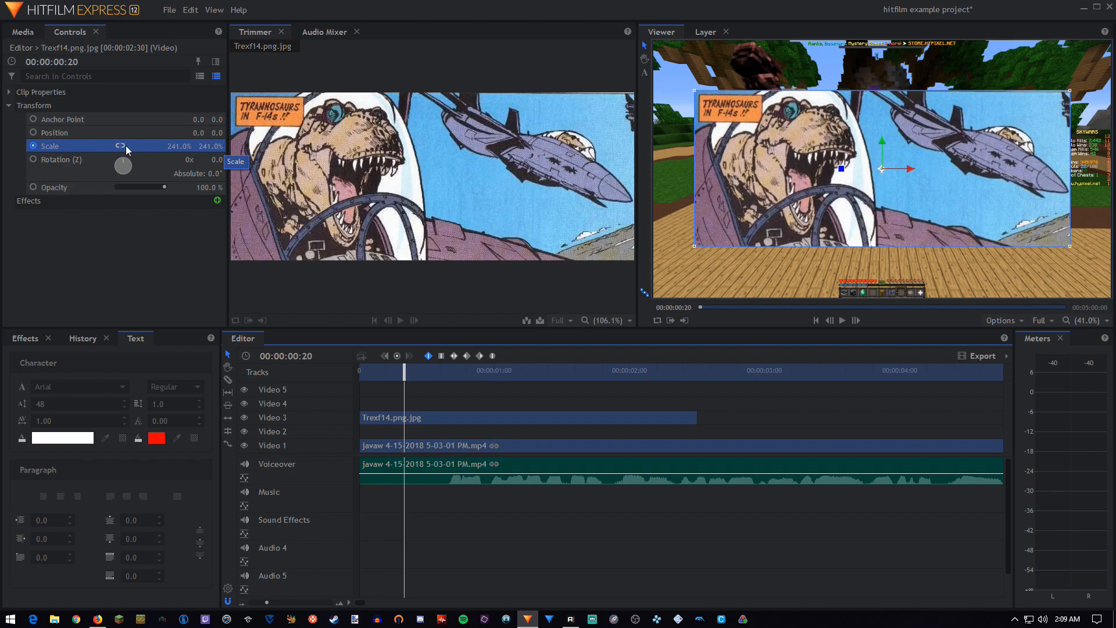
Try a vertical scale of 485% on the second keyframe, play the animation from 00:00:00:04, and undo the scale change
{"action": "left_click_drag", "start_coordinate": [209, 148], "coordinate": [351, 147]}
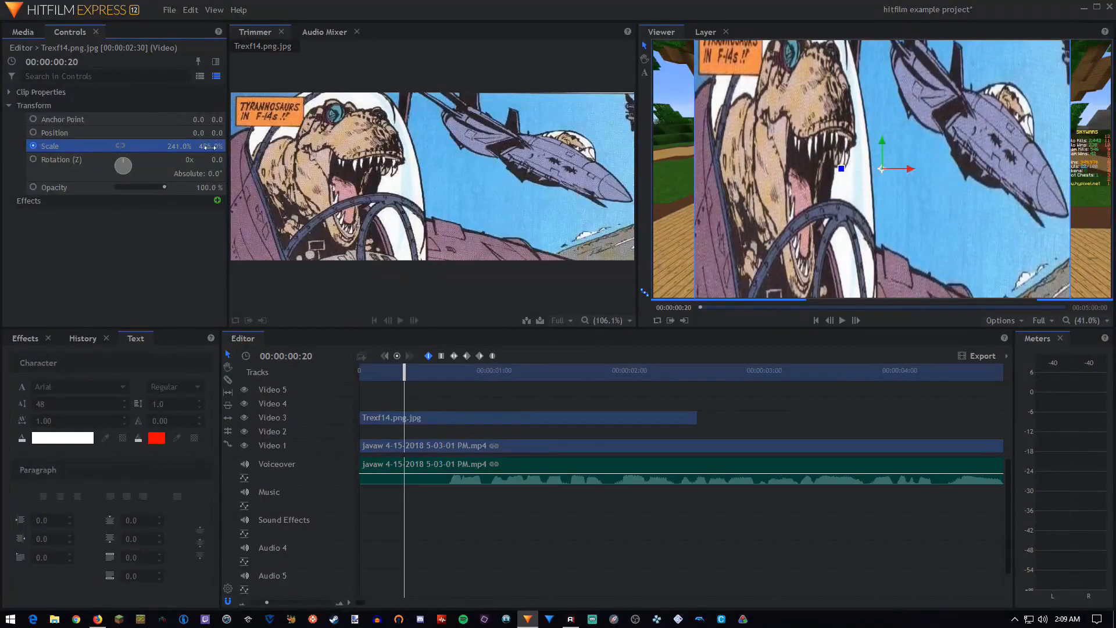
{"action": "left_click", "coordinate": [368, 374]}
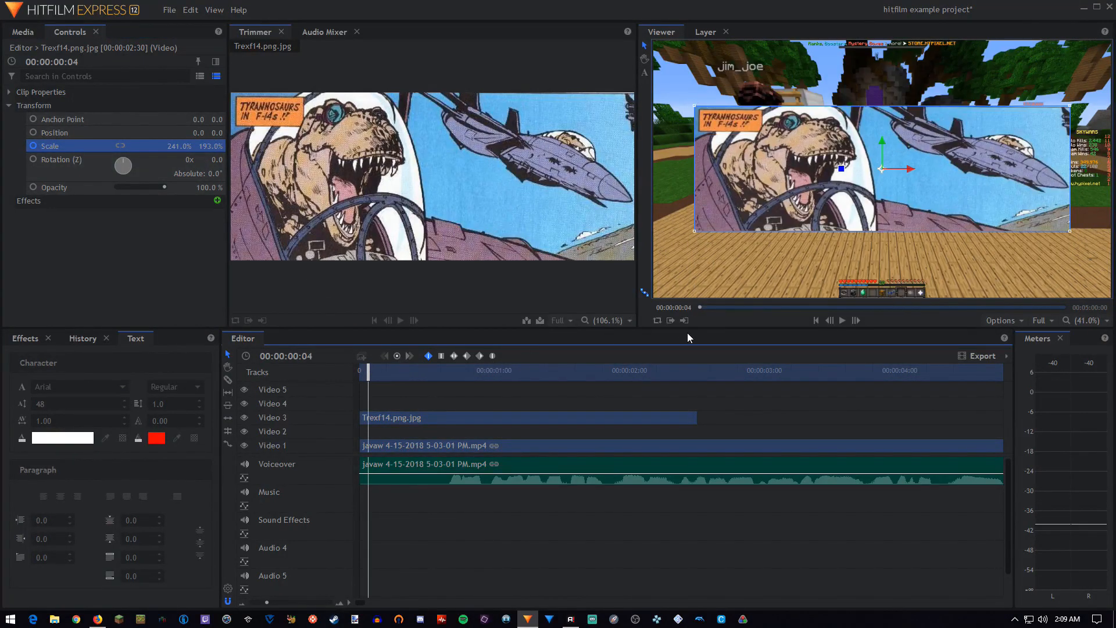
{"action": "left_click", "coordinate": [843, 321]}
{"action": "left_click", "coordinate": [843, 320]}
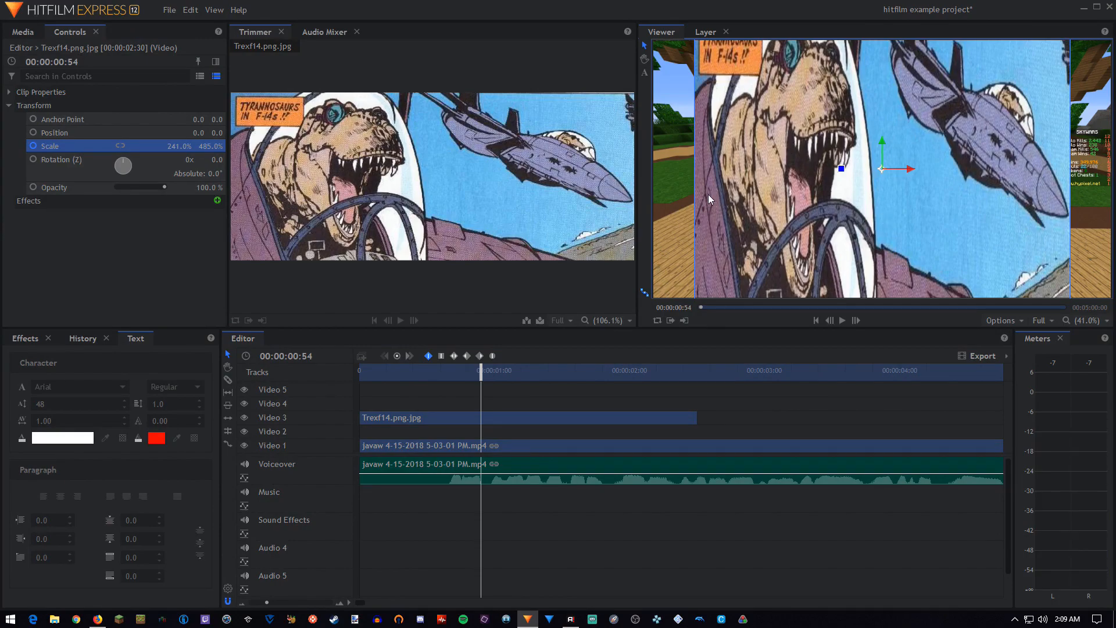
{"action": "key", "text": "ctrl+z"}
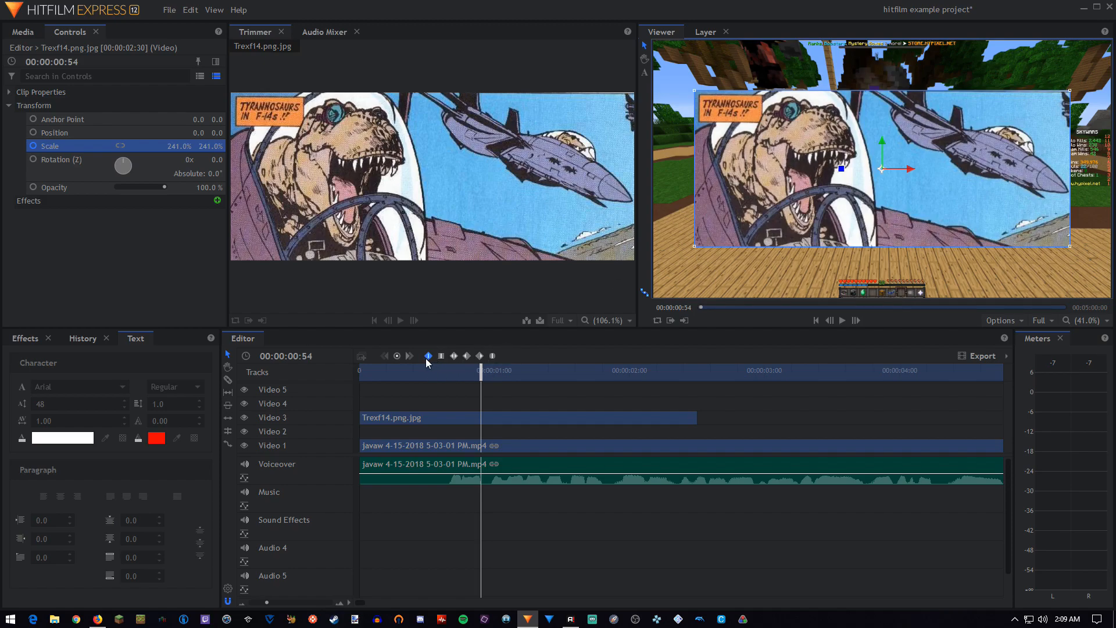
Select the Trexf14.png.jpg clip with the playhead at 00:00:00:09 and display the keyframe timeline beside its transform properties
{"action": "left_click_drag", "start_coordinate": [425, 375], "coordinate": [380, 379]}
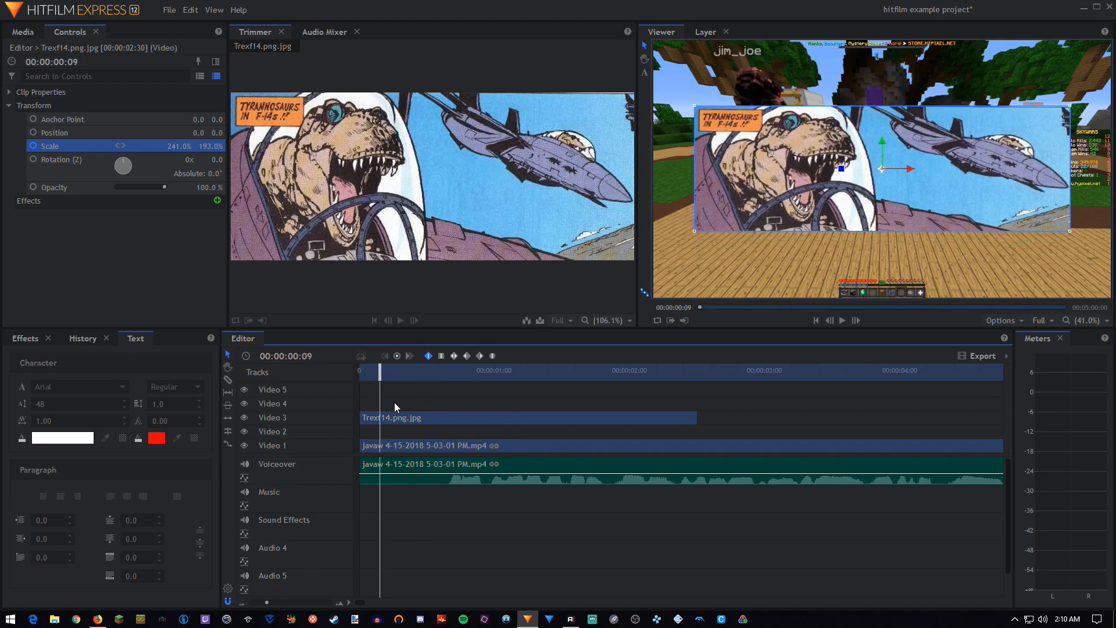
{"action": "left_click", "coordinate": [406, 419]}
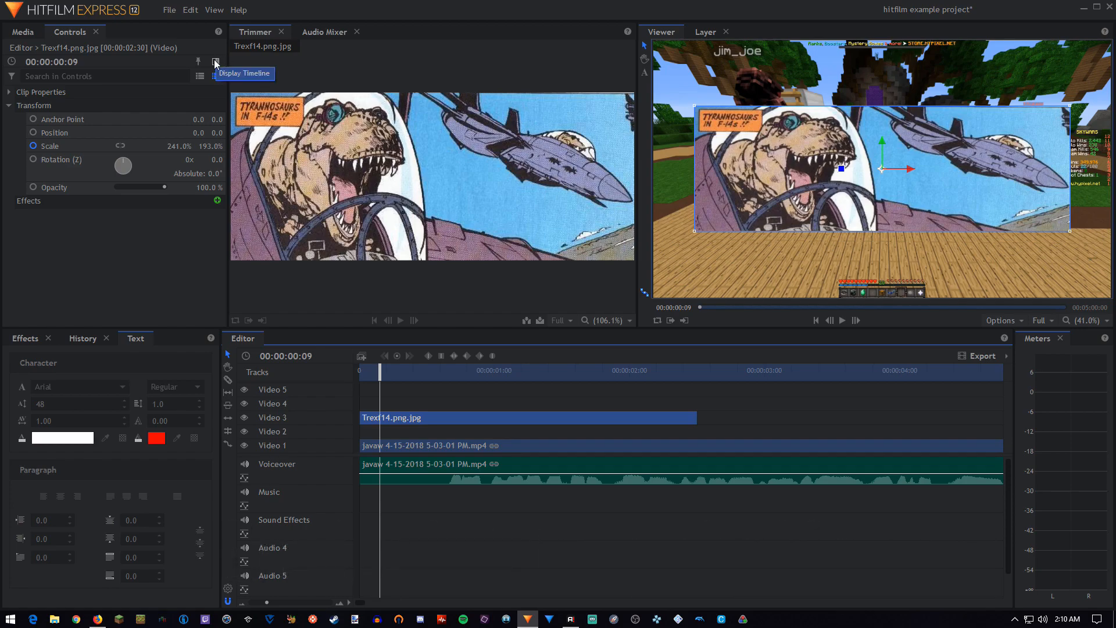
{"action": "left_click", "coordinate": [215, 62]}
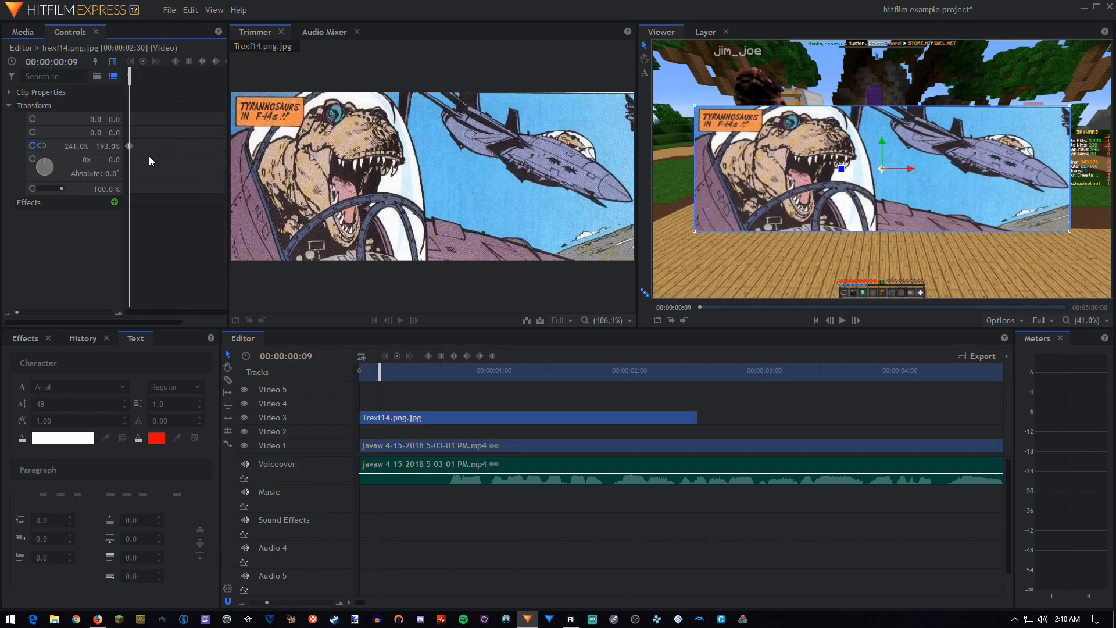
{"action": "left_click_drag", "start_coordinate": [17, 312], "coordinate": [34, 313]}
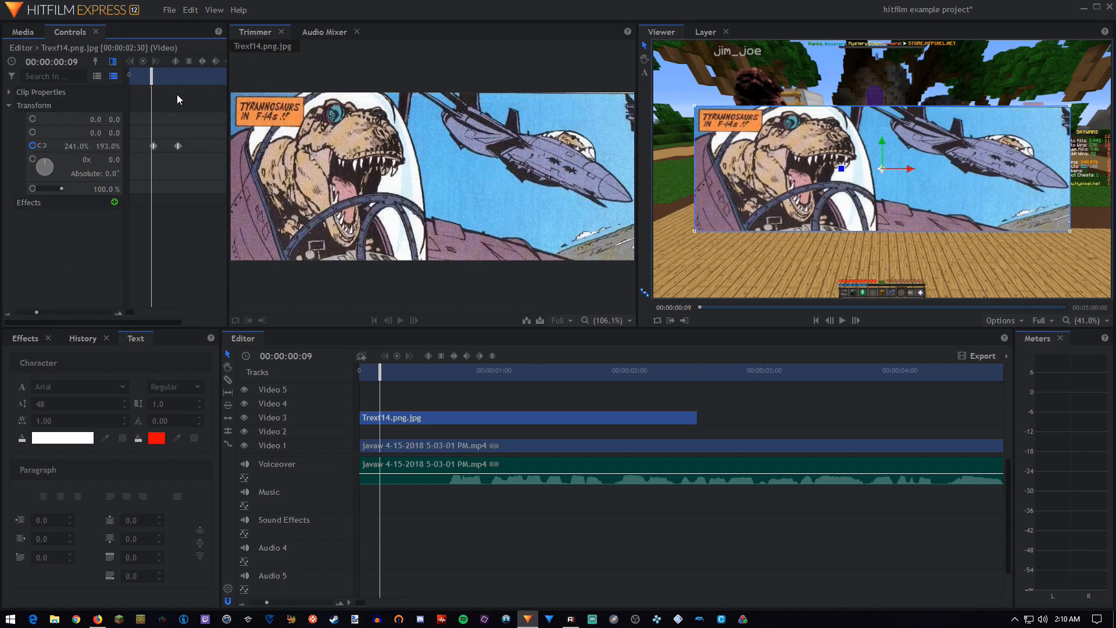
Step forward frame by frame from 00:00:00:09 to 00:00:00:20 to examine the scale change between the two keyframes
{"action": "key", "text": "Right"}
{"action": "key", "text": "Right"}
{"action": "key", "text": "Right"}
{"action": "key", "text": "Right"}
{"action": "key", "text": "Right"}
{"action": "key", "text": "Right"}
{"action": "key", "text": "Right"}
{"action": "key", "text": "Right"}
{"action": "key", "text": "Right"}
{"action": "key", "text": "Right"}
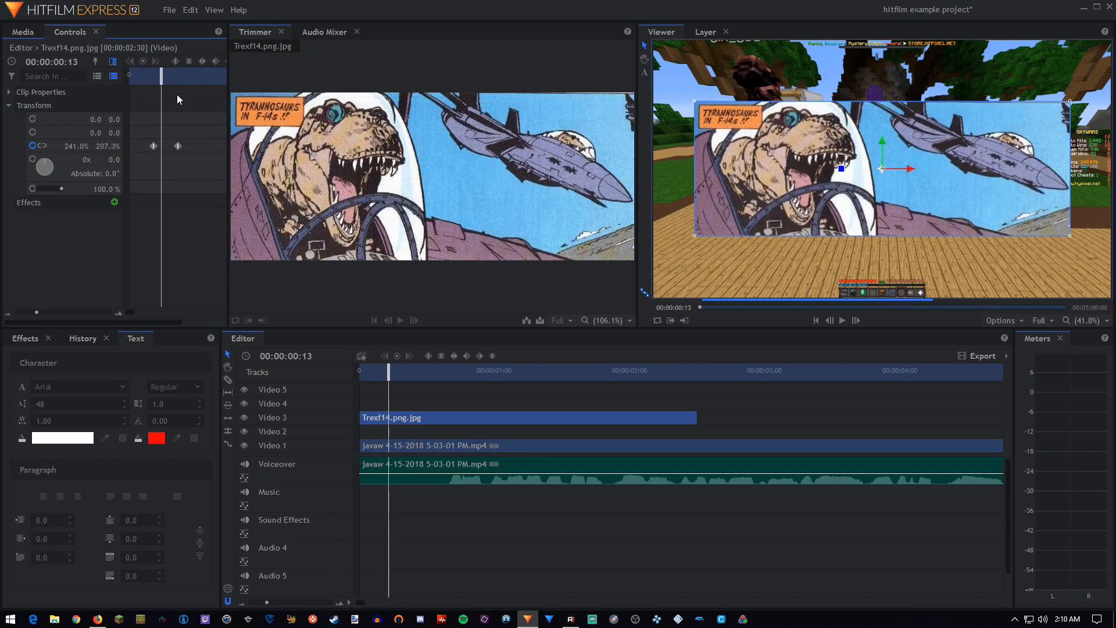
{"action": "key", "text": "Right"}
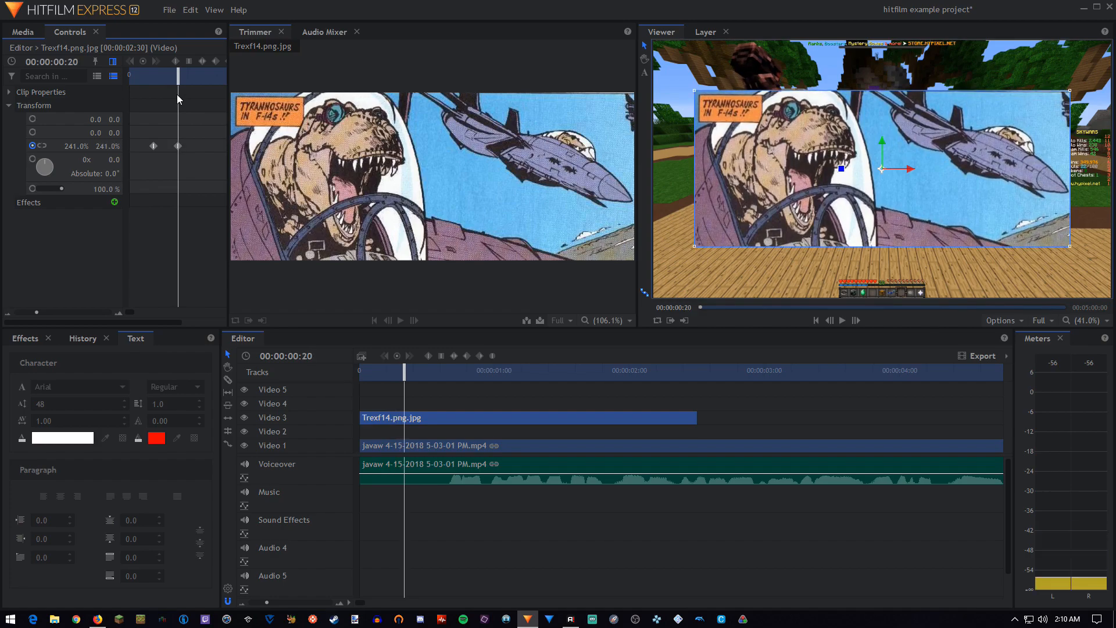
Select the first Scale keyframe and step the playhead back frame by frame to 00:00:00:10
{"action": "left_click", "coordinate": [153, 145]}
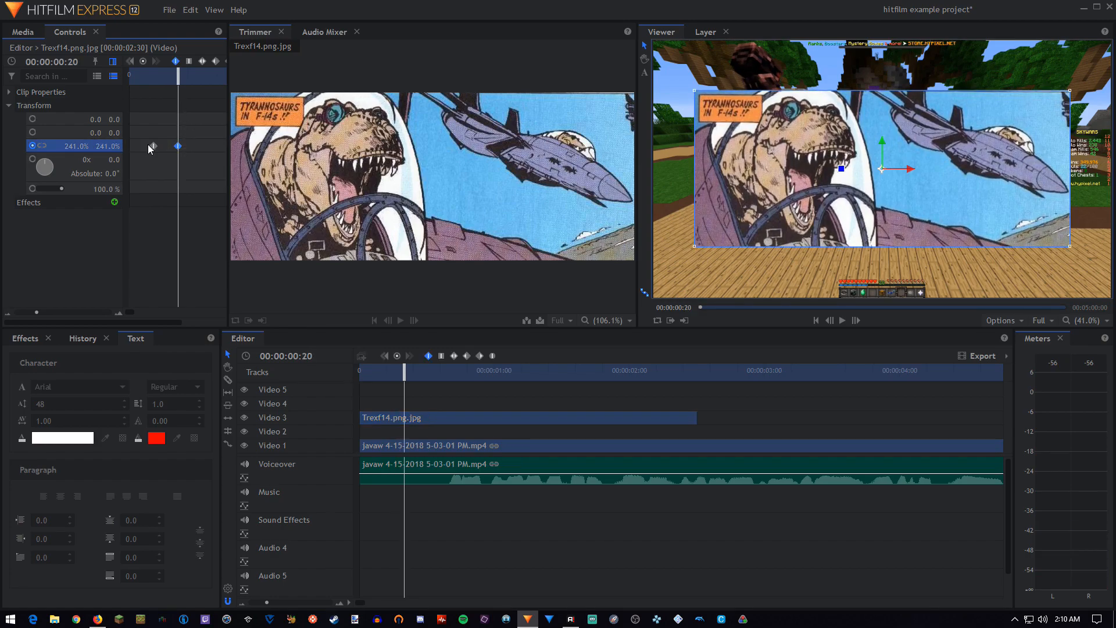
{"action": "key", "text": "Left"}
{"action": "key", "text": "Left"}
{"action": "key", "text": "Left"}
{"action": "key", "text": "Left"}
{"action": "key", "text": "Left"}
{"action": "key", "text": "Left"}
{"action": "key", "text": "Left"}
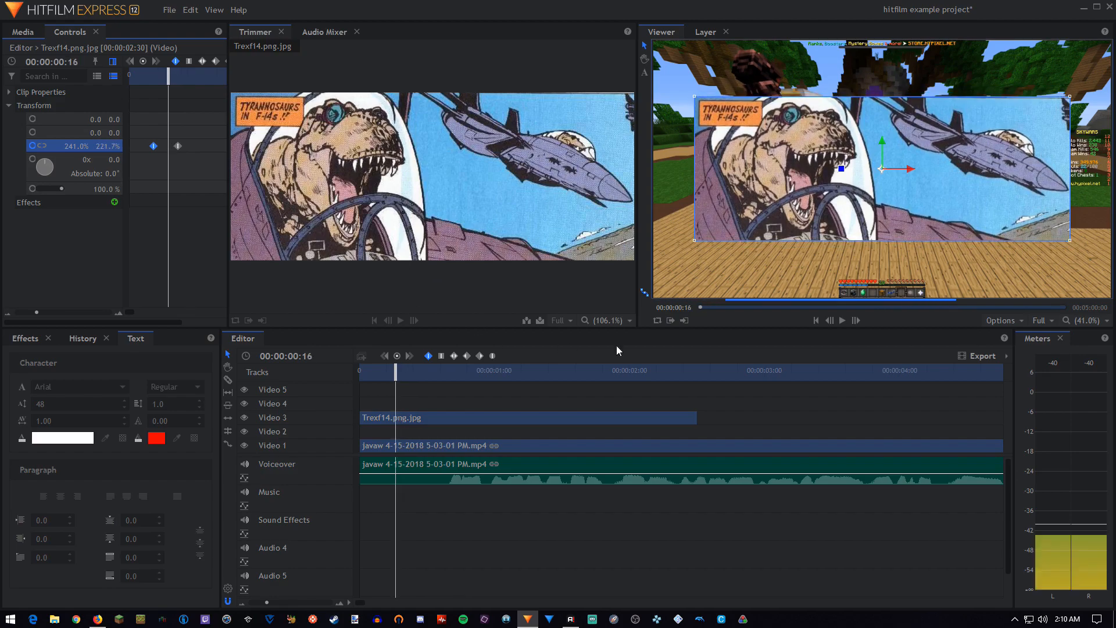
{"action": "key", "text": "Left"}
{"action": "key", "text": "Left"}
{"action": "key", "text": "Left"}
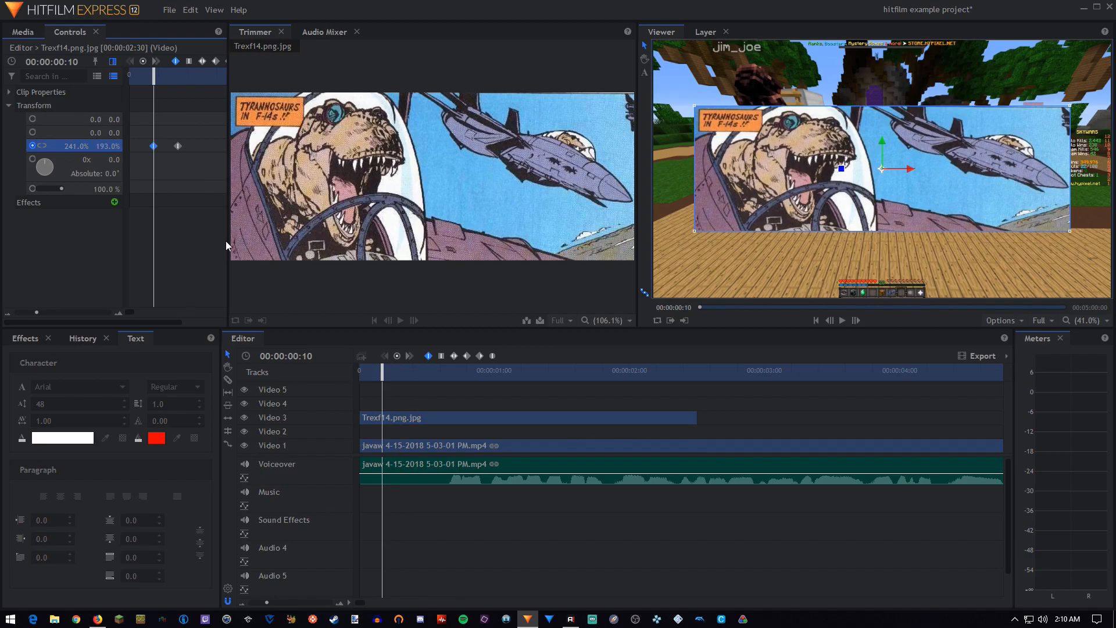
Widen the clip's controls area to show more of the keyframe timeline, and select the second Scale keyframe at 00:00:00:20
{"action": "left_click_drag", "start_coordinate": [228, 243], "coordinate": [484, 247]}
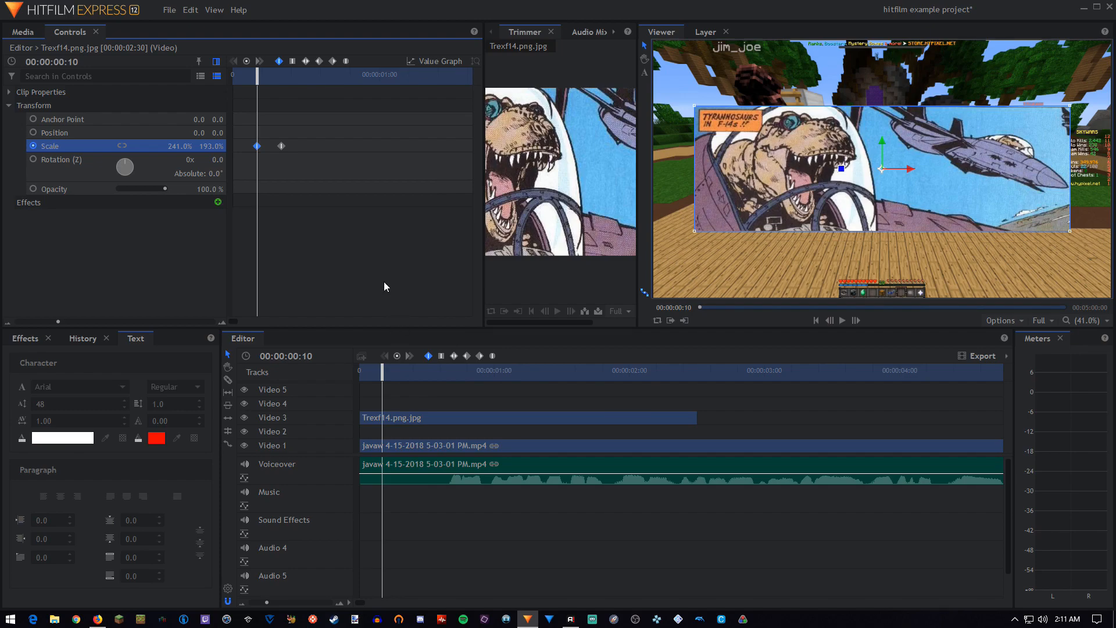
{"action": "left_click", "coordinate": [282, 78]}
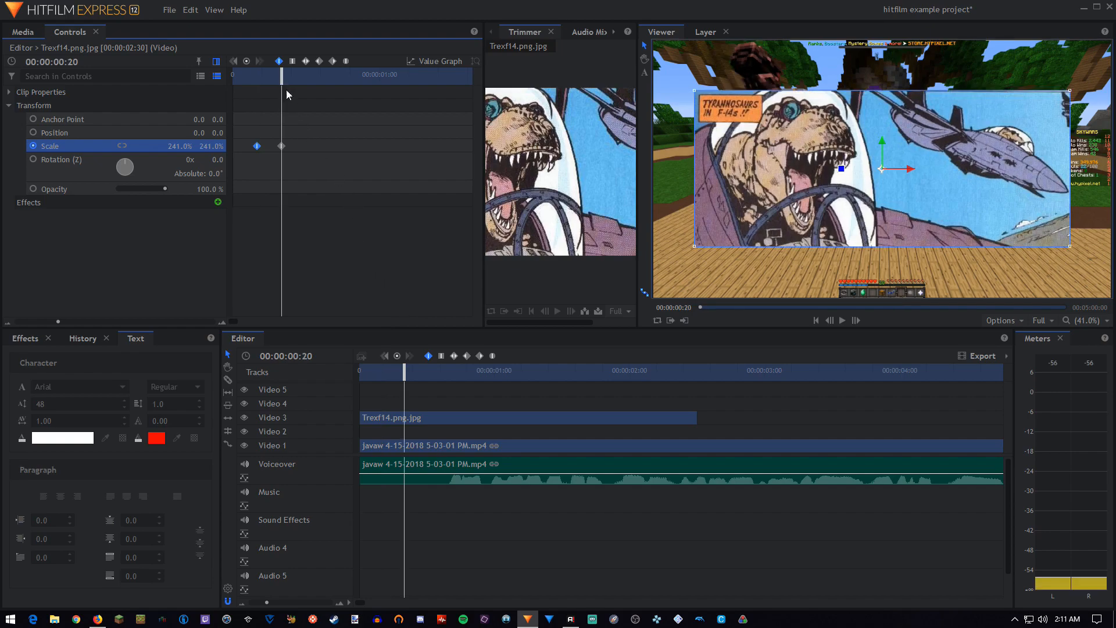
{"action": "left_click", "coordinate": [283, 146]}
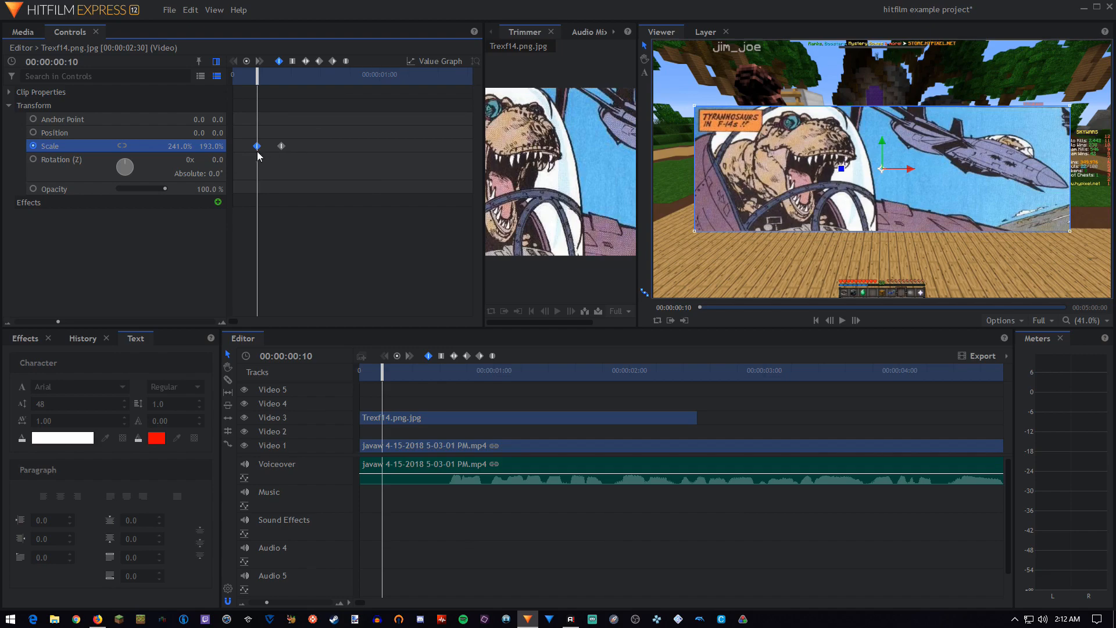
Try constant and smooth interpolation on the first Scale keyframe and play the animation from the start
{"action": "left_click", "coordinate": [293, 62]}
{"action": "left_click_drag", "start_coordinate": [259, 77], "coordinate": [263, 101]}
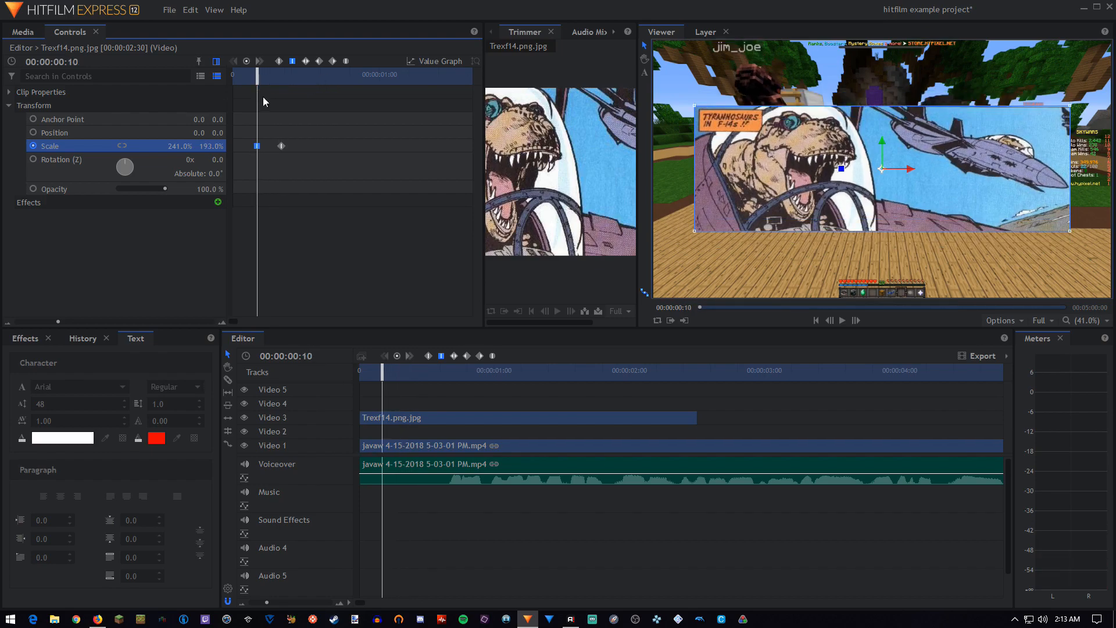
{"action": "left_click", "coordinate": [304, 64]}
{"action": "left_click_drag", "start_coordinate": [257, 77], "coordinate": [233, 77]}
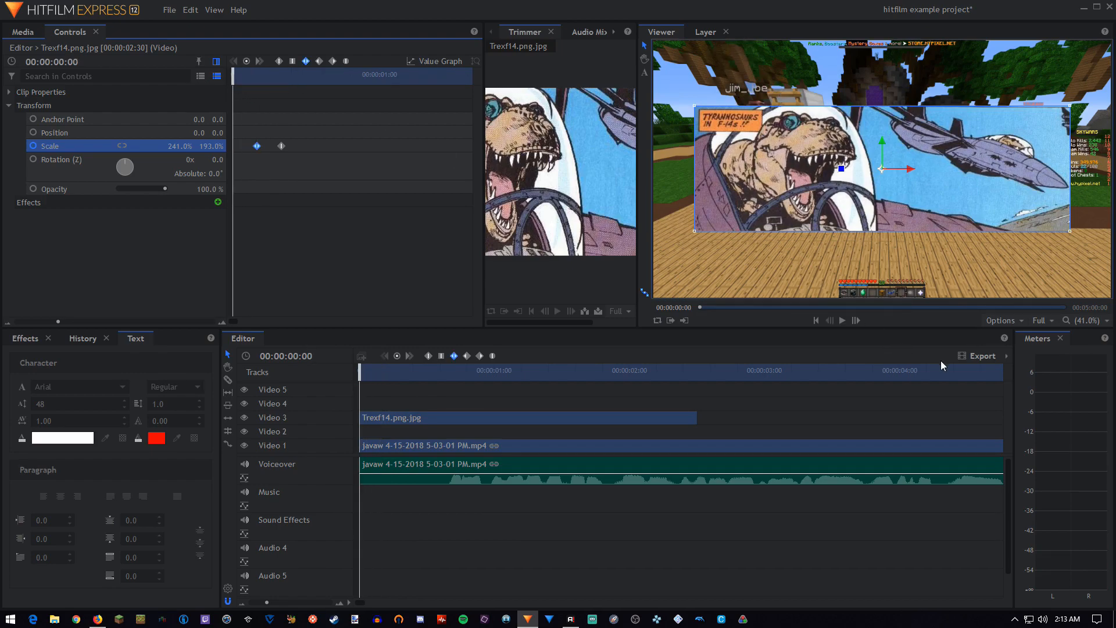
{"action": "left_click", "coordinate": [841, 319]}
{"action": "left_click", "coordinate": [842, 320]}
Move the second Scale keyframe to 00:00:00:58 and play the slower animation from the start
{"action": "left_click", "coordinate": [281, 146]}
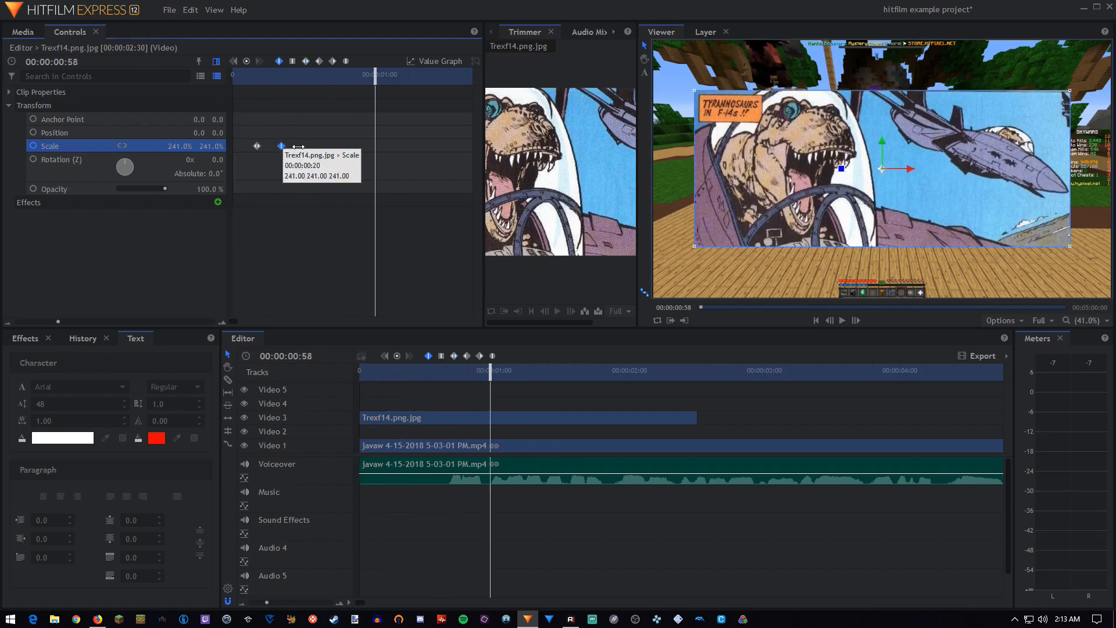
{"action": "left_click_drag", "start_coordinate": [298, 146], "coordinate": [373, 145]}
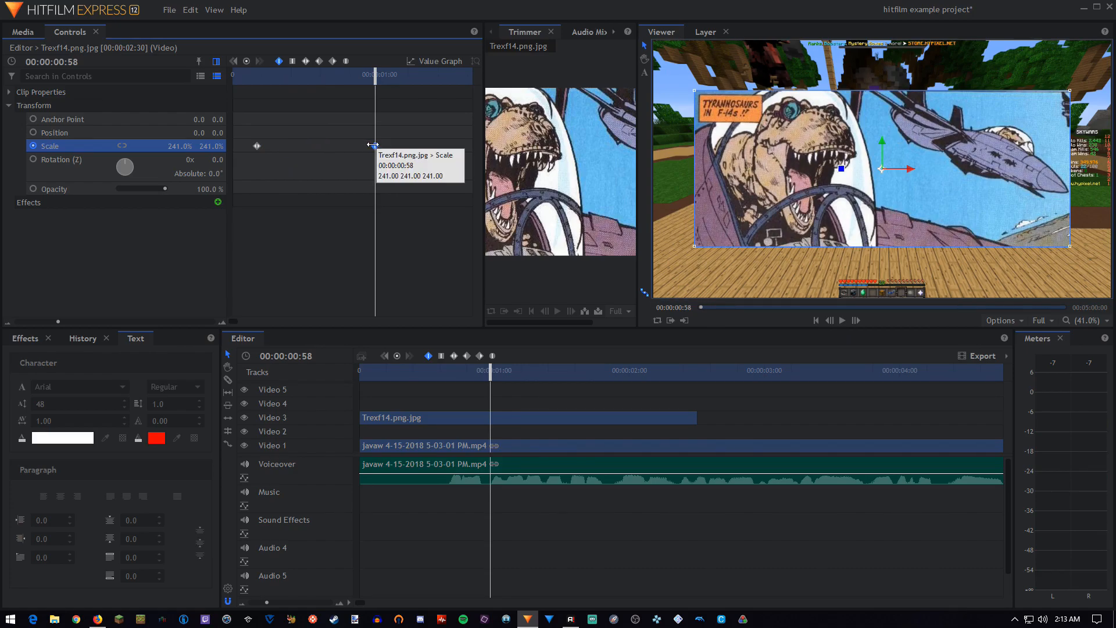
{"action": "left_click_drag", "start_coordinate": [375, 79], "coordinate": [356, 81]}
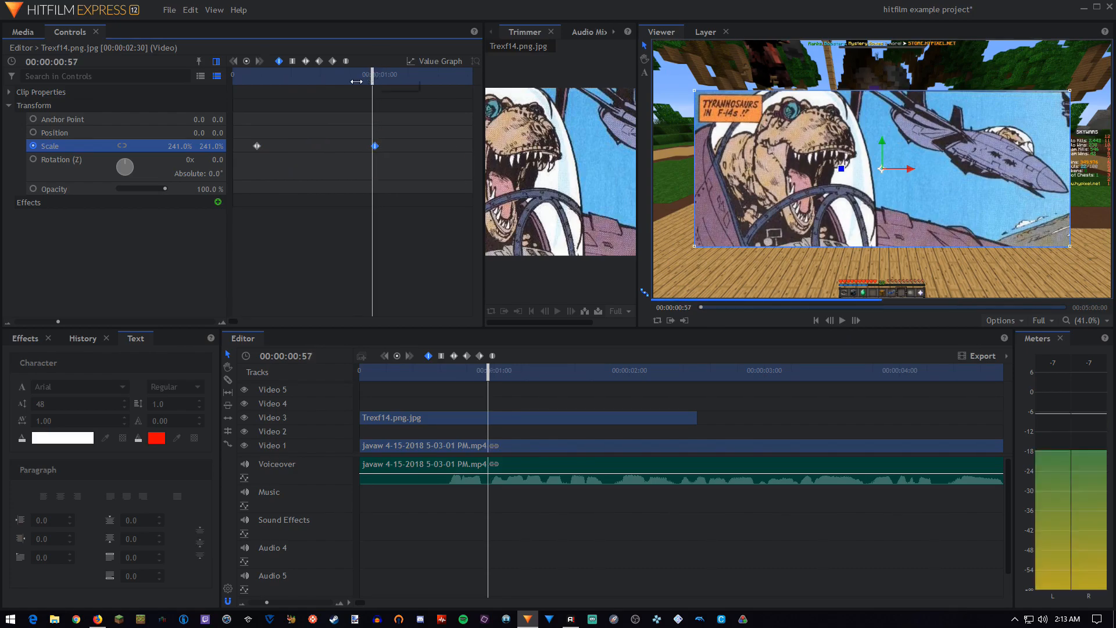
{"action": "key", "text": "Home"}
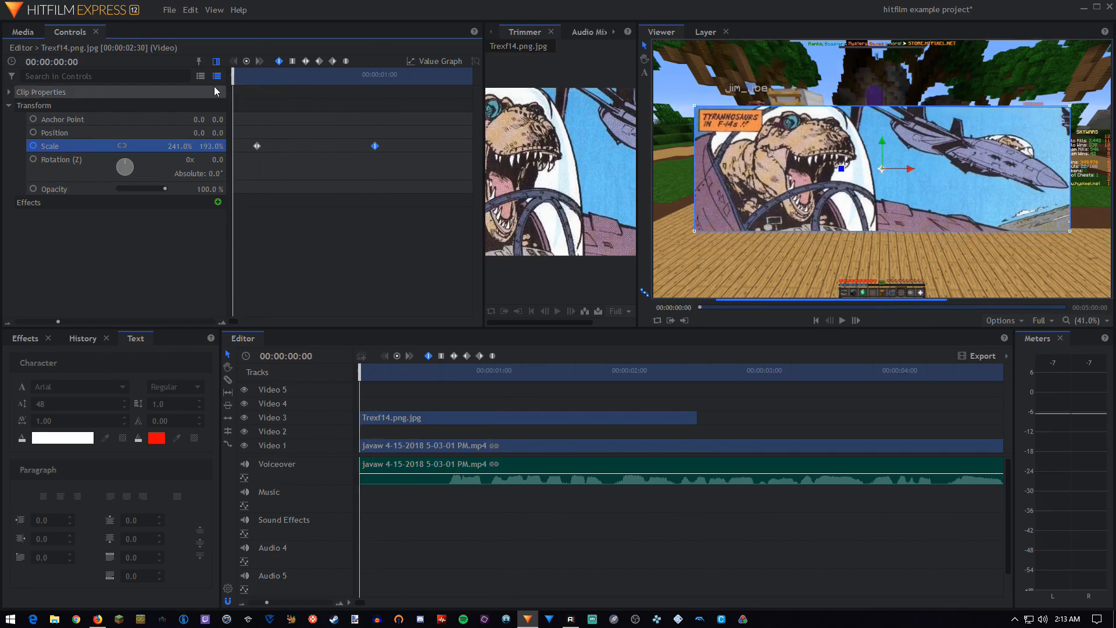
{"action": "left_click", "coordinate": [838, 322]}
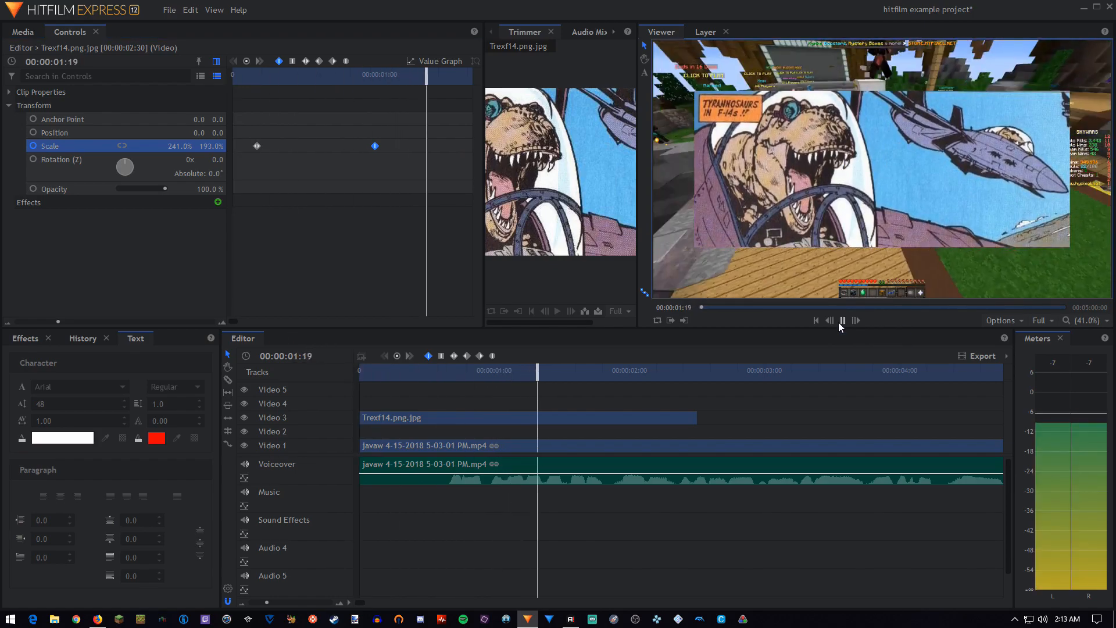
{"action": "left_click", "coordinate": [838, 322]}
Select the first Scale keyframe and replay the scaling animation from the start of the timeline
{"action": "left_click_drag", "start_coordinate": [233, 78], "coordinate": [143, 85]}
{"action": "left_click", "coordinate": [255, 147]}
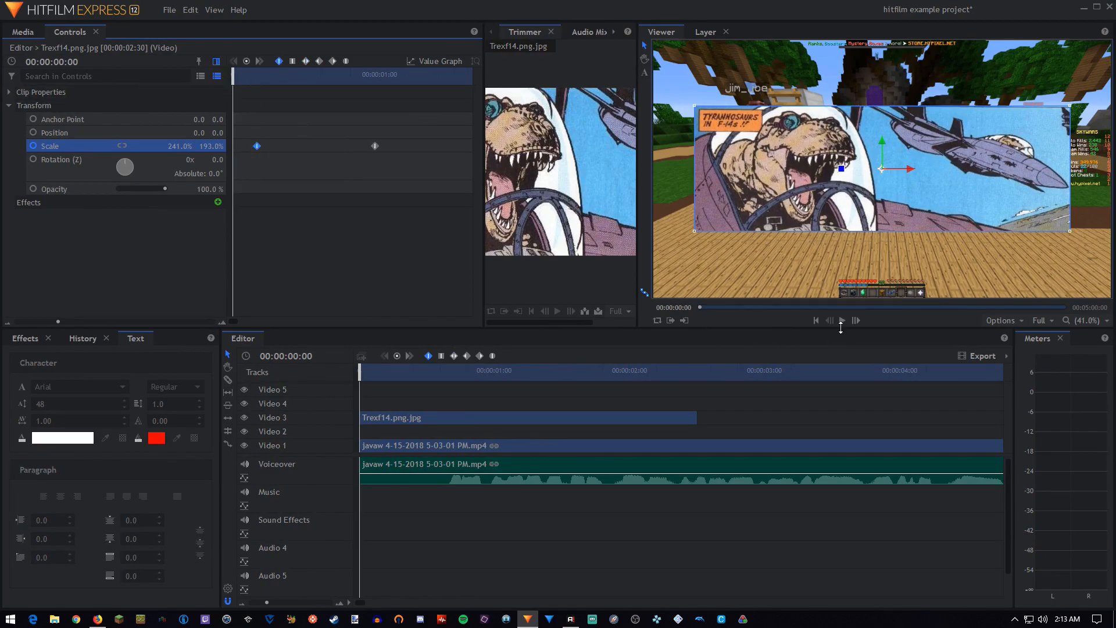
{"action": "left_click", "coordinate": [841, 321]}
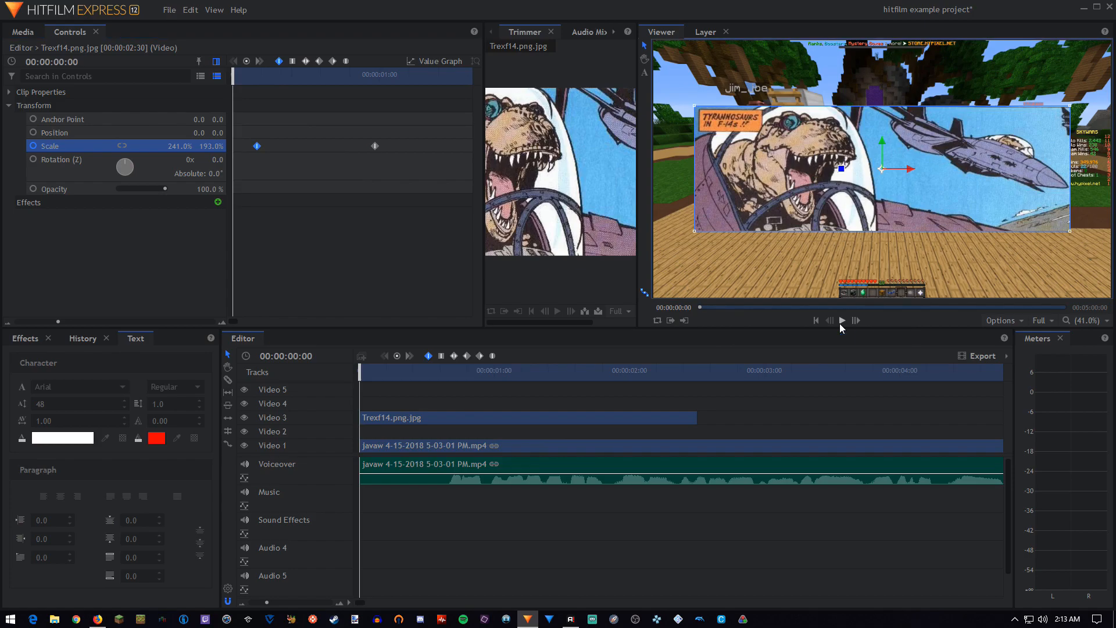
{"action": "left_click", "coordinate": [840, 324]}
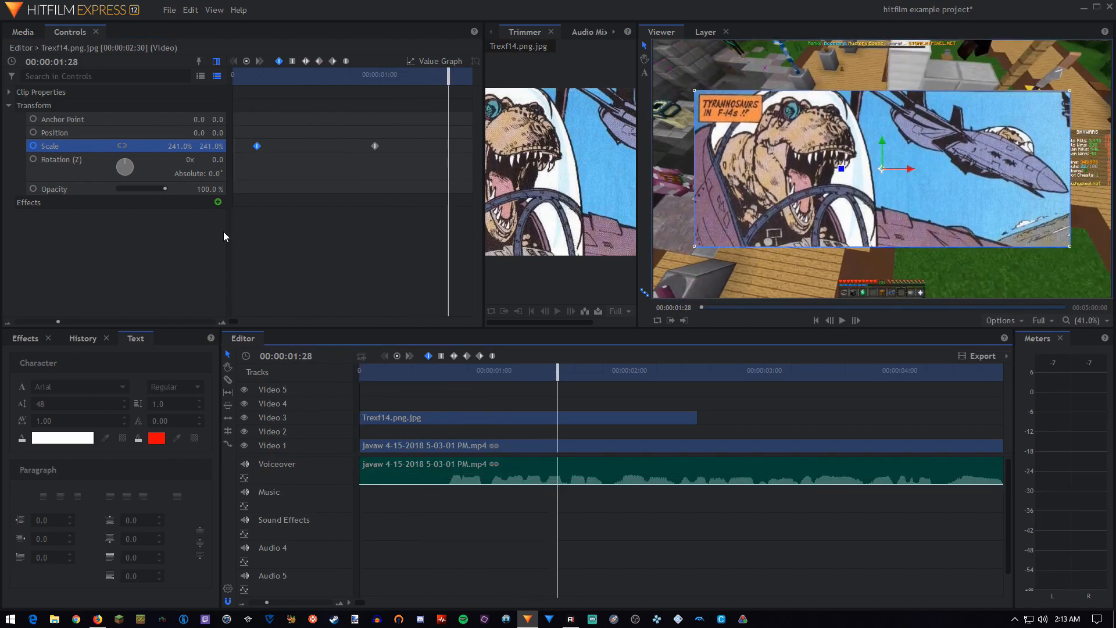
Convert the first Scale keyframe at 00:00:00:10 to manual Bezier and check its curve in the value graph
{"action": "left_click", "coordinate": [257, 79]}
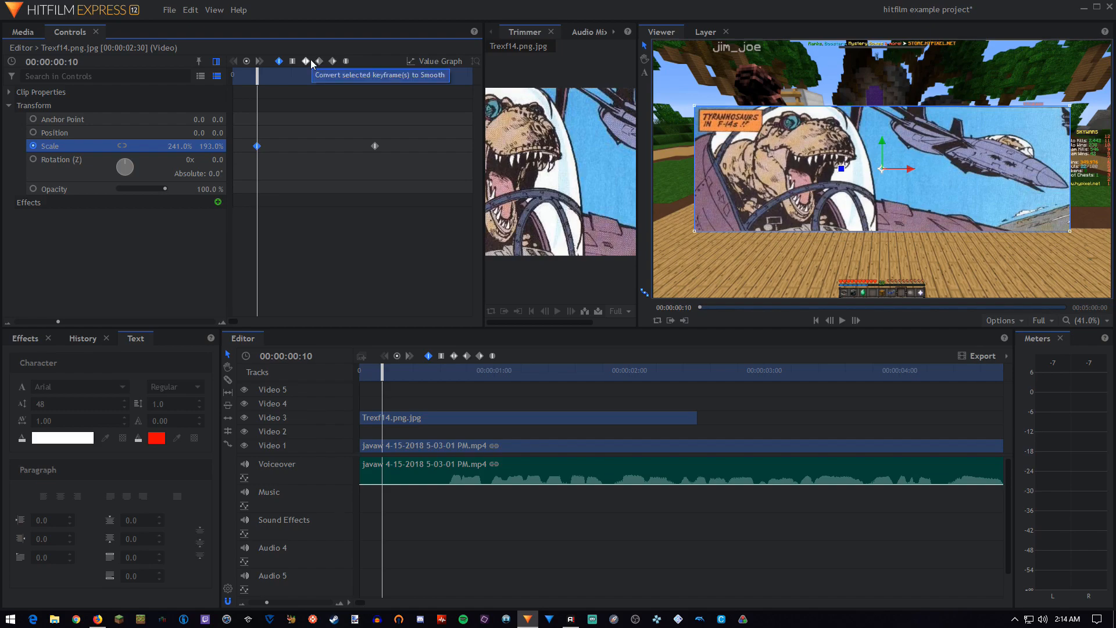
{"action": "left_click", "coordinate": [348, 63]}
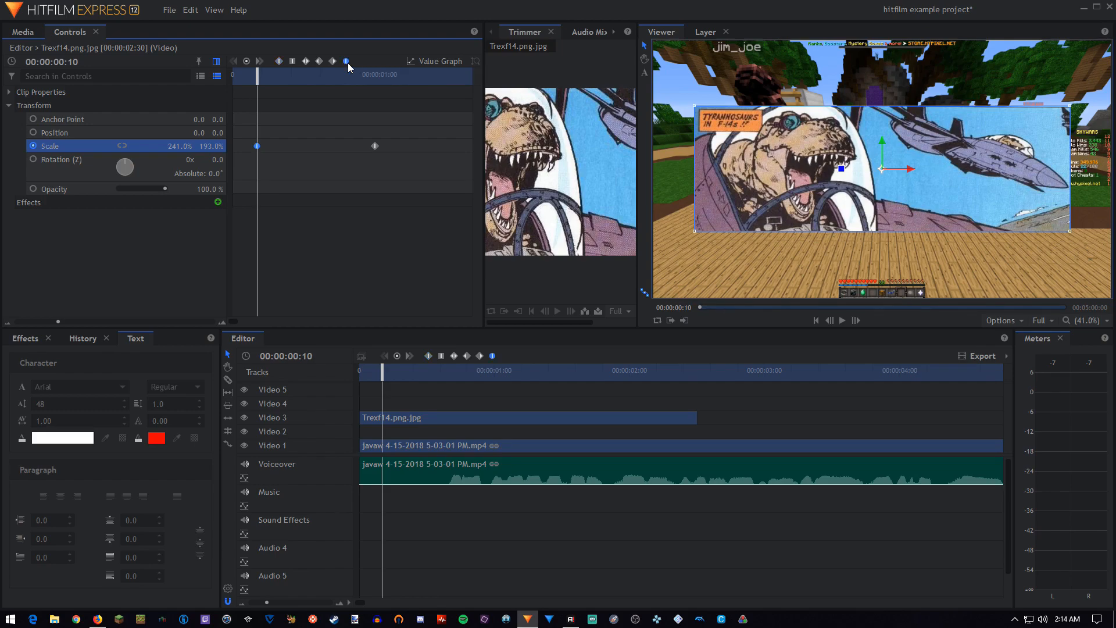
{"action": "left_click", "coordinate": [425, 61]}
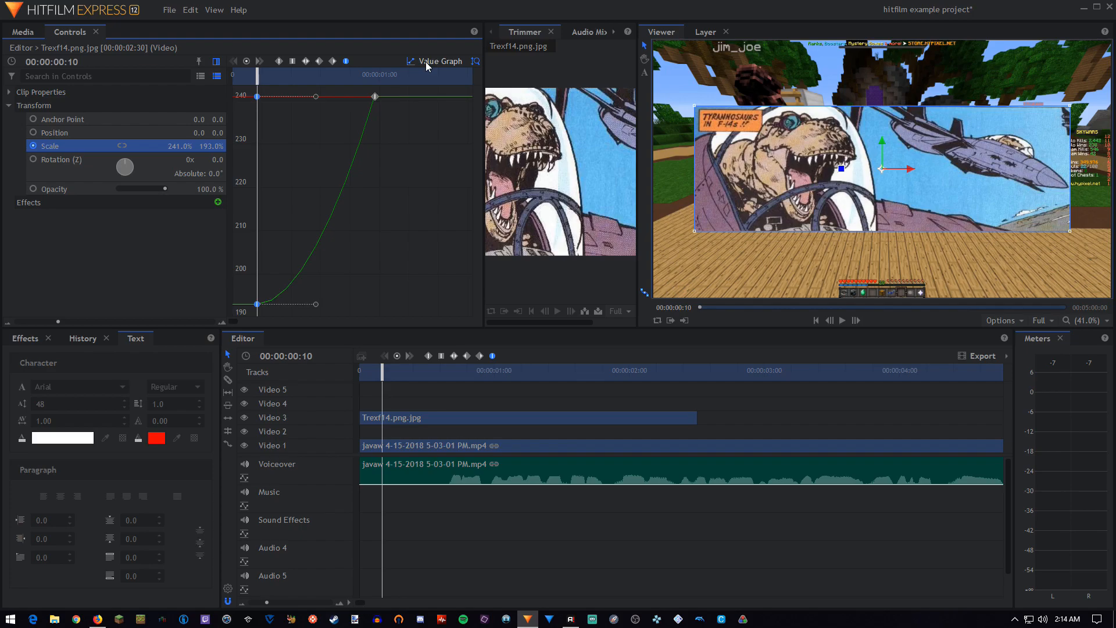
{"action": "left_click", "coordinate": [425, 61]}
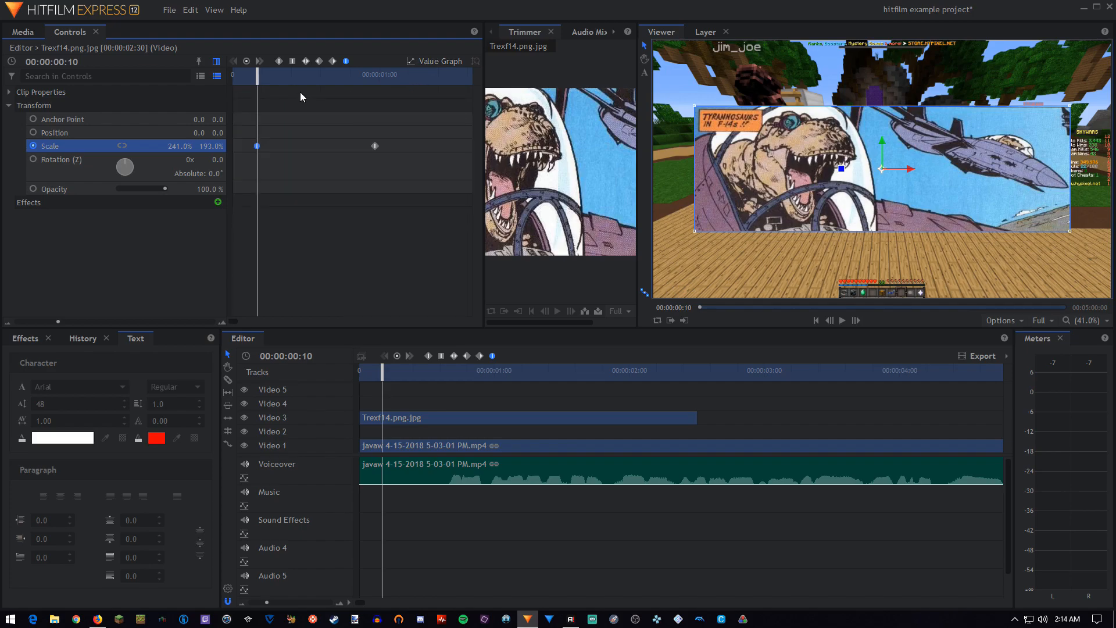
Select the second Scale keyframe in the value graph, convert it to manual Bezier, and close the graph
{"action": "mouse_move", "coordinate": [257, 76]}
{"action": "left_mouse_down"}
{"action": "mouse_move", "coordinate": [229, 79]}
{"action": "mouse_move", "coordinate": [369, 80]}
{"action": "mouse_move", "coordinate": [253, 91]}
{"action": "mouse_move", "coordinate": [374, 86]}
{"action": "mouse_move", "coordinate": [242, 81]}
{"action": "mouse_move", "coordinate": [264, 82]}
{"action": "mouse_move", "coordinate": [258, 96]}
{"action": "left_mouse_up"}
{"action": "left_click", "coordinate": [427, 61]}
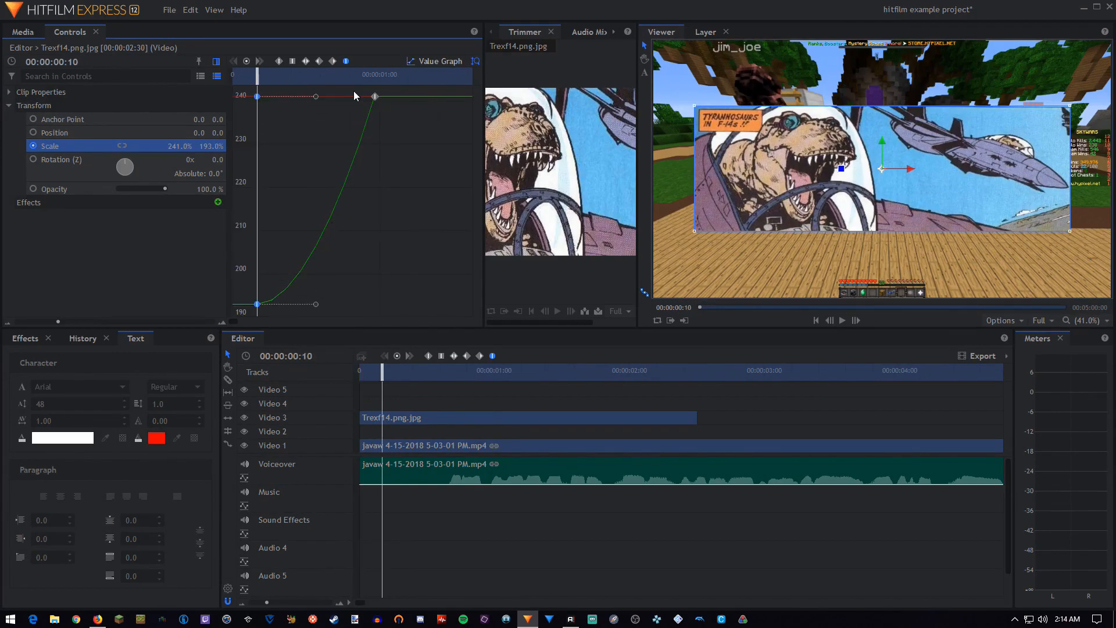
{"action": "left_click", "coordinate": [375, 97]}
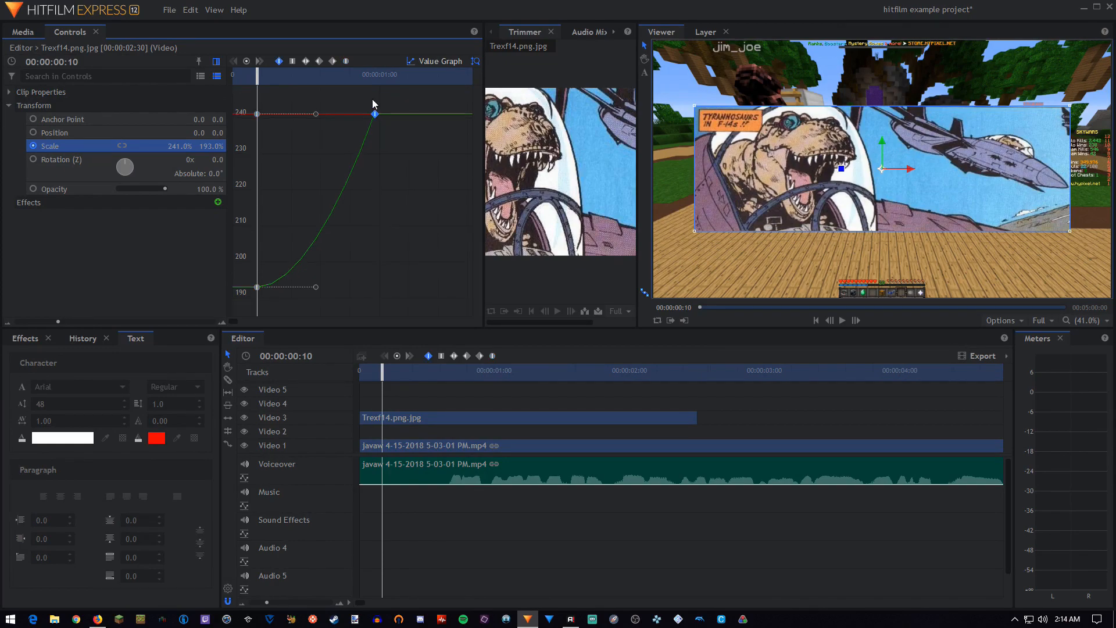
{"action": "left_click", "coordinate": [346, 61]}
{"action": "left_click", "coordinate": [424, 63]}
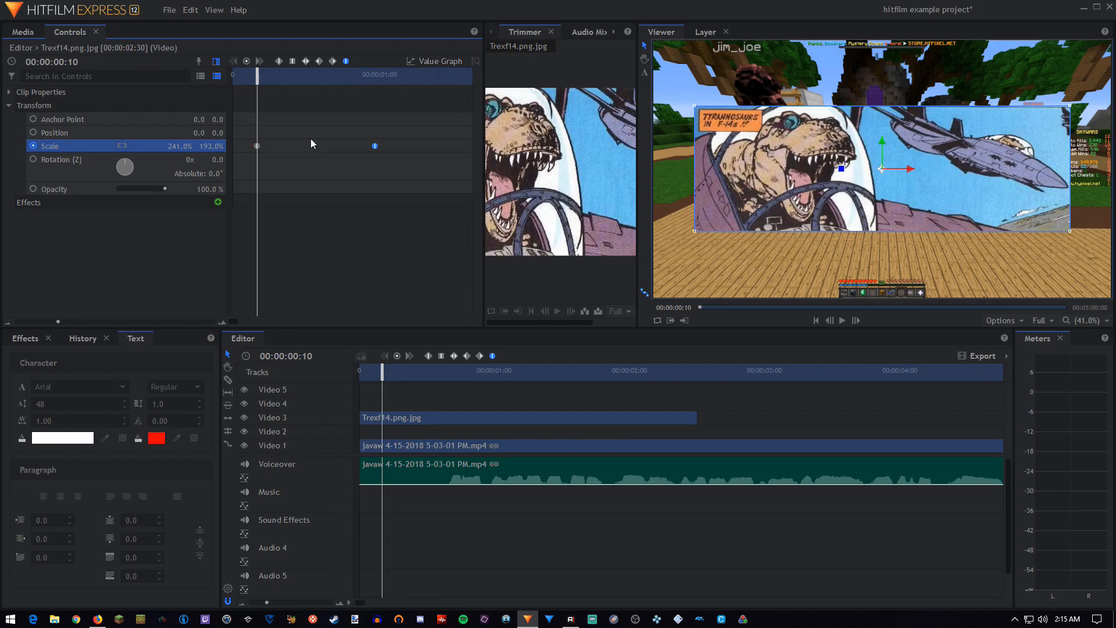
Play the animation with both Bezier keyframes and return the playhead to the start
{"action": "left_click", "coordinate": [840, 323]}
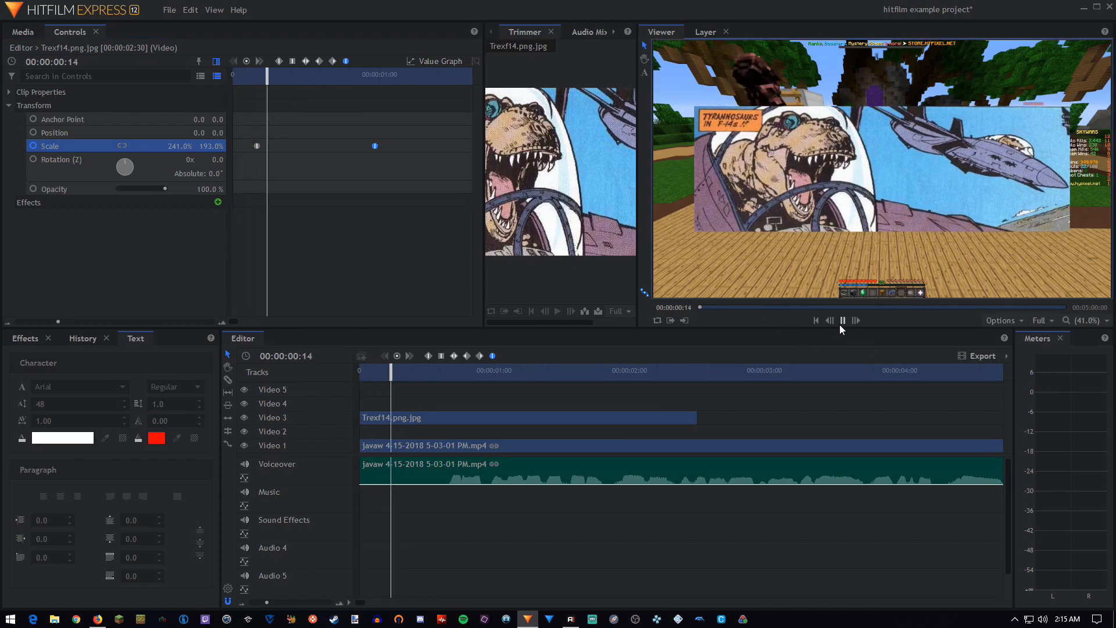
{"action": "left_click", "coordinate": [839, 323]}
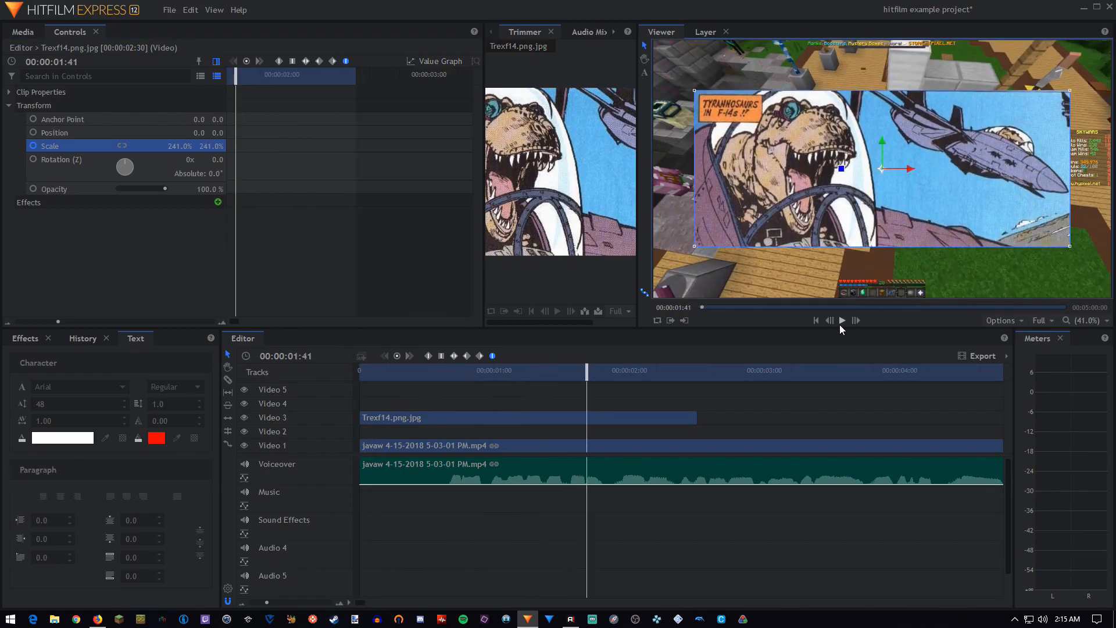
{"action": "left_click_drag", "start_coordinate": [238, 79], "coordinate": [137, 84]}
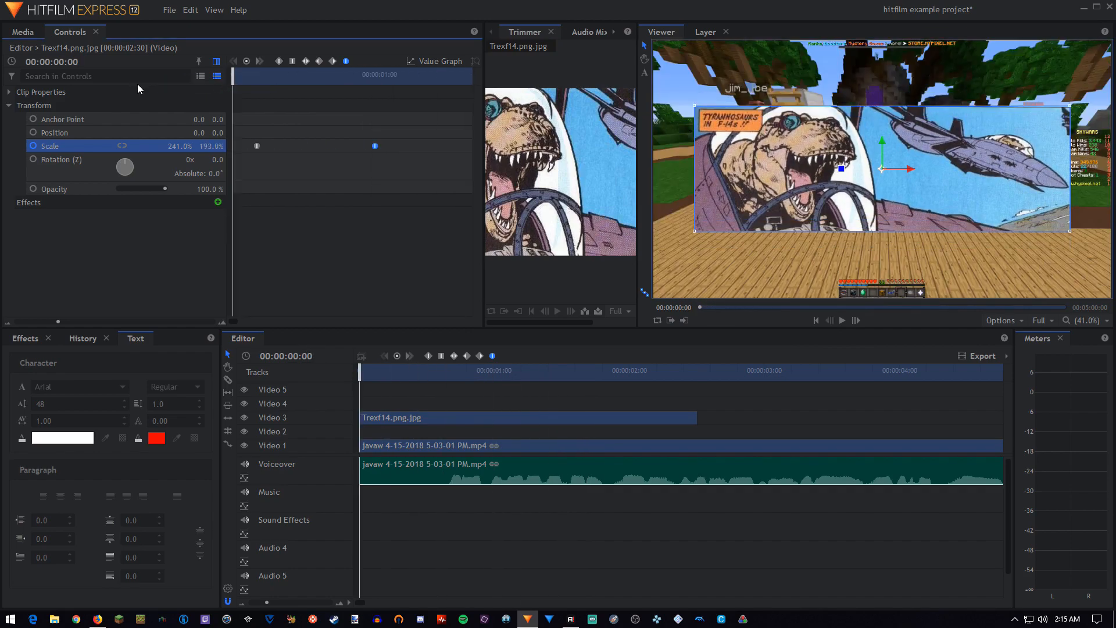
Try a horizontal Scale of 268% with the playhead at 00:00:00:37, and undo the change
{"action": "left_click", "coordinate": [257, 80]}
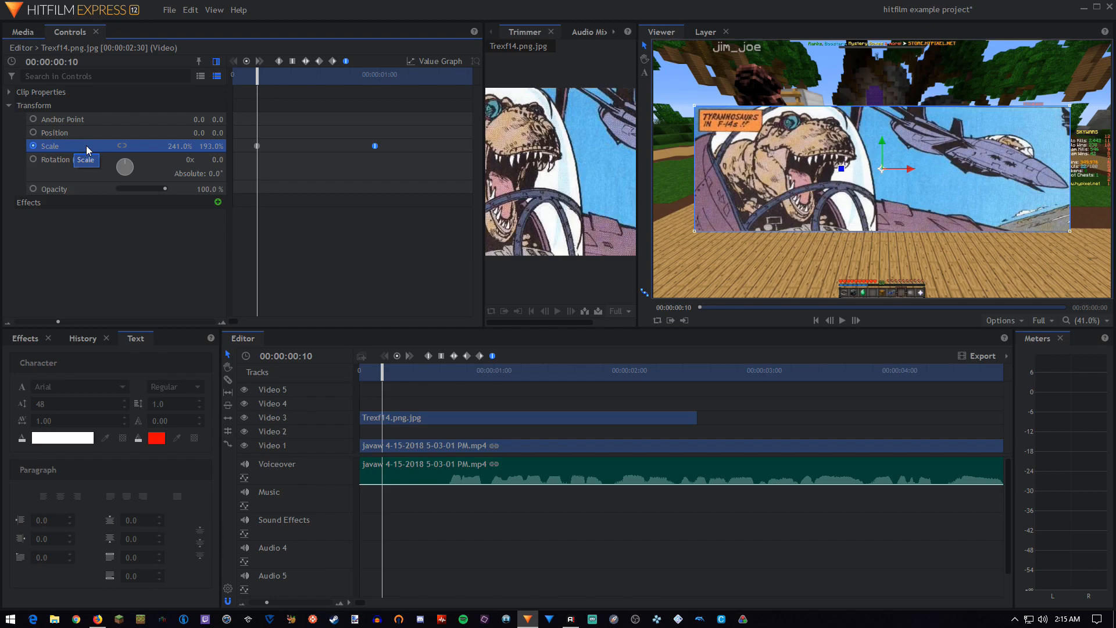
{"action": "left_click_drag", "start_coordinate": [257, 79], "coordinate": [323, 79]}
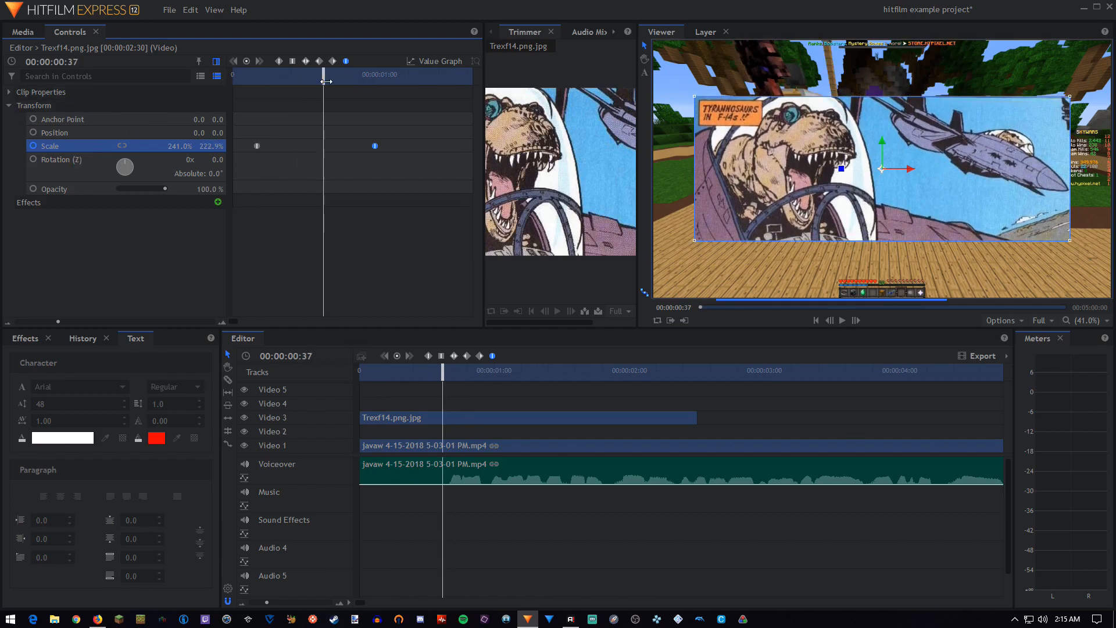
{"action": "left_click_drag", "start_coordinate": [173, 146], "coordinate": [189, 146]}
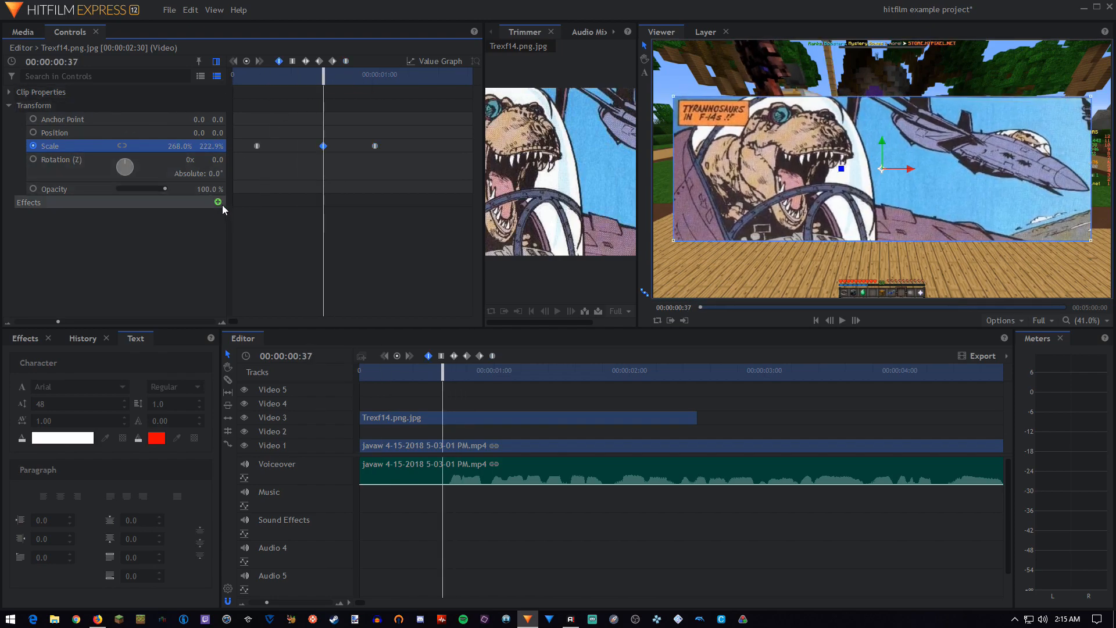
{"action": "key", "text": "ctrl+z"}
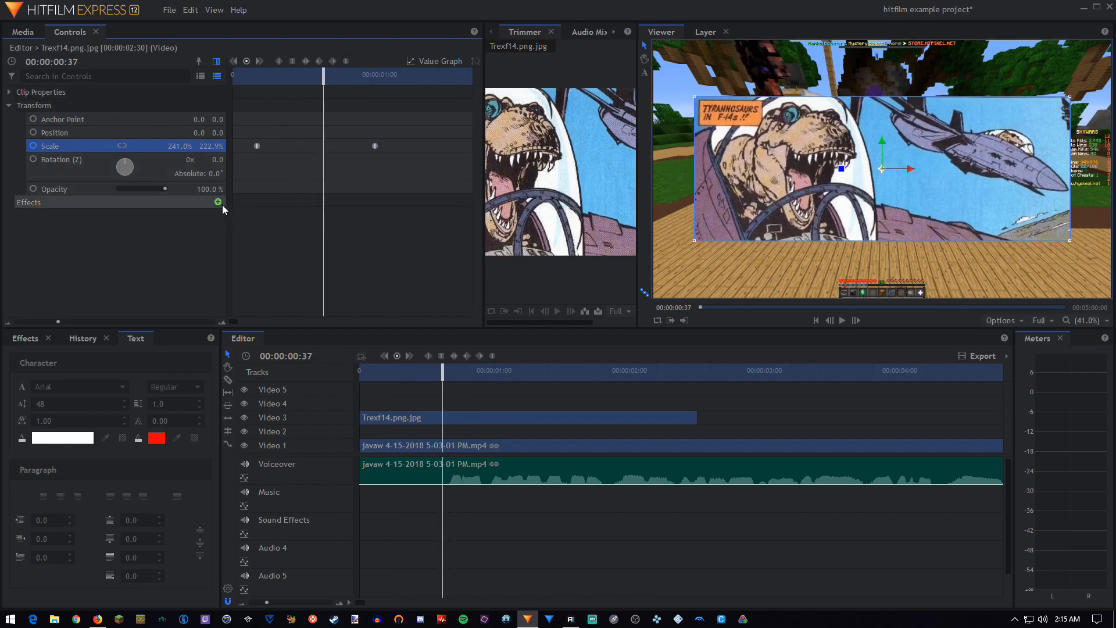
Add a Scale keyframe manually at 00:00:00:37, remove it, and turn off keyframing for Scale to clear all its keyframes
{"action": "left_click", "coordinate": [245, 61]}
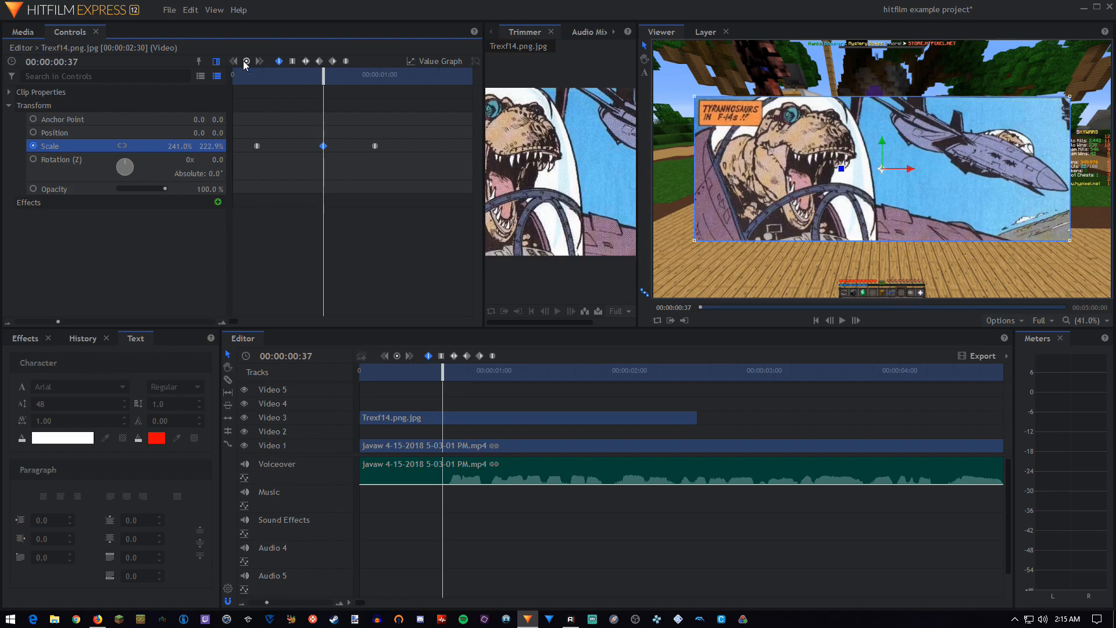
{"action": "mouse_move", "coordinate": [324, 145]}
{"action": "left_click", "coordinate": [246, 61]}
{"action": "left_click", "coordinate": [36, 147]}
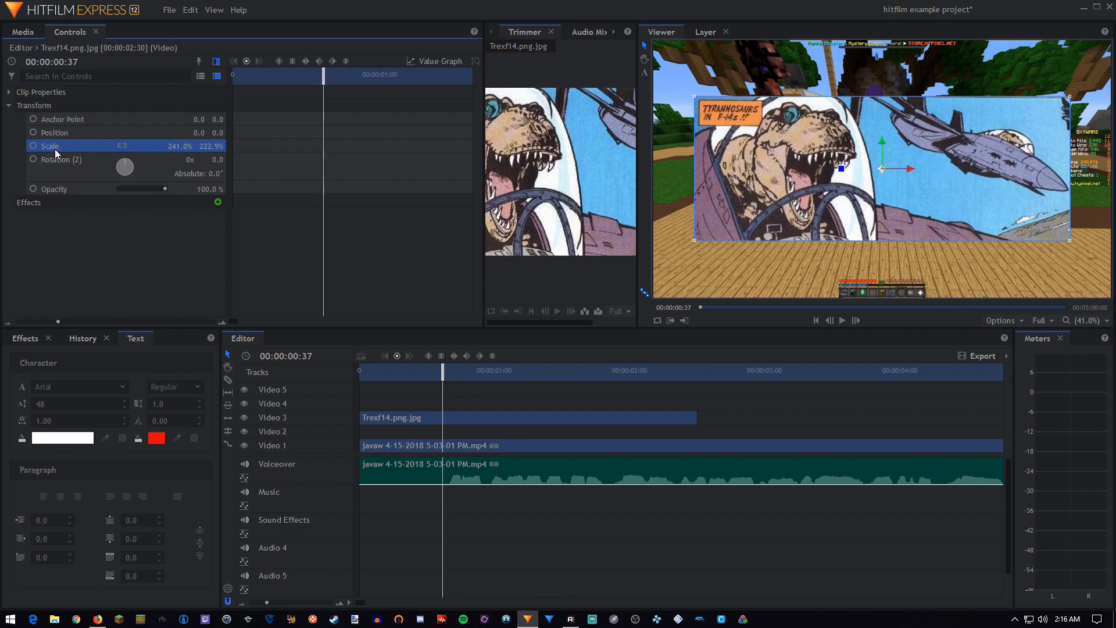
Return the playhead to the start and hide the keyframe timeline beside the clip's controls
{"action": "left_click", "coordinate": [255, 75]}
{"action": "left_click_drag", "start_coordinate": [255, 79], "coordinate": [233, 77]}
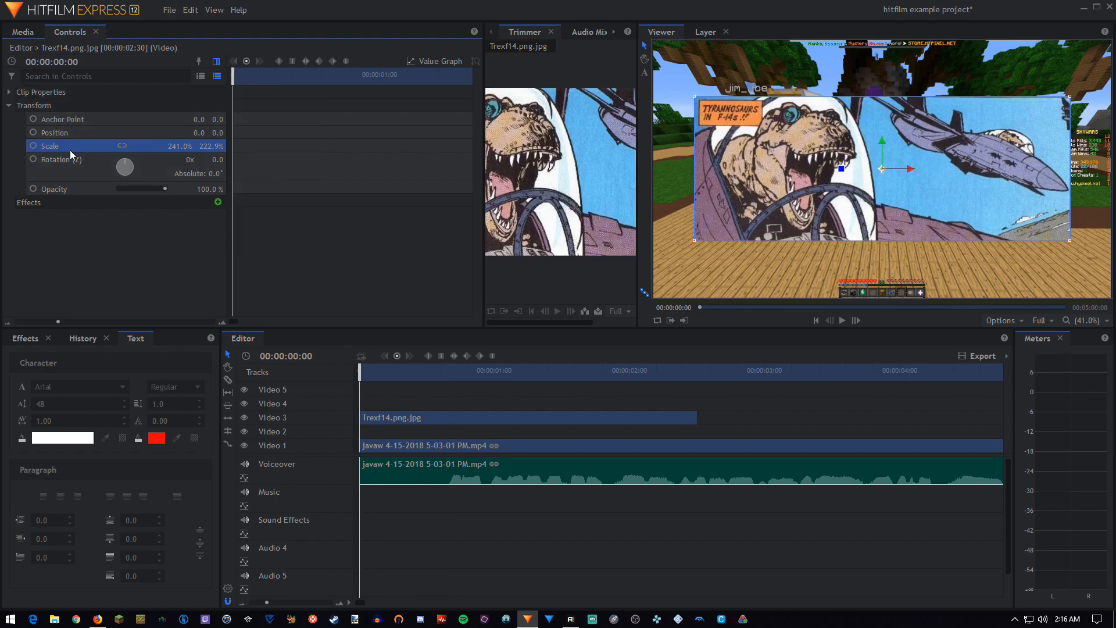
{"action": "left_click", "coordinate": [66, 190]}
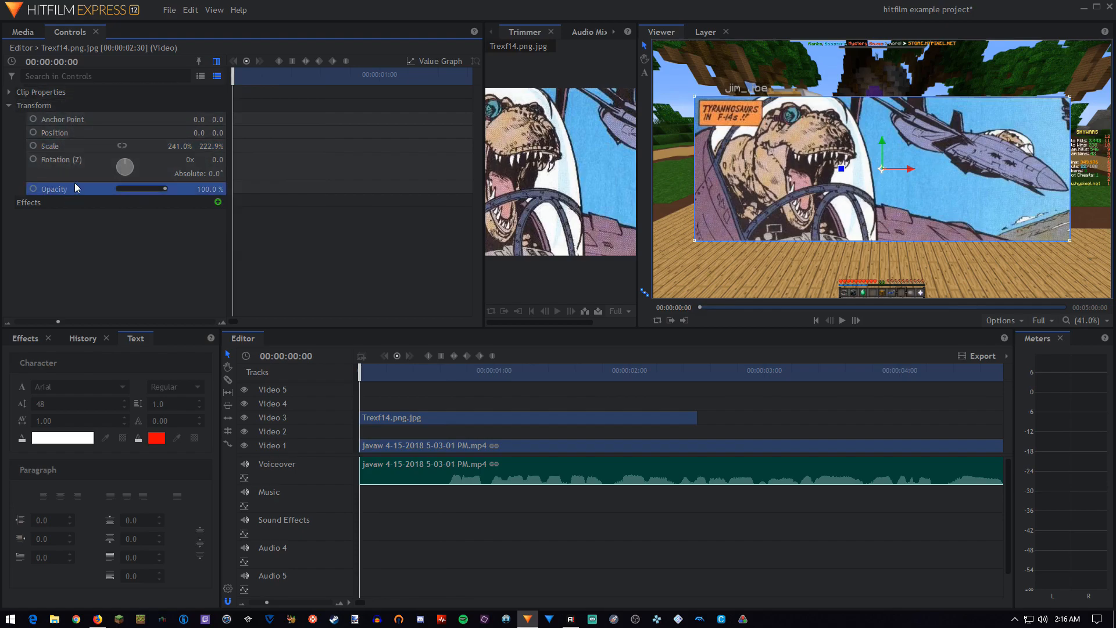
{"action": "left_click", "coordinate": [220, 63]}
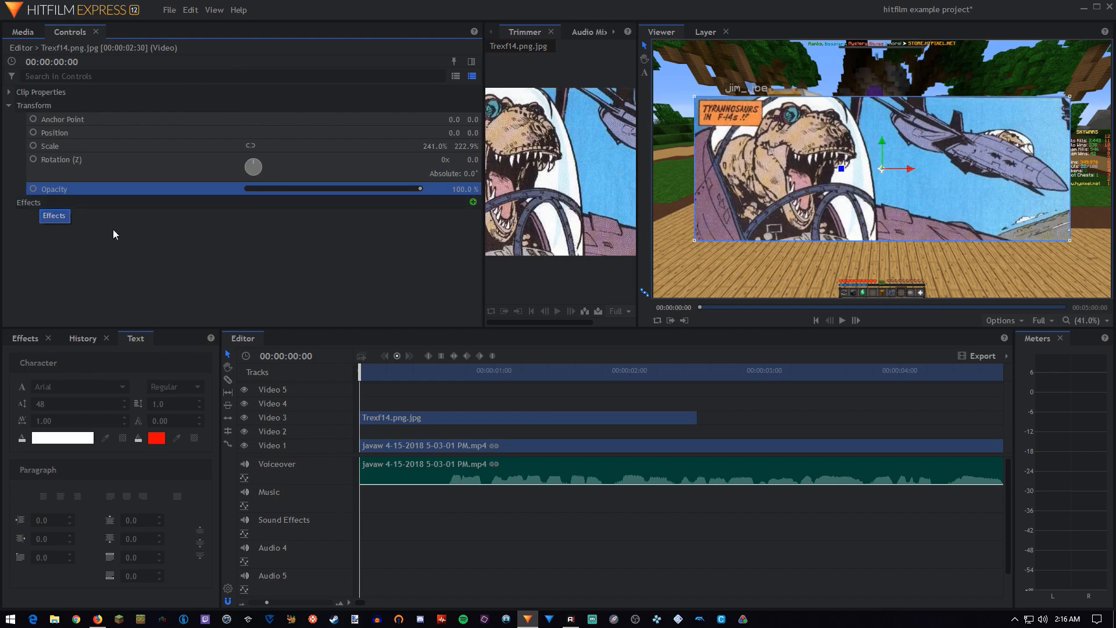
Enable Opacity keyframing on the Trexf14.png.jpg clip and set its opacity to 0% at the start
{"action": "left_click", "coordinate": [389, 420]}
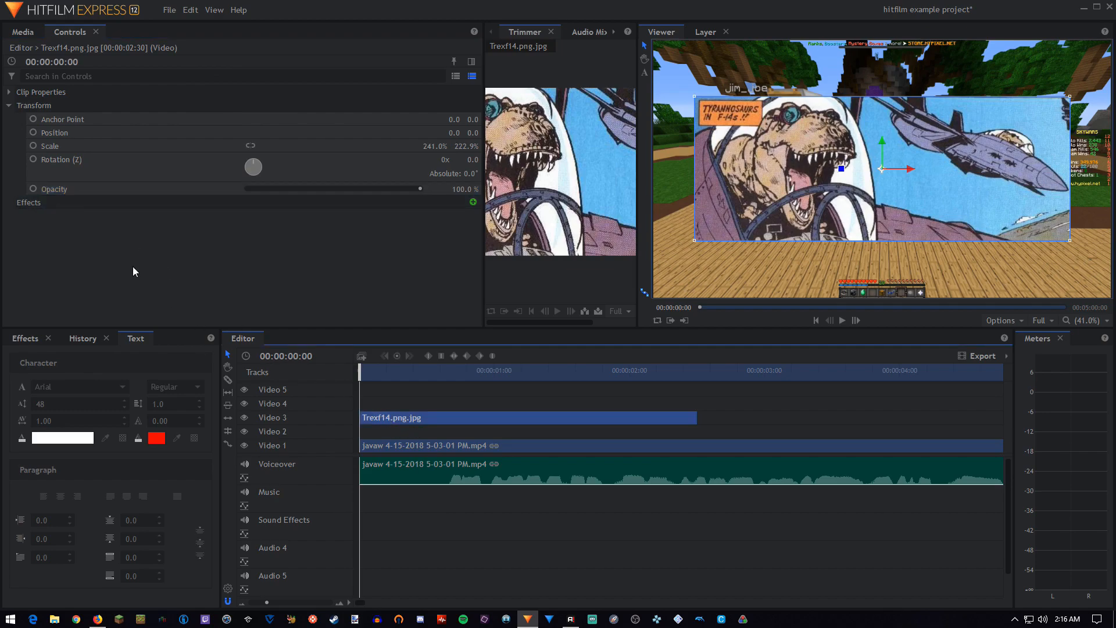
{"action": "left_click", "coordinate": [49, 194]}
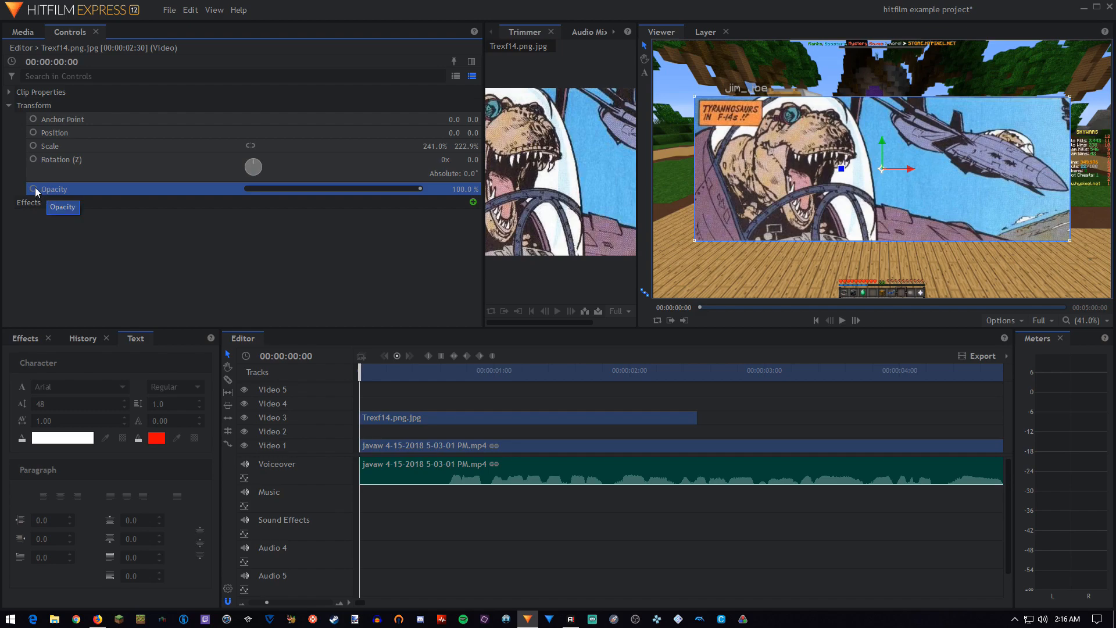
{"action": "left_click", "coordinate": [33, 189]}
{"action": "left_click_drag", "start_coordinate": [270, 191], "coordinate": [253, 185]}
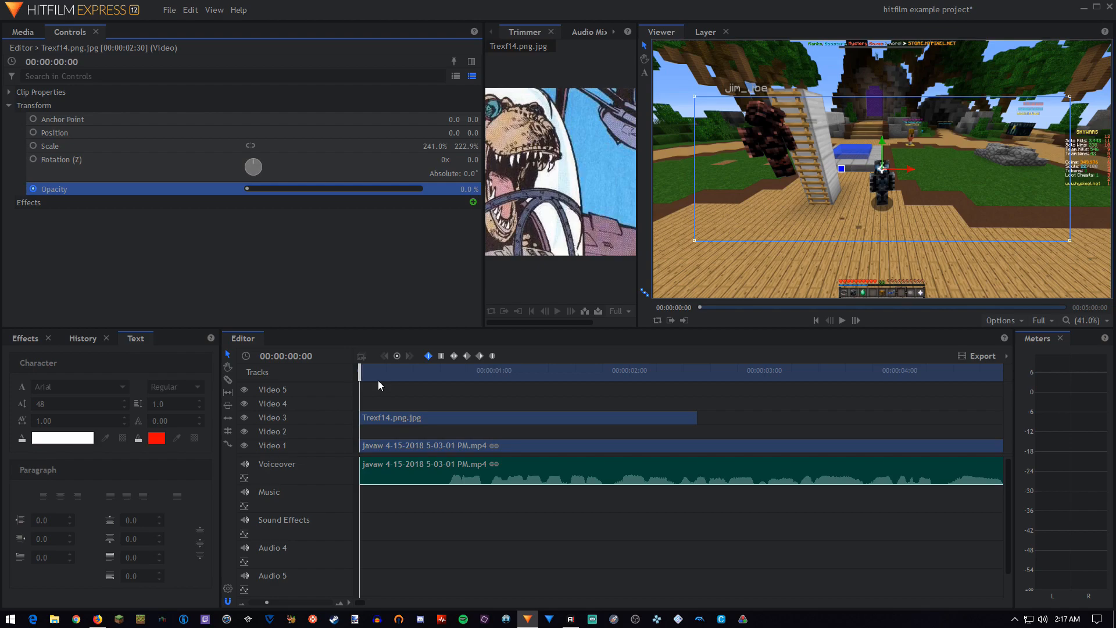
Enable Opacity keyframing on the gameplay clip on Video 1 and set its opacity to 0% at the start
{"action": "left_click", "coordinate": [381, 446]}
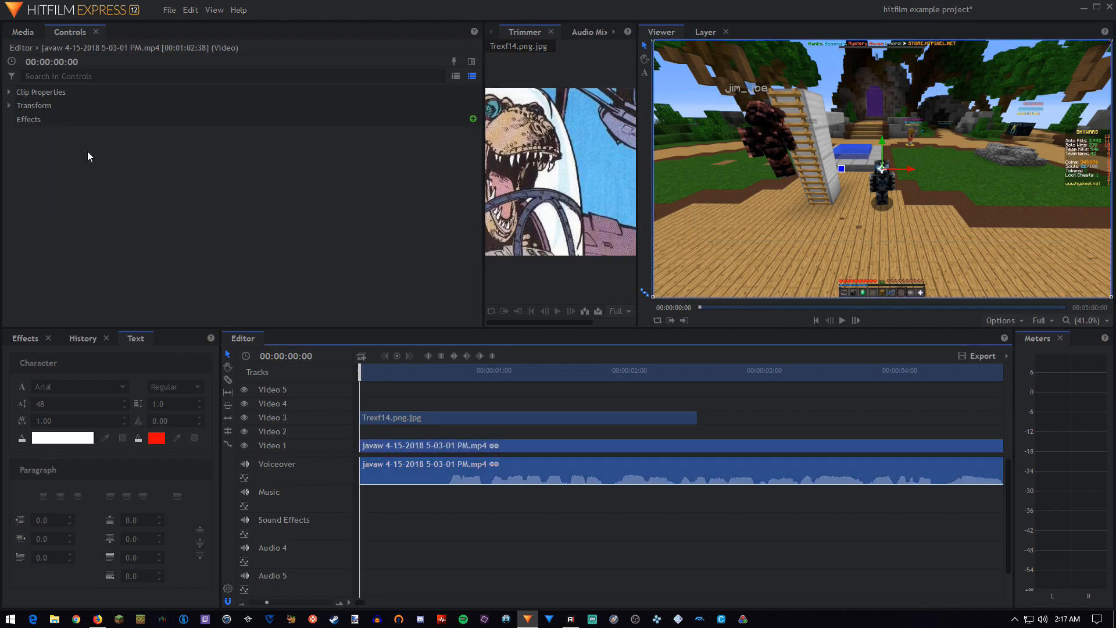
{"action": "left_click", "coordinate": [12, 107]}
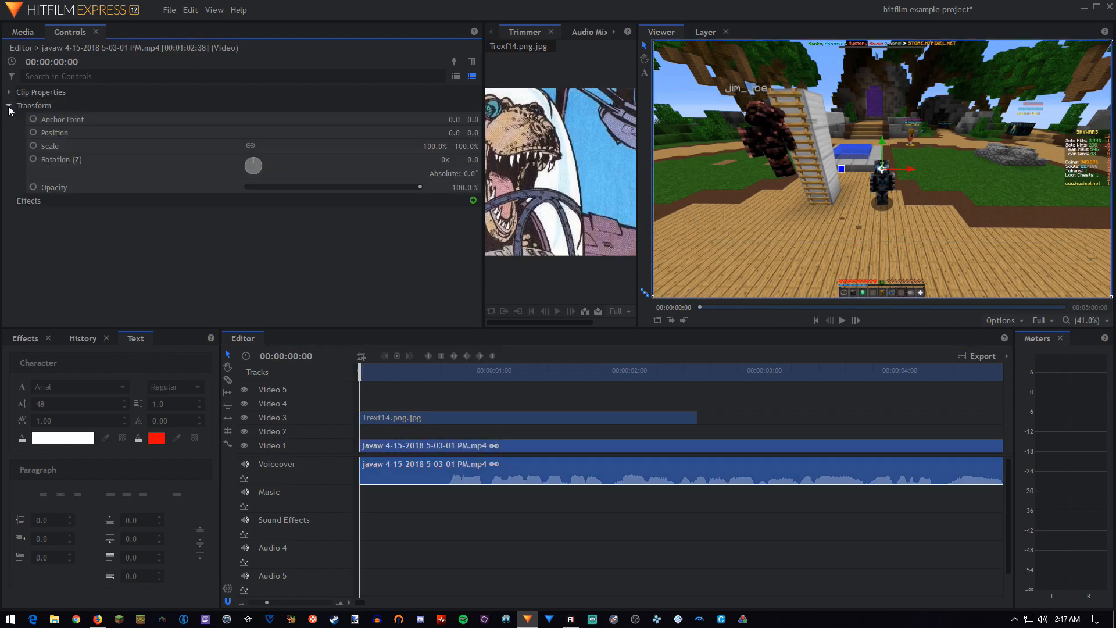
{"action": "left_click", "coordinate": [34, 187]}
{"action": "left_click_drag", "start_coordinate": [378, 187], "coordinate": [182, 189]}
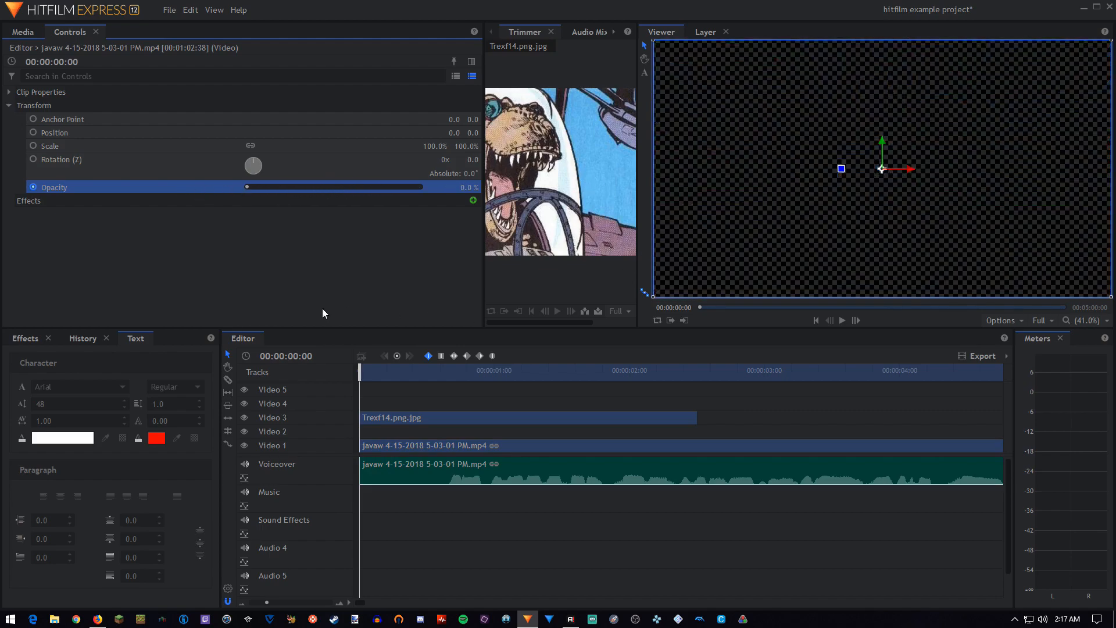
Set the Trexf14.png.jpg clip's opacity to 100% at 00:00:00:15 to make it fade in
{"action": "left_click", "coordinate": [386, 372]}
{"action": "left_click_drag", "start_coordinate": [386, 372], "coordinate": [393, 372]}
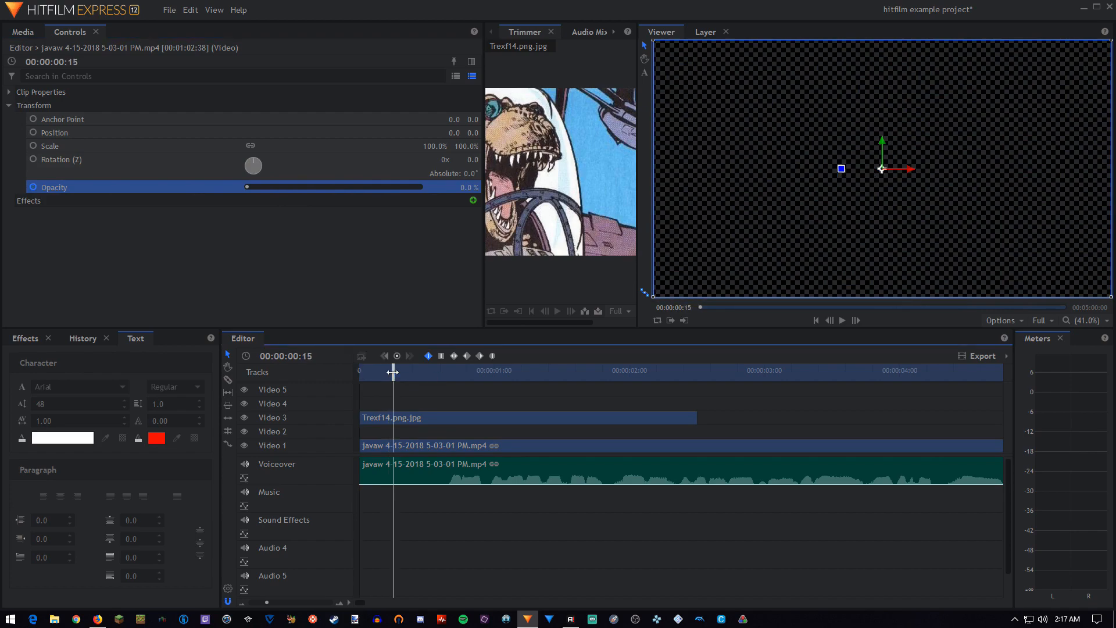
{"action": "left_click", "coordinate": [416, 418]}
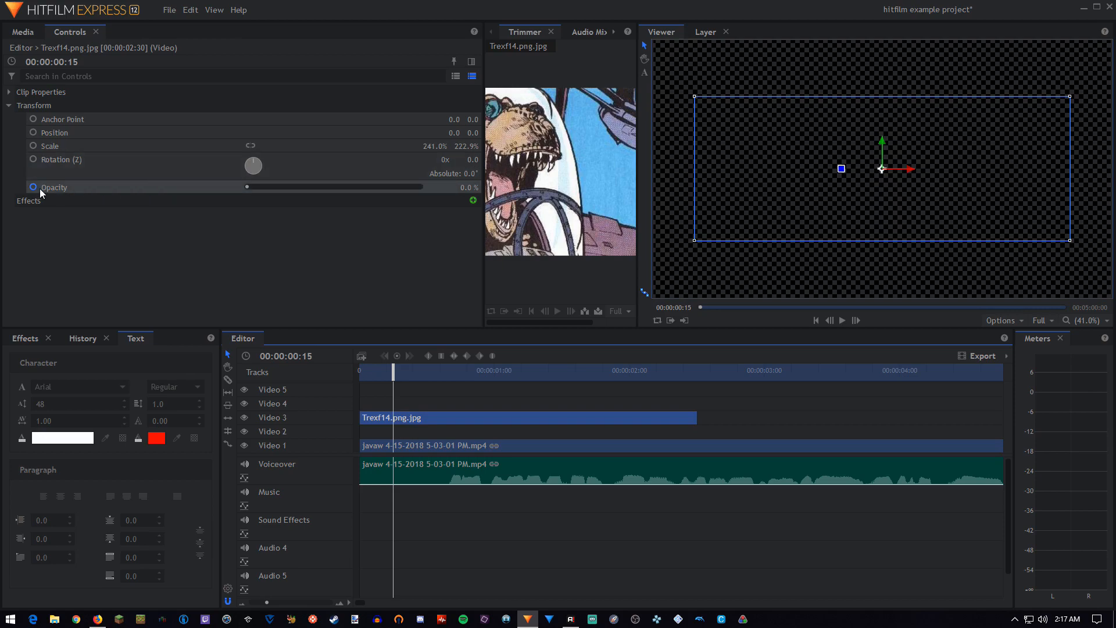
{"action": "left_click_drag", "start_coordinate": [248, 187], "coordinate": [425, 187]}
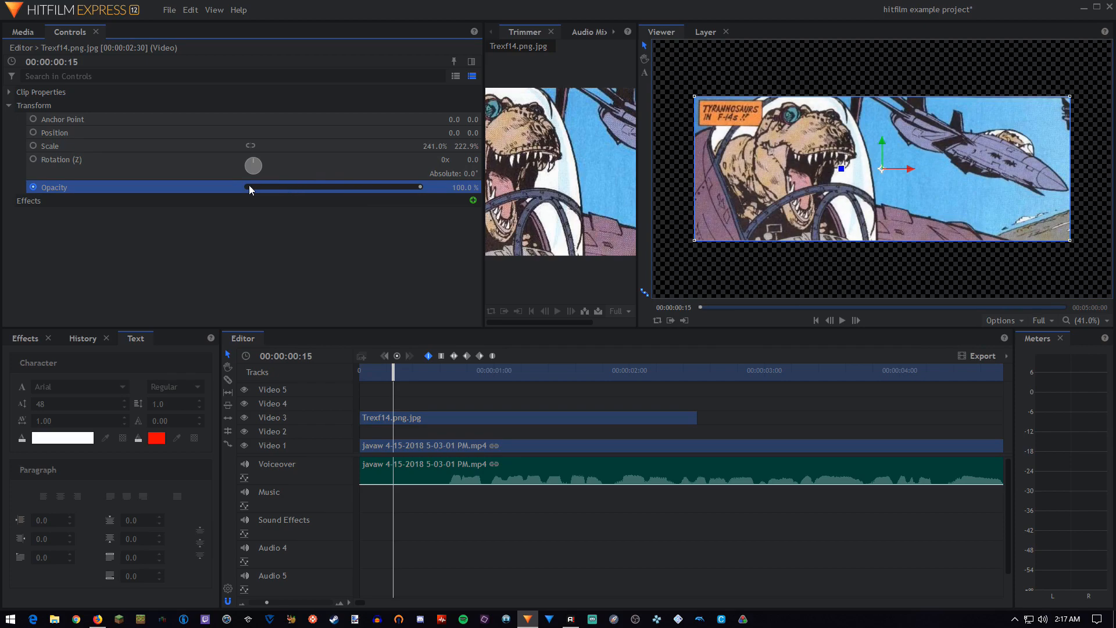
Set the Video 1 gameplay clip's opacity to 100% at 00:00:00:15 to complete its fade-in
{"action": "mouse_move", "coordinate": [393, 370]}
{"action": "left_mouse_down"}
{"action": "mouse_move", "coordinate": [349, 371]}
{"action": "mouse_move", "coordinate": [393, 377]}
{"action": "left_mouse_up"}
{"action": "left_click_drag", "start_coordinate": [393, 377], "coordinate": [395, 377]}
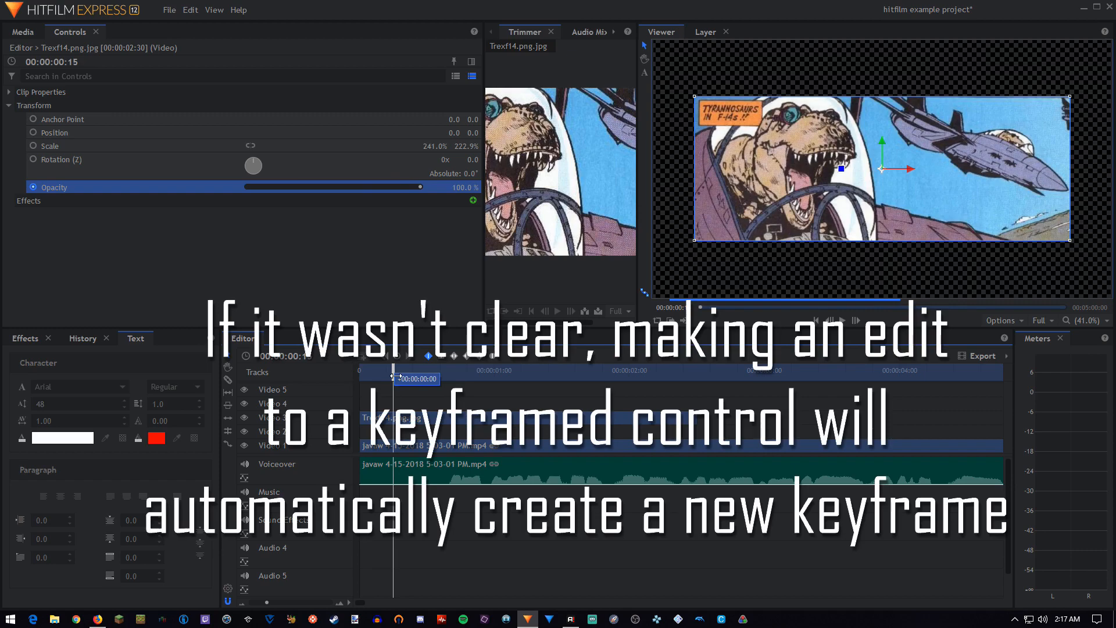
{"action": "left_click", "coordinate": [410, 446]}
{"action": "left_click_drag", "start_coordinate": [308, 186], "coordinate": [503, 196]}
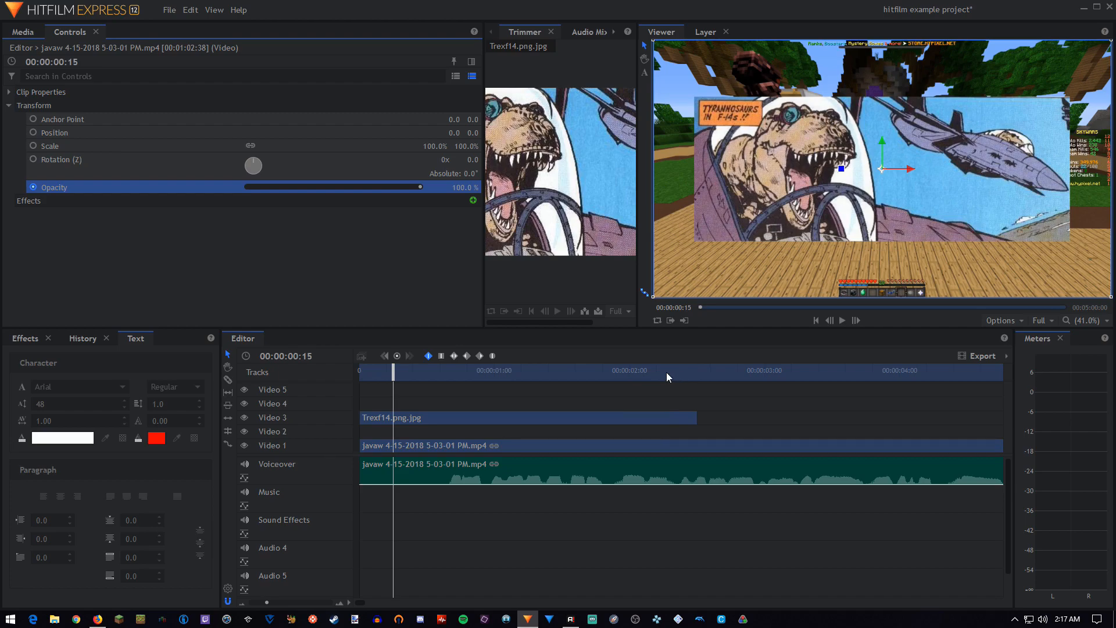
Add an opacity keyframe to the Video 1 gameplay clip at 00:00:02:15, 15 frames before the end of the Trexf14.png.jpg clip
{"action": "left_click_drag", "start_coordinate": [666, 372], "coordinate": [667, 372]}
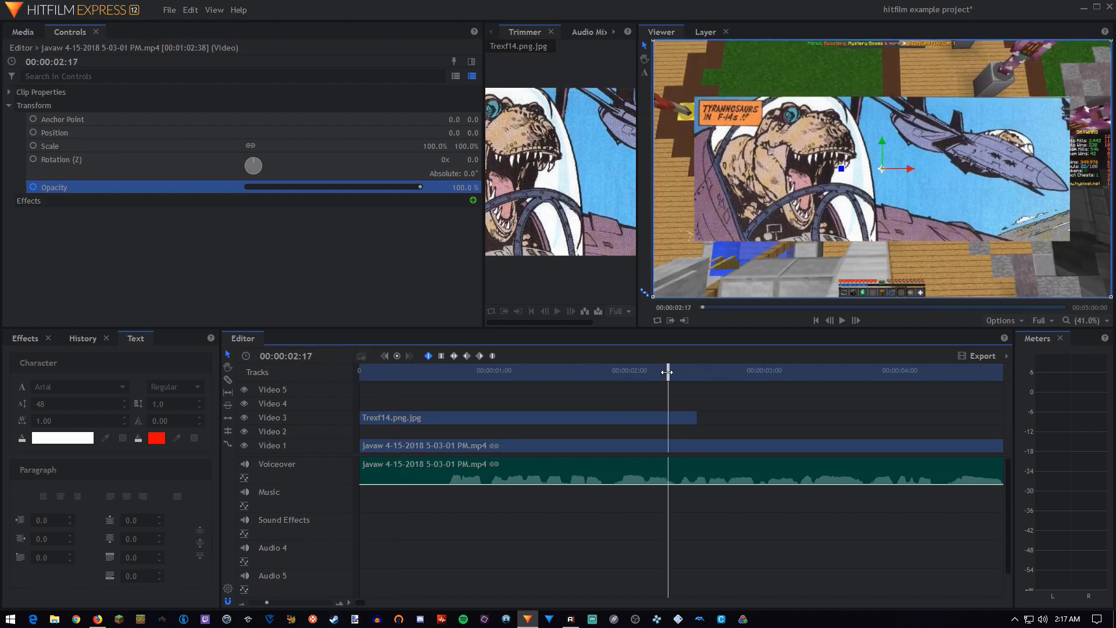
{"action": "left_click_drag", "start_coordinate": [666, 372], "coordinate": [695, 376]}
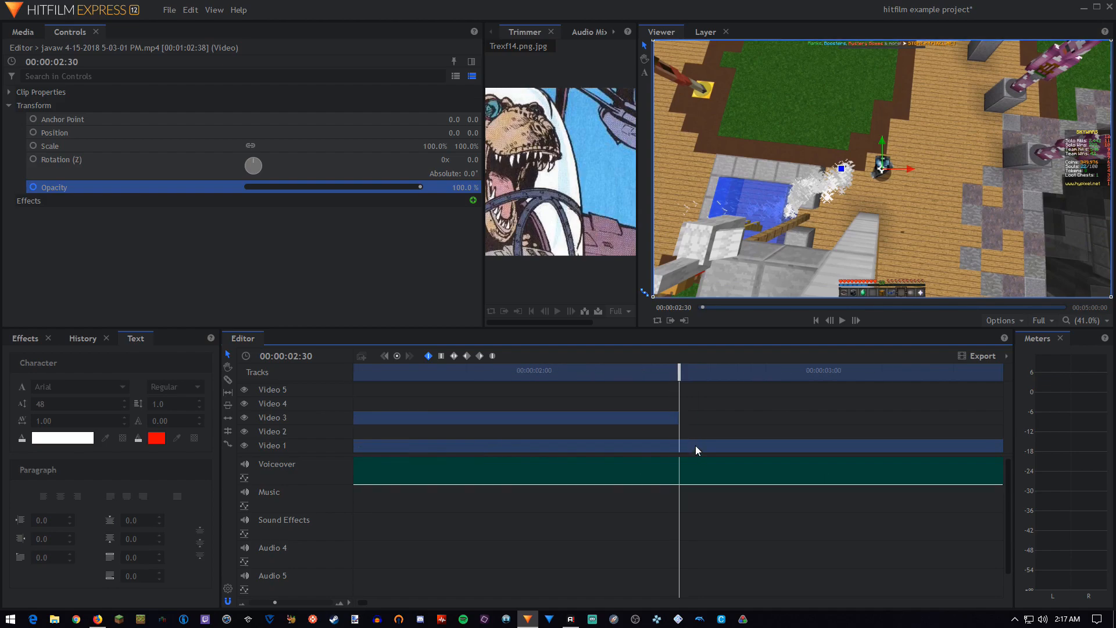
{"action": "scroll", "coordinate": [695, 445], "scroll_direction": "down", "scroll_amount": 2}
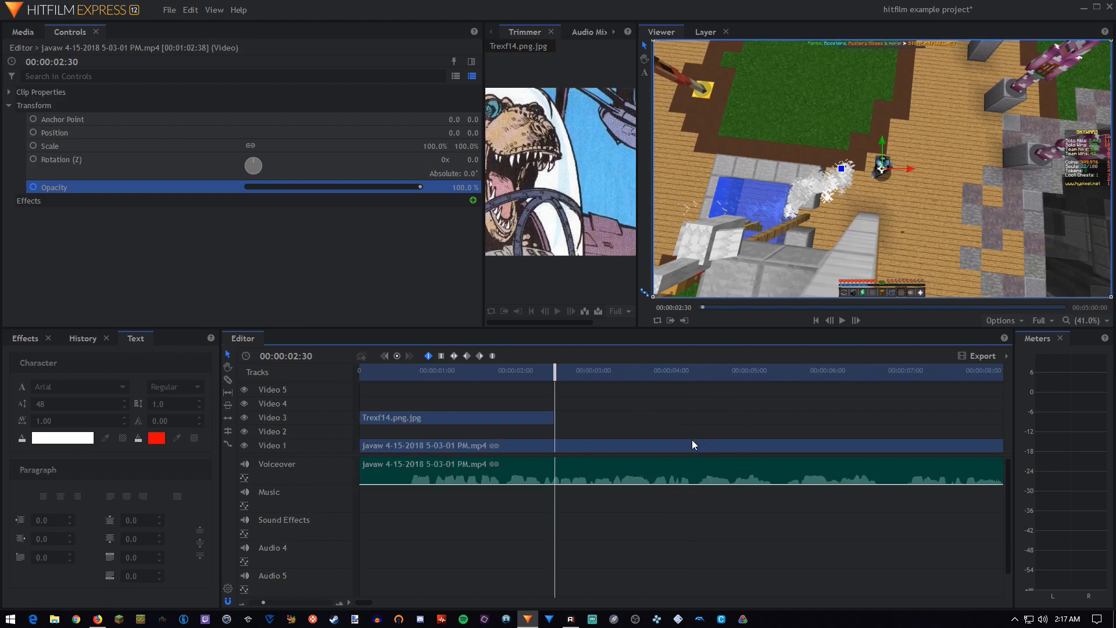
{"action": "key", "text": "Left"}
{"action": "key", "text": "Left"}
{"action": "key", "text": "Left"}
{"action": "key", "text": "Left"}
{"action": "key", "text": "Left"}
{"action": "key", "text": "Left"}
{"action": "key", "text": "Left"}
{"action": "key", "text": "Left"}
{"action": "key", "text": "Left"}
{"action": "key", "text": "Left"}
{"action": "key", "text": "Left"}
{"action": "key", "text": "Left"}
{"action": "key", "text": "Left"}
{"action": "key", "text": "Left"}
{"action": "key", "text": "Left"}
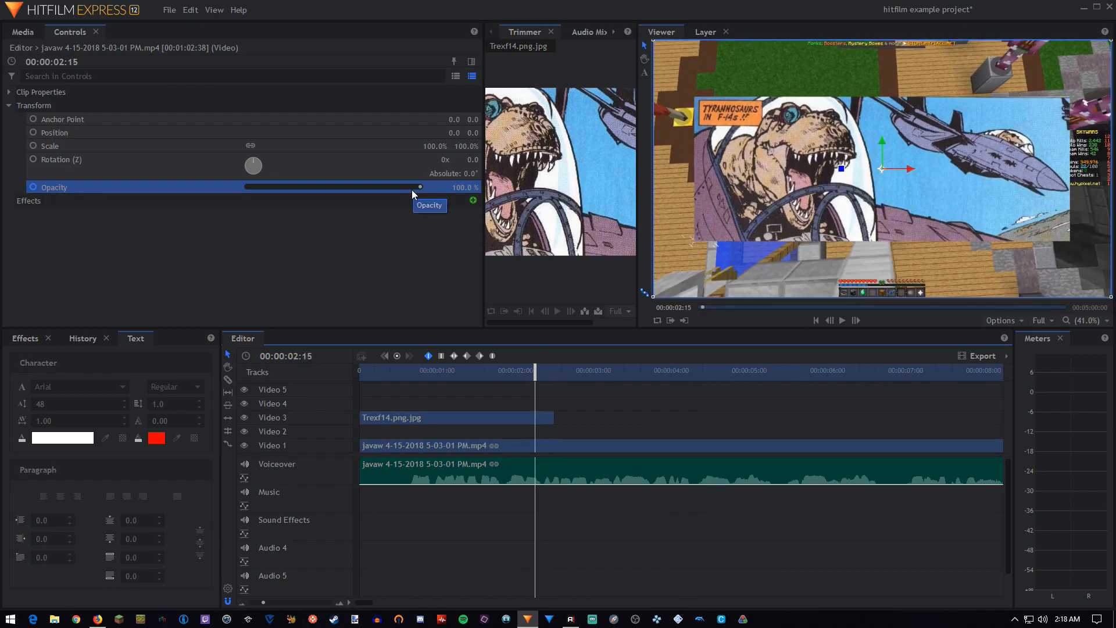
{"action": "left_click", "coordinate": [397, 356]}
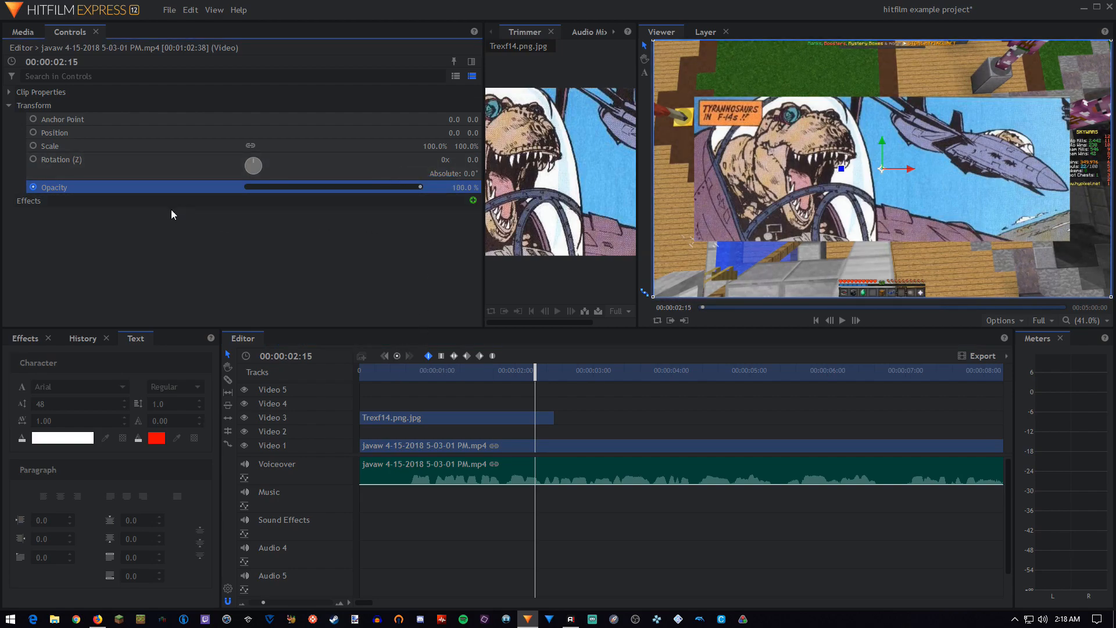
Try to fade out the Video 1 gameplay clip by setting its opacity to 0% at 00:00:02:30
{"action": "left_click_drag", "start_coordinate": [531, 371], "coordinate": [548, 373]}
{"action": "key", "text": "Right"}
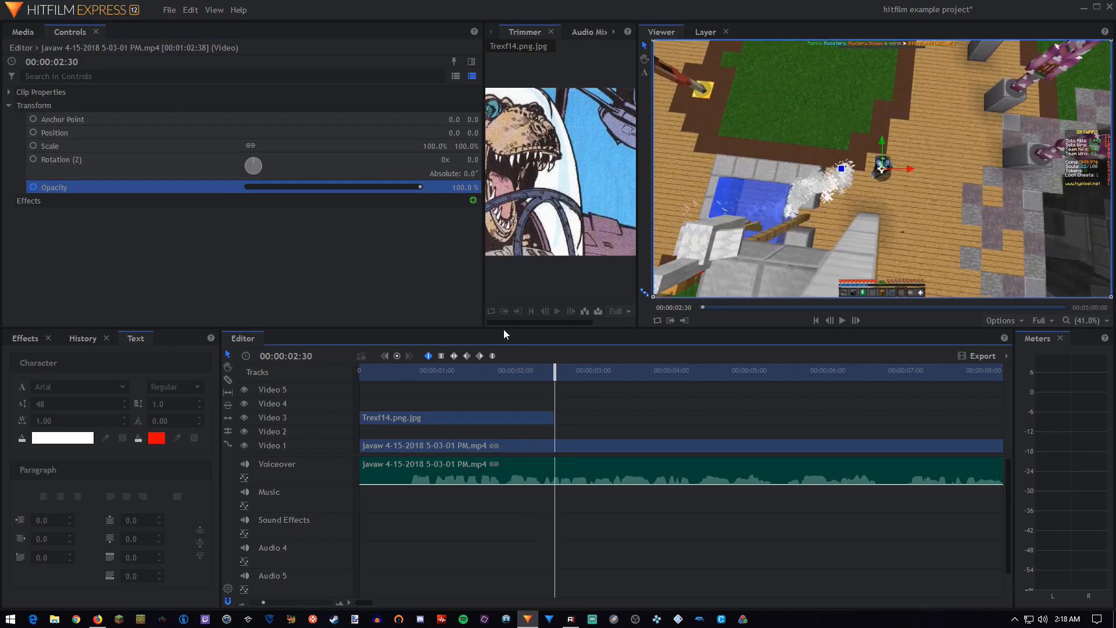
{"action": "left_click_drag", "start_coordinate": [324, 187], "coordinate": [180, 184]}
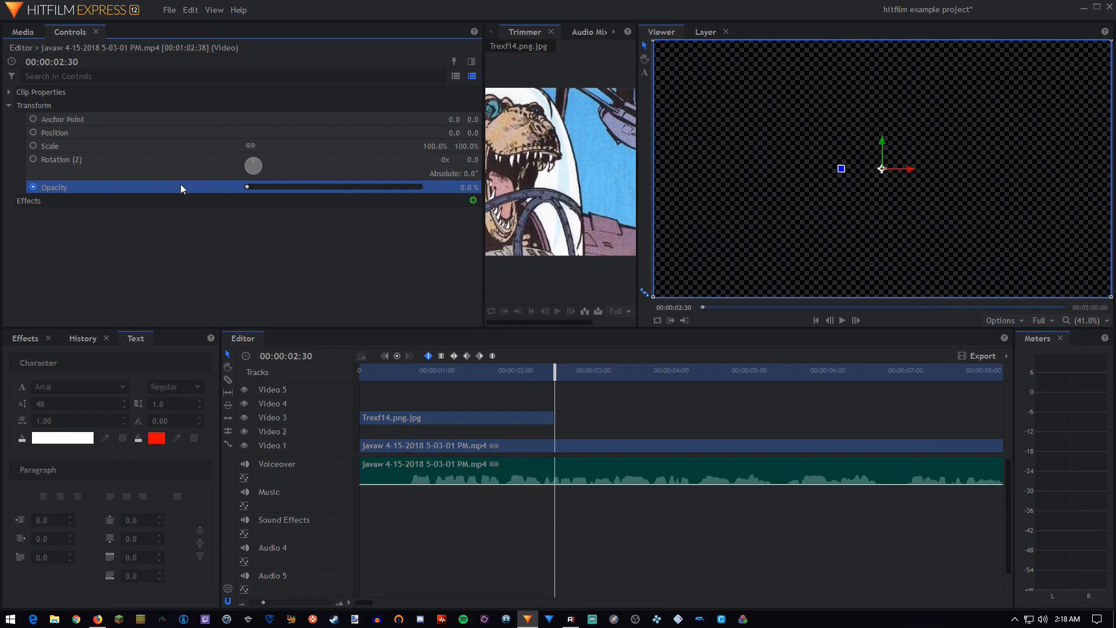
{"action": "left_click", "coordinate": [526, 446]}
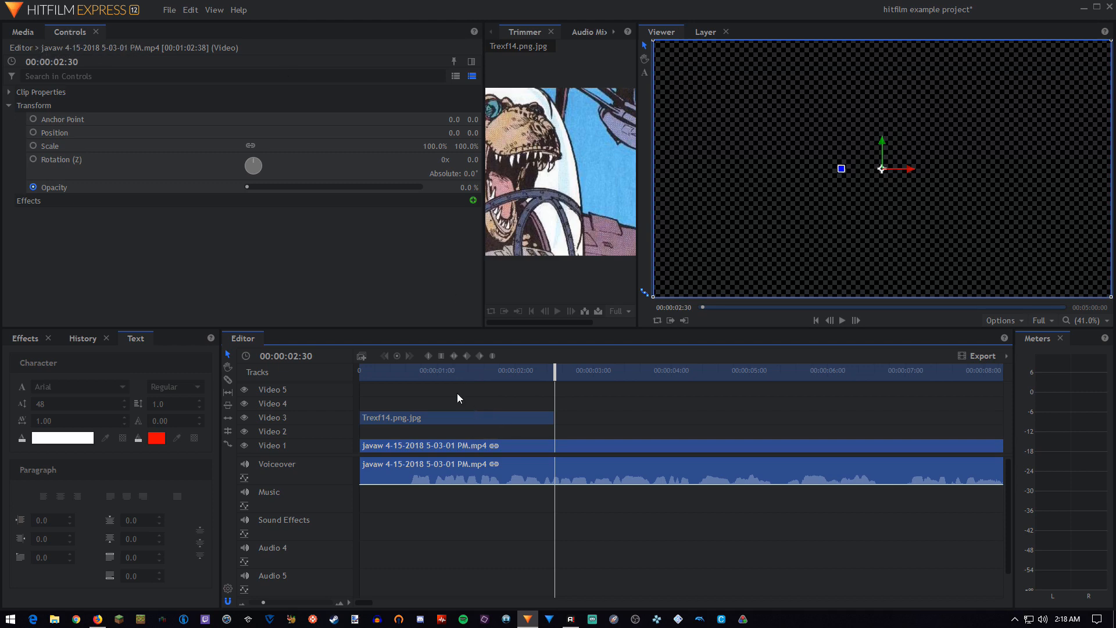
Add a 100% opacity keyframe to the Trexf14.png.jpg clip at 00:00:02:15
{"action": "left_click", "coordinate": [534, 422]}
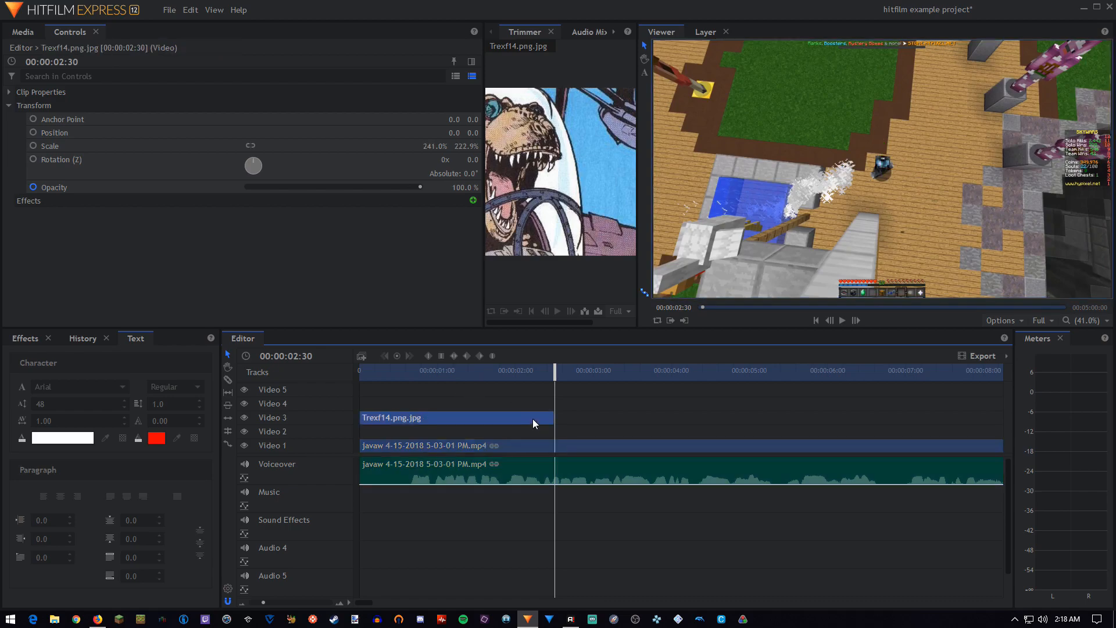
{"action": "left_click", "coordinate": [536, 370]}
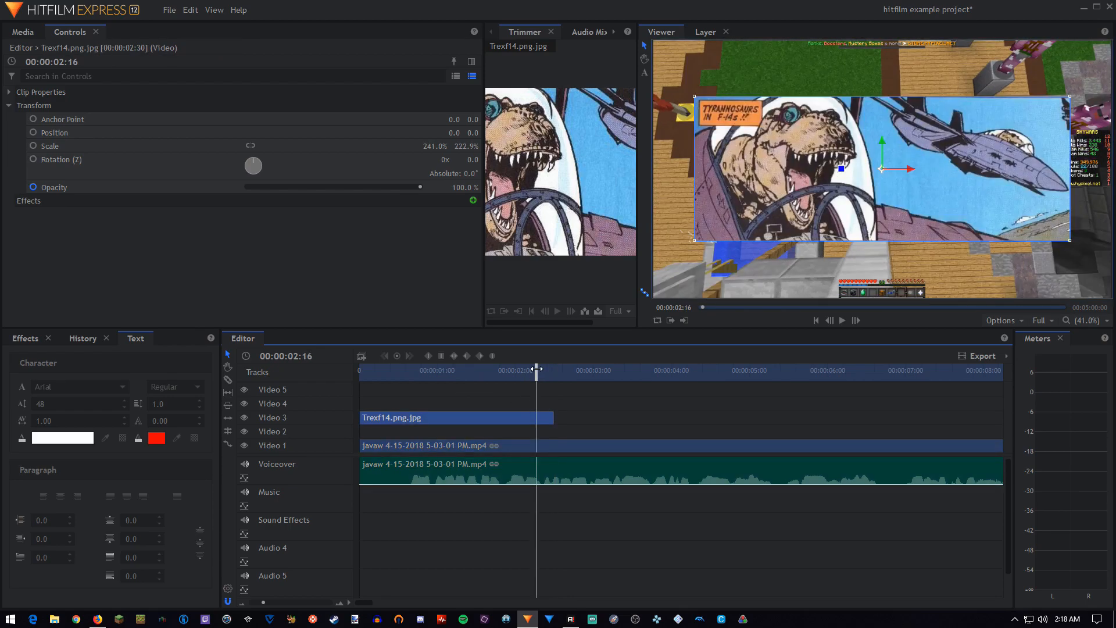
{"action": "left_click_drag", "start_coordinate": [536, 368], "coordinate": [534, 368]}
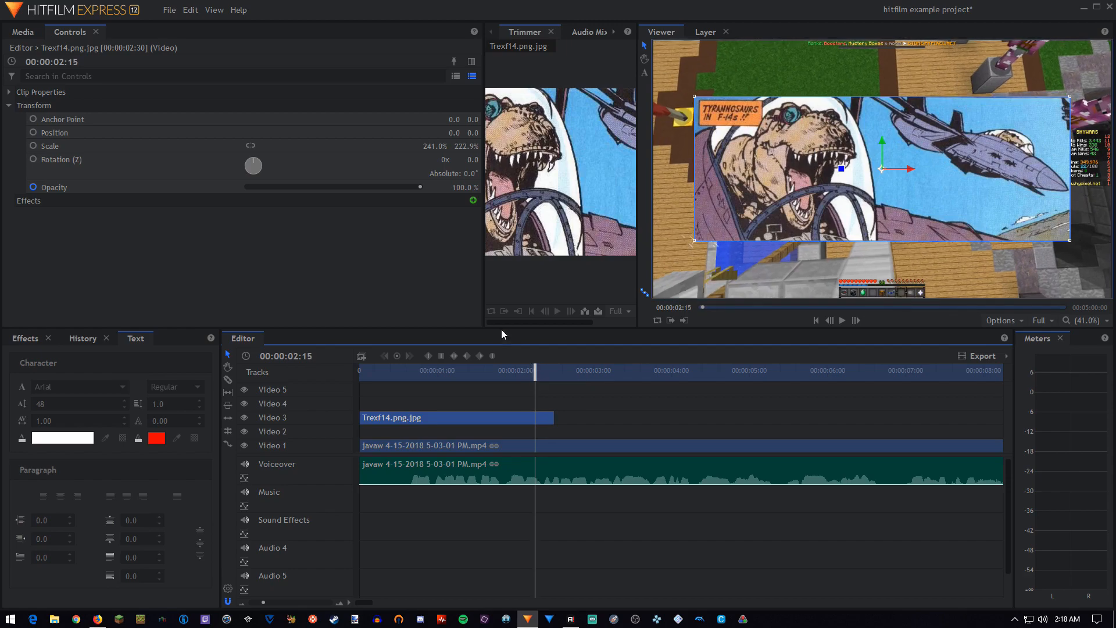
{"action": "left_click", "coordinate": [421, 189]}
Set the Trexf14.png.jpg clip's opacity to 0% at the end of the clip to make it fade out
{"action": "left_click_drag", "start_coordinate": [534, 374], "coordinate": [556, 376]}
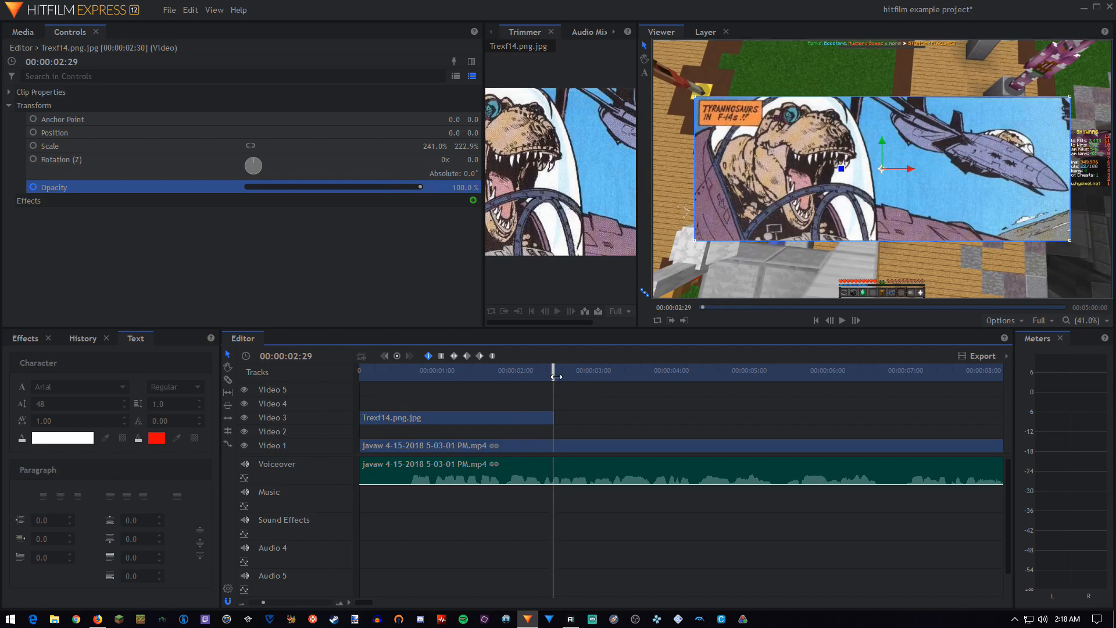
{"action": "left_click", "coordinate": [556, 377]}
{"action": "left_click_drag", "start_coordinate": [420, 187], "coordinate": [197, 187]}
Play the timeline from the start past the end of the image clip to check the opacity fades
{"action": "left_click_drag", "start_coordinate": [552, 373], "coordinate": [361, 368]}
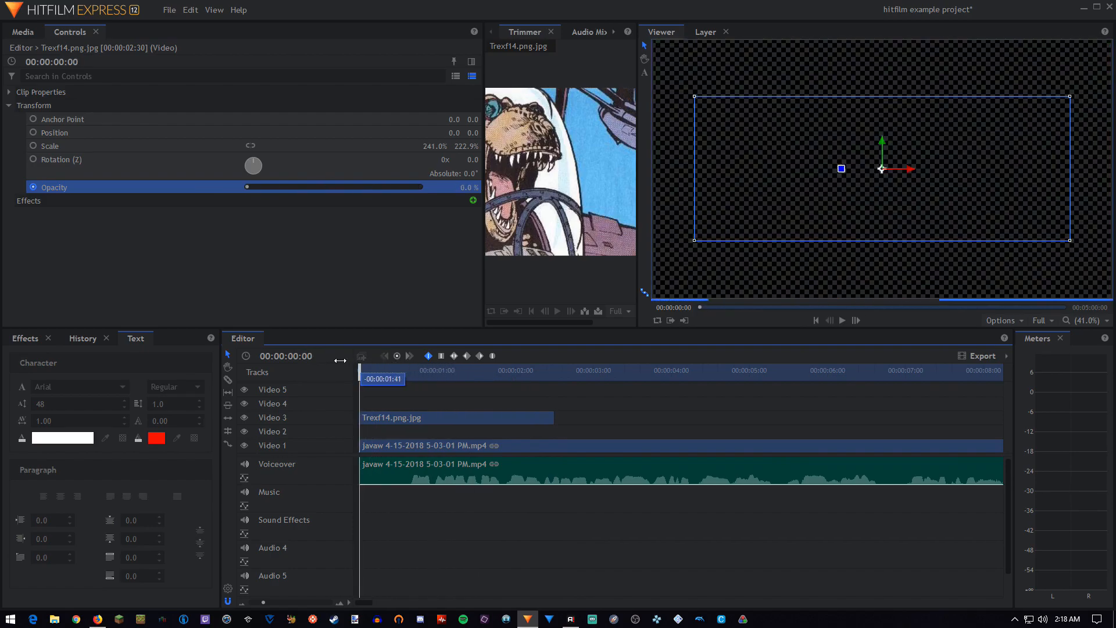
{"action": "left_click", "coordinate": [842, 320]}
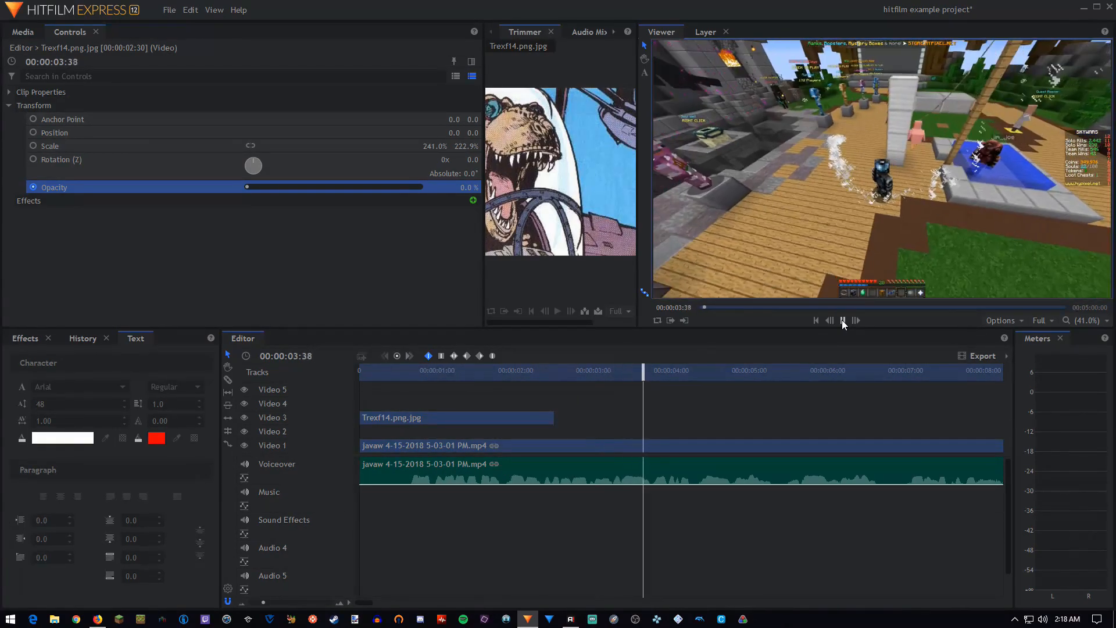
{"action": "left_click", "coordinate": [843, 320]}
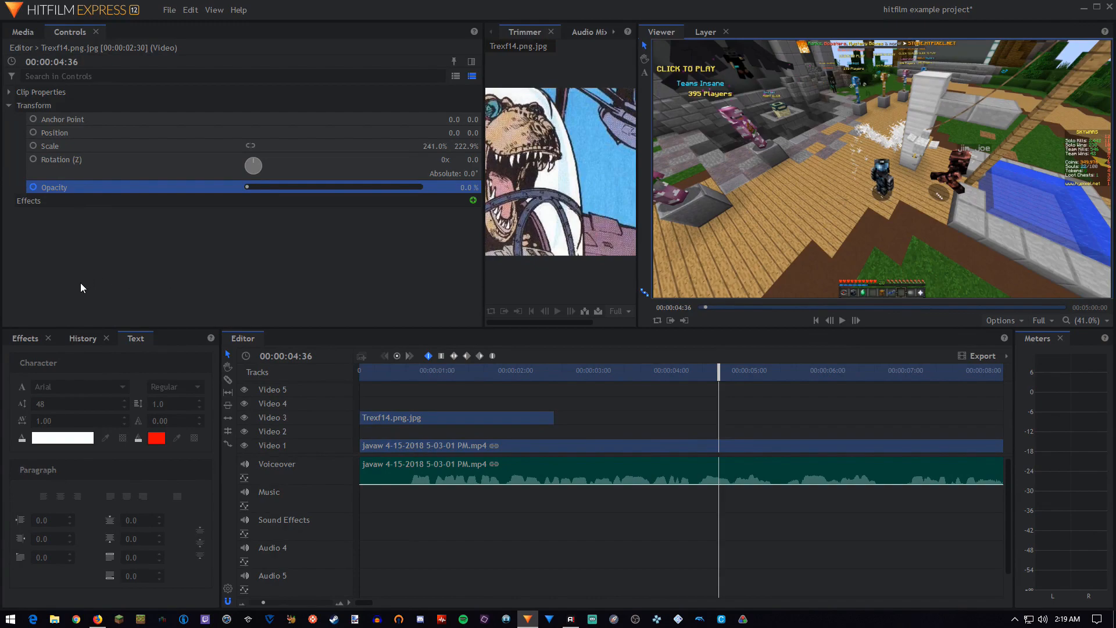
Examine the Blend and Motion Blur settings in the Trexf14.png.jpg clip's properties
{"action": "left_click", "coordinate": [9, 93]}
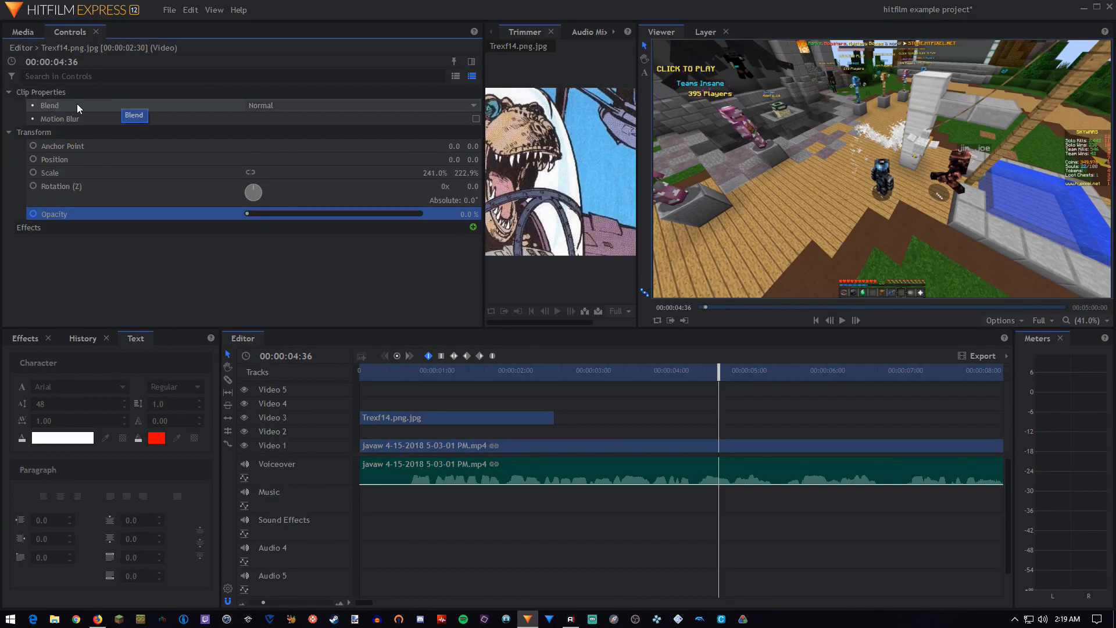
{"action": "left_click", "coordinate": [256, 104]}
{"action": "left_click", "coordinate": [256, 105]}
{"action": "left_click", "coordinate": [256, 105]}
{"action": "left_click", "coordinate": [256, 106]}
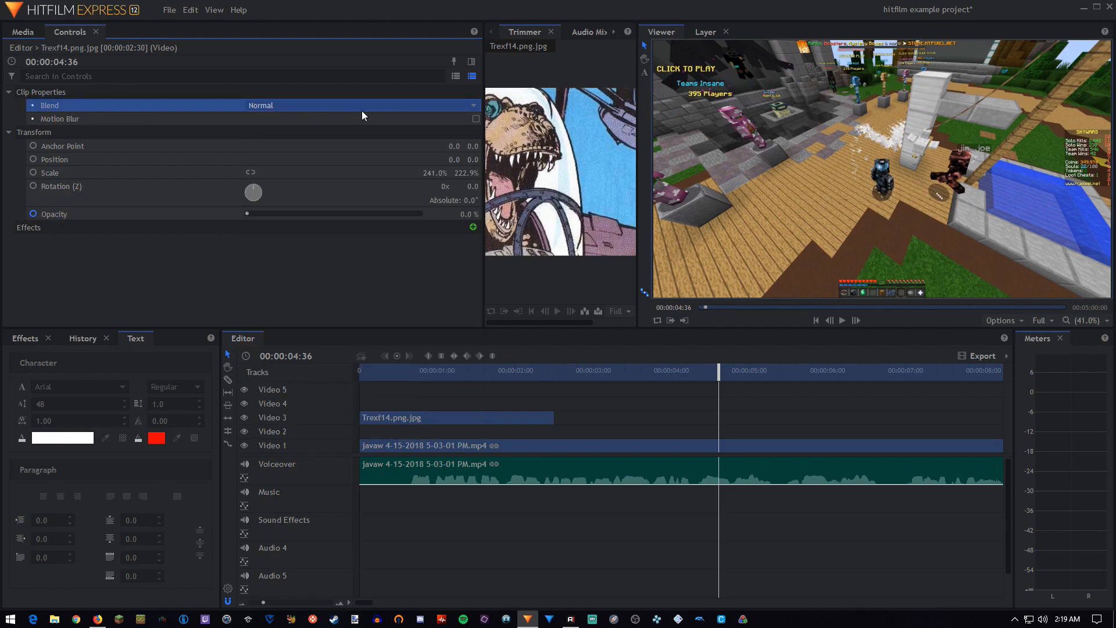
{"action": "left_click", "coordinate": [347, 108]}
{"action": "left_click", "coordinate": [347, 107]}
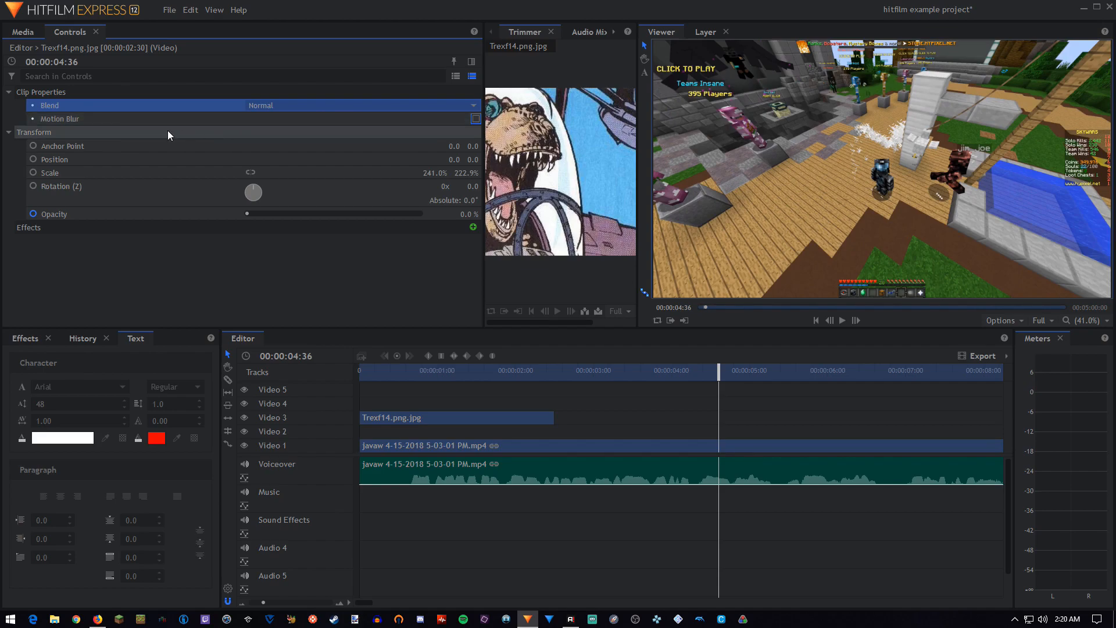
{"action": "left_click", "coordinate": [9, 92]}
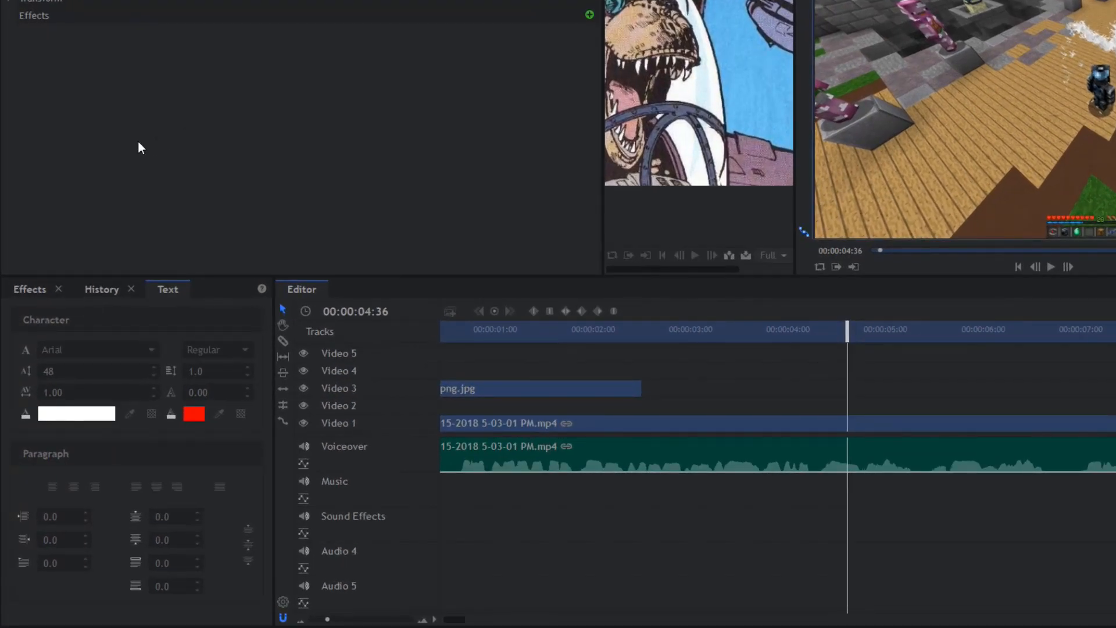
Browse the effects library's categories and expand Color Correction to view its effects
{"action": "left_click", "coordinate": [29, 289]}
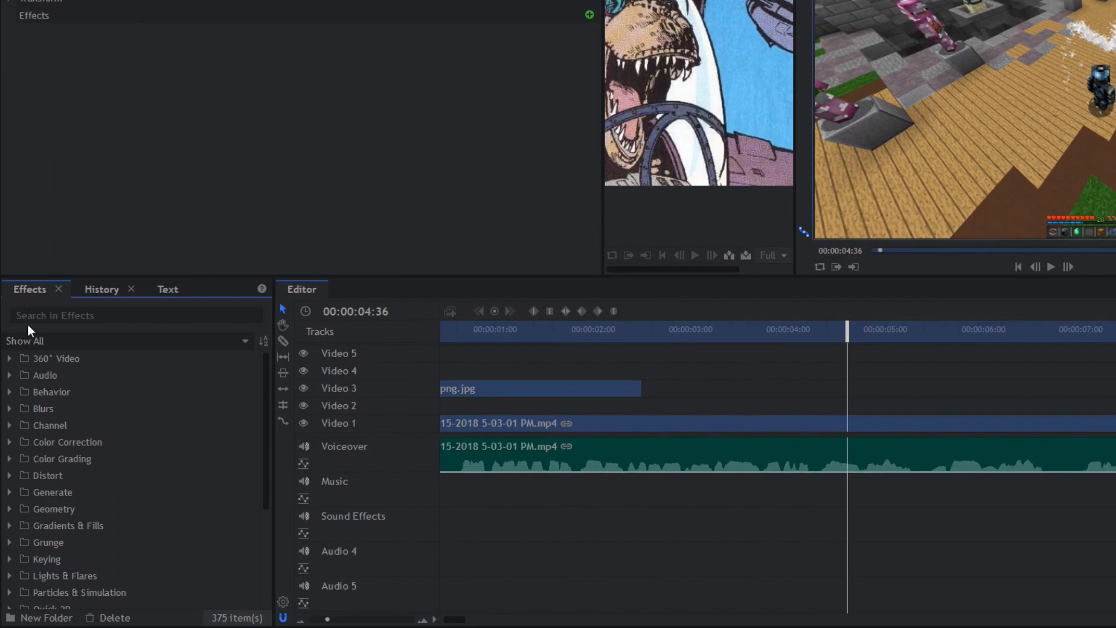
{"action": "scroll", "coordinate": [66, 384], "scroll_direction": "down", "scroll_amount": 3}
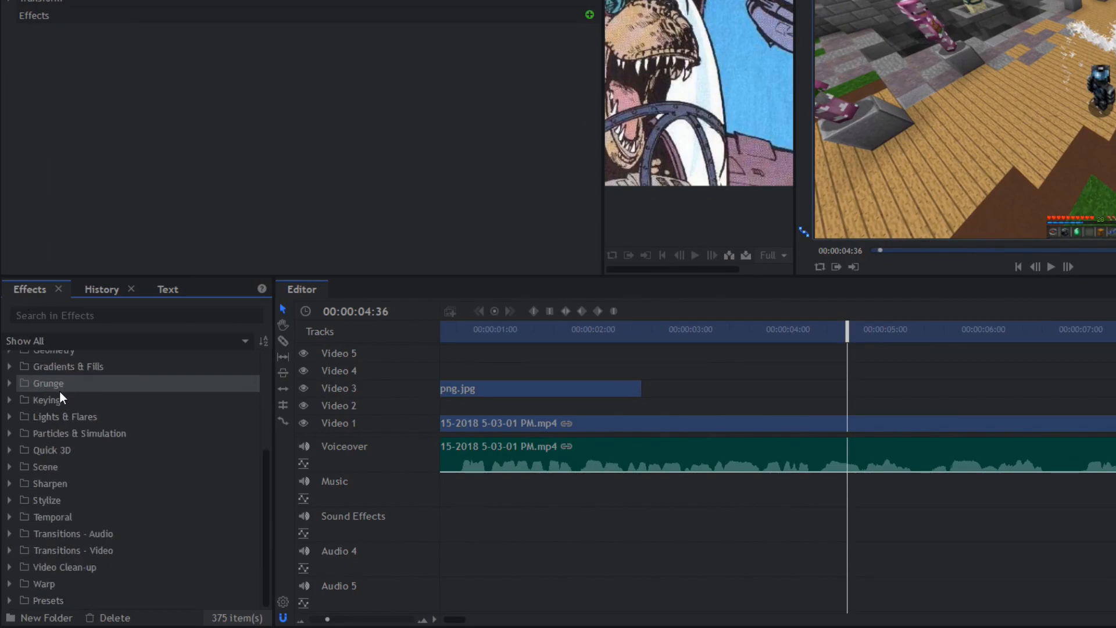
{"action": "scroll", "coordinate": [58, 400], "scroll_direction": "up", "scroll_amount": 3}
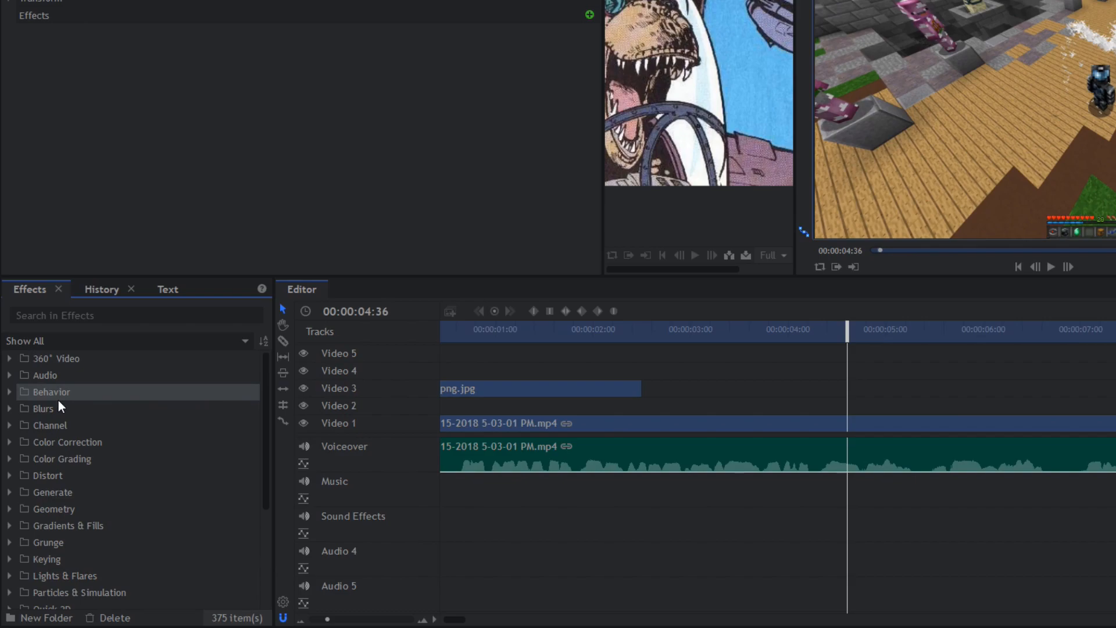
{"action": "left_click", "coordinate": [12, 441]}
{"action": "scroll", "coordinate": [119, 510], "scroll_direction": "down", "scroll_amount": 1}
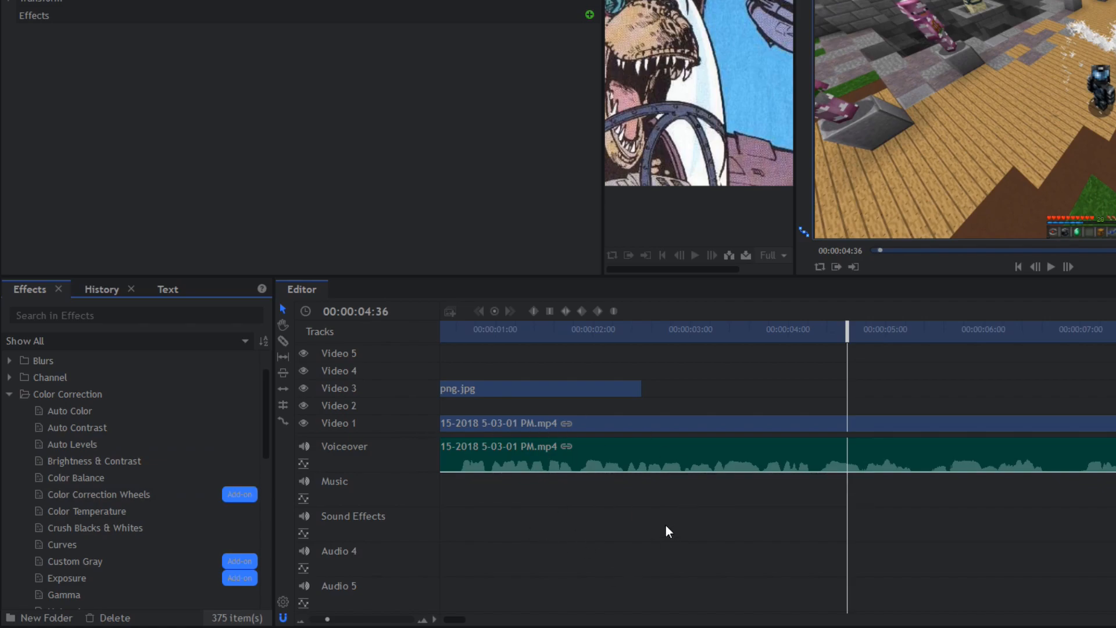
Apply Color Correction Wheels to the Video 1 gameplay clip and shift the uppermost color wheel toward red
{"action": "left_click_drag", "start_coordinate": [128, 494], "coordinate": [508, 422]}
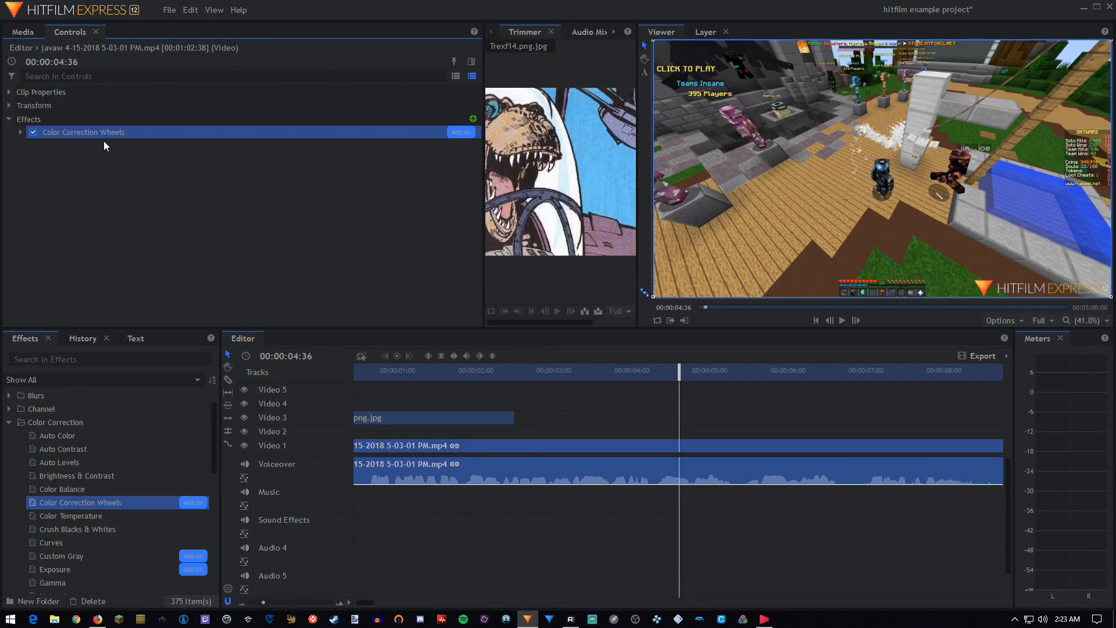
{"action": "left_click", "coordinate": [21, 132]}
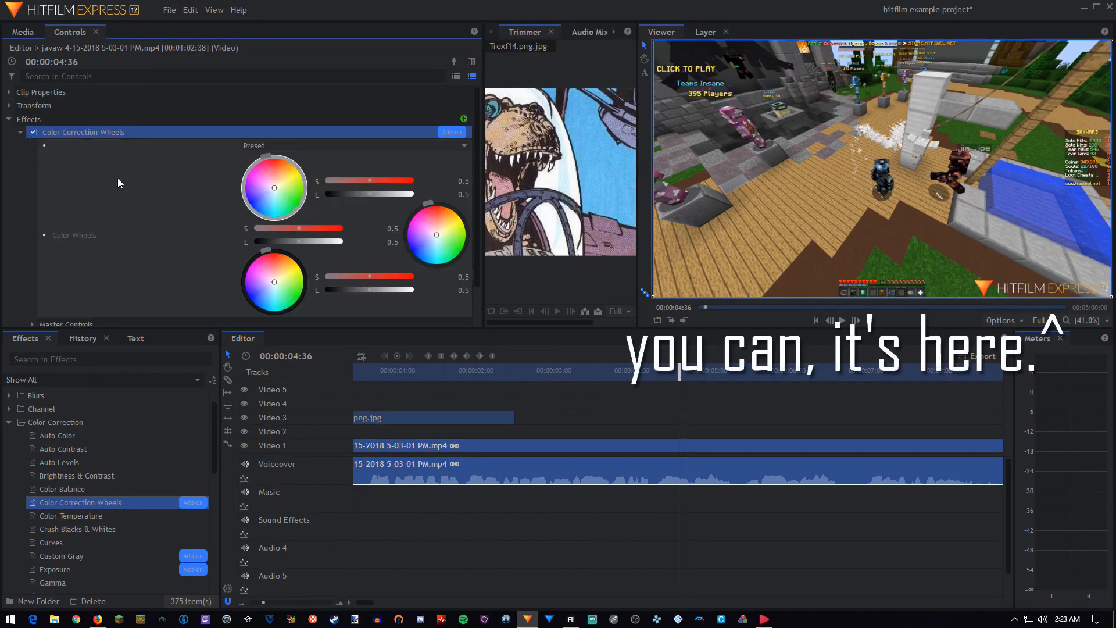
{"action": "mouse_move", "coordinate": [268, 168]}
{"action": "left_mouse_down"}
{"action": "mouse_move", "coordinate": [244, 190]}
{"action": "mouse_move", "coordinate": [275, 158]}
{"action": "left_mouse_up"}
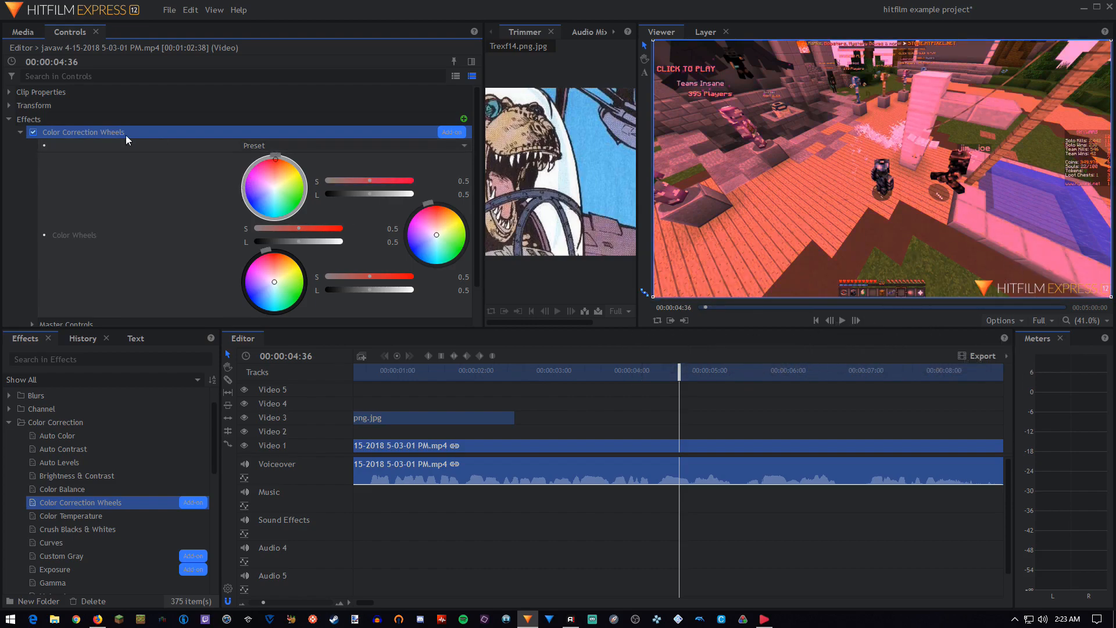
Remove the Color Correction Wheels effect from the Video 1 gameplay clip
{"action": "right_click", "coordinate": [77, 129]}
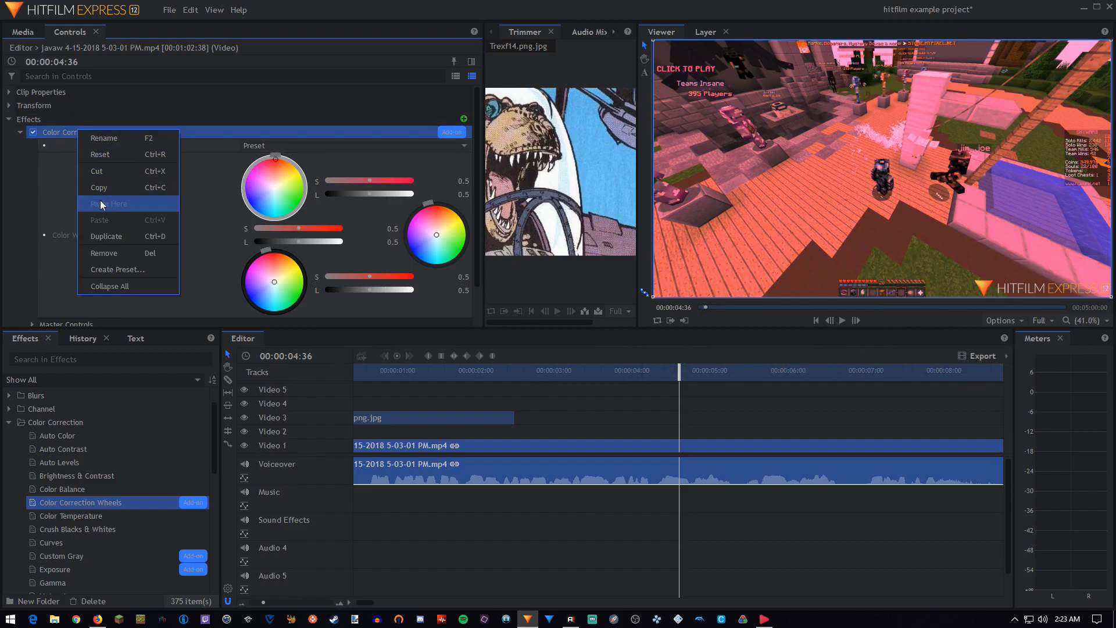
{"action": "left_click", "coordinate": [103, 253]}
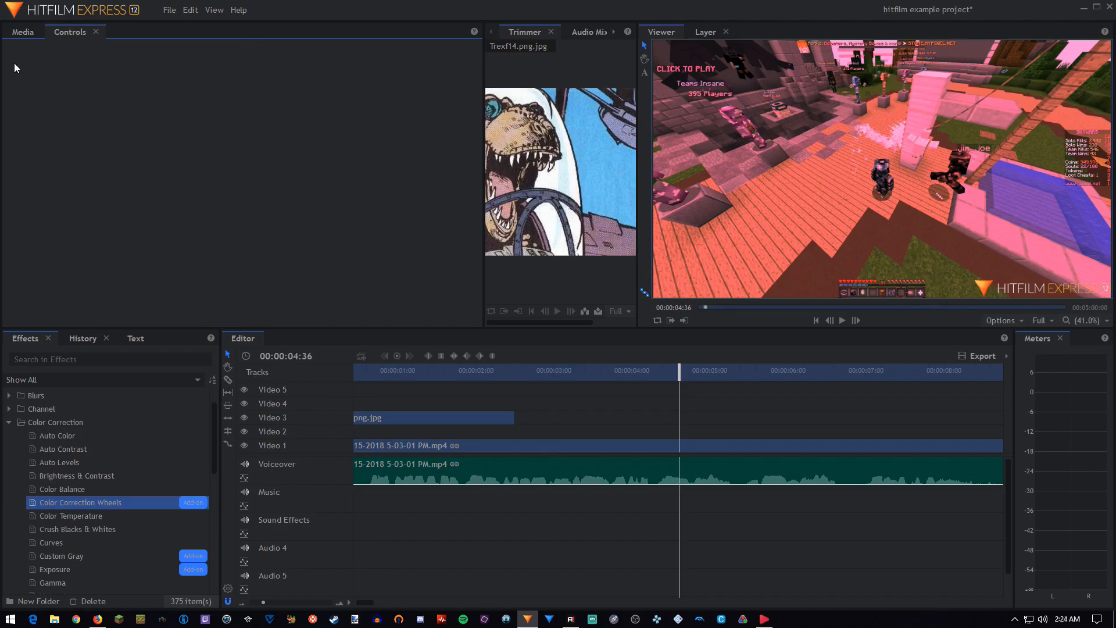
{"action": "left_click", "coordinate": [401, 445]}
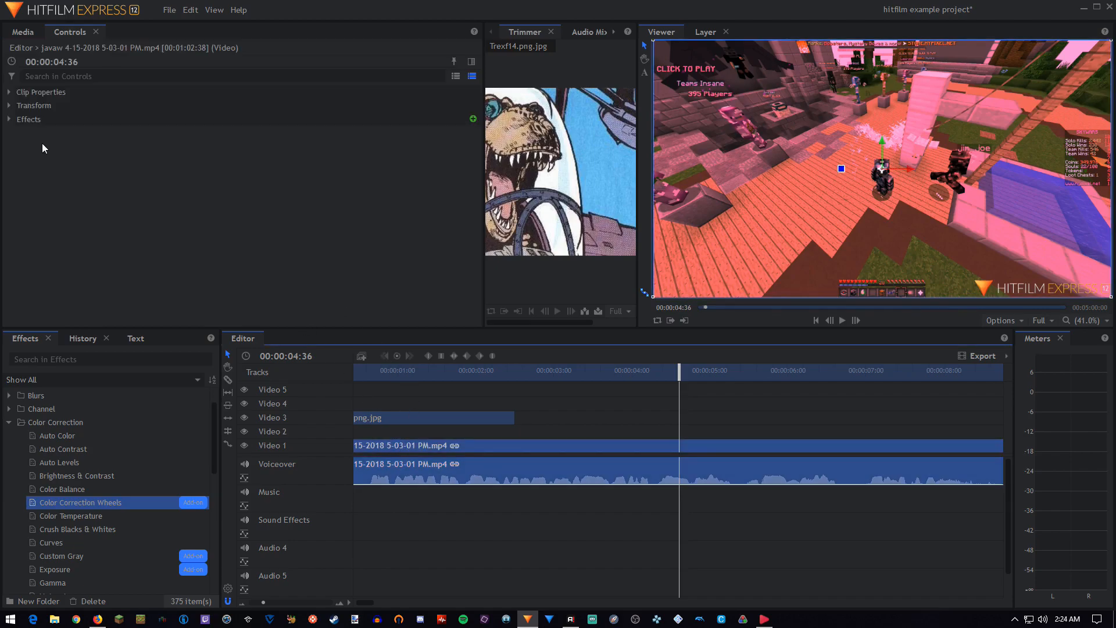
{"action": "left_click", "coordinate": [11, 122]}
{"action": "left_click", "coordinate": [15, 131]}
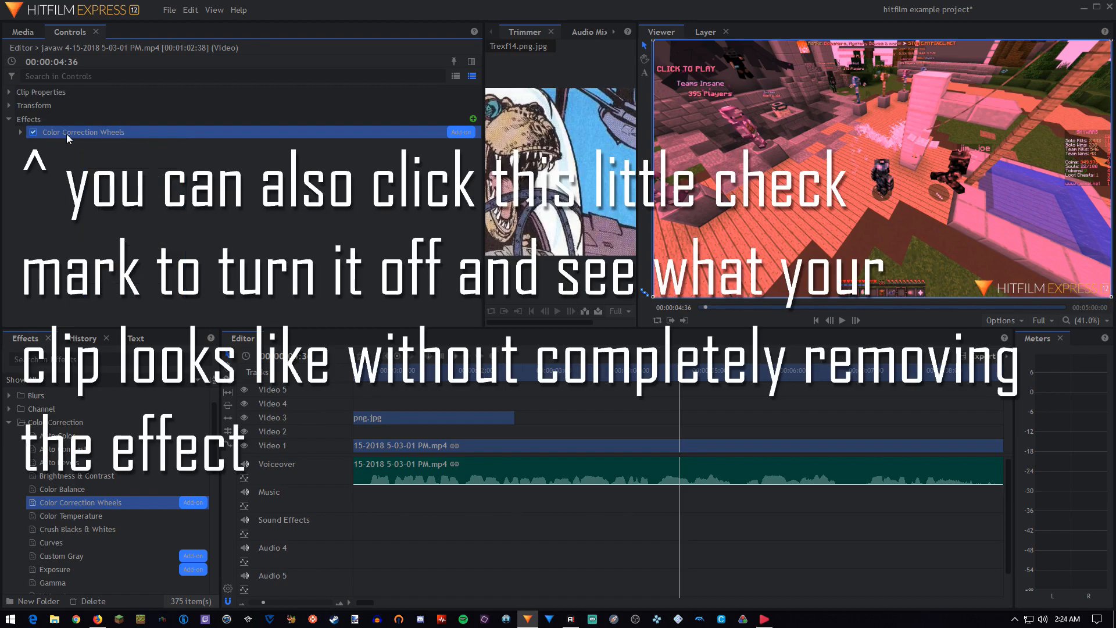
{"action": "right_click", "coordinate": [74, 133]}
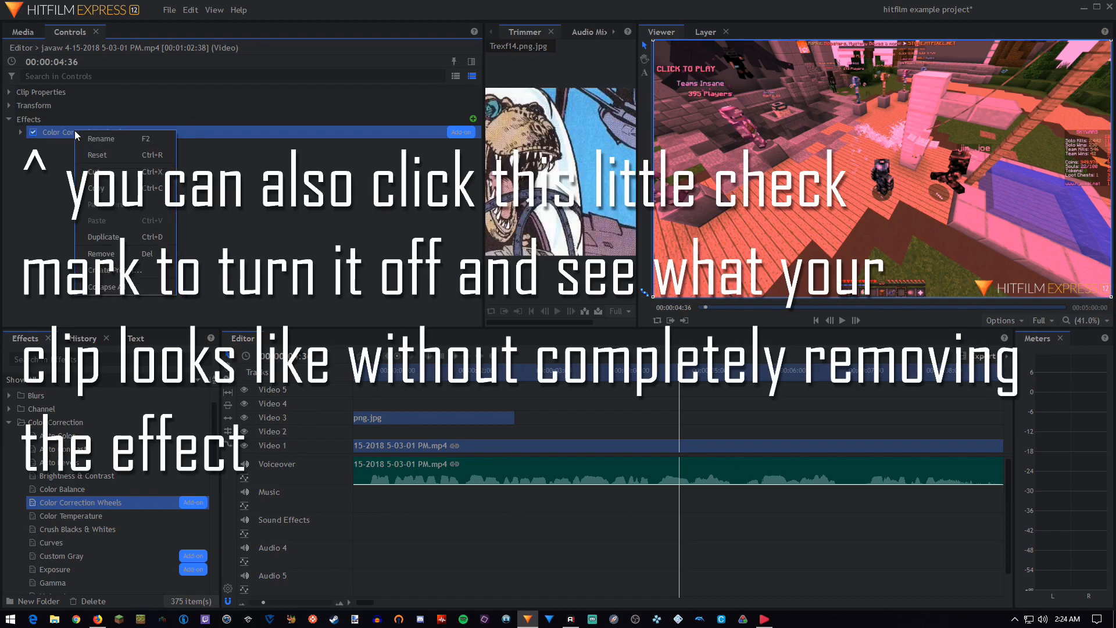
{"action": "left_click", "coordinate": [102, 254]}
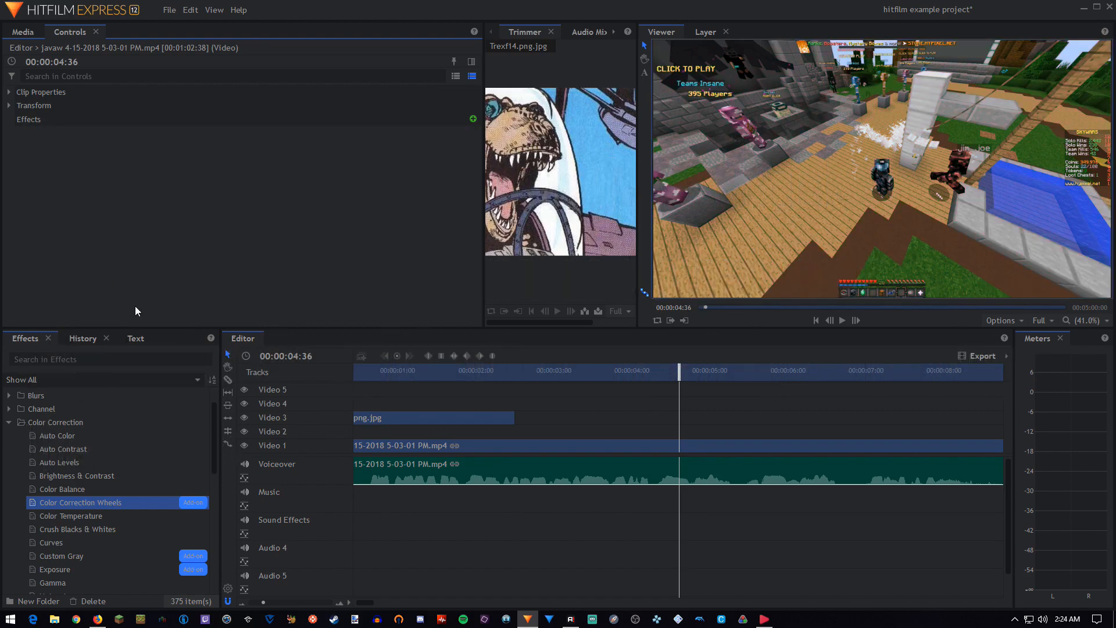
Collapse the Color Correction category, search the effects library for "fade" and select Fade to Color
{"action": "left_click", "coordinate": [10, 422]}
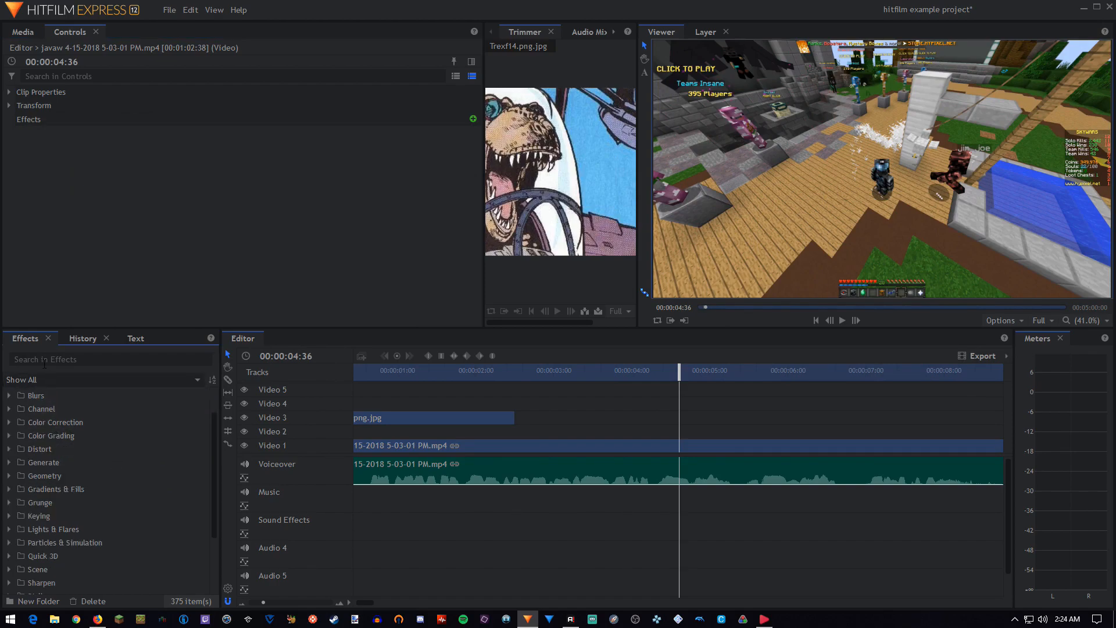
{"action": "left_click", "coordinate": [44, 364]}
{"action": "type", "text": "fade"}
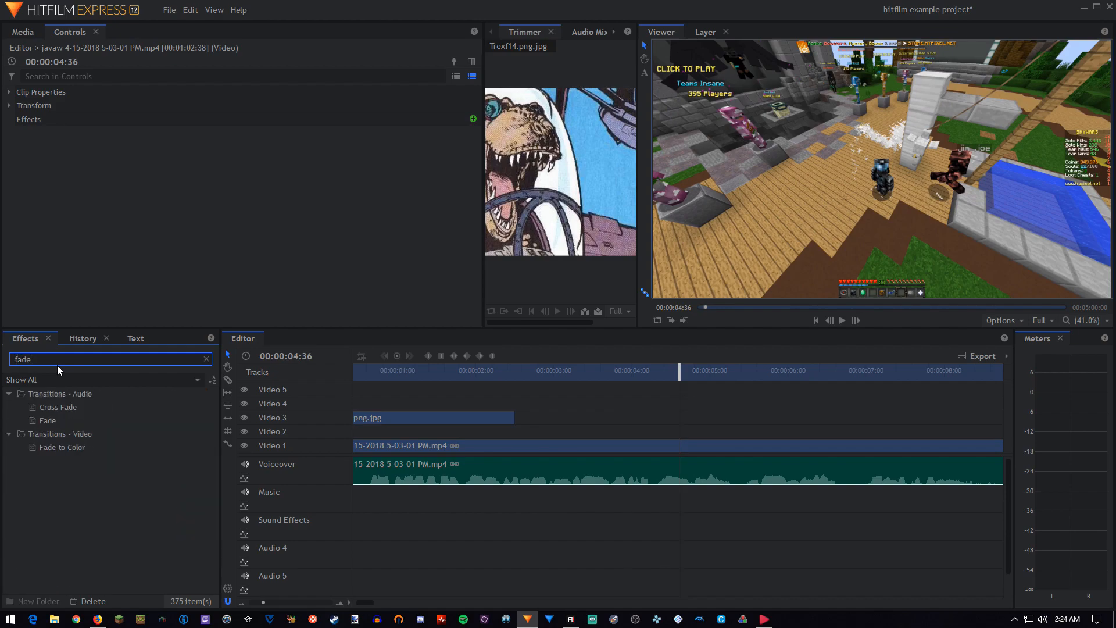
{"action": "left_click", "coordinate": [45, 448]}
{"action": "scroll", "coordinate": [481, 417], "scroll_direction": "down", "scroll_amount": 3}
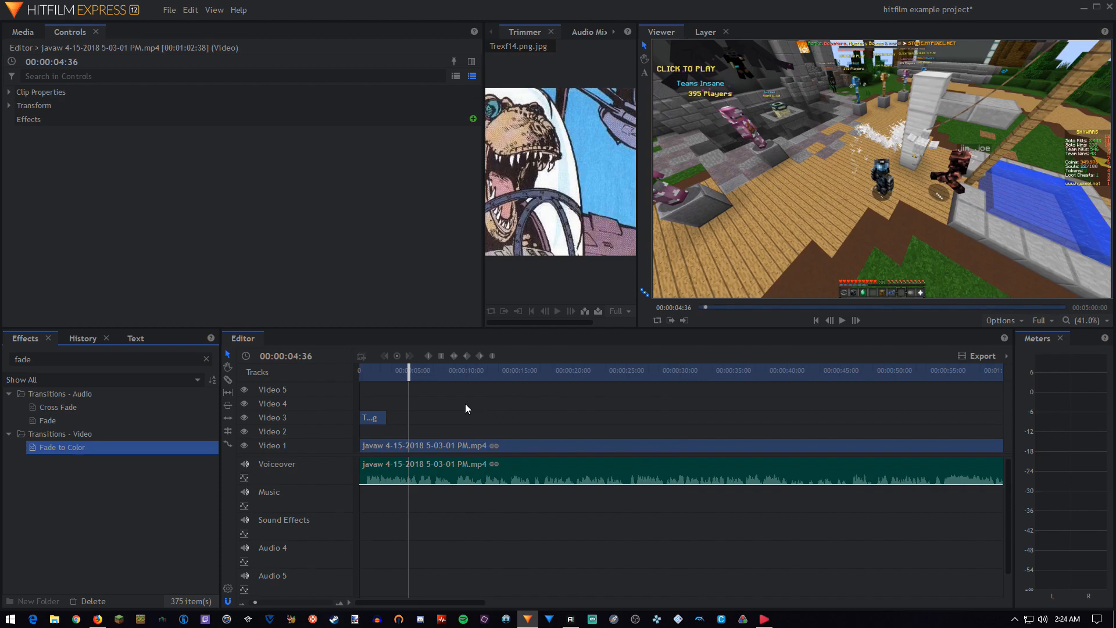
Add a Fade to Color transition to the end of the Trexf14.png.jpg clip on Video 3 and preview it
{"action": "left_click", "coordinate": [381, 376]}
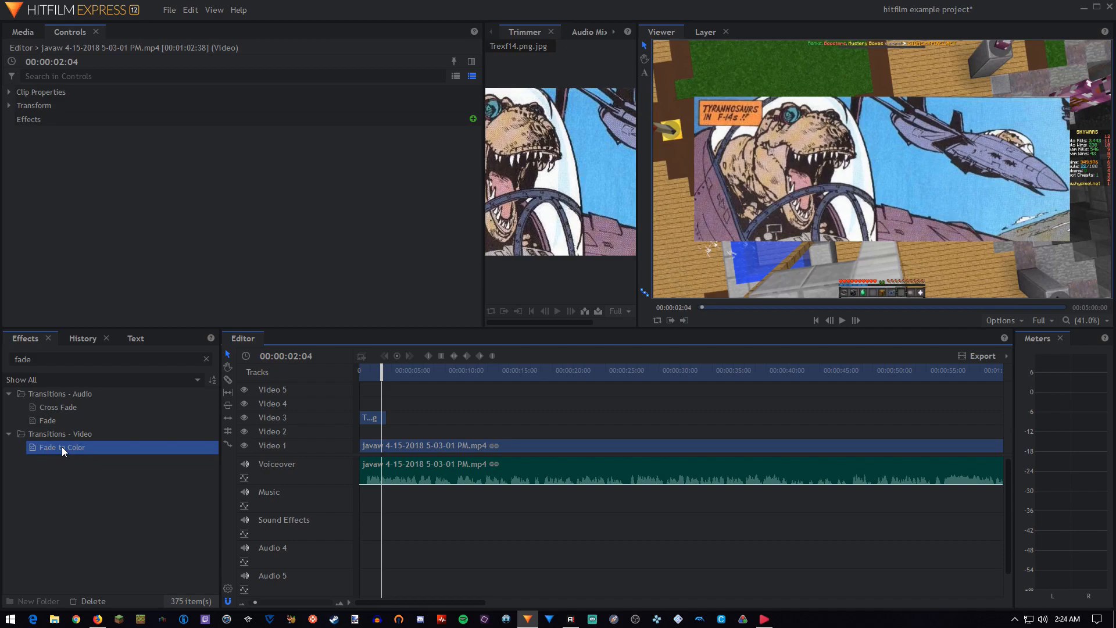
{"action": "left_click_drag", "start_coordinate": [61, 447], "coordinate": [382, 420]}
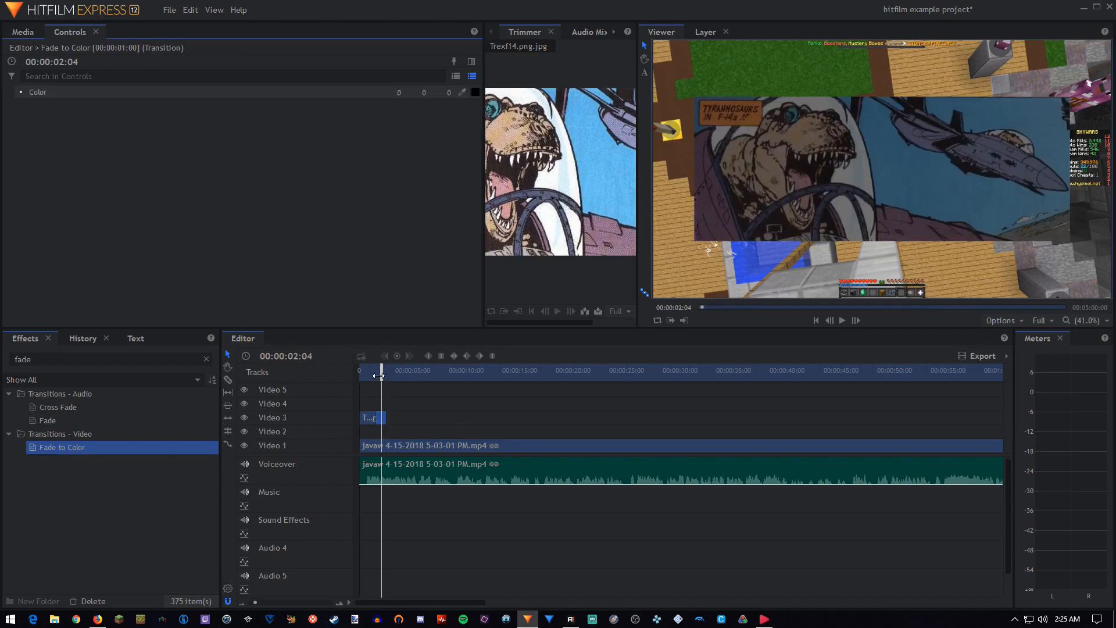
{"action": "left_click_drag", "start_coordinate": [378, 376], "coordinate": [380, 376]}
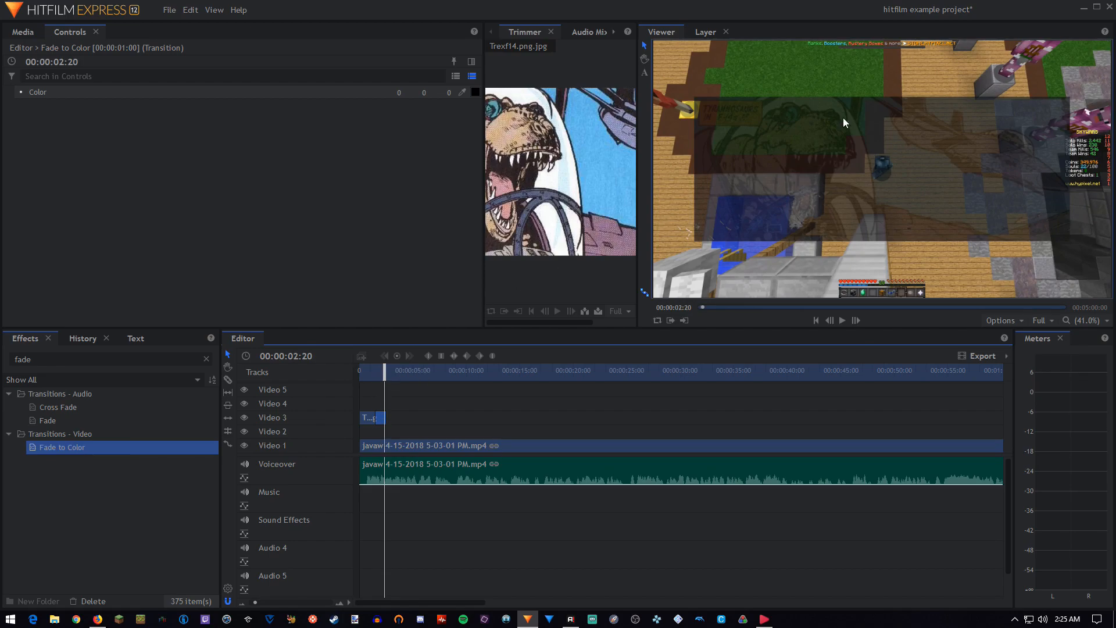
Remove the Fade to Color transition from the end of the Trexf14.png.jpg clip
{"action": "right_click", "coordinate": [378, 418]}
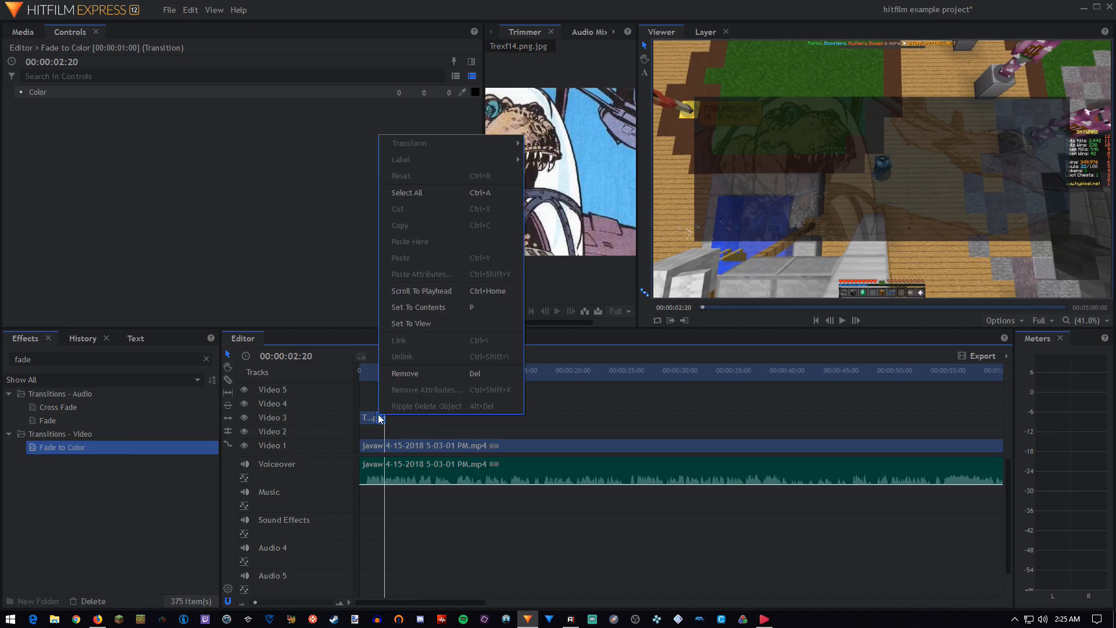
{"action": "left_click", "coordinate": [406, 374]}
Add Fade to Color to the end of the first gameplay clip on Video 1 and scrub through the fade
{"action": "scroll", "coordinate": [815, 456], "scroll_direction": "down", "scroll_amount": 3}
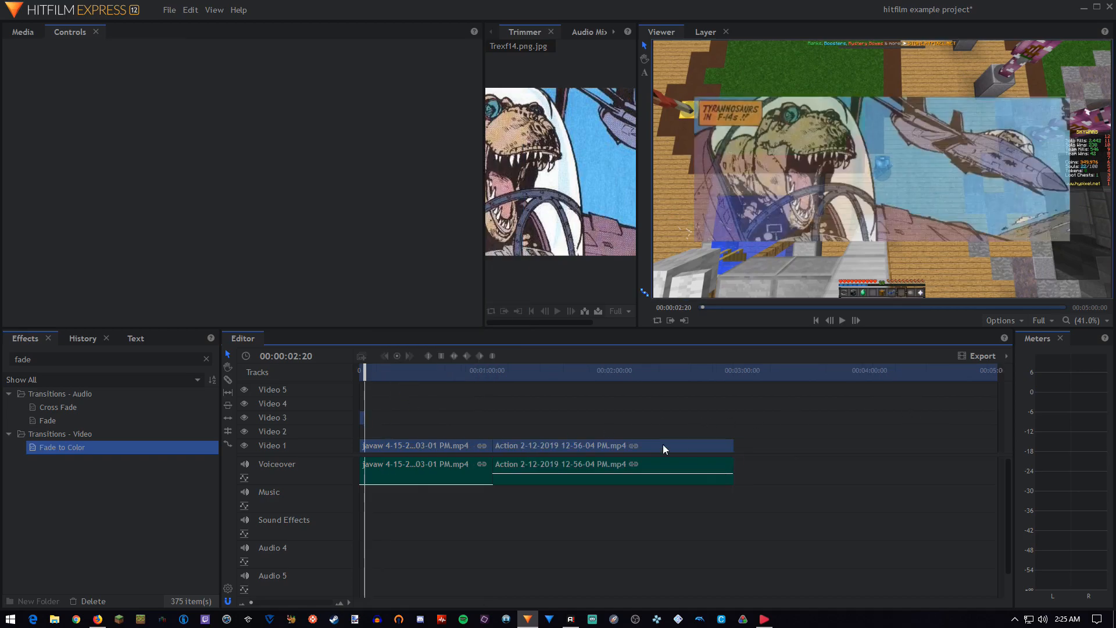
{"action": "left_click", "coordinate": [489, 375]}
{"action": "scroll", "coordinate": [617, 443], "scroll_direction": "up", "scroll_amount": 3}
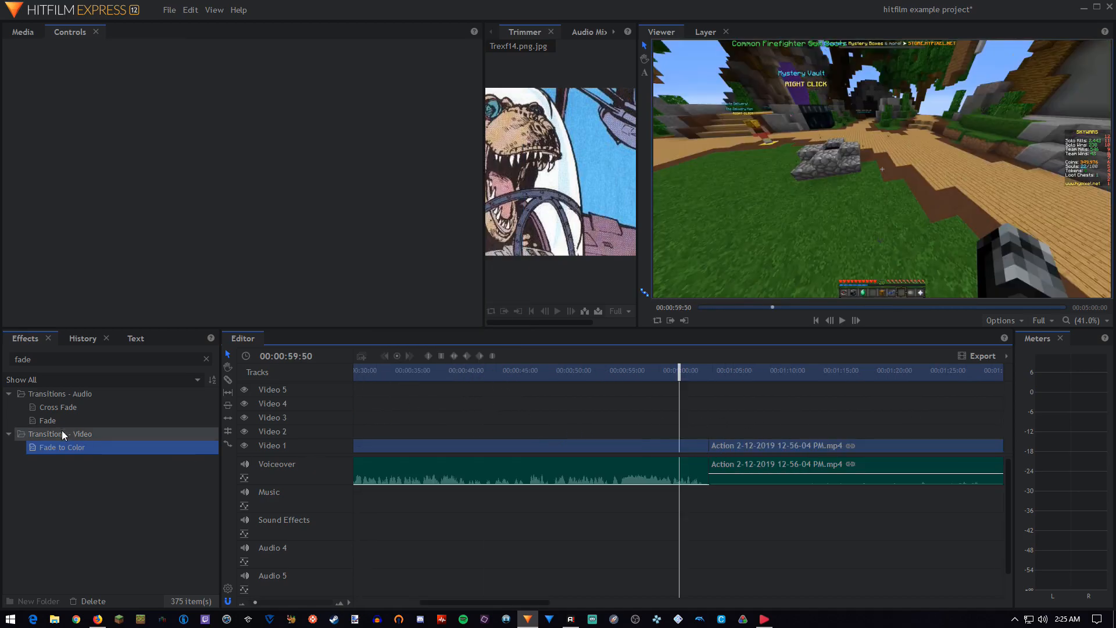
{"action": "left_click_drag", "start_coordinate": [60, 443], "coordinate": [702, 449]}
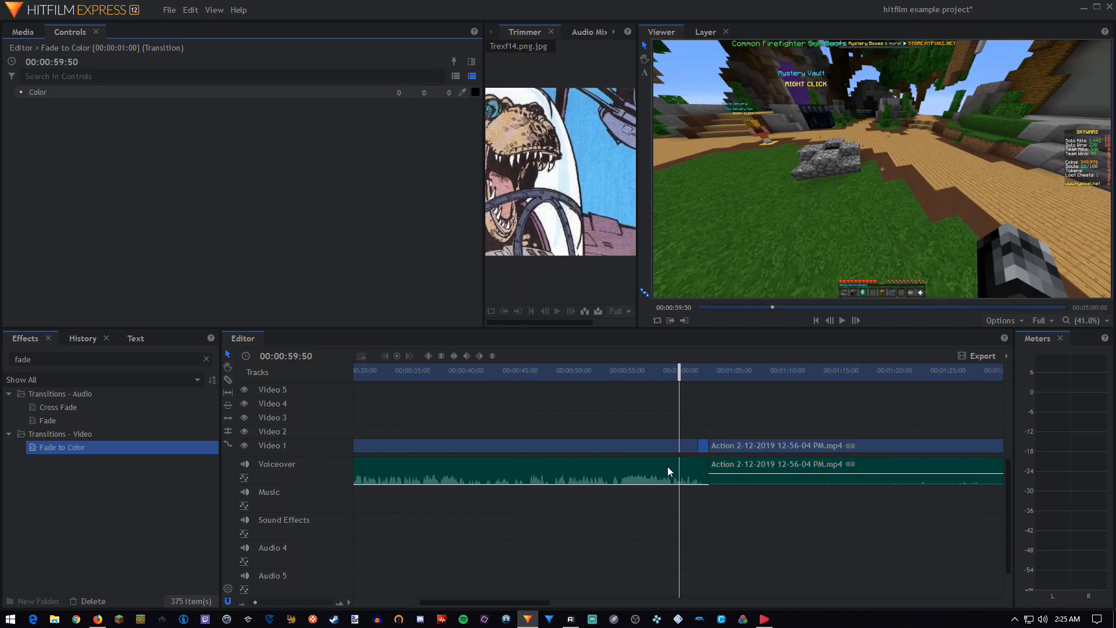
{"action": "mouse_move", "coordinate": [679, 375]}
{"action": "left_mouse_down"}
{"action": "mouse_move", "coordinate": [709, 381]}
{"action": "mouse_move", "coordinate": [698, 381]}
{"action": "left_mouse_up"}
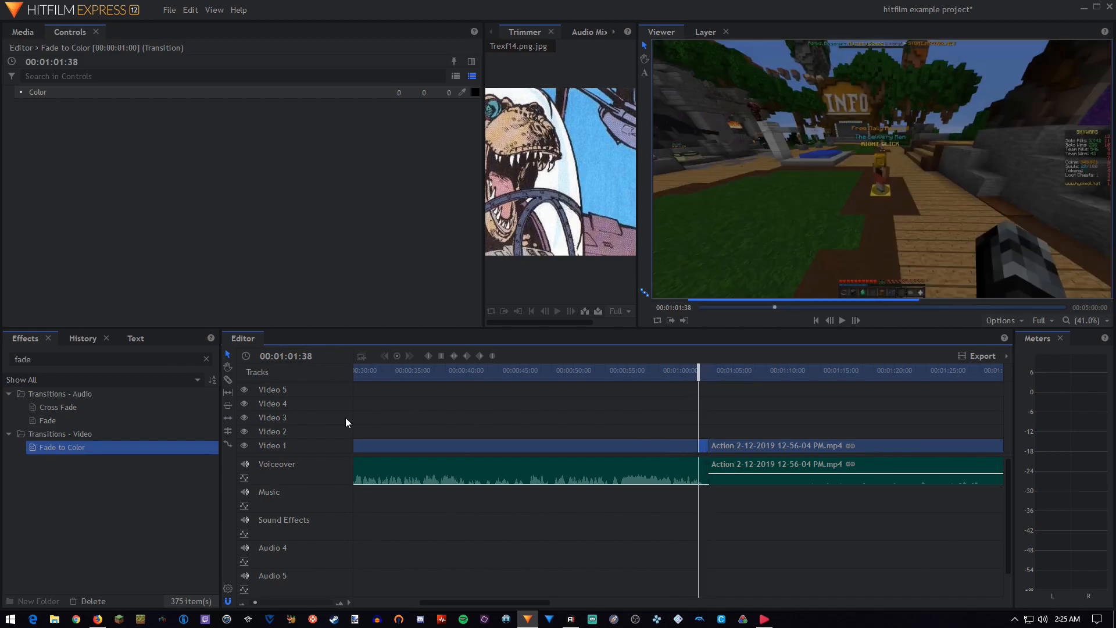
Add Fade to Color to the start of the Action 2-12-2019 clip on Video 1 and play across the cut
{"action": "left_click_drag", "start_coordinate": [40, 448], "coordinate": [714, 445]}
{"action": "left_click_drag", "start_coordinate": [693, 372], "coordinate": [681, 373]}
{"action": "left_click", "coordinate": [841, 321]}
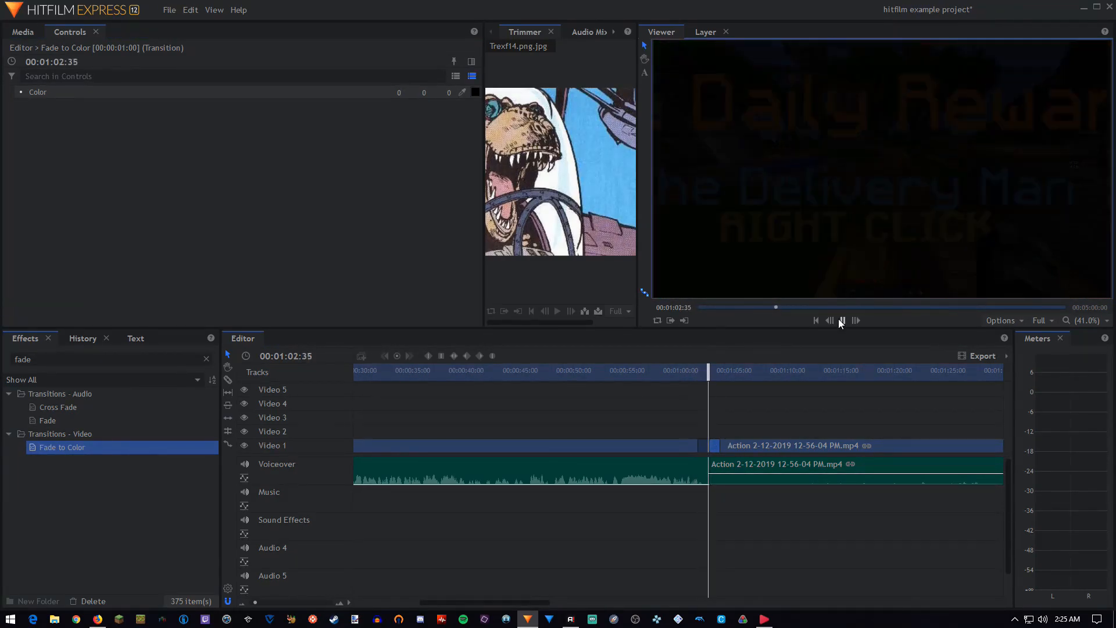
{"action": "left_click", "coordinate": [840, 321]}
Undo both Fade to Color transitions at the cut between the two Video 1 clips
{"action": "key", "text": "ctrl+z"}
{"action": "key", "text": "ctrl+z"}
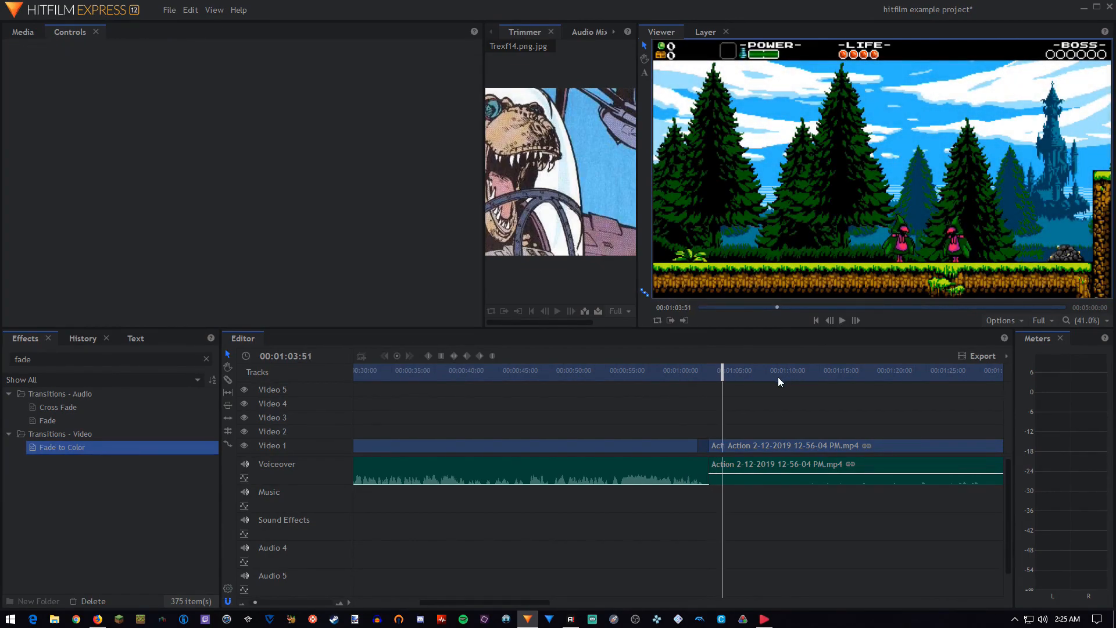
Move the Action 2-12-2019 clip against the end of the first gameplay clip to close the gap between them
{"action": "left_click_drag", "start_coordinate": [37, 447], "coordinate": [715, 445]}
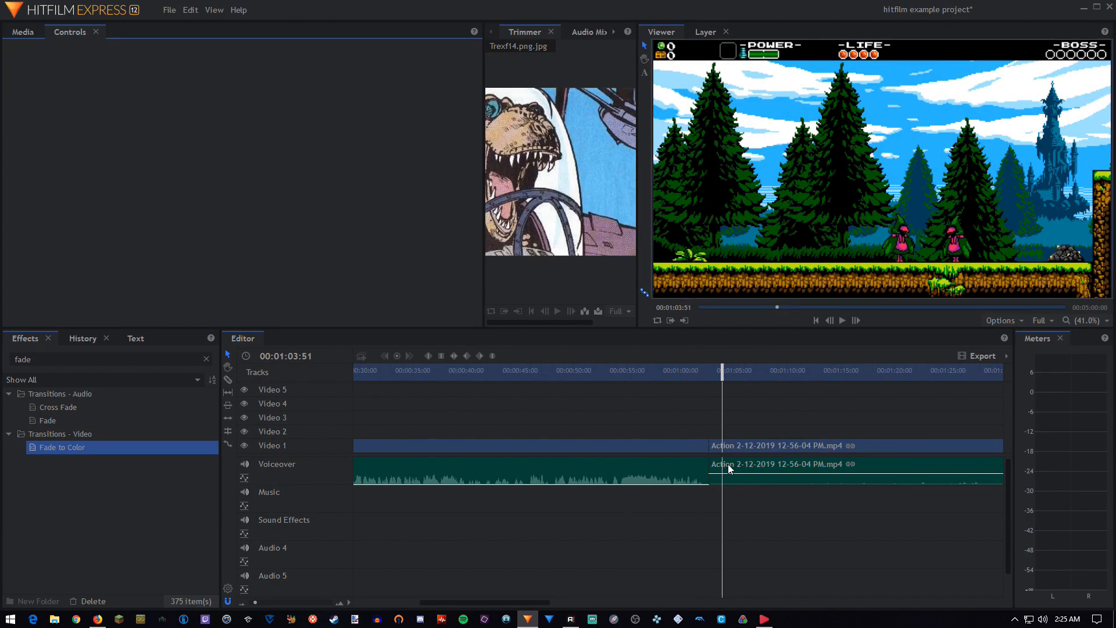
{"action": "left_click", "coordinate": [703, 378]}
{"action": "scroll", "coordinate": [742, 456], "scroll_direction": "up", "scroll_amount": 6}
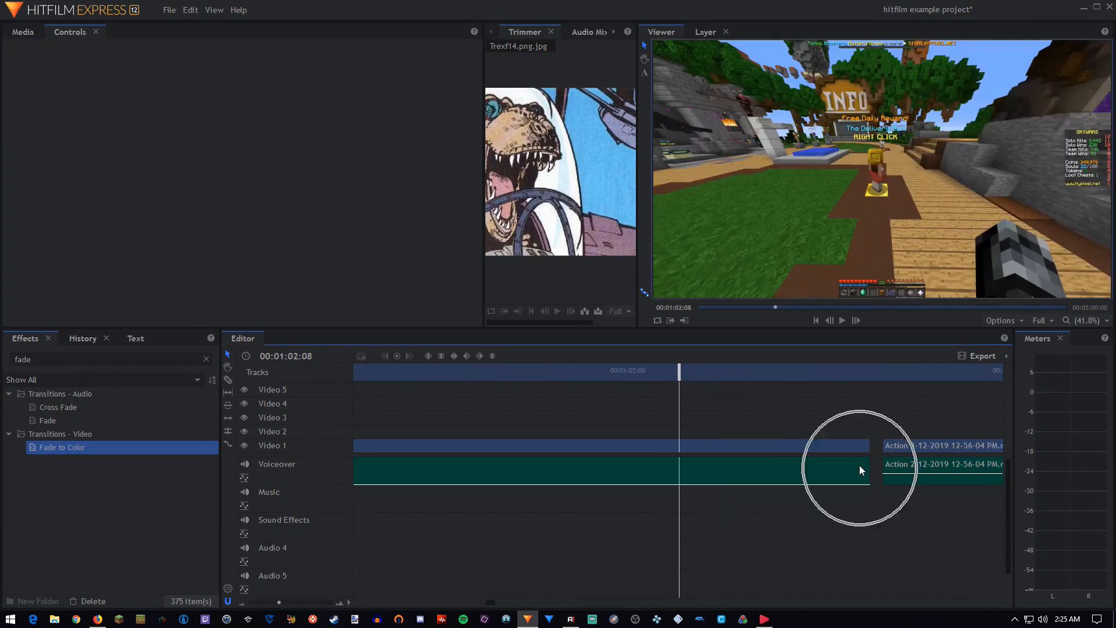
{"action": "left_click_drag", "start_coordinate": [895, 445], "coordinate": [882, 449]}
{"action": "scroll", "coordinate": [821, 496], "scroll_direction": "down", "scroll_amount": 5}
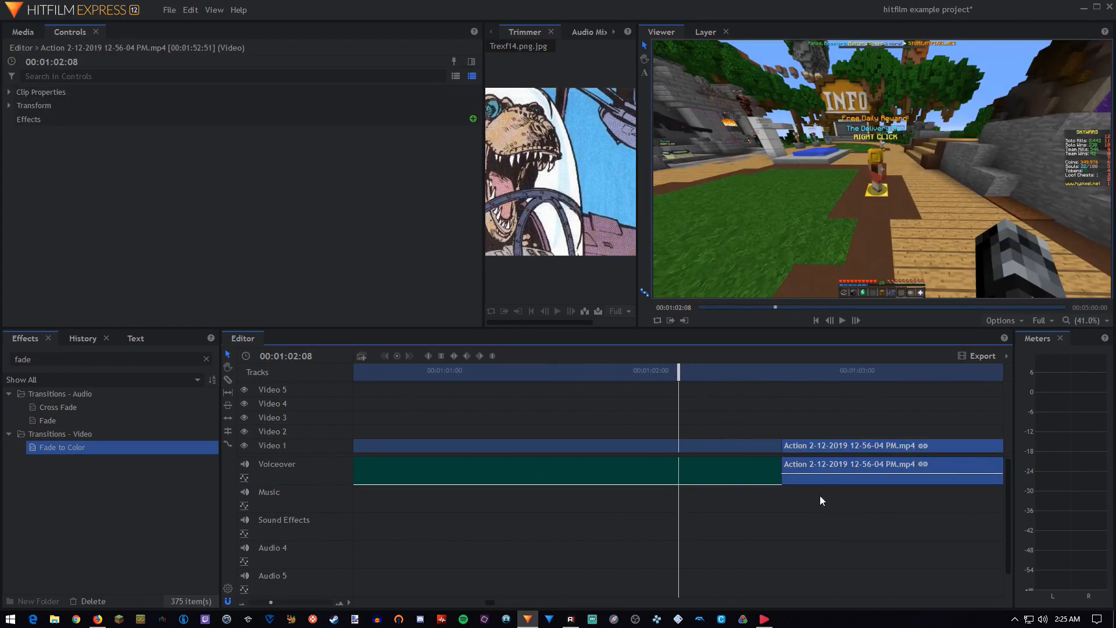
Apply a single Fade to Color transition across the cut between the two Video 1 clips and play it back
{"action": "scroll", "coordinate": [797, 481], "scroll_direction": "down", "scroll_amount": 3}
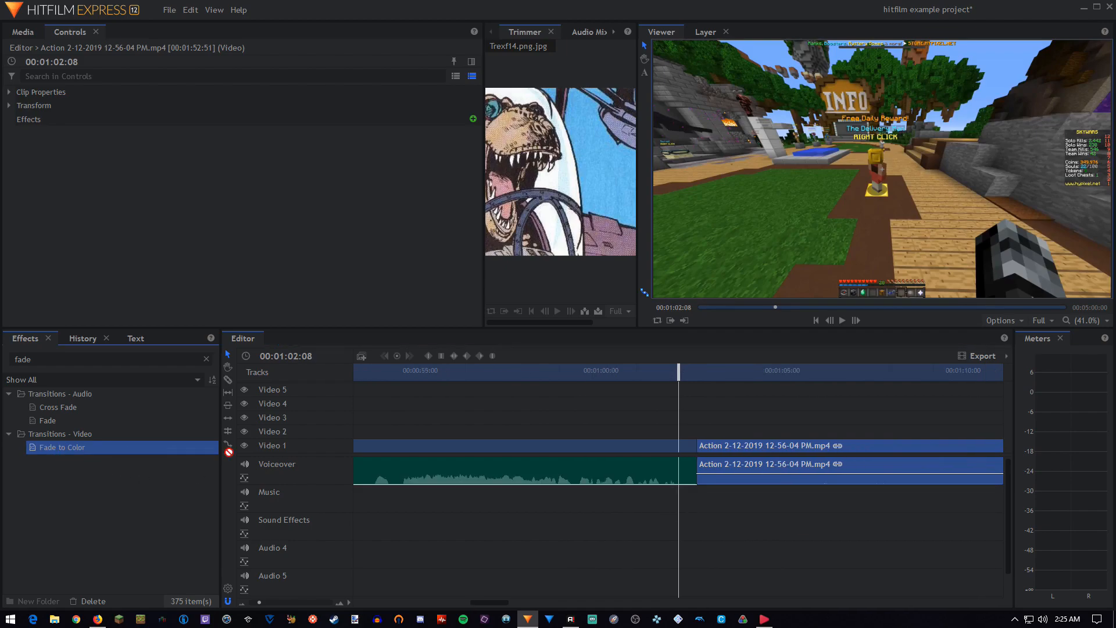
{"action": "left_click_drag", "start_coordinate": [709, 456], "coordinate": [709, 454]}
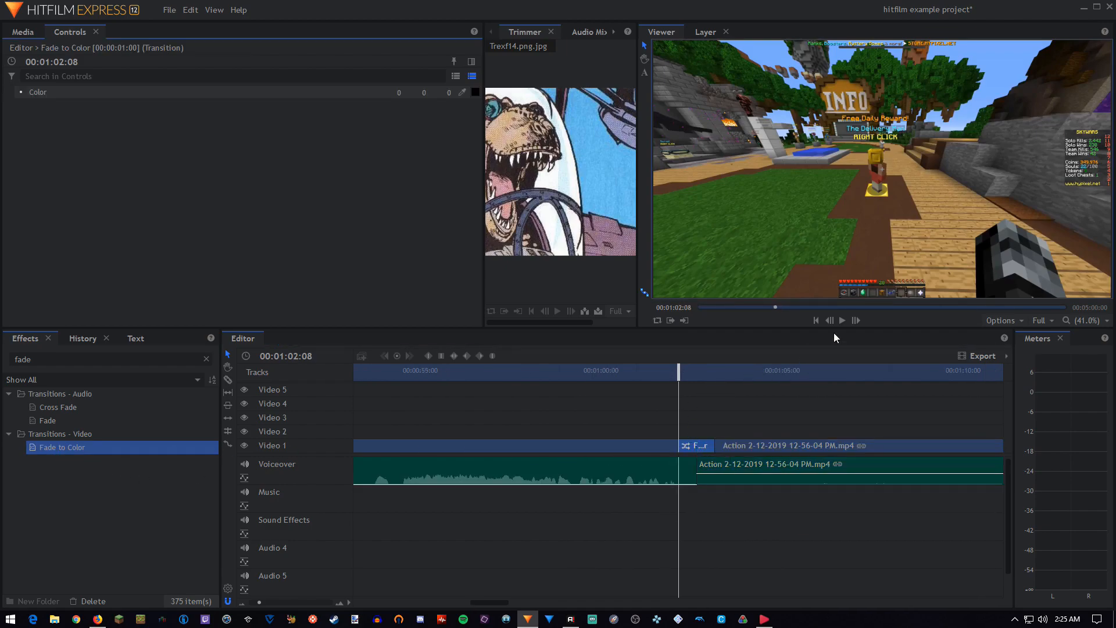
{"action": "left_click", "coordinate": [843, 321]}
{"action": "key", "text": "space"}
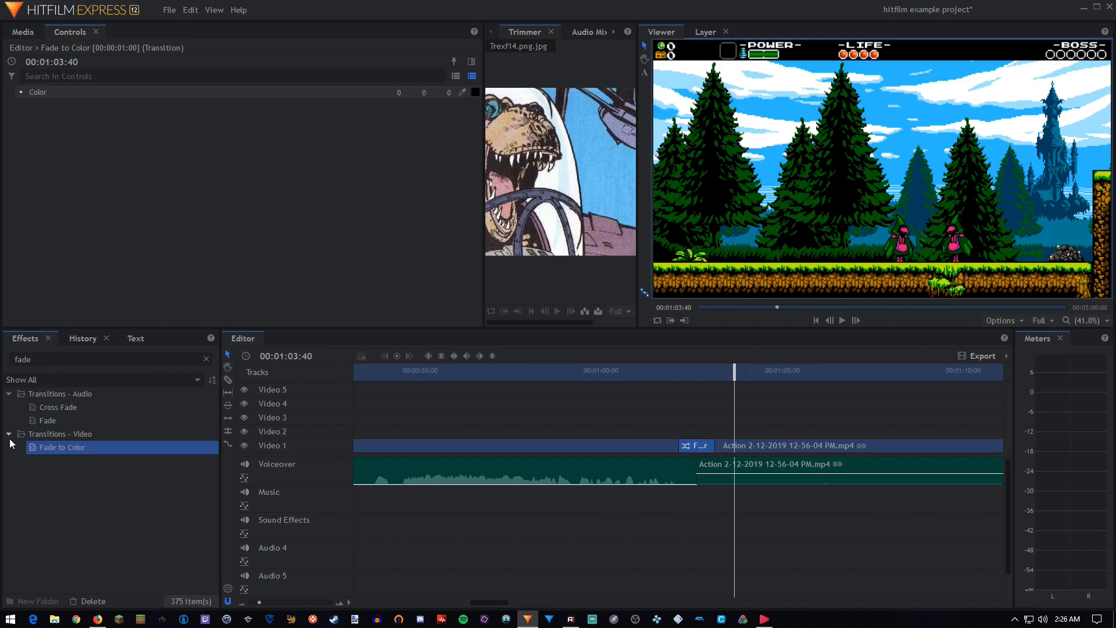
Clear the effects search and browse the available effects in the Transitions - Video category
{"action": "left_click", "coordinate": [110, 358]}
{"action": "key", "text": "ctrl+a"}
{"action": "key", "text": "BackSpace"}
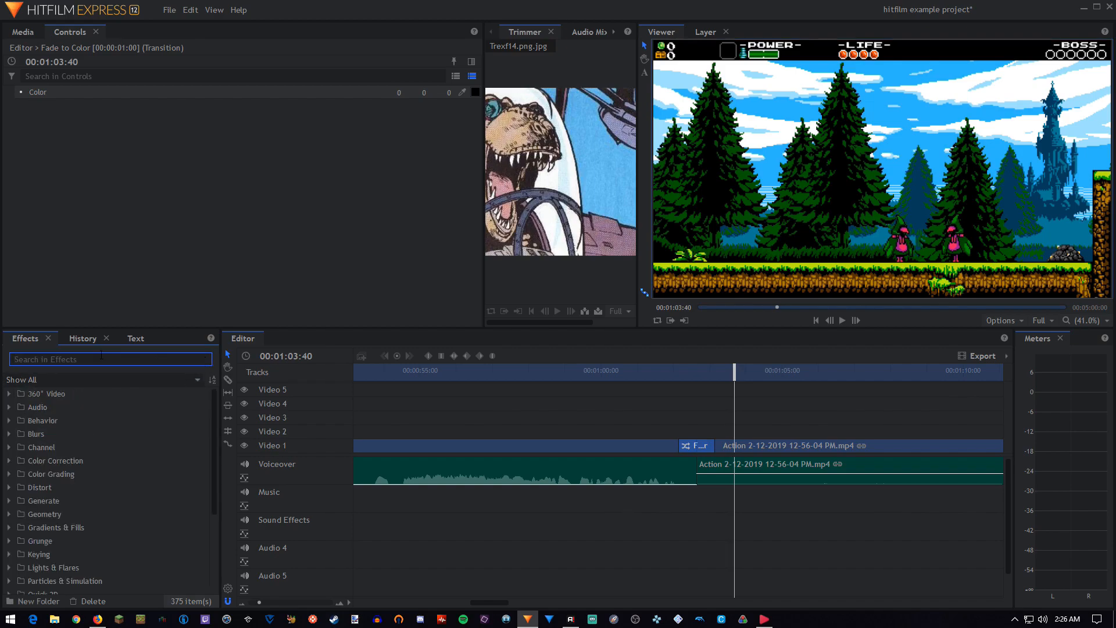
{"action": "scroll", "coordinate": [64, 469], "scroll_direction": "down", "scroll_amount": 3}
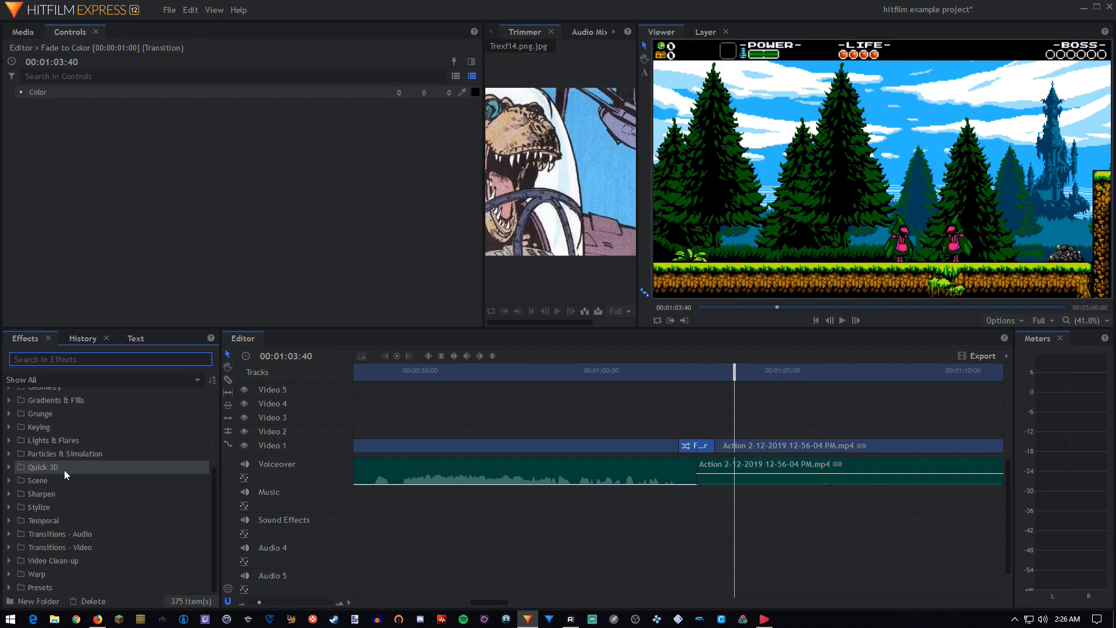
{"action": "left_click", "coordinate": [8, 547]}
{"action": "scroll", "coordinate": [14, 542], "scroll_direction": "down", "scroll_amount": 2}
{"action": "left_click", "coordinate": [10, 470]}
{"action": "scroll", "coordinate": [23, 483], "scroll_direction": "up", "scroll_amount": 3}
{"action": "left_click", "coordinate": [56, 361]}
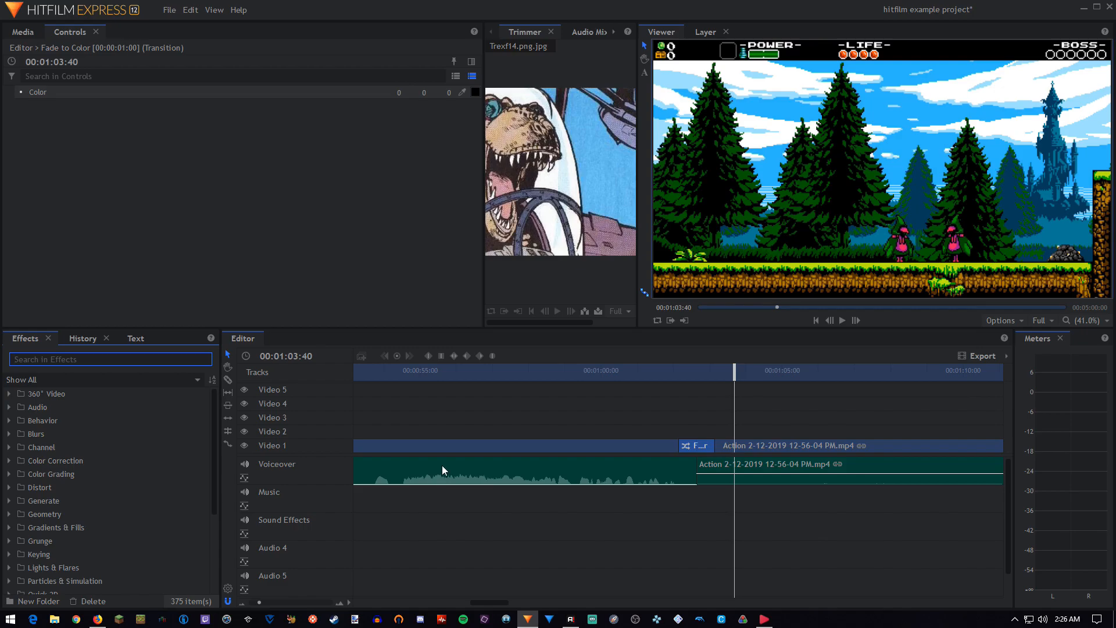
Search the effects library for "drop" and apply Drop Shadow to the Trexf14.png.jpg clip on Video 3
{"action": "scroll", "coordinate": [440, 465], "scroll_direction": "down", "scroll_amount": 5}
{"action": "left_click_drag", "start_coordinate": [403, 372], "coordinate": [360, 373]}
{"action": "scroll", "coordinate": [432, 436], "scroll_direction": "up", "scroll_amount": 5}
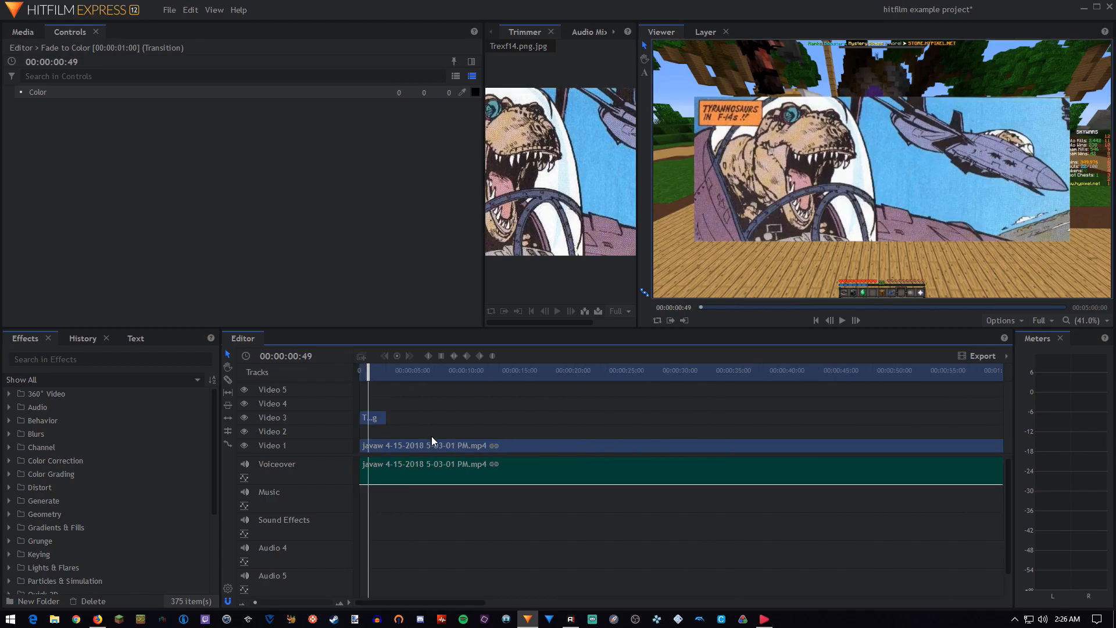
{"action": "scroll", "coordinate": [432, 436], "scroll_direction": "up", "scroll_amount": 3}
{"action": "left_click", "coordinate": [92, 360]}
{"action": "type", "text": "drop"}
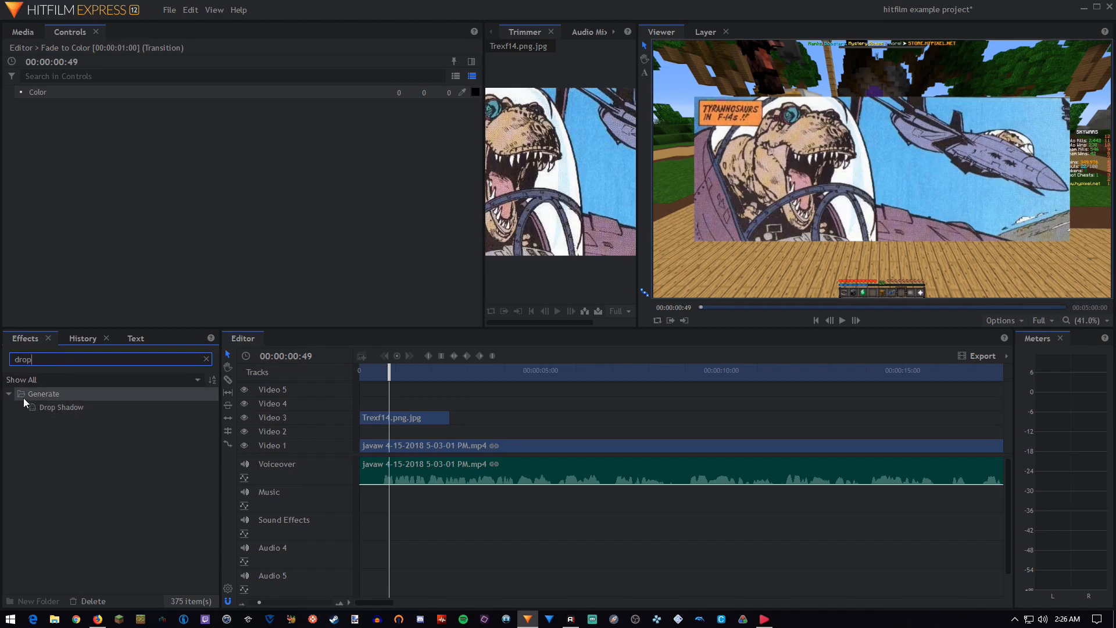
{"action": "left_click_drag", "start_coordinate": [37, 409], "coordinate": [403, 416]}
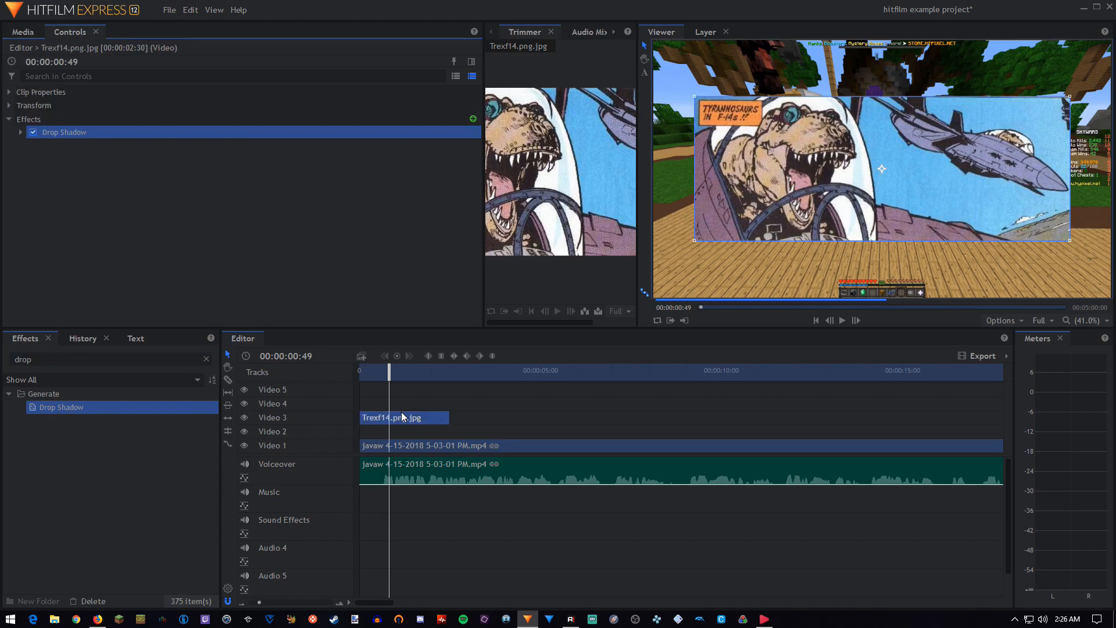
Expand the Drop Shadow settings, try the Deep Lower Left preset, and switch to Deep Lower Right
{"action": "left_click", "coordinate": [433, 401]}
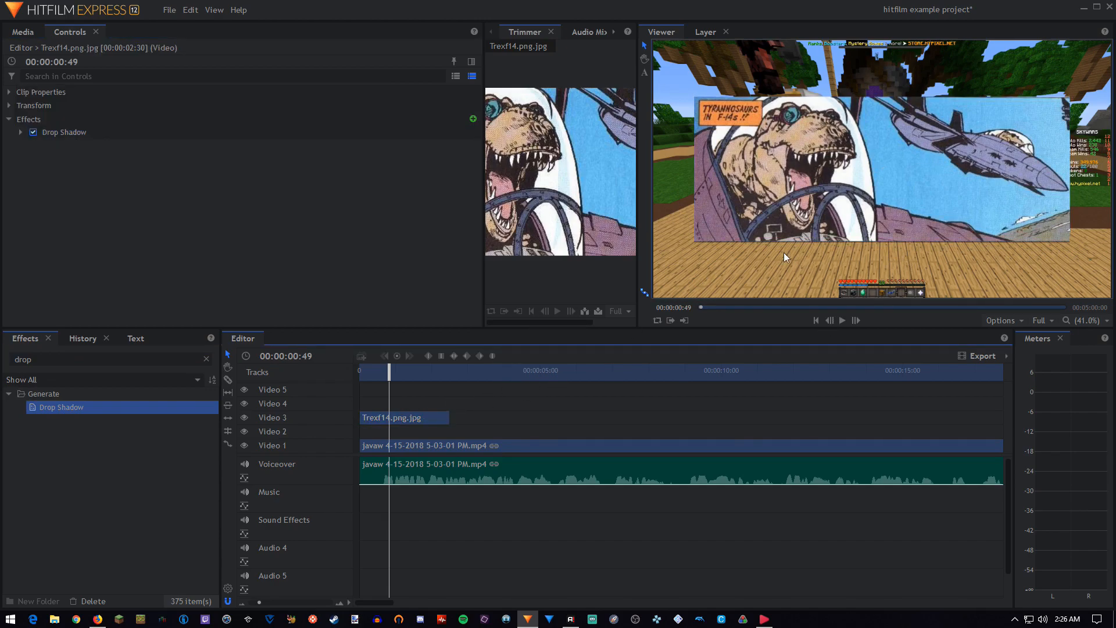
{"action": "left_click", "coordinate": [21, 133]}
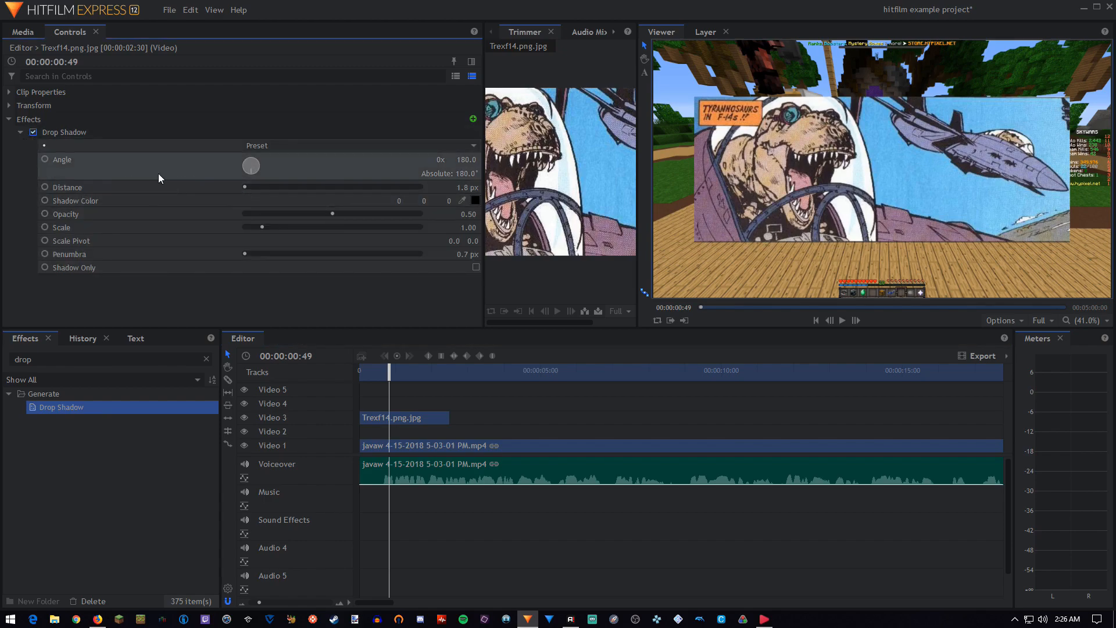
{"action": "left_click", "coordinate": [343, 146]}
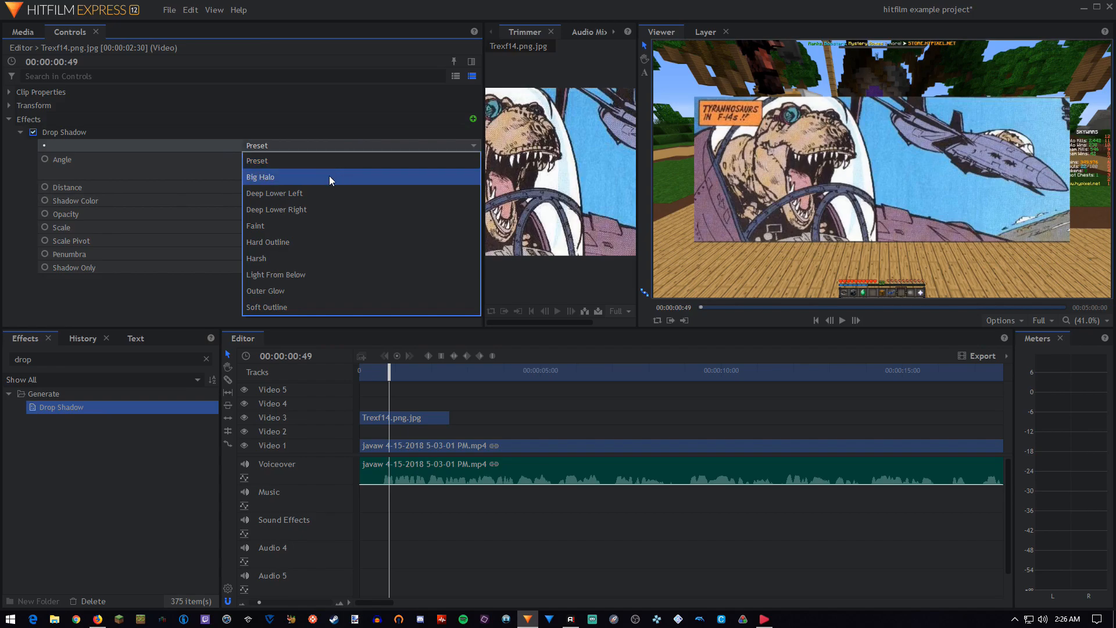
{"action": "left_click", "coordinate": [325, 193]}
{"action": "left_click", "coordinate": [322, 146]}
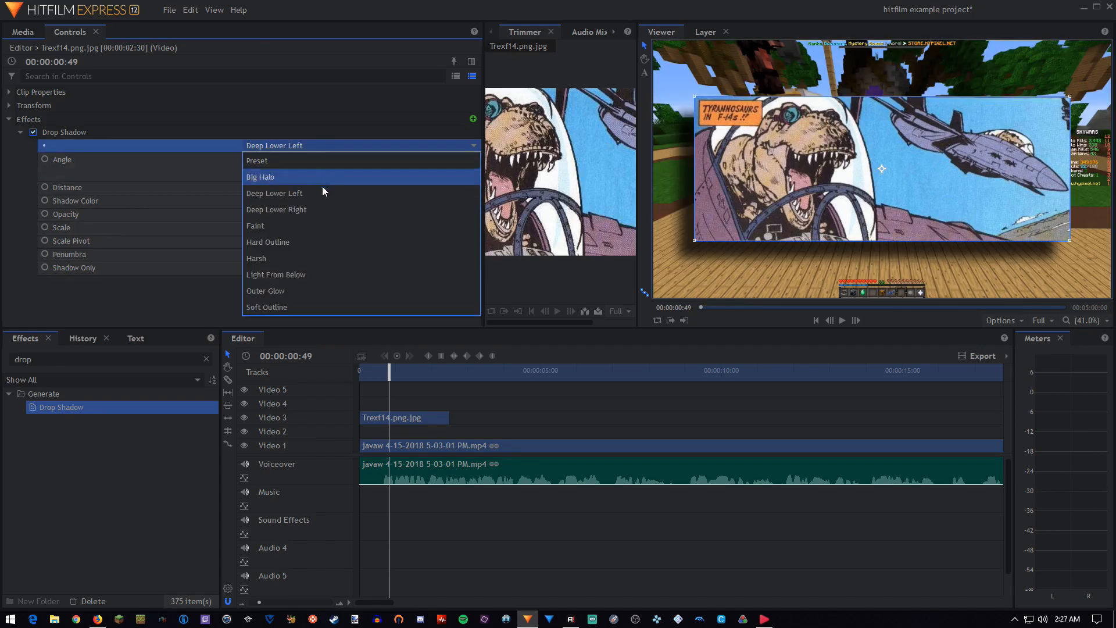
{"action": "left_click", "coordinate": [311, 209]}
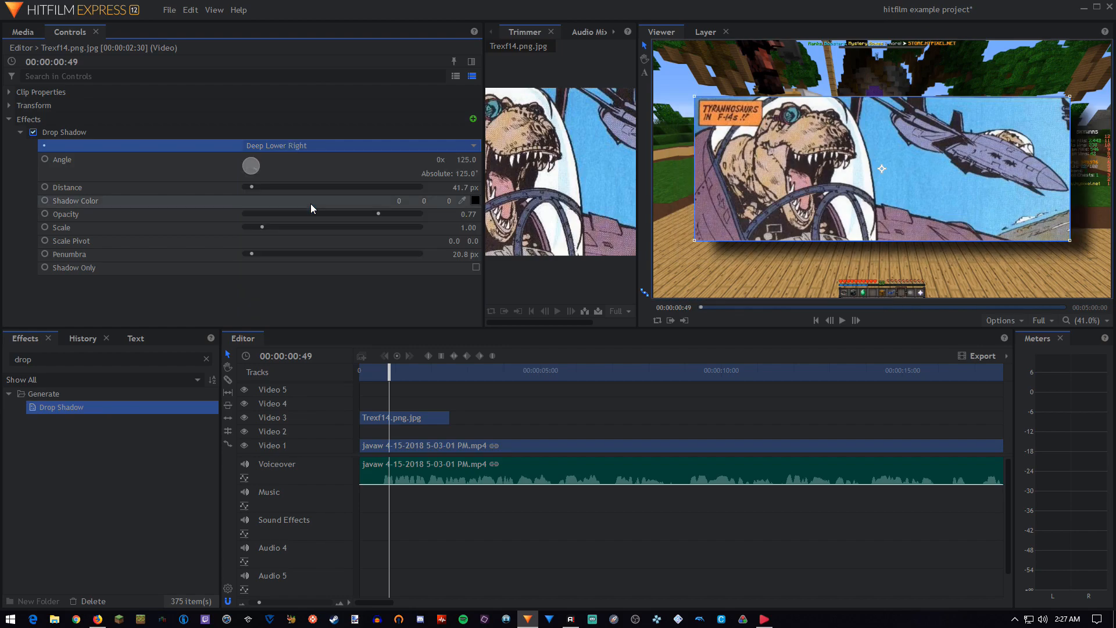
Set the drop shadow's Distance to 61.4 px and its Opacity to 0.82
{"action": "left_click", "coordinate": [312, 154]}
{"action": "left_click", "coordinate": [312, 156]}
{"action": "mouse_move", "coordinate": [260, 186]}
{"action": "left_mouse_down"}
{"action": "mouse_move", "coordinate": [270, 188]}
{"action": "mouse_move", "coordinate": [251, 188]}
{"action": "left_mouse_up"}
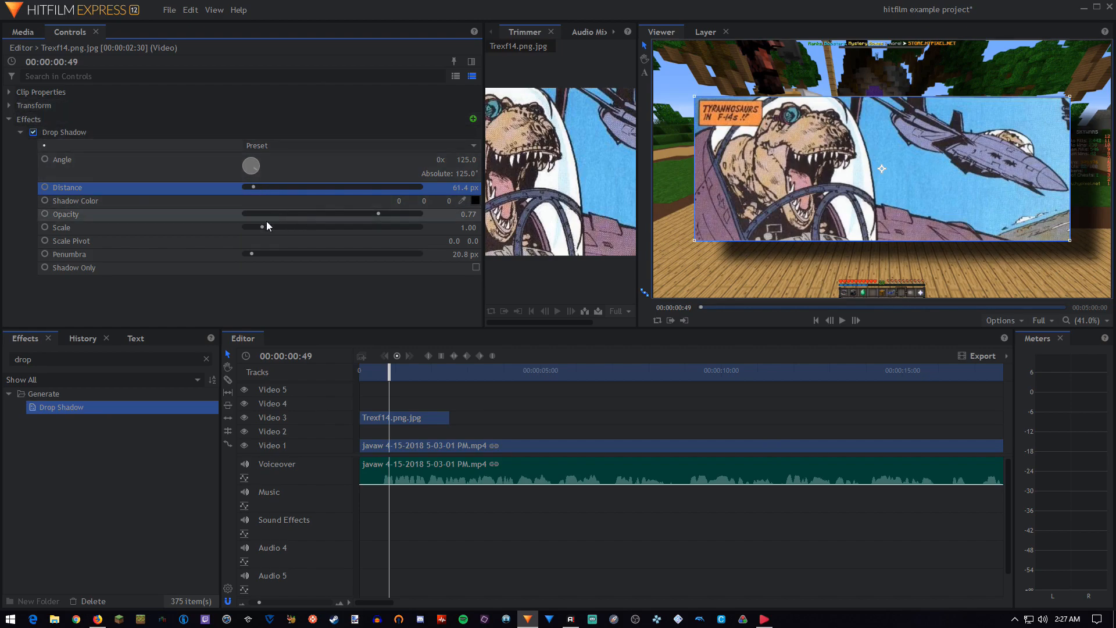
{"action": "mouse_move", "coordinate": [383, 214]}
{"action": "left_mouse_down"}
{"action": "mouse_move", "coordinate": [330, 208]}
{"action": "mouse_move", "coordinate": [404, 212]}
{"action": "mouse_move", "coordinate": [387, 214]}
{"action": "left_mouse_up"}
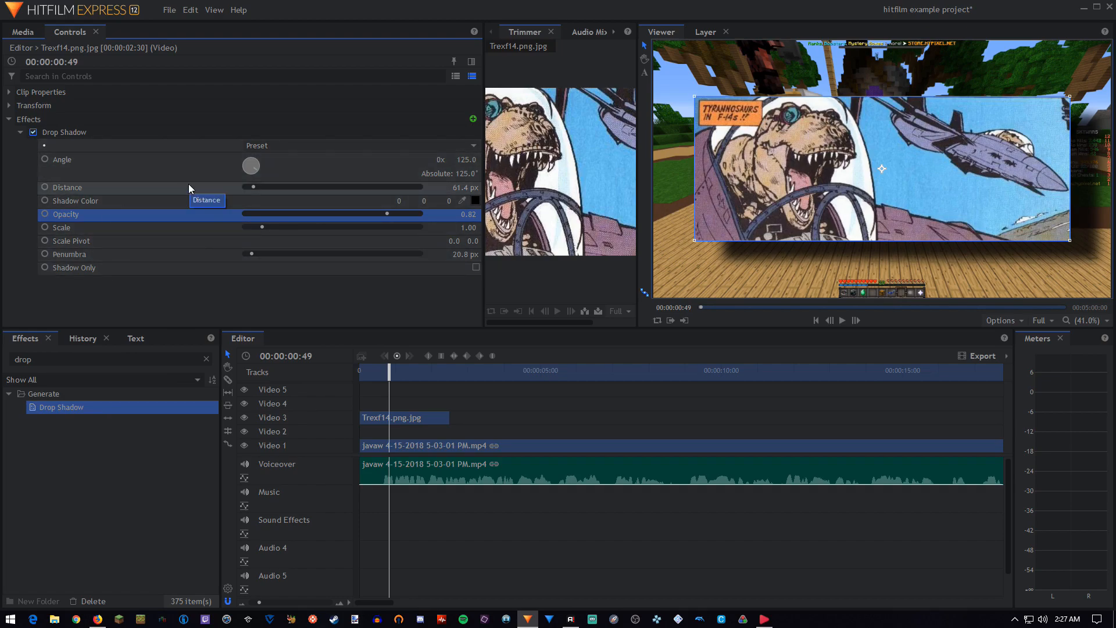
Save the Drop Shadow effect's settings as a preset named "Awesome Drop Shadow" in the Presets folder
{"action": "right_click", "coordinate": [126, 133]}
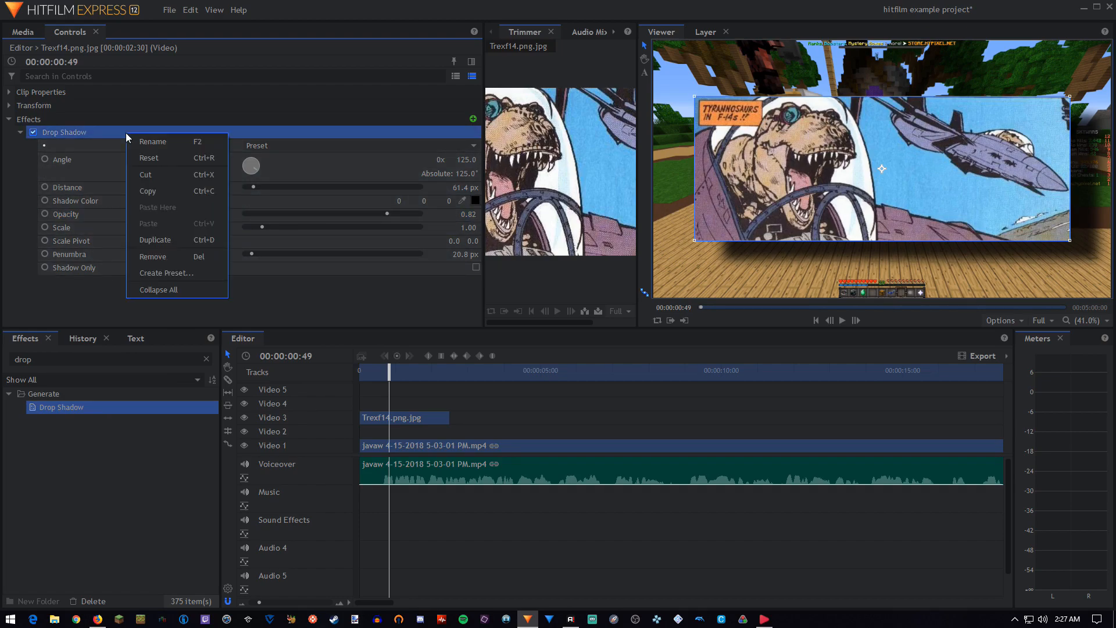
{"action": "left_click", "coordinate": [155, 269]}
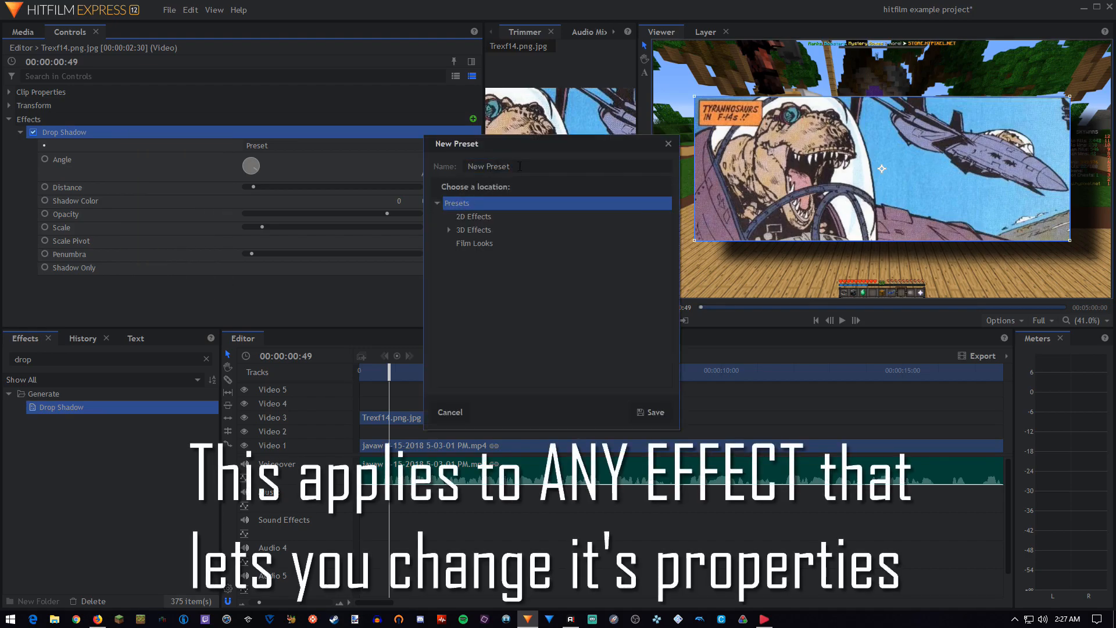
{"action": "left_click", "coordinate": [527, 168]}
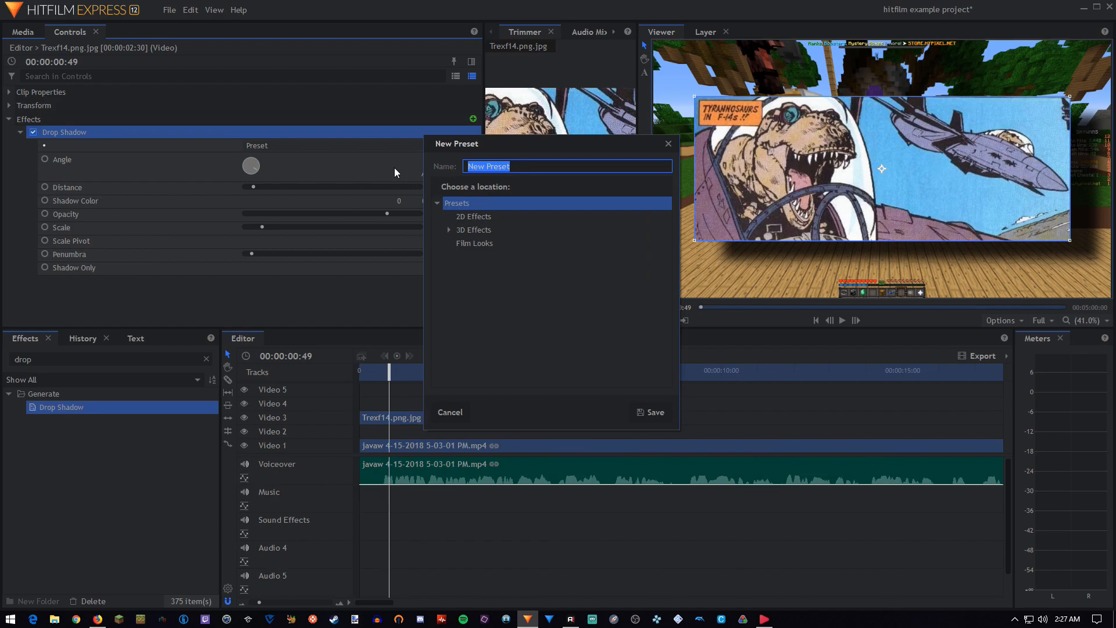
{"action": "type", "text": "Awesome Drop Shadow"}
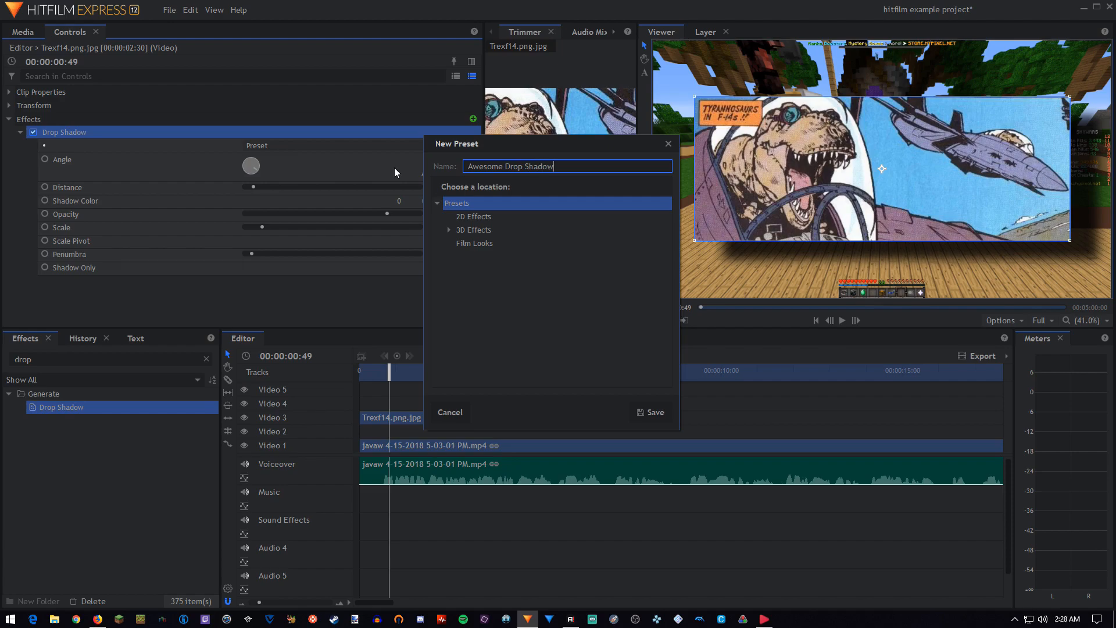
{"action": "left_click", "coordinate": [650, 412]}
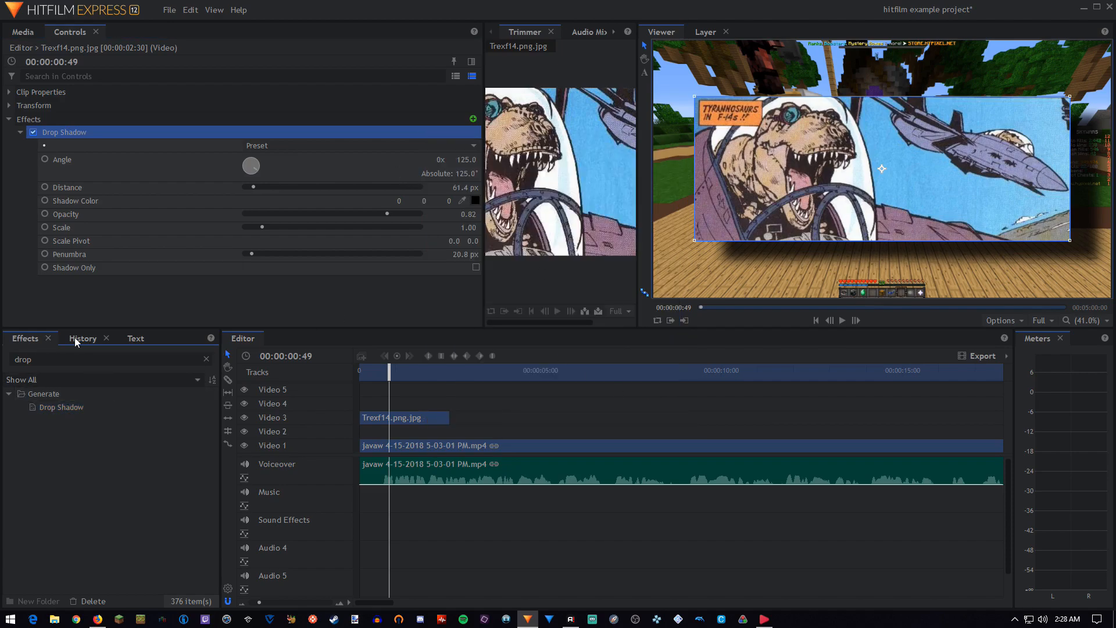
Clear the effects search and expand the Presets folder to locate the Awesome Drop Shadow preset
{"action": "left_click", "coordinate": [206, 359]}
{"action": "scroll", "coordinate": [97, 457], "scroll_direction": "down", "scroll_amount": 4}
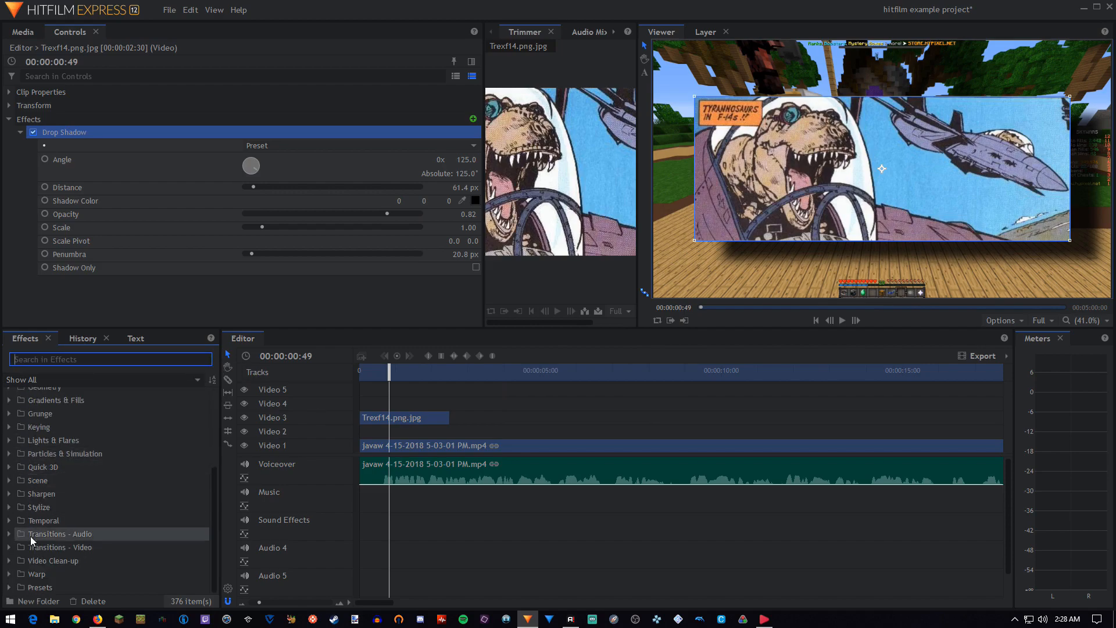
{"action": "left_click", "coordinate": [9, 587]}
{"action": "scroll", "coordinate": [64, 566], "scroll_direction": "down", "scroll_amount": 2}
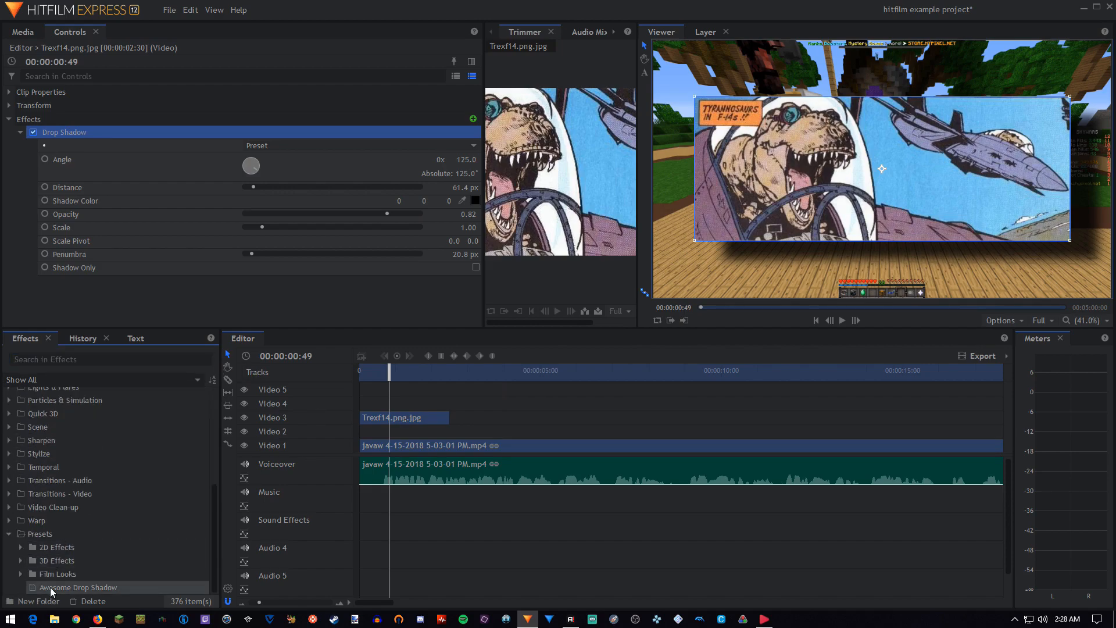
Replace the Trexf14.png.jpg clip's Drop Shadow with the Awesome Drop Shadow preset and check the applied settings
{"action": "right_click", "coordinate": [56, 133]}
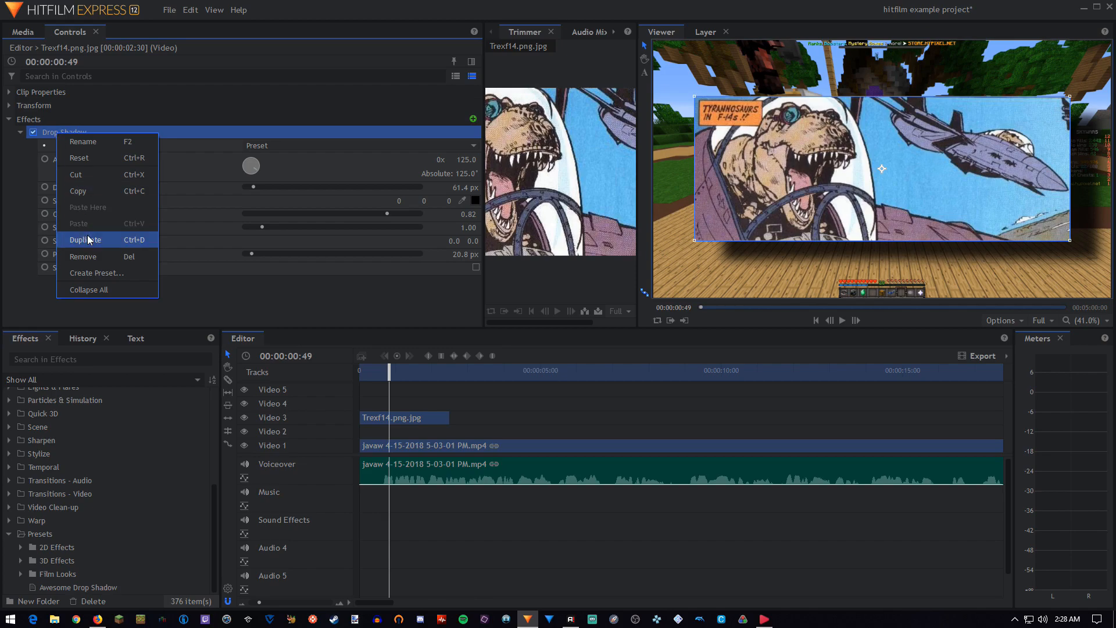
{"action": "left_click", "coordinate": [90, 257]}
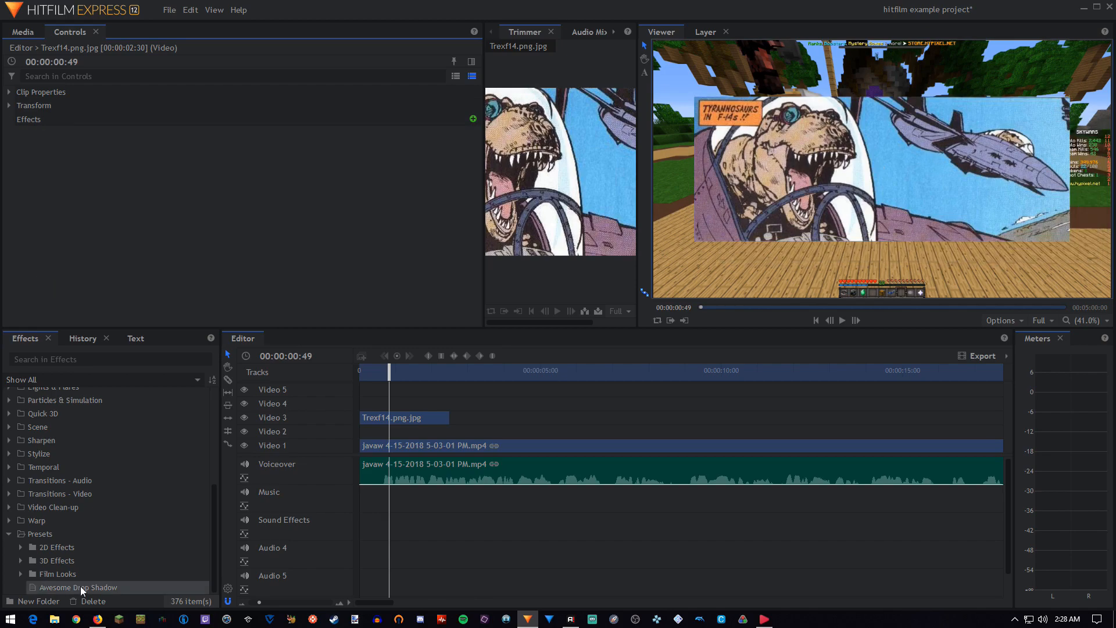
{"action": "left_click_drag", "start_coordinate": [80, 586], "coordinate": [368, 420]}
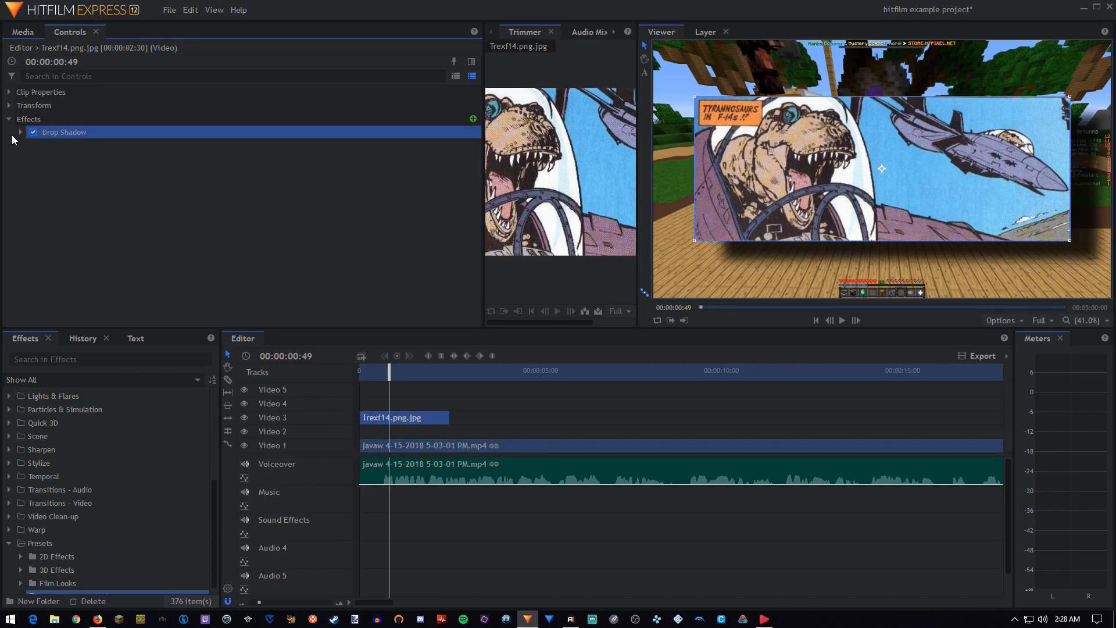
{"action": "left_click", "coordinate": [20, 132]}
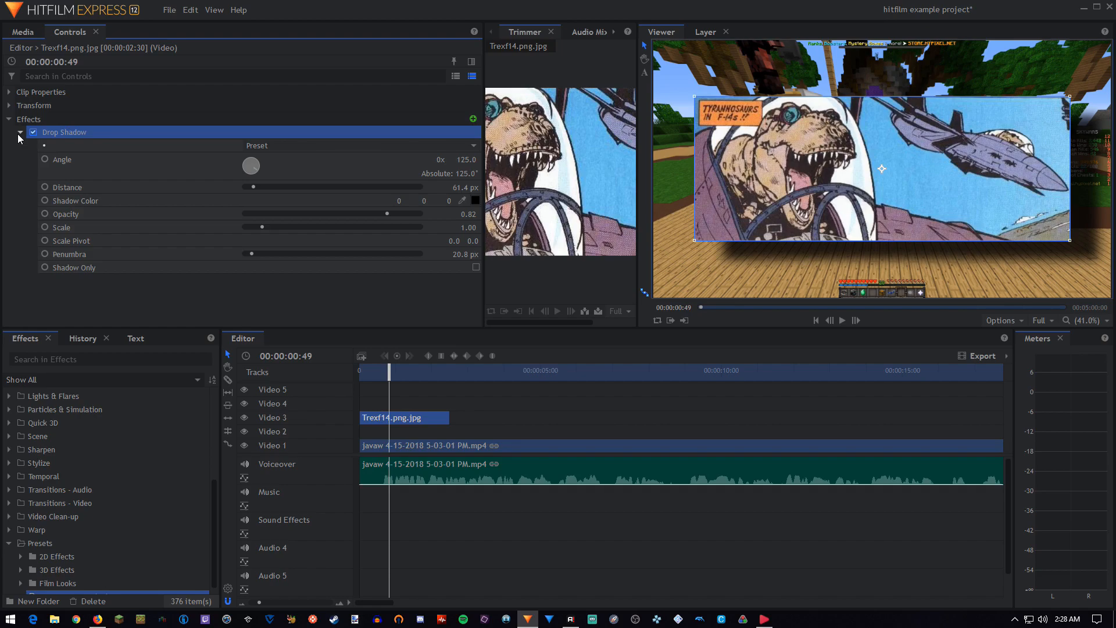
{"action": "left_click", "coordinate": [20, 133]}
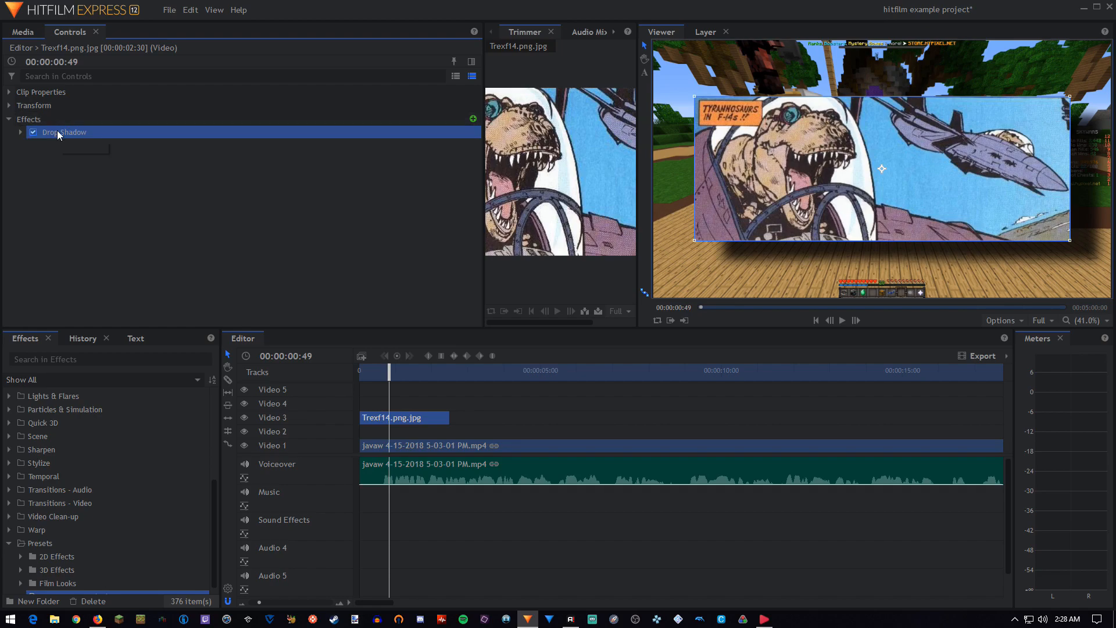
Delete the Awesome Drop Shadow preset from the Presets folder of the effects library
{"action": "scroll", "coordinate": [84, 569], "scroll_direction": "down", "scroll_amount": 1}
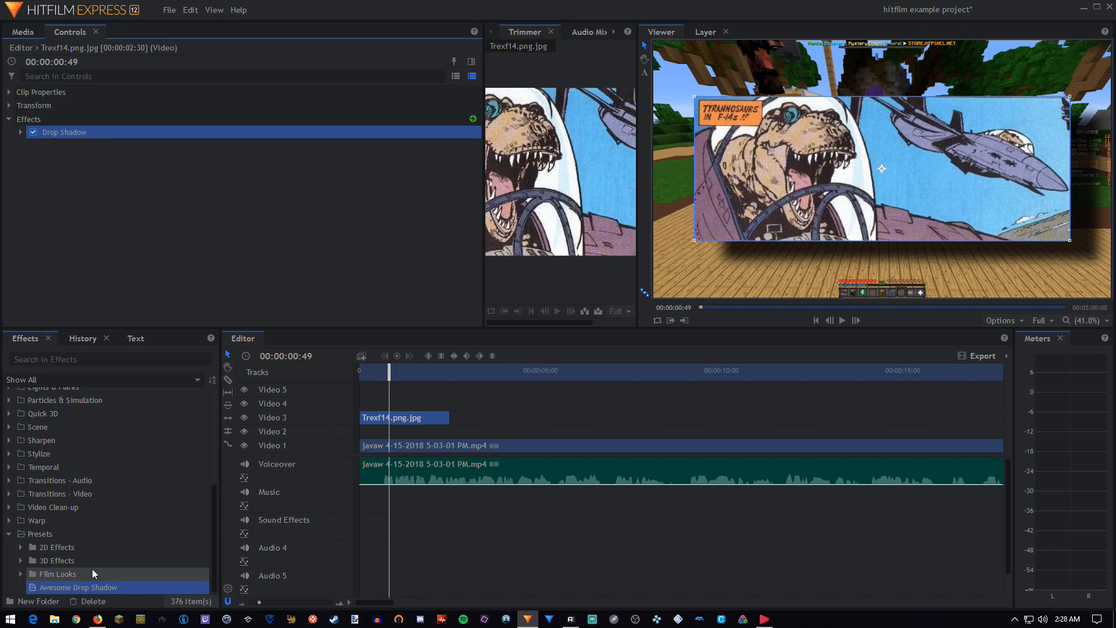
{"action": "right_click", "coordinate": [67, 585]}
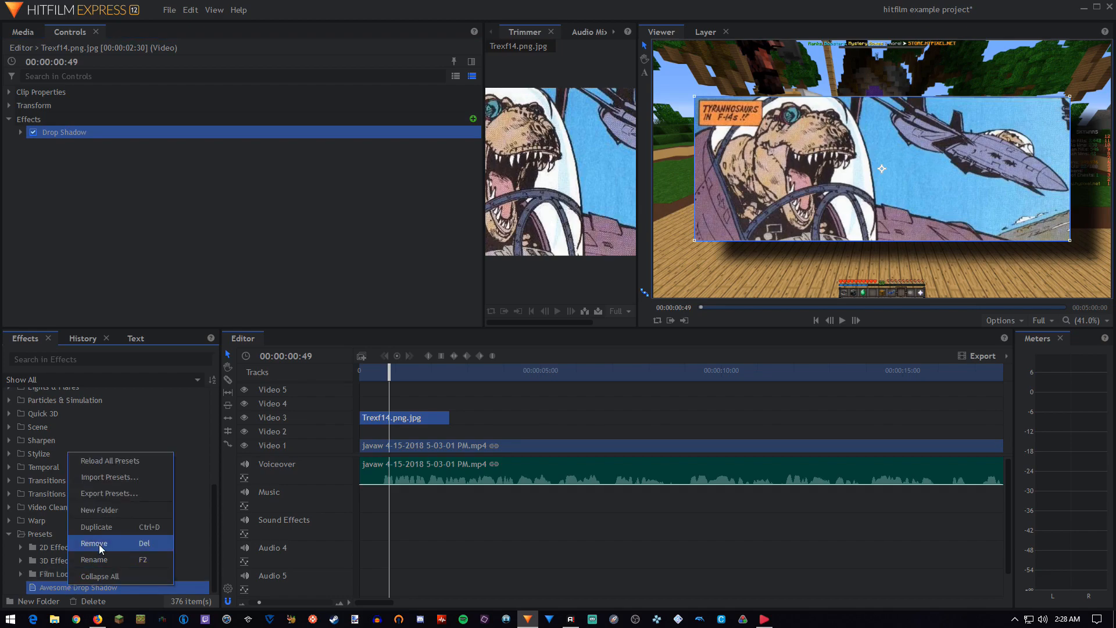
{"action": "left_click", "coordinate": [94, 543]}
{"action": "left_click", "coordinate": [655, 324]}
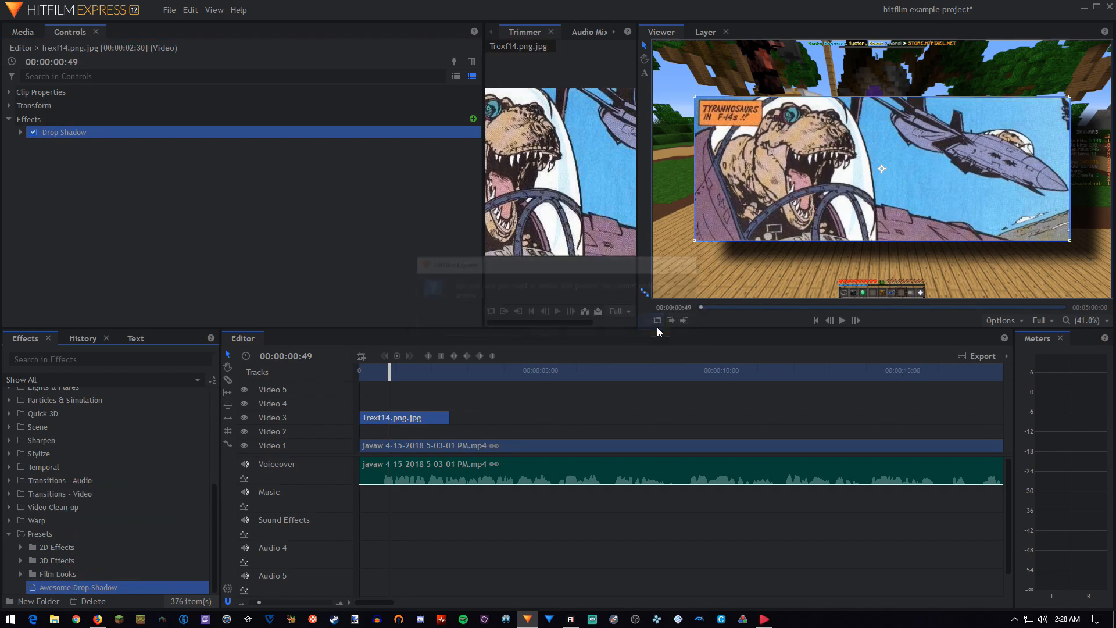
{"action": "scroll", "coordinate": [86, 492], "scroll_direction": "up", "scroll_amount": 5}
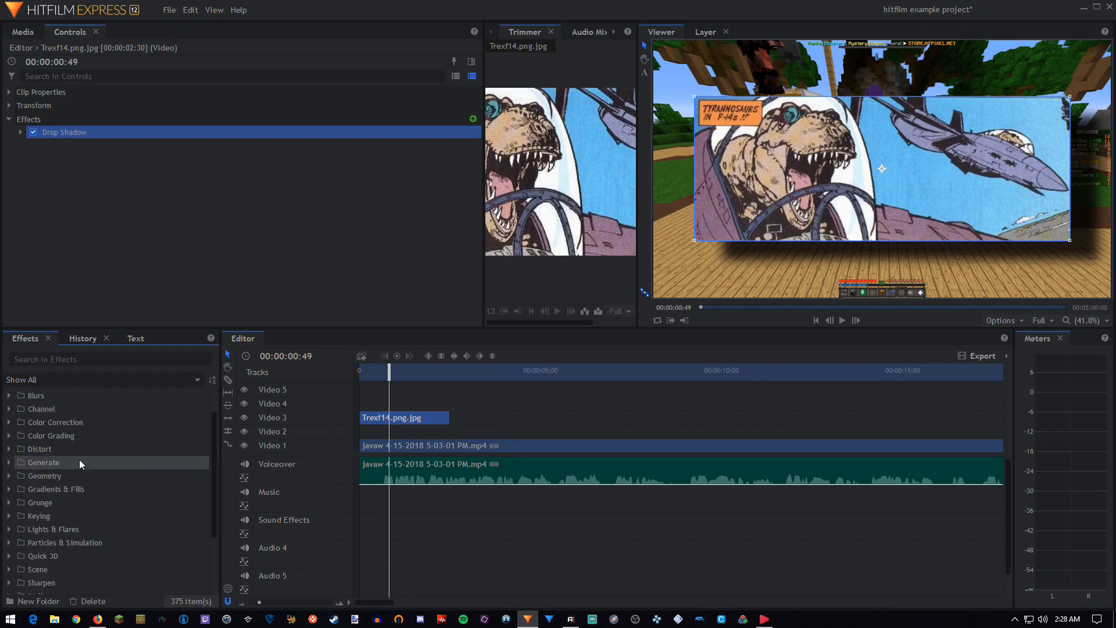
{"action": "scroll", "coordinate": [79, 465], "scroll_direction": "down", "scroll_amount": 4}
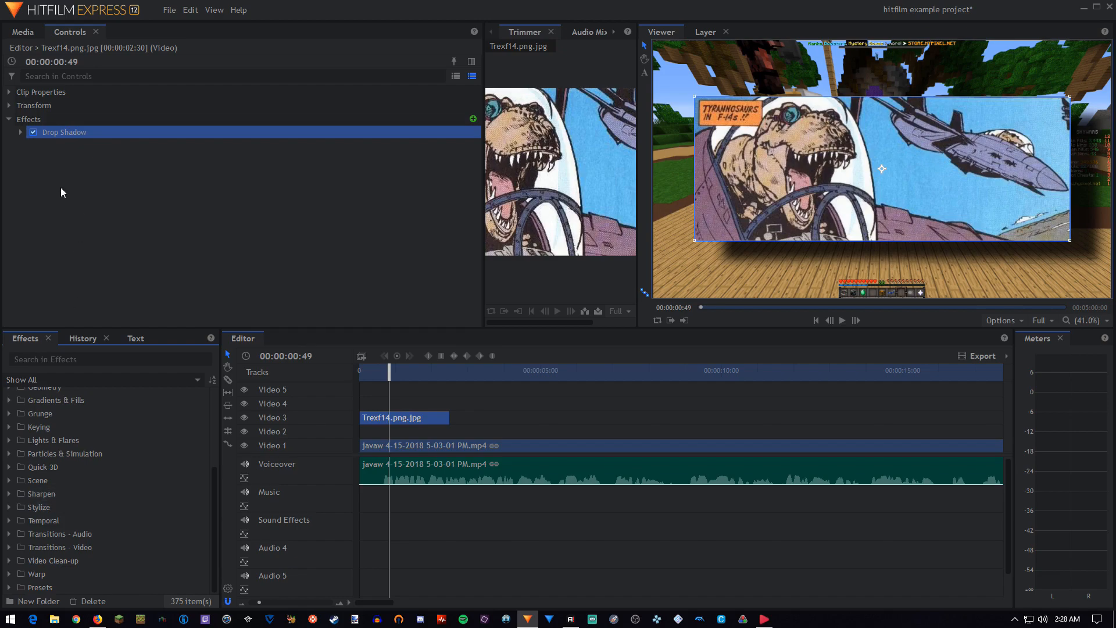
Collapse the clip's Effects group and examine the project's History from the oldest to the latest action
{"action": "left_click", "coordinate": [10, 122]}
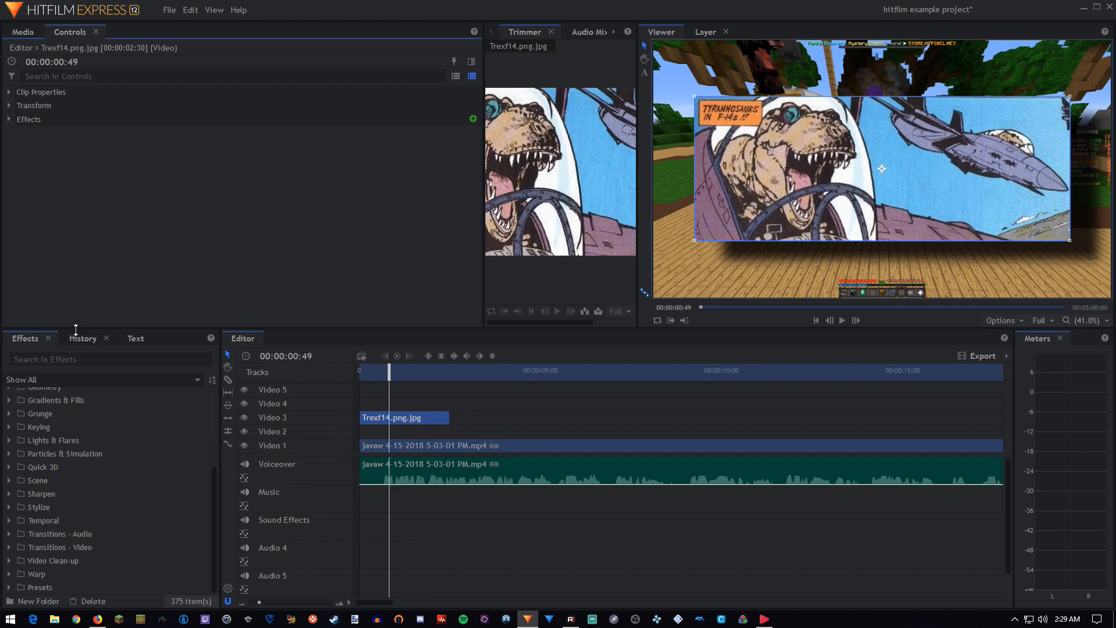
{"action": "left_click", "coordinate": [81, 337]}
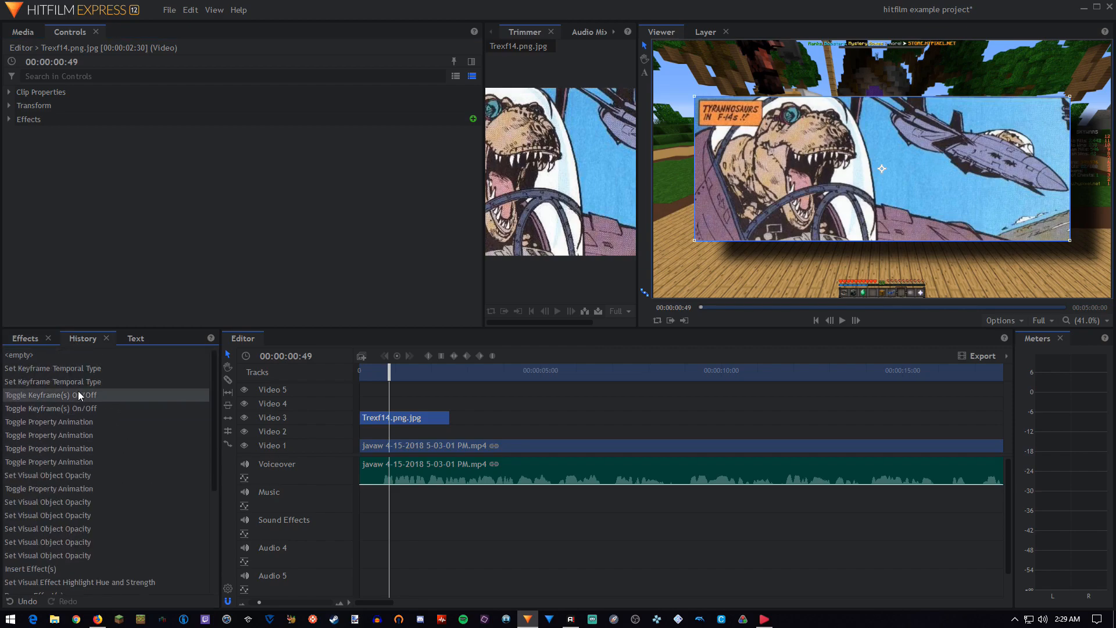
{"action": "scroll", "coordinate": [67, 407], "scroll_direction": "down", "scroll_amount": 5}
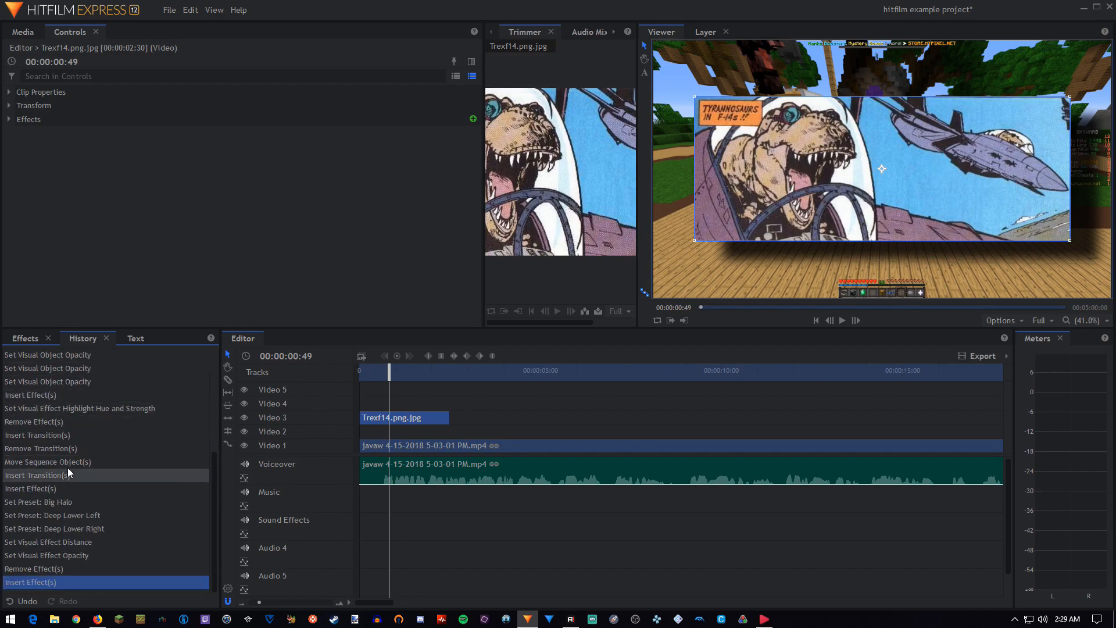
{"action": "scroll", "coordinate": [68, 472], "scroll_direction": "up", "scroll_amount": 3}
{"action": "scroll", "coordinate": [72, 474], "scroll_direction": "down", "scroll_amount": 3}
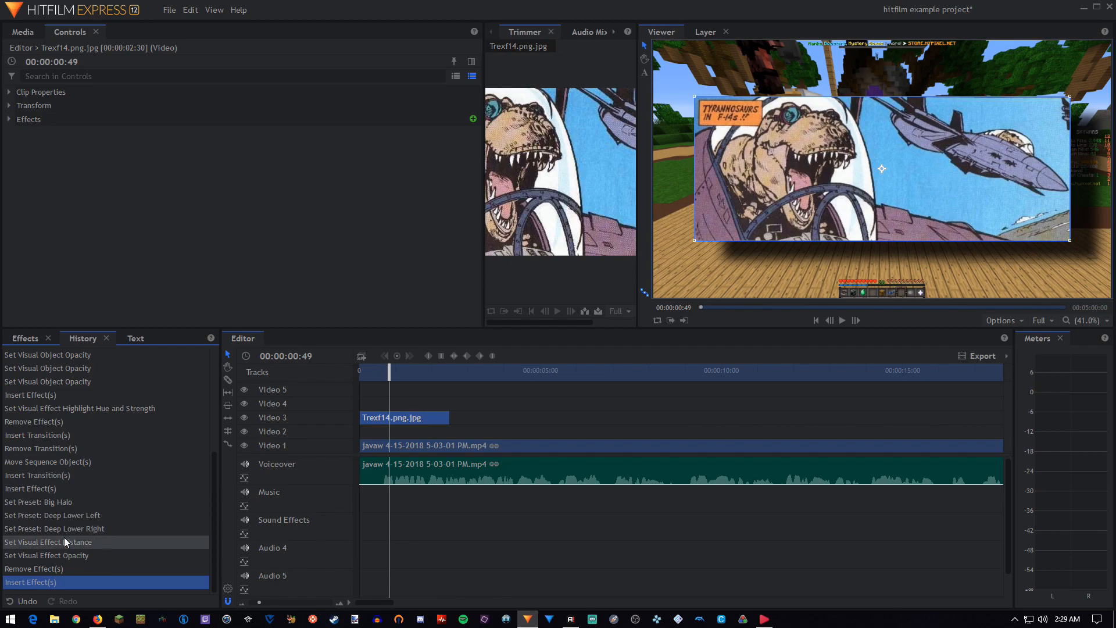
{"action": "scroll", "coordinate": [56, 480], "scroll_direction": "up", "scroll_amount": 5}
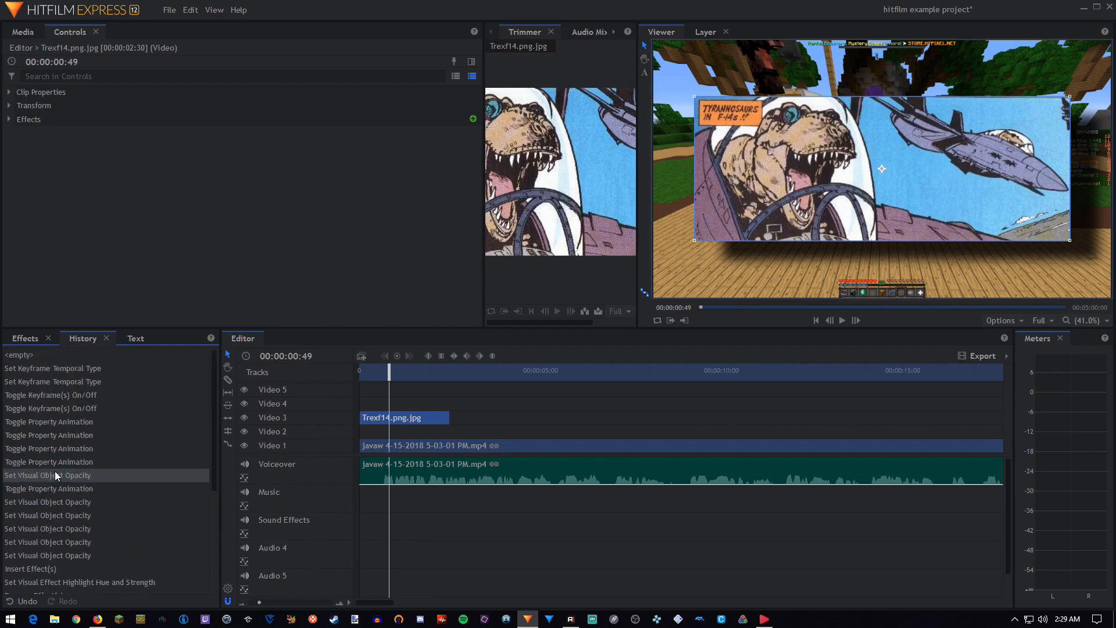
{"action": "scroll", "coordinate": [56, 475], "scroll_direction": "down", "scroll_amount": 5}
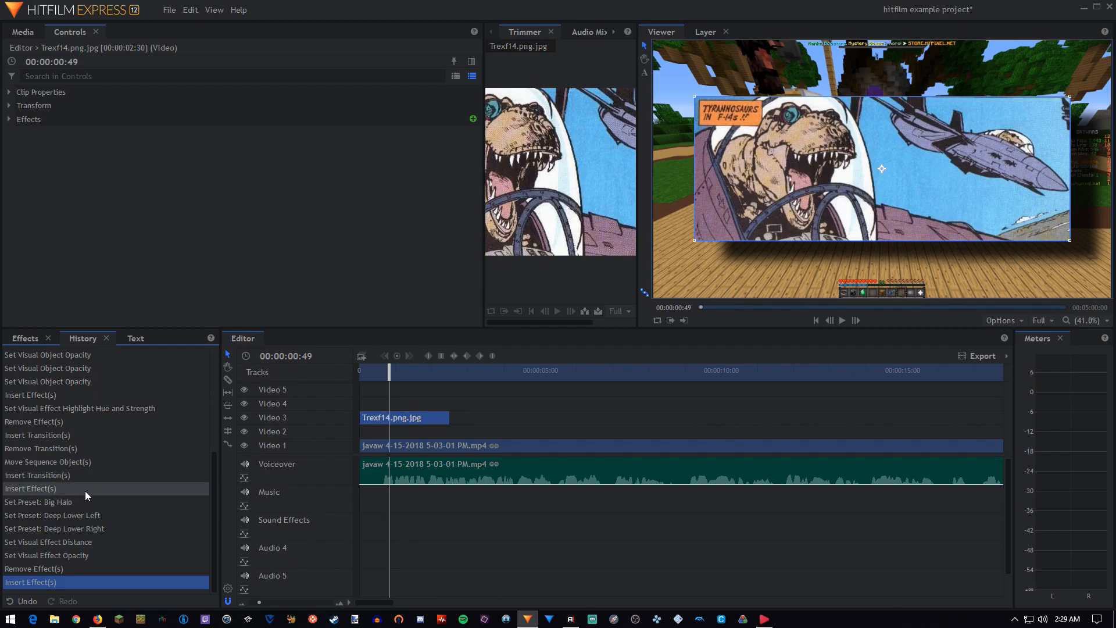
{"action": "scroll", "coordinate": [82, 482], "scroll_direction": "up", "scroll_amount": 5}
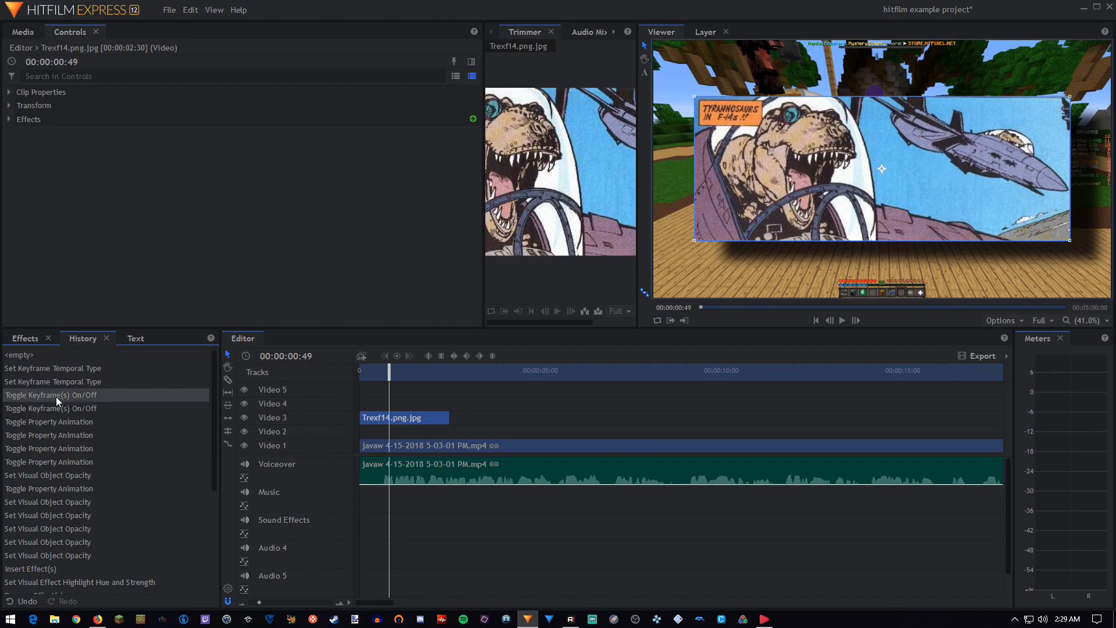
{"action": "scroll", "coordinate": [56, 400], "scroll_direction": "down", "scroll_amount": 4}
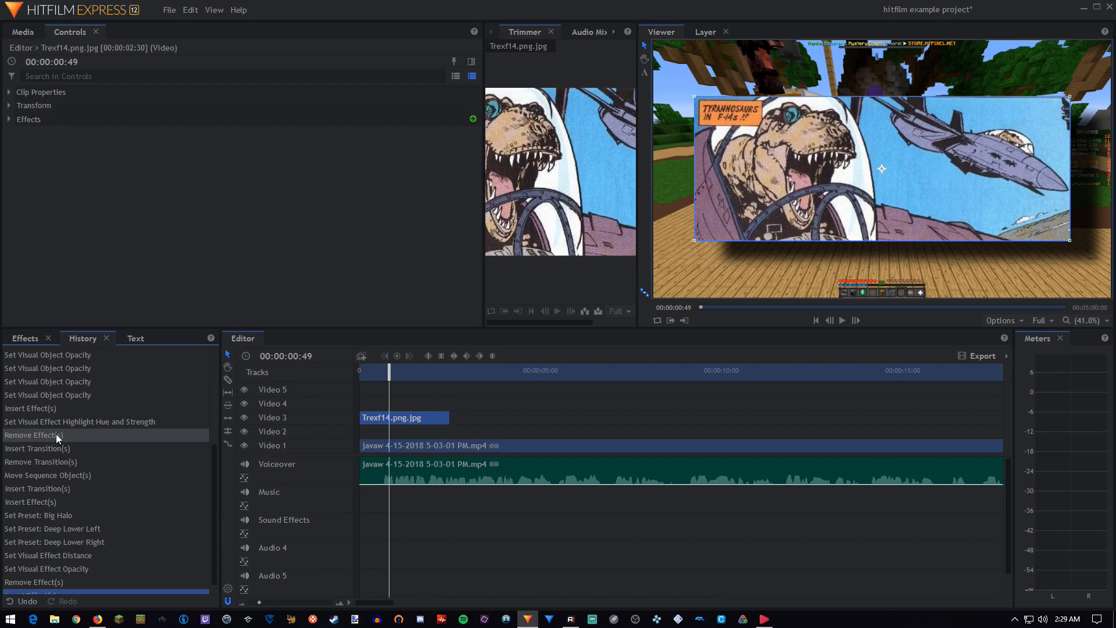
{"action": "scroll", "coordinate": [56, 434], "scroll_direction": "down", "scroll_amount": 1}
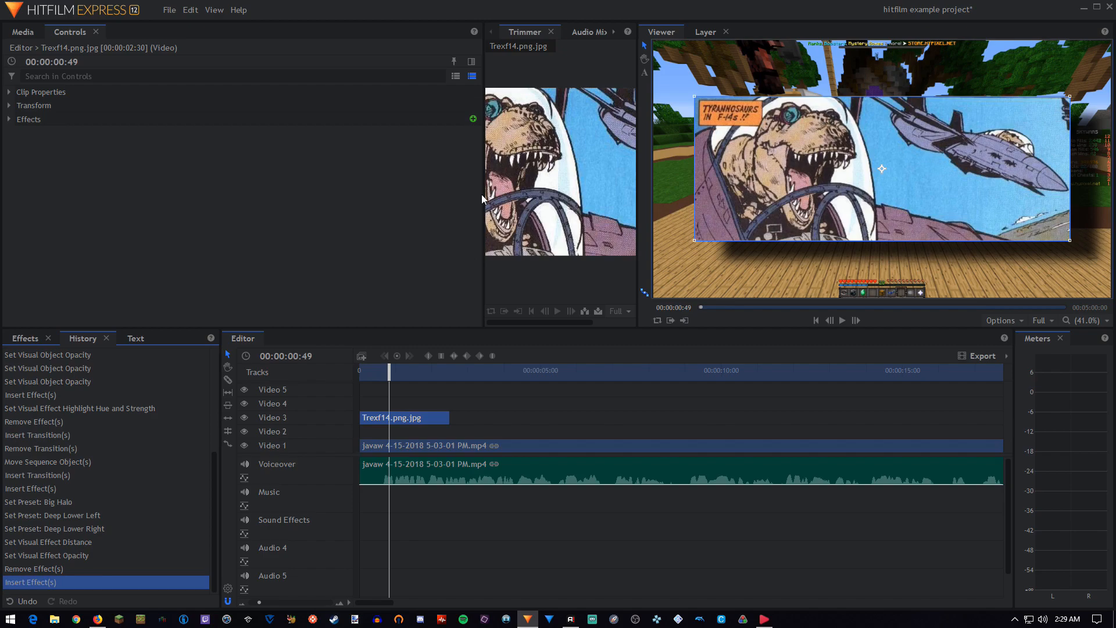
Widen the Trimmer area at the expense of Controls and show the Audio Mixer
{"action": "left_click_drag", "start_coordinate": [483, 194], "coordinate": [205, 200]}
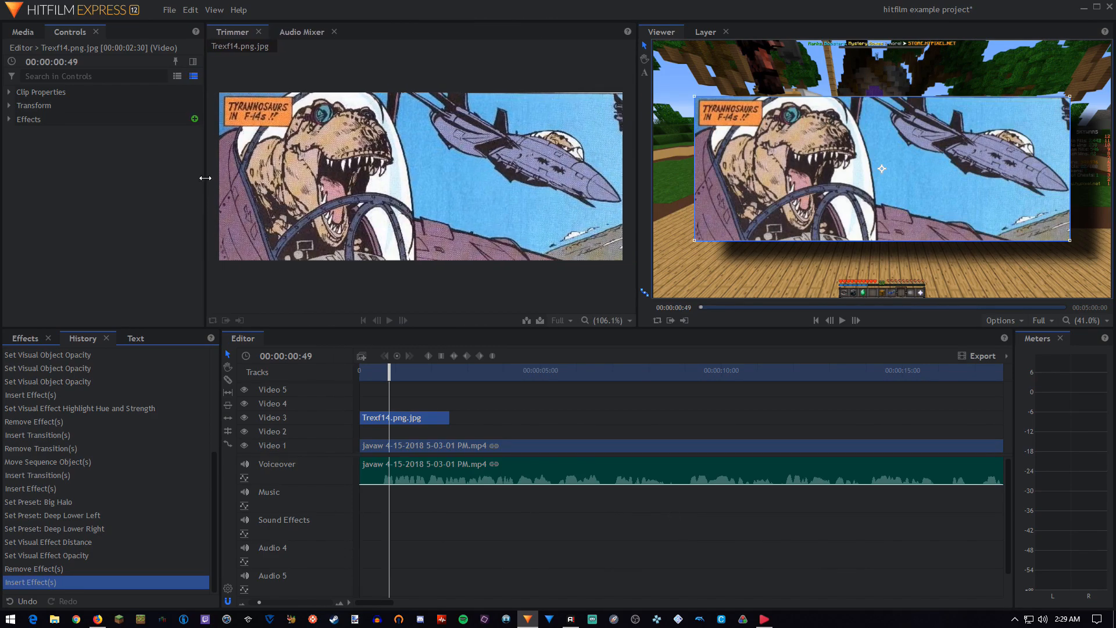
{"action": "left_click", "coordinate": [286, 36]}
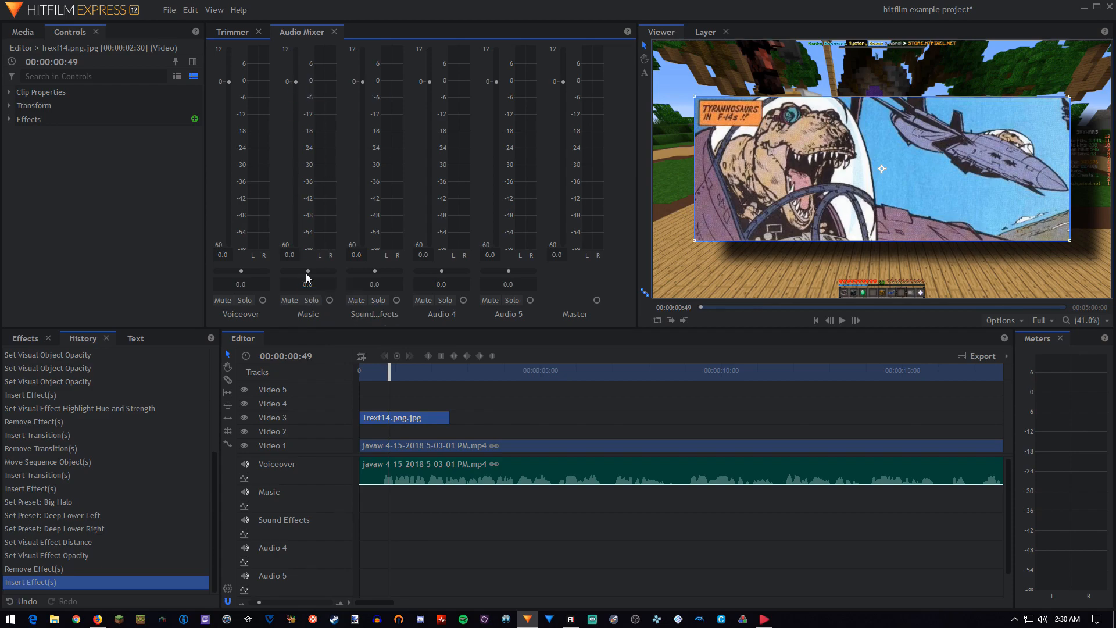
Try a balance of -100.0 on the Music track in the Audio Mixer and undo it
{"action": "left_click_drag", "start_coordinate": [307, 271], "coordinate": [276, 273]}
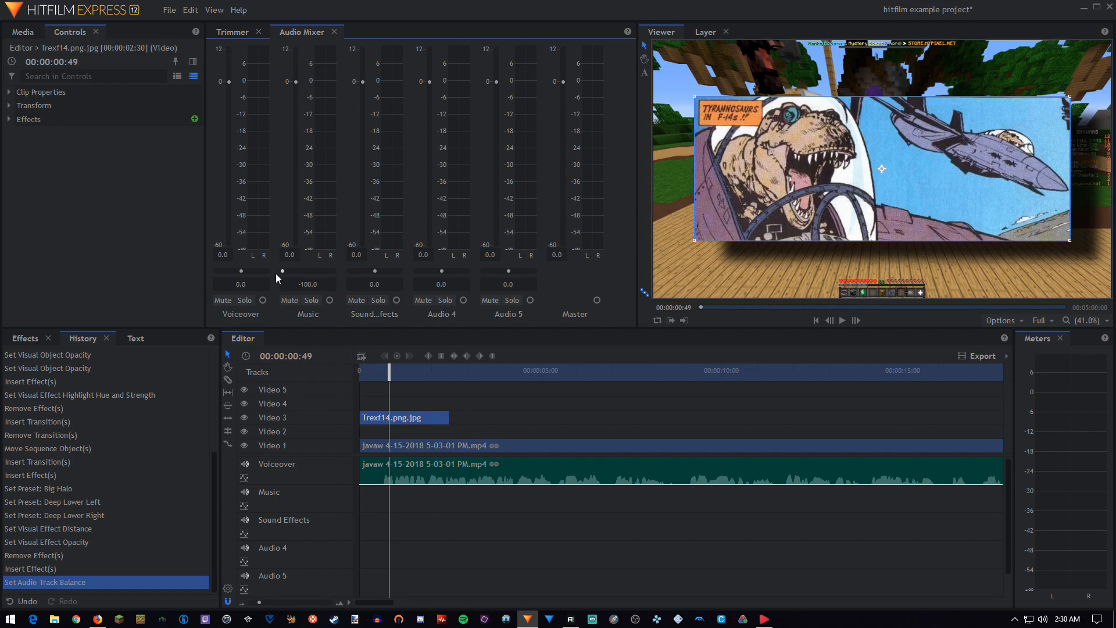
{"action": "key", "text": "ctrl+z"}
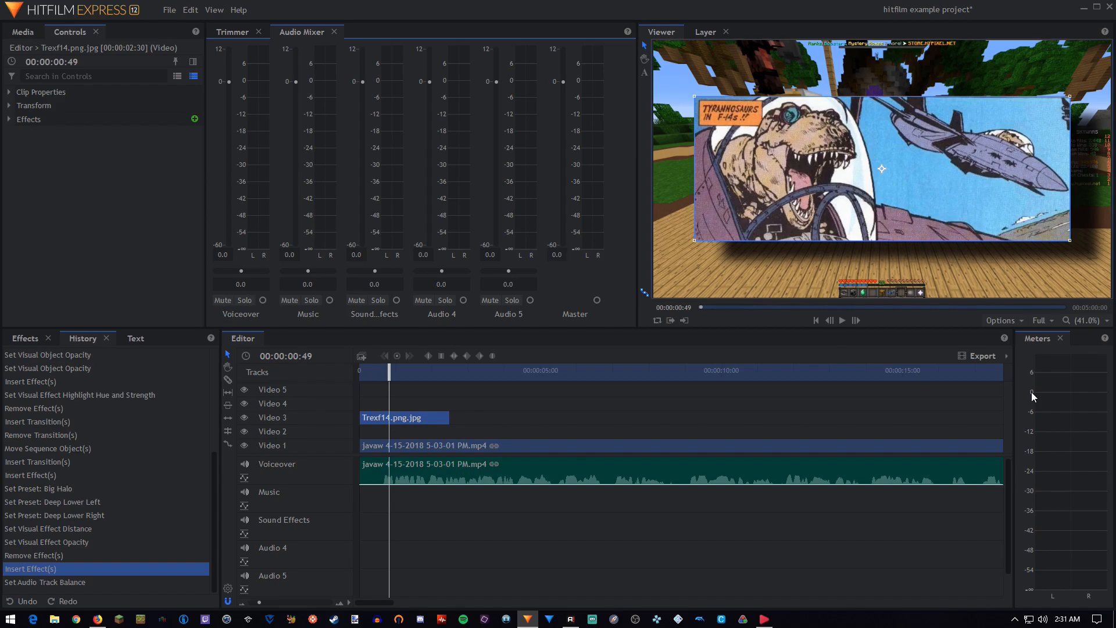
Raise the volume line of the javaw clip's audio on the Voiceover track and play it back to check the audio levels
{"action": "left_click_drag", "start_coordinate": [482, 484], "coordinate": [481, 474]}
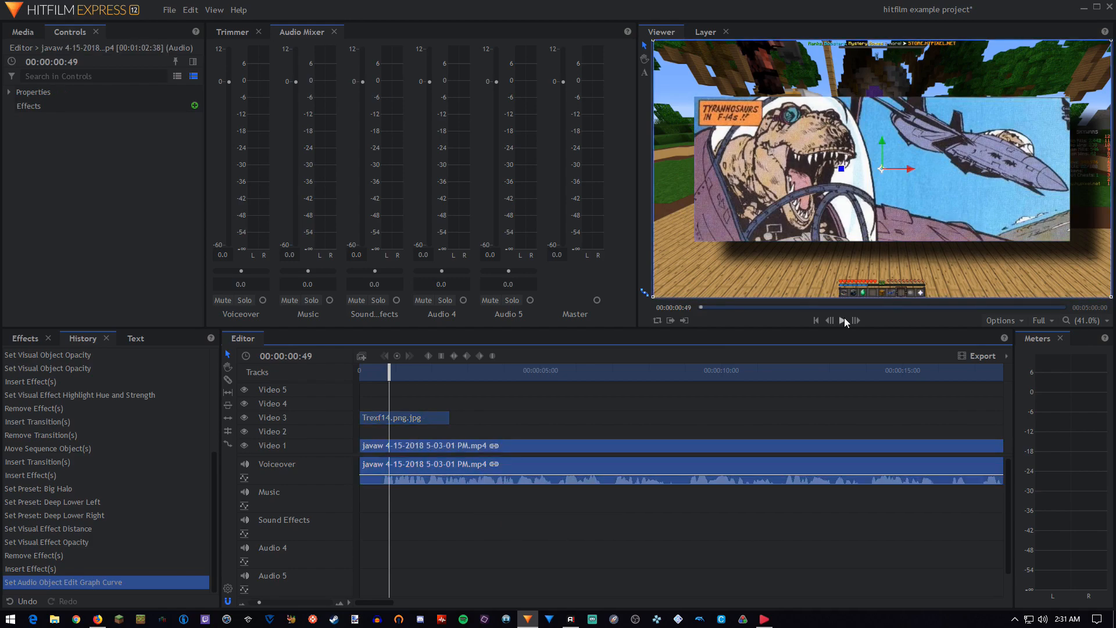
{"action": "left_click", "coordinate": [844, 320]}
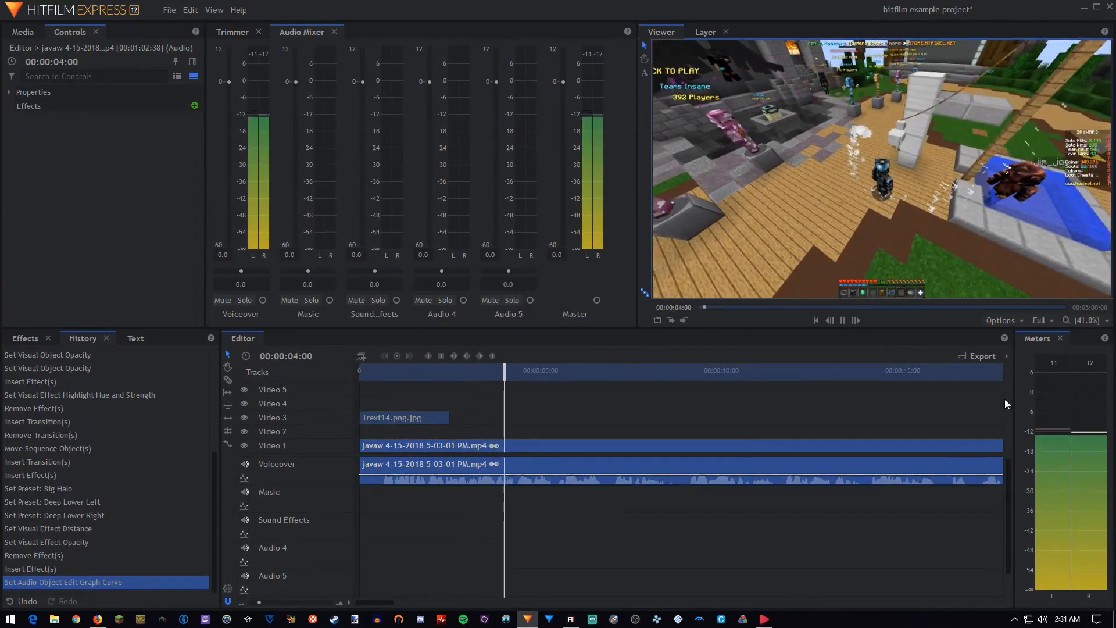
{"action": "left_click", "coordinate": [841, 321]}
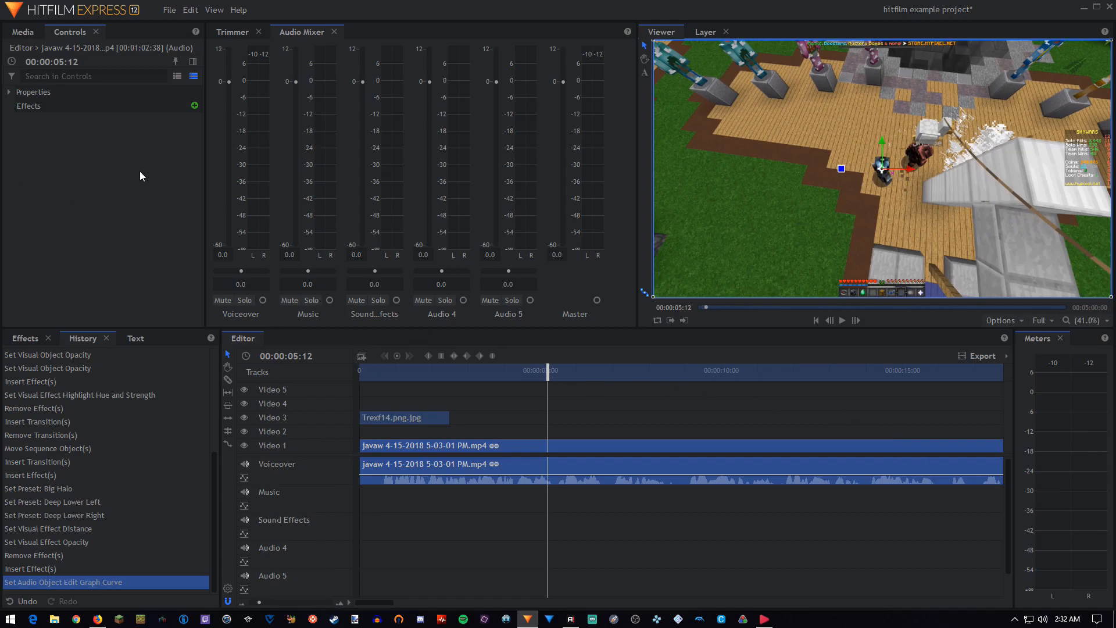
Zoom the timeline out to show all clips, bring back Media with Images collapsed beside the Trimmer, and widen the Media area slightly
{"action": "scroll", "coordinate": [621, 442], "scroll_direction": "down", "scroll_amount": 5}
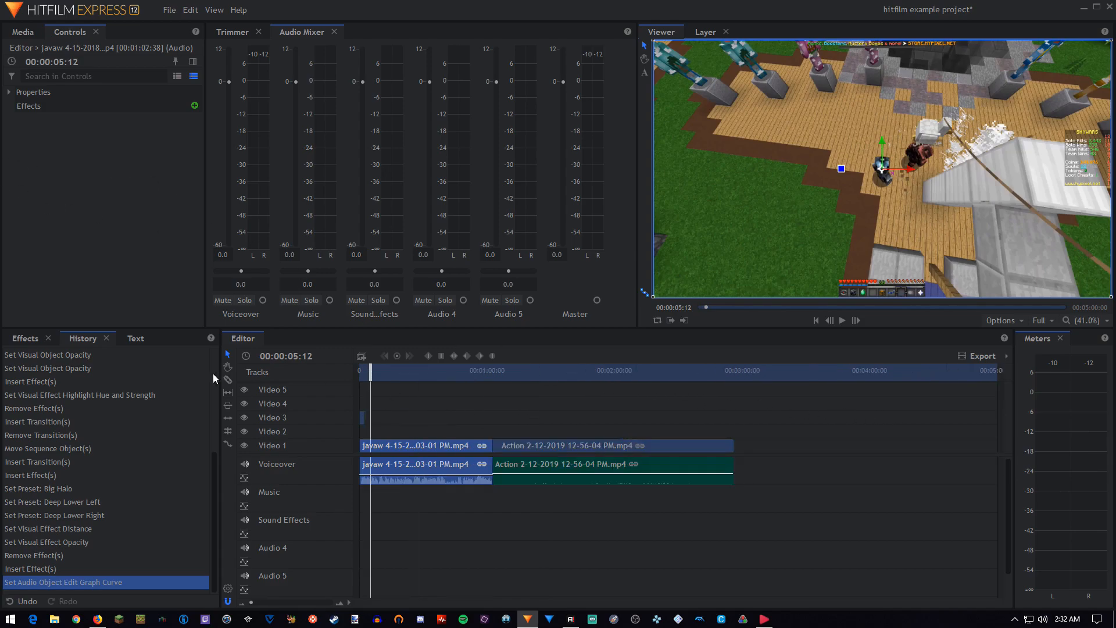
{"action": "left_click", "coordinate": [22, 34]}
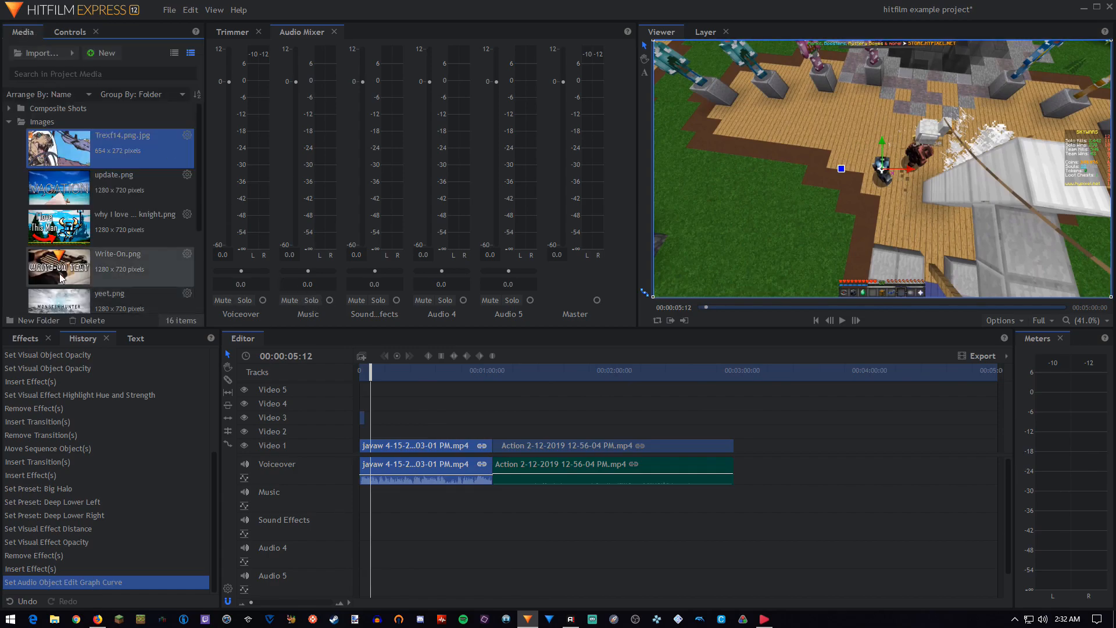
{"action": "left_click", "coordinate": [9, 127]}
{"action": "left_click", "coordinate": [226, 36]}
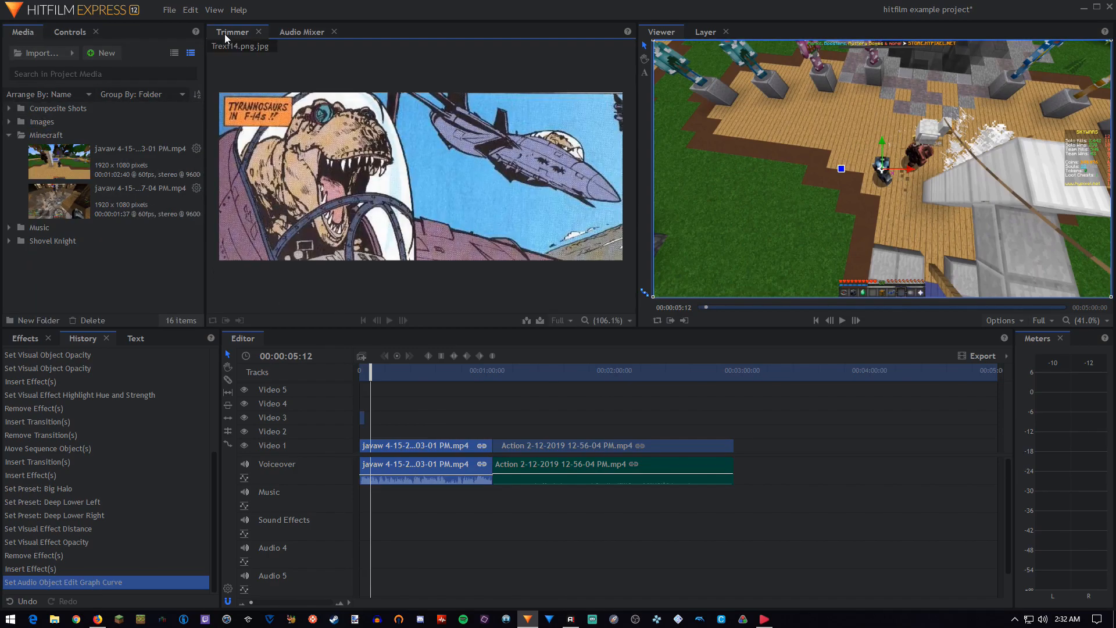
{"action": "left_click_drag", "start_coordinate": [205, 249], "coordinate": [224, 250]}
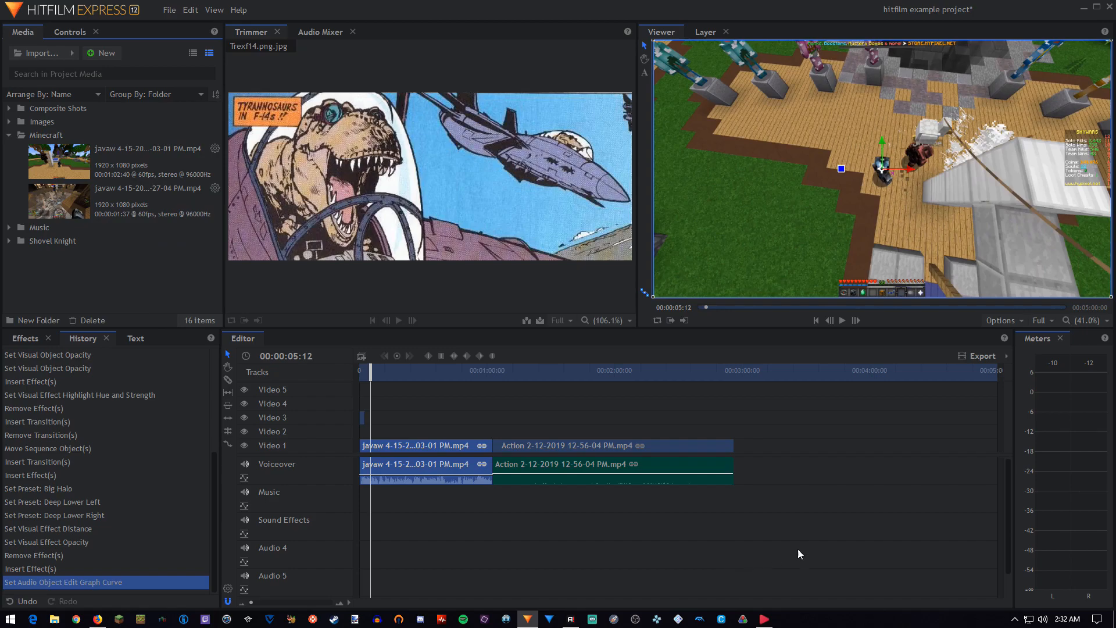
Look at the timeline's export options and switch from the editing workspace to the Export screen
{"action": "left_click", "coordinate": [1005, 356]}
{"action": "left_click", "coordinate": [1005, 356]}
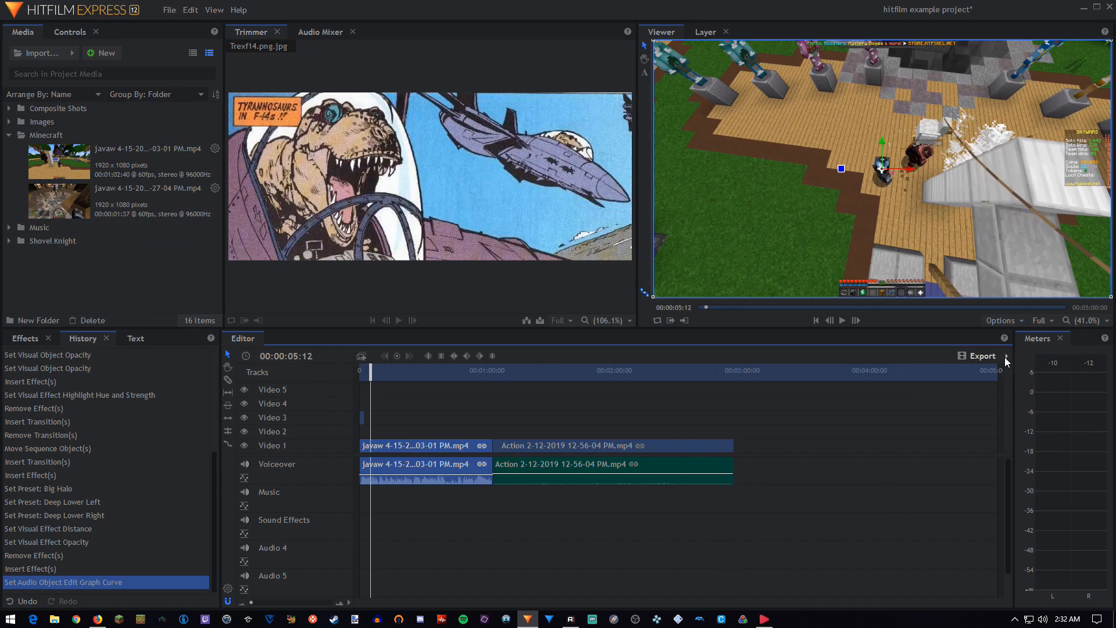
{"action": "left_click", "coordinate": [1006, 356]}
{"action": "left_click", "coordinate": [1008, 358]}
{"action": "key", "text": "ctrl+3"}
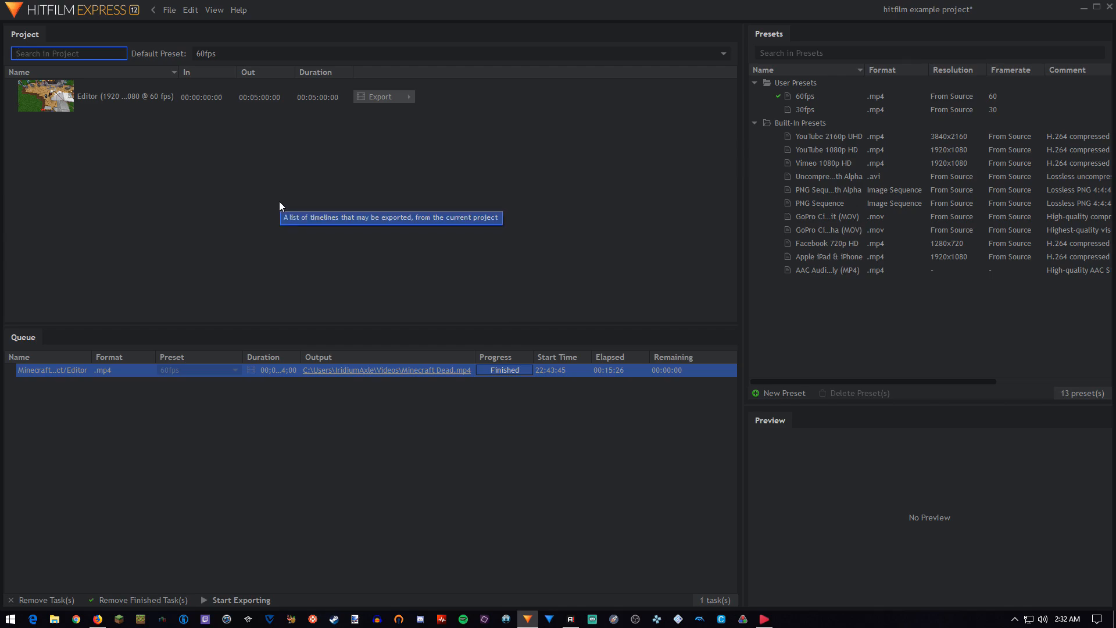
{"action": "left_click", "coordinate": [212, 10]}
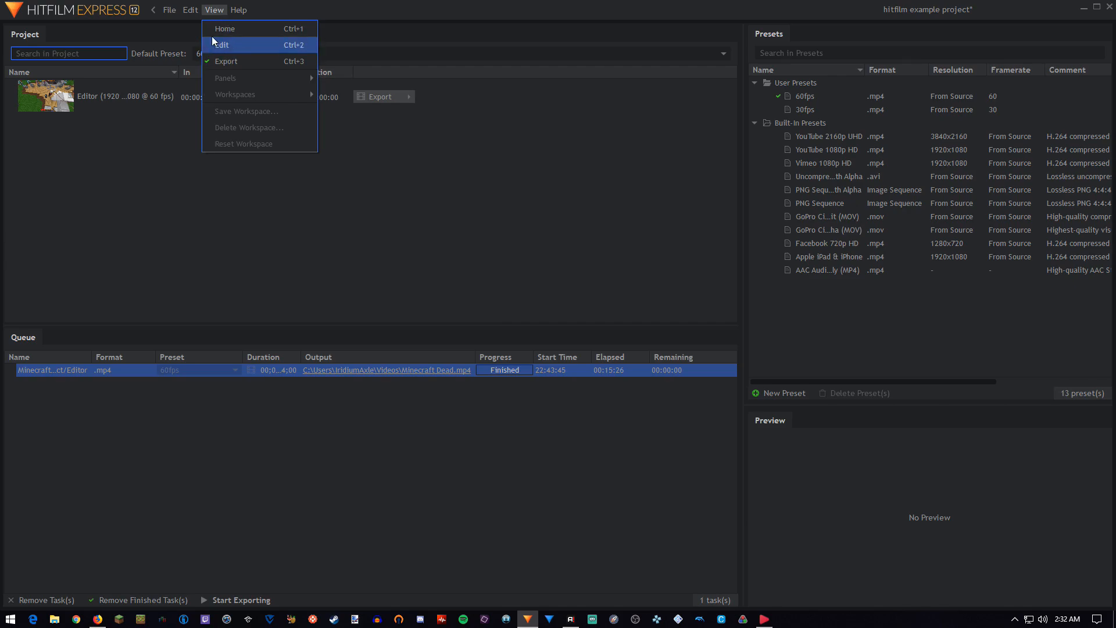
{"action": "left_click", "coordinate": [213, 10]}
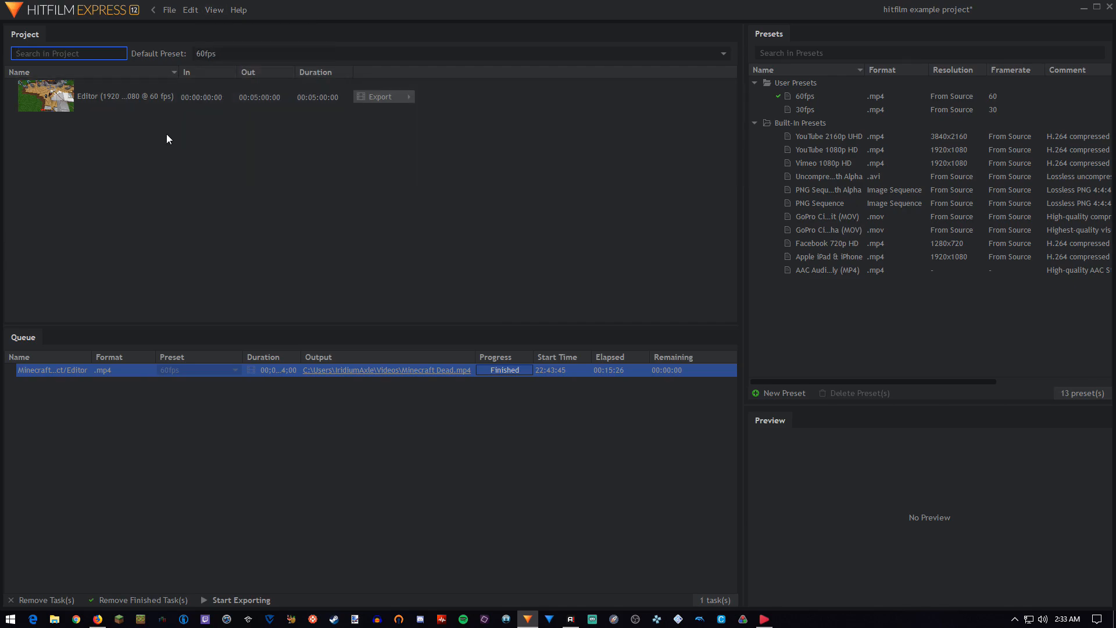
Clear the finished task from the export queue and queue the Editor timeline for export using its Contents range
{"action": "left_click", "coordinate": [113, 109]}
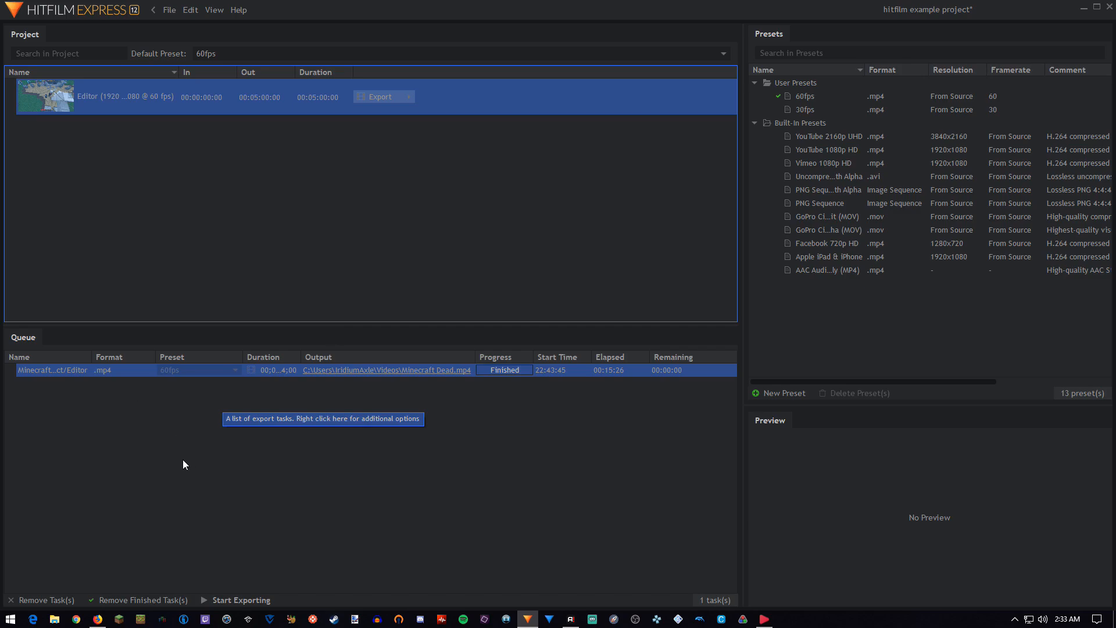
{"action": "left_click", "coordinate": [130, 600]}
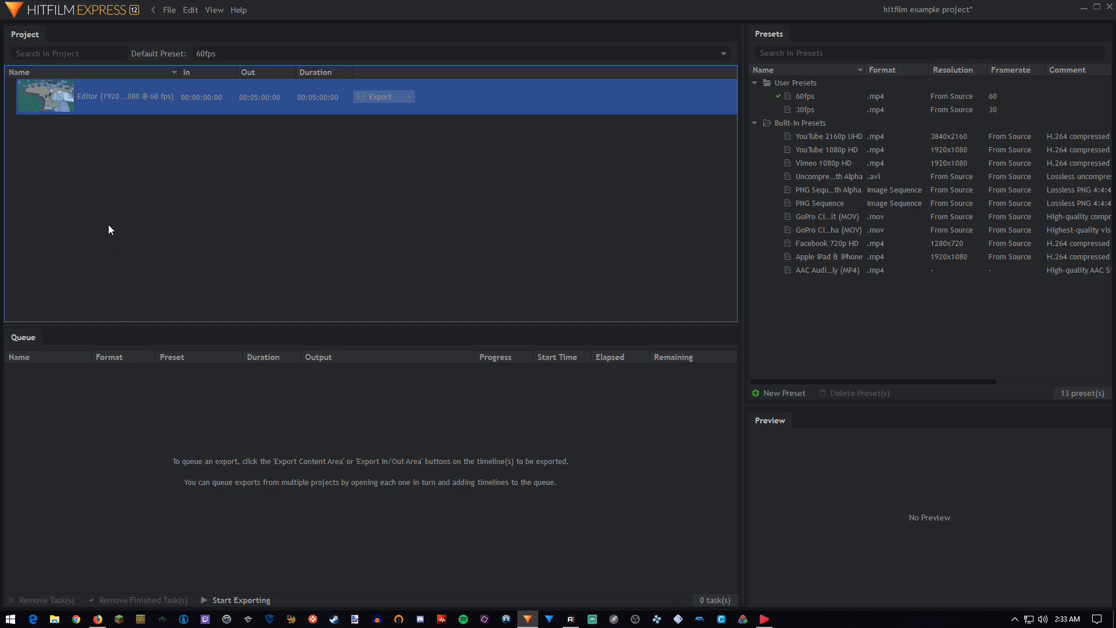
{"action": "left_click", "coordinate": [101, 139]}
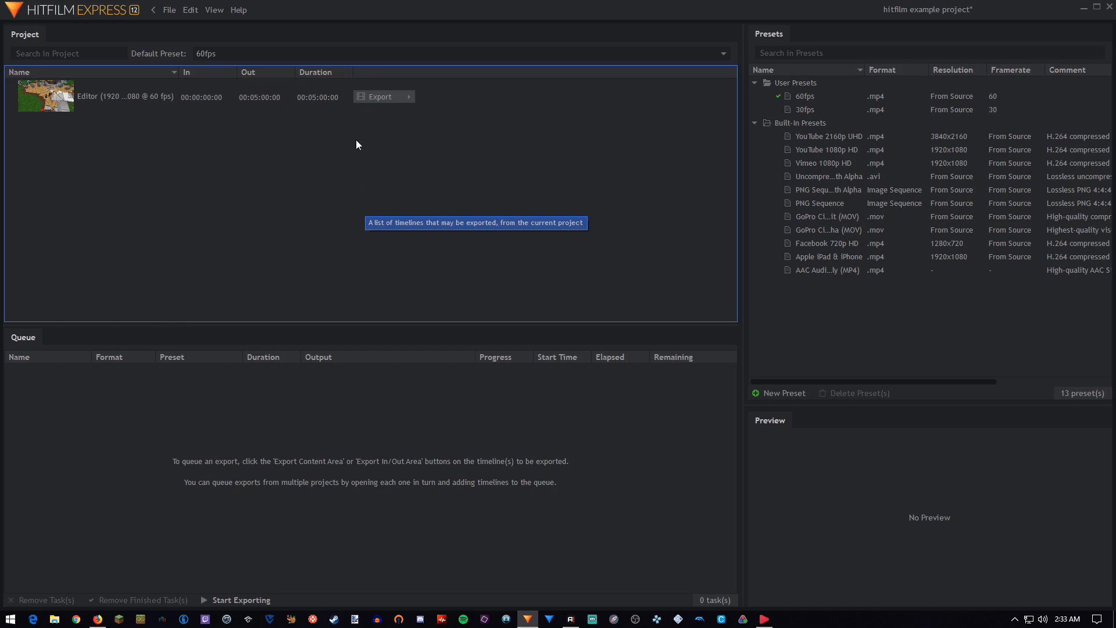
{"action": "left_click", "coordinate": [411, 98]}
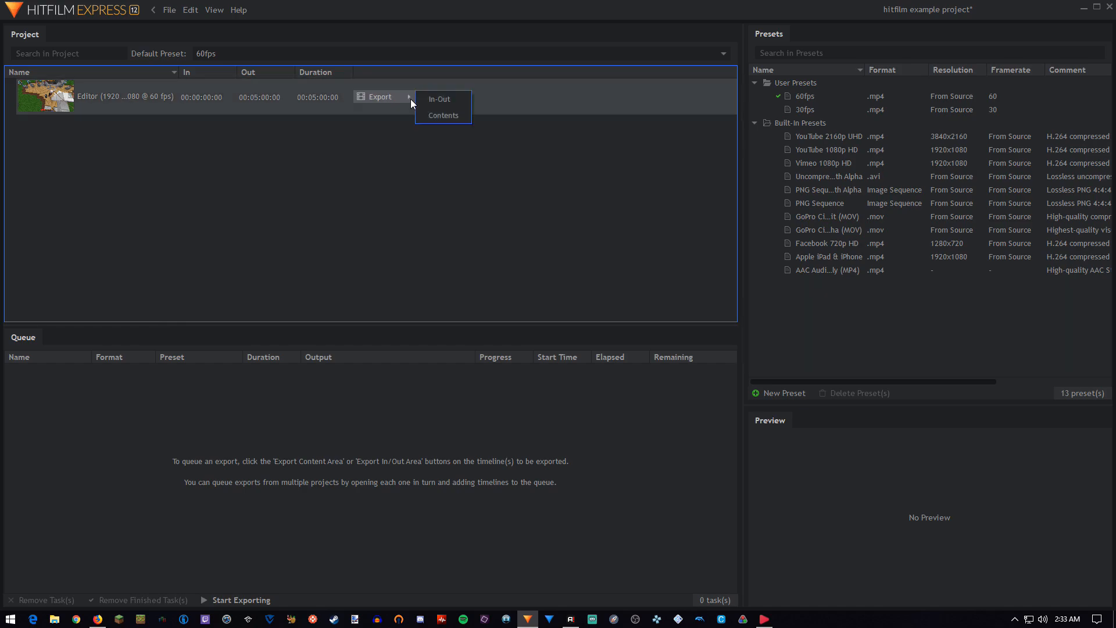
{"action": "left_click", "coordinate": [441, 119]}
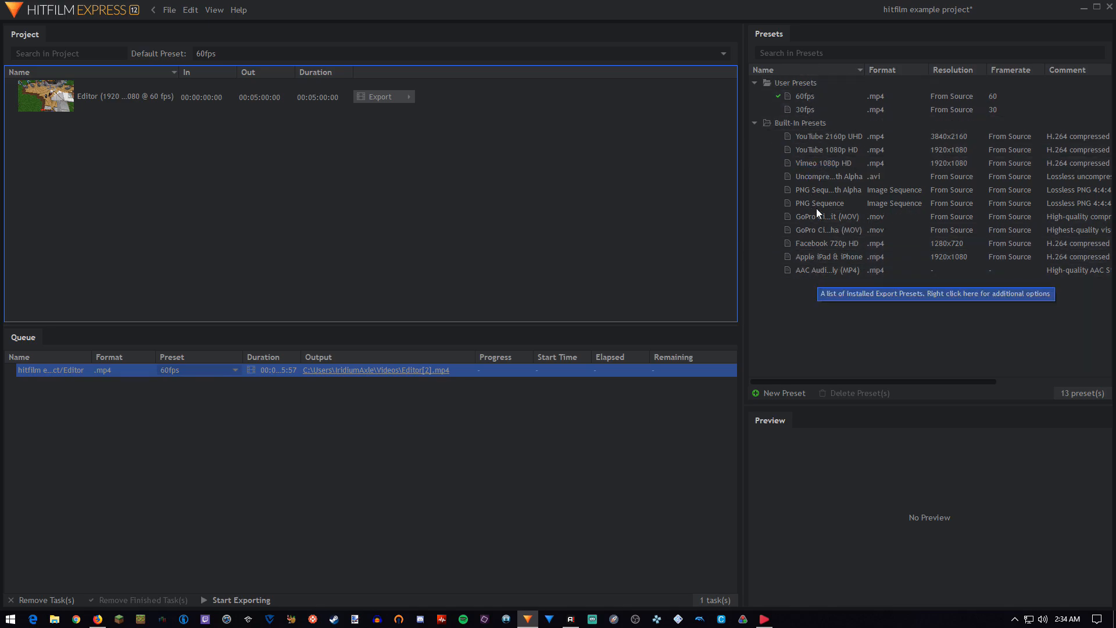
Create a new MPEG-4 (.mp4) export preset named "Awesome preset" with the default video and audio properties
{"action": "left_click", "coordinate": [811, 155]}
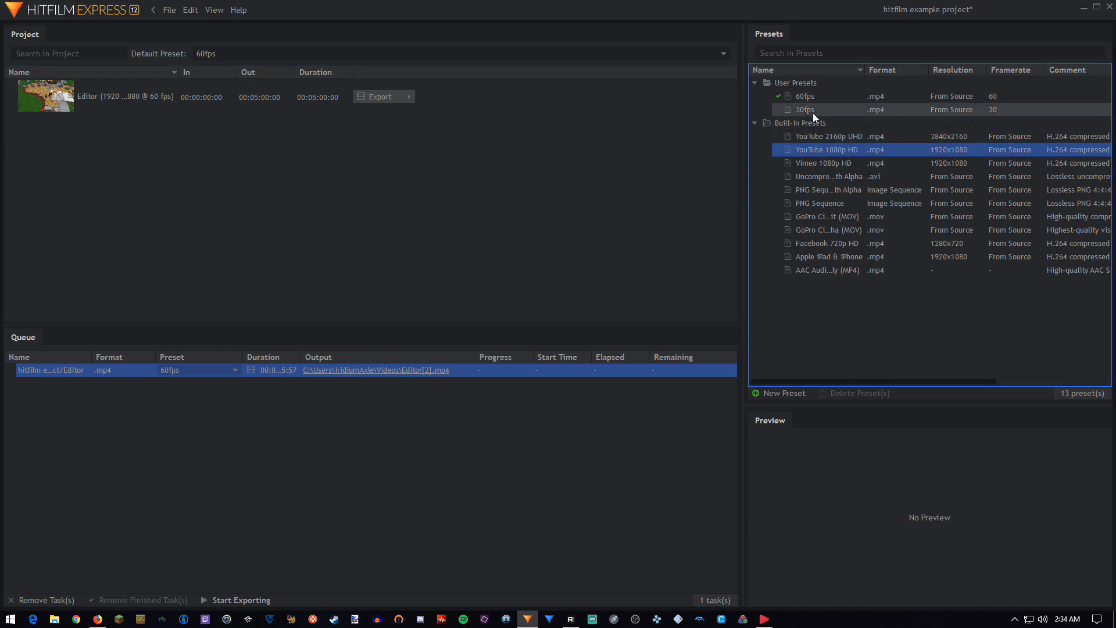
{"action": "left_click", "coordinate": [782, 393]}
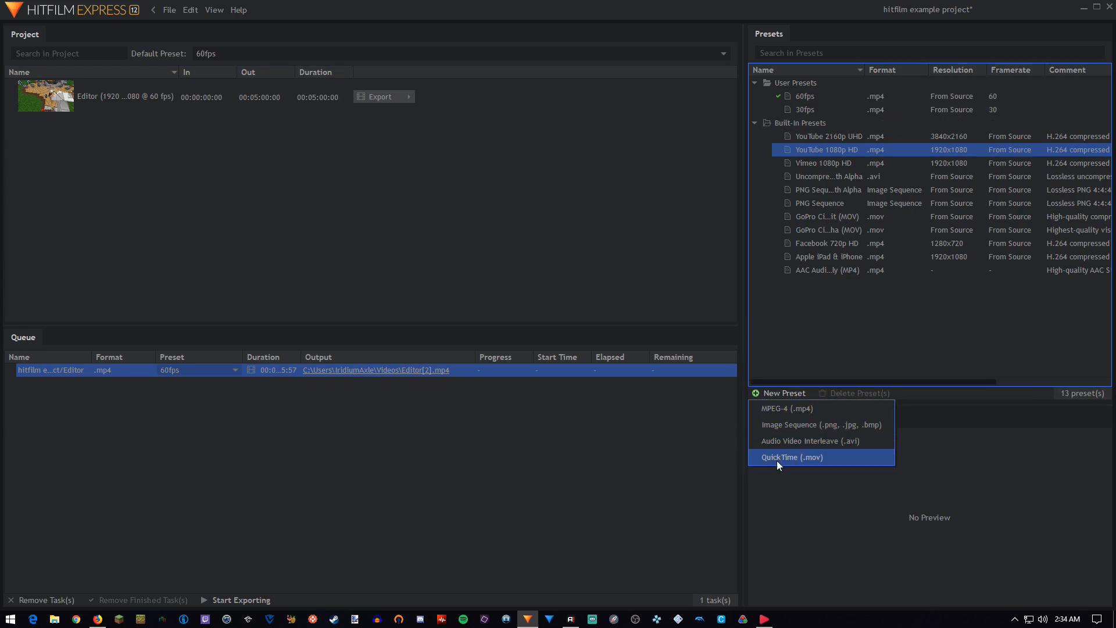
{"action": "left_click", "coordinate": [762, 410]}
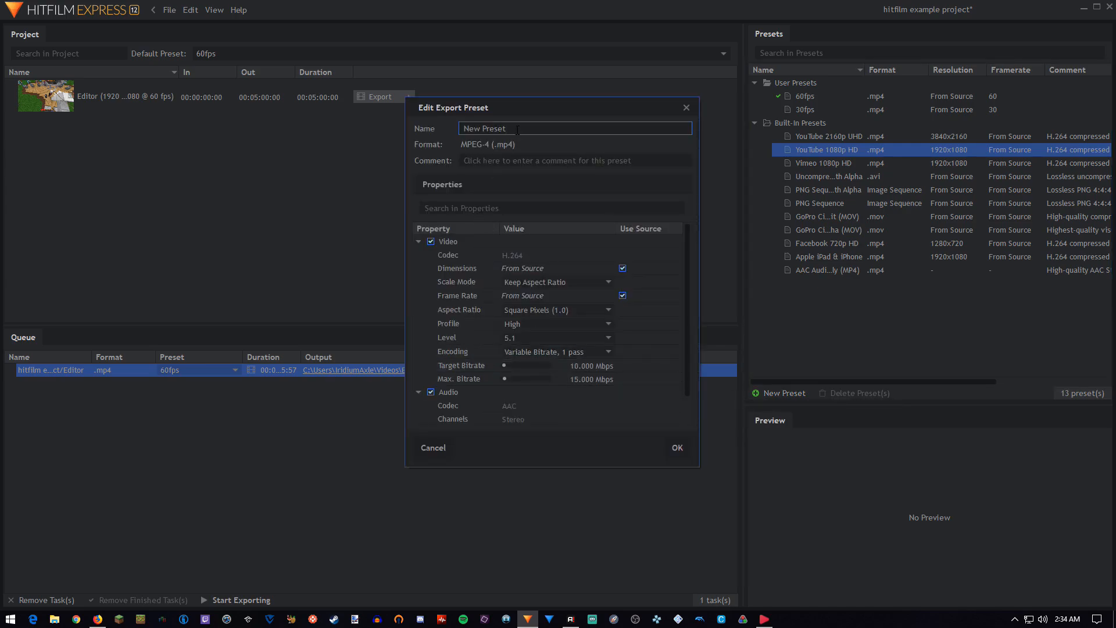
{"action": "left_click_drag", "start_coordinate": [518, 130], "coordinate": [399, 125]}
{"action": "type", "text": "Awesome preset"}
{"action": "scroll", "coordinate": [485, 323], "scroll_direction": "down", "scroll_amount": 2}
{"action": "scroll", "coordinate": [467, 351], "scroll_direction": "up", "scroll_amount": 2}
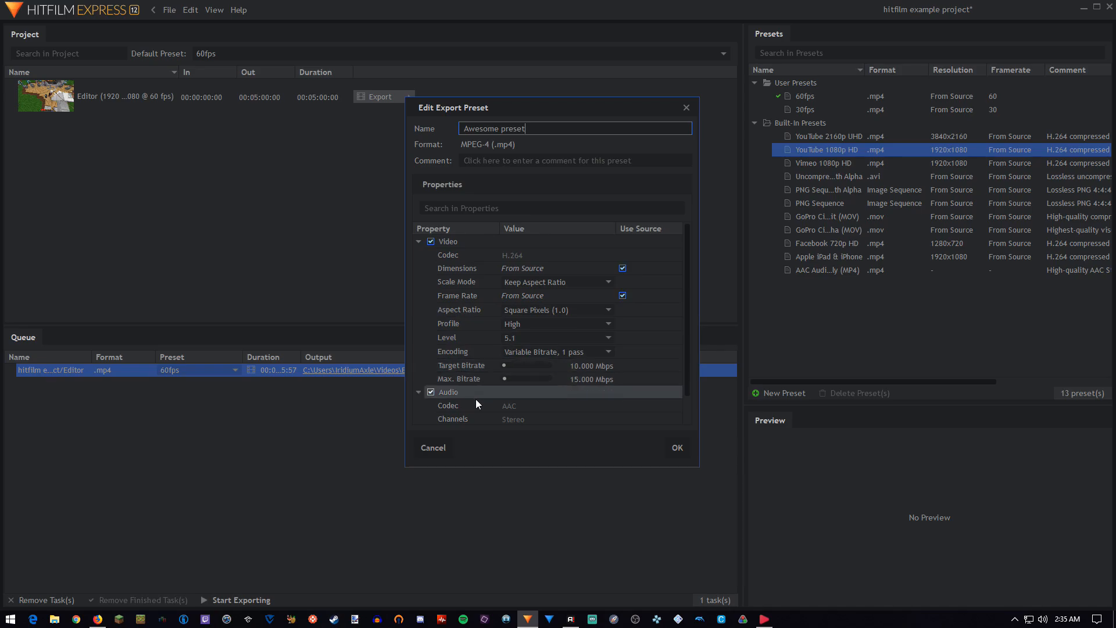
{"action": "left_click", "coordinate": [677, 449]}
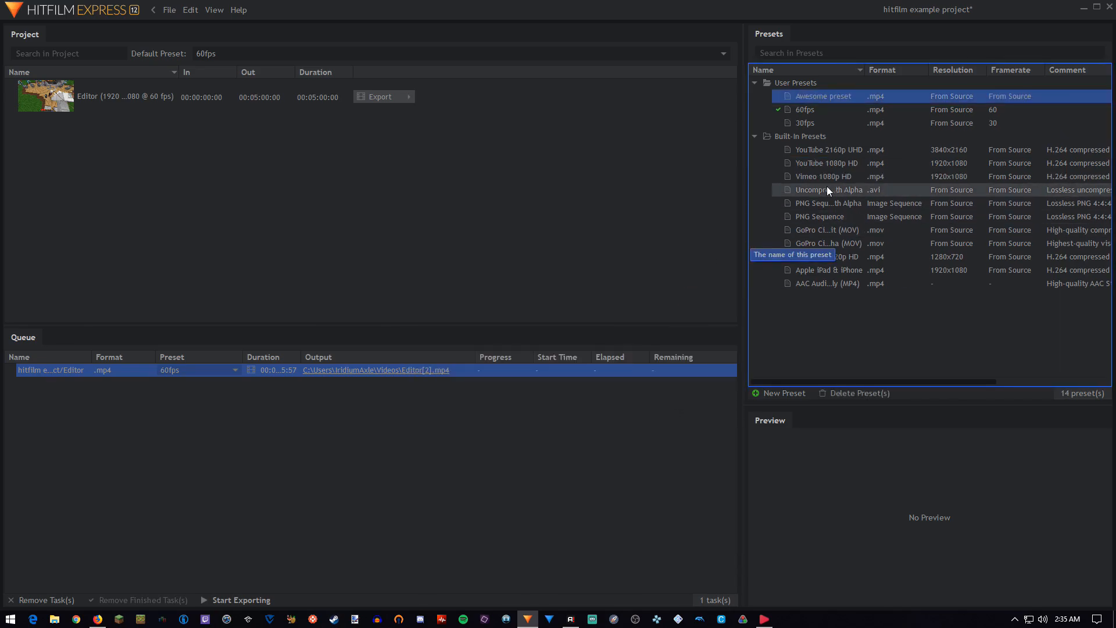
Set the queued Editor task's export preset to YouTube 1080p HD
{"action": "left_click", "coordinate": [832, 167]}
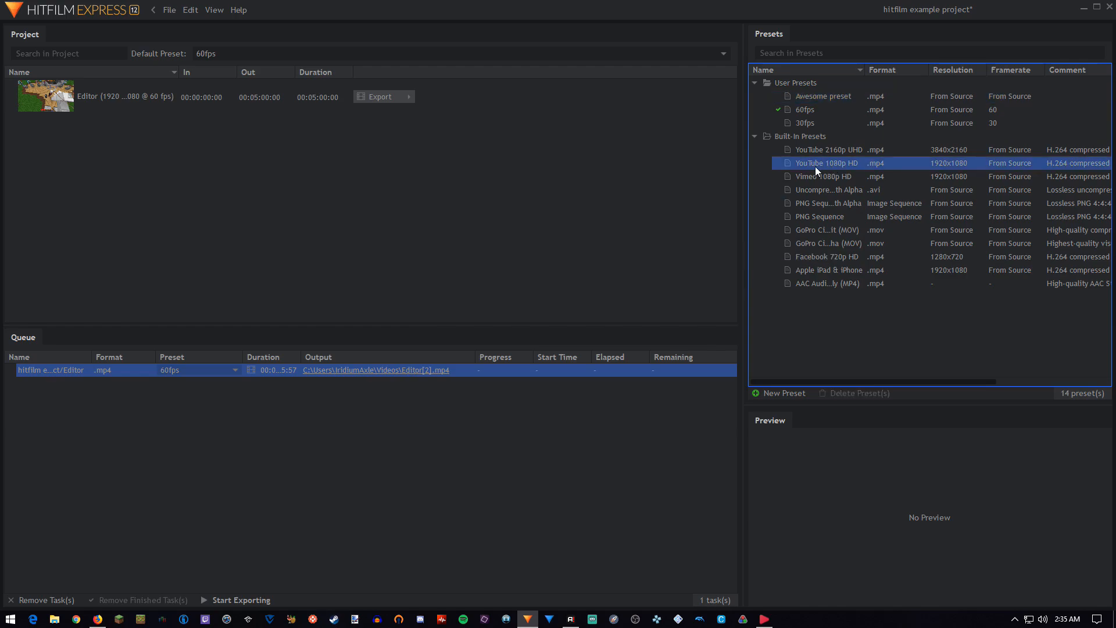
{"action": "left_click", "coordinate": [215, 370]}
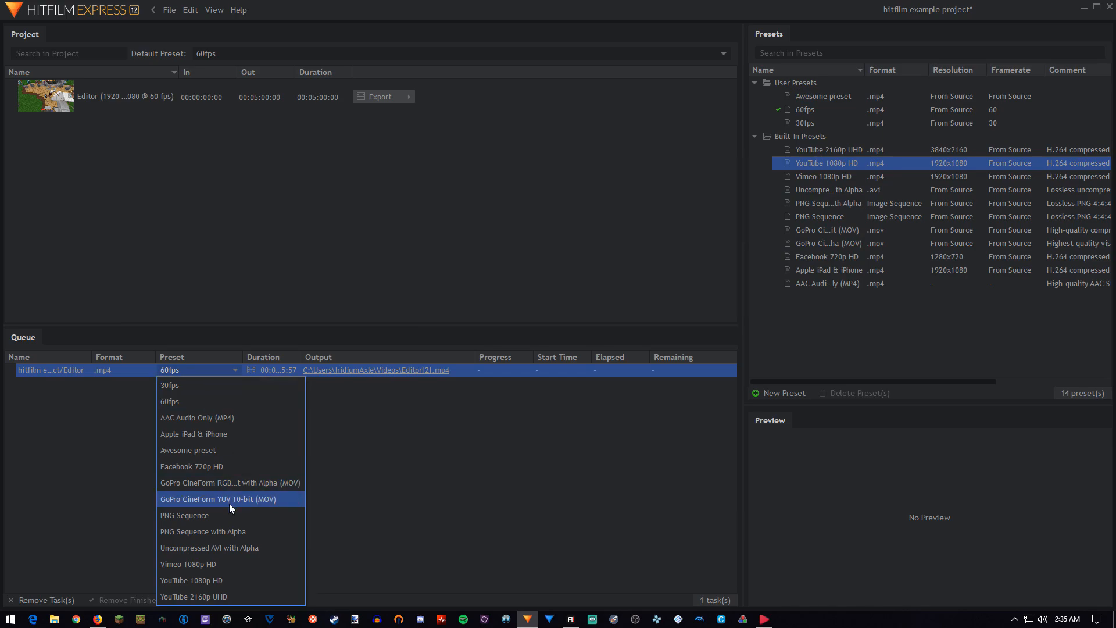
{"action": "left_click", "coordinate": [212, 581]}
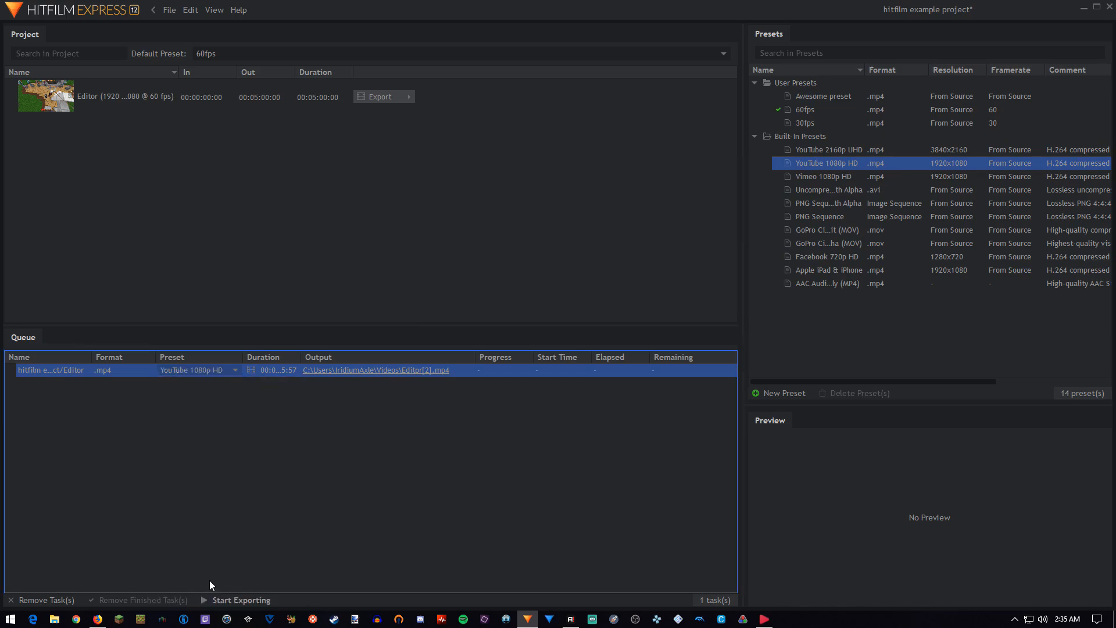
Name the queued task's output file "Hitfilm Express Render Test" in the Videos folder and start exporting
{"action": "left_click", "coordinate": [336, 371]}
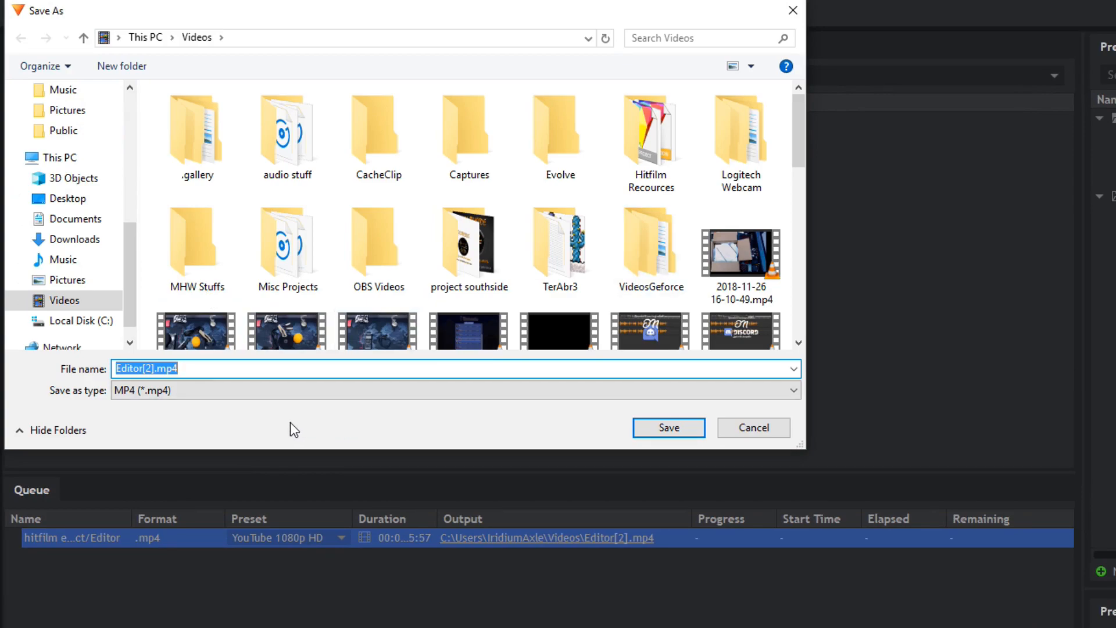
{"action": "type", "text": "W"}
{"action": "key", "text": "BackSpace"}
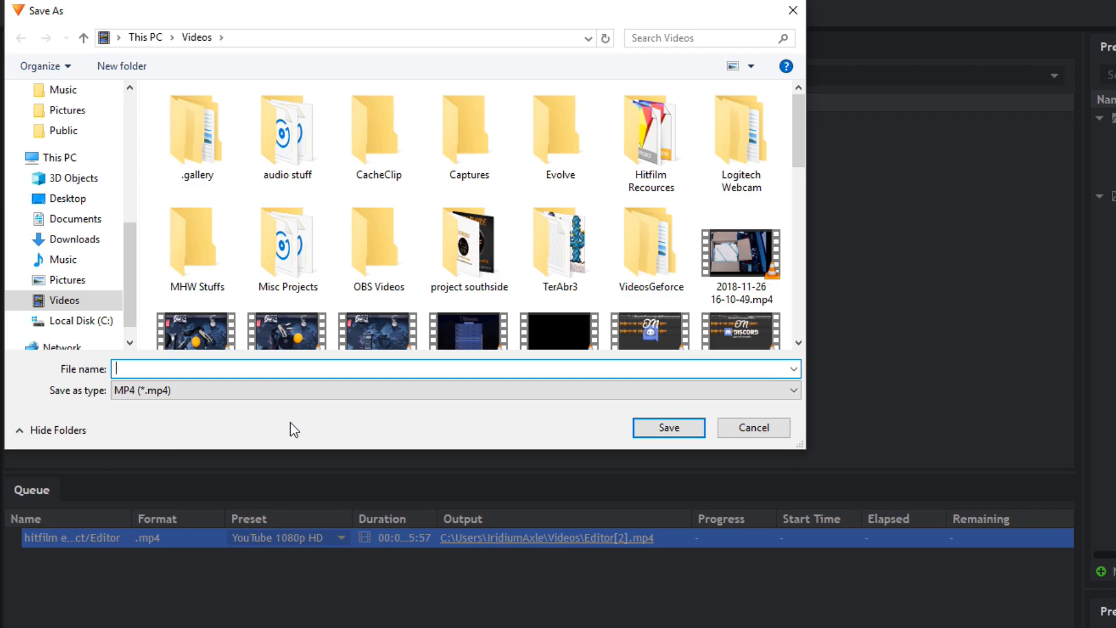
{"action": "type", "text": "H"}
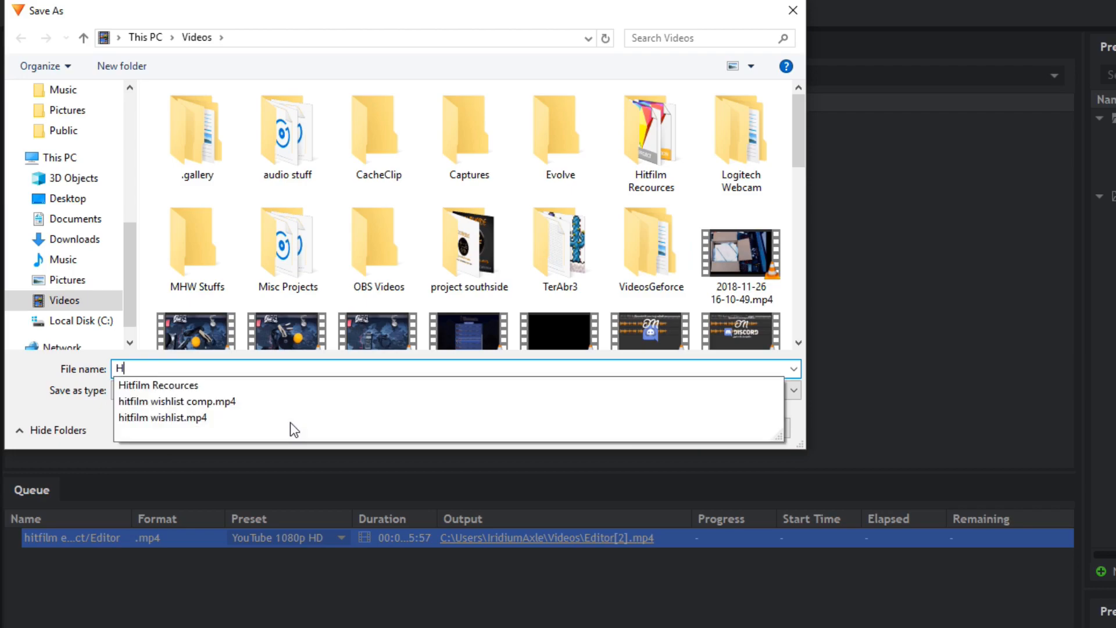
{"action": "type", "text": "itfilm Express Render "}
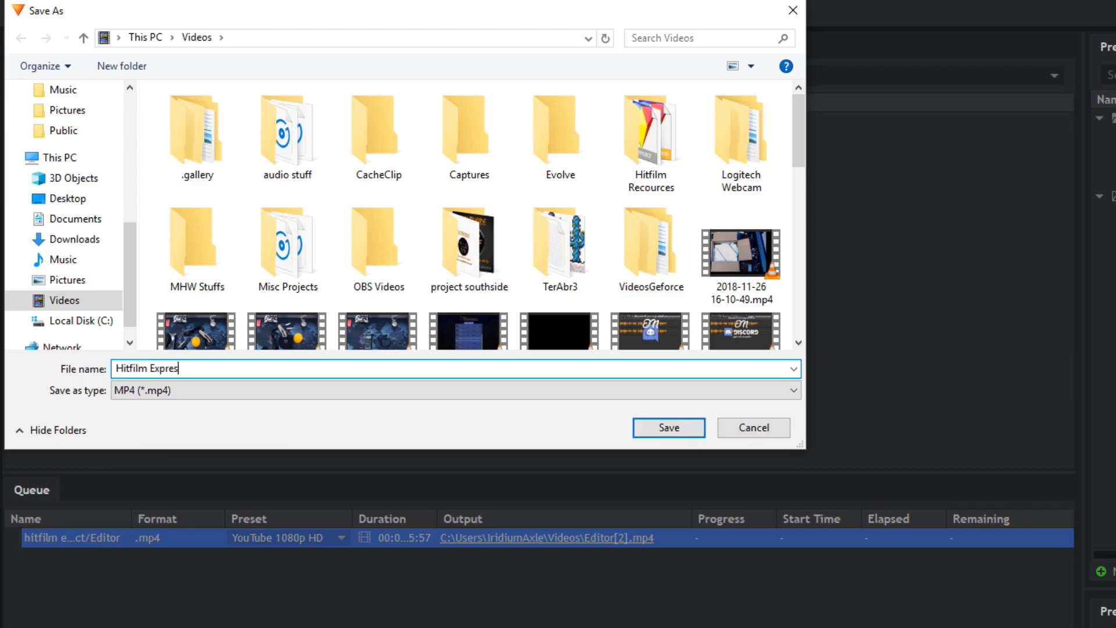
{"action": "type", "text": "Test"}
{"action": "left_click", "coordinate": [678, 427]}
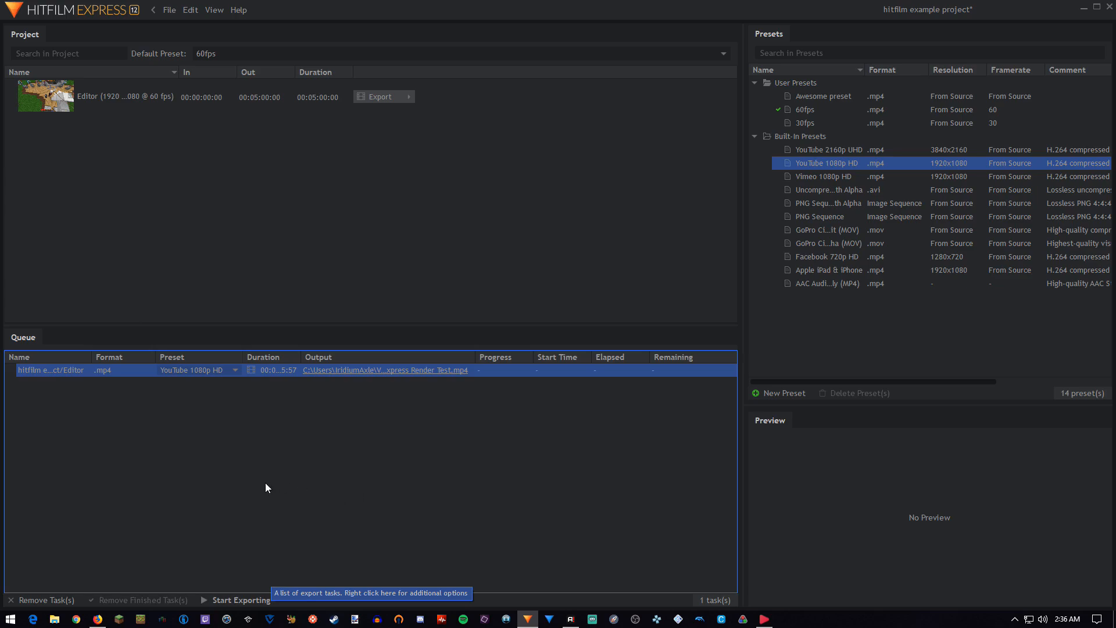
{"action": "left_click", "coordinate": [244, 603]}
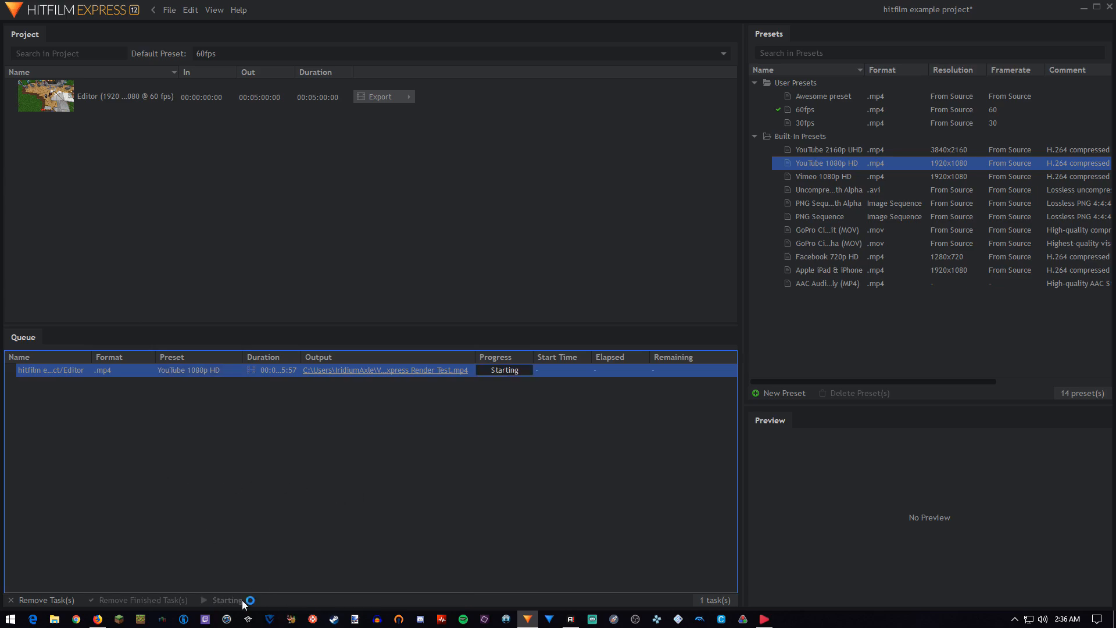